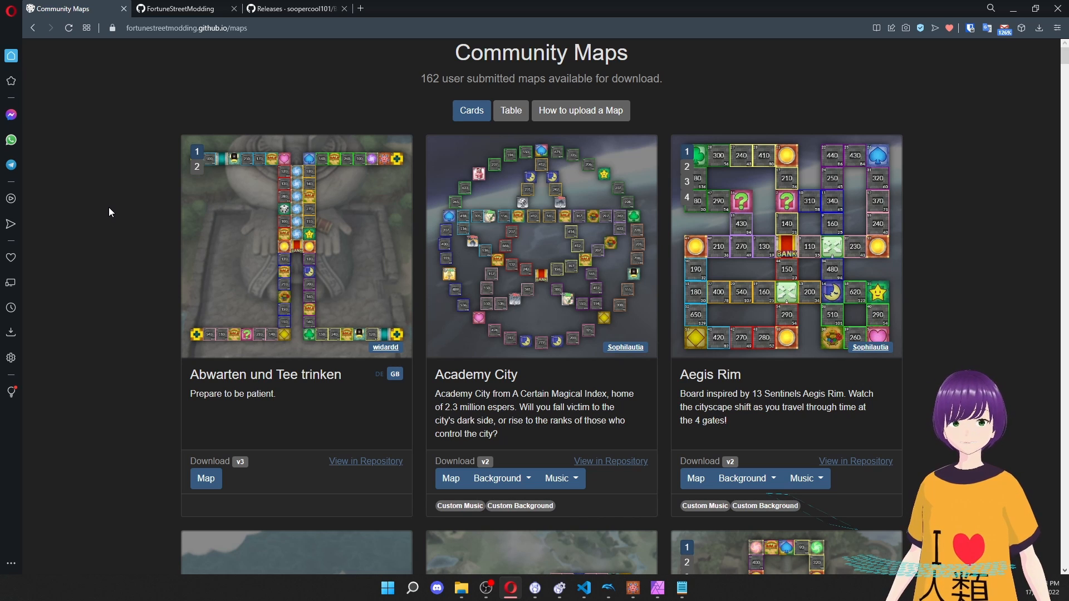
{"action": "scroll", "coordinate": [109, 208], "scroll_direction": "down", "scroll_amount": 8}
{"action": "scroll", "coordinate": [141, 209], "scroll_direction": "up", "scroll_amount": 8}
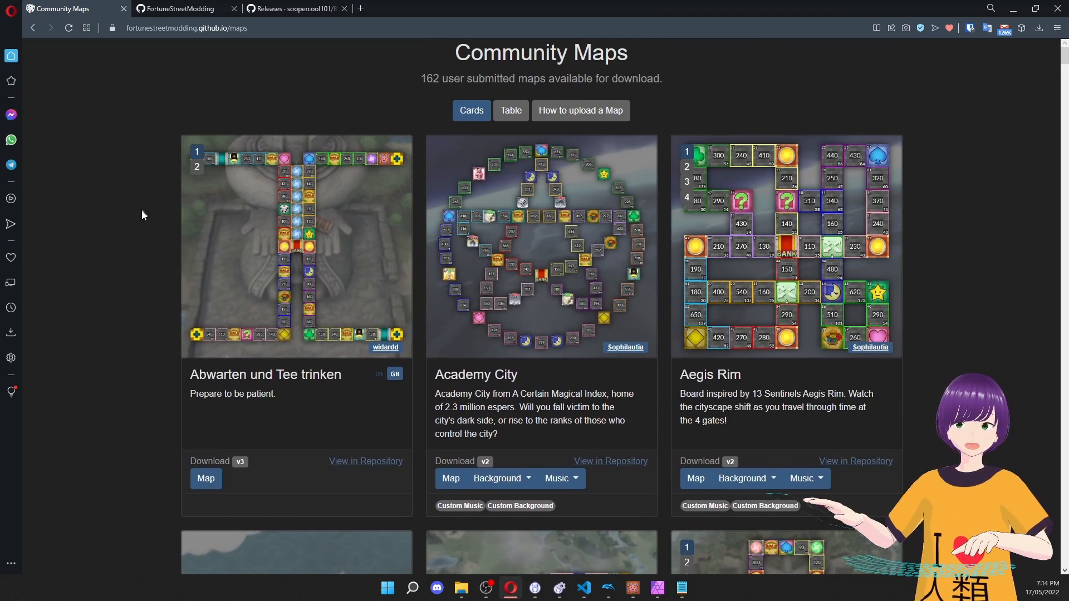
{"action": "scroll", "coordinate": [139, 208], "scroll_direction": "down", "scroll_amount": 13}
{"action": "scroll", "coordinate": [137, 209], "scroll_direction": "up", "scroll_amount": 12}
{"action": "scroll", "coordinate": [244, 172], "scroll_direction": "up", "scroll_amount": 2}
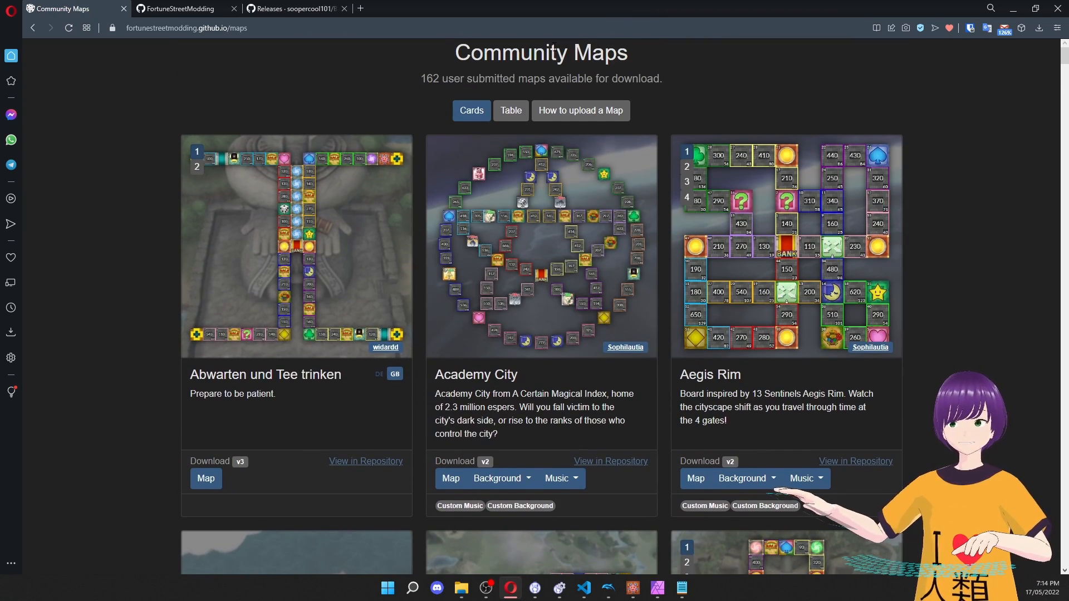
{"action": "scroll", "coordinate": [365, 128], "scroll_direction": "down", "scroll_amount": 1}
{"action": "scroll", "coordinate": [364, 128], "scroll_direction": "up", "scroll_amount": 1}
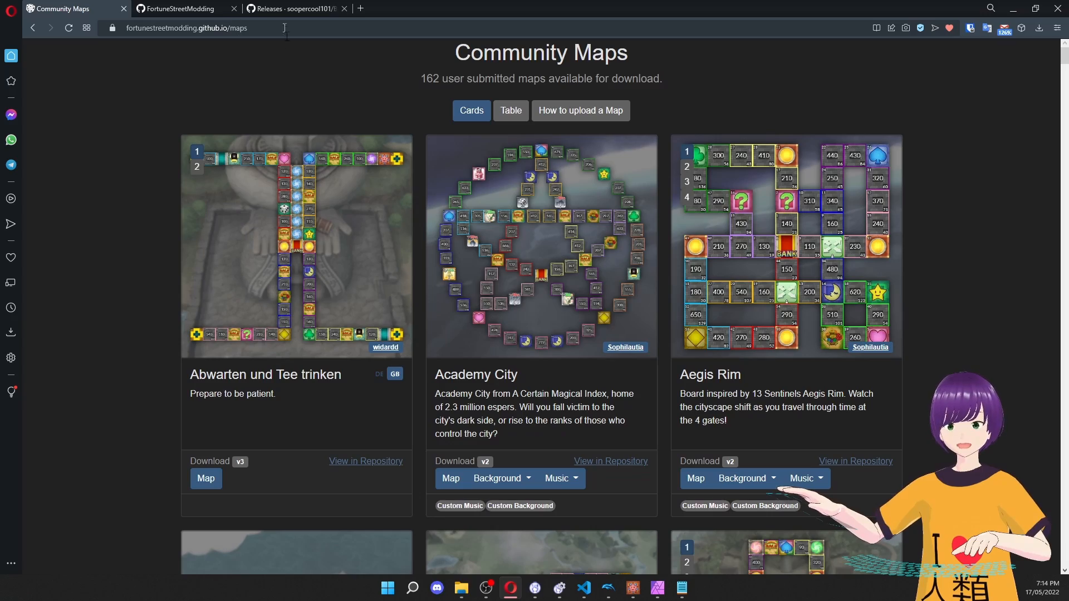
{"action": "scroll", "coordinate": [190, 117], "scroll_direction": "down", "scroll_amount": 1}
{"action": "scroll", "coordinate": [164, 209], "scroll_direction": "up", "scroll_amount": 1}
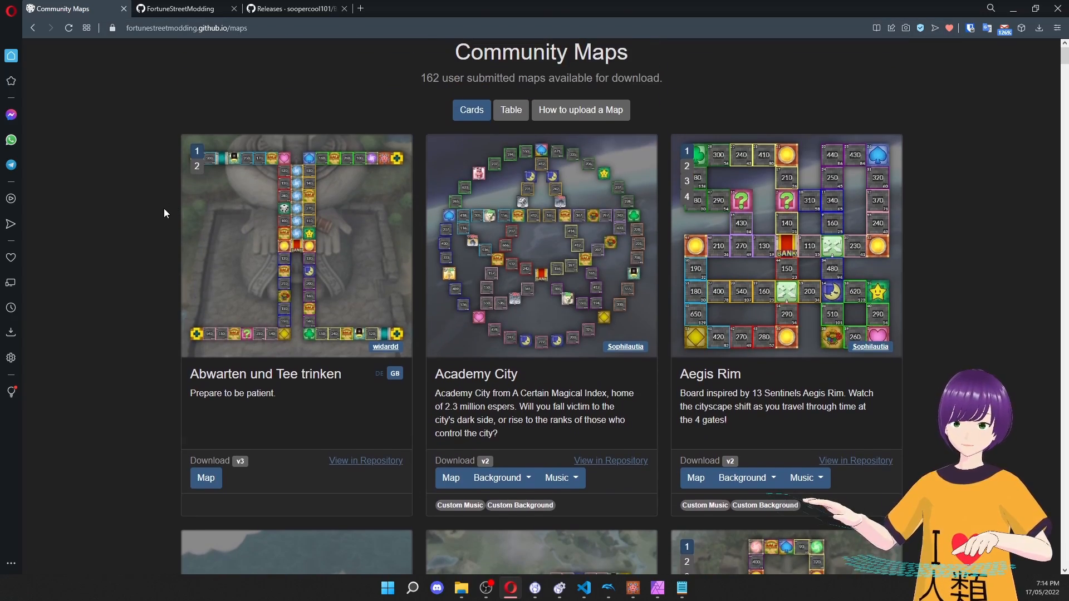
Browse the whole Community Maps catalogue down to its end and return to the beginning, examining the available boards.
{"action": "scroll", "coordinate": [164, 208], "scroll_direction": "down", "scroll_amount": 20}
{"action": "scroll", "coordinate": [164, 209], "scroll_direction": "down", "scroll_amount": 20}
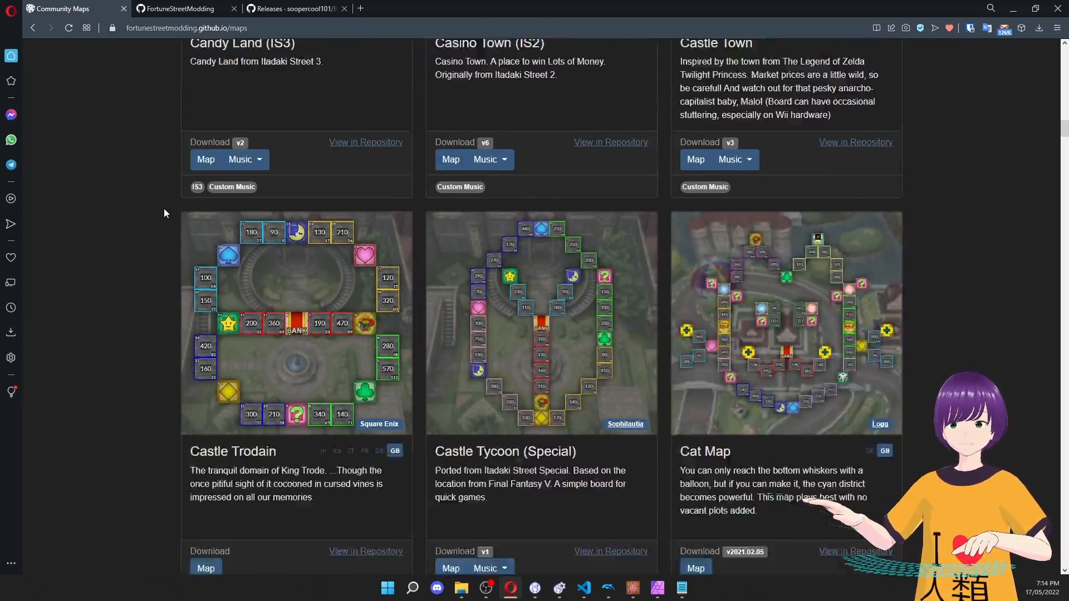
{"action": "scroll", "coordinate": [164, 213], "scroll_direction": "down", "scroll_amount": 20}
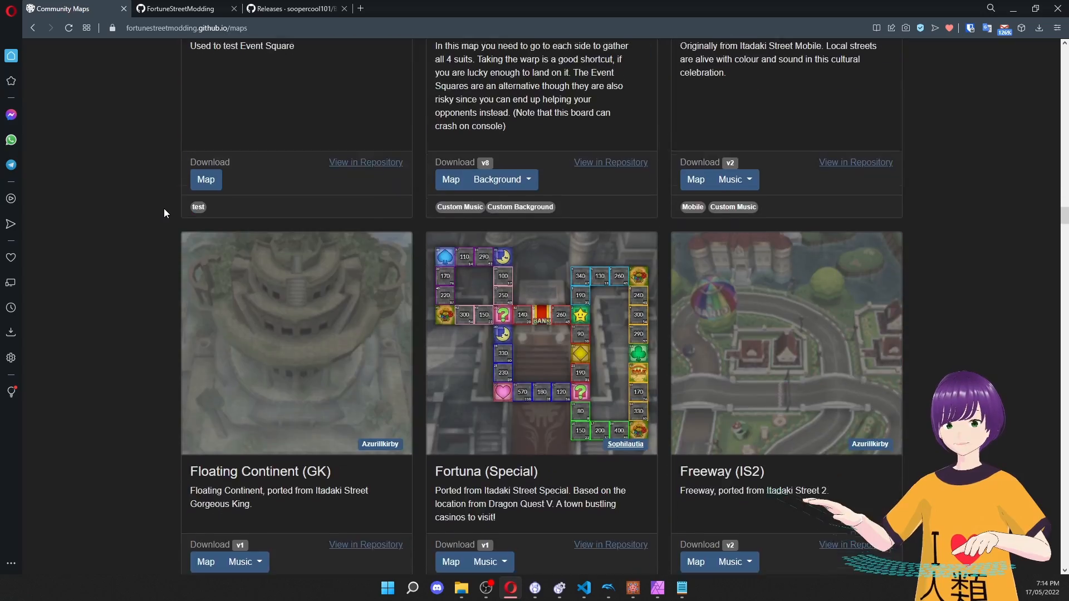
{"action": "scroll", "coordinate": [172, 204], "scroll_direction": "down", "scroll_amount": 20}
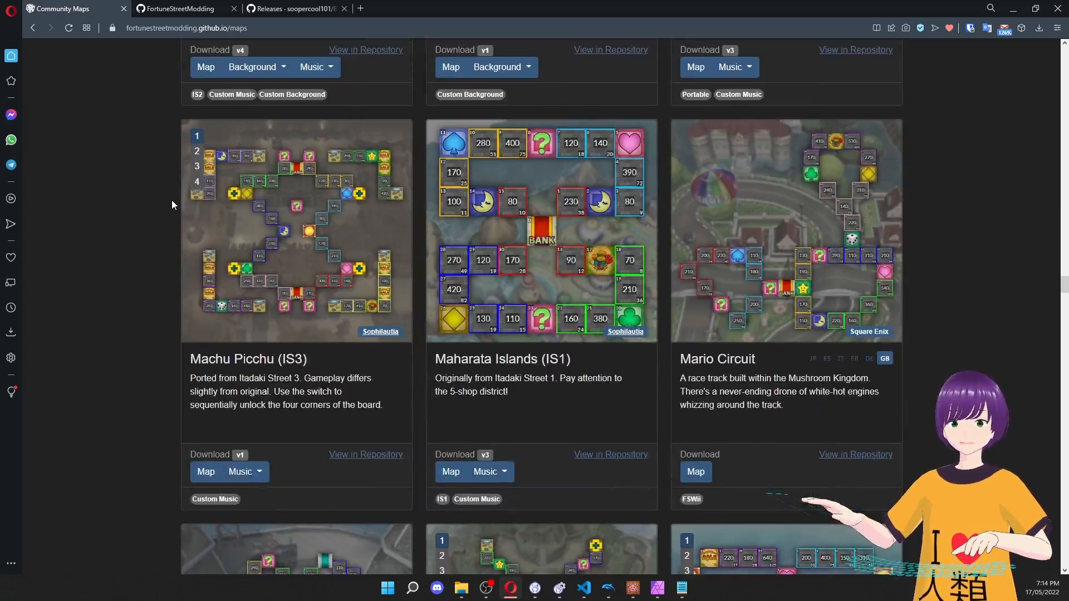
{"action": "scroll", "coordinate": [172, 200], "scroll_direction": "down", "scroll_amount": 20}
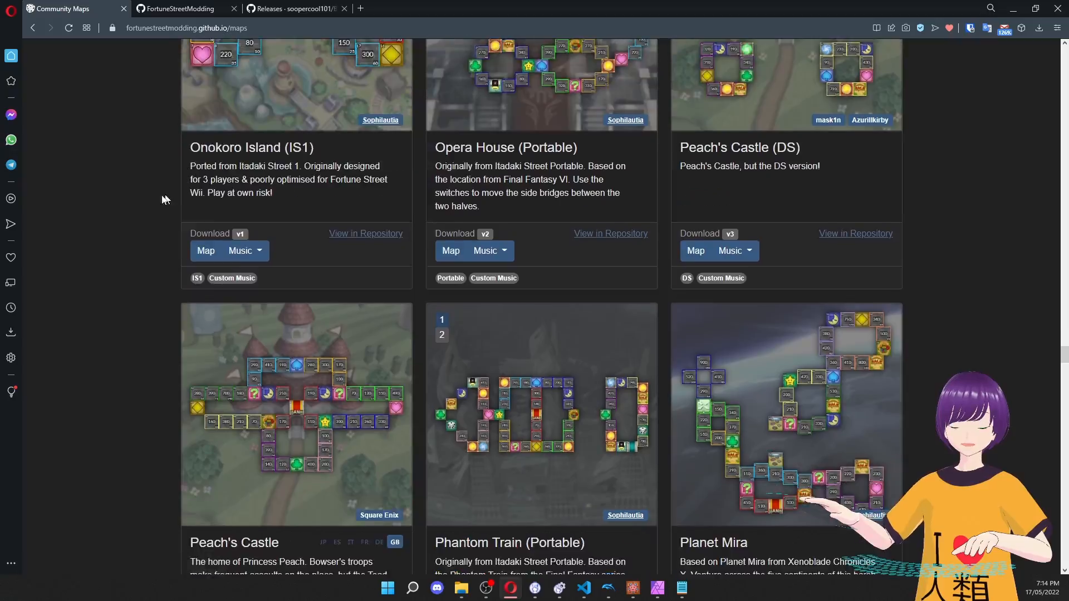
{"action": "scroll", "coordinate": [150, 225], "scroll_direction": "down", "scroll_amount": 20}
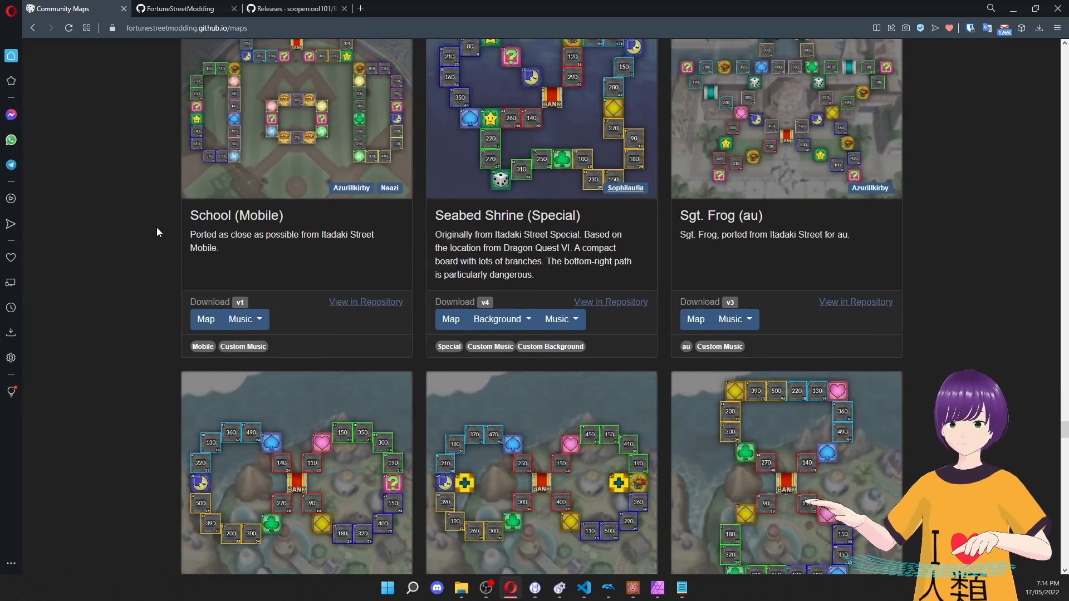
{"action": "scroll", "coordinate": [158, 230], "scroll_direction": "down", "scroll_amount": 20}
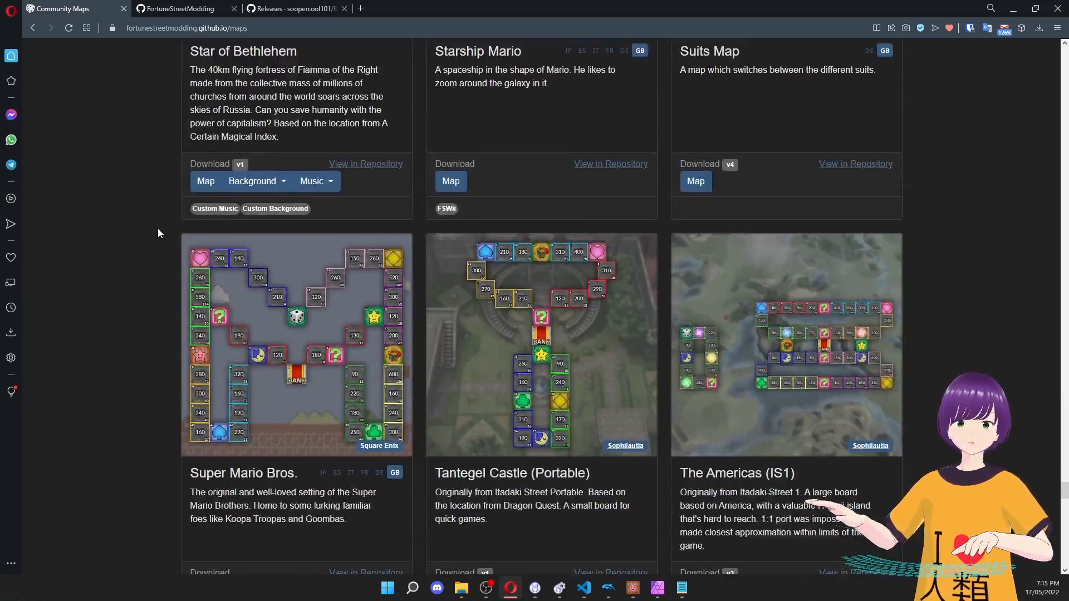
{"action": "scroll", "coordinate": [102, 239], "scroll_direction": "down", "scroll_amount": 20}
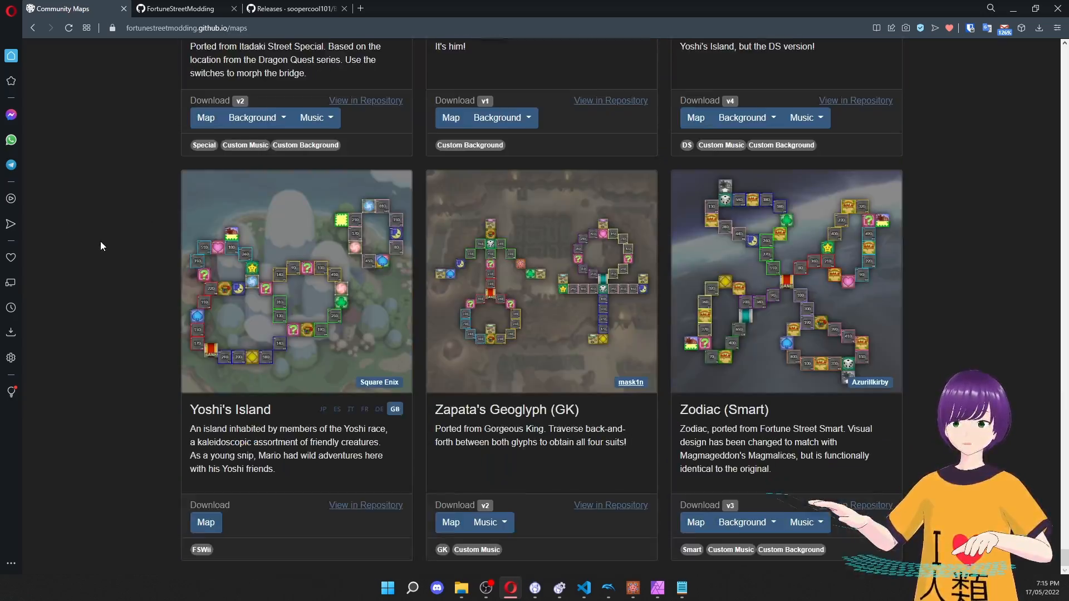
{"action": "scroll", "coordinate": [101, 242], "scroll_direction": "up", "scroll_amount": 12}
{"action": "scroll", "coordinate": [101, 242], "scroll_direction": "down", "scroll_amount": 12}
{"action": "scroll", "coordinate": [101, 242], "scroll_direction": "up", "scroll_amount": 20}
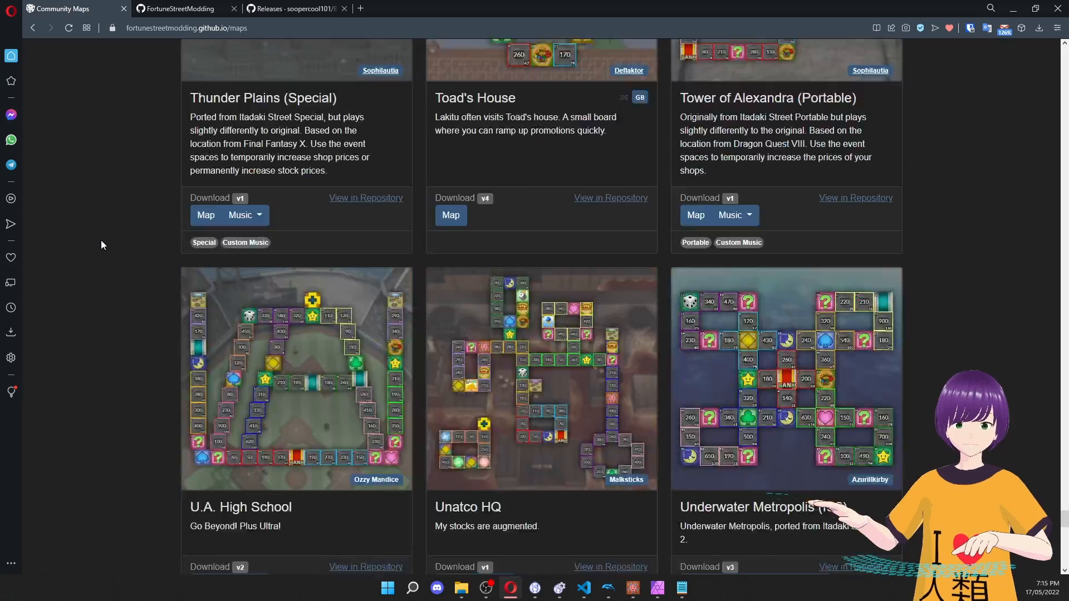
{"action": "scroll", "coordinate": [100, 244], "scroll_direction": "up", "scroll_amount": 20}
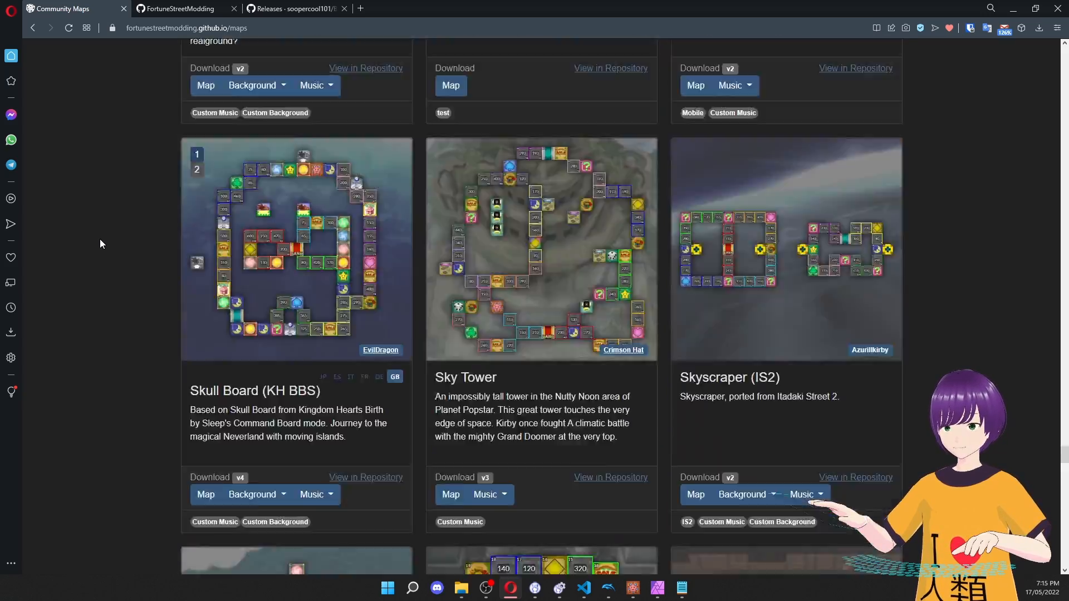
{"action": "scroll", "coordinate": [100, 244], "scroll_direction": "up", "scroll_amount": 20}
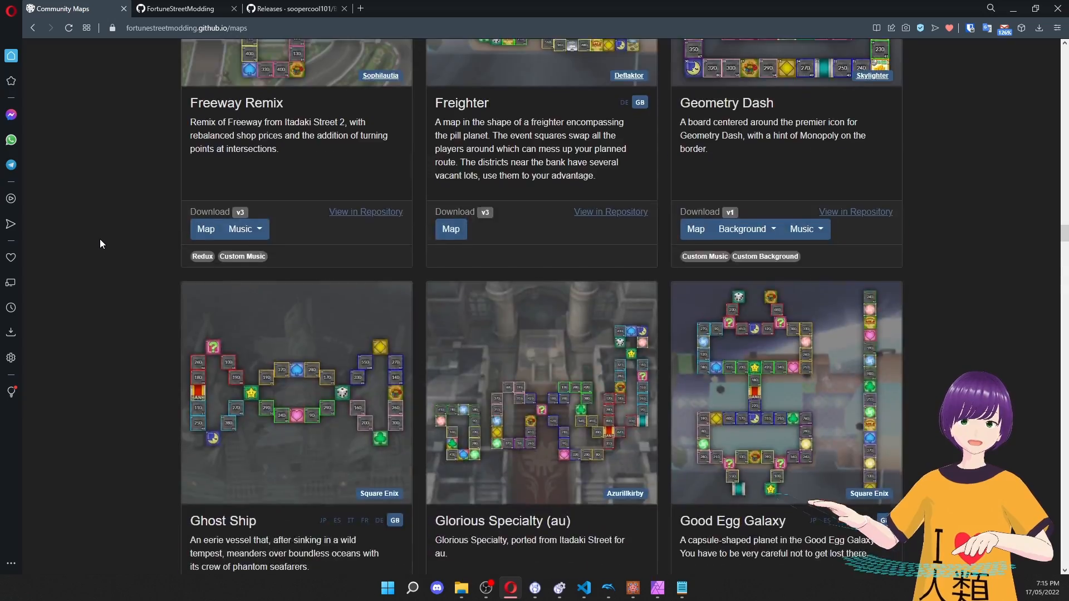
{"action": "scroll", "coordinate": [100, 243], "scroll_direction": "up", "scroll_amount": 20}
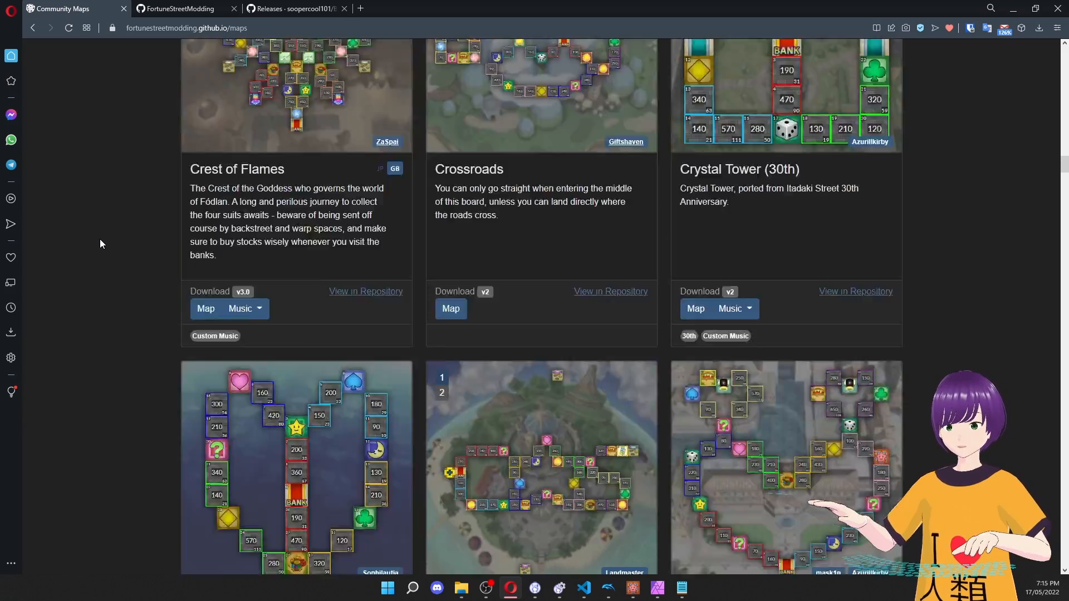
{"action": "scroll", "coordinate": [100, 244], "scroll_direction": "up", "scroll_amount": 20}
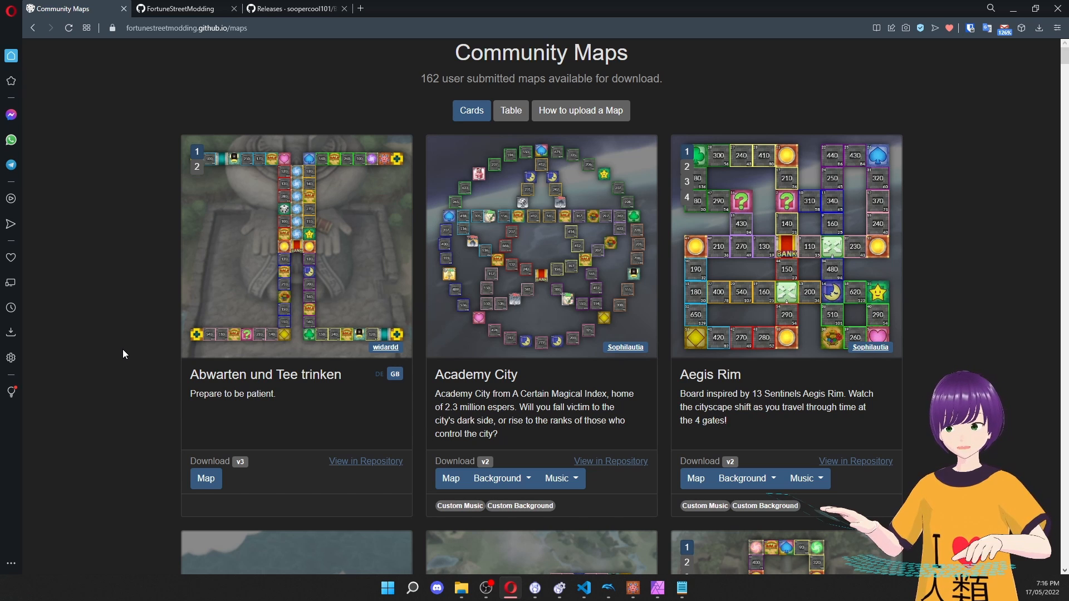
Switch to File Explorer, create a folder named Lucky among the map project folders, and open it.
{"action": "left_click", "coordinate": [462, 588]}
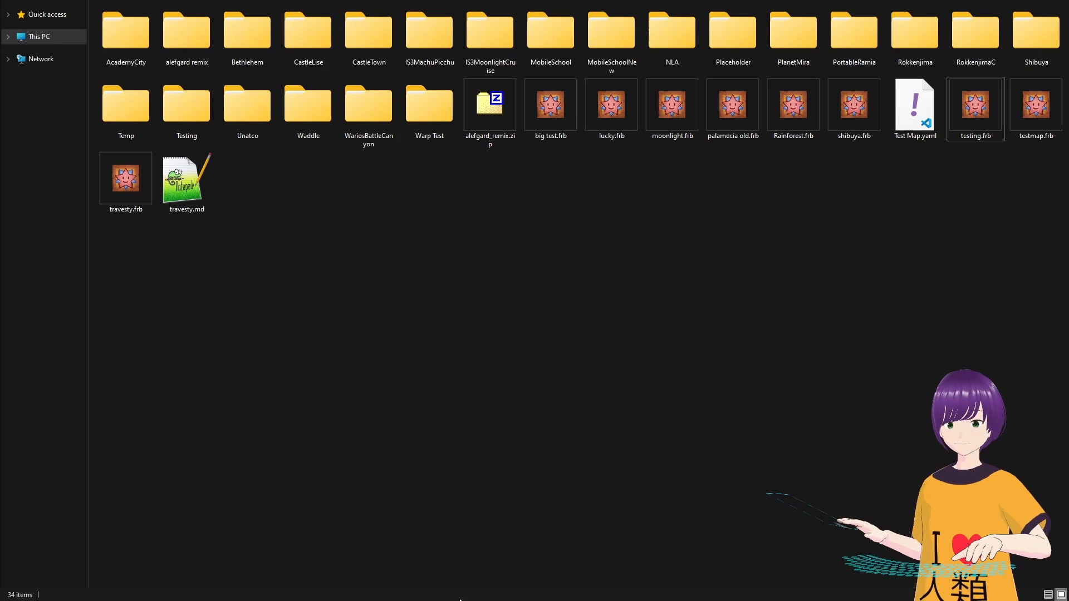
{"action": "right_click", "coordinate": [383, 205]}
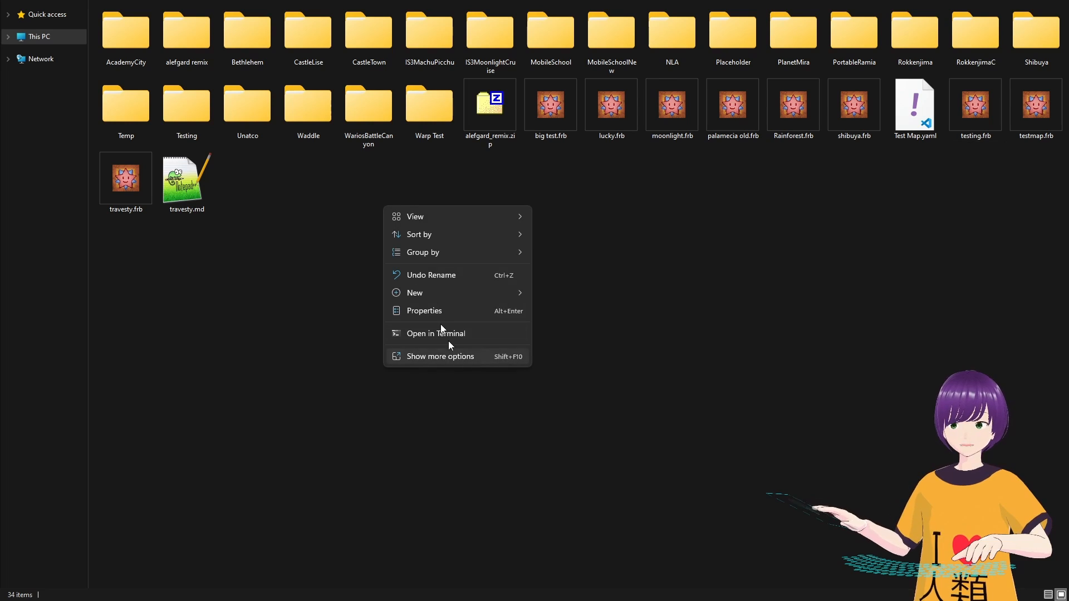
{"action": "mouse_move", "coordinate": [422, 291]}
{"action": "left_click", "coordinate": [556, 294]}
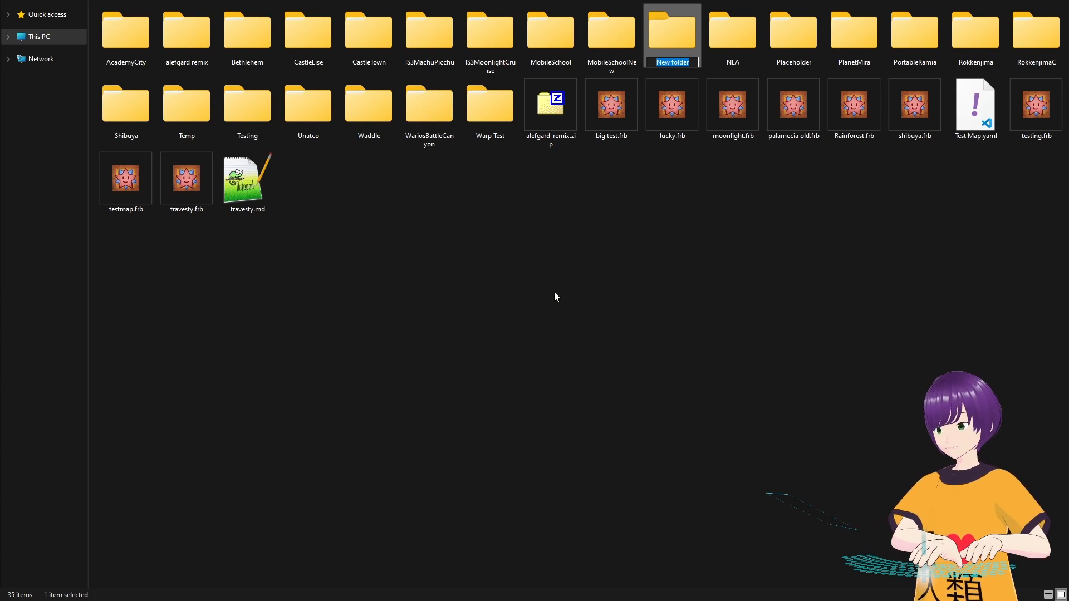
{"action": "type", "text": "Lucky"}
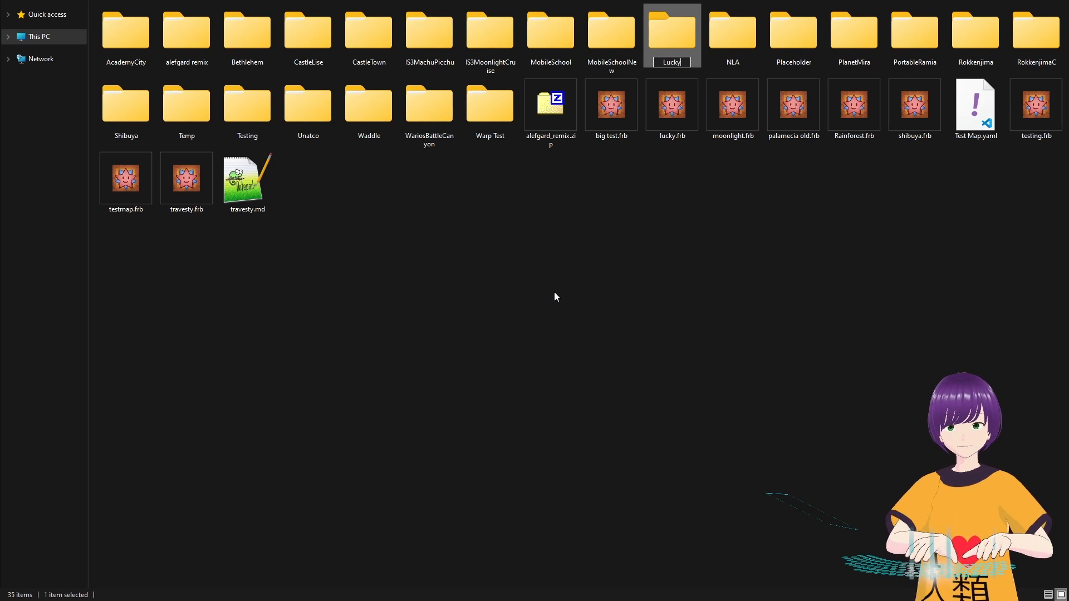
{"action": "key", "text": "Return"}
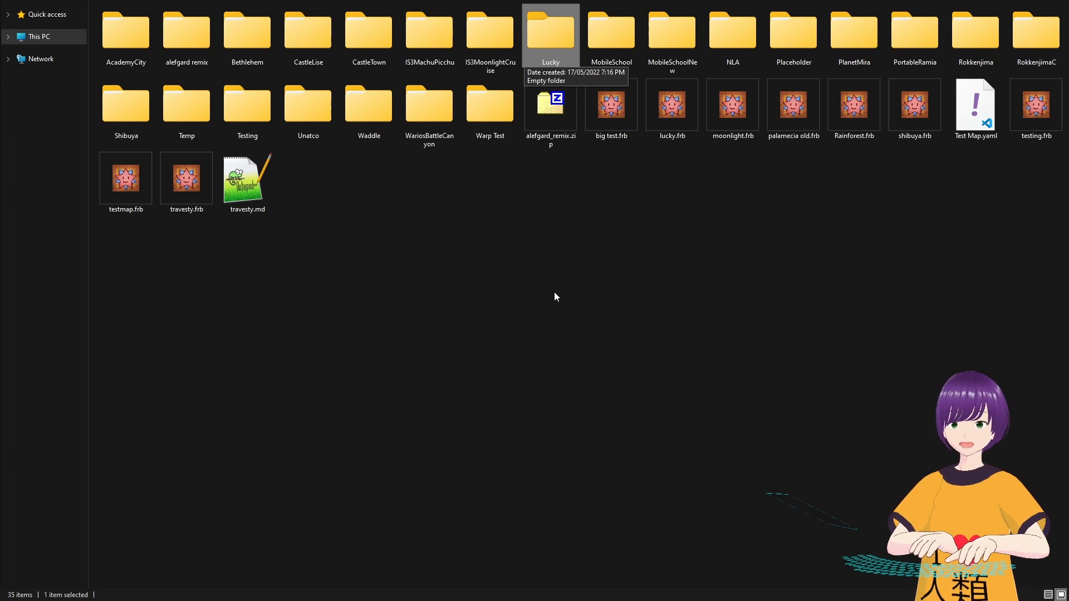
{"action": "key", "text": "Return"}
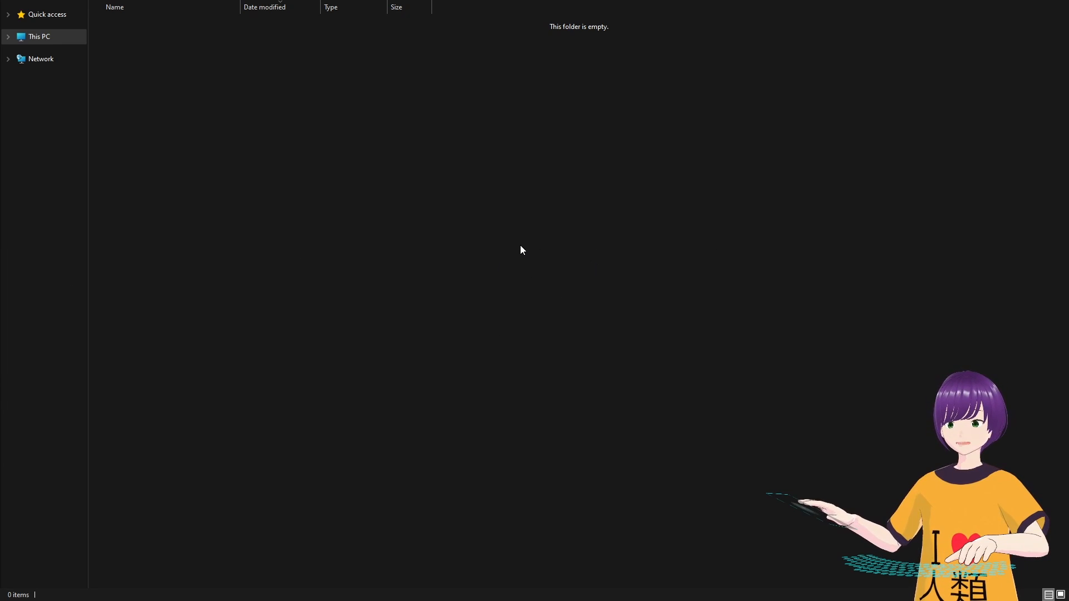
Switch back to the browser and open the fortune-avenue-qt repository from the FortuneStreetModding GitHub page.
{"action": "key", "text": "alt+Tab"}
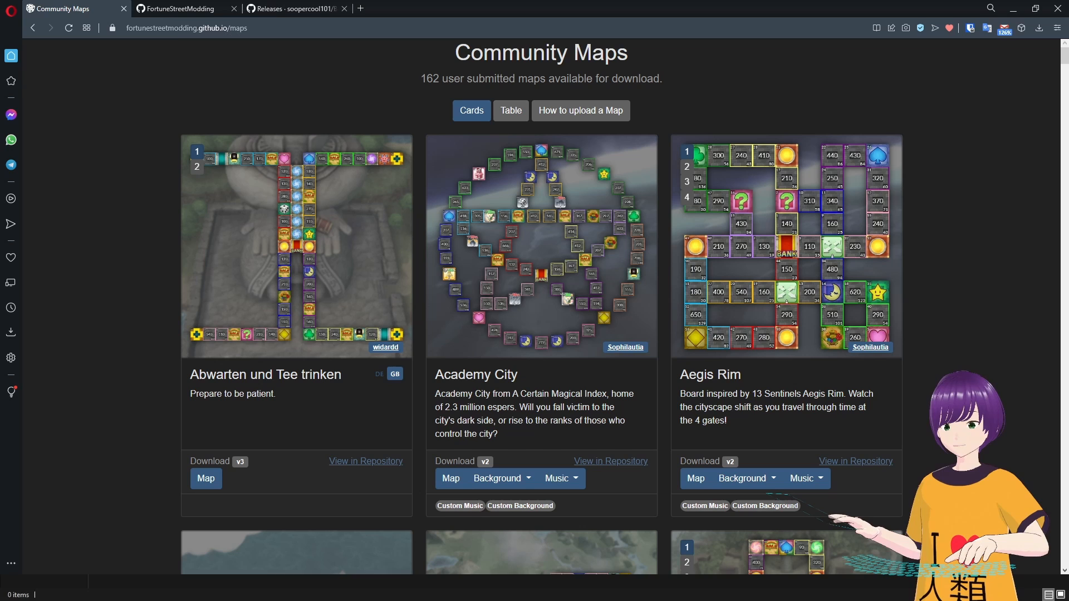
{"action": "left_click", "coordinate": [189, 5]}
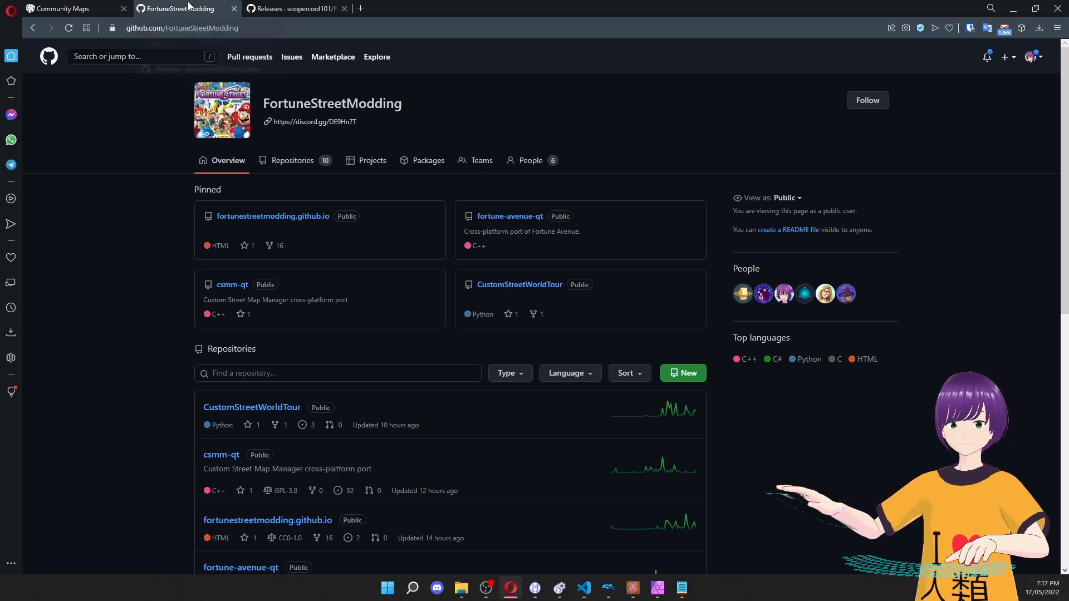
{"action": "scroll", "coordinate": [135, 173], "scroll_direction": "down", "scroll_amount": 4}
{"action": "scroll", "coordinate": [134, 173], "scroll_direction": "up", "scroll_amount": 4}
{"action": "scroll", "coordinate": [135, 173], "scroll_direction": "up", "scroll_amount": 1}
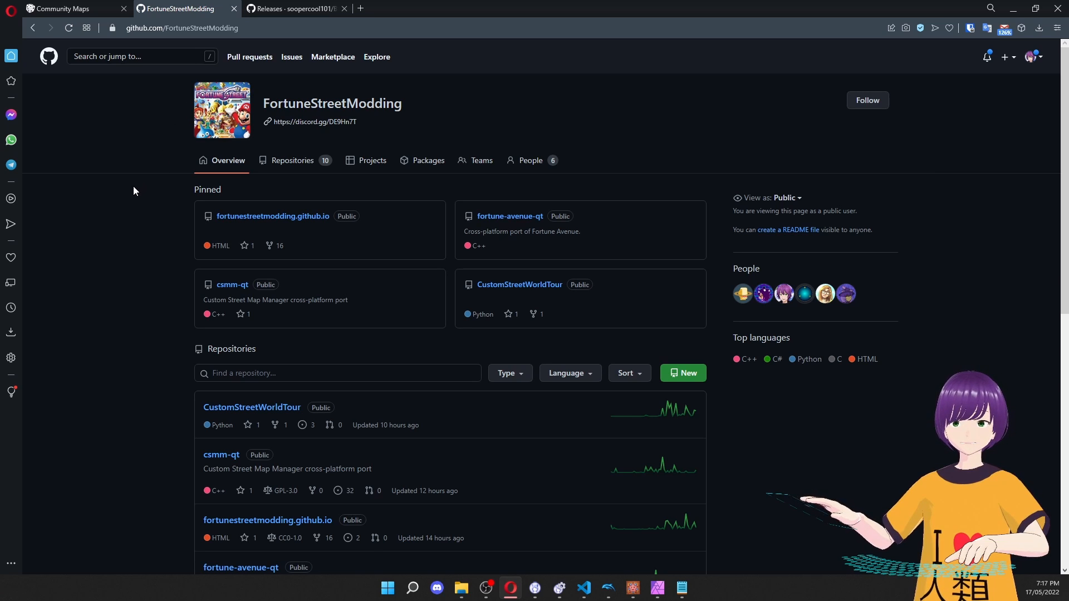
{"action": "left_click", "coordinate": [518, 222]}
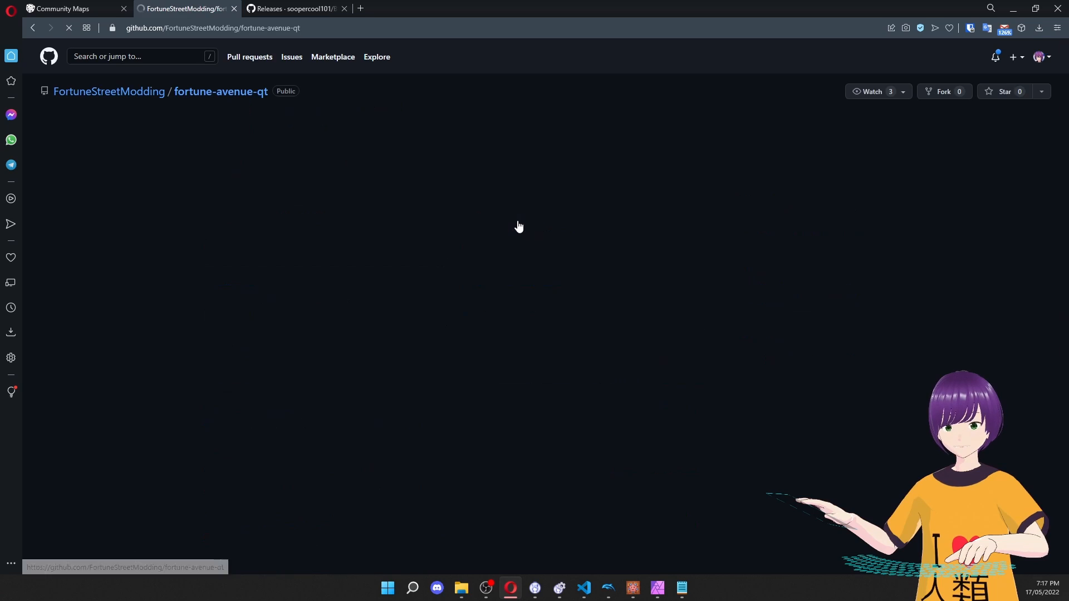
{"action": "scroll", "coordinate": [146, 172], "scroll_direction": "down", "scroll_amount": 15}
{"action": "scroll", "coordinate": [150, 188], "scroll_direction": "up", "scroll_amount": 15}
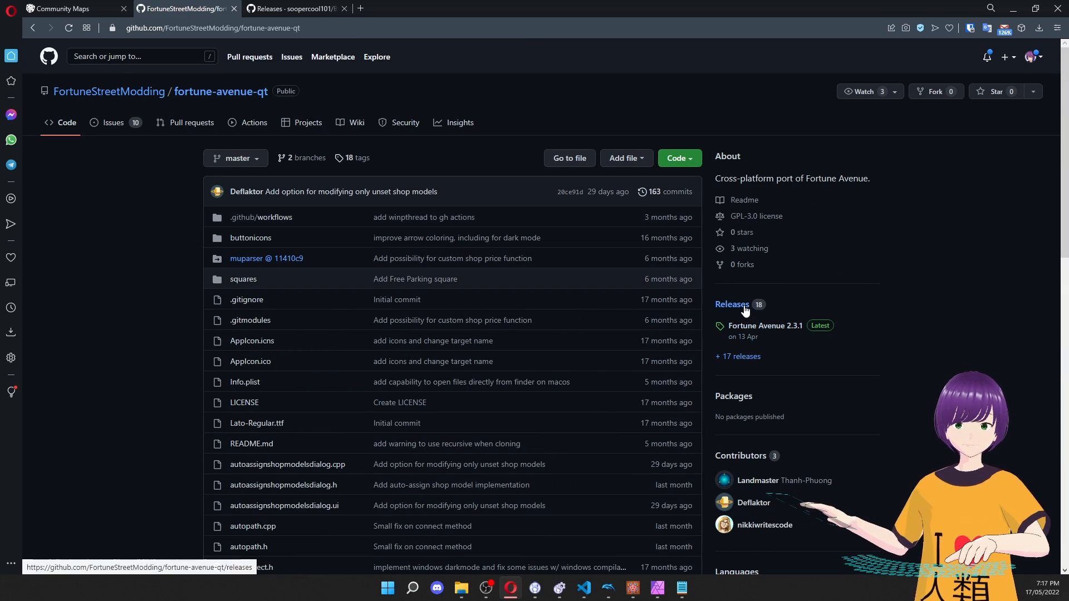
Review the Fortune Avenue 2.3.1 release notes and download assets, and return to the FortuneStreetModding overview page.
{"action": "left_click", "coordinate": [771, 324]}
{"action": "scroll", "coordinate": [724, 314], "scroll_direction": "down", "scroll_amount": 2}
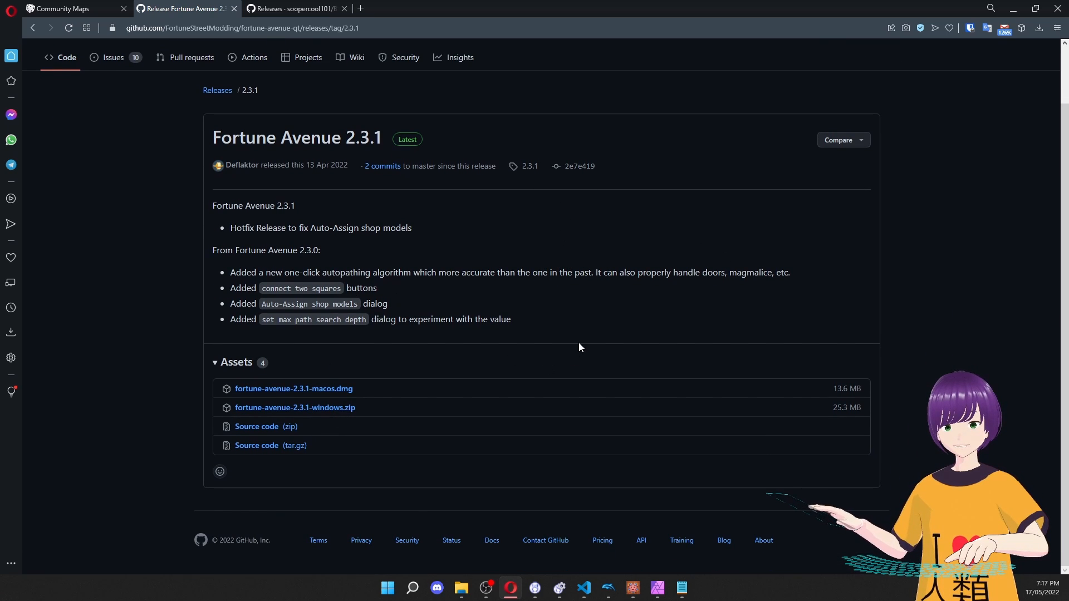
{"action": "scroll", "coordinate": [577, 342], "scroll_direction": "up", "scroll_amount": 2}
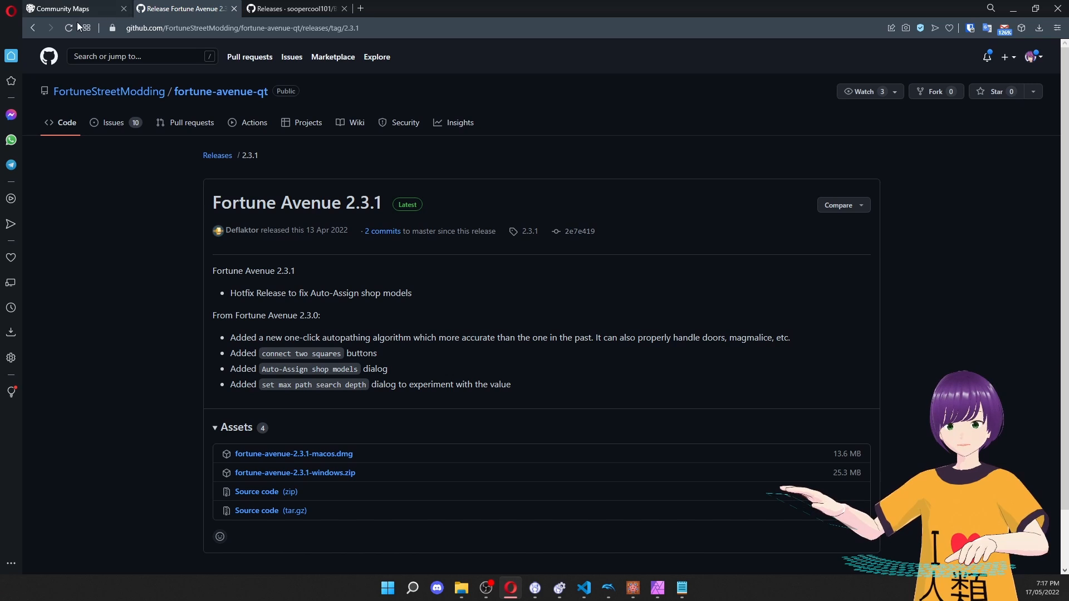
{"action": "left_click", "coordinate": [33, 27]}
{"action": "left_click", "coordinate": [33, 28]}
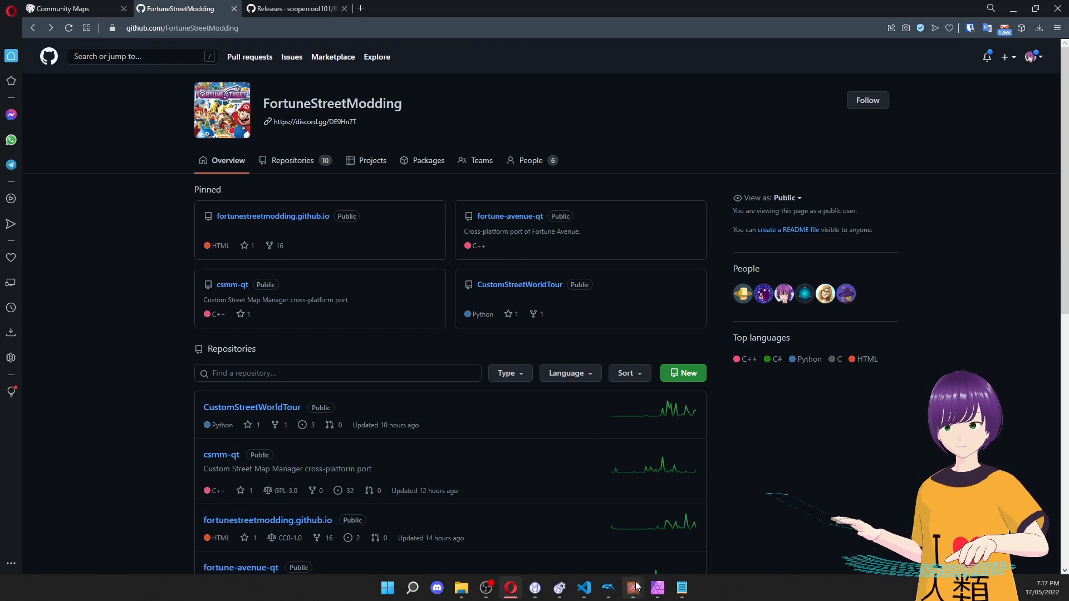
Switch to Fortune Avenue 2.3.1 and create a new board file.
{"action": "mouse_move", "coordinate": [632, 588]}
{"action": "left_click", "coordinate": [676, 528]}
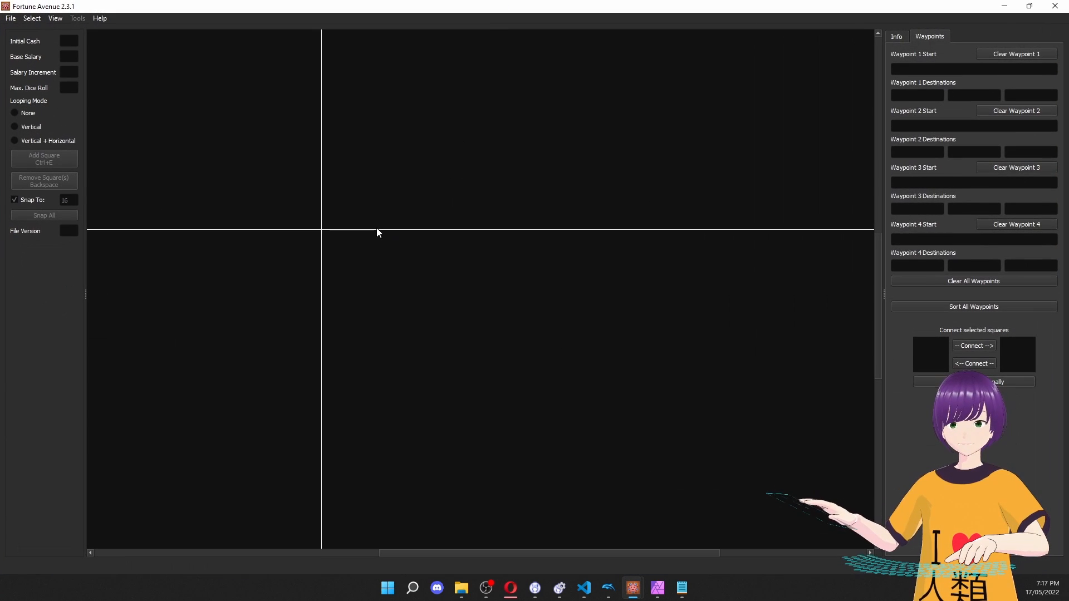
{"action": "mouse_move", "coordinate": [529, 568]}
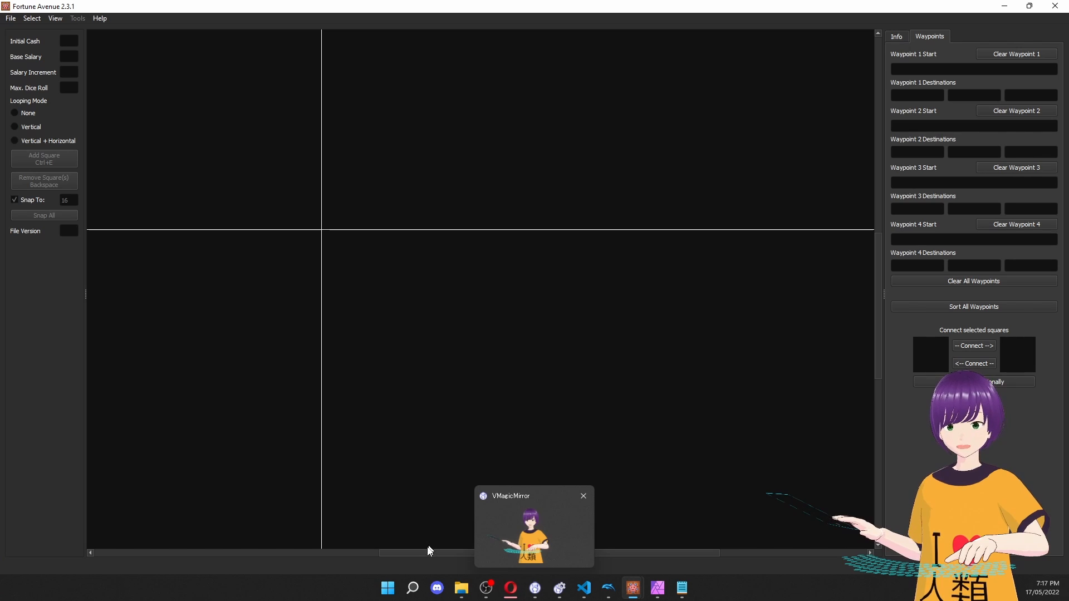
{"action": "left_click_drag", "start_coordinate": [428, 551], "coordinate": [363, 531]}
{"action": "scroll", "coordinate": [390, 486], "scroll_direction": "up", "scroll_amount": 2}
{"action": "scroll", "coordinate": [398, 444], "scroll_direction": "down", "scroll_amount": 2}
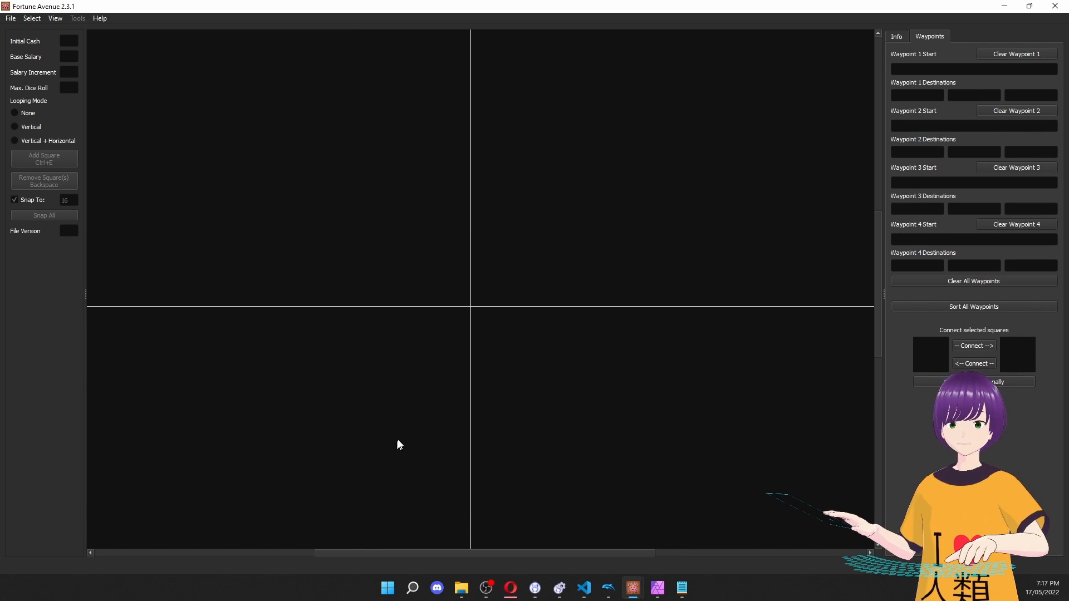
{"action": "left_click", "coordinate": [10, 19]}
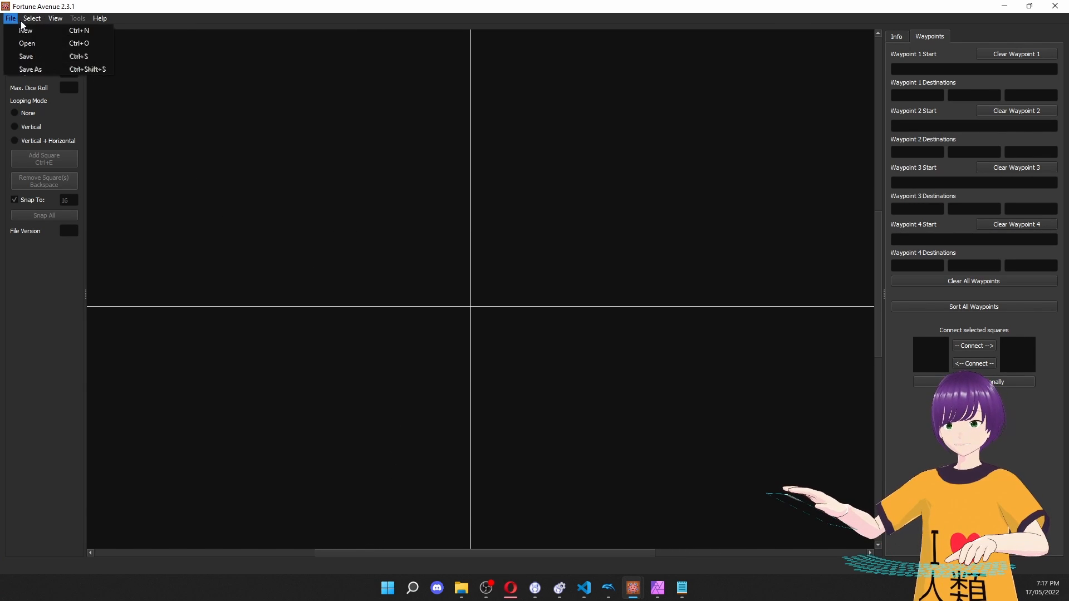
{"action": "left_click", "coordinate": [14, 33]}
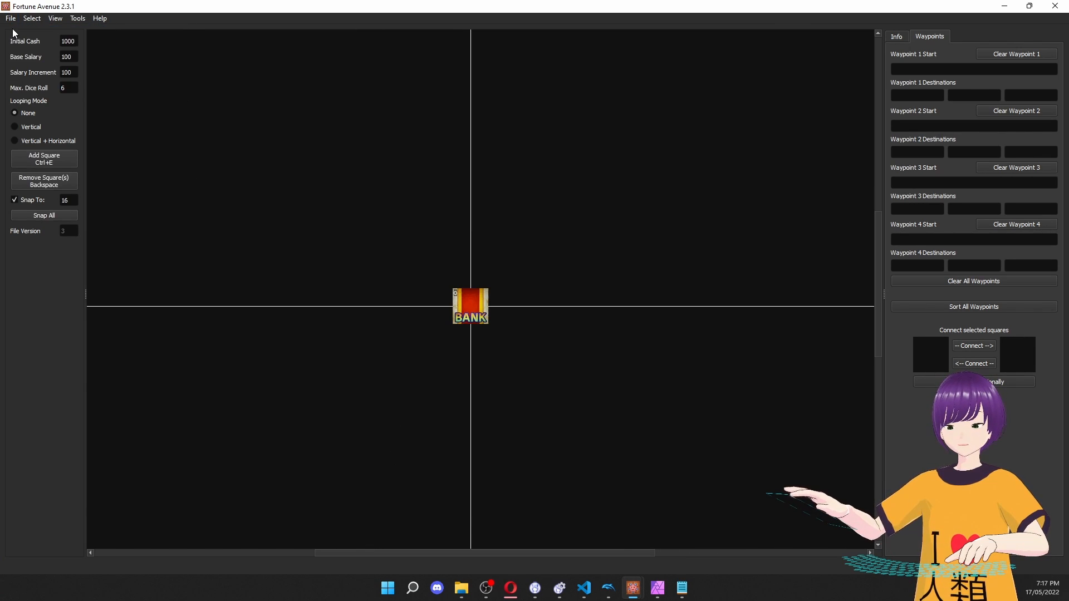
Add four squares to the board: two in a row left of the bank, and two stacked above the outermost one.
{"action": "left_click", "coordinate": [482, 298]}
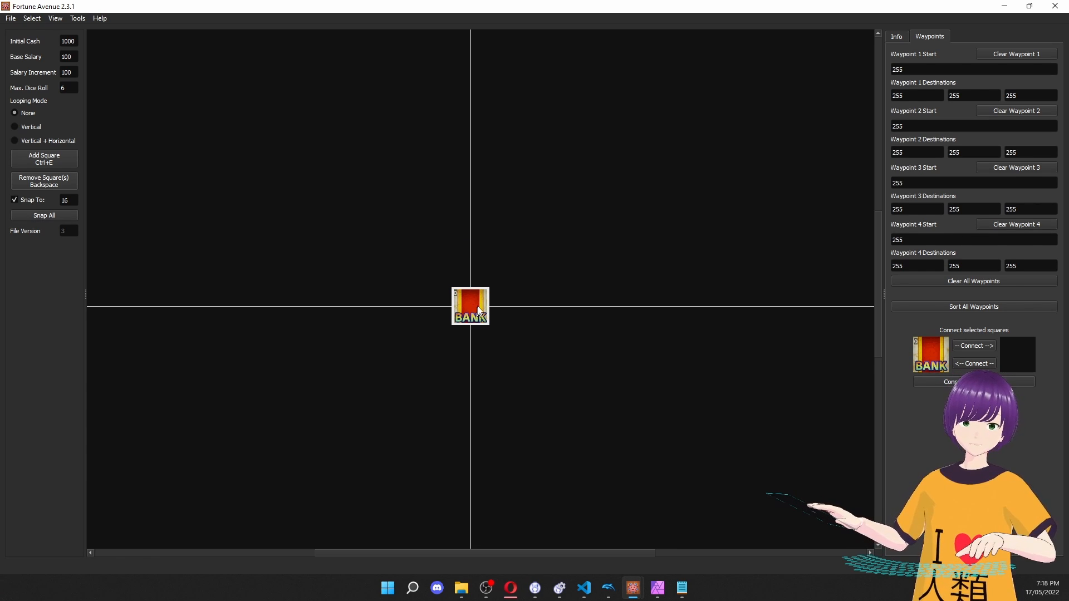
{"action": "key", "text": "ctrl+e"}
{"action": "left_click_drag", "start_coordinate": [466, 318], "coordinate": [384, 309]}
{"action": "key", "text": "ctrl+e"}
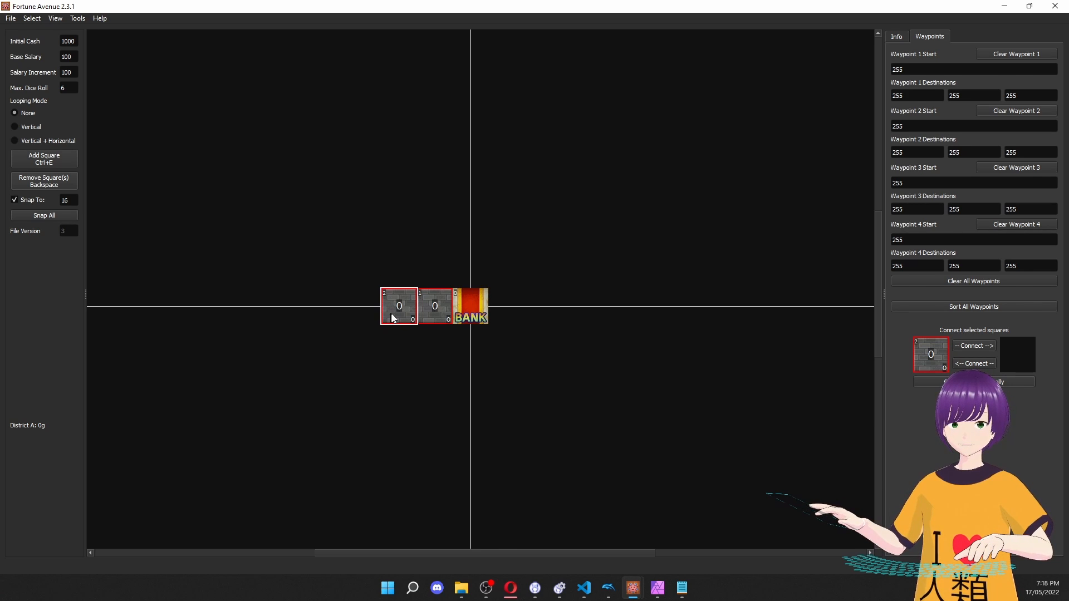
{"action": "key", "text": "ctrl+e"}
{"action": "left_click_drag", "start_coordinate": [471, 309], "coordinate": [399, 274]}
{"action": "key", "text": "ctrl+e"}
{"action": "left_click_drag", "start_coordinate": [473, 308], "coordinate": [402, 237]}
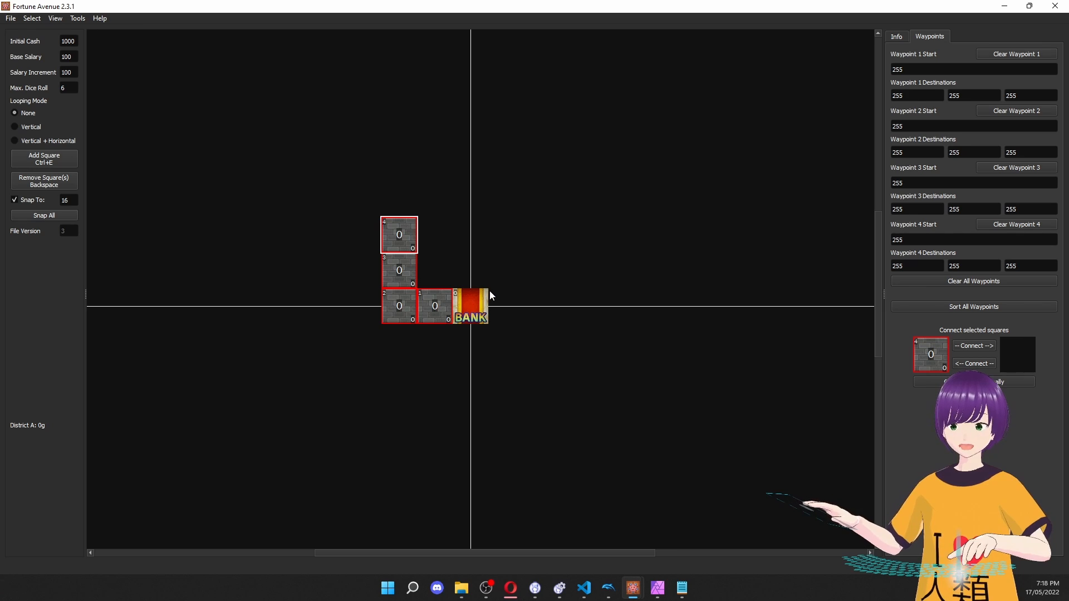
Add four more squares extending right from square 4 along the row two squares above the bank.
{"action": "key", "text": "ctrl+e"}
{"action": "left_click_drag", "start_coordinate": [480, 310], "coordinate": [444, 239]}
{"action": "key", "text": "ctrl+e"}
{"action": "left_click_drag", "start_coordinate": [474, 307], "coordinate": [474, 237]}
{"action": "key", "text": "ctrl+e"}
{"action": "left_click_drag", "start_coordinate": [474, 307], "coordinate": [509, 234]}
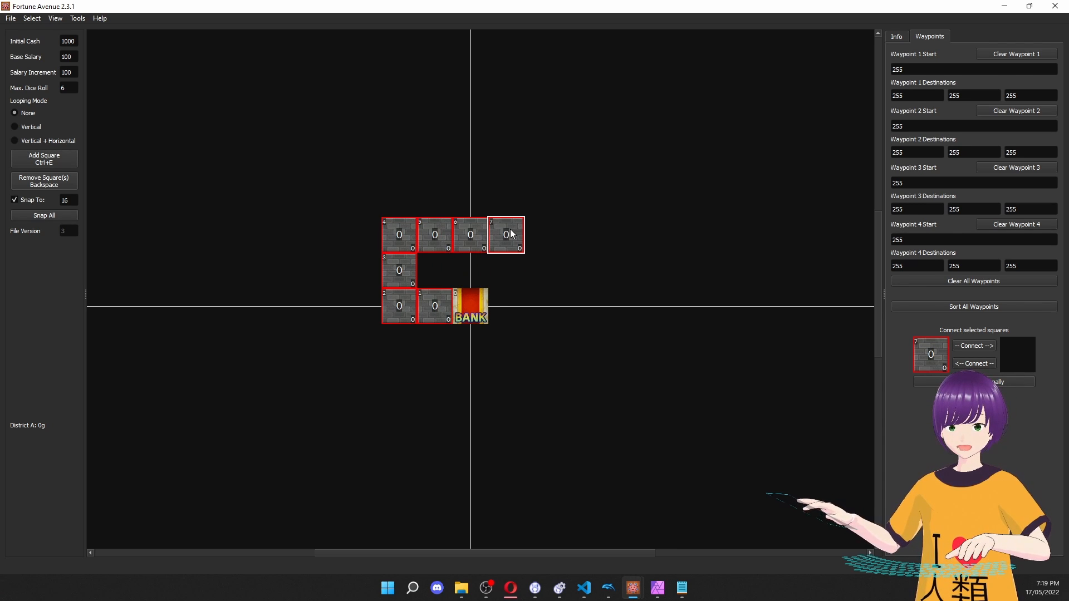
{"action": "key", "text": "ctrl+e"}
{"action": "left_click_drag", "start_coordinate": [476, 316], "coordinate": [547, 254]}
{"action": "left_click_drag", "start_coordinate": [548, 255], "coordinate": [547, 245]}
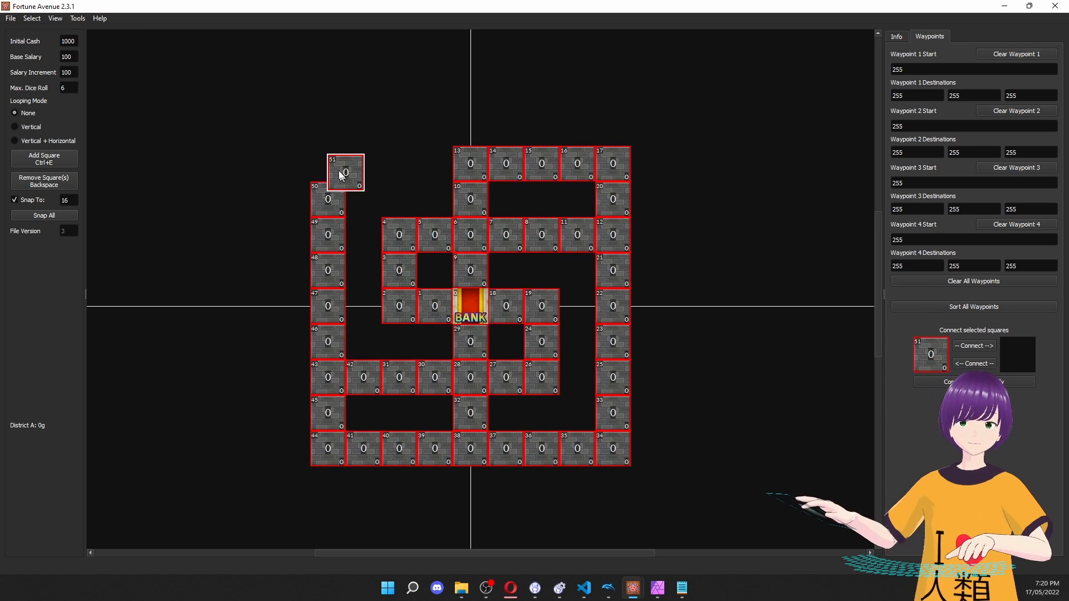
Place square 51 at the board's upper-left corner and add three squares beside it to close the gap to square 13.
{"action": "left_click_drag", "start_coordinate": [341, 176], "coordinate": [324, 166]}
{"action": "key", "text": "ctrl+e"}
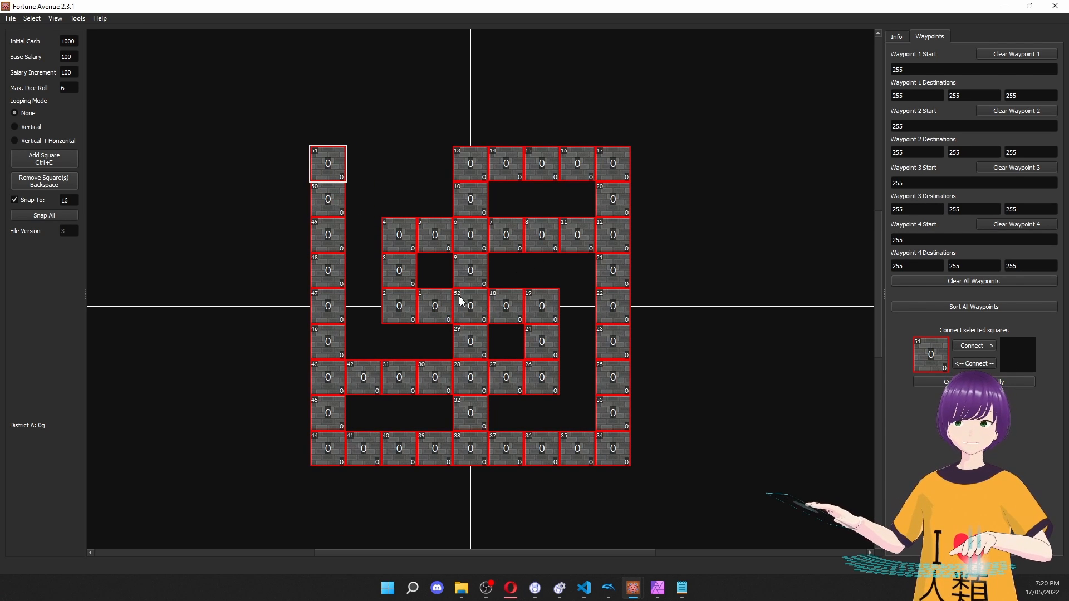
{"action": "left_click_drag", "start_coordinate": [467, 303], "coordinate": [371, 169]}
{"action": "key", "text": "ctrl+e"}
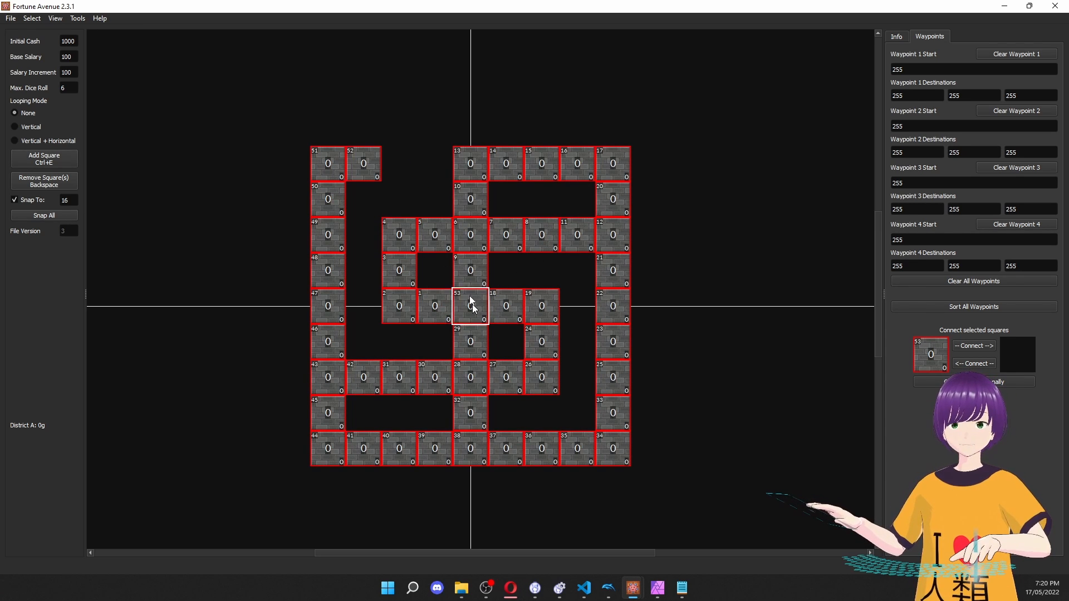
{"action": "left_click_drag", "start_coordinate": [472, 303], "coordinate": [401, 166]}
{"action": "key", "text": "ctrl+e"}
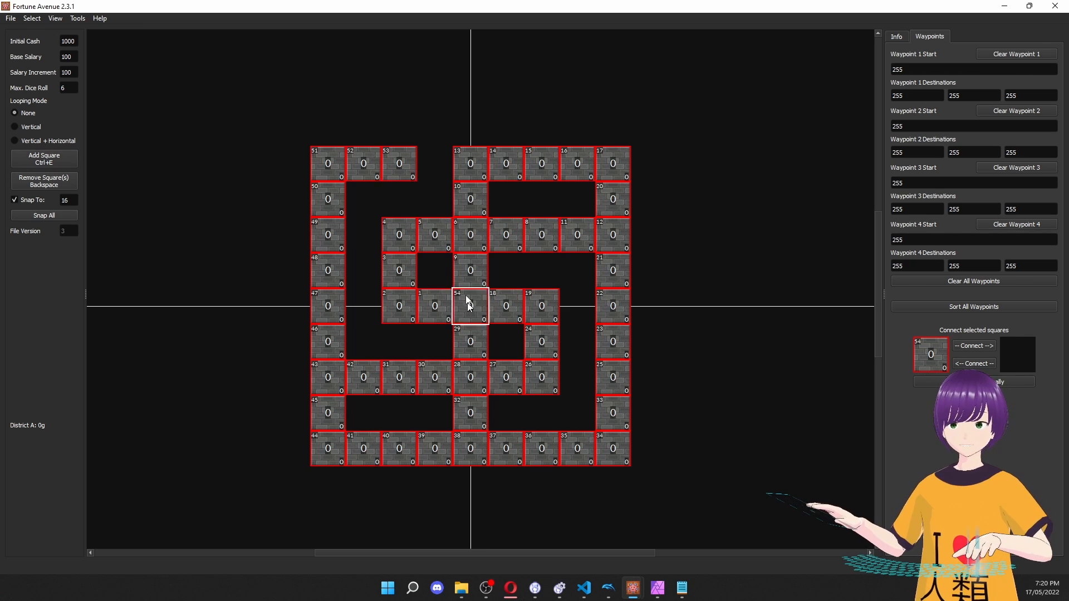
{"action": "left_click_drag", "start_coordinate": [470, 303], "coordinate": [433, 166]}
{"action": "left_click", "coordinate": [424, 129]}
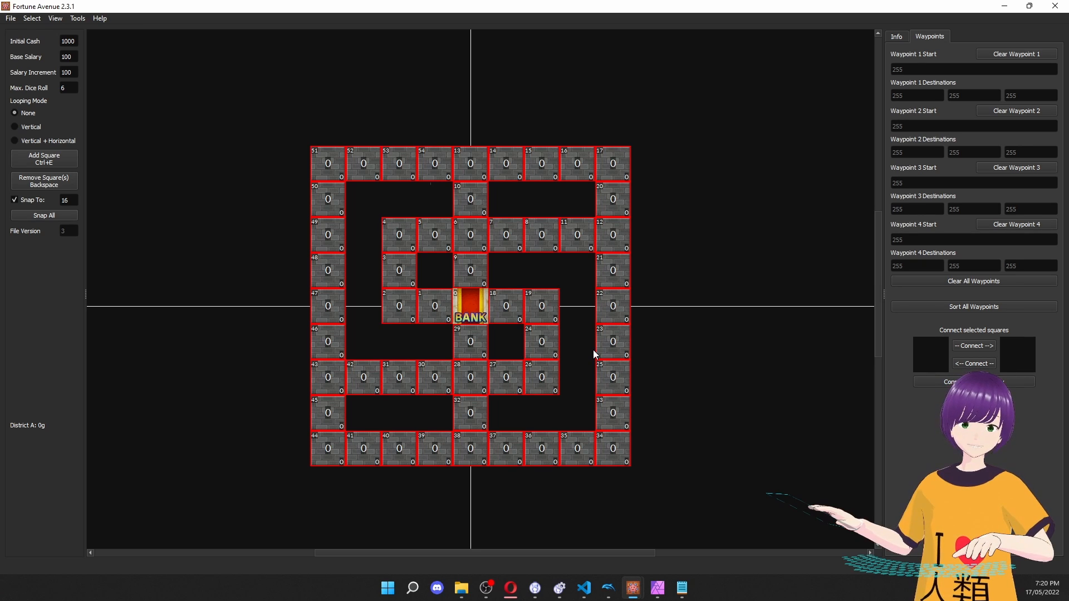
Check the bank square's waypoints and turn on Advanced Auto-Path.
{"action": "left_click", "coordinate": [482, 315]}
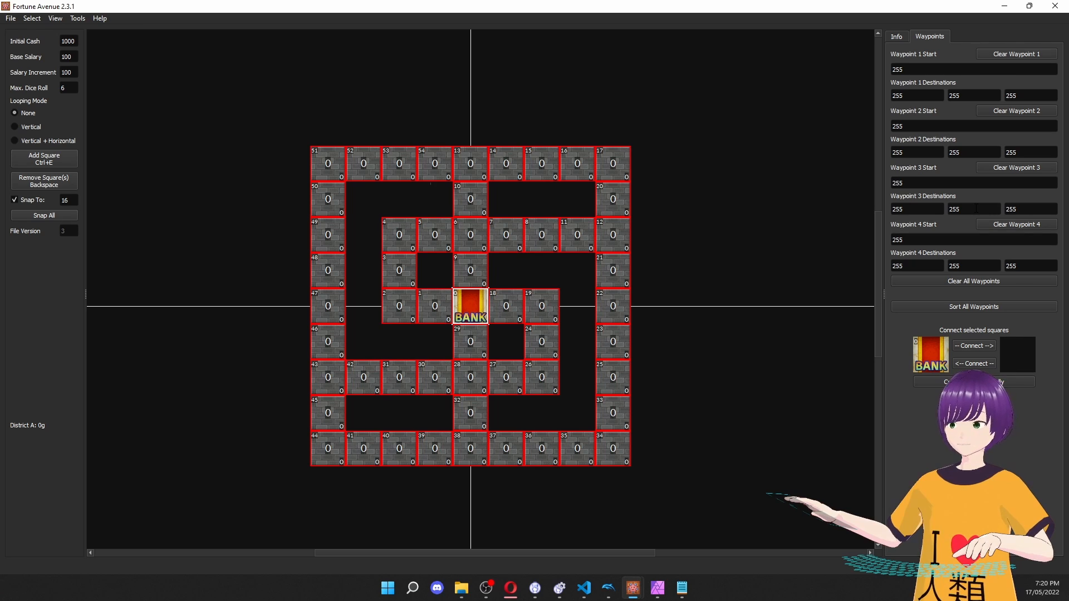
{"action": "left_click", "coordinate": [708, 261]}
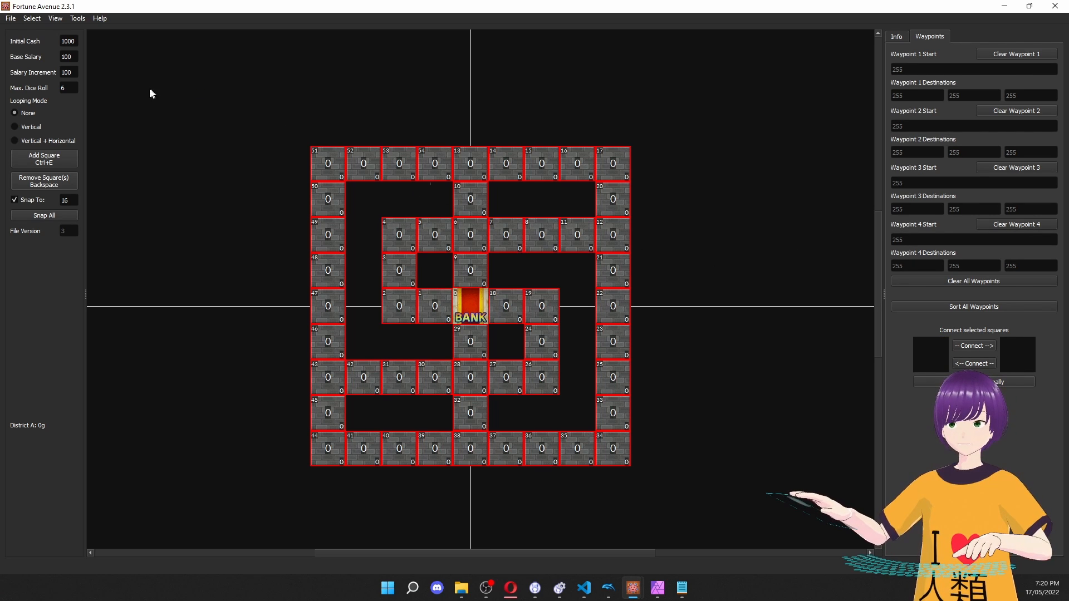
{"action": "left_click", "coordinate": [79, 20]}
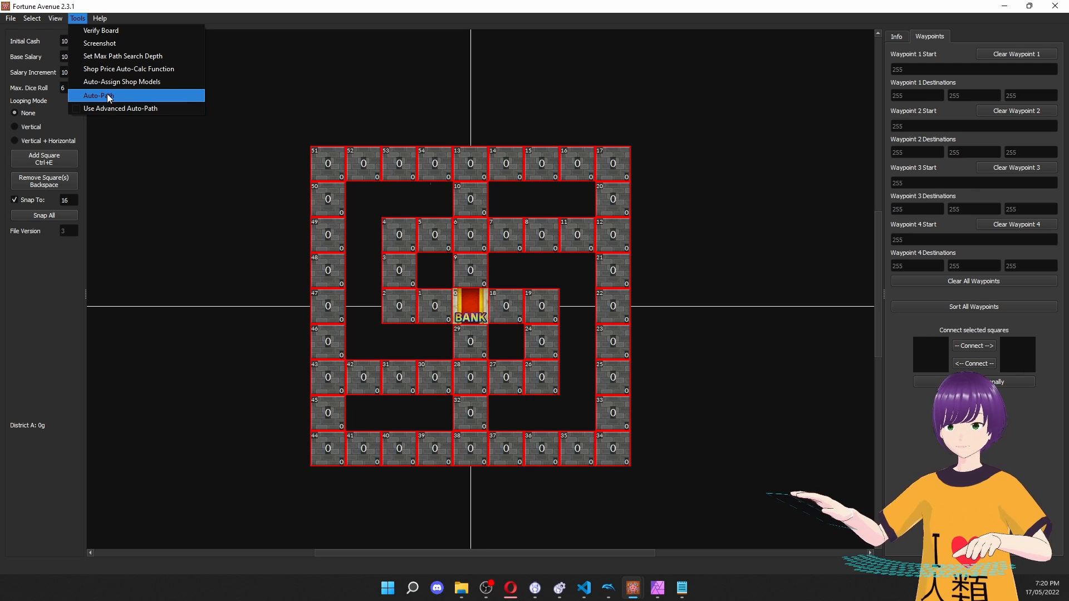
{"action": "left_click", "coordinate": [113, 108]}
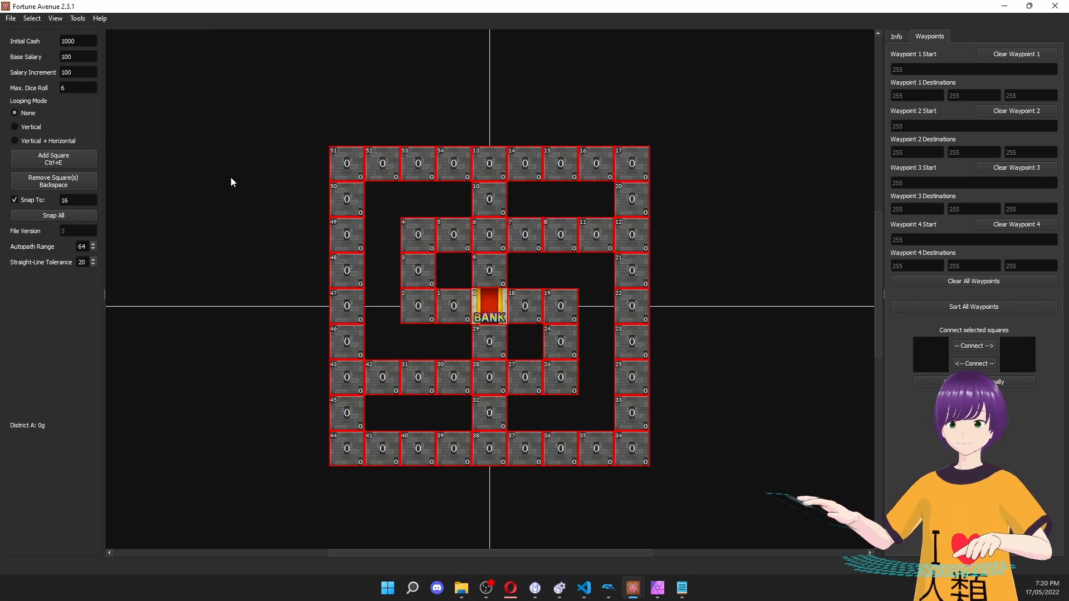
Examine the exit directions allowed for square 6 from several entry directions.
{"action": "left_click", "coordinate": [474, 228]}
{"action": "left_click", "coordinate": [897, 36]}
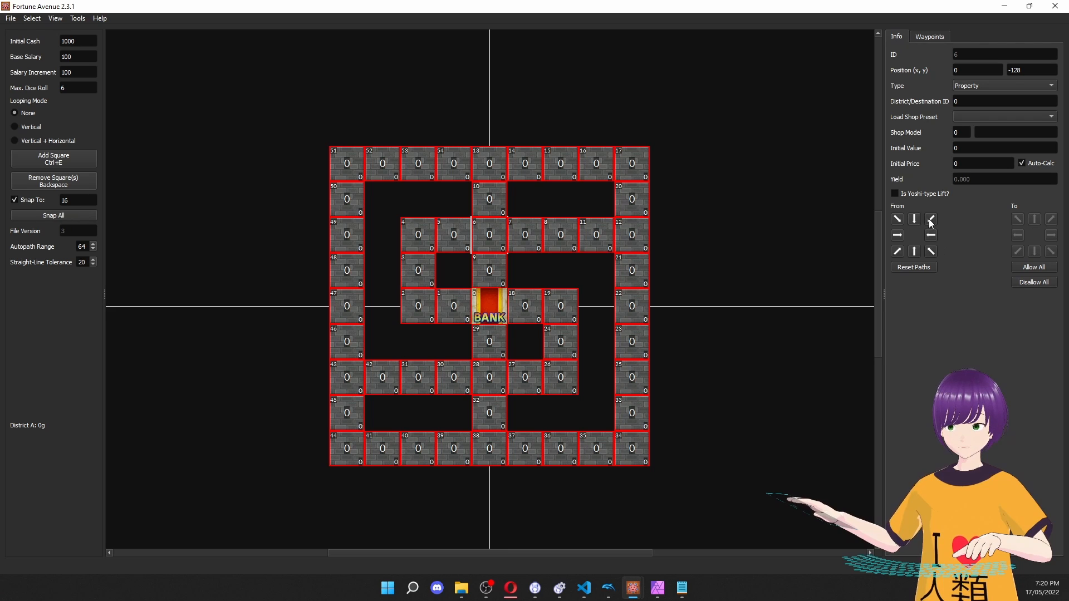
{"action": "left_click", "coordinate": [898, 235]}
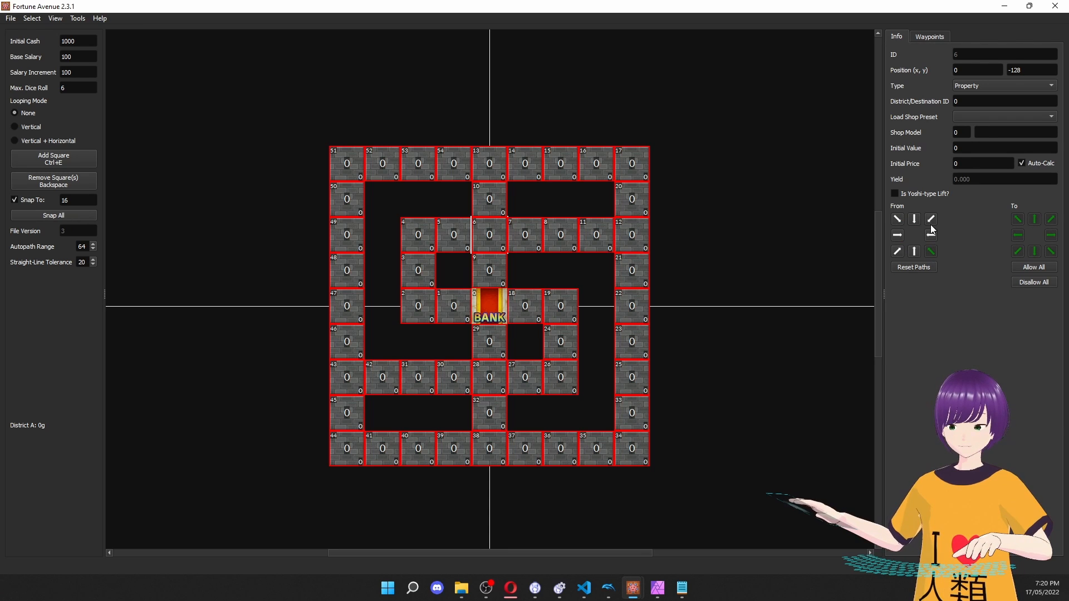
{"action": "left_click", "coordinate": [898, 221]}
{"action": "left_click", "coordinate": [897, 237]}
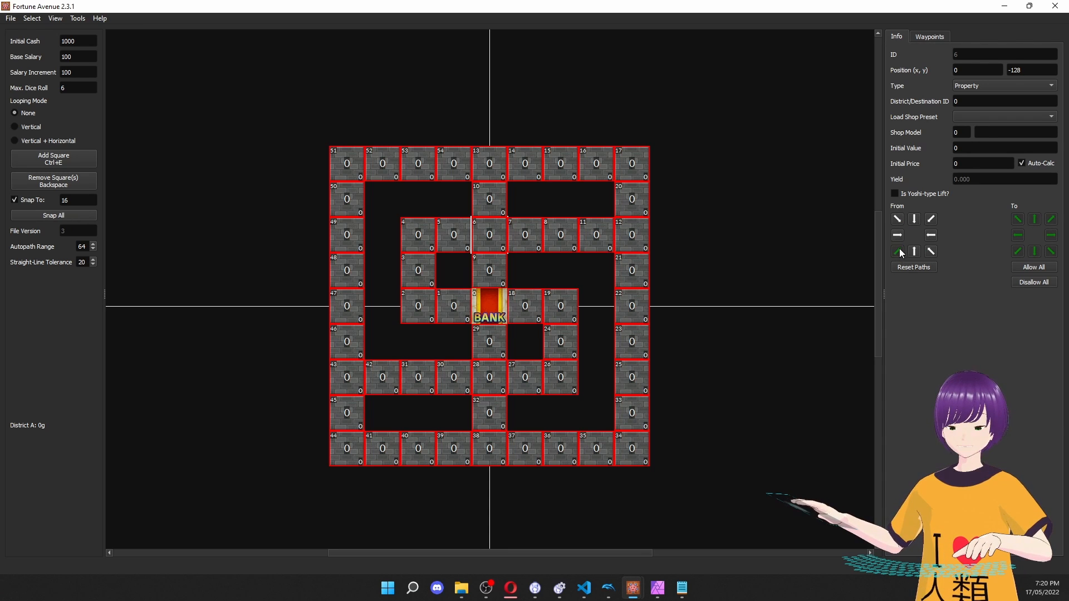
{"action": "left_click", "coordinate": [715, 181]}
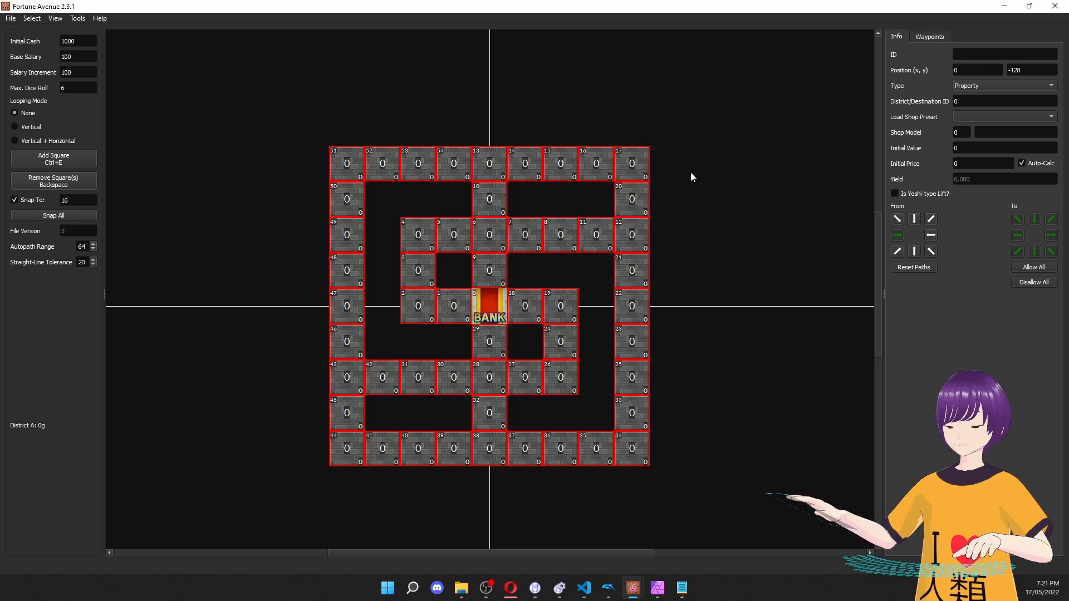
For square 13 entered from square 54 on its left, disallow every exit direction except right.
{"action": "left_click", "coordinate": [492, 159]}
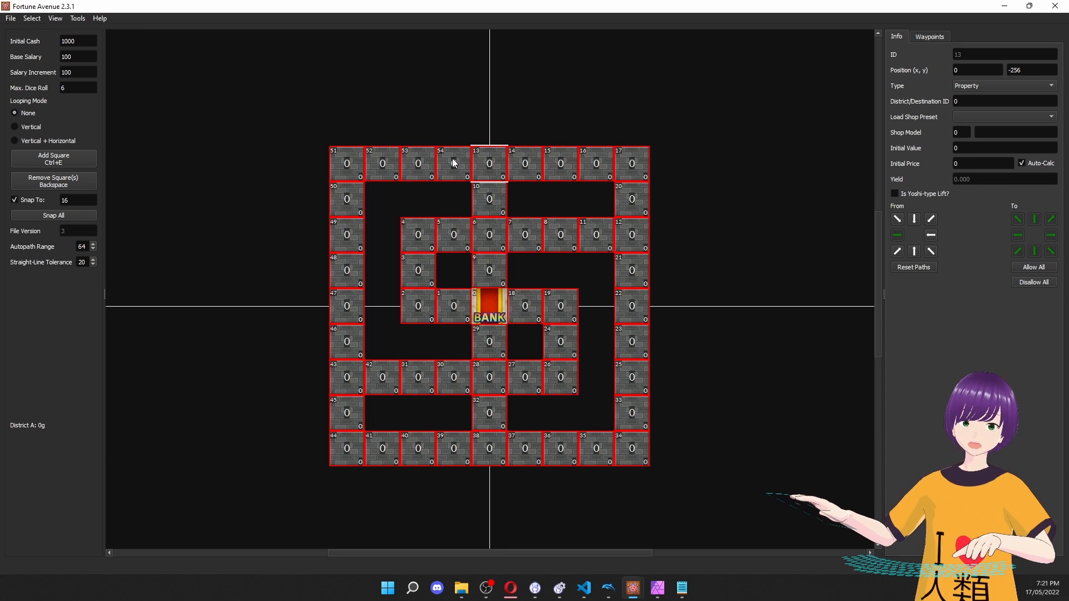
{"action": "left_click", "coordinate": [452, 161]}
{"action": "left_click", "coordinate": [483, 161]}
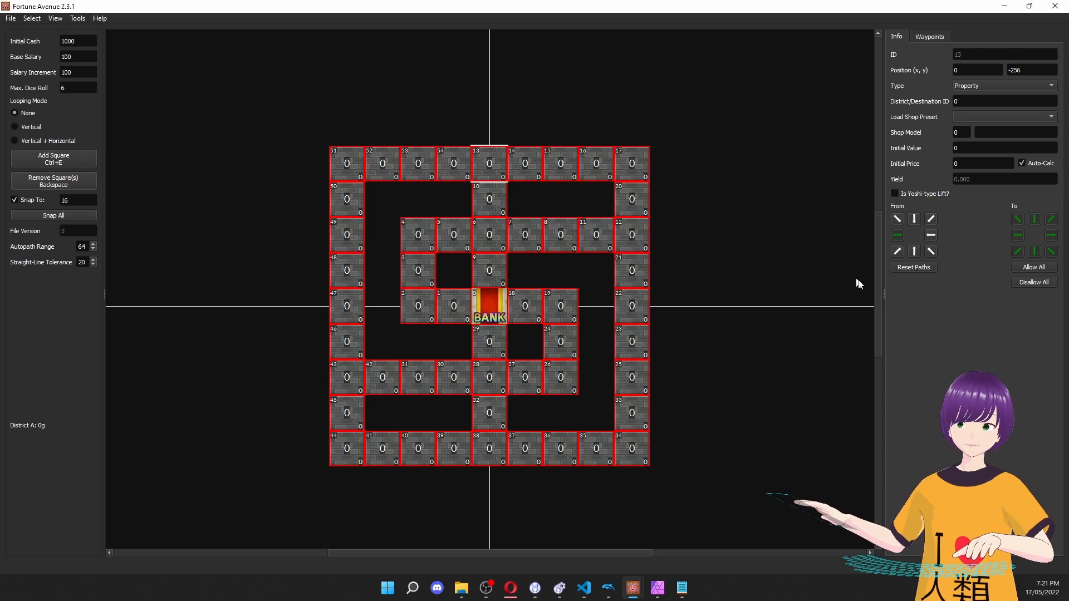
{"action": "left_click", "coordinate": [1034, 281]}
{"action": "left_click", "coordinate": [1051, 236]}
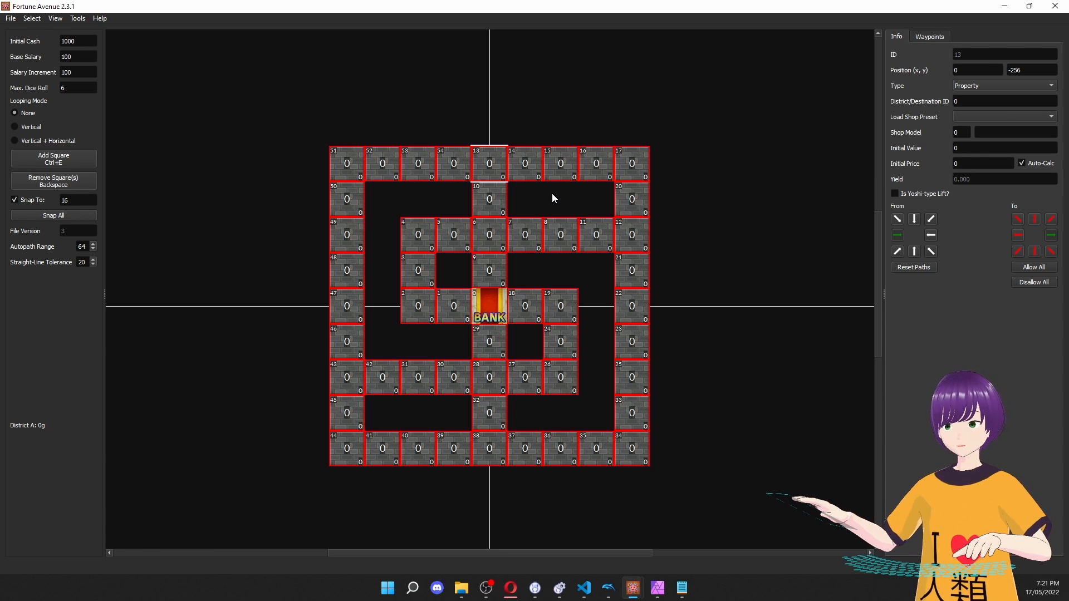
Turn off Advanced Auto-Path.
{"action": "key", "text": "alt+Tab"}
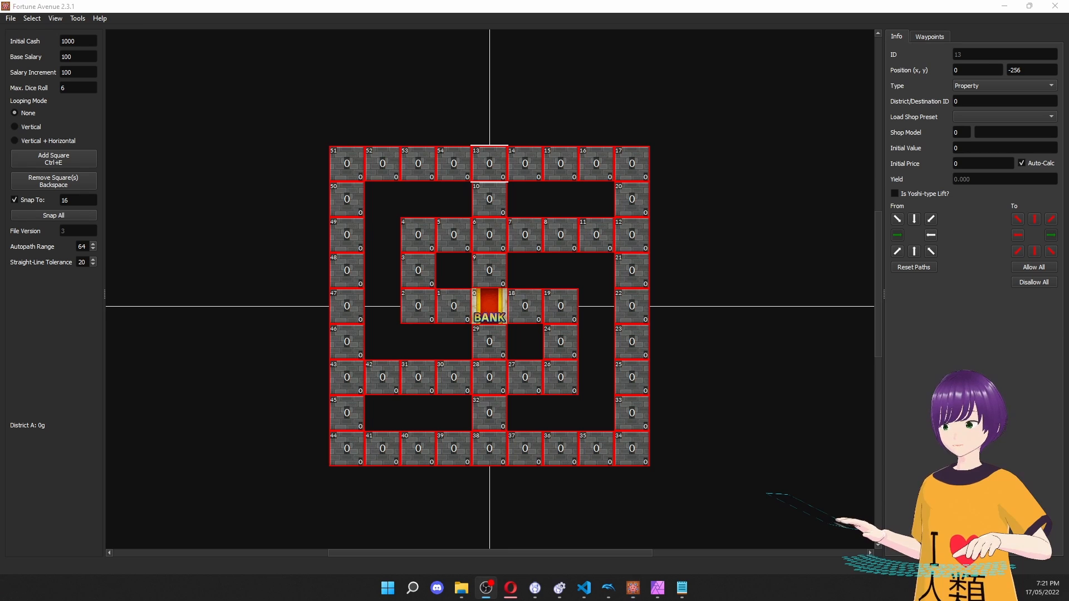
{"action": "key", "text": "alt+Tab"}
{"action": "left_click", "coordinate": [496, 76]}
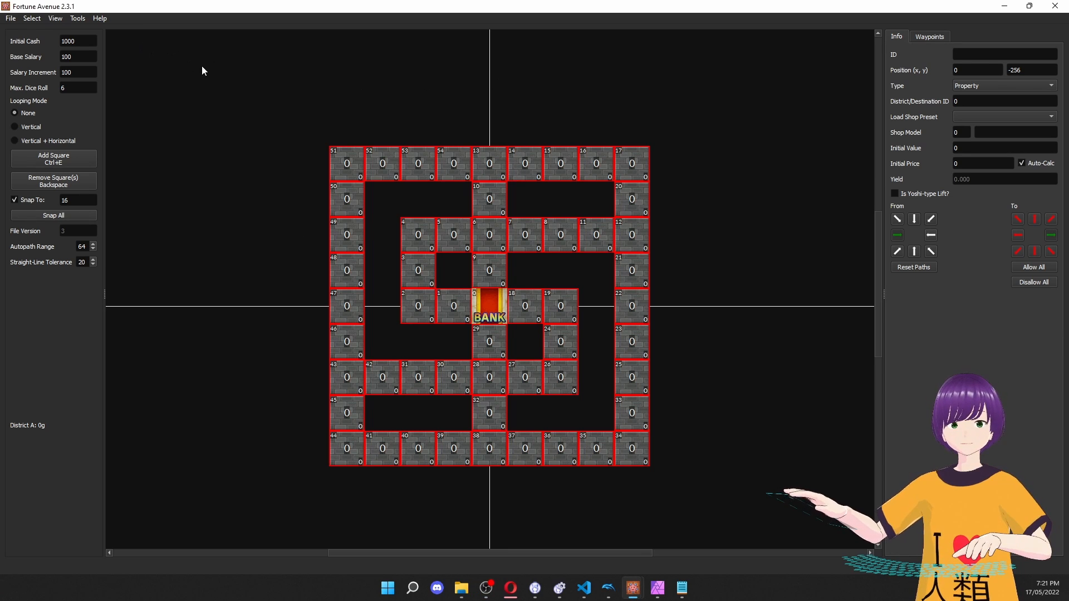
{"action": "left_click", "coordinate": [78, 19]}
{"action": "left_click", "coordinate": [118, 103]}
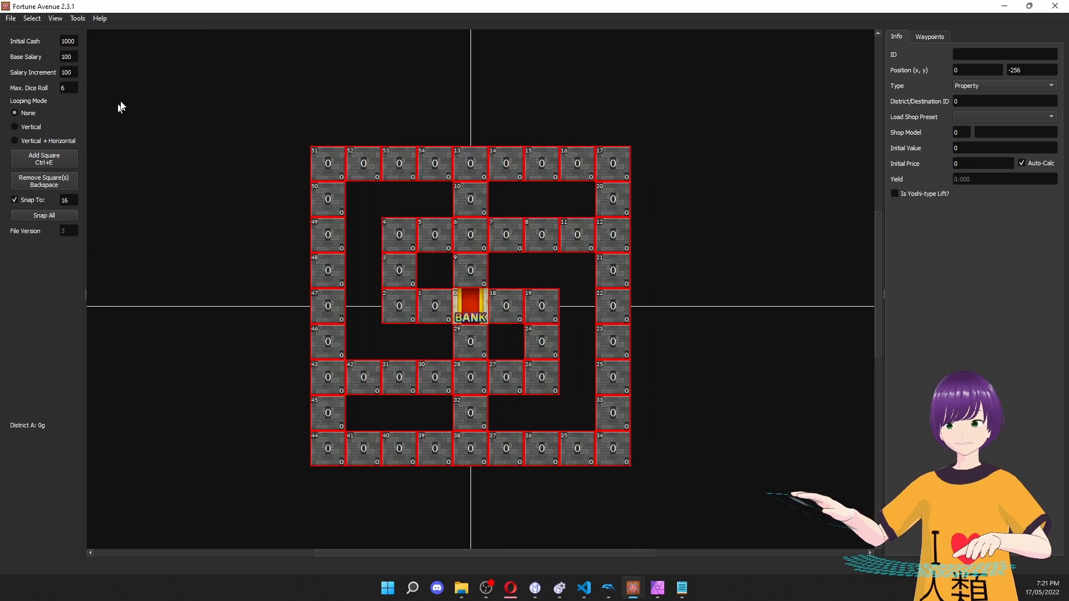
Run Auto-Path on the entire map and dismiss the notice.
{"action": "left_click", "coordinate": [81, 19]}
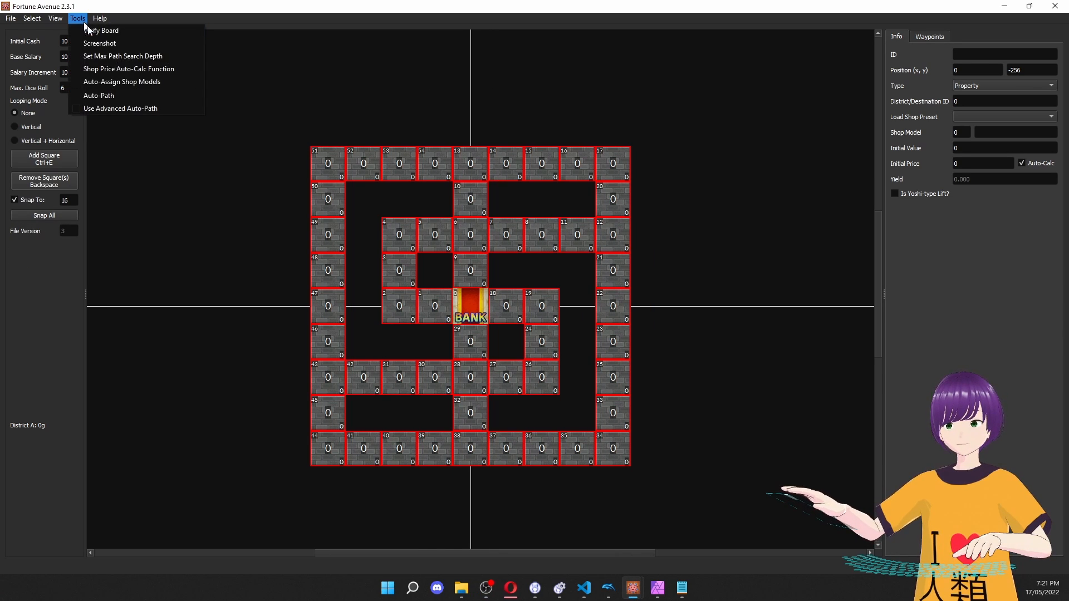
{"action": "left_click", "coordinate": [120, 95]}
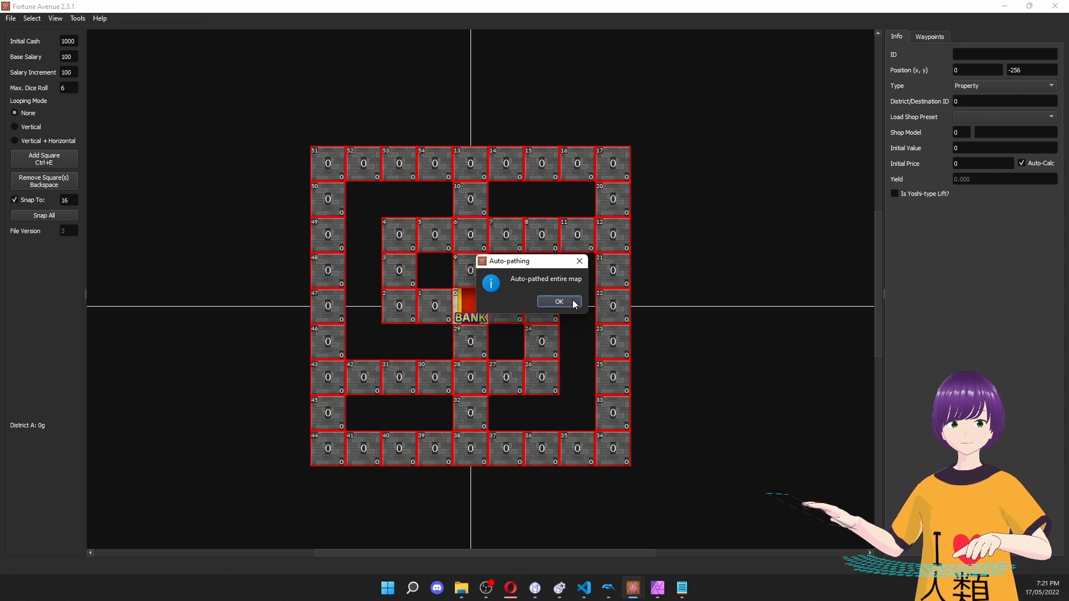
{"action": "left_click", "coordinate": [573, 301]}
Review the waypoints of junction squares 13 and 6, and look at the info of square 9.
{"action": "left_click", "coordinate": [474, 167]}
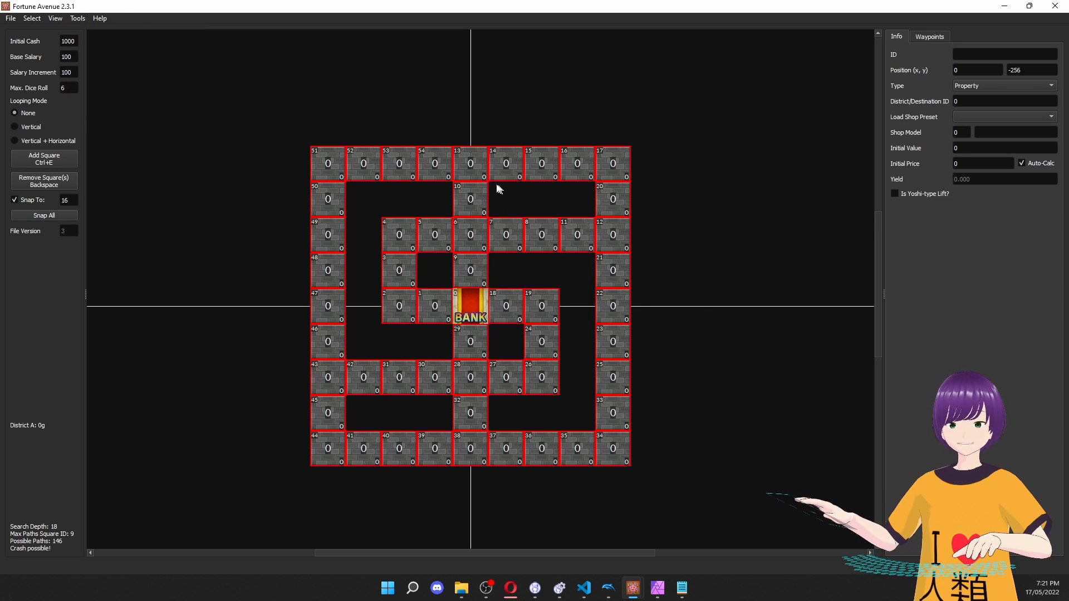
{"action": "left_click", "coordinate": [923, 38]}
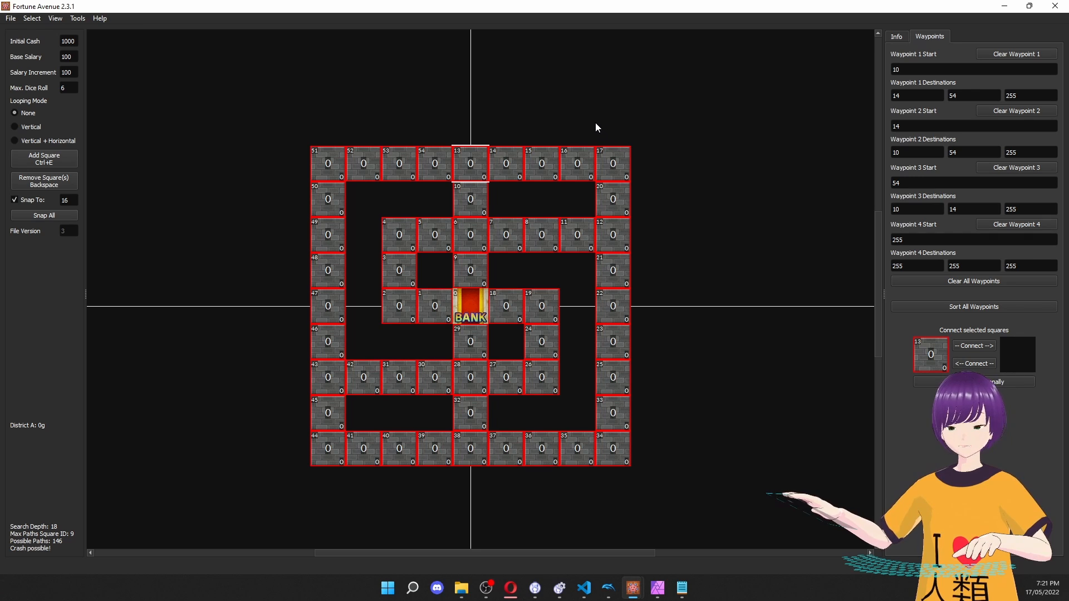
{"action": "left_click", "coordinate": [898, 36]}
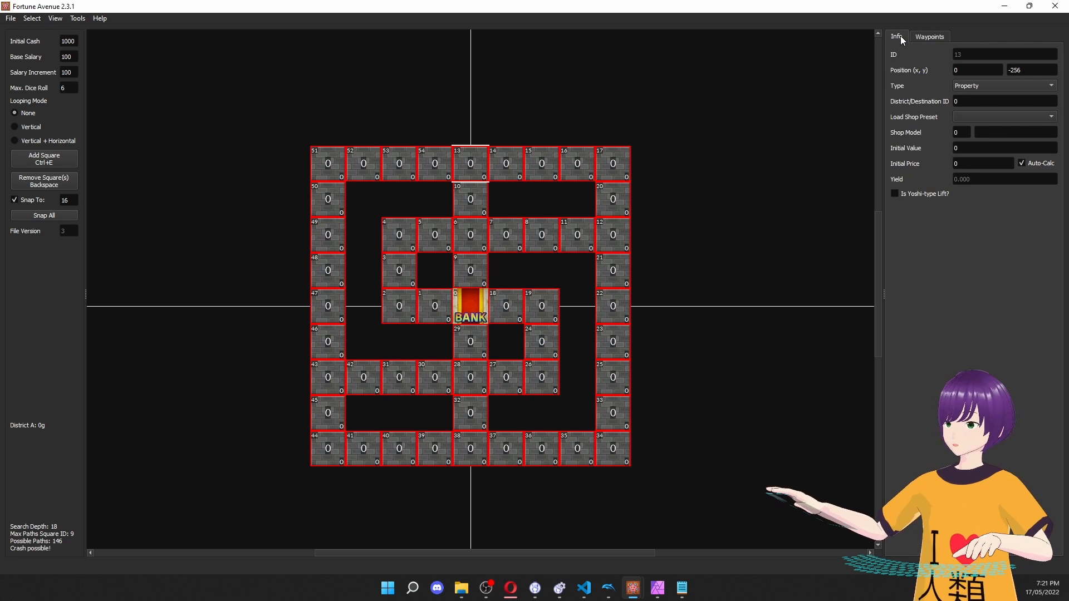
{"action": "left_click", "coordinate": [727, 165]}
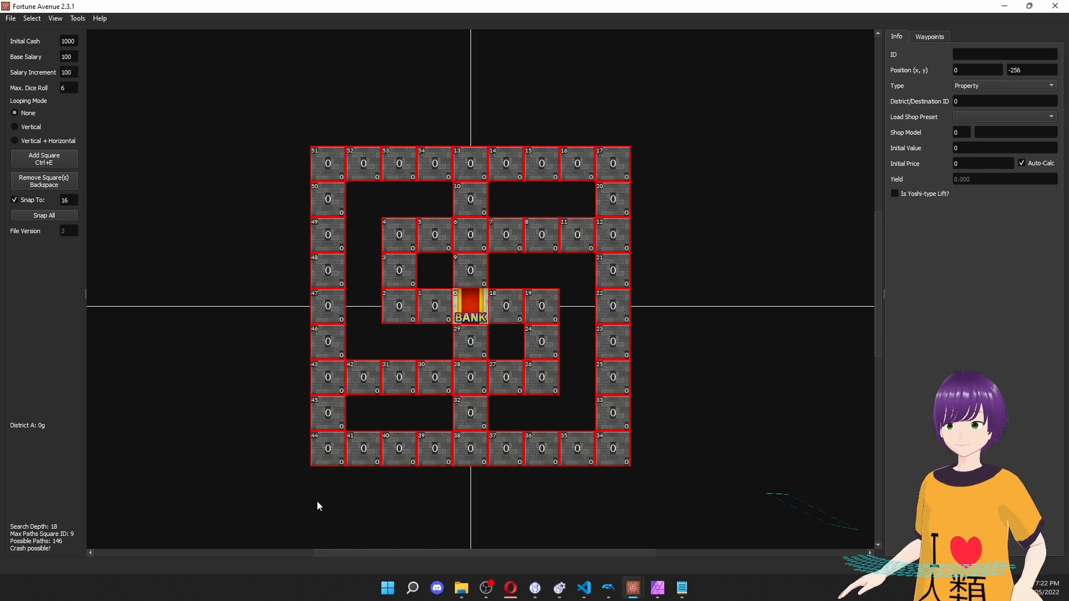
{"action": "left_click", "coordinate": [476, 274]}
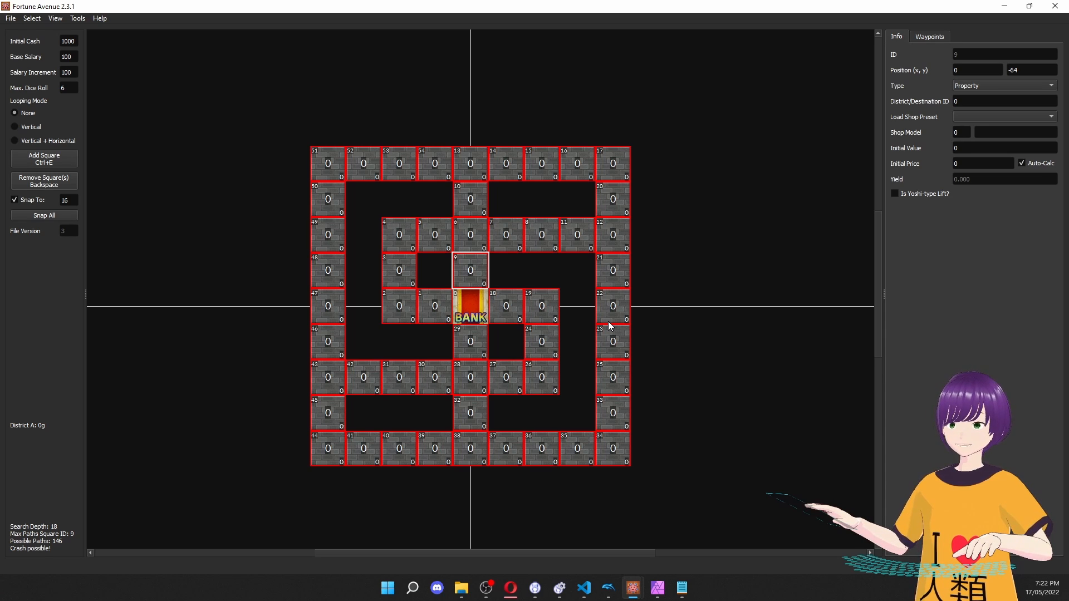
{"action": "left_click", "coordinate": [559, 283]}
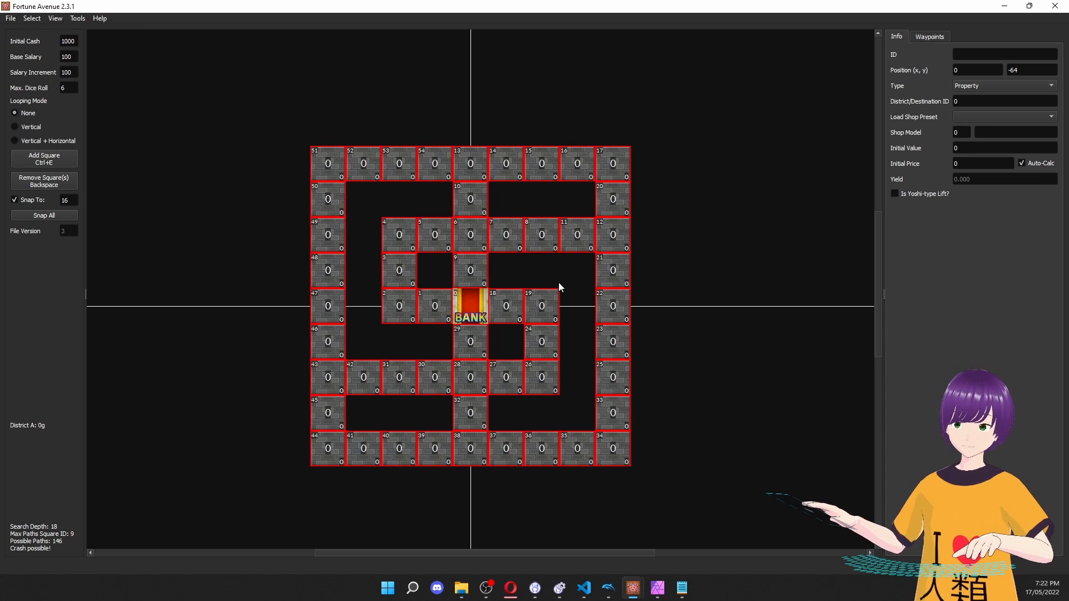
{"action": "left_click", "coordinate": [480, 228]}
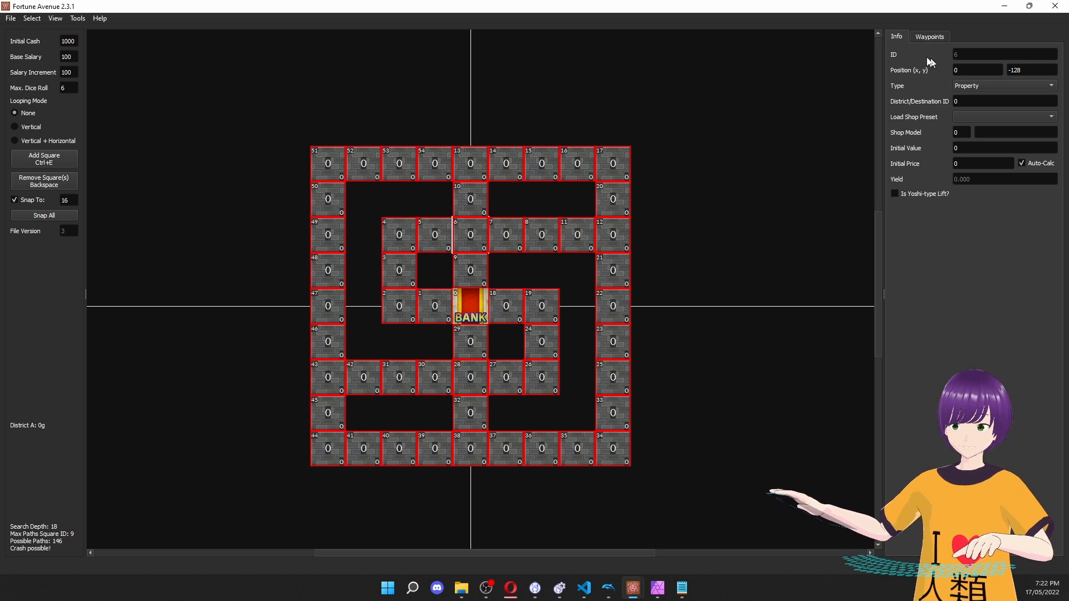
{"action": "left_click", "coordinate": [926, 35]}
{"action": "left_click", "coordinate": [539, 271]}
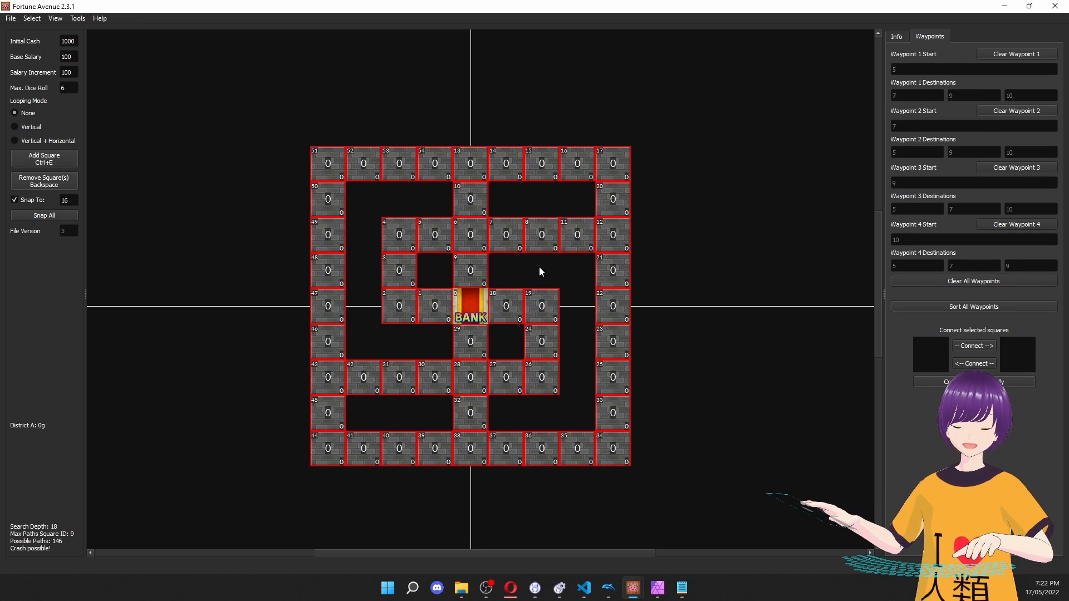
For square 6, set the first destination of waypoint 3 and the second destination of waypoint 1 to 255.
{"action": "left_click", "coordinate": [475, 247]}
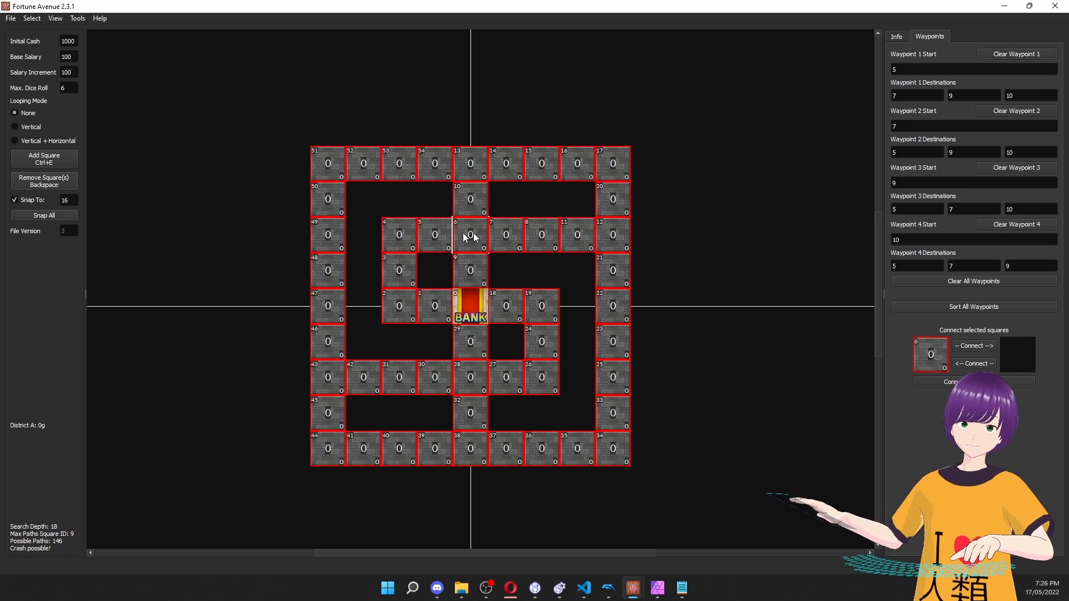
{"action": "double_click", "coordinate": [917, 209]}
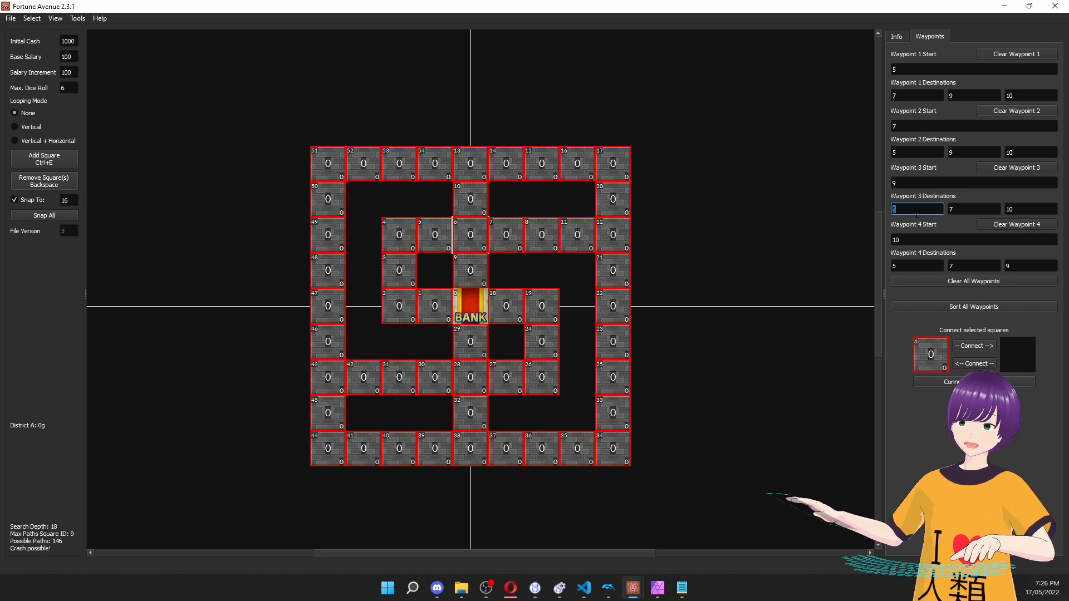
{"action": "type", "text": "255"}
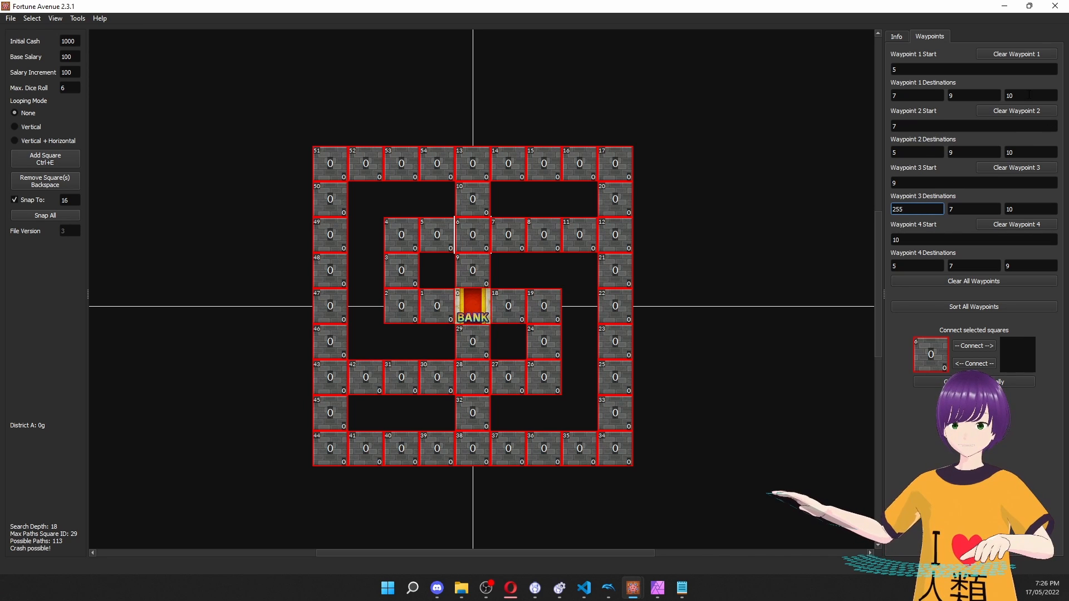
{"action": "double_click", "coordinate": [919, 209]}
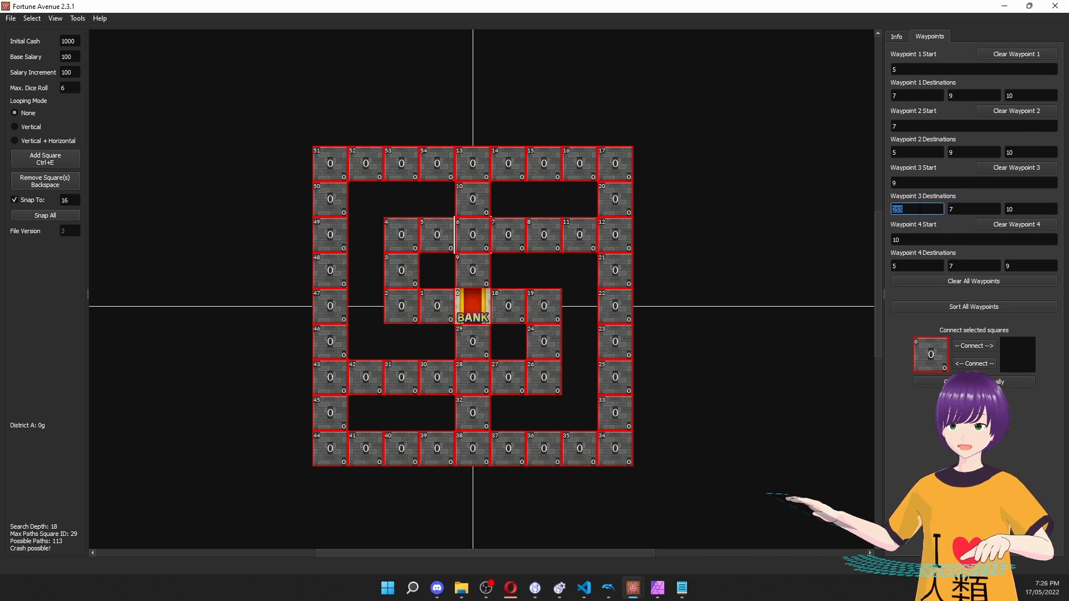
{"action": "left_click", "coordinate": [469, 229]}
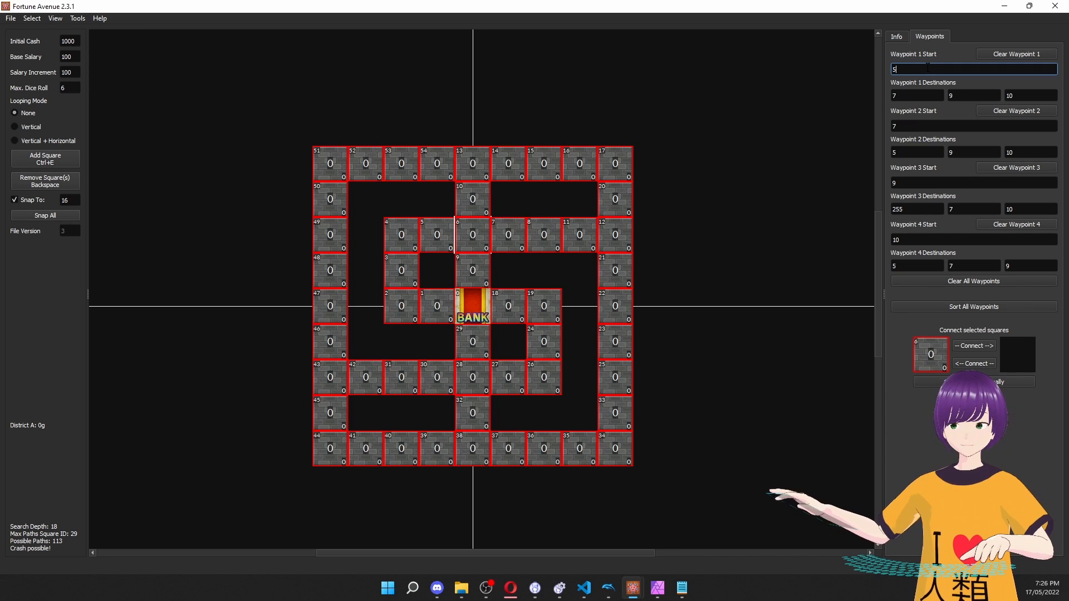
{"action": "double_click", "coordinate": [975, 98]}
{"action": "type", "text": "255"}
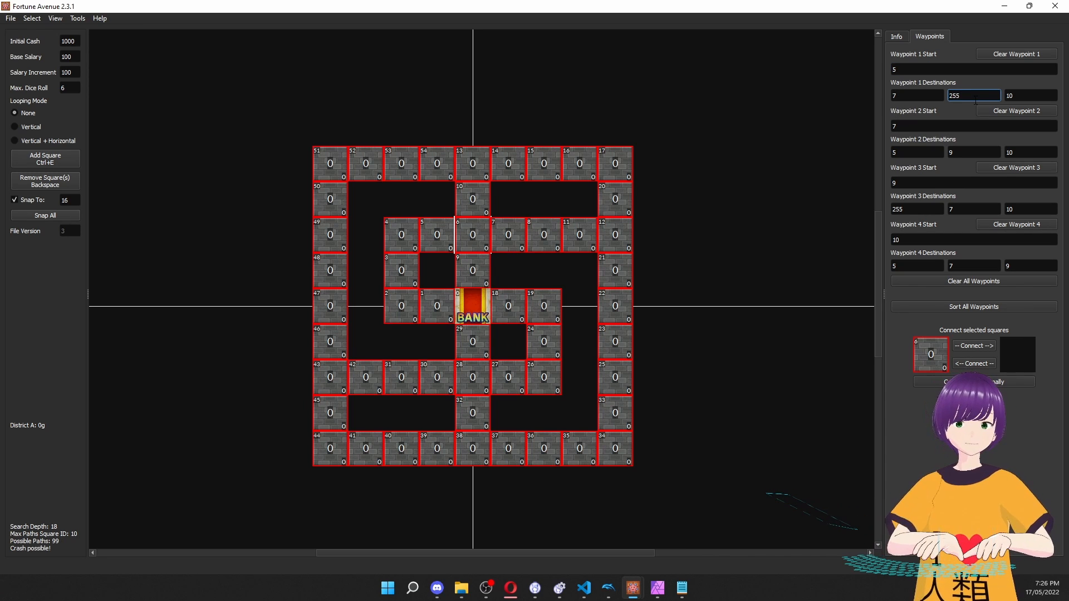
For square 28, set the first destinations of waypoints 1 and 2 to 255.
{"action": "left_click", "coordinate": [469, 377]}
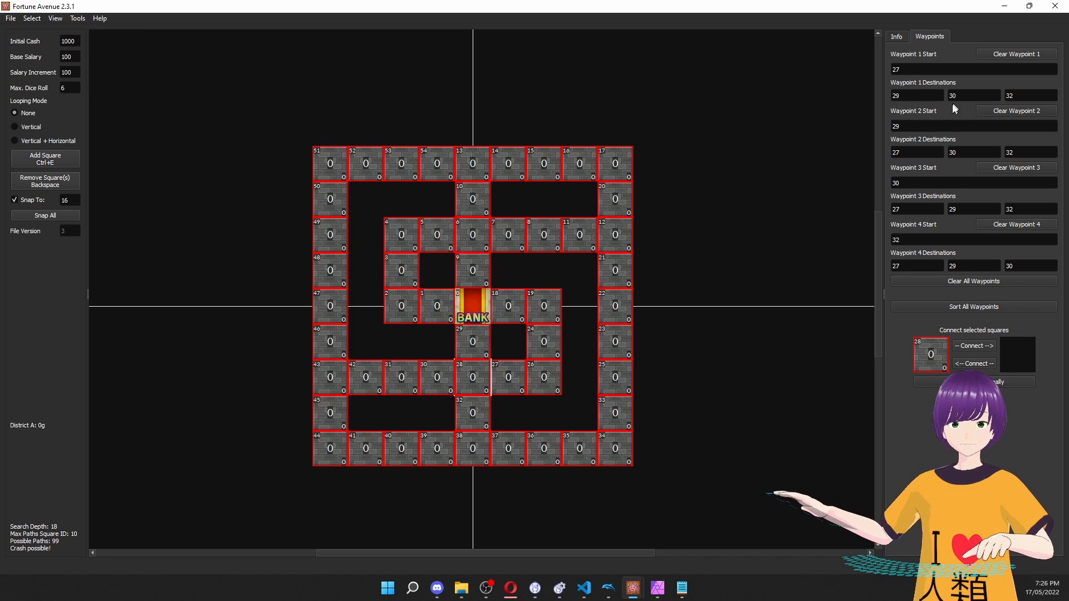
{"action": "double_click", "coordinate": [923, 92]}
{"action": "type", "text": "255"}
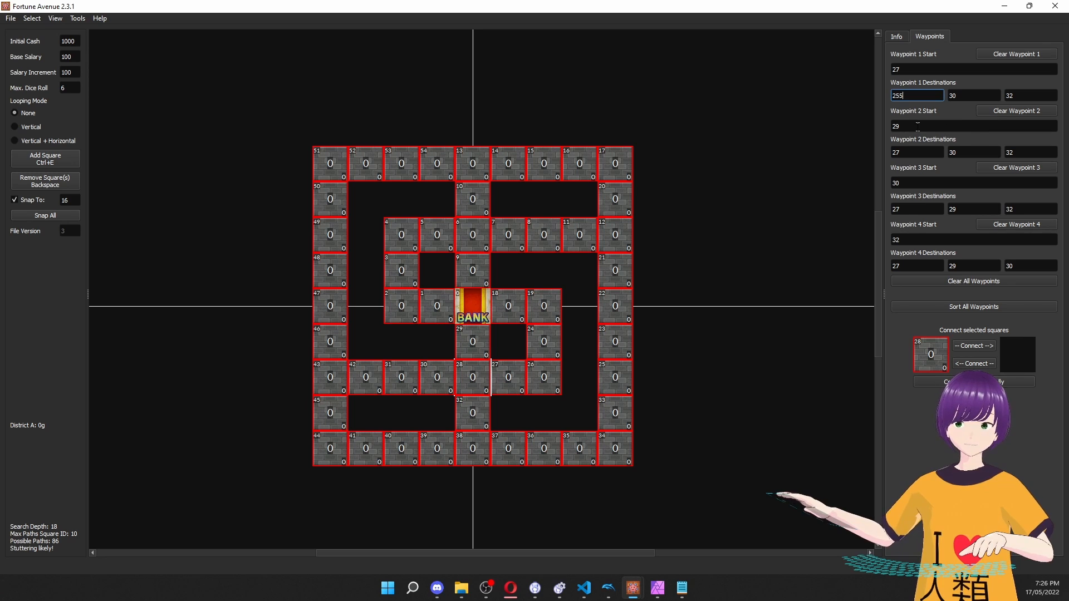
{"action": "double_click", "coordinate": [918, 149]}
{"action": "type", "text": "255"}
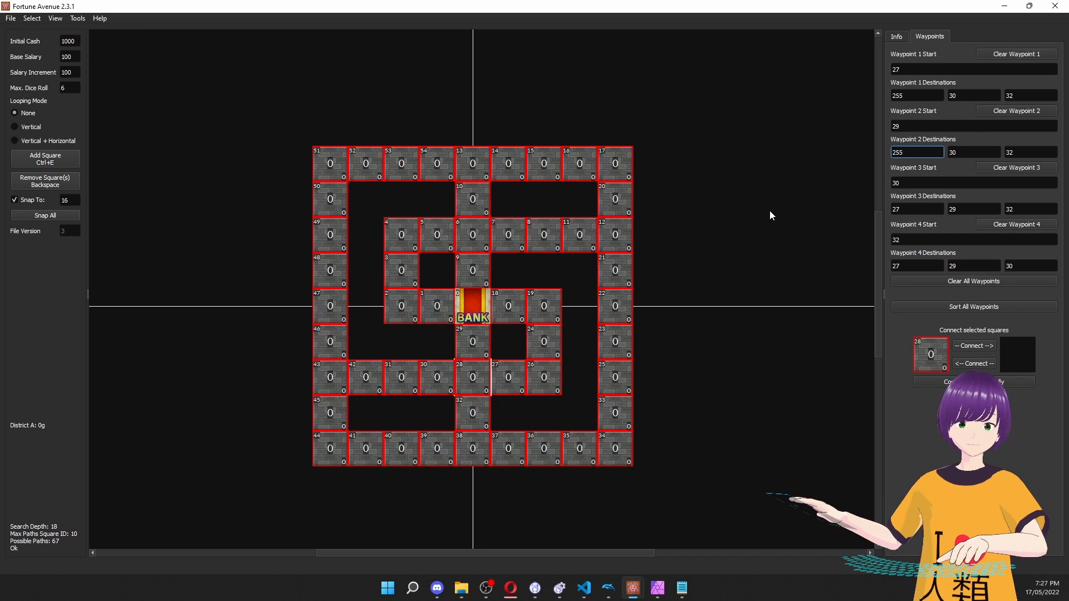
{"action": "left_click", "coordinate": [771, 214]}
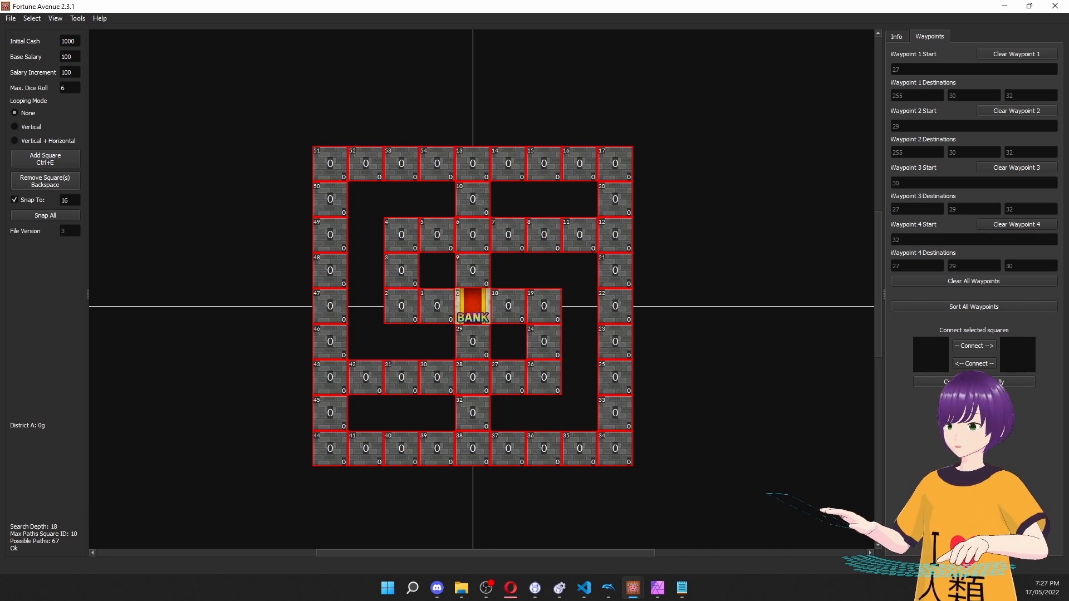
Review the waypoints of the bank square and of square 24.
{"action": "left_click", "coordinate": [473, 316]}
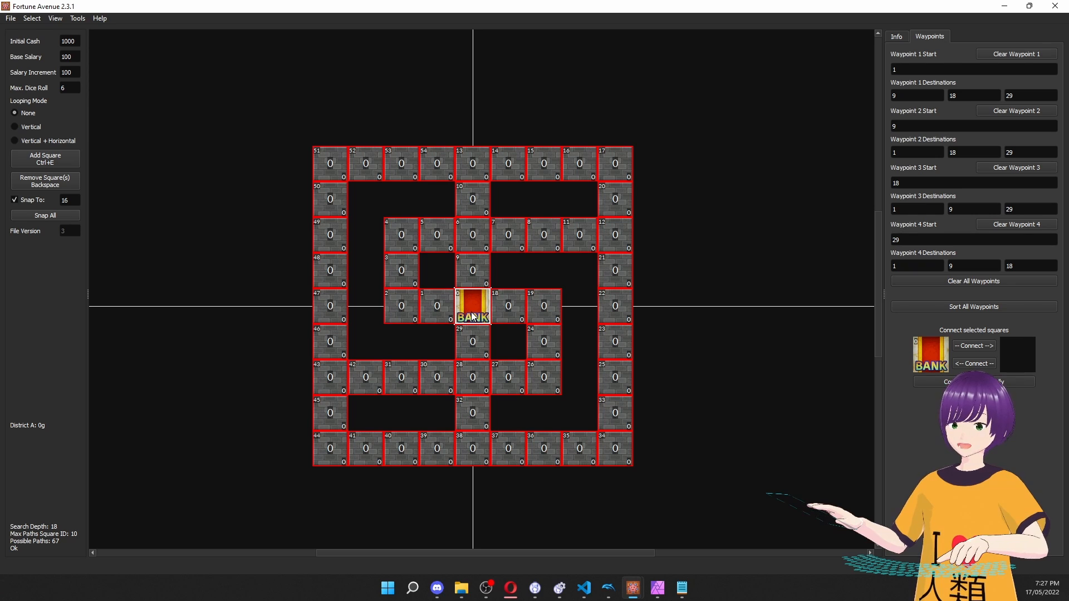
{"action": "left_click", "coordinate": [525, 298]}
{"action": "left_click", "coordinate": [540, 343]}
{"action": "left_click", "coordinate": [568, 282]}
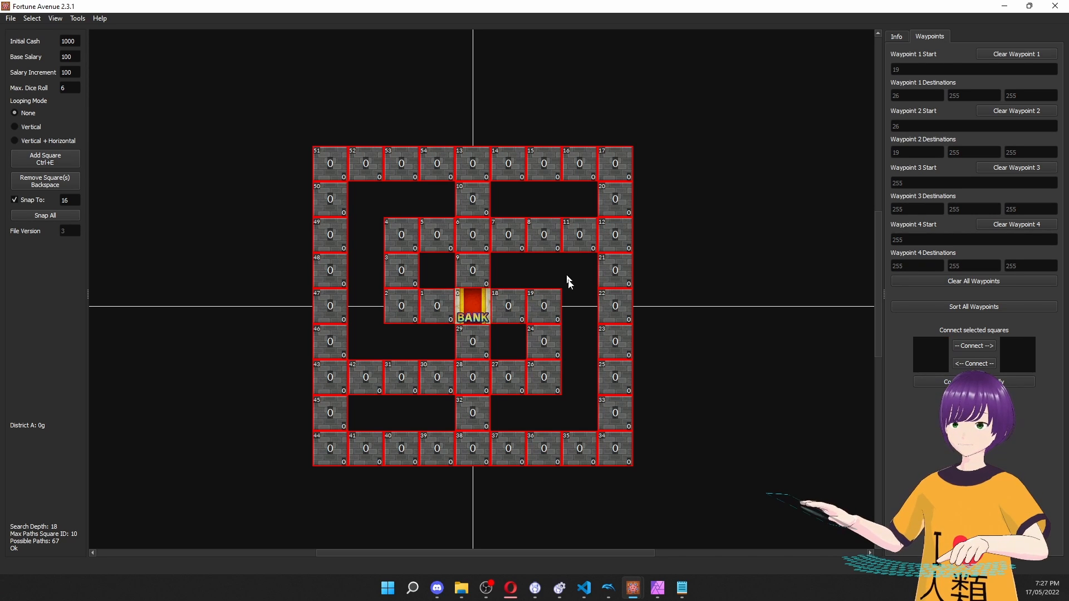
{"action": "left_click", "coordinate": [553, 341]}
{"action": "left_click", "coordinate": [598, 340]}
{"action": "left_click", "coordinate": [555, 341]}
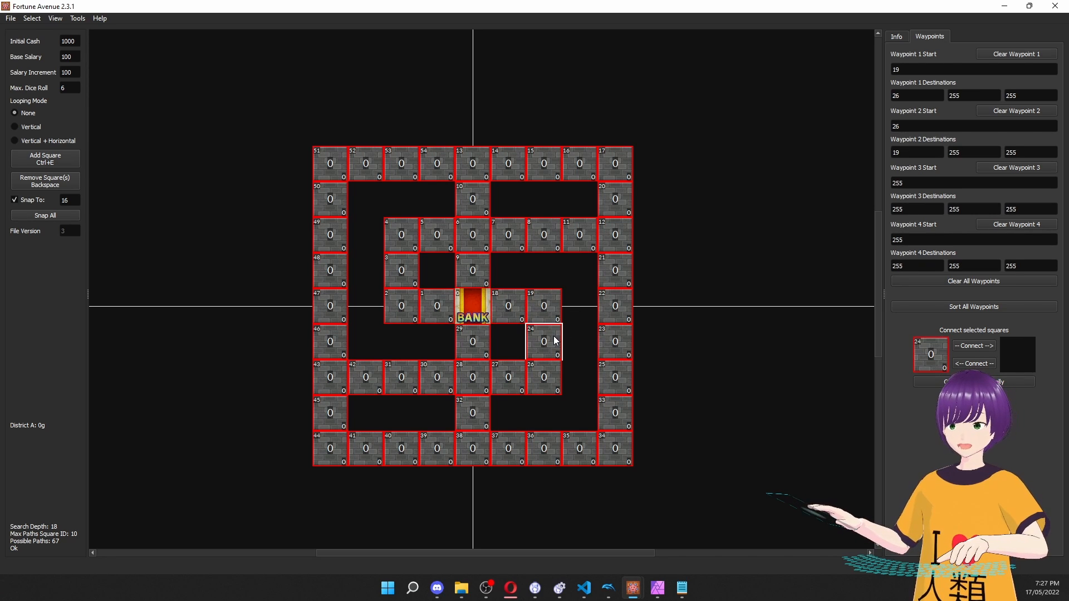
Set the type of corner square 17 to Spade and of corner square 34 to Heart.
{"action": "left_click", "coordinate": [896, 38]}
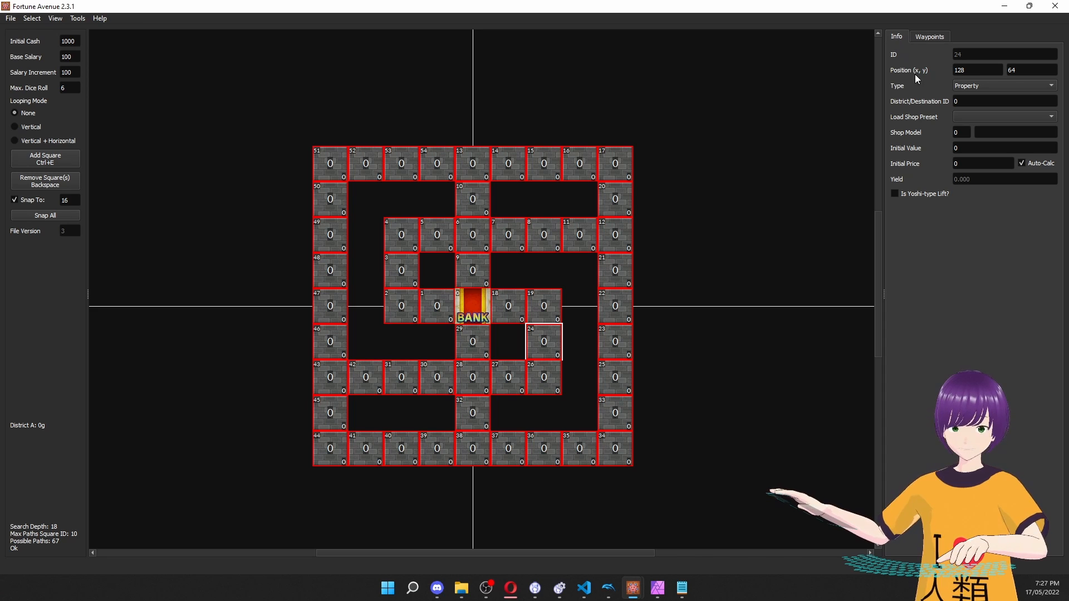
{"action": "left_click", "coordinate": [688, 163]}
{"action": "left_click", "coordinate": [615, 161]}
{"action": "left_click", "coordinate": [994, 85]}
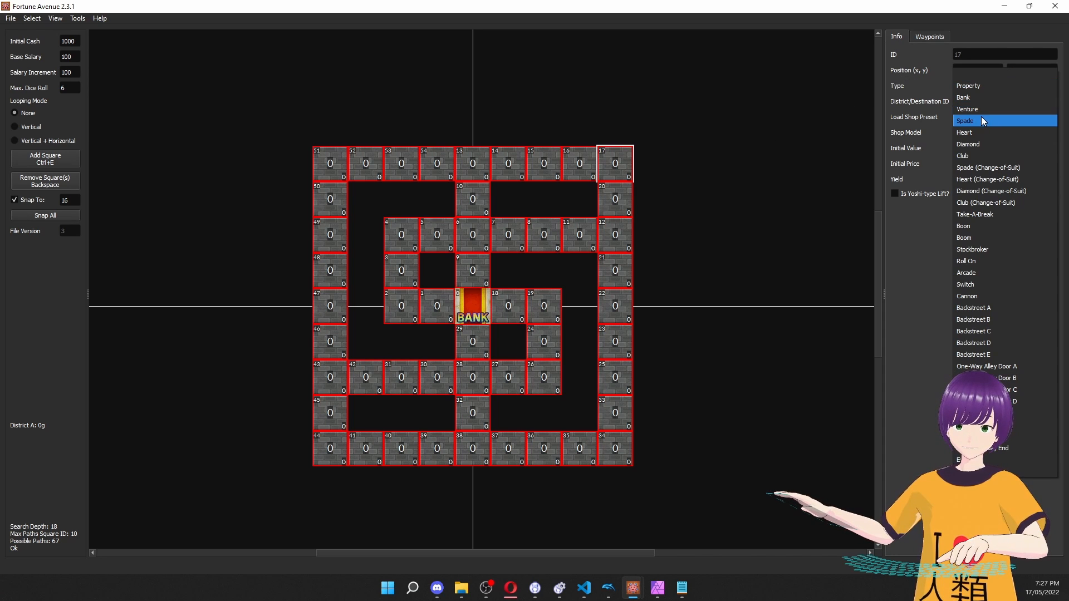
{"action": "left_click", "coordinate": [982, 120]}
{"action": "left_click", "coordinate": [625, 443]}
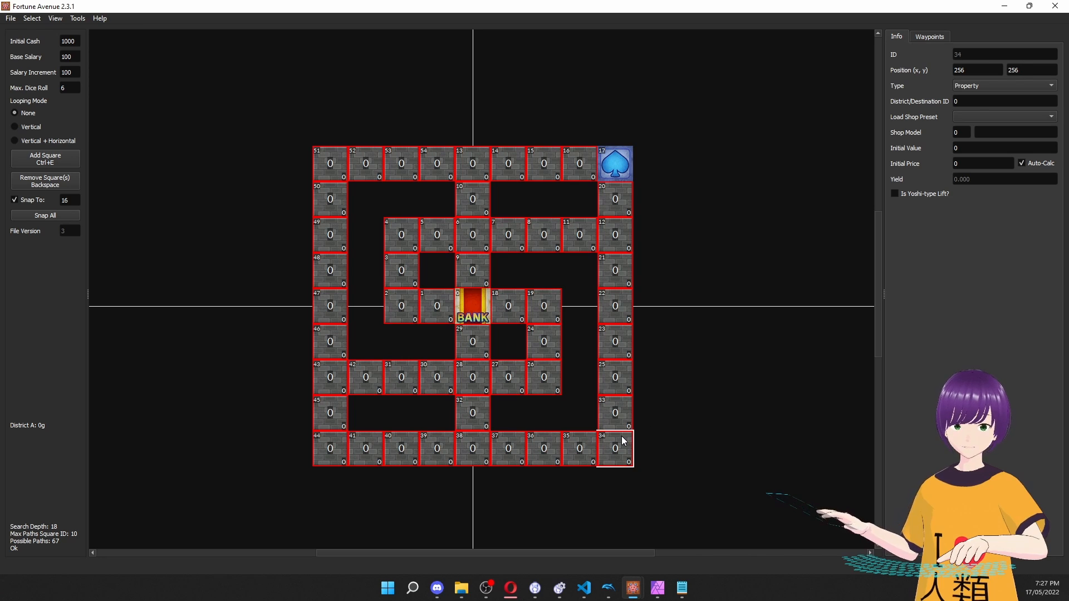
{"action": "left_click", "coordinate": [990, 85]}
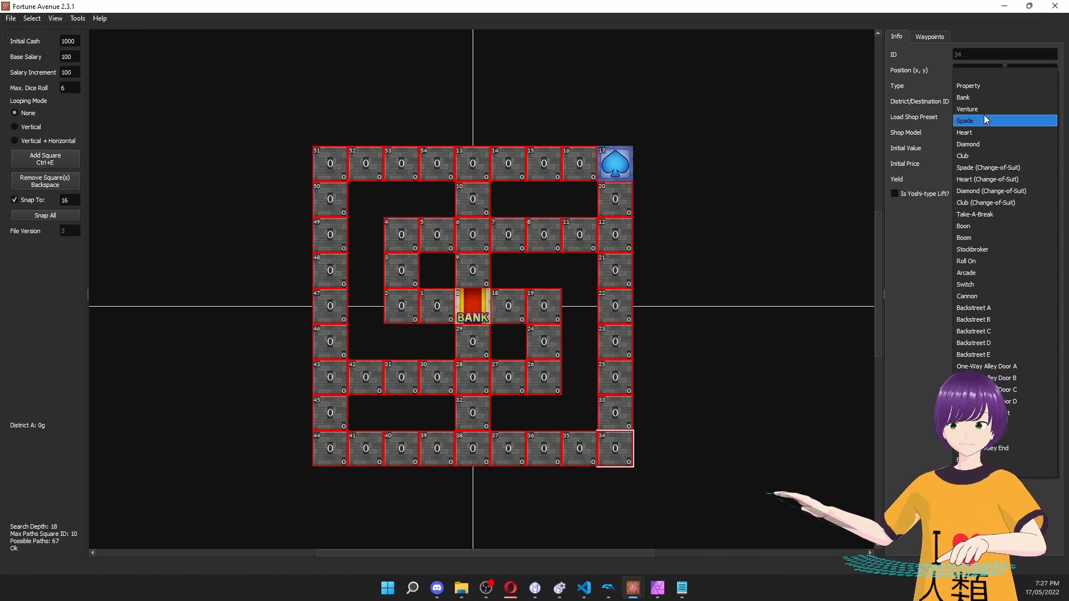
{"action": "left_click", "coordinate": [985, 136]}
Set the type of corner square 44 to Diamond and of corner square 51 to Club.
{"action": "left_click", "coordinate": [329, 451]}
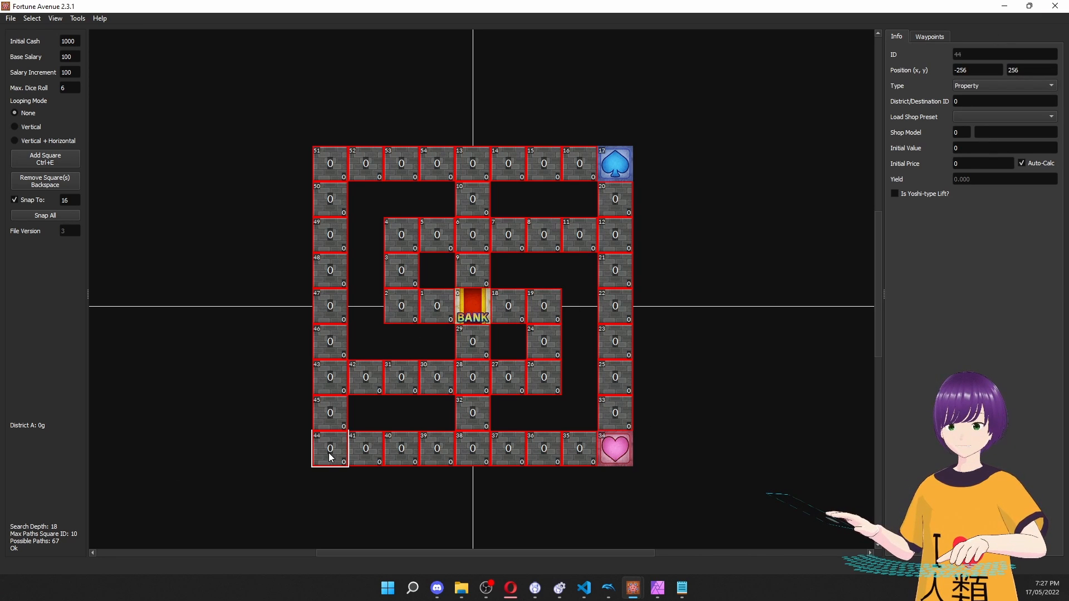
{"action": "left_click", "coordinate": [1004, 86]}
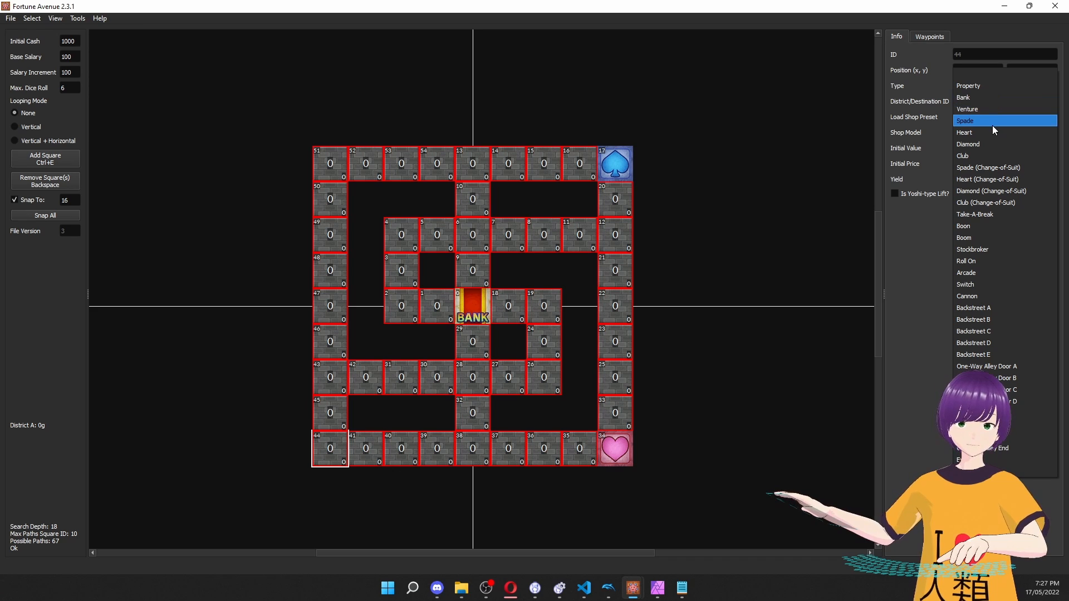
{"action": "left_click", "coordinate": [992, 142]}
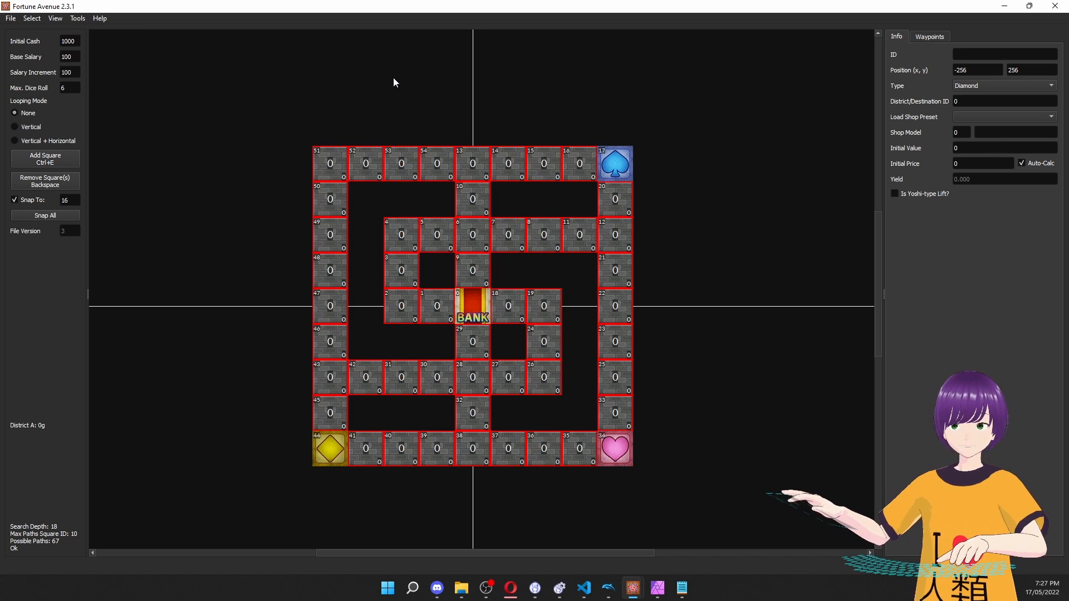
{"action": "left_click", "coordinate": [332, 156]}
{"action": "left_click", "coordinate": [981, 86]}
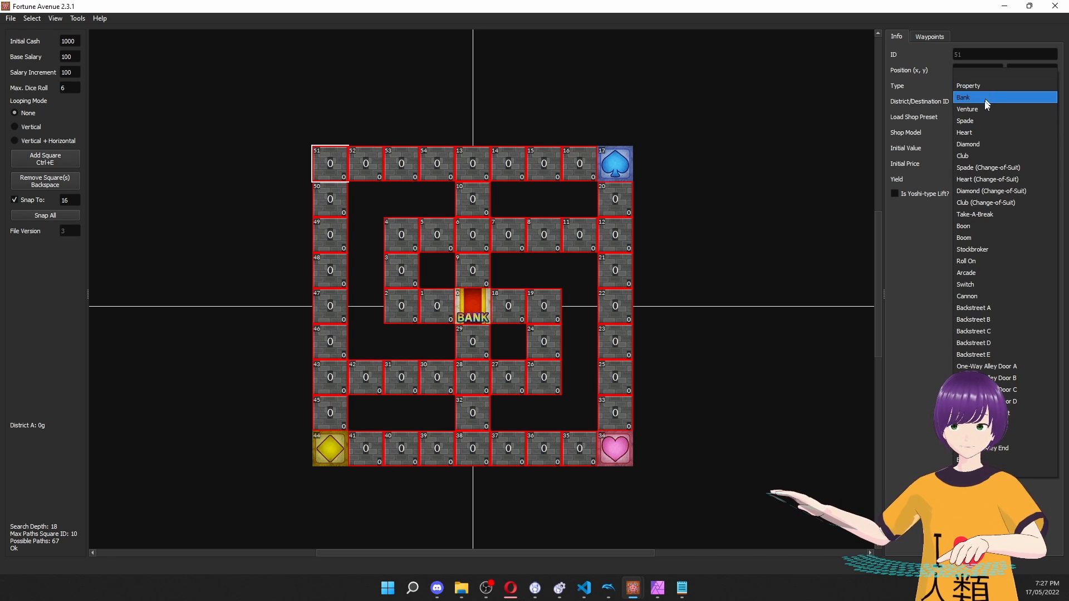
{"action": "left_click", "coordinate": [996, 155]}
{"action": "left_click", "coordinate": [821, 145]}
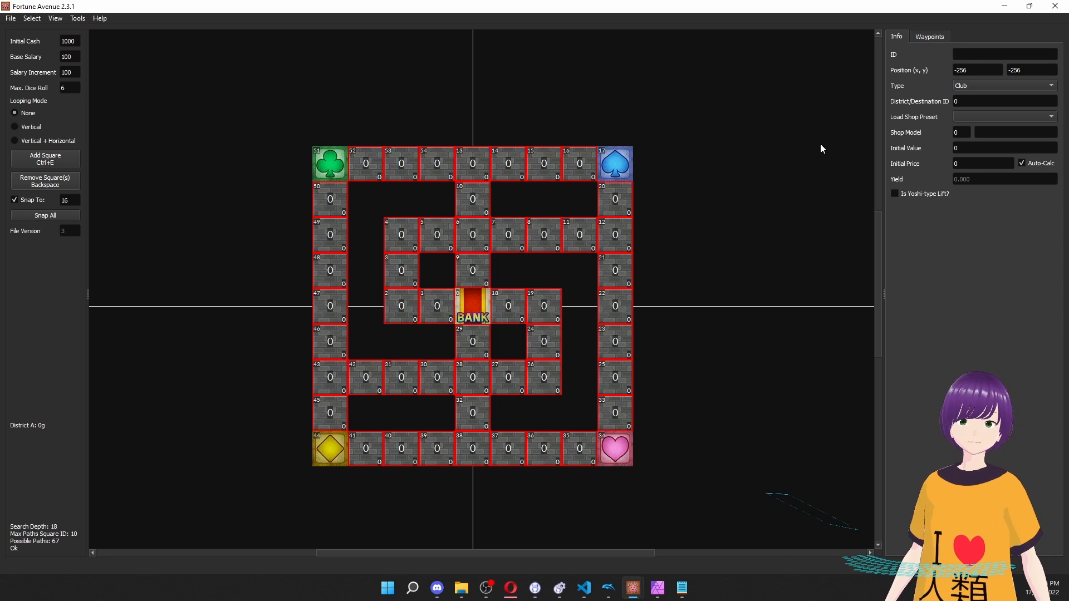
Set square 24 to Spade (Change-of-Suit) and square 3 to Heart (Change-of-Suit).
{"action": "left_click", "coordinate": [604, 170]}
{"action": "left_click", "coordinate": [544, 341]}
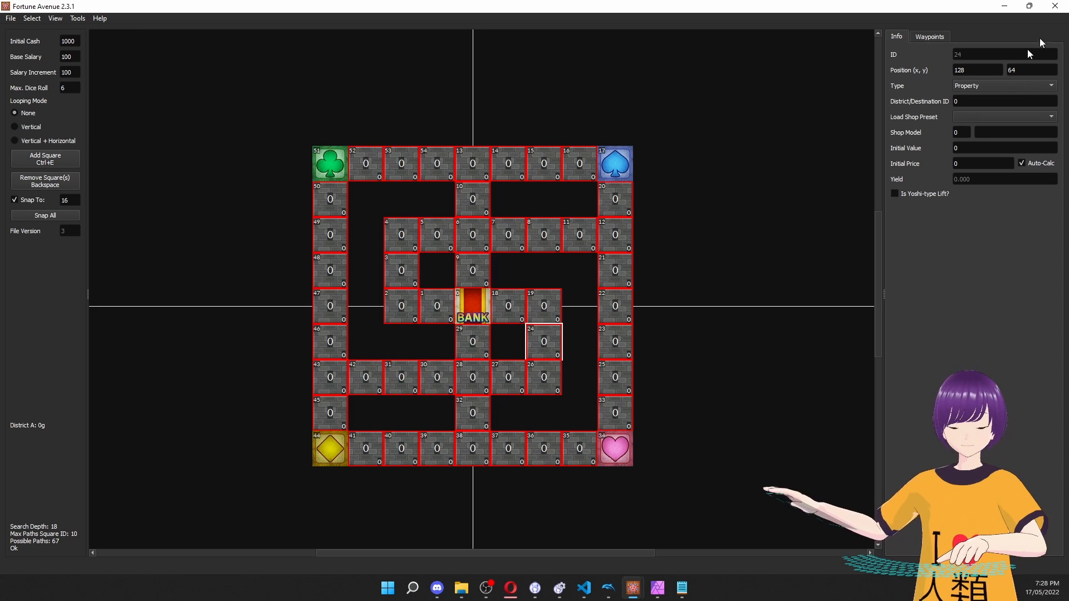
{"action": "left_click", "coordinate": [993, 86]}
{"action": "left_click", "coordinate": [992, 166]}
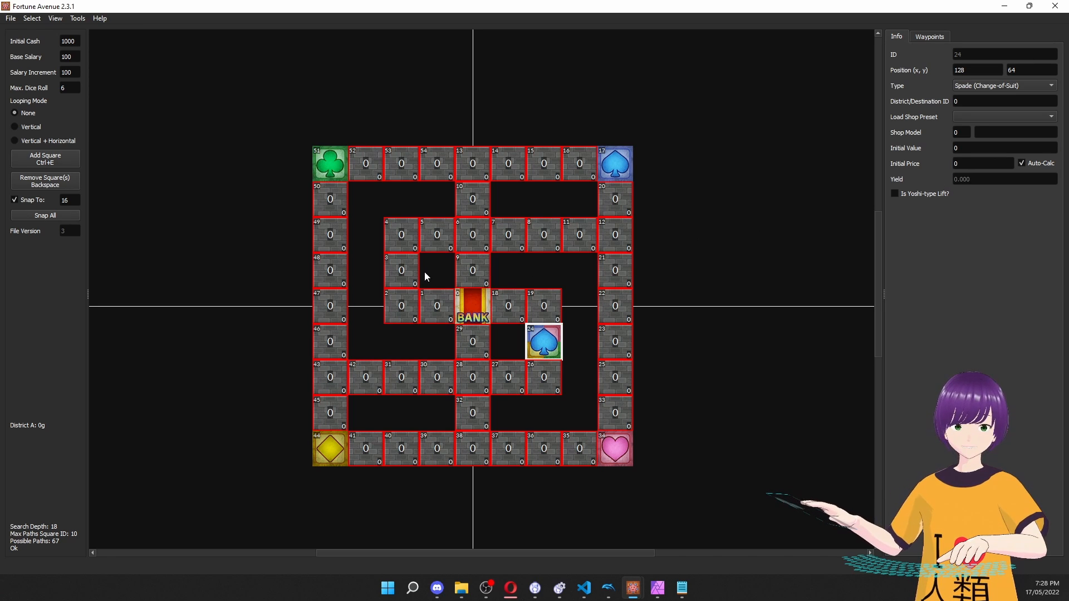
{"action": "left_click", "coordinate": [411, 277]}
{"action": "left_click", "coordinate": [983, 87]}
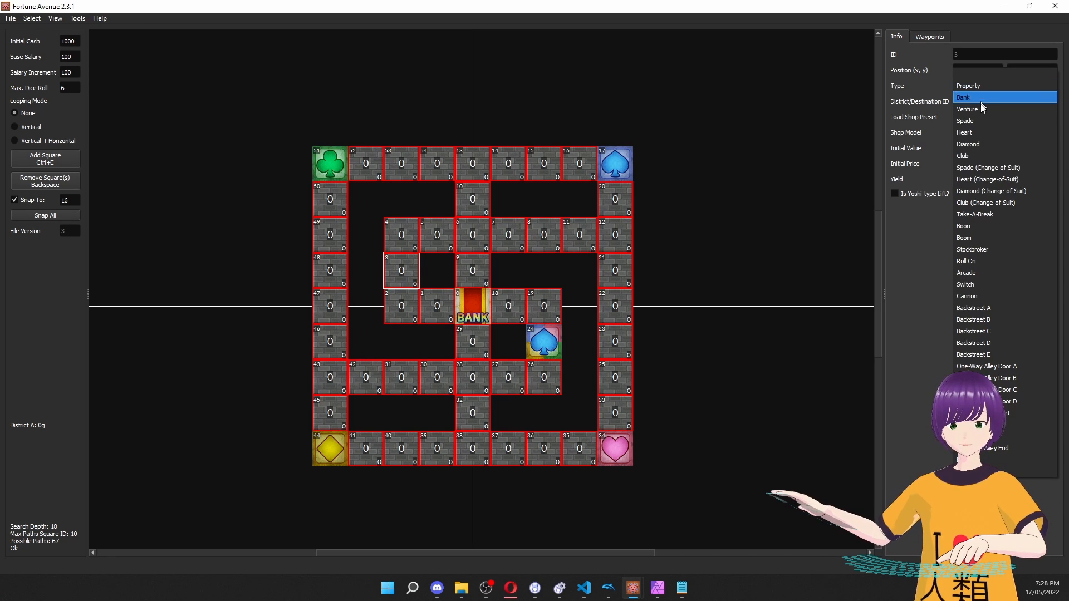
{"action": "left_click", "coordinate": [997, 180]}
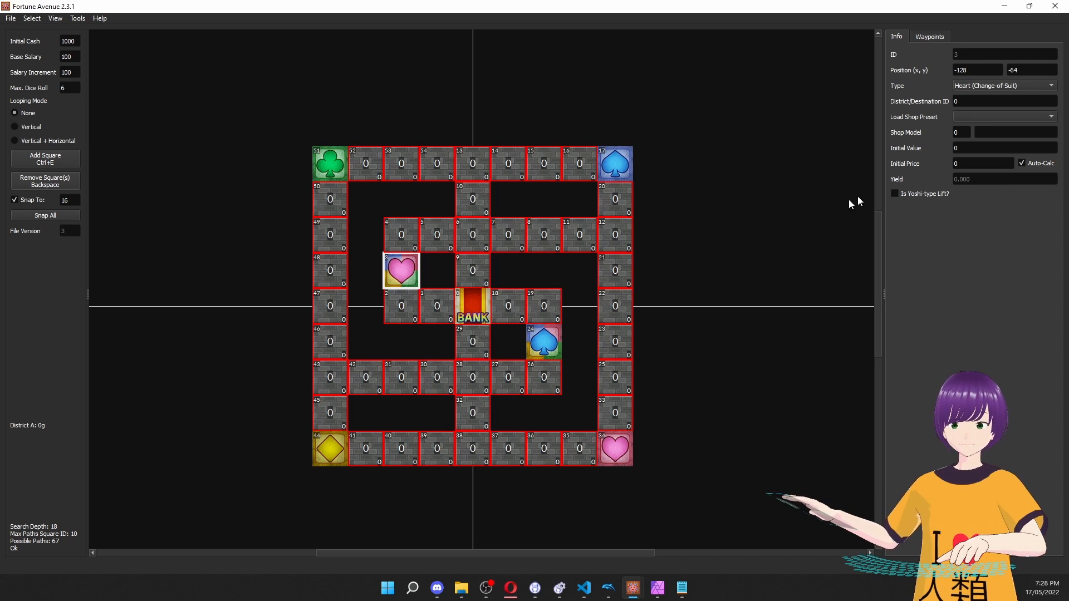
{"action": "left_click", "coordinate": [558, 347]}
{"action": "left_click", "coordinate": [672, 286]}
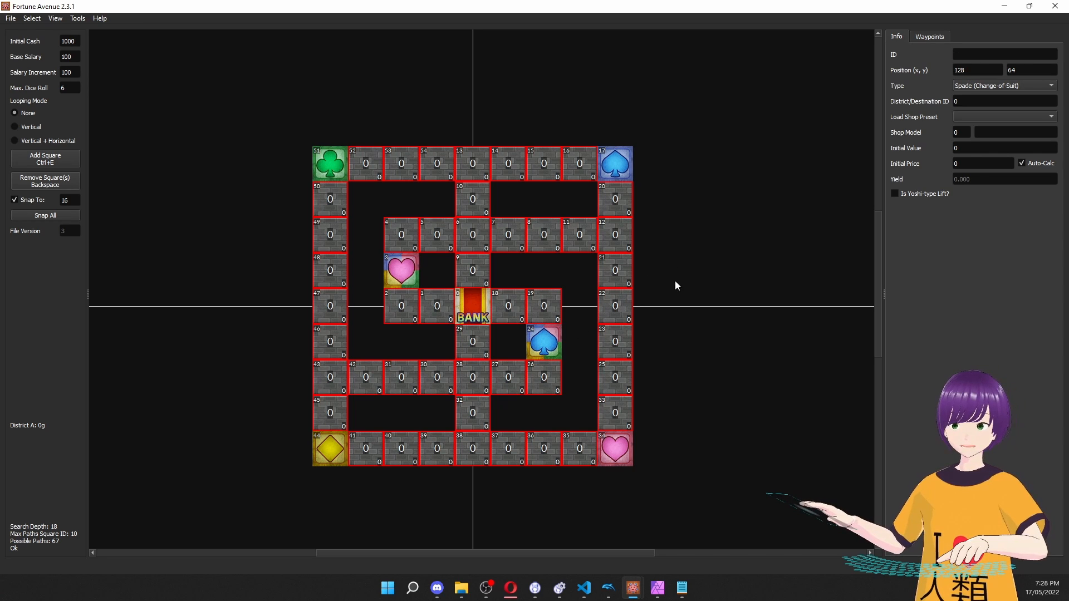
{"action": "left_click", "coordinate": [968, 88]}
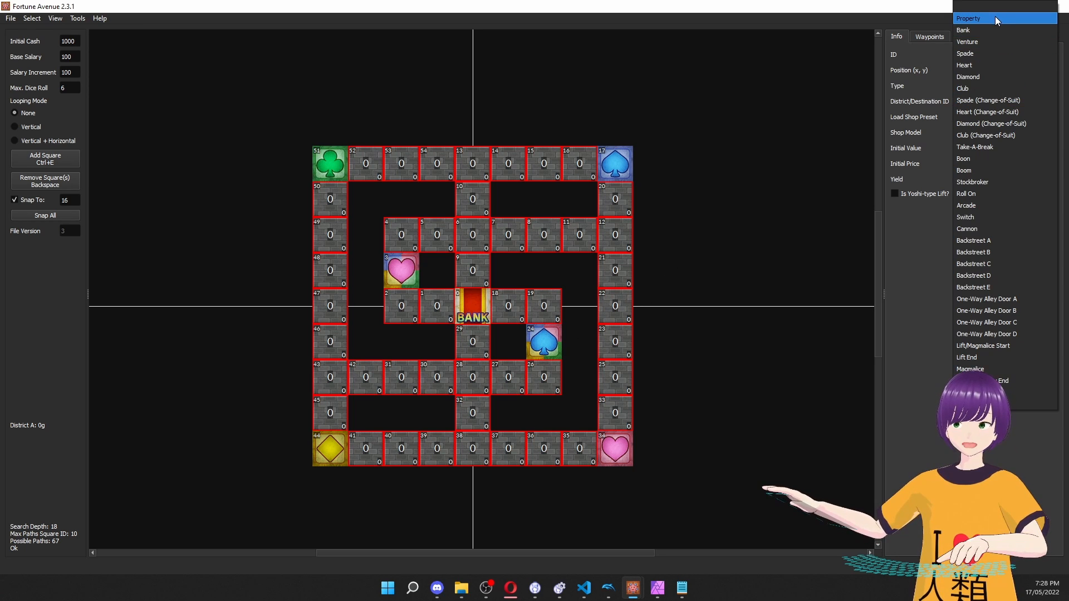
{"action": "left_click", "coordinate": [413, 257]}
{"action": "left_click", "coordinate": [467, 215]}
{"action": "left_click", "coordinate": [467, 243]}
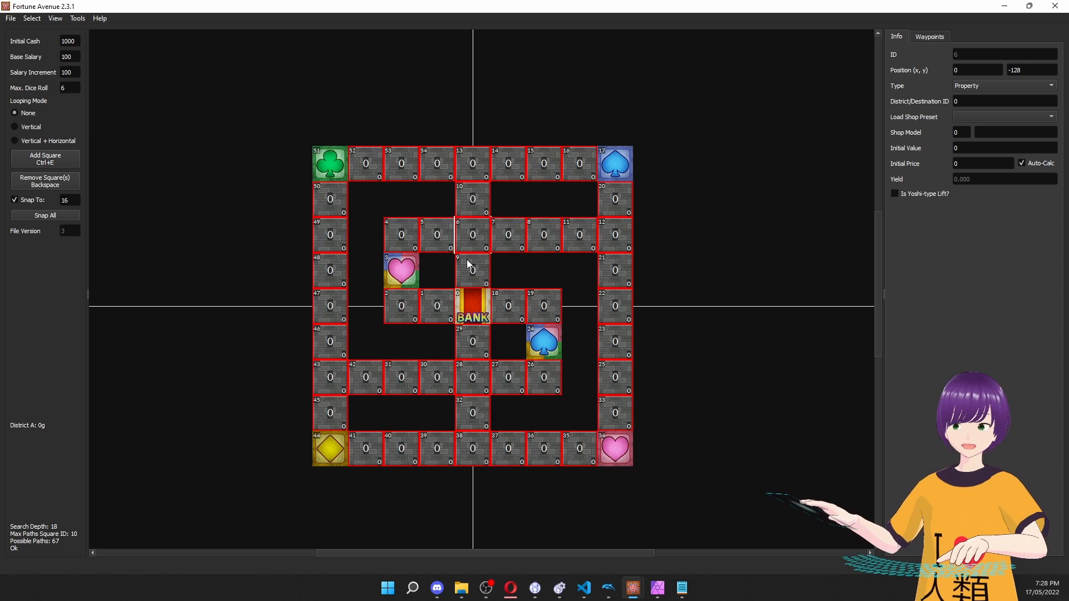
{"action": "left_click", "coordinate": [468, 266]}
{"action": "left_click", "coordinate": [474, 350]}
Load the (310 G) Barbershop shop preset on square 28 and select its initial price.
{"action": "left_click", "coordinate": [477, 381]}
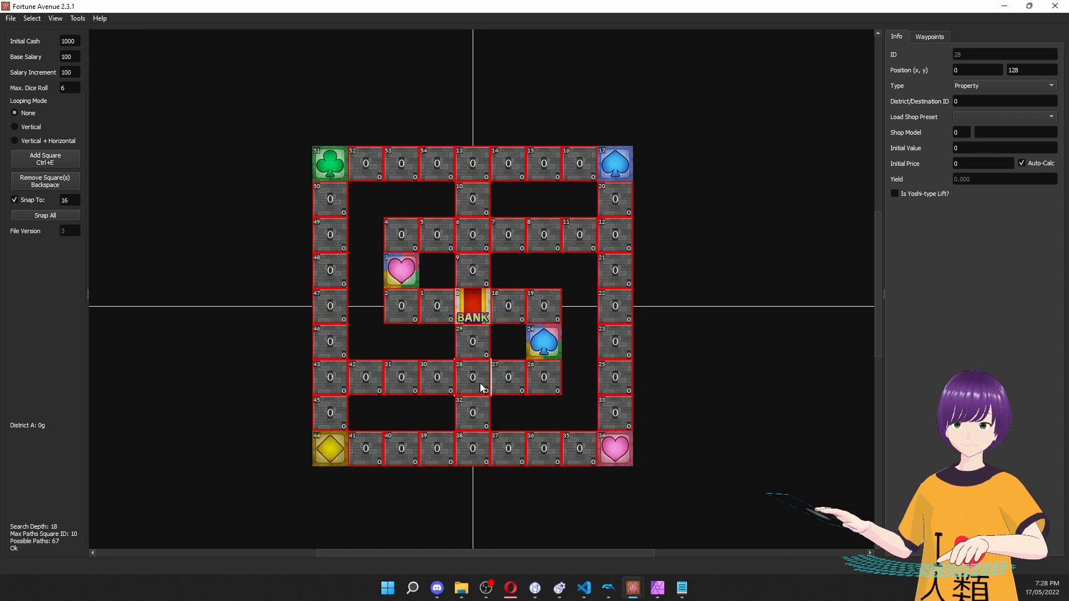
{"action": "left_click", "coordinate": [982, 116]}
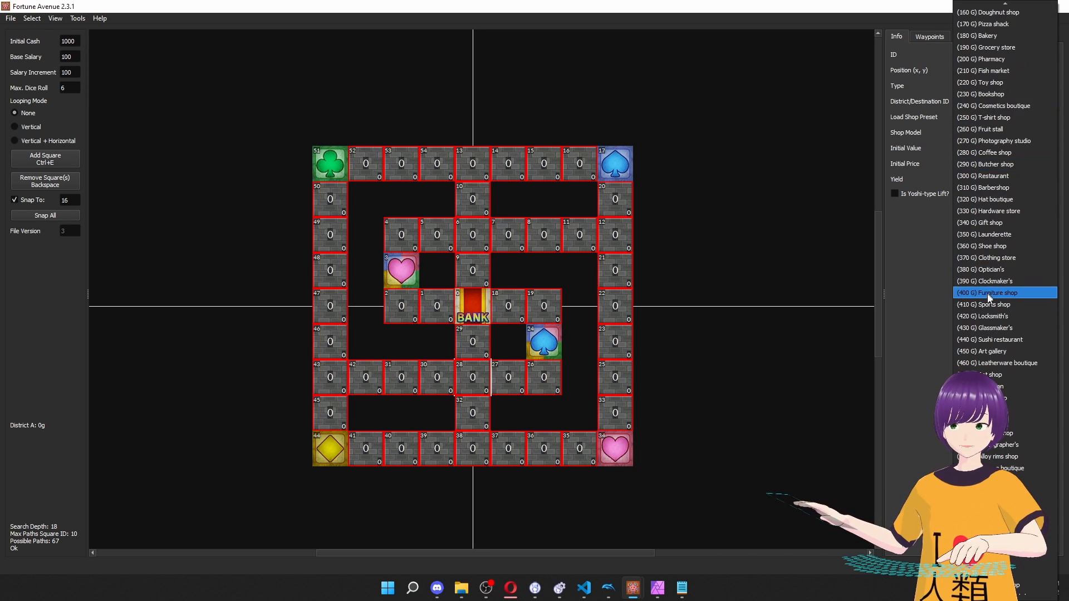
{"action": "left_click", "coordinate": [985, 188]}
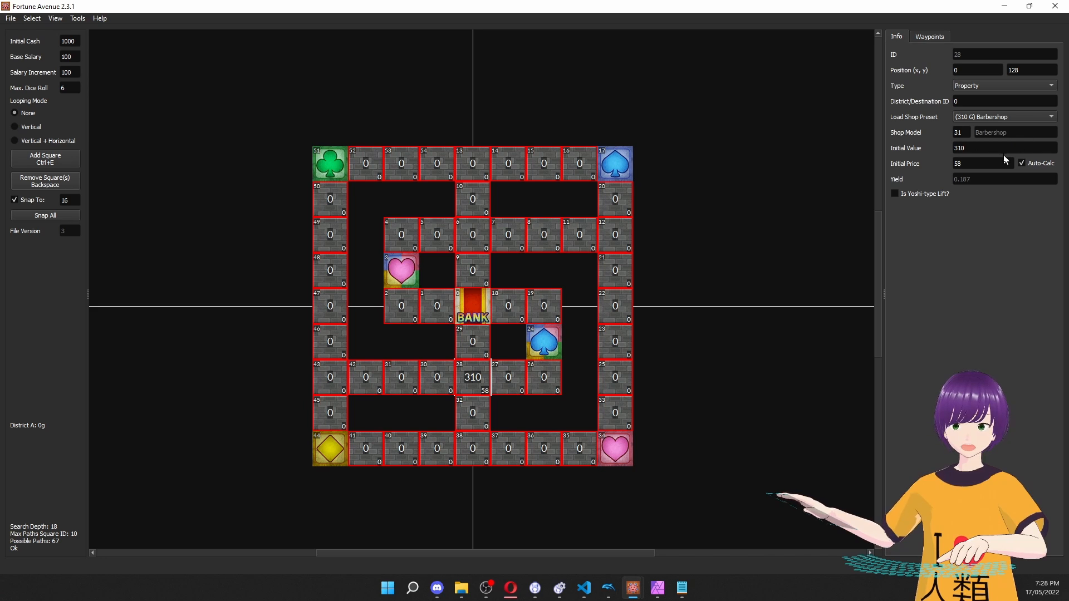
{"action": "left_click", "coordinate": [981, 163]}
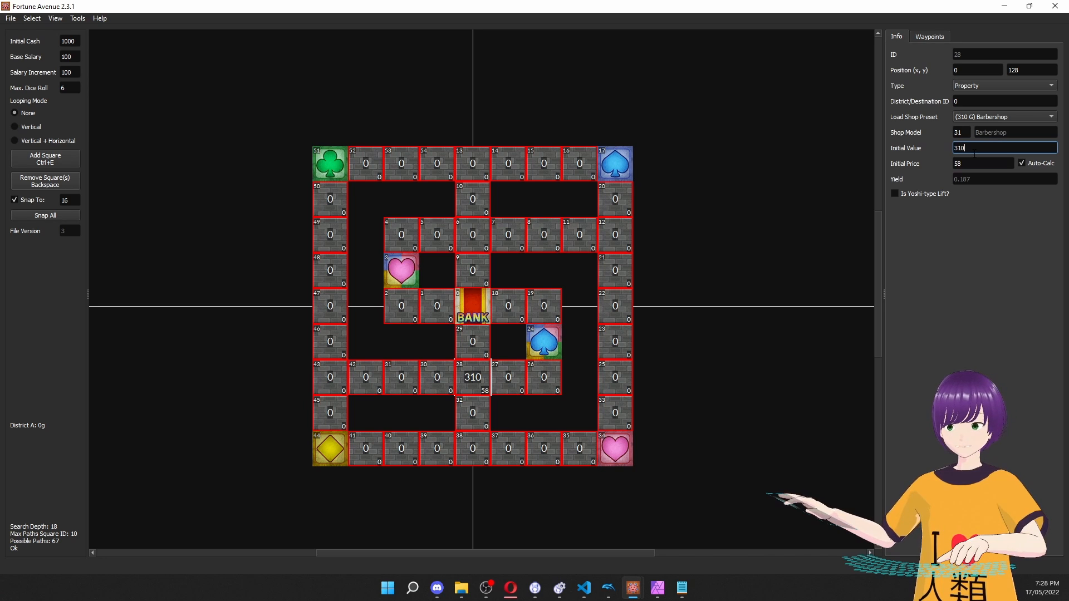
{"action": "double_click", "coordinate": [972, 165]}
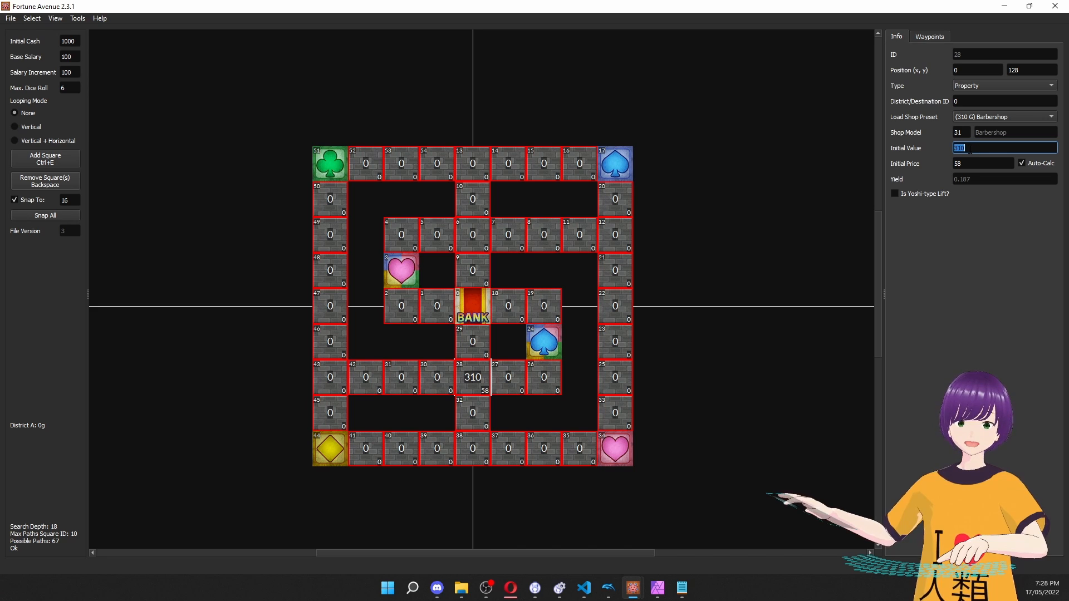
{"action": "left_click", "coordinate": [968, 164]}
{"action": "double_click", "coordinate": [969, 165]}
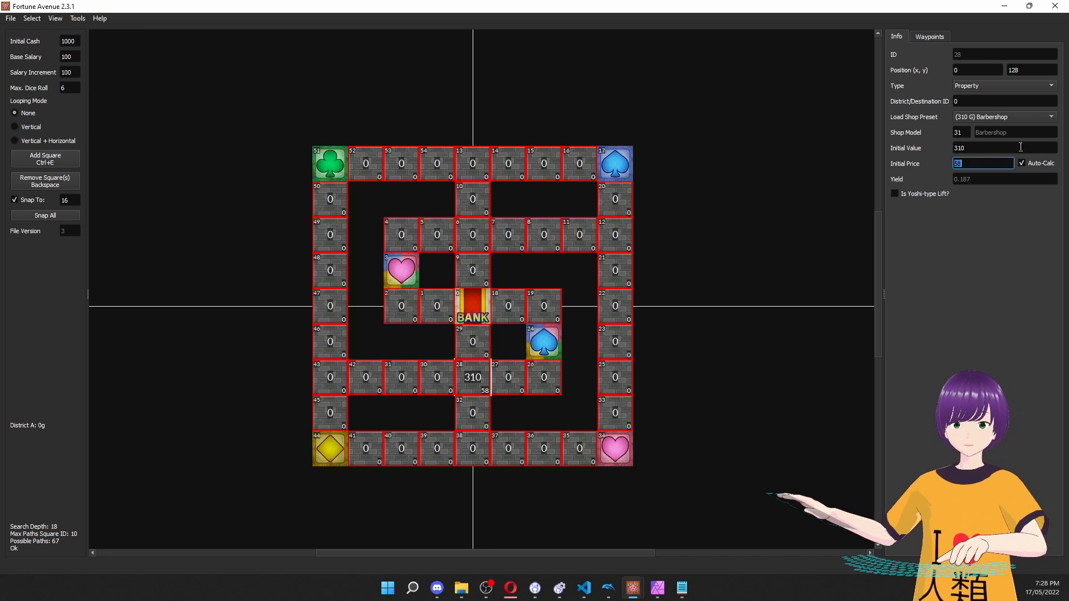
{"action": "key", "text": "shift+Tab"}
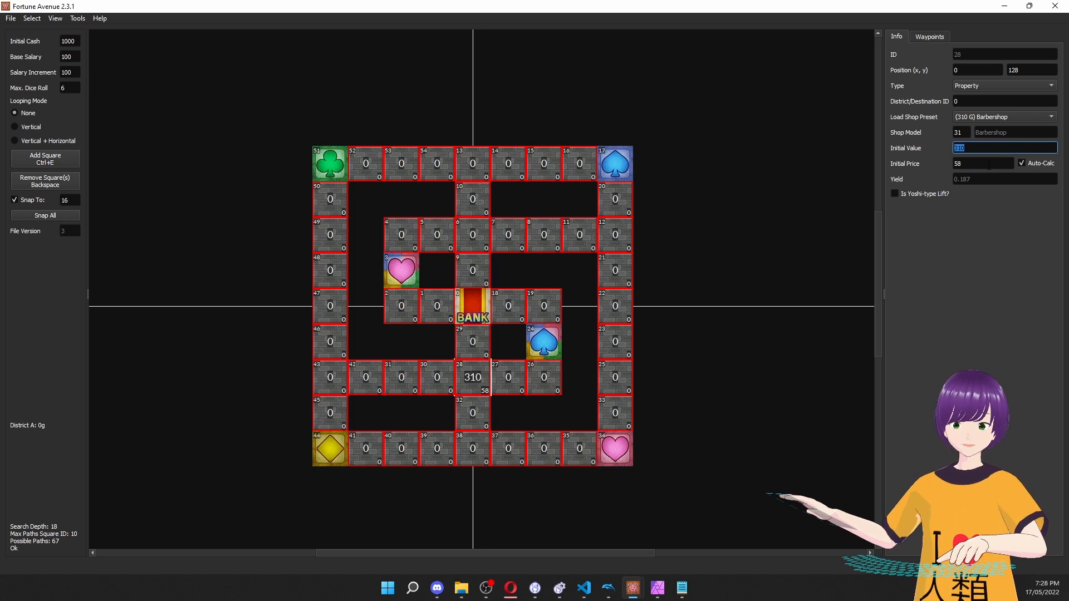
{"action": "left_click", "coordinate": [988, 163]}
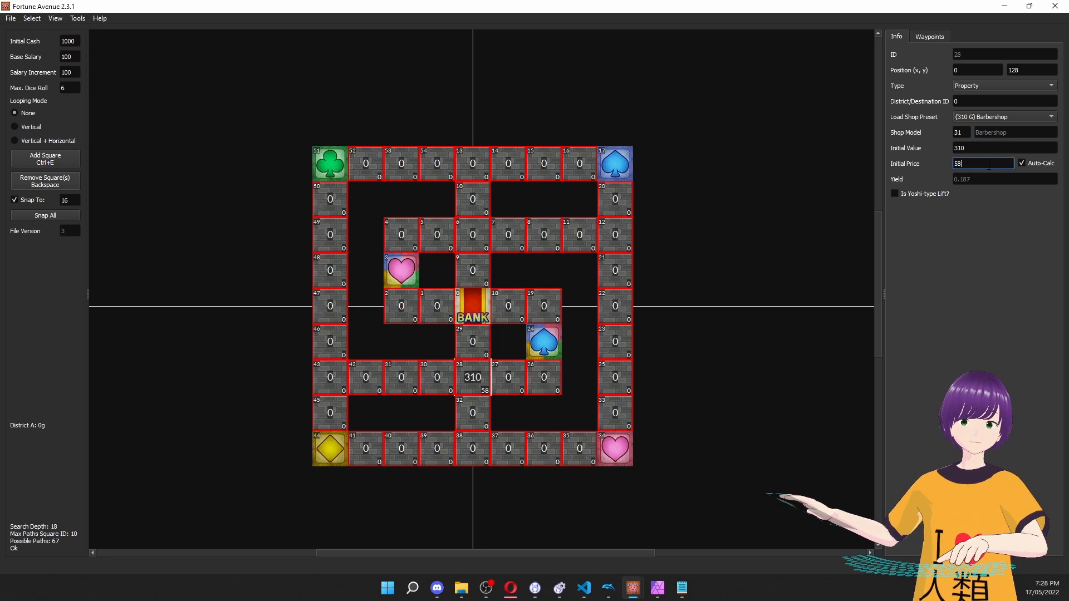
{"action": "left_click", "coordinate": [963, 103]}
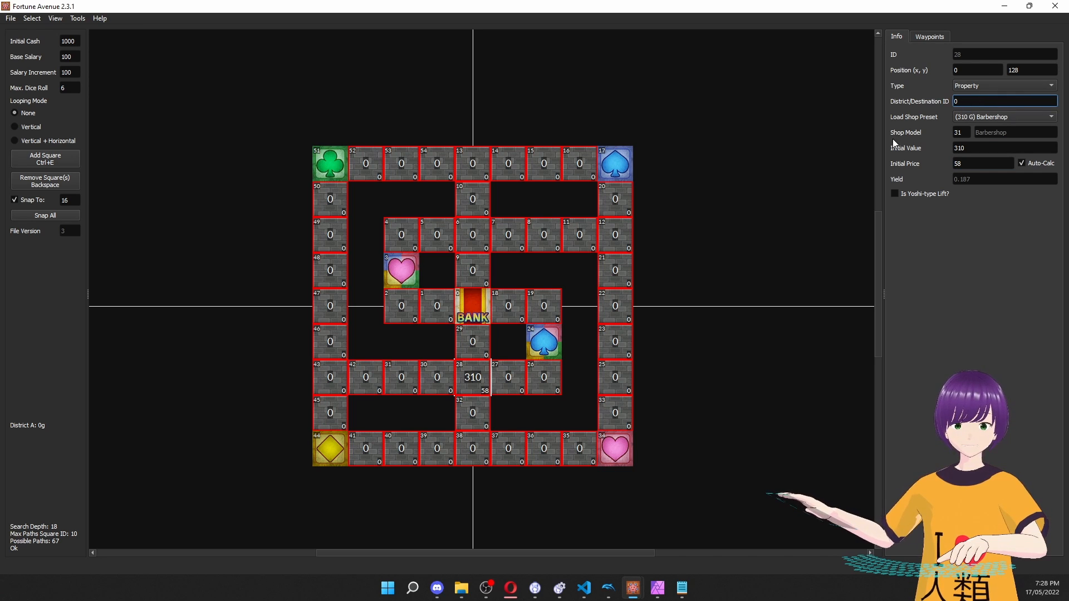
{"action": "left_click", "coordinate": [591, 351]}
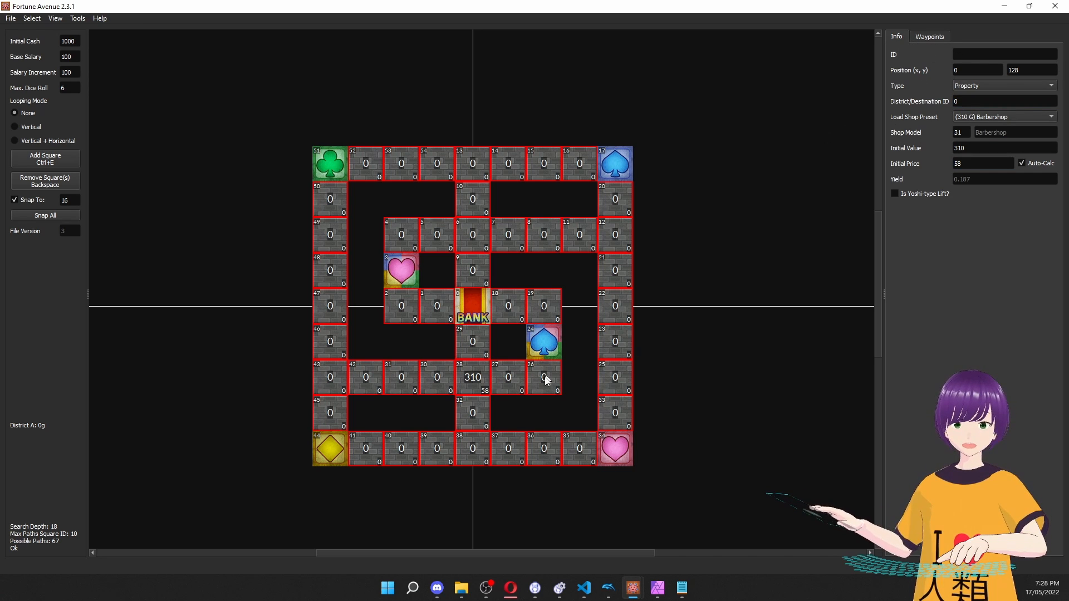
Set the type of square 38, midway along the lower edge of the board, to Arcade.
{"action": "left_click", "coordinate": [471, 447]}
{"action": "left_click", "coordinate": [1008, 86]}
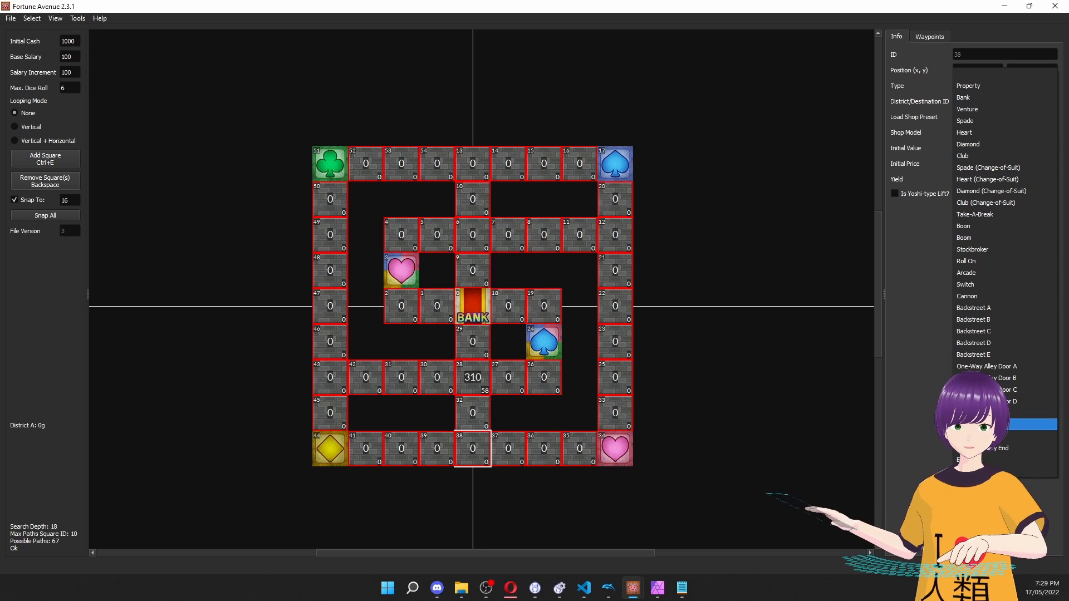
{"action": "left_click", "coordinate": [981, 273]}
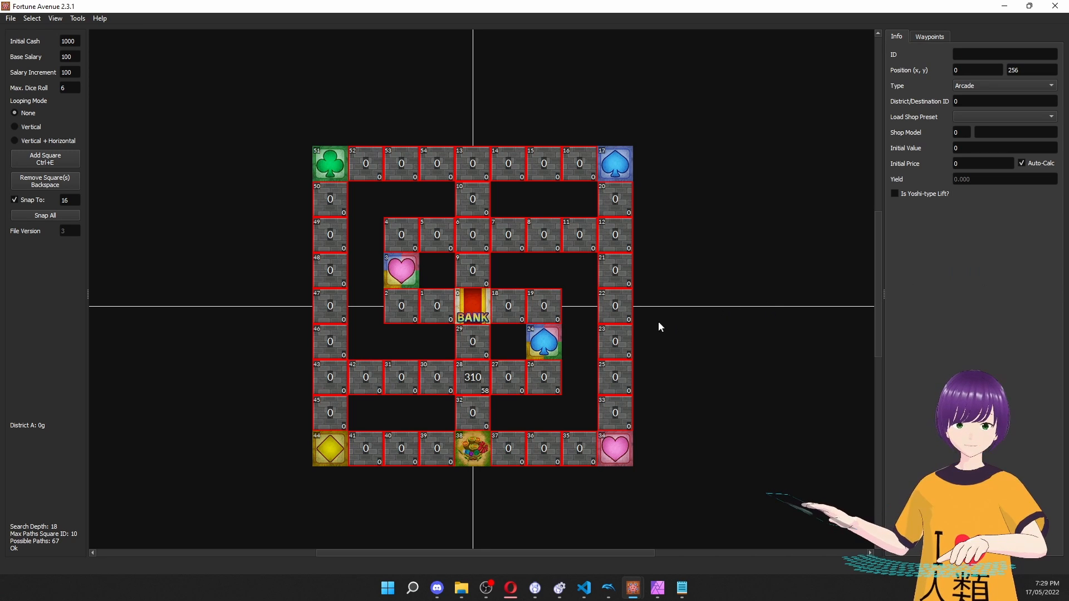
Set the type of squares 22, 47 and 13, midway along the other three board edges, to Arcade.
{"action": "left_click", "coordinate": [615, 315]}
{"action": "left_click", "coordinate": [329, 303], "text": "ctrl"}
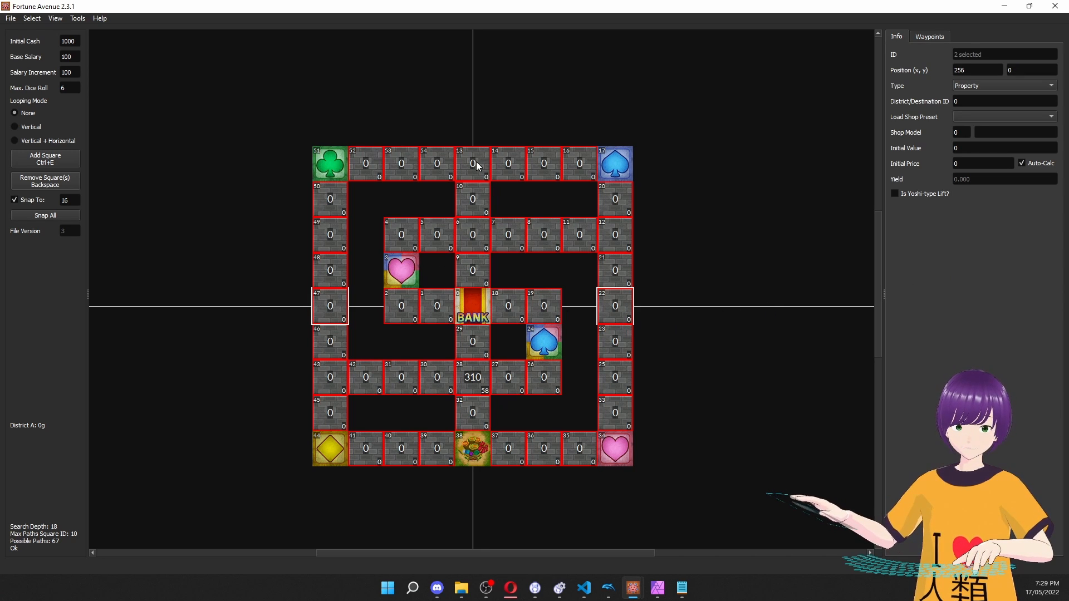
{"action": "left_click", "coordinate": [476, 161], "text": "ctrl"}
{"action": "left_click", "coordinate": [983, 118]}
{"action": "left_click", "coordinate": [935, 109]}
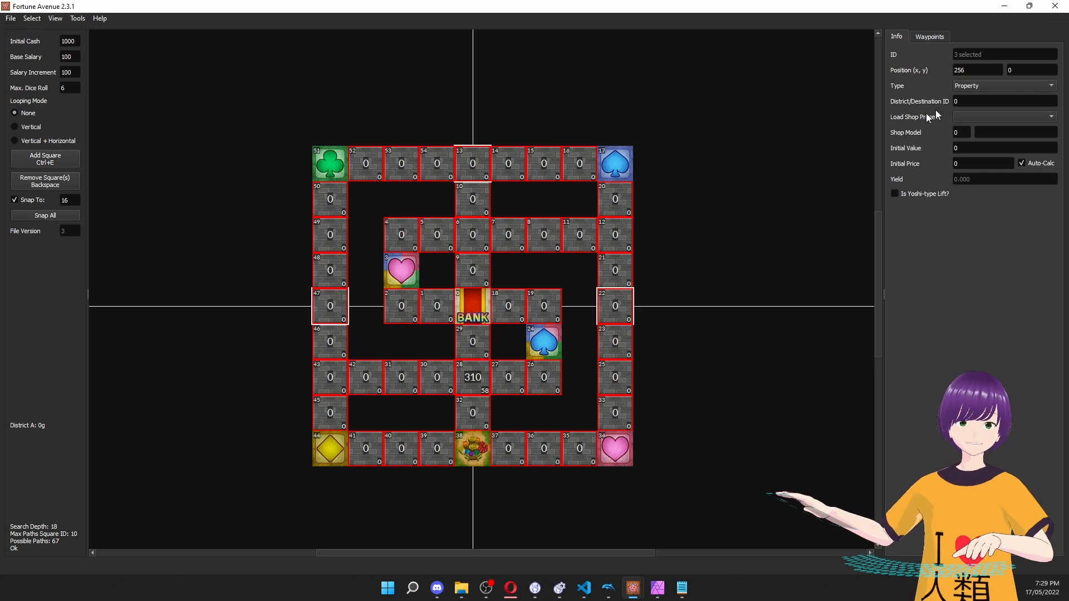
{"action": "left_click", "coordinate": [985, 85]}
{"action": "left_click", "coordinate": [986, 272]}
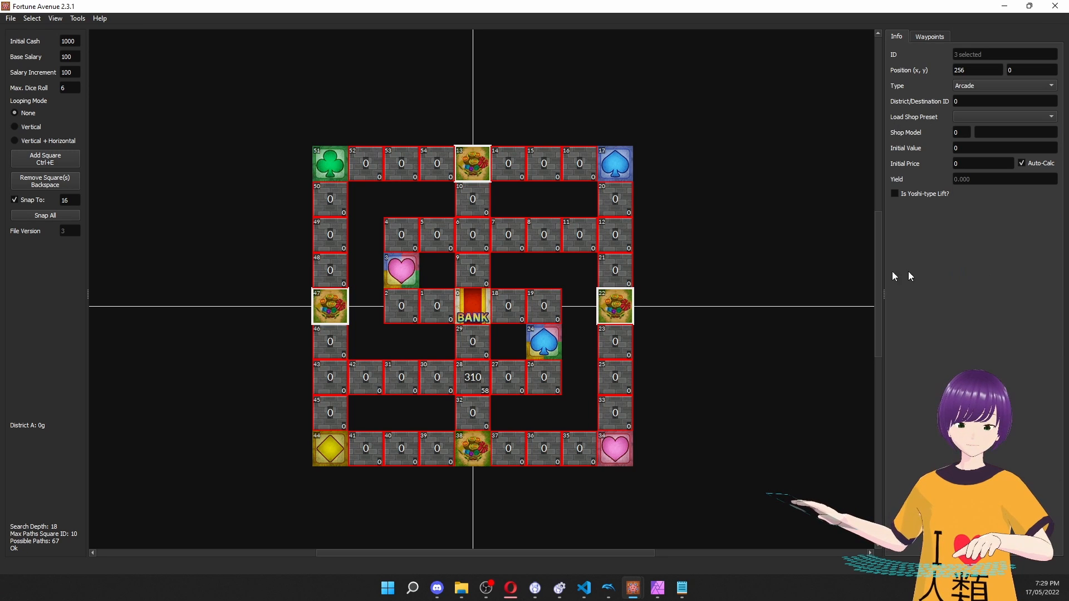
{"action": "left_click", "coordinate": [621, 302]}
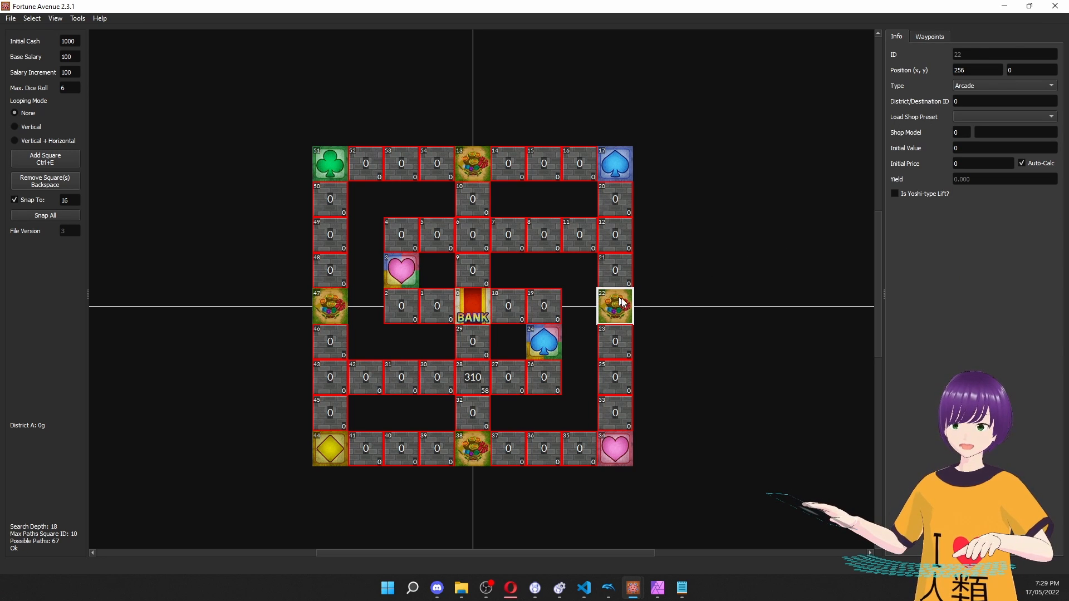
{"action": "left_click", "coordinate": [693, 293]}
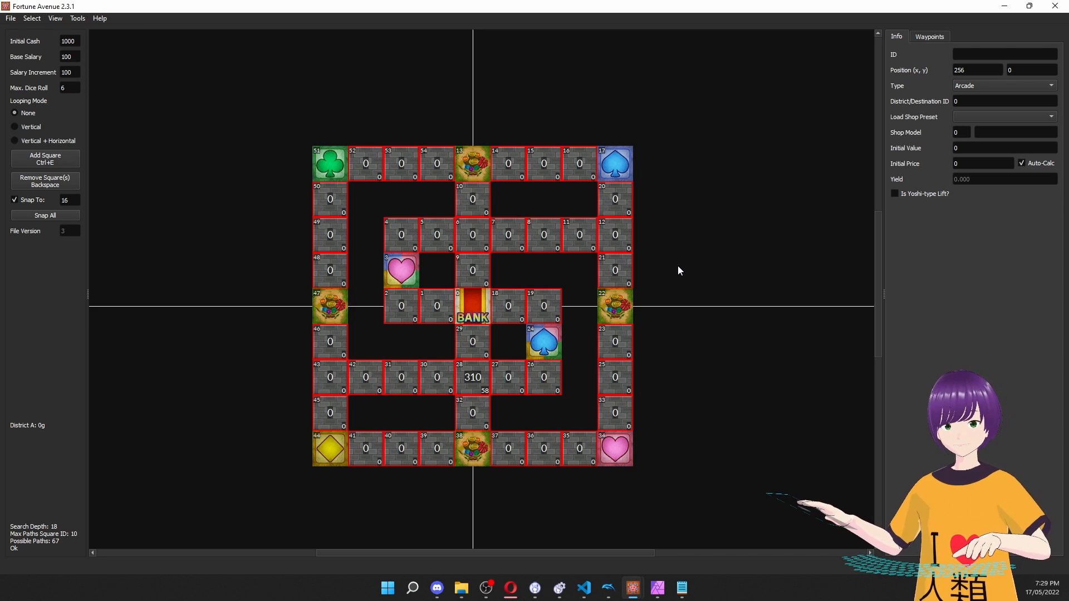
Try the Take-A-Break type on square 12 and return it to Property.
{"action": "left_click", "coordinate": [627, 235]}
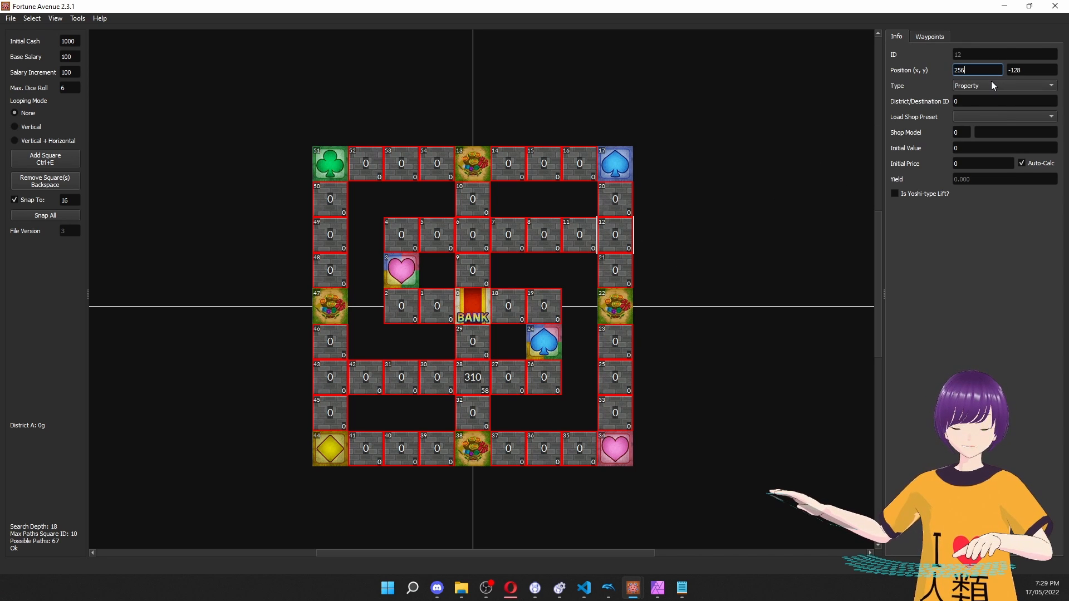
{"action": "left_click", "coordinate": [990, 84]}
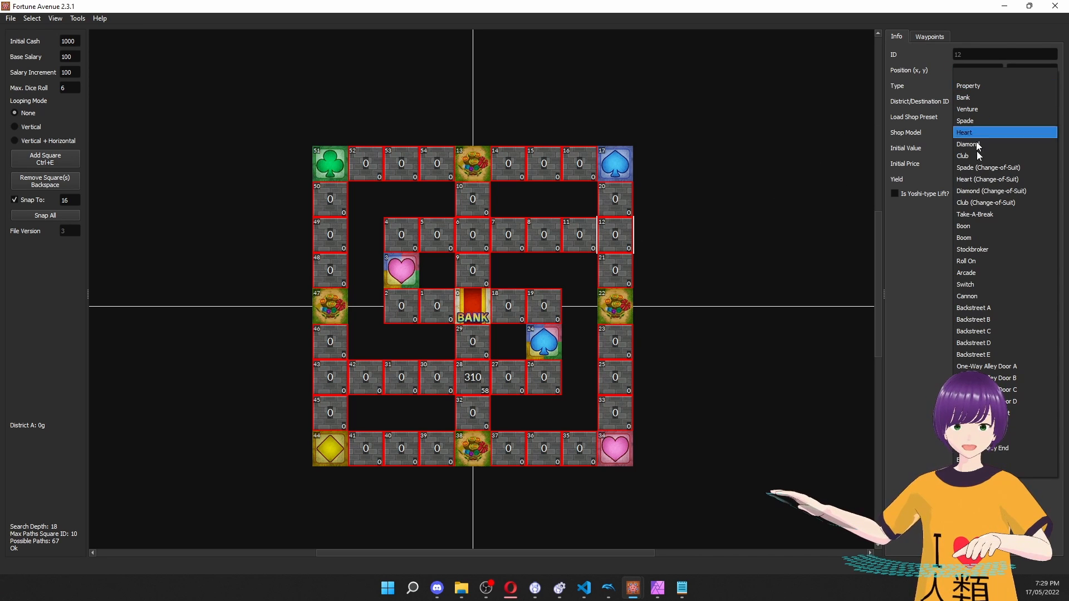
{"action": "left_click", "coordinate": [992, 212]}
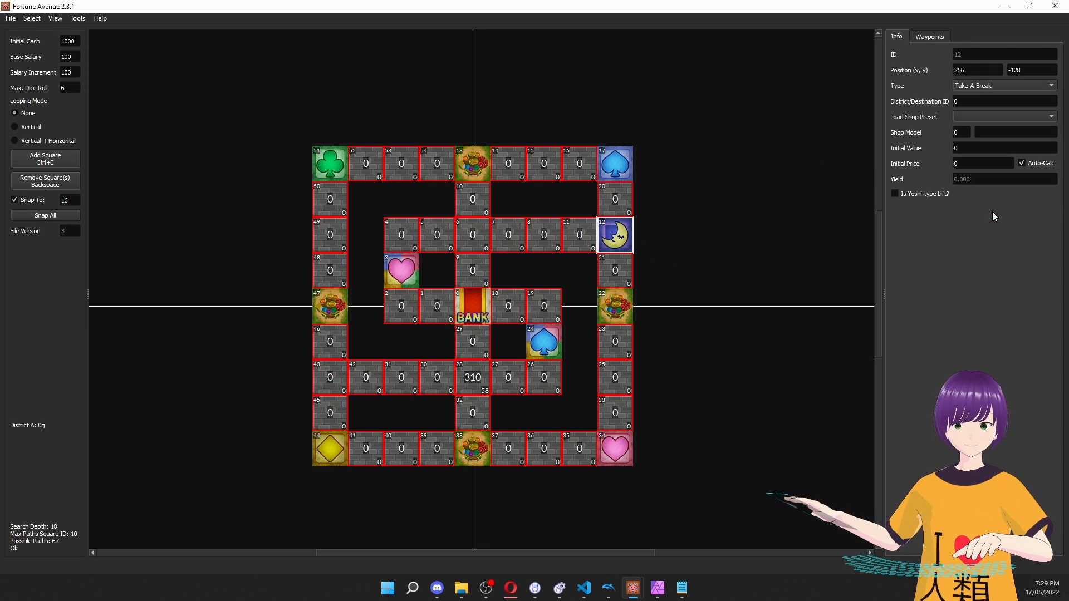
{"action": "left_click", "coordinate": [977, 86]}
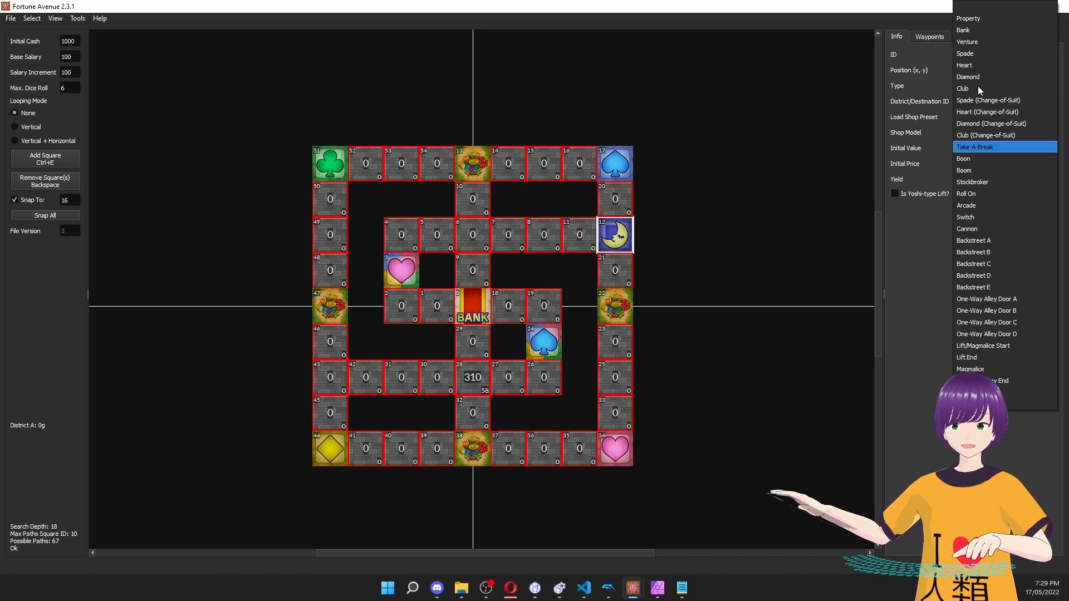
{"action": "left_click", "coordinate": [983, 19]}
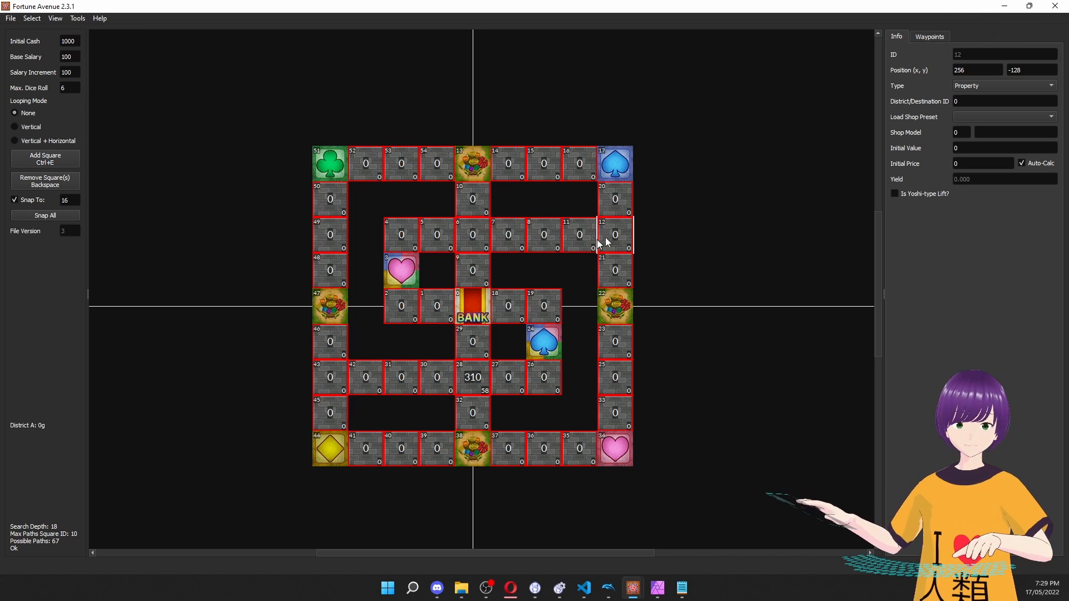
Try the Boon type and the Boom type on square 12.
{"action": "left_click", "coordinate": [1017, 88]}
{"action": "left_click", "coordinate": [996, 226]}
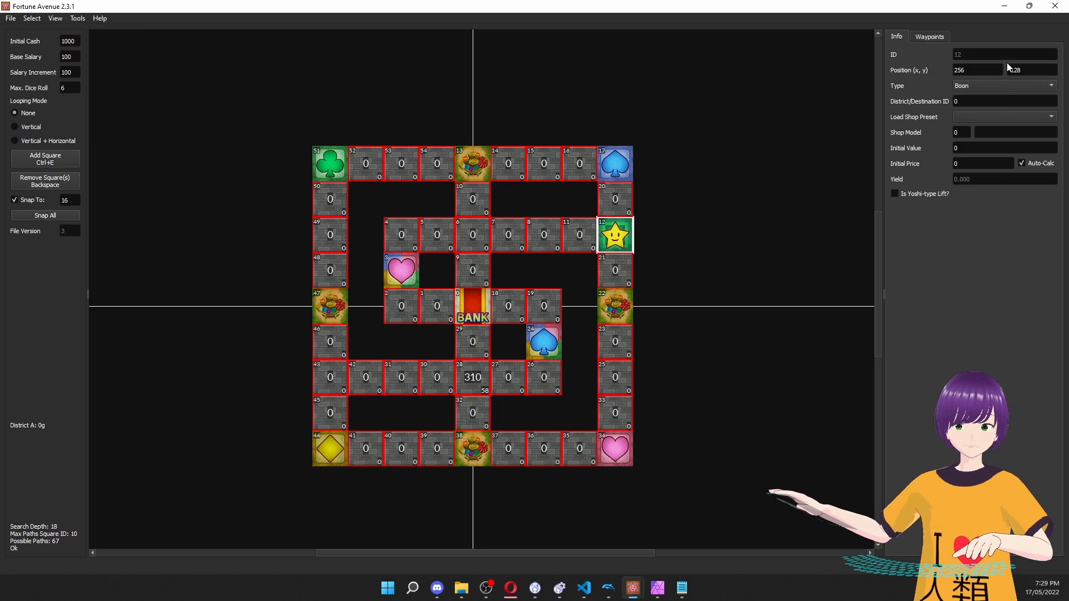
{"action": "left_click", "coordinate": [989, 87]}
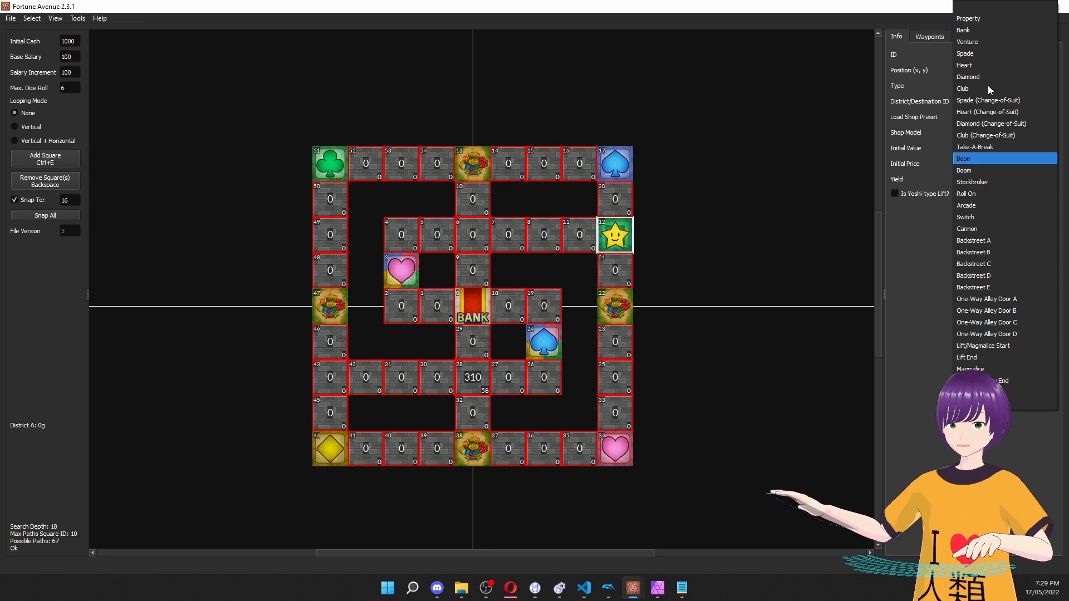
{"action": "left_click", "coordinate": [984, 169]}
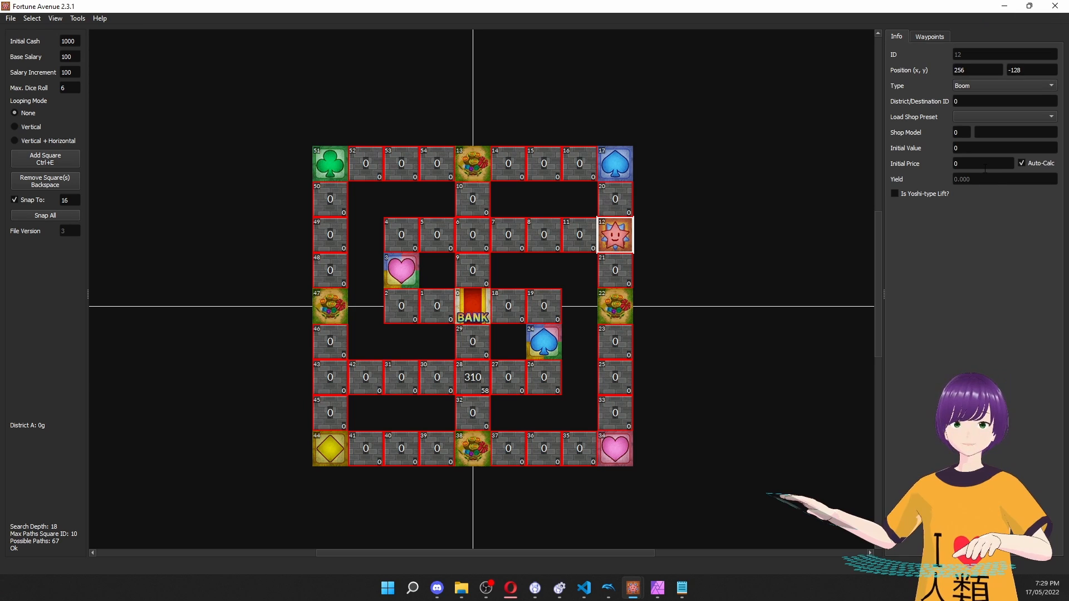
Try the Stockbroker type and the Bank type on square 12.
{"action": "left_click", "coordinate": [980, 86]}
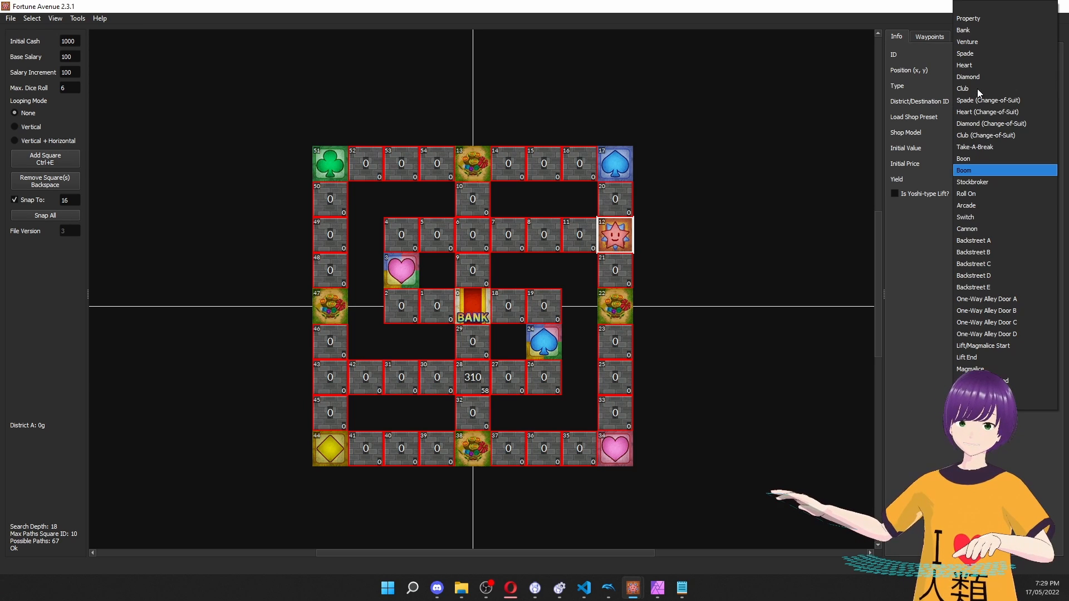
{"action": "left_click", "coordinate": [993, 181]}
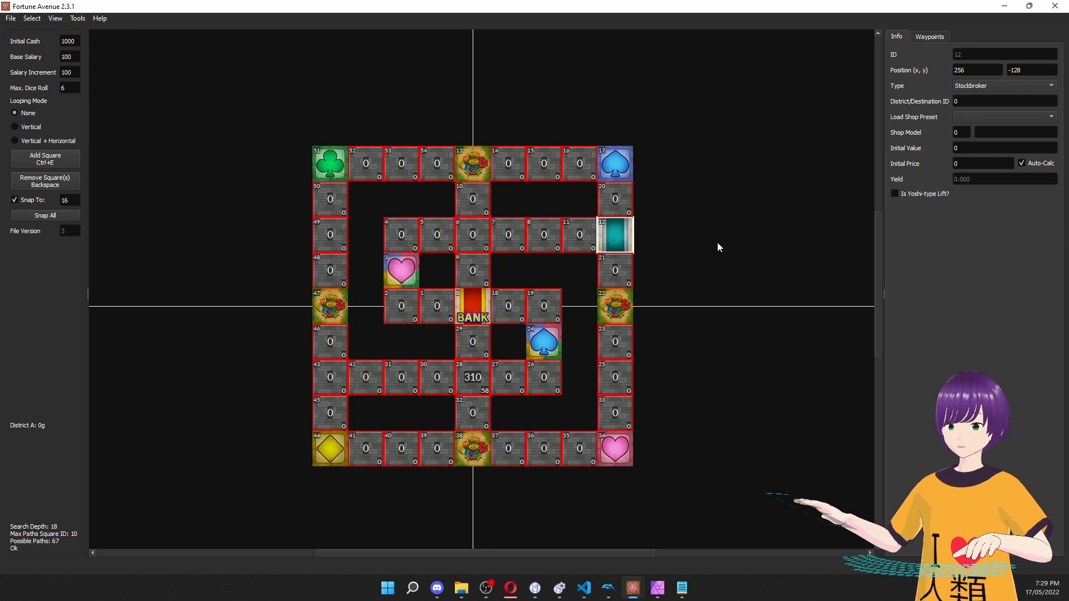
{"action": "left_click", "coordinate": [998, 86]}
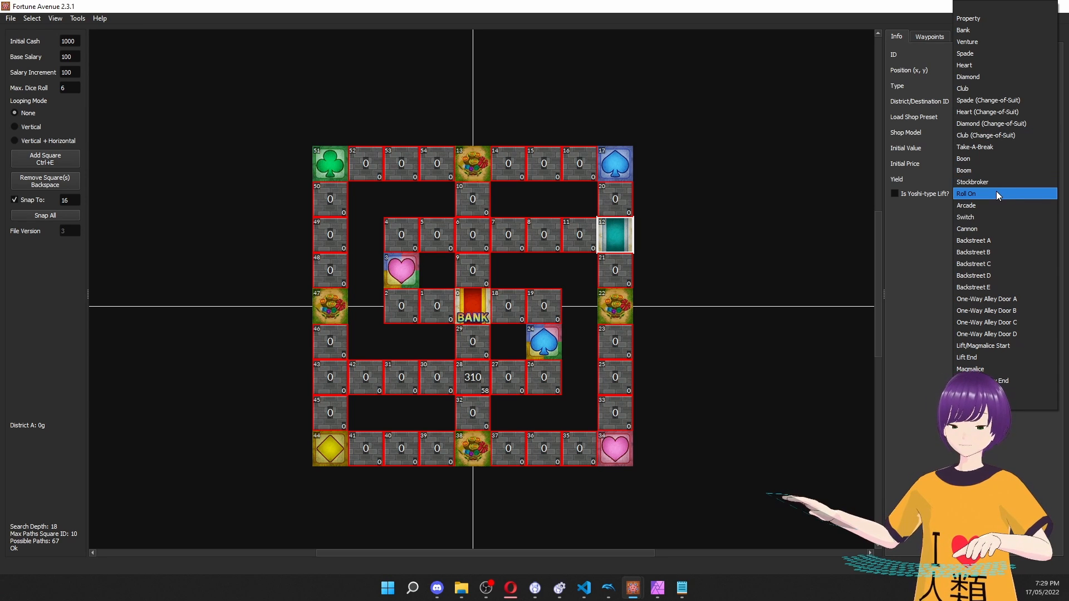
{"action": "left_click", "coordinate": [988, 28]}
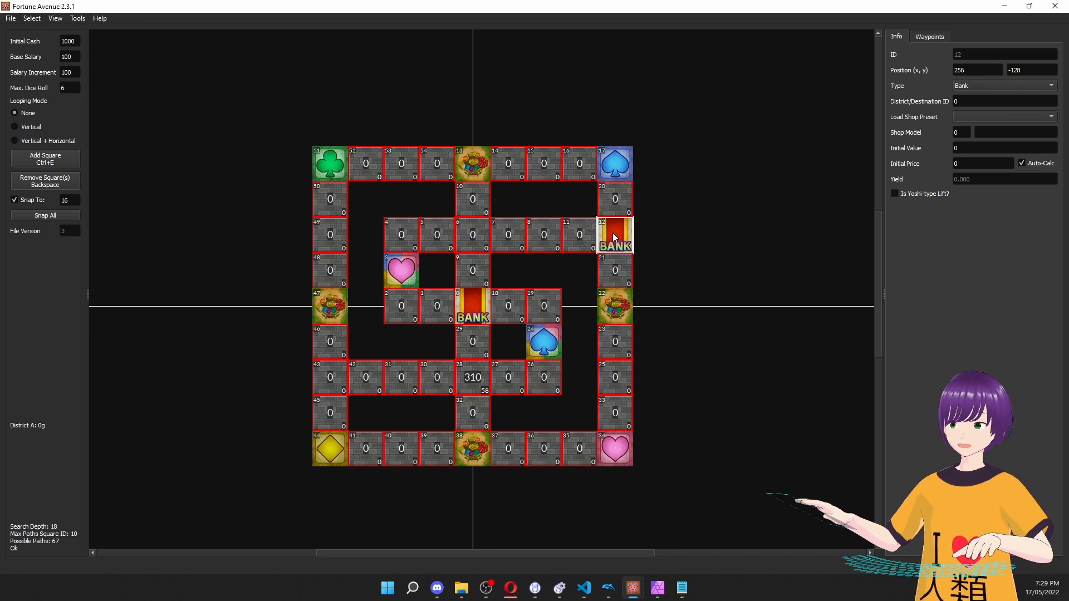
Try the Roll On type and the Switch type on square 12, then deselect the square.
{"action": "left_click", "coordinate": [1048, 85]}
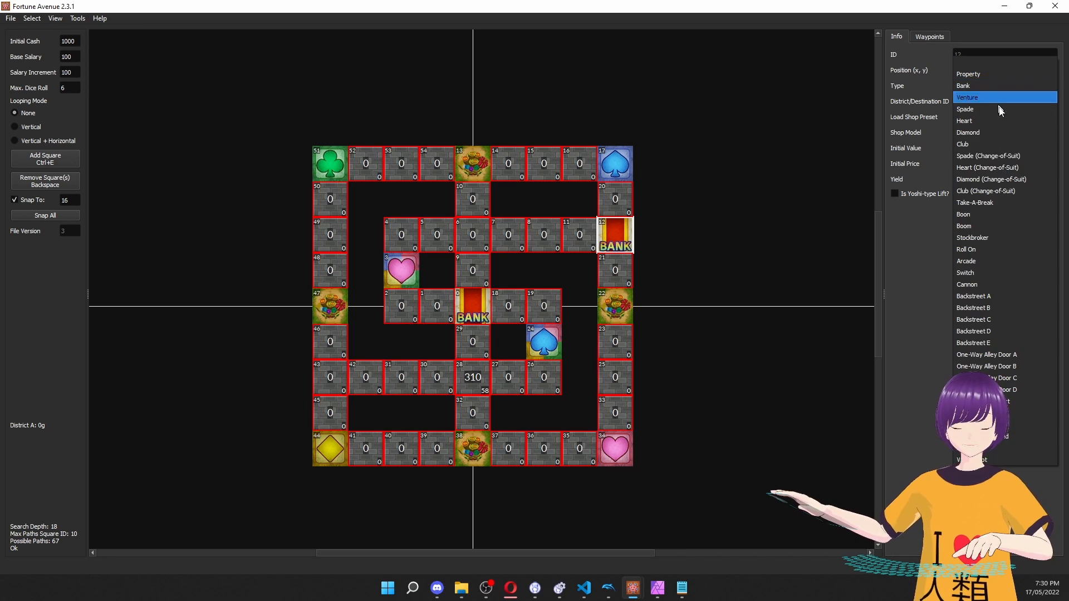
{"action": "left_click", "coordinate": [974, 250]}
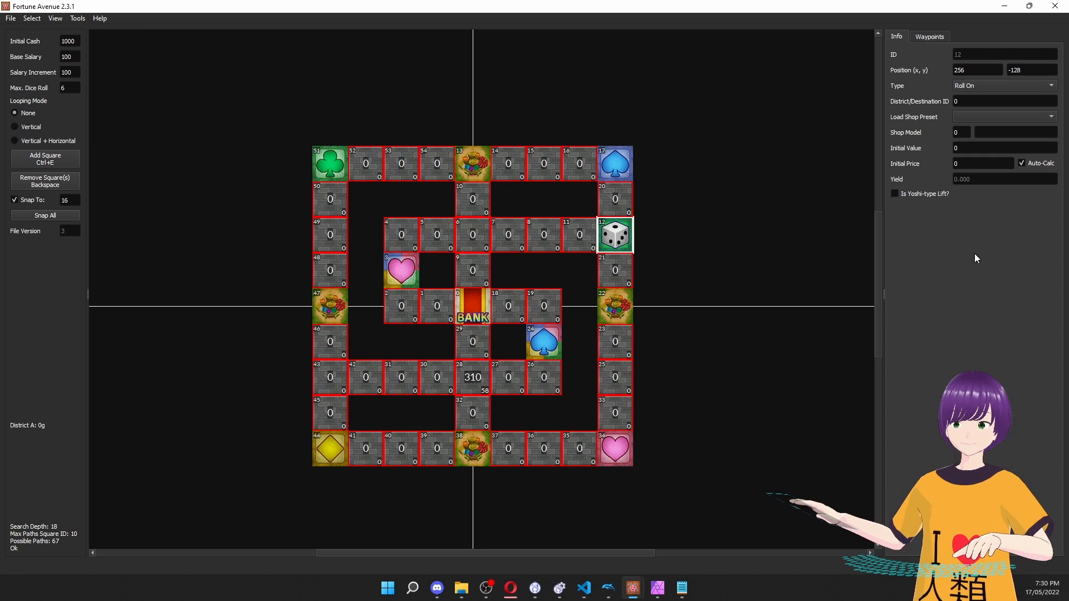
{"action": "left_click", "coordinate": [980, 86]}
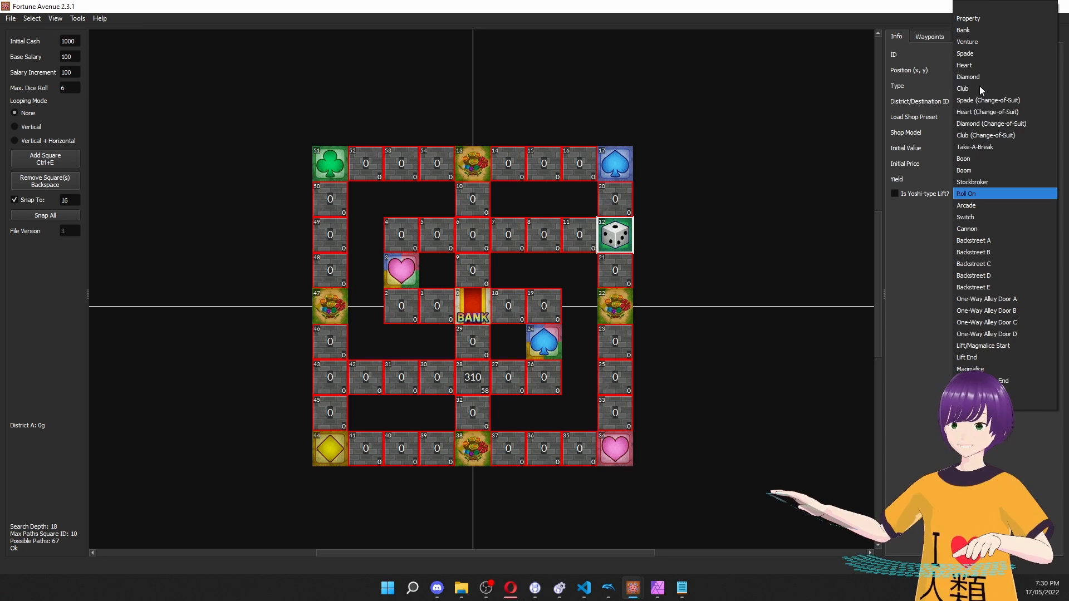
{"action": "left_click", "coordinate": [987, 216]}
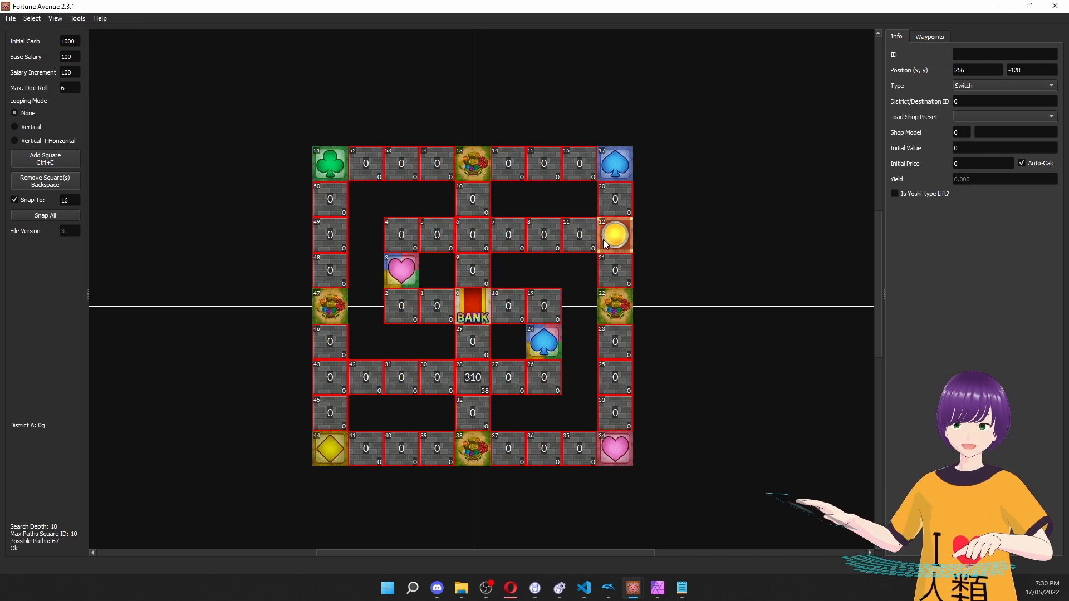
{"action": "left_click", "coordinate": [690, 226]}
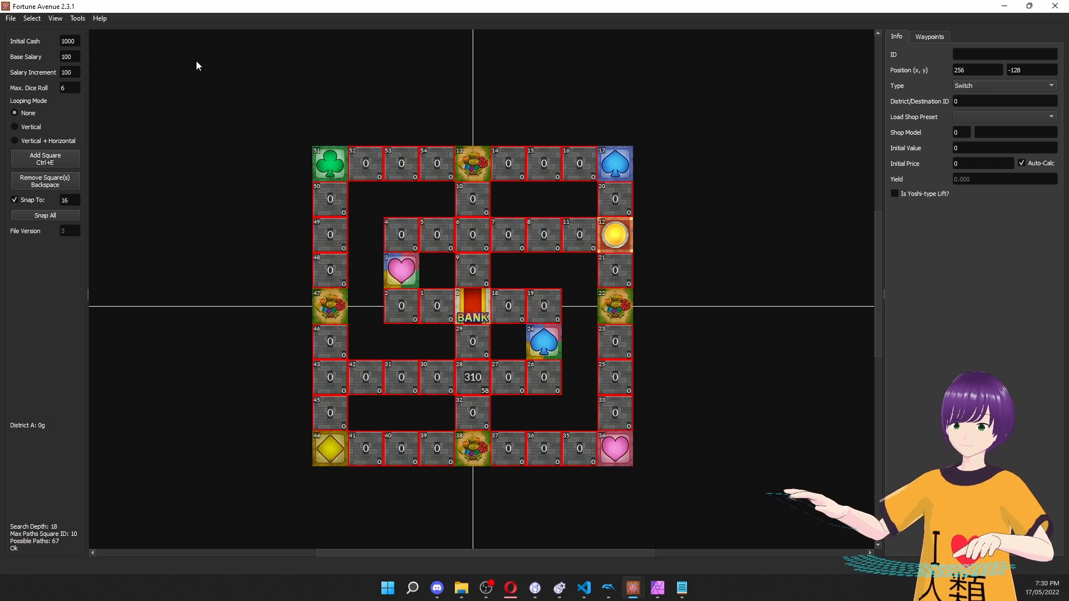
{"action": "left_click", "coordinate": [11, 18]}
{"action": "key", "text": "Escape"}
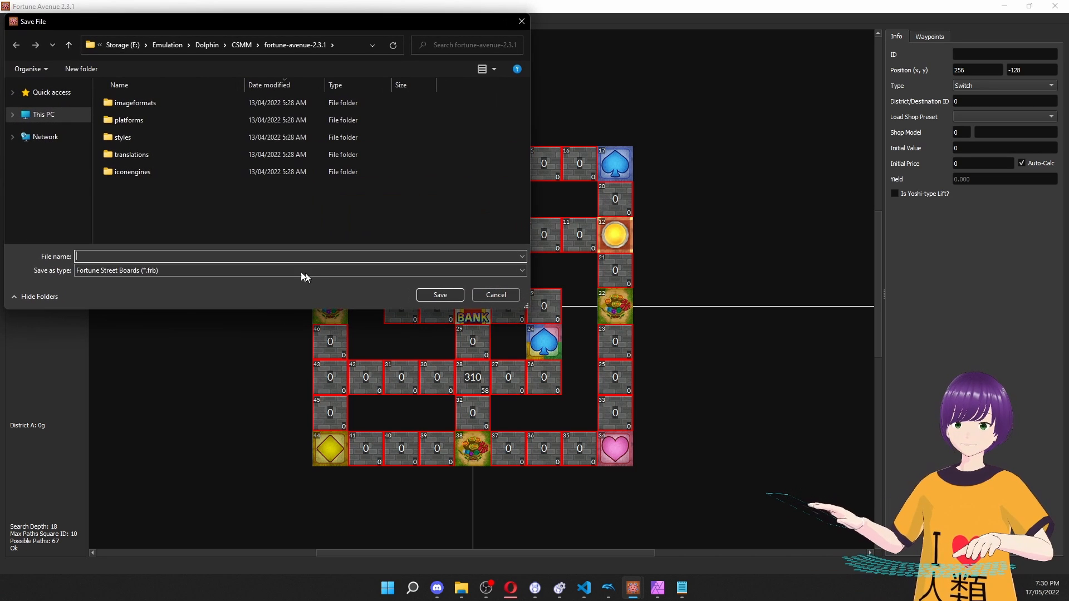
{"action": "left_click", "coordinate": [501, 295]}
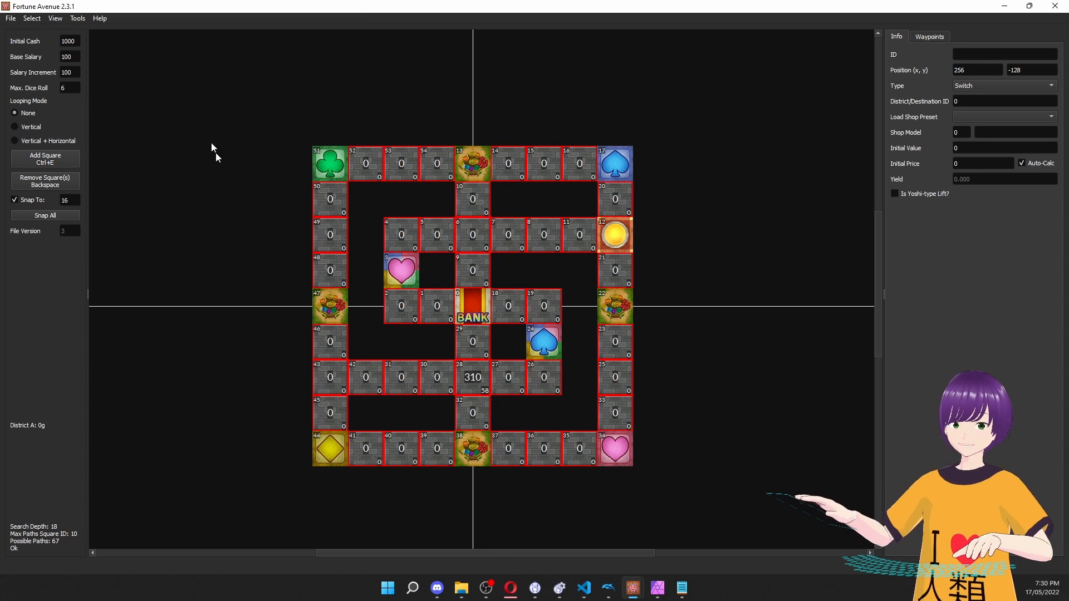
{"action": "mouse_move", "coordinate": [607, 205]}
{"action": "left_mouse_down"}
{"action": "mouse_move", "coordinate": [677, 415]}
{"action": "mouse_move", "coordinate": [640, 180]}
{"action": "mouse_move", "coordinate": [260, 441]}
{"action": "mouse_move", "coordinate": [616, 201]}
{"action": "left_mouse_up"}
{"action": "left_click", "coordinate": [695, 190]}
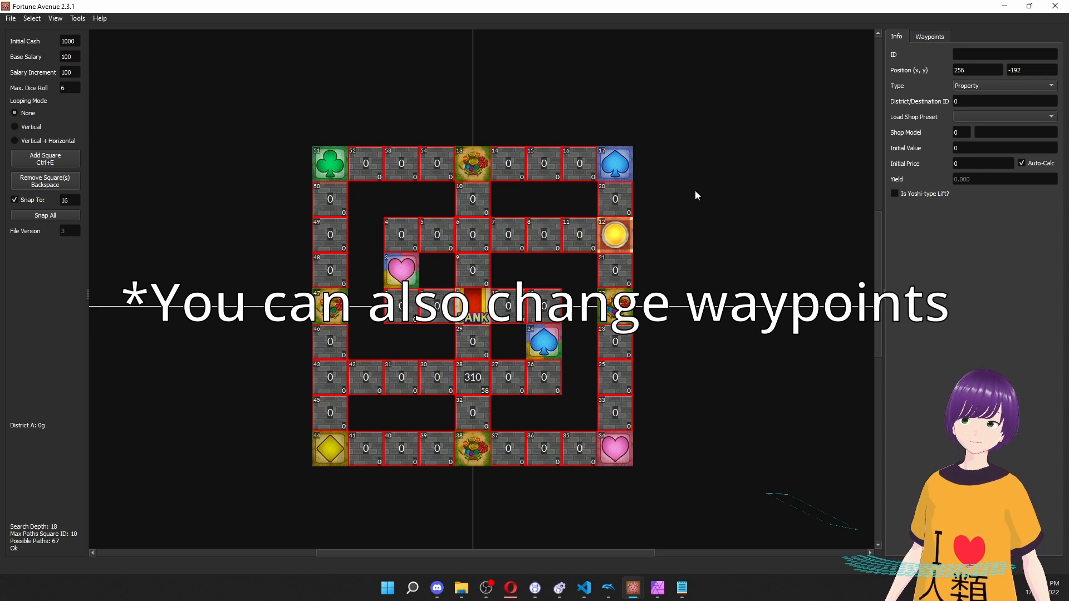
{"action": "left_click", "coordinate": [965, 83]}
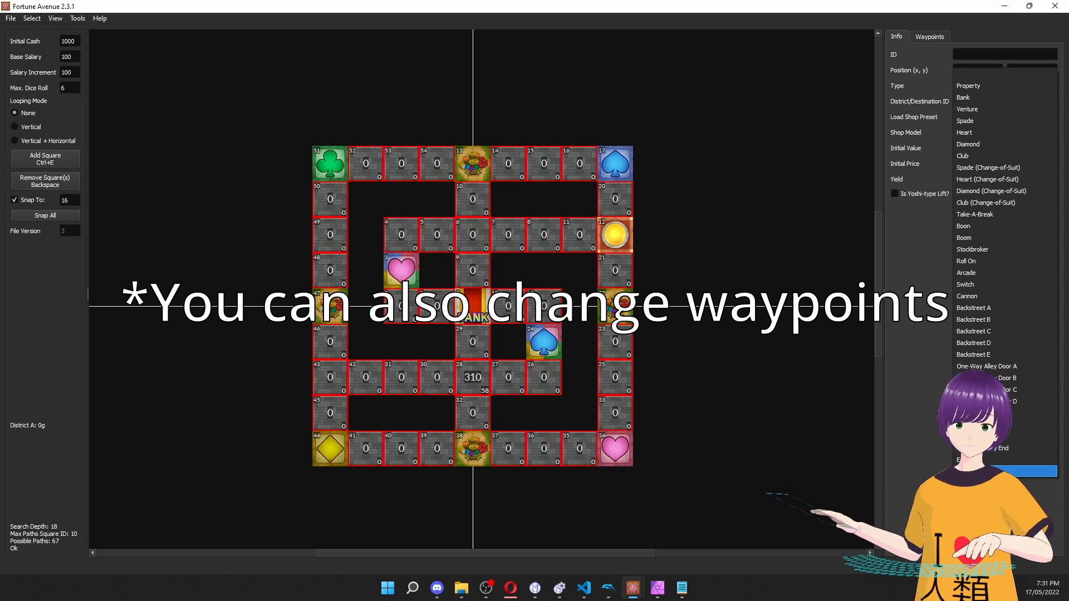
{"action": "left_click", "coordinate": [979, 460]}
Try the Event type on square 12 with the destination ID set to 56.
{"action": "left_click", "coordinate": [627, 237]}
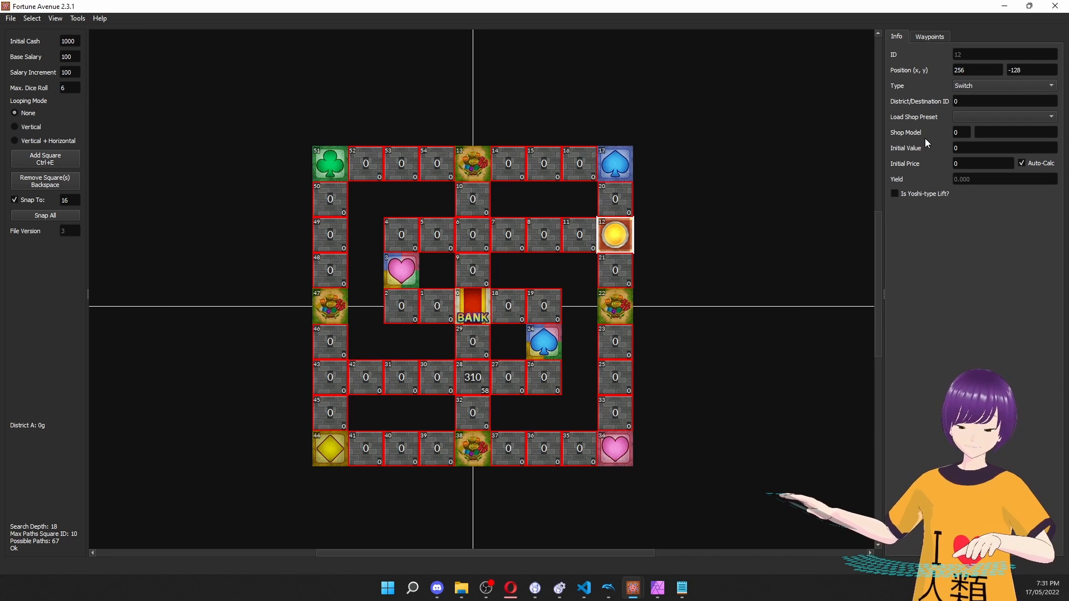
{"action": "left_click", "coordinate": [991, 83]}
{"action": "left_click", "coordinate": [916, 333]}
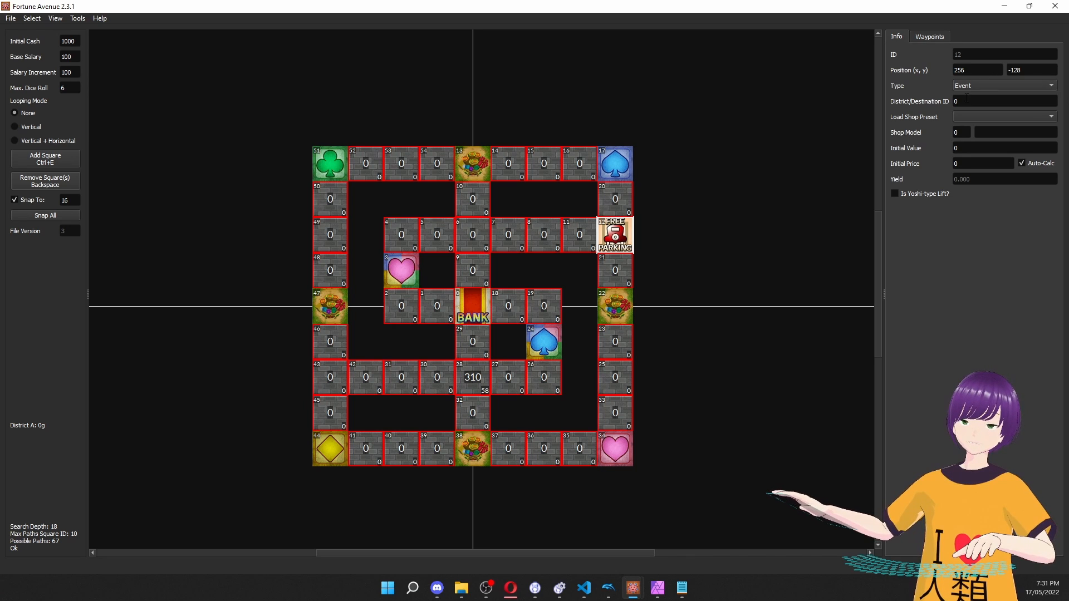
{"action": "left_click", "coordinate": [967, 100]}
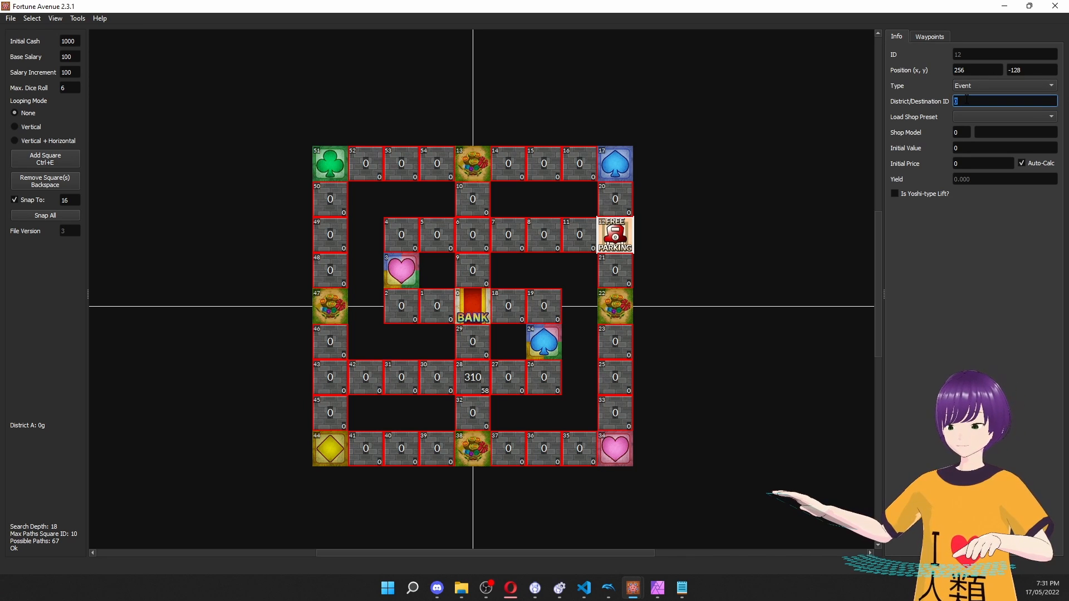
{"action": "type", "text": "56"}
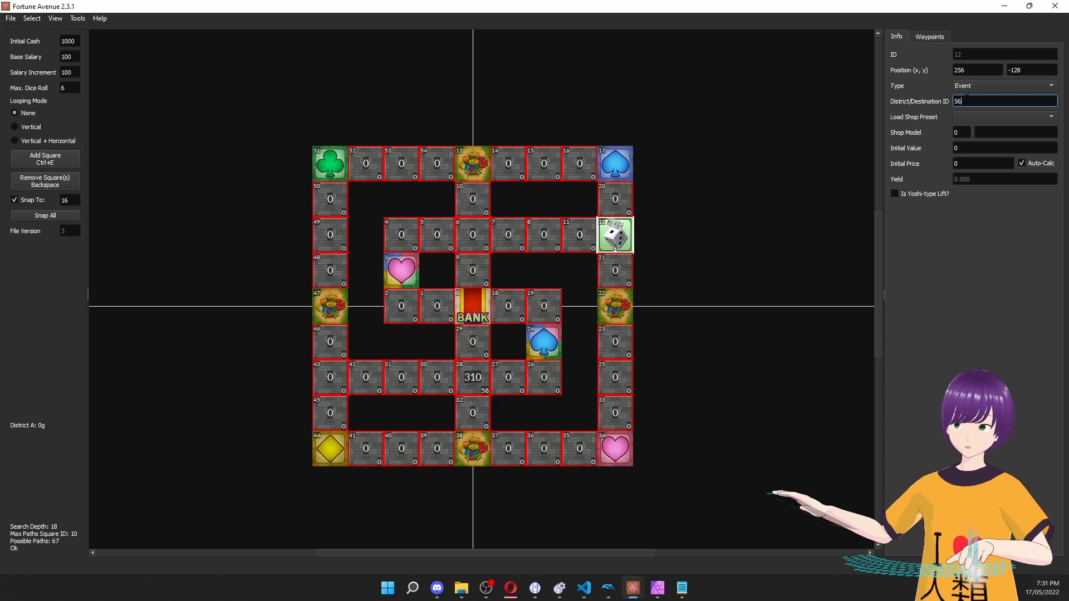
{"action": "left_click", "coordinate": [747, 235]}
{"action": "left_click", "coordinate": [611, 226]}
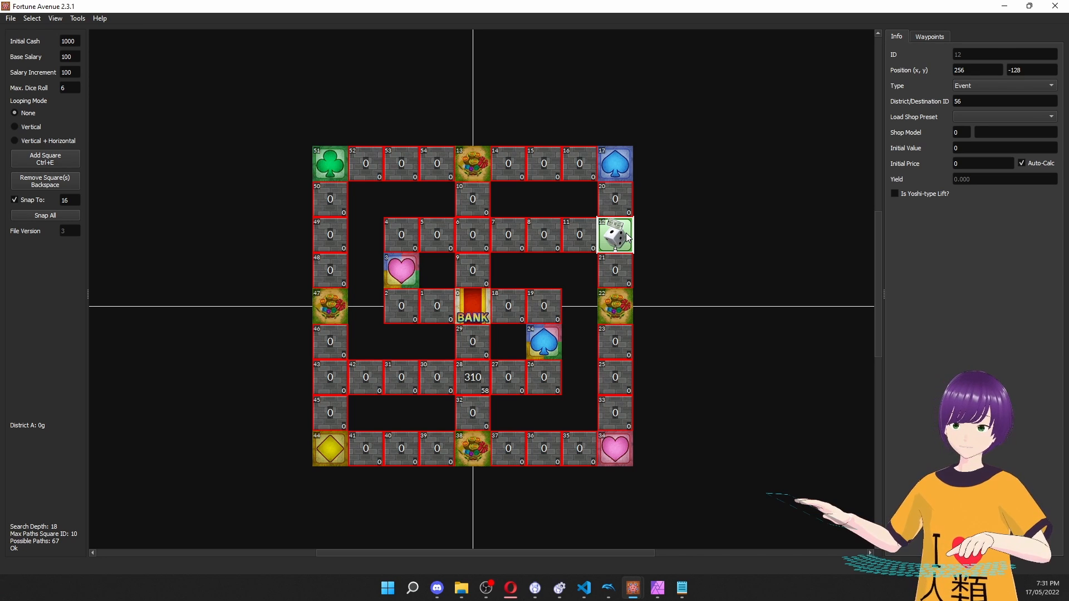
Try the Magmalice type on square 12.
{"action": "left_click", "coordinate": [968, 98]}
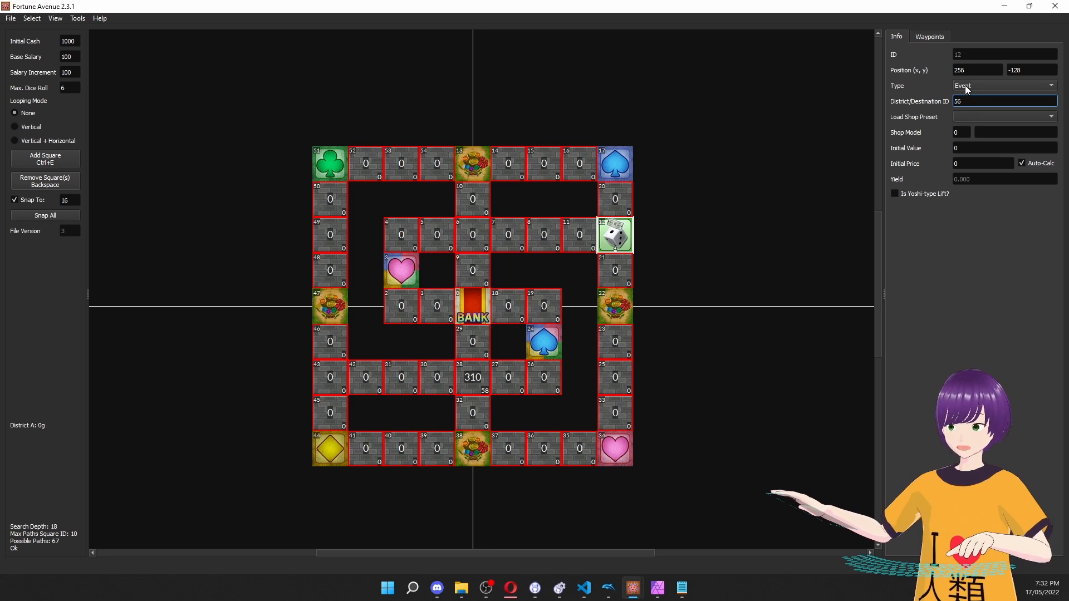
{"action": "left_click", "coordinate": [1002, 85]}
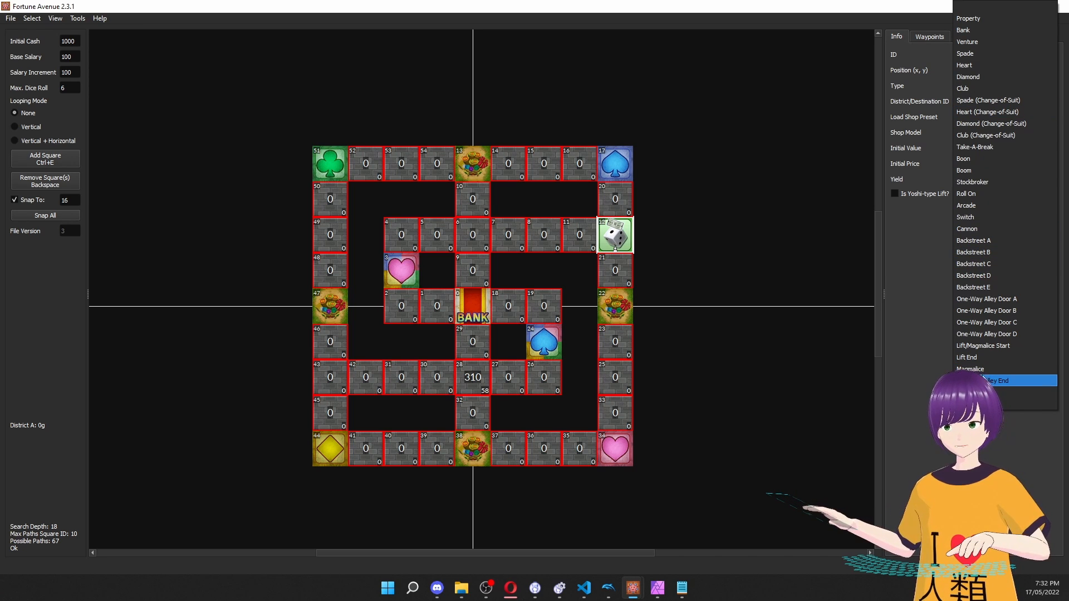
{"action": "left_click", "coordinate": [983, 367]}
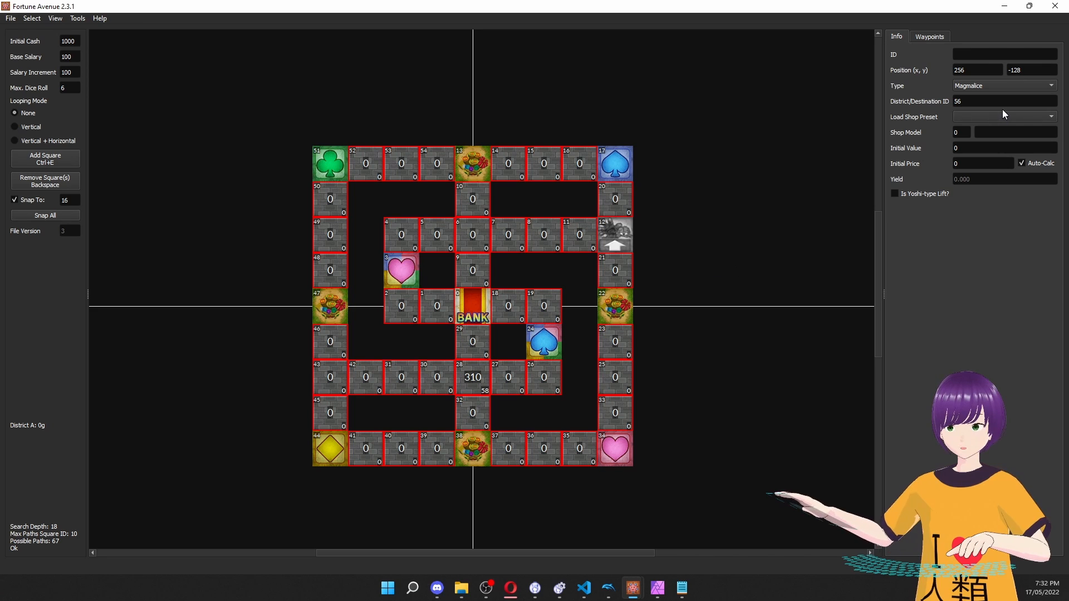
Try the Lift/Magmalice Start type on square 12, deselecting and reselecting the square to check its tile.
{"action": "left_click", "coordinate": [985, 87]}
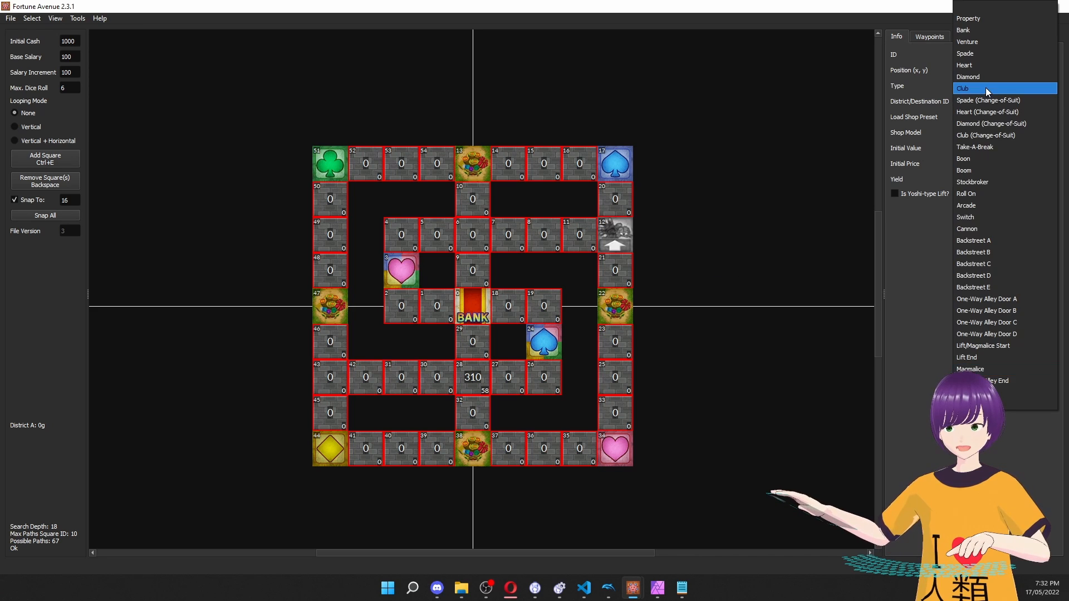
{"action": "left_click", "coordinate": [1000, 344]}
{"action": "left_click", "coordinate": [1018, 87]}
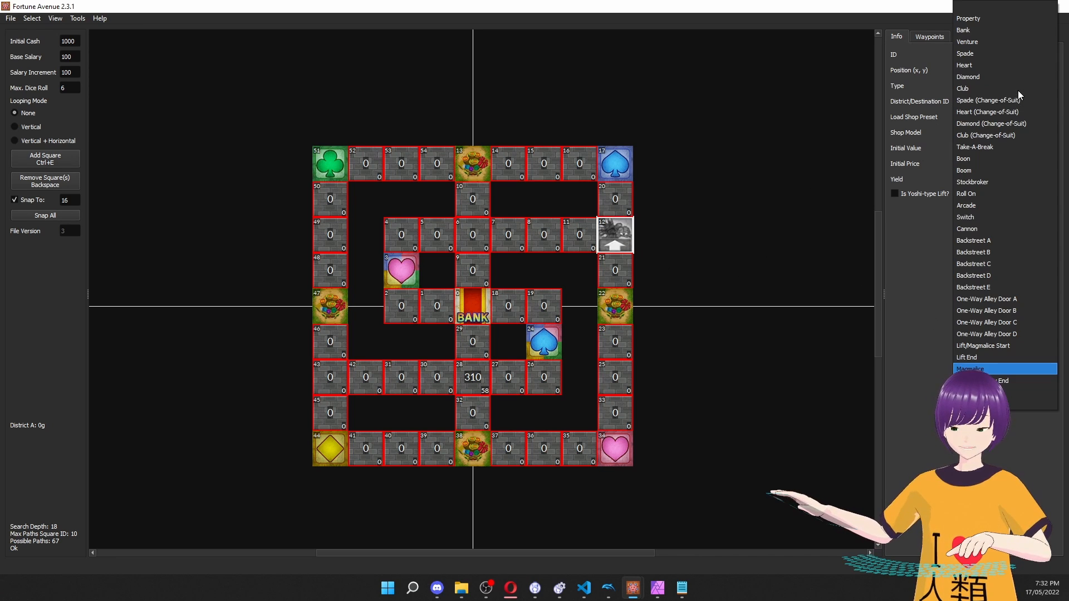
{"action": "left_click", "coordinate": [1002, 346]}
{"action": "left_click", "coordinate": [656, 235]}
{"action": "left_click", "coordinate": [627, 238]}
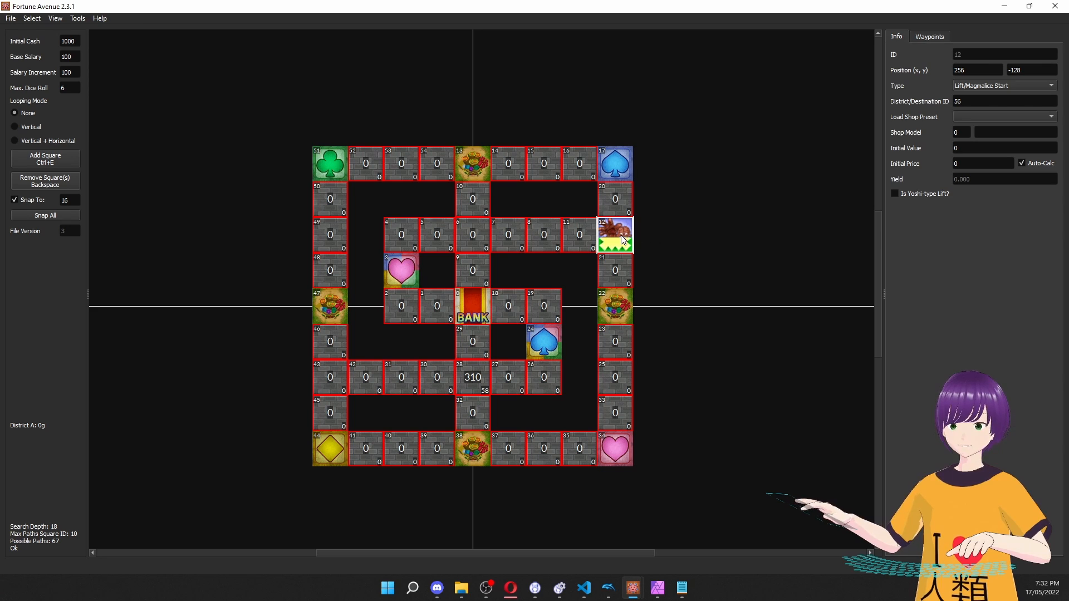
{"action": "left_click", "coordinate": [679, 230]}
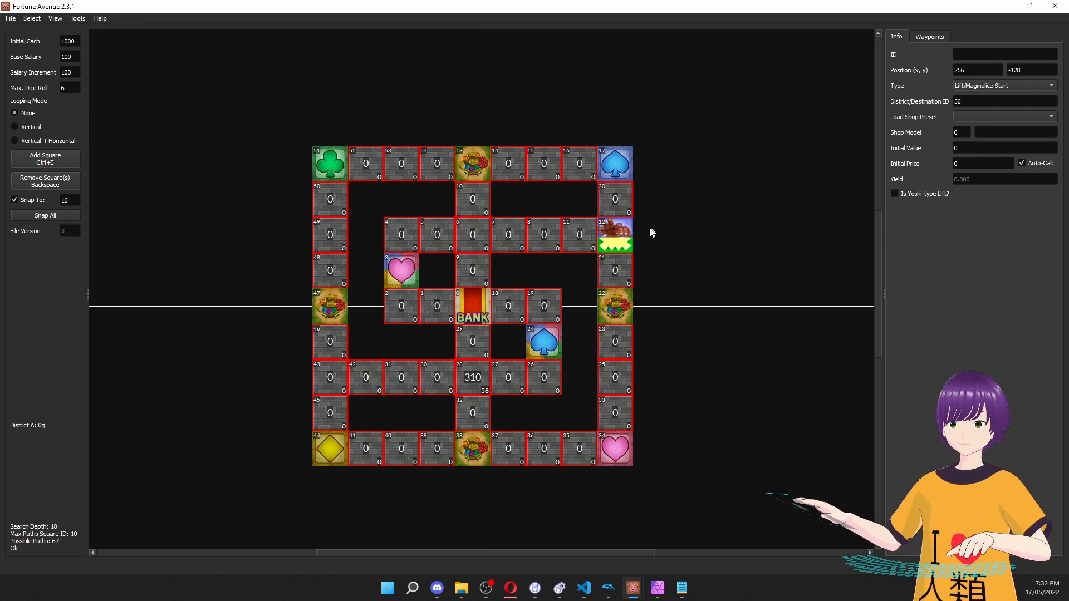
{"action": "left_click", "coordinate": [622, 234]}
{"action": "left_click", "coordinate": [1006, 86]}
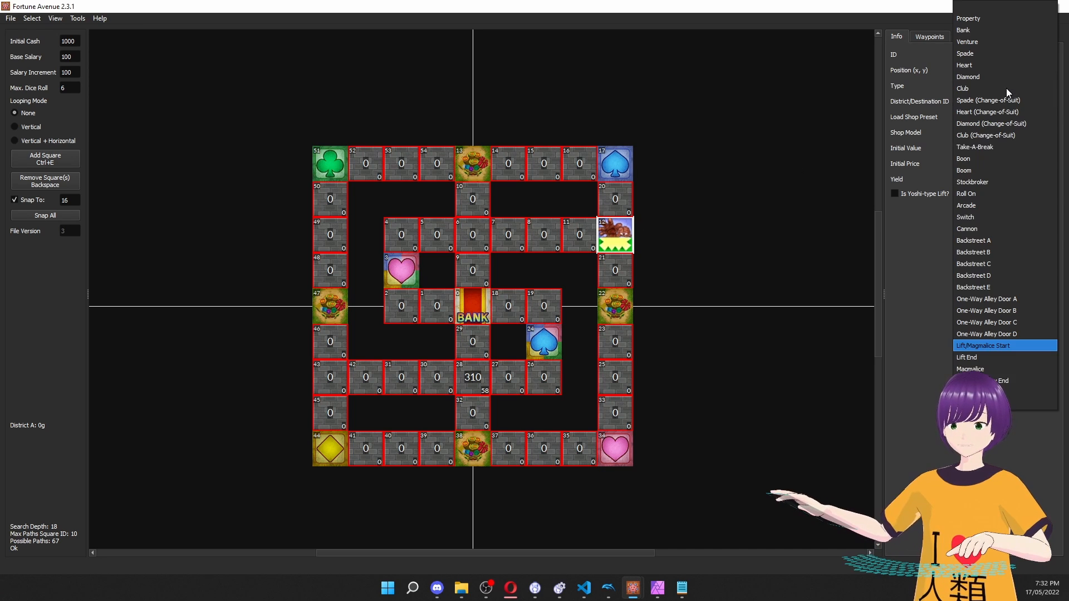
{"action": "left_click", "coordinate": [741, 295]}
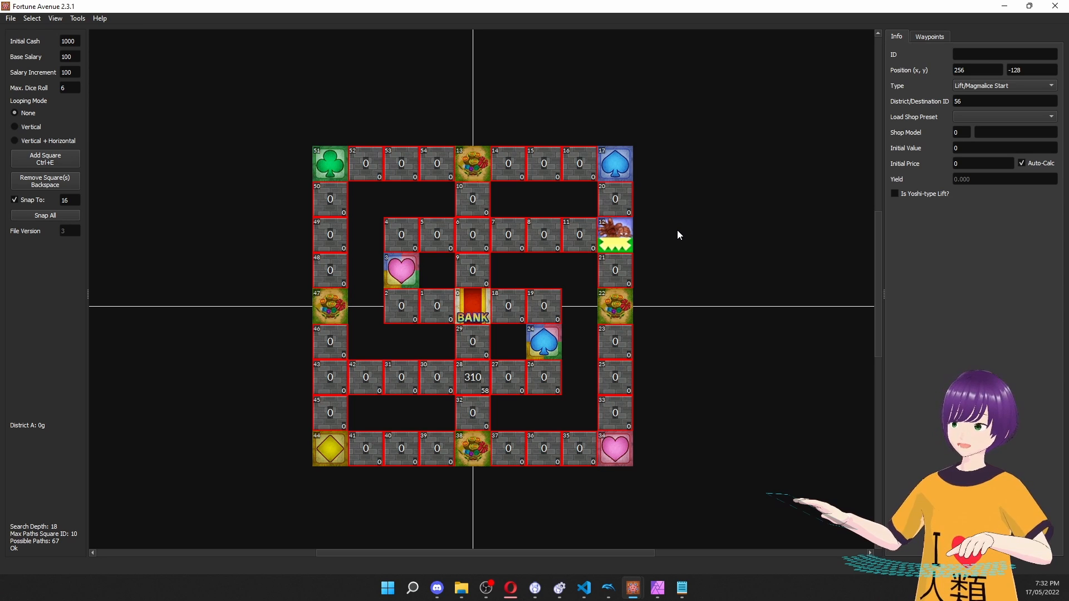
Try the Backstreet A, Cannon and One-Way Alley Door A types on square 12.
{"action": "left_click", "coordinate": [984, 88]}
{"action": "left_click", "coordinate": [980, 246]}
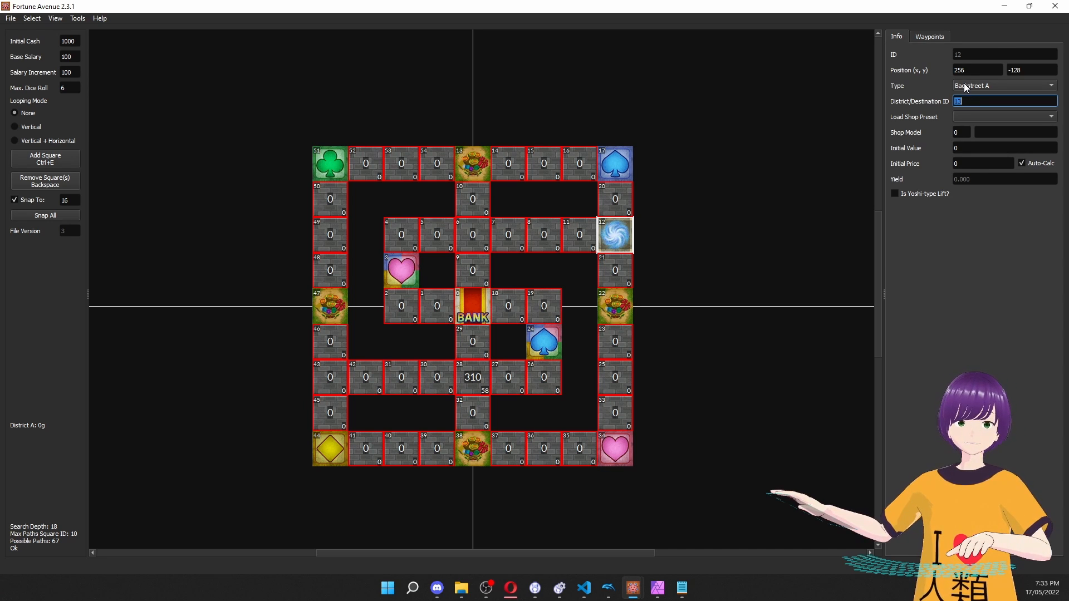
{"action": "left_click", "coordinate": [965, 87]}
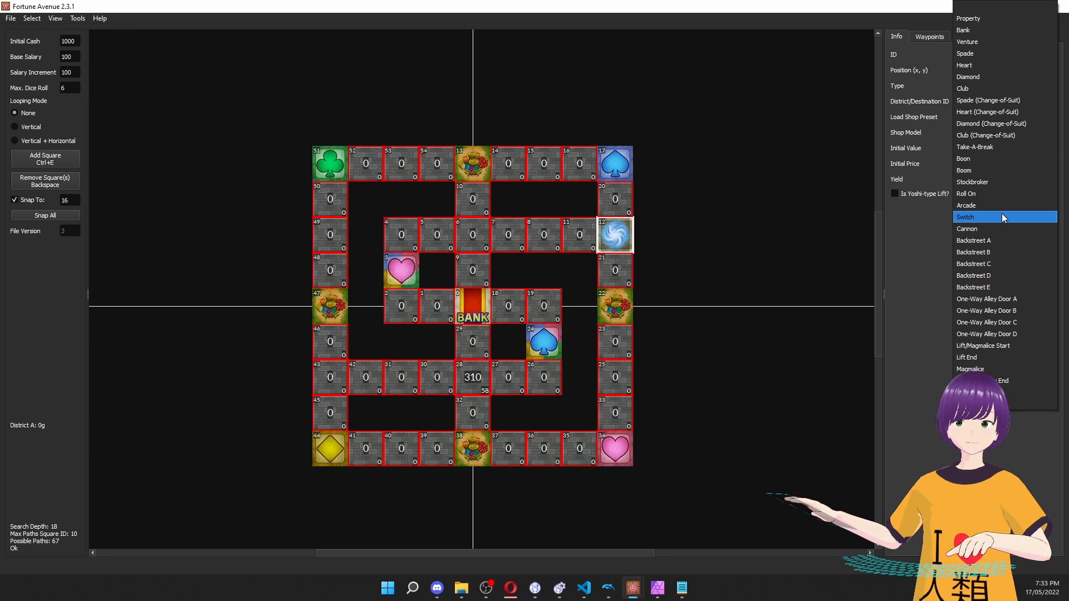
{"action": "left_click", "coordinate": [995, 229]}
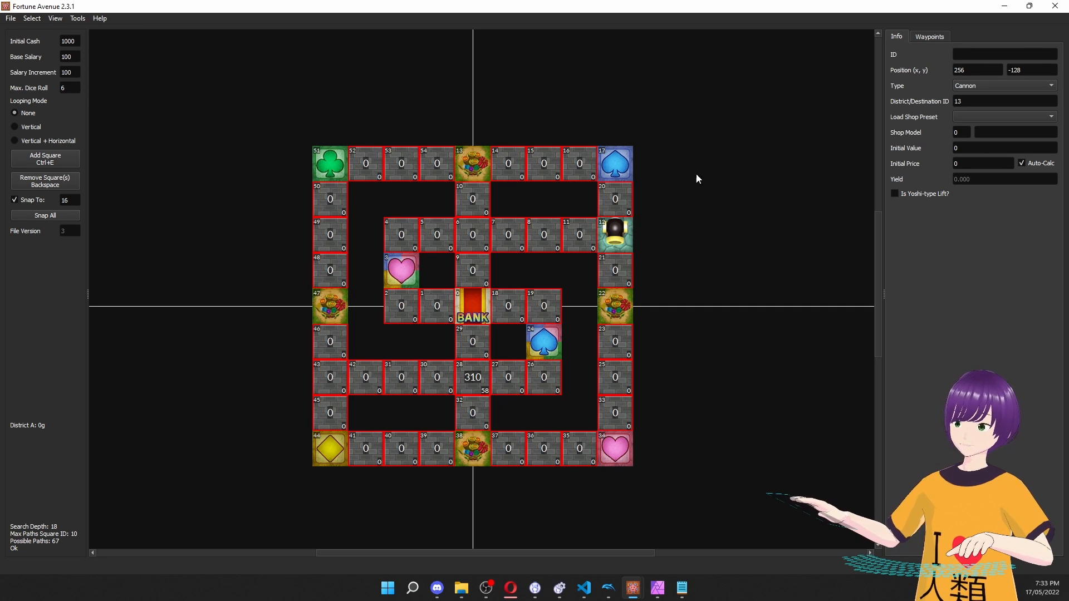
{"action": "left_click", "coordinate": [971, 87]}
{"action": "left_click", "coordinate": [971, 298]}
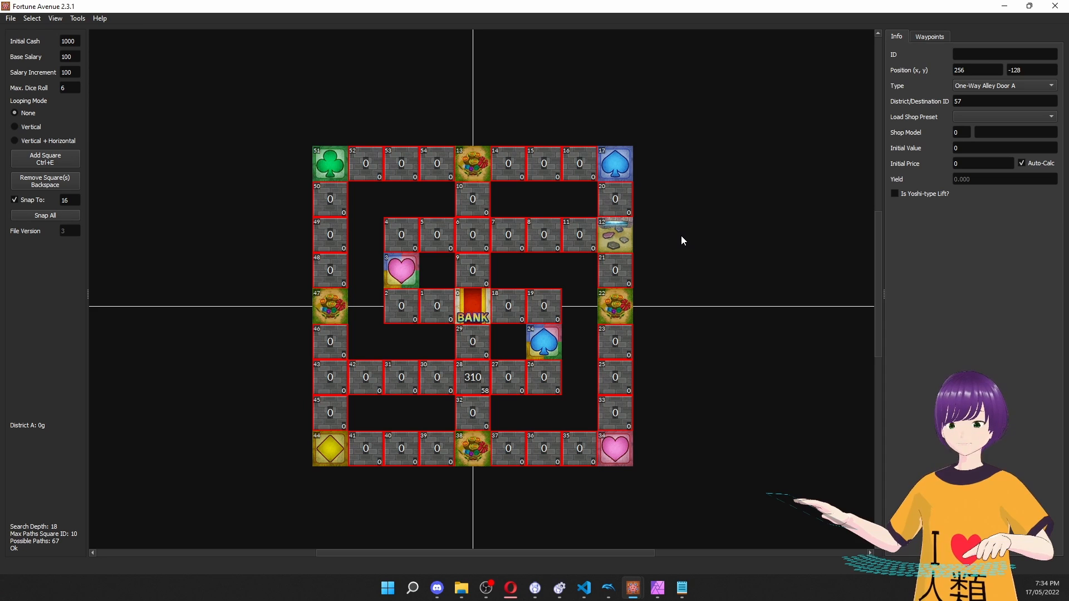
Return square 12 to the Property type.
{"action": "left_click", "coordinate": [626, 230]}
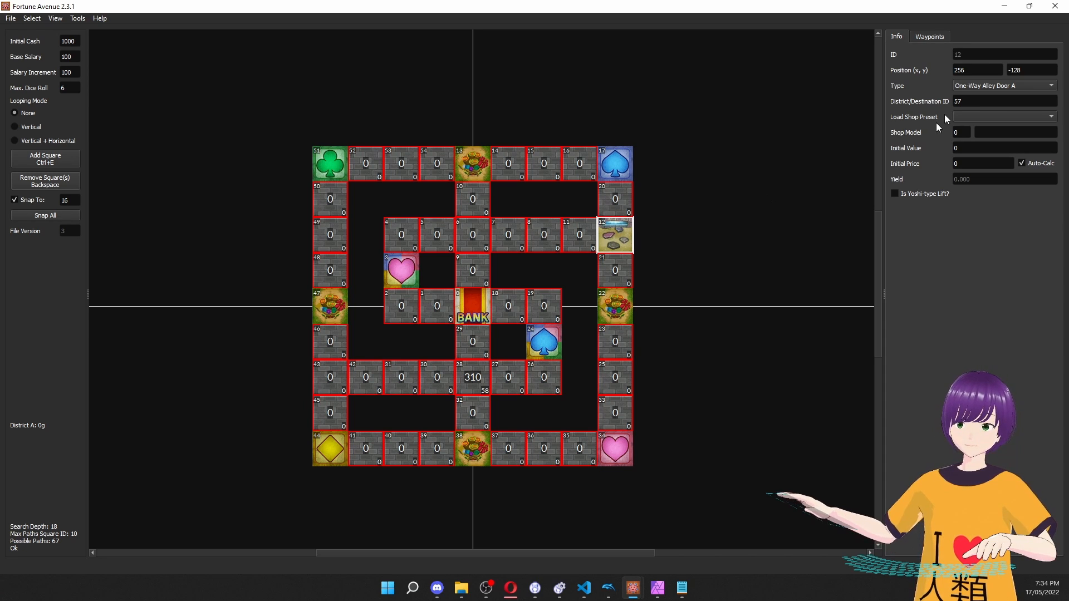
{"action": "left_click", "coordinate": [973, 82]}
{"action": "left_click", "coordinate": [980, 19]}
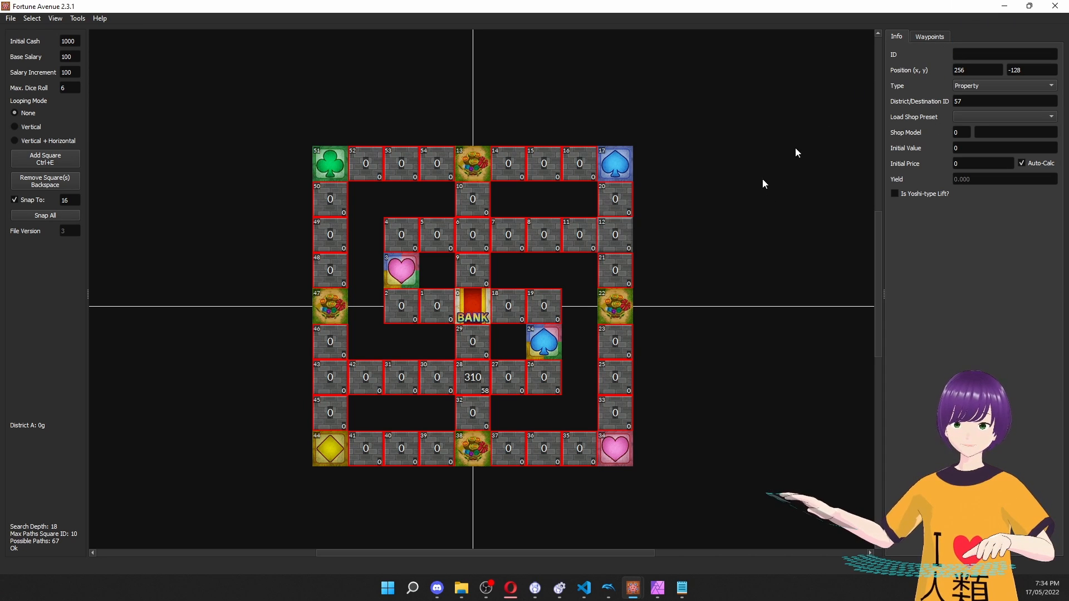
Add a new square and place it directly right of square 12, at position 320, -128.
{"action": "key", "text": "ctrl+e"}
{"action": "left_click_drag", "start_coordinate": [474, 314], "coordinate": [655, 237]}
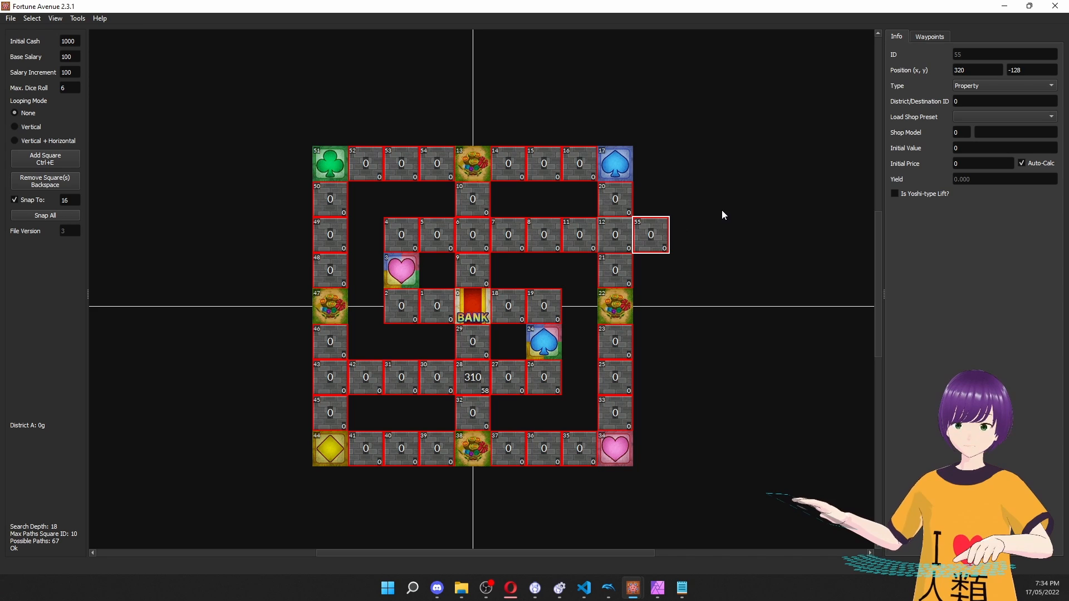
Open the district/destination ID of square 12 for editing.
{"action": "left_click", "coordinate": [609, 241]}
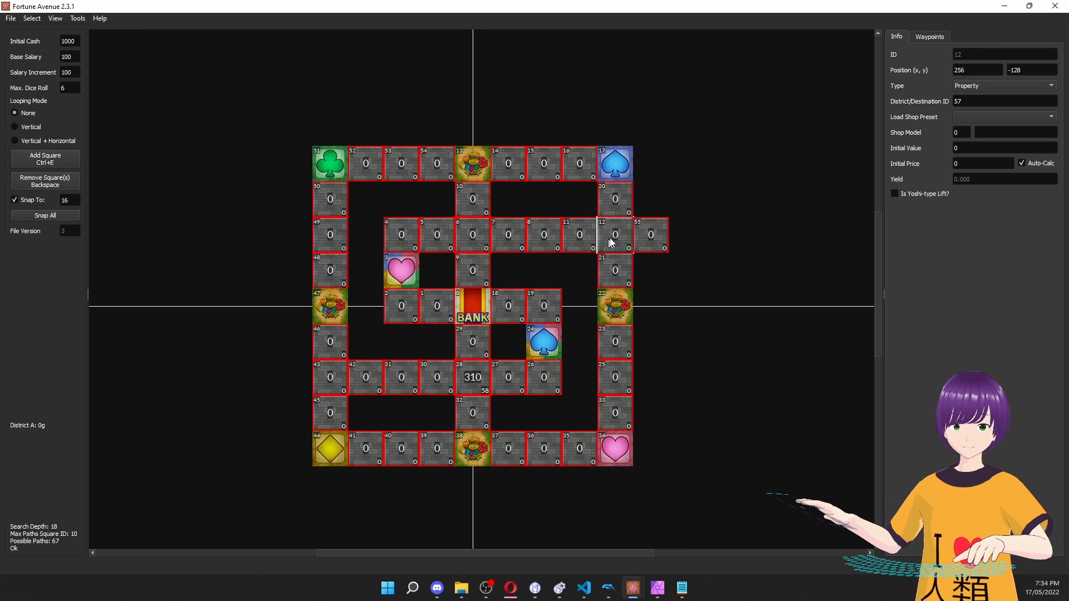
{"action": "left_click", "coordinate": [955, 105]}
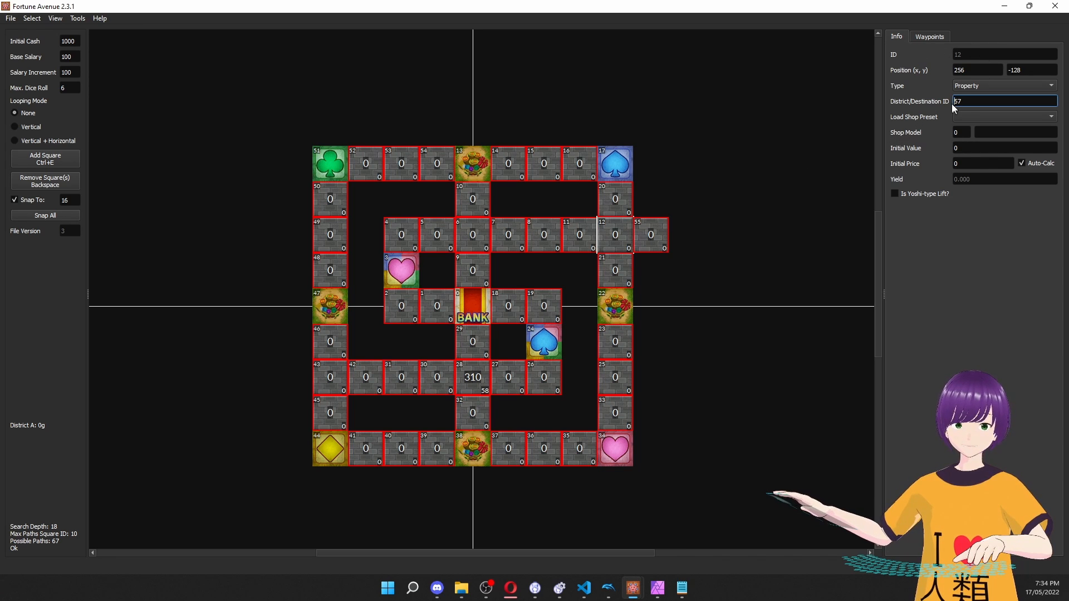
{"action": "left_click", "coordinate": [852, 145]}
{"action": "left_click", "coordinate": [663, 229]}
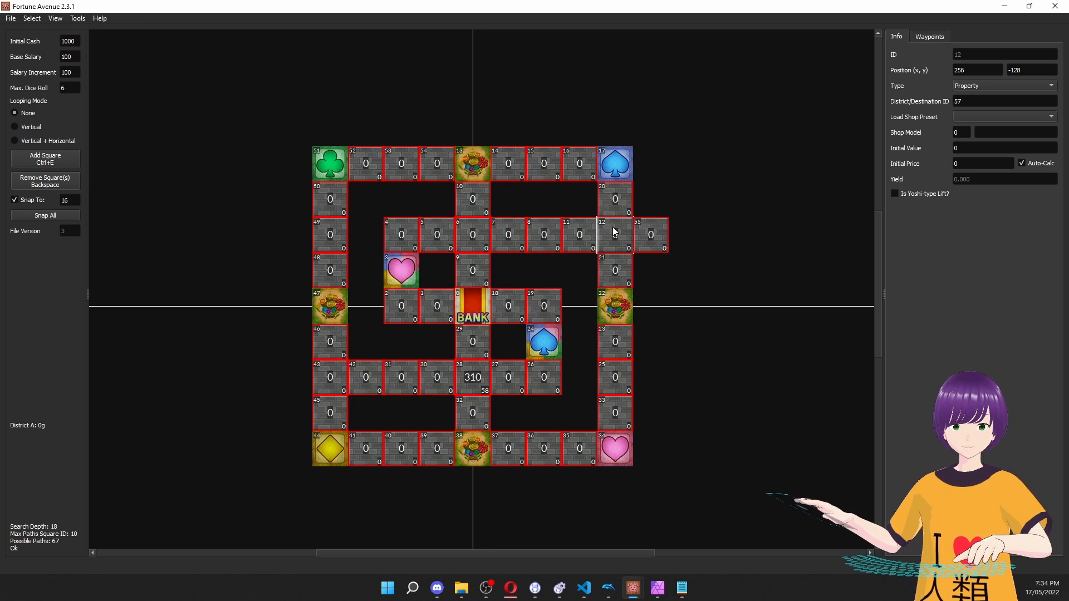
{"action": "left_click", "coordinate": [956, 102]}
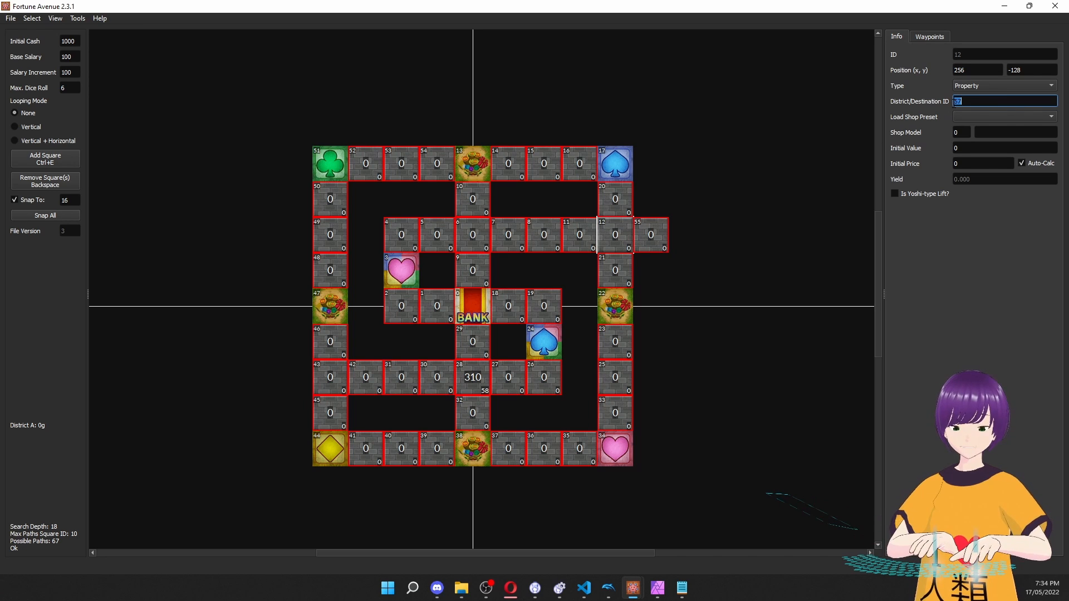
{"action": "left_click", "coordinate": [677, 221]}
Try the Backstreet A type on the new square to the right of square 12.
{"action": "left_click", "coordinate": [652, 234]}
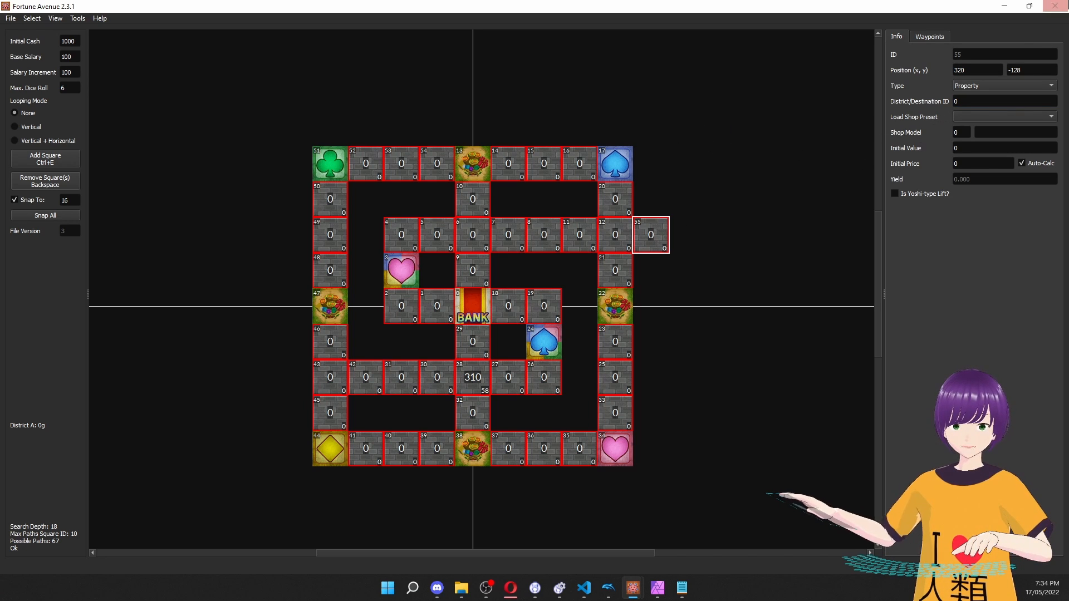
{"action": "left_click", "coordinate": [984, 85]}
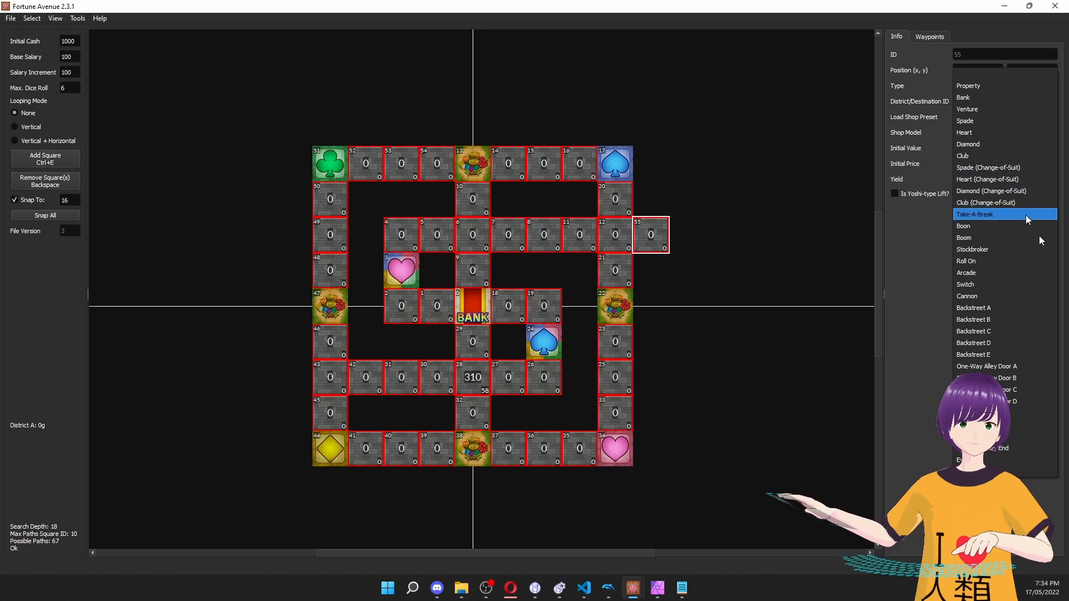
{"action": "left_click", "coordinate": [984, 310]}
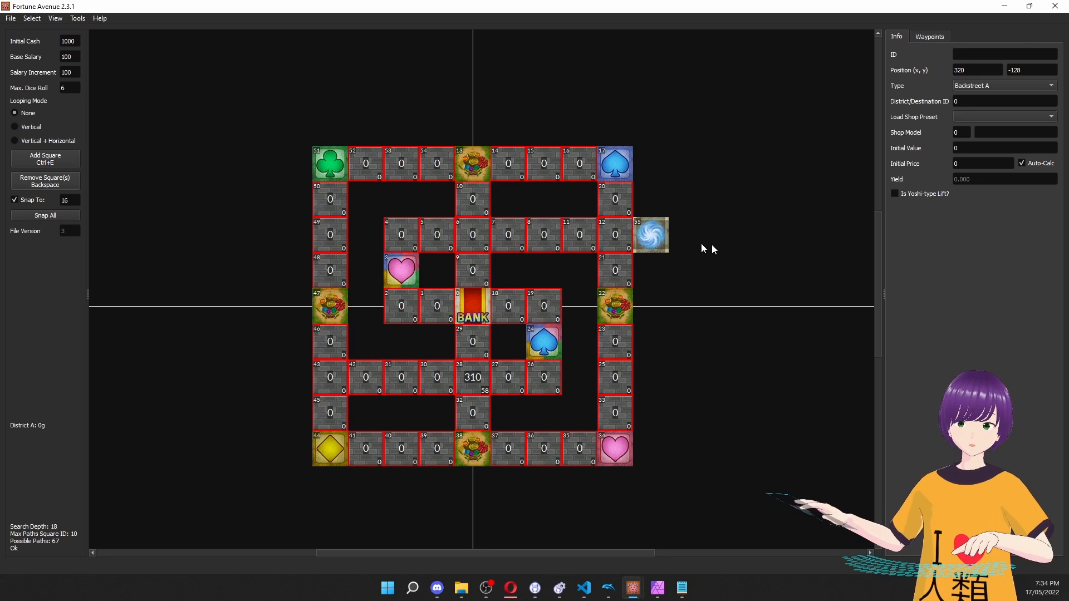
Set the square to the right of square 12 to the One-Way Alley Door A type.
{"action": "left_click", "coordinate": [651, 237]}
{"action": "left_click", "coordinate": [978, 87]}
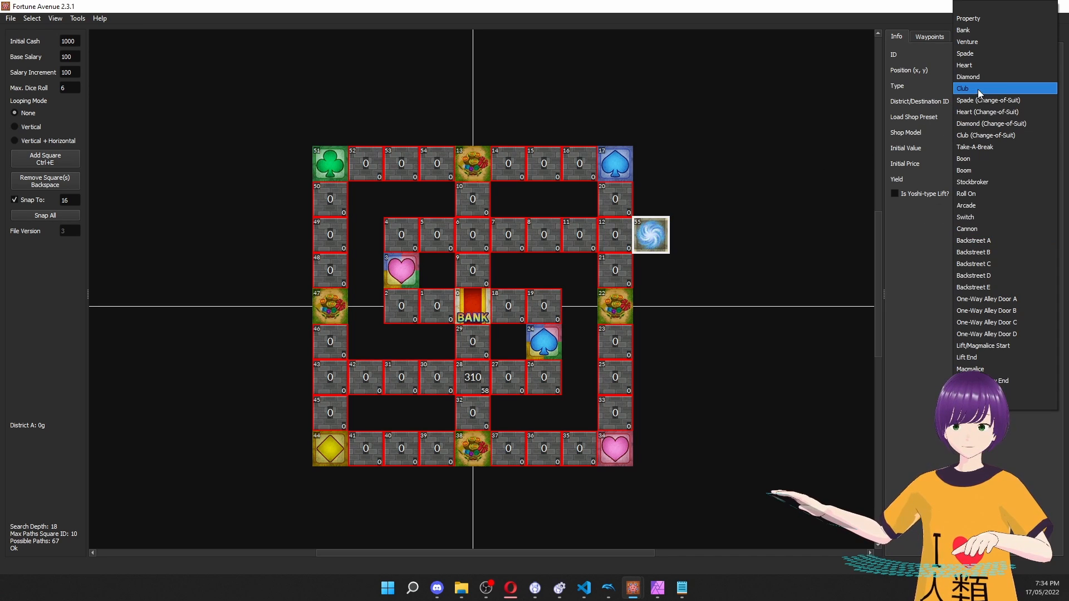
{"action": "left_click", "coordinate": [1009, 299]}
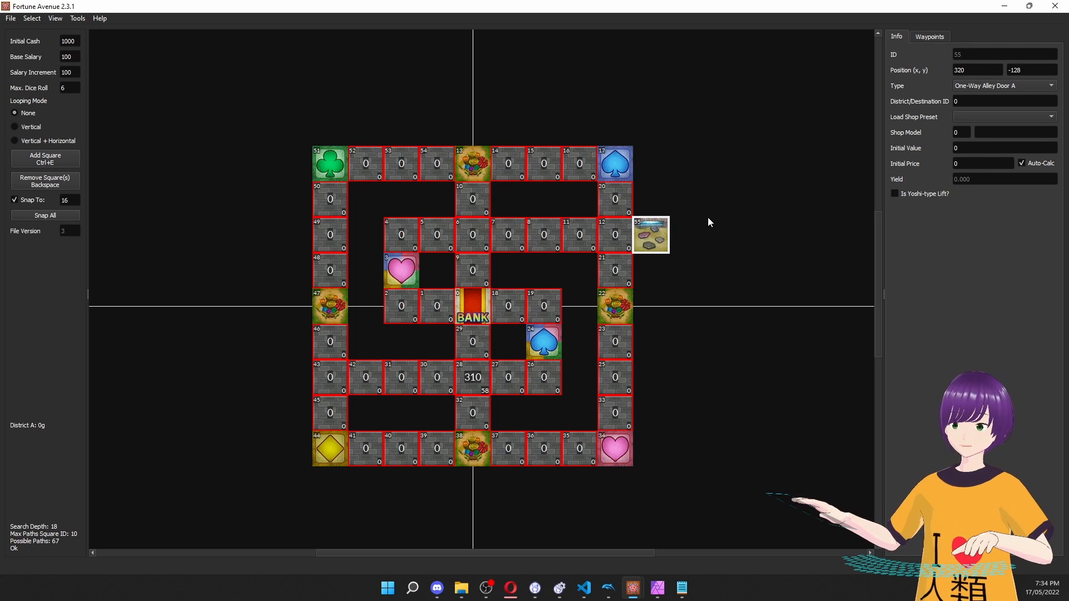
Add a square directly left of square 49, at position -320, -128, and set its type to One-Way Alley Door A.
{"action": "key", "text": "ctrl+e"}
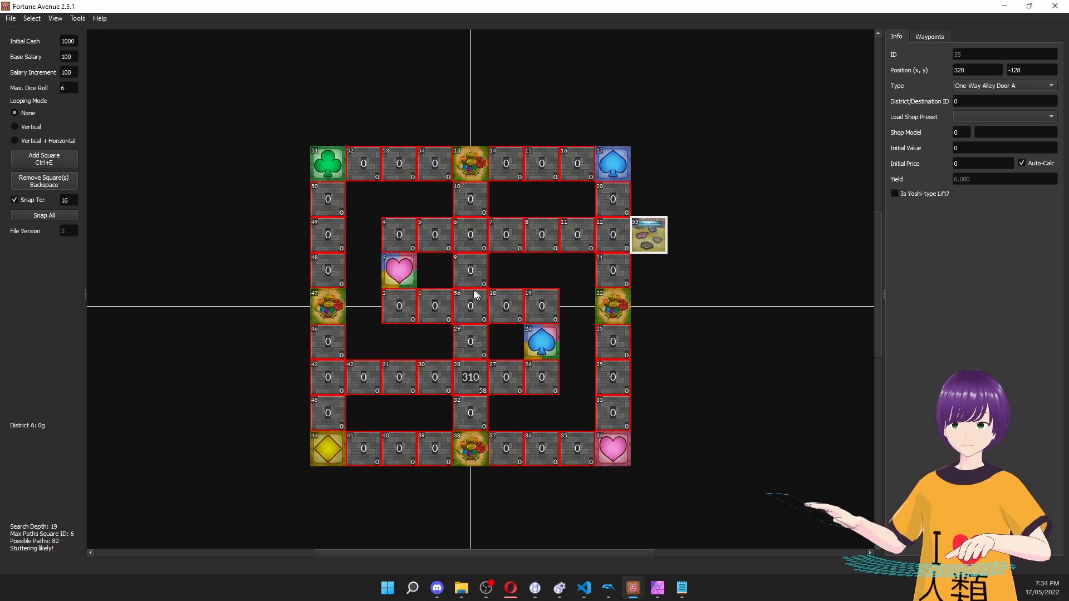
{"action": "left_click_drag", "start_coordinate": [317, 214], "coordinate": [288, 229]}
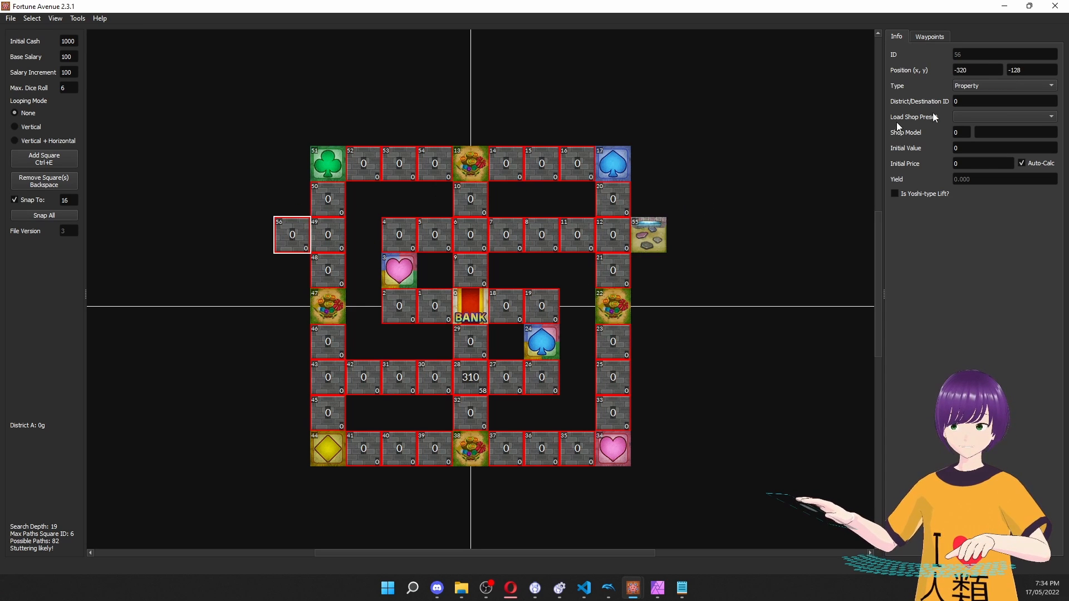
{"action": "left_click", "coordinate": [980, 85]}
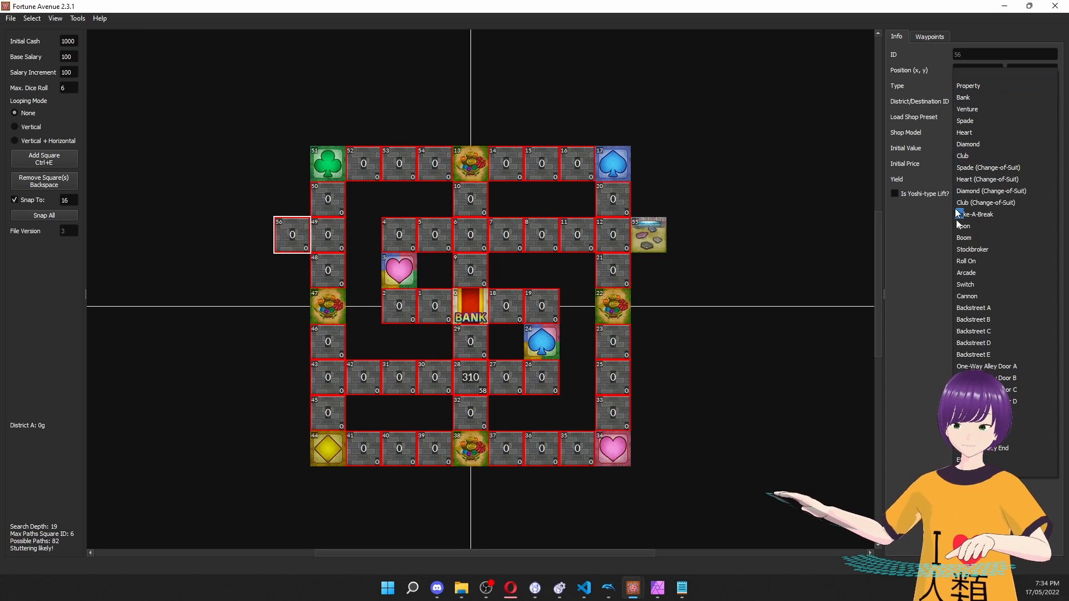
{"action": "left_click", "coordinate": [989, 357]}
Add 55 as the third destination of waypoints 1, 2 and 3 on square 12.
{"action": "left_click", "coordinate": [772, 225]}
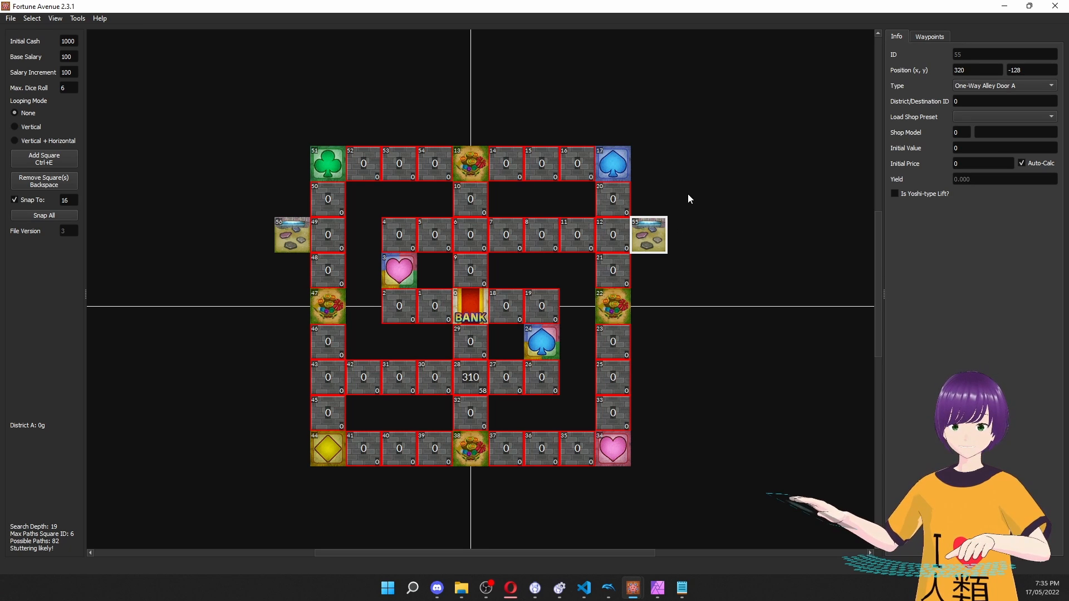
{"action": "left_click", "coordinate": [926, 37]}
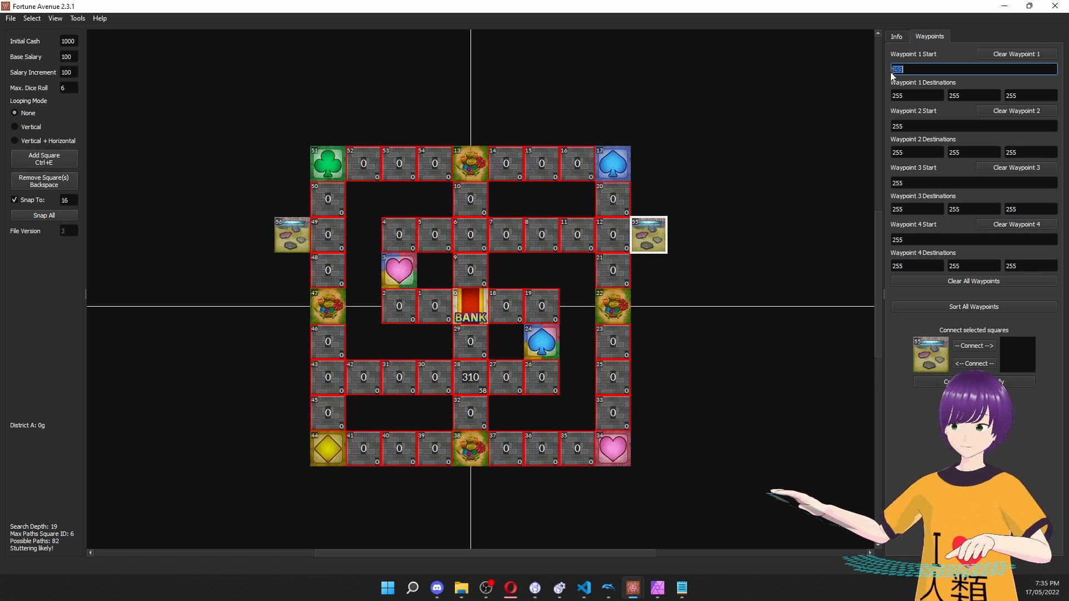
{"action": "left_click", "coordinate": [597, 239]}
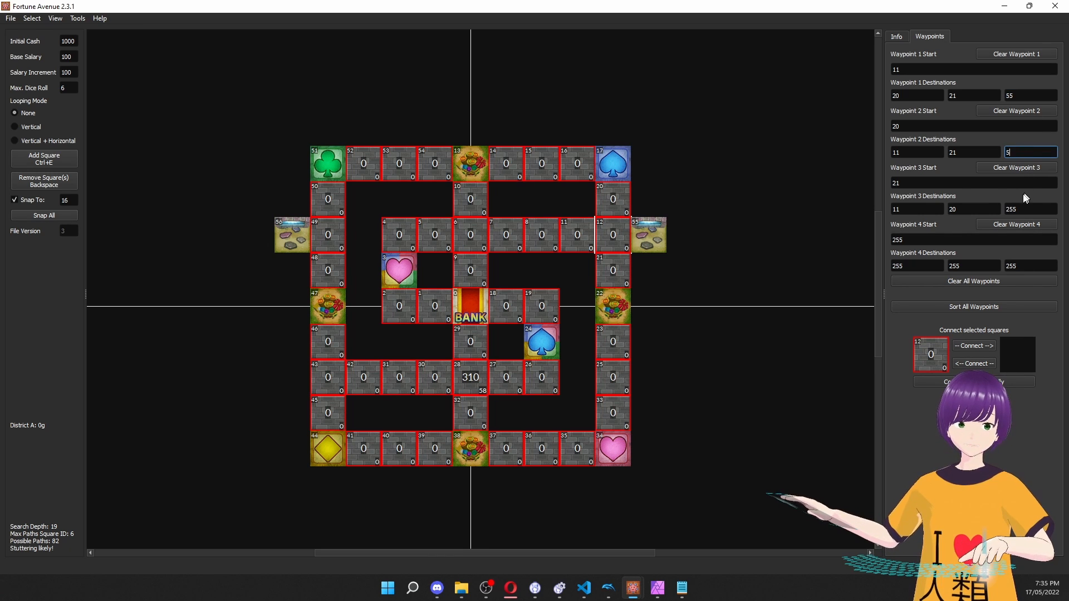
{"action": "double_click", "coordinate": [1022, 209]}
{"action": "type", "text": "55"}
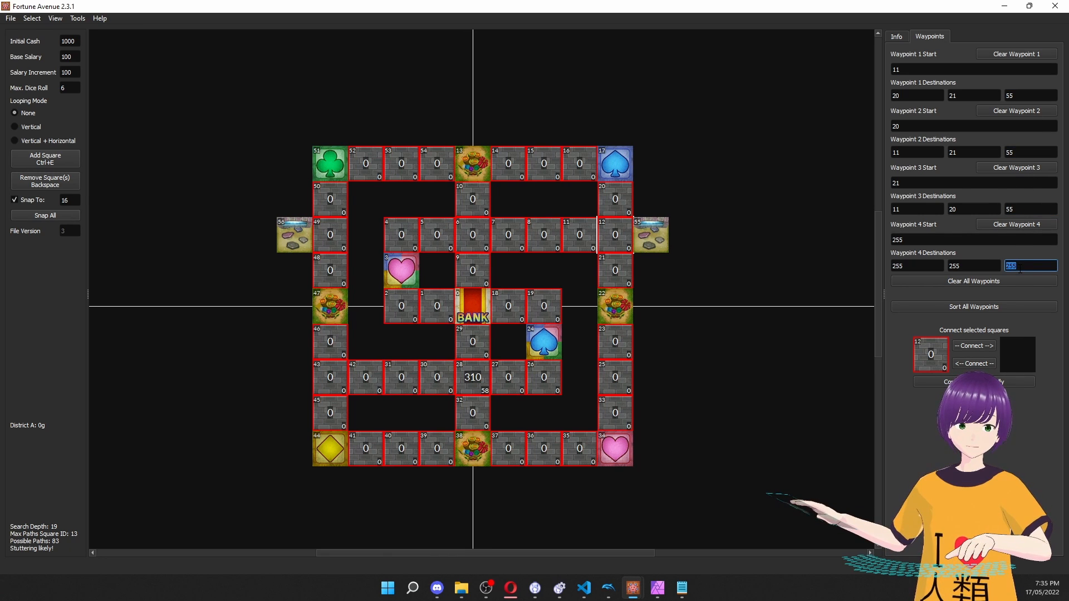
Set square 12's waypoint 4 to start from 55, with 20 and 11 as its first two destinations.
{"action": "left_click", "coordinate": [787, 218]}
{"action": "left_click", "coordinate": [604, 230]}
{"action": "left_click", "coordinate": [693, 237]}
{"action": "left_click", "coordinate": [621, 228]}
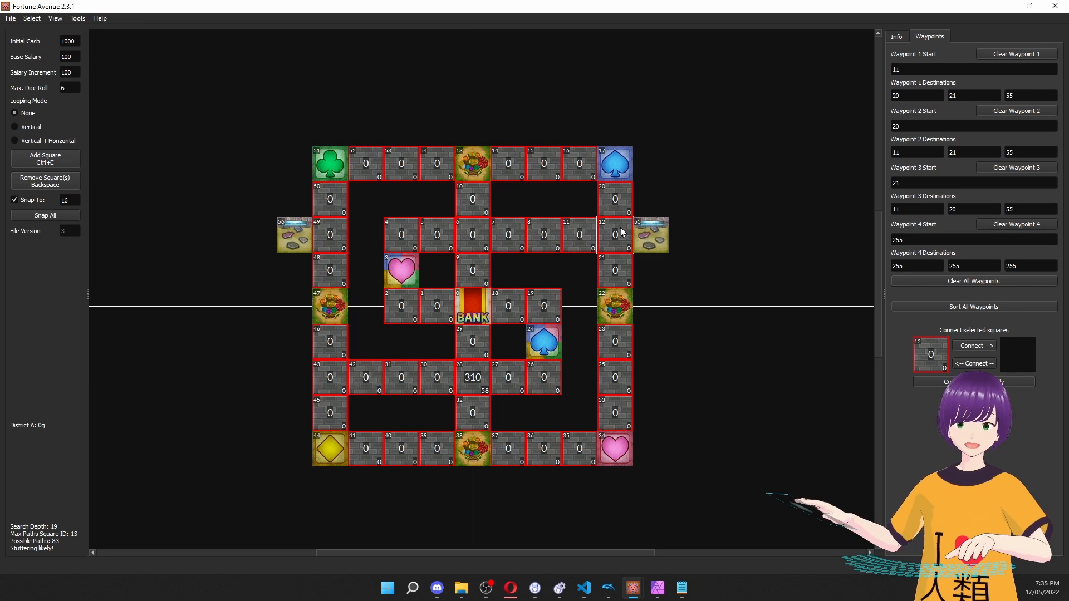
{"action": "double_click", "coordinate": [913, 240]}
{"action": "double_click", "coordinate": [908, 265]}
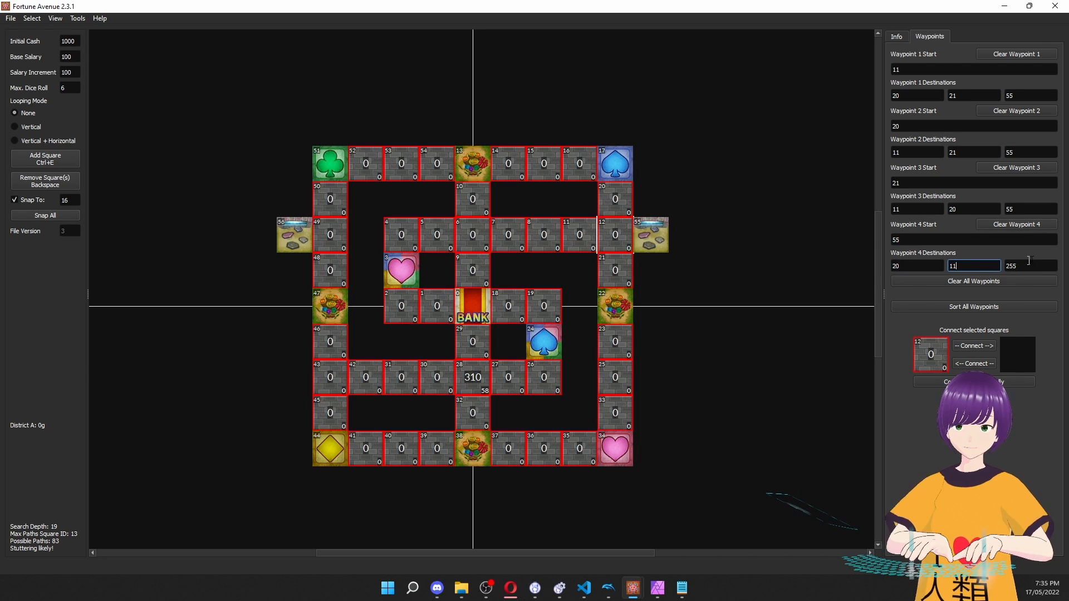
On alley square 55, set waypoint 1 to start 12 with destination 56, and set waypoint 2's start to 56.
{"action": "left_click", "coordinate": [657, 233]}
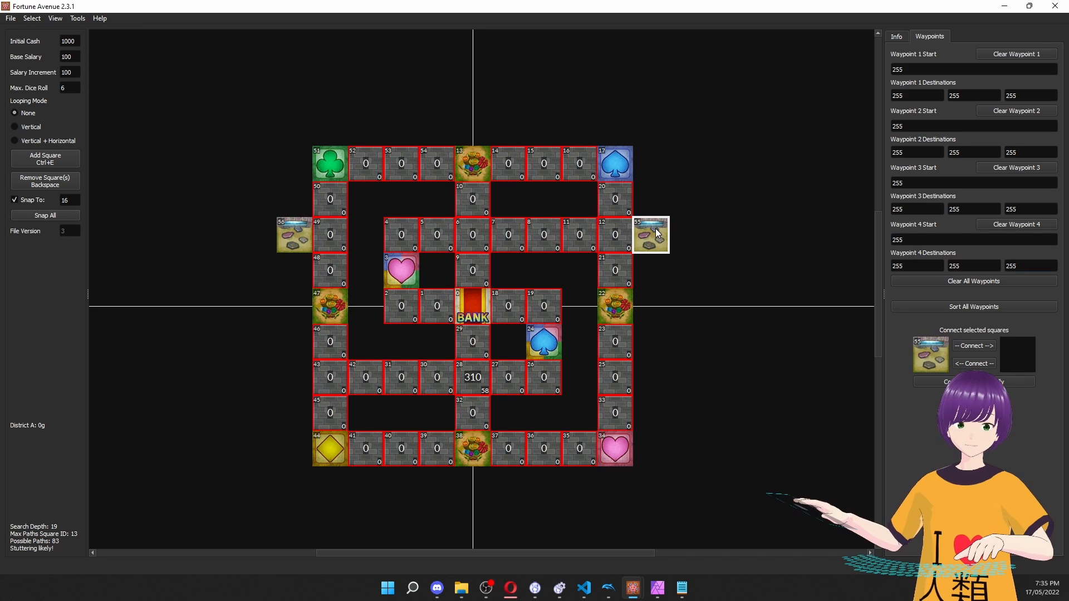
{"action": "left_click", "coordinate": [912, 92]}
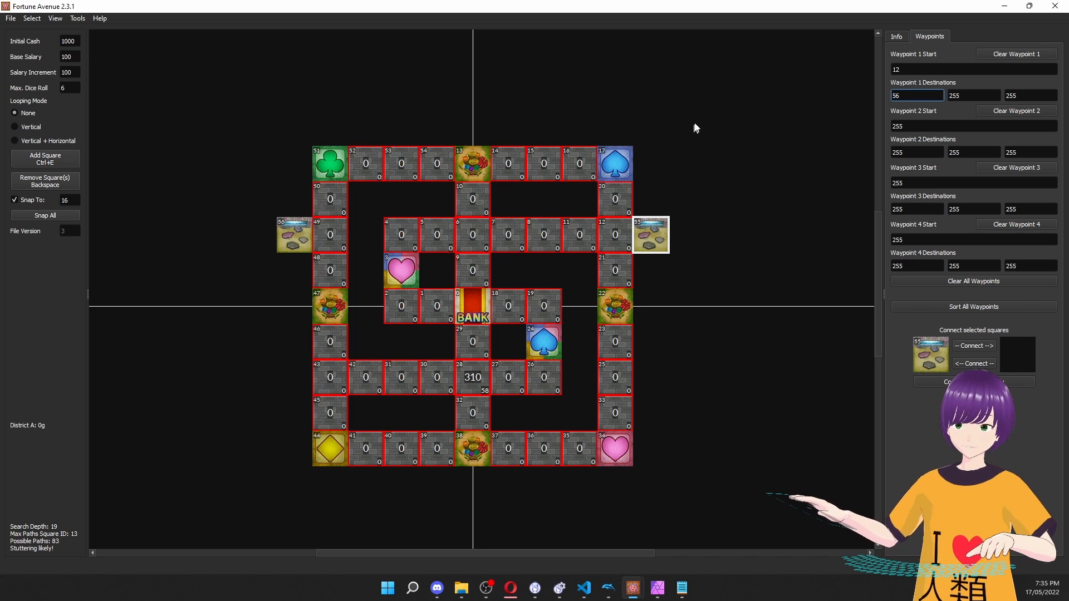
{"action": "left_click", "coordinate": [920, 125]}
{"action": "left_click", "coordinate": [916, 155]}
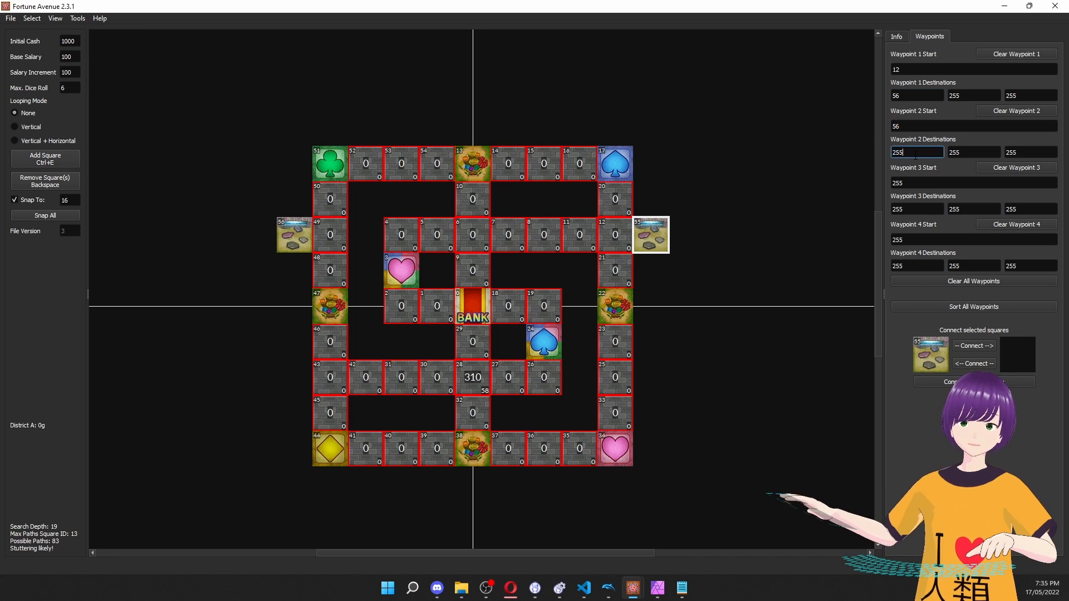
On alley square 56, set waypoint 1 to start 55 with destination 49, and waypoint 2 to start 49 with destination 55.
{"action": "left_click", "coordinate": [293, 235]}
{"action": "double_click", "coordinate": [908, 69]}
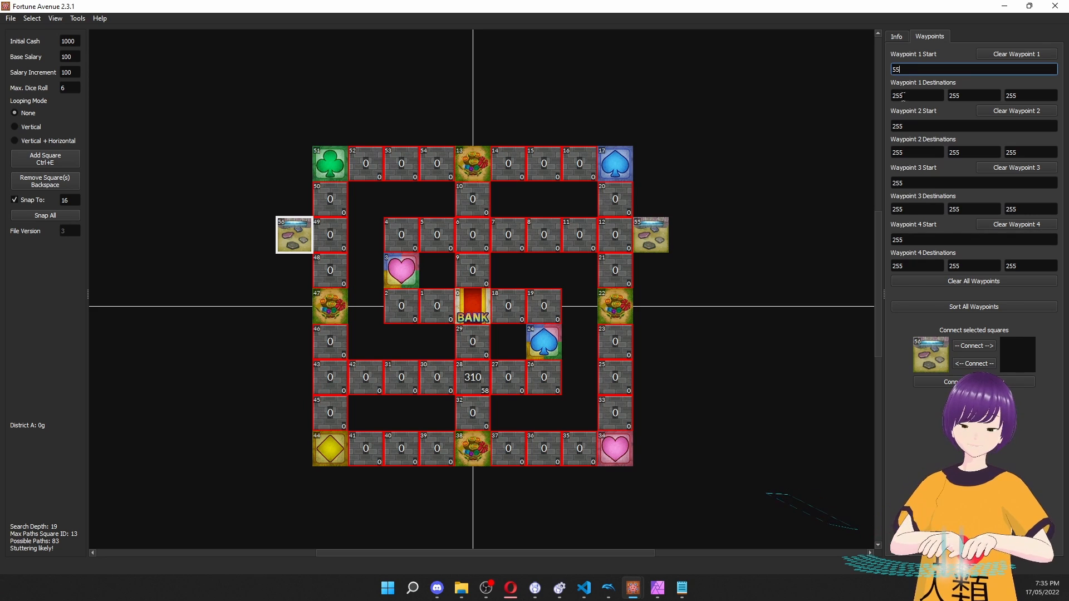
{"action": "double_click", "coordinate": [903, 96]}
{"action": "type", "text": "49"}
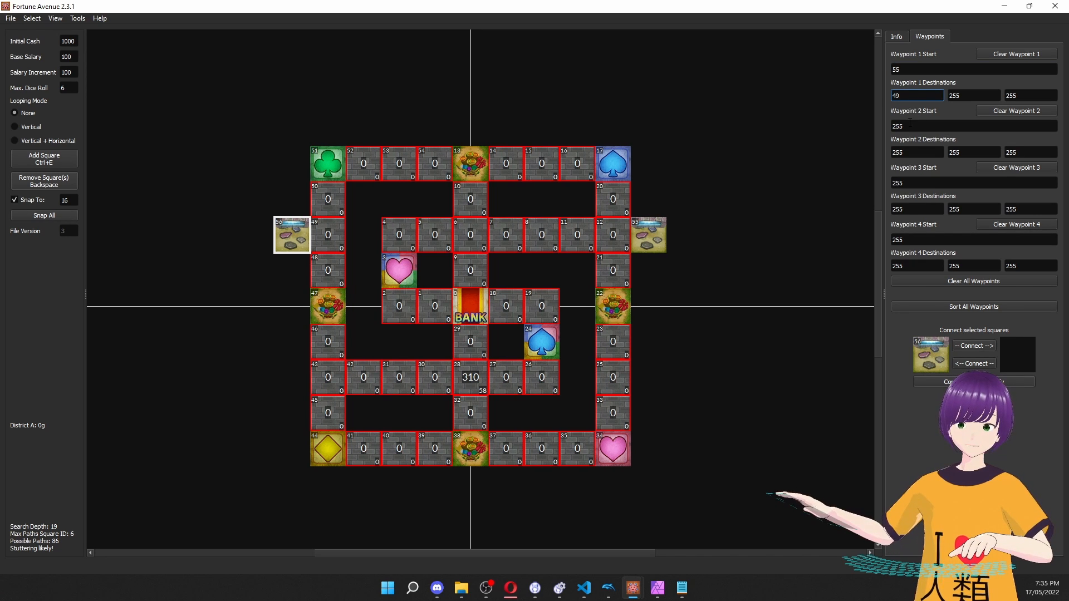
{"action": "double_click", "coordinate": [909, 123]}
{"action": "double_click", "coordinate": [910, 152]}
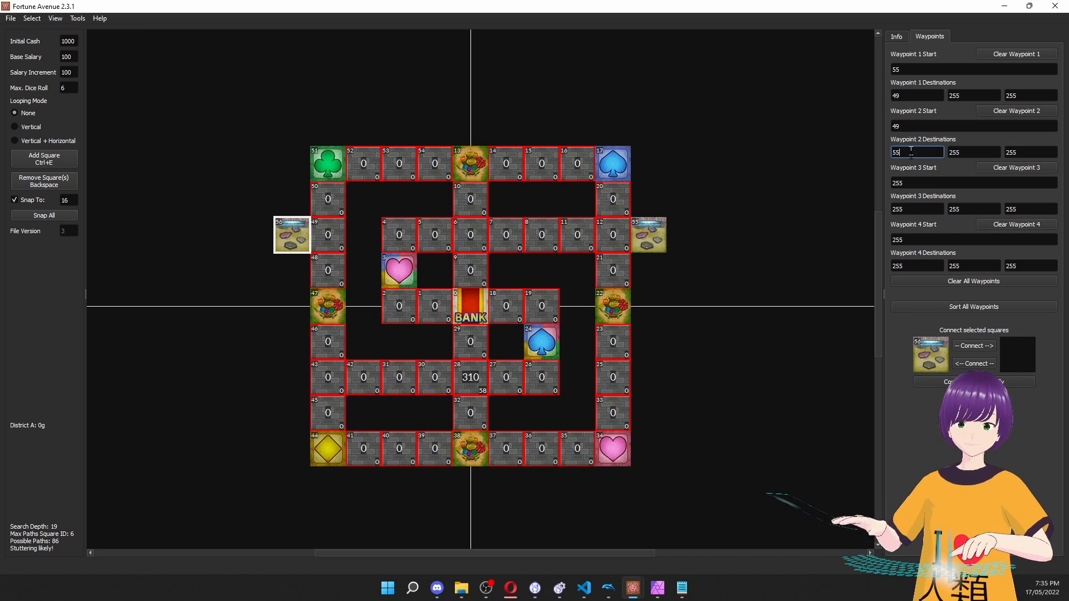
On square 49, add destination 56 to waypoints 1 and 2, and set waypoint 3 to start 56 with destinations 50 and 48.
{"action": "left_click", "coordinate": [340, 227]}
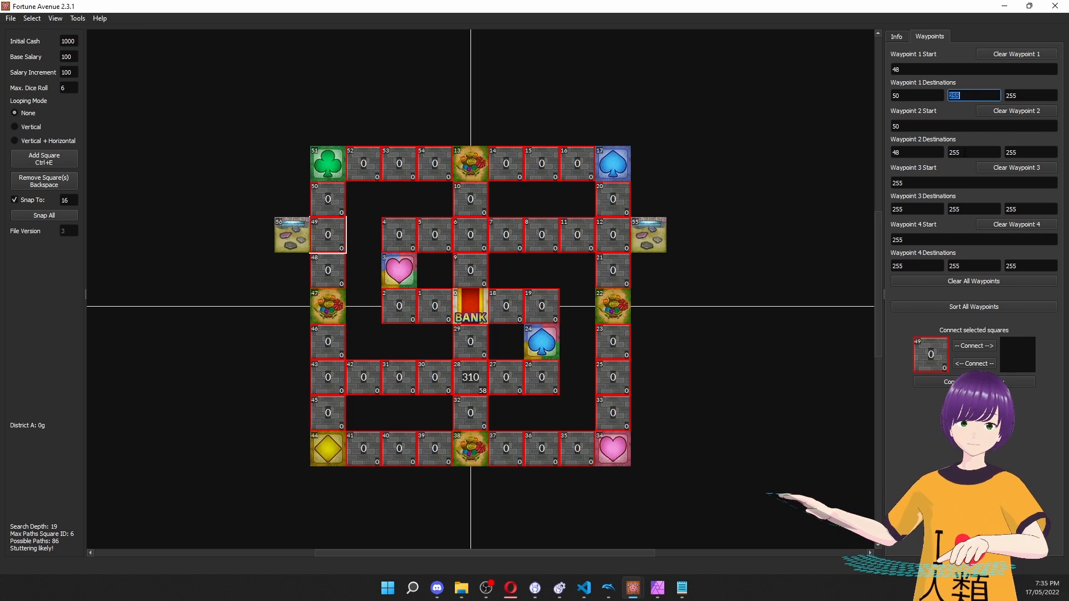
{"action": "type", "text": "56"}
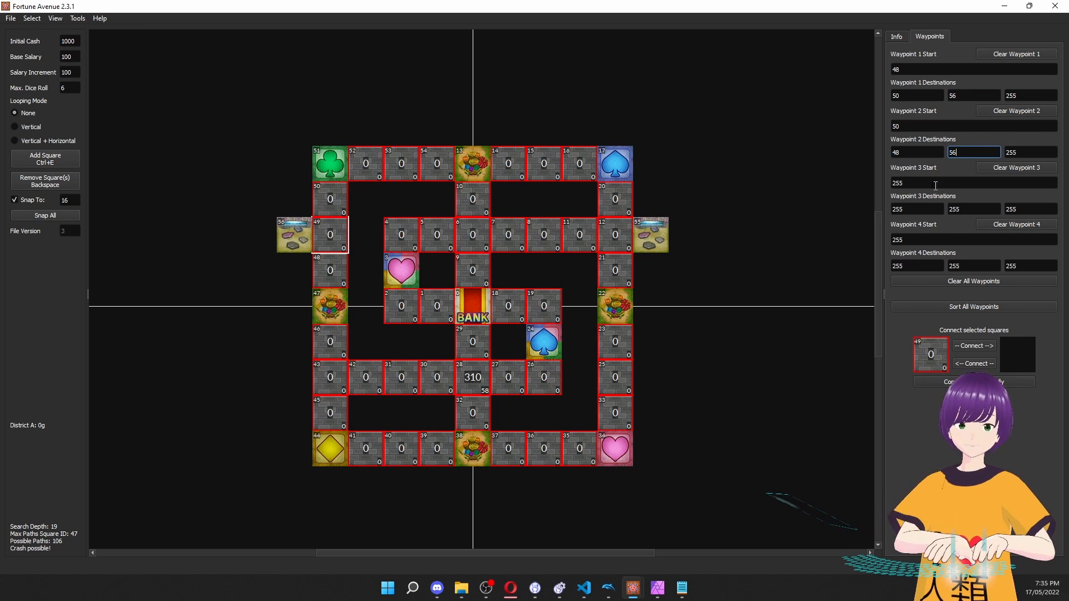
{"action": "double_click", "coordinate": [936, 185]}
{"action": "type", "text": "56"}
{"action": "double_click", "coordinate": [911, 207]}
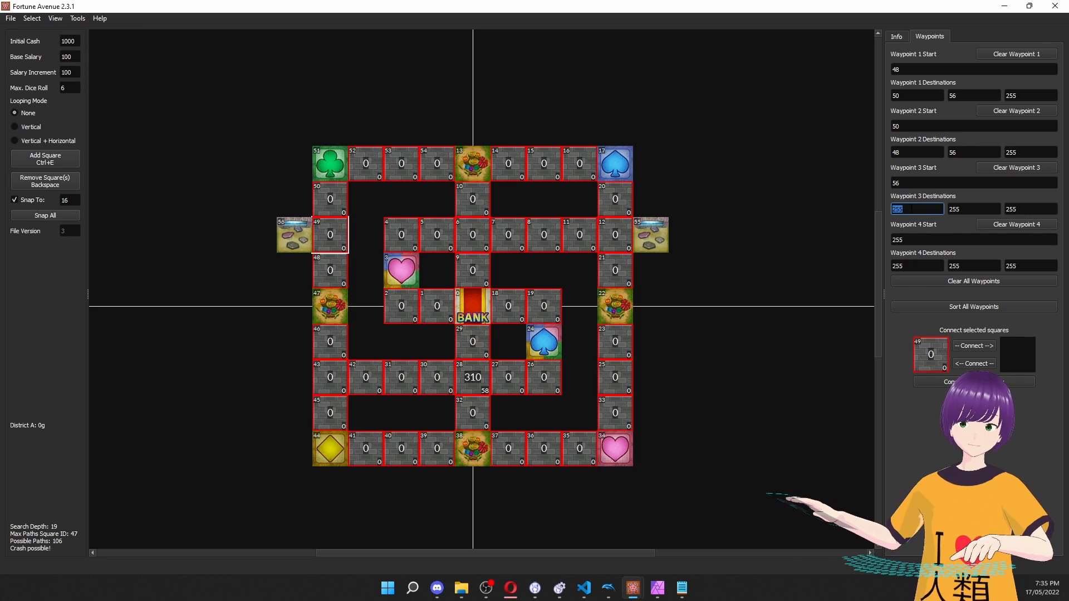
{"action": "type", "text": "48"}
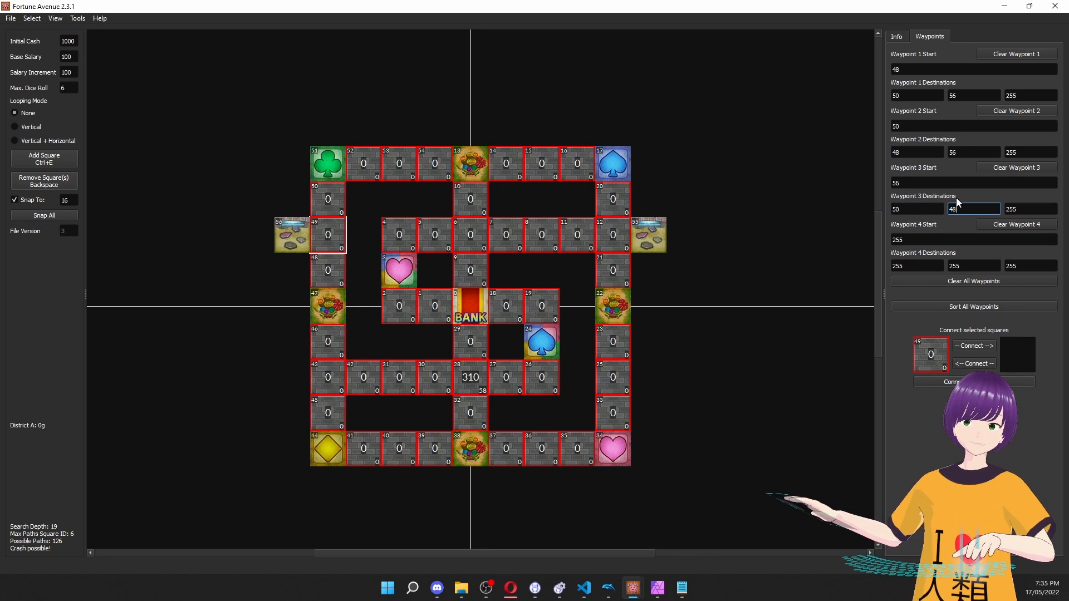
{"action": "left_click", "coordinate": [747, 150]}
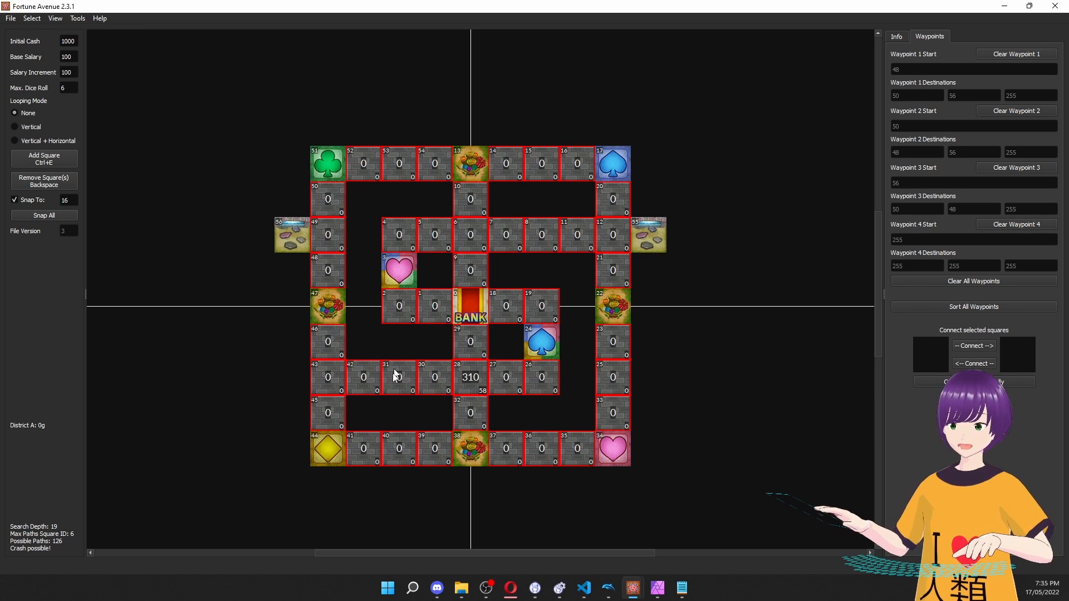
Walk the paired selection square by square around the board from squares 44 and 45 to check the waypoint connections.
{"action": "left_click", "coordinate": [321, 444]}
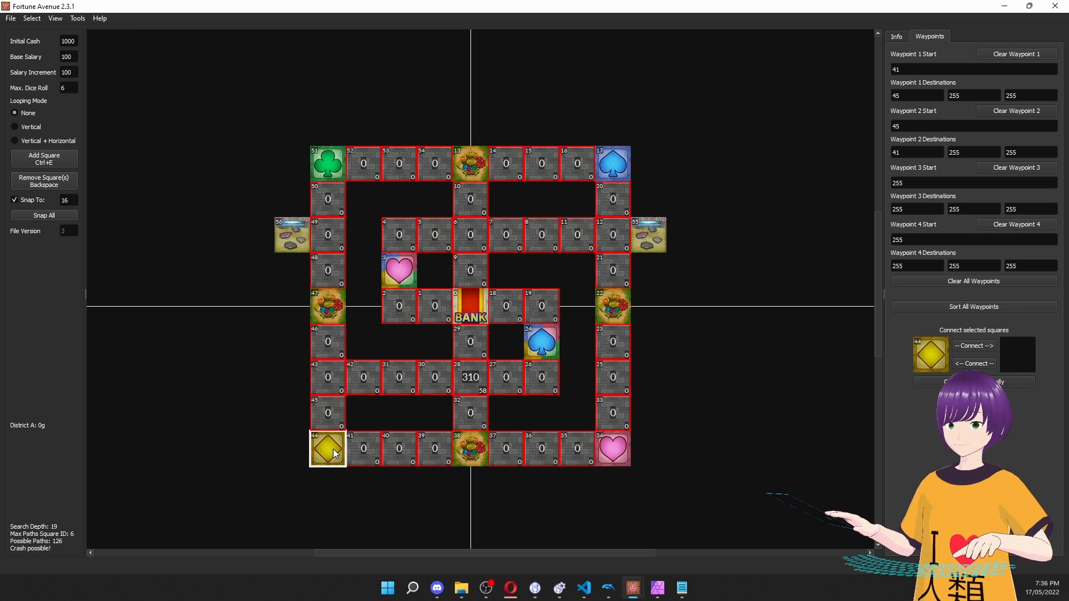
{"action": "left_click", "coordinate": [325, 413], "text": "ctrl"}
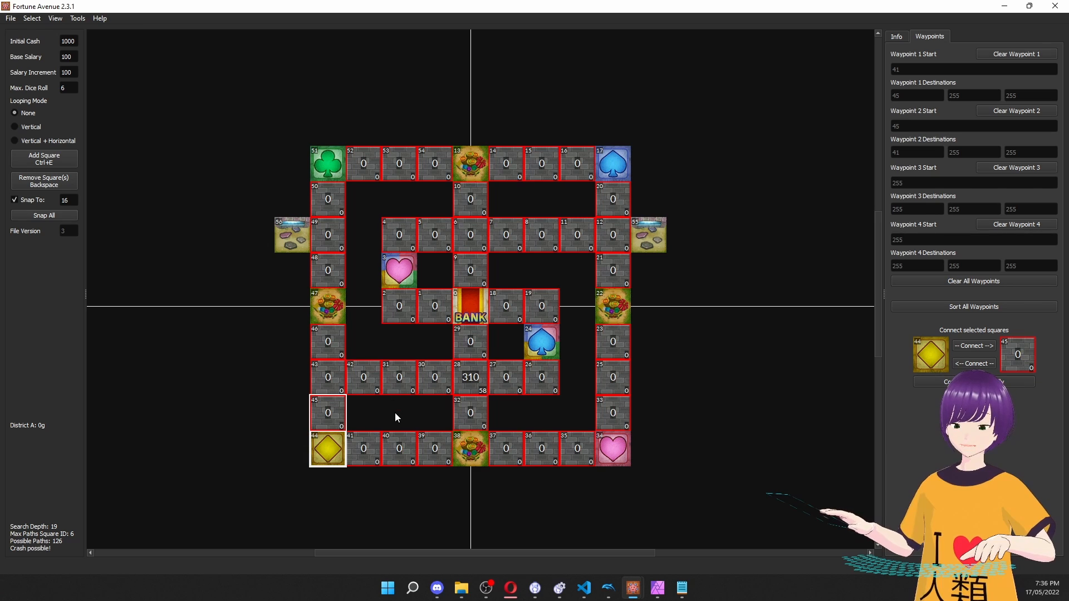
{"action": "key", "text": "ctrl+z"}
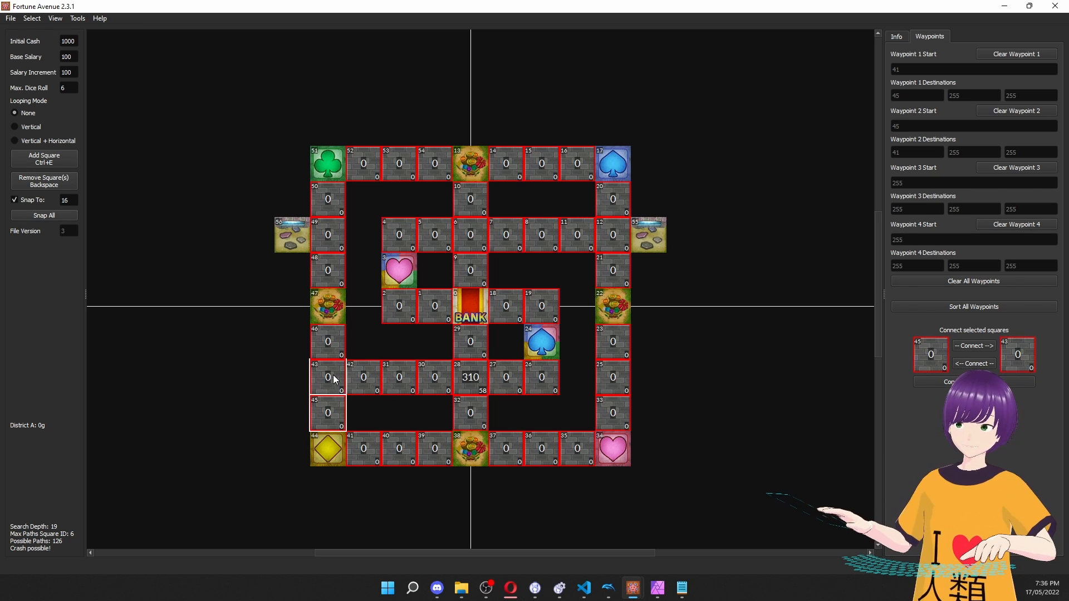
{"action": "key", "text": "ctrl+z"}
{"action": "key", "text": "ctrl+z"}
{"action": "key", "text": "ctrl+z"}
{"action": "key", "text": "ctrl+z"}
{"action": "key", "text": "ctrl+z"}
{"action": "key", "text": "ctrl+z"}
{"action": "key", "text": "ctrl+z"}
{"action": "key", "text": "ctrl+z"}
{"action": "key", "text": "ctrl+z"}
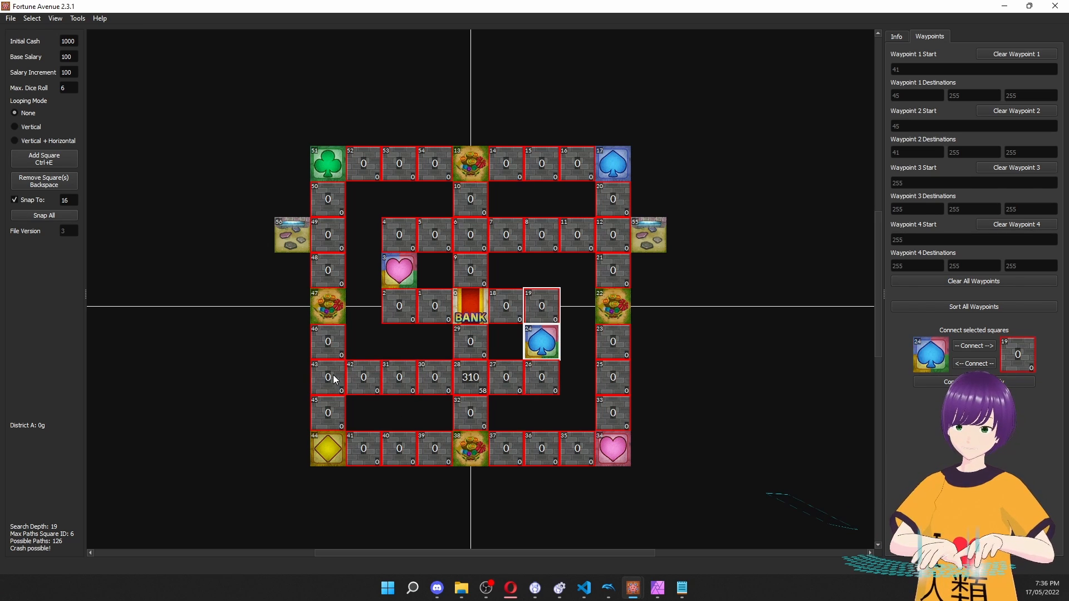
{"action": "key", "text": "ctrl+z"}
{"action": "key", "text": "ctrl+z"}
{"action": "key", "text": "ctrl+z"}
{"action": "key", "text": "ctrl+z"}
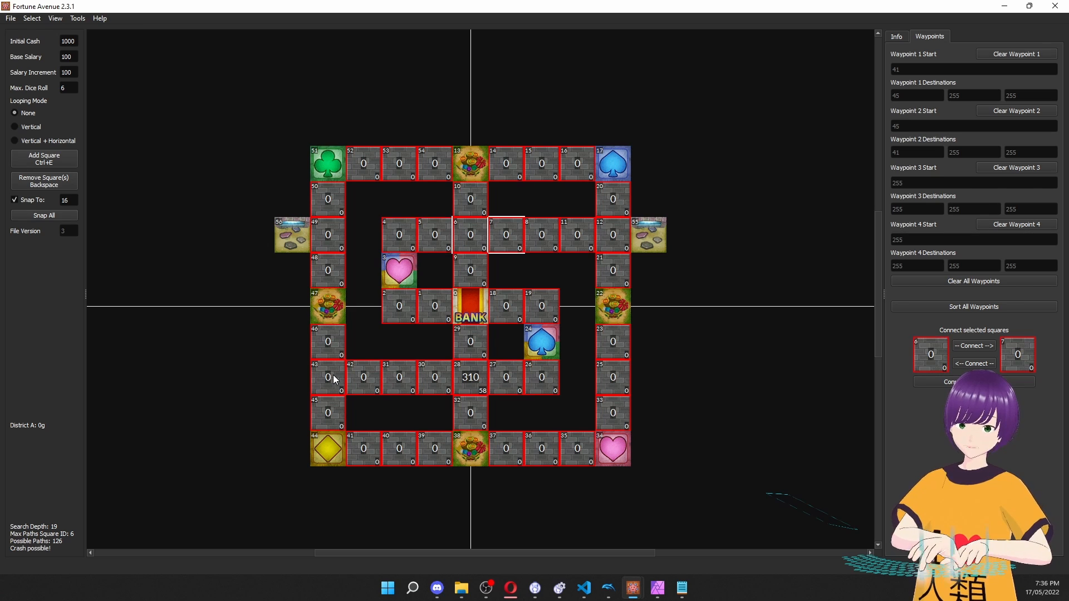
{"action": "key", "text": "ctrl+z"}
{"action": "key", "text": "ctrl+z"}
{"action": "key", "text": "ctrl+z"}
{"action": "key", "text": "ctrl+z"}
{"action": "key", "text": "ctrl+z"}
{"action": "key", "text": "ctrl+z"}
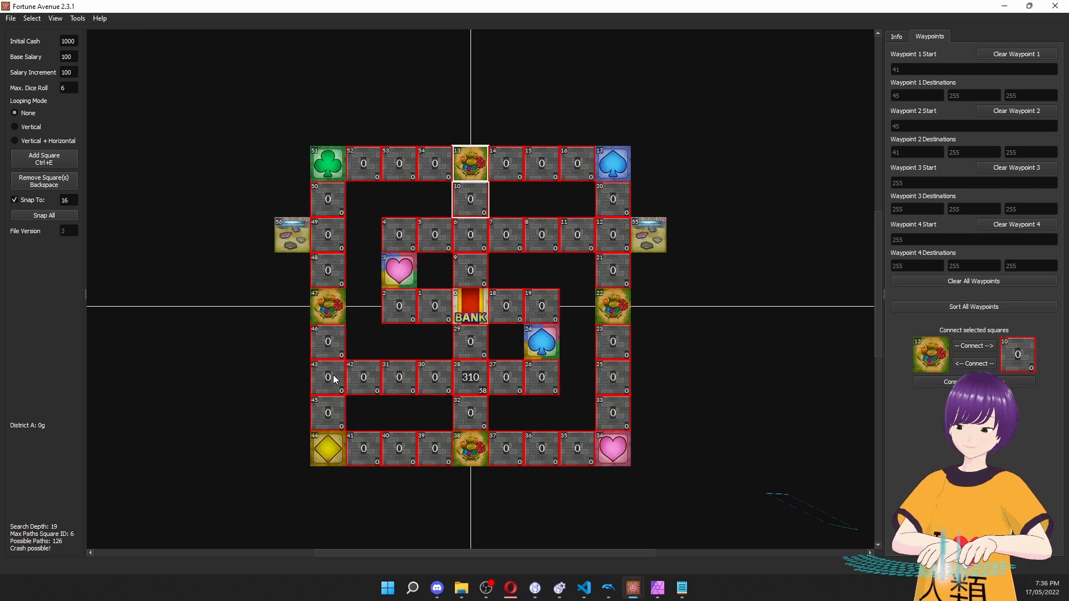
{"action": "key", "text": "ctrl+z"}
{"action": "key", "text": "ctrl+z"}
{"action": "key", "text": "ctrl+z"}
{"action": "key", "text": "ctrl+z"}
{"action": "key", "text": "ctrl+z"}
{"action": "key", "text": "ctrl+z"}
{"action": "key", "text": "ctrl+z"}
{"action": "key", "text": "ctrl+z"}
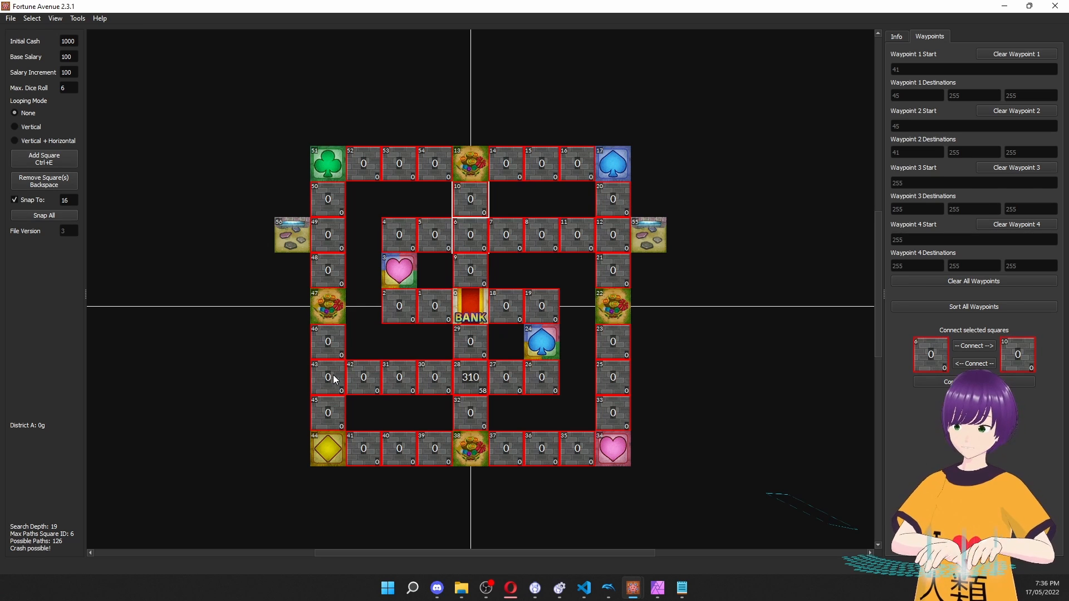
{"action": "key", "text": "ctrl+z"}
{"action": "key", "text": "ctrl+z"}
{"action": "key", "text": "ctrl+z"}
{"action": "key", "text": "ctrl+z"}
{"action": "key", "text": "ctrl+z"}
{"action": "key", "text": "ctrl+z"}
{"action": "key", "text": "ctrl+z"}
{"action": "key", "text": "ctrl+z"}
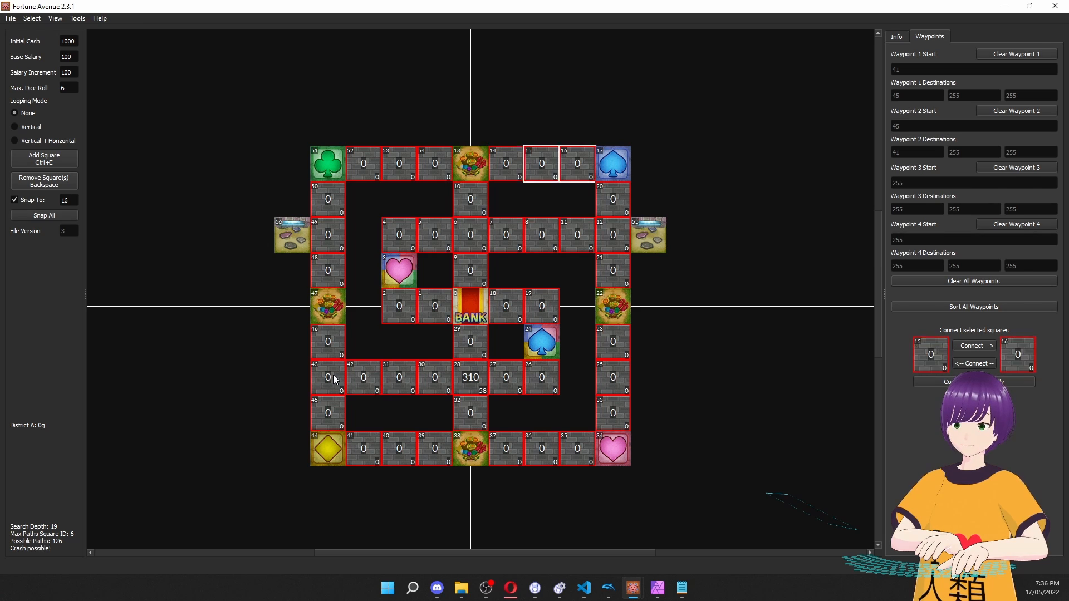
{"action": "key", "text": "ctrl+z"}
{"action": "key", "text": "ctrl+z"}
{"action": "key", "text": "ctrl+z"}
{"action": "key", "text": "ctrl+z"}
{"action": "key", "text": "ctrl+z"}
{"action": "key", "text": "ctrl+z"}
{"action": "key", "text": "ctrl+z"}
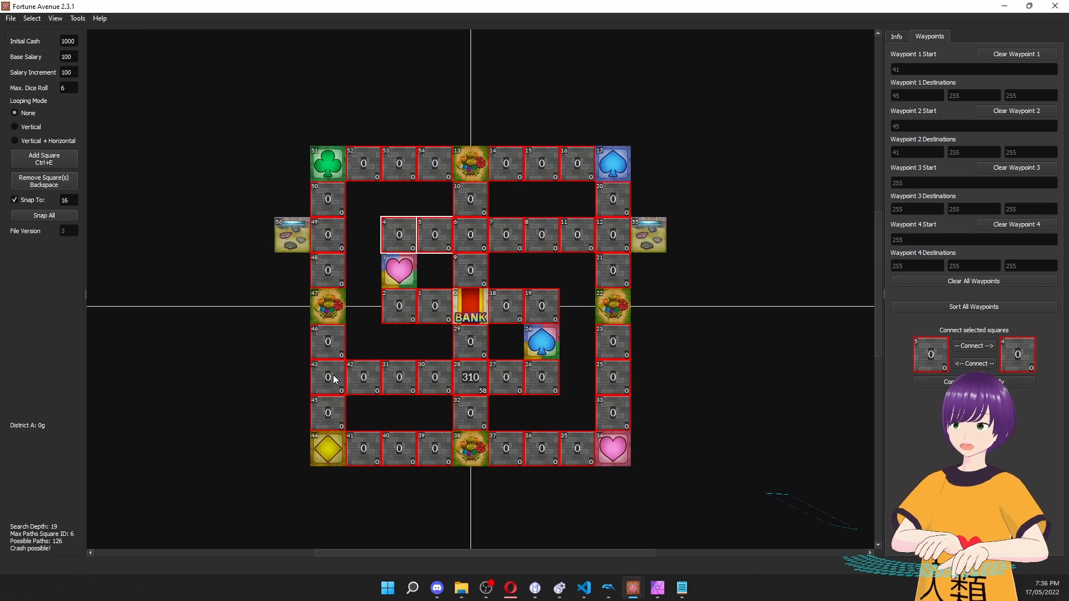
{"action": "key", "text": "ctrl+z"}
{"action": "key", "text": "ctrl+z"}
{"action": "key", "text": "ctrl+z"}
{"action": "key", "text": "ctrl+z"}
{"action": "key", "text": "ctrl+z"}
{"action": "key", "text": "ctrl+z"}
{"action": "key", "text": "ctrl+z"}
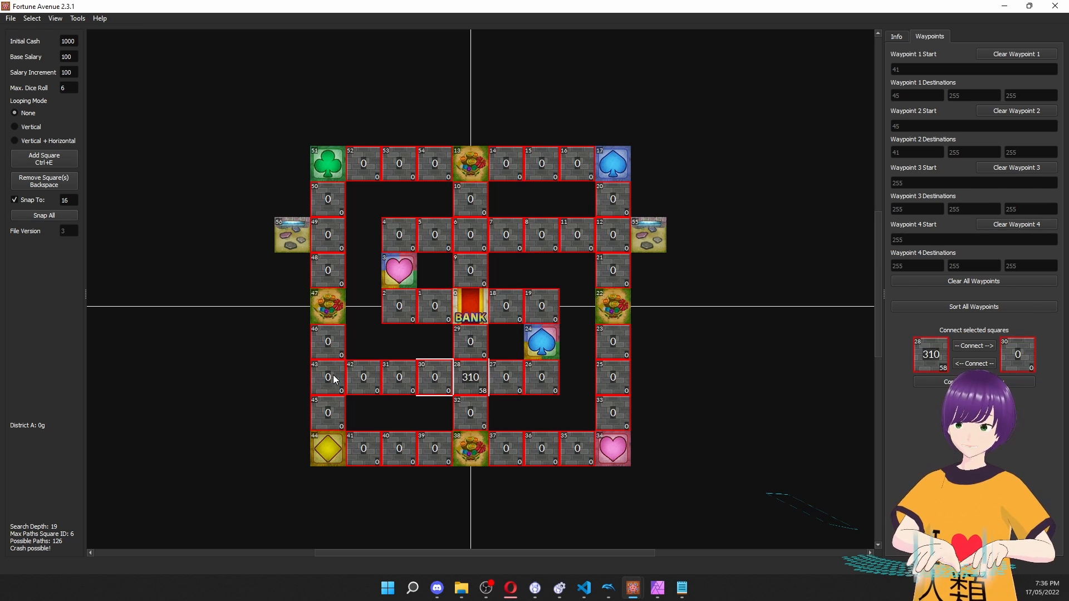
{"action": "key", "text": "ctrl+z"}
{"action": "key", "text": "ctrl+z"}
{"action": "key", "text": "ctrl+z"}
{"action": "key", "text": "ctrl+z"}
{"action": "key", "text": "ctrl+z"}
{"action": "key", "text": "ctrl+z"}
{"action": "key", "text": "ctrl+z"}
{"action": "key", "text": "ctrl+z"}
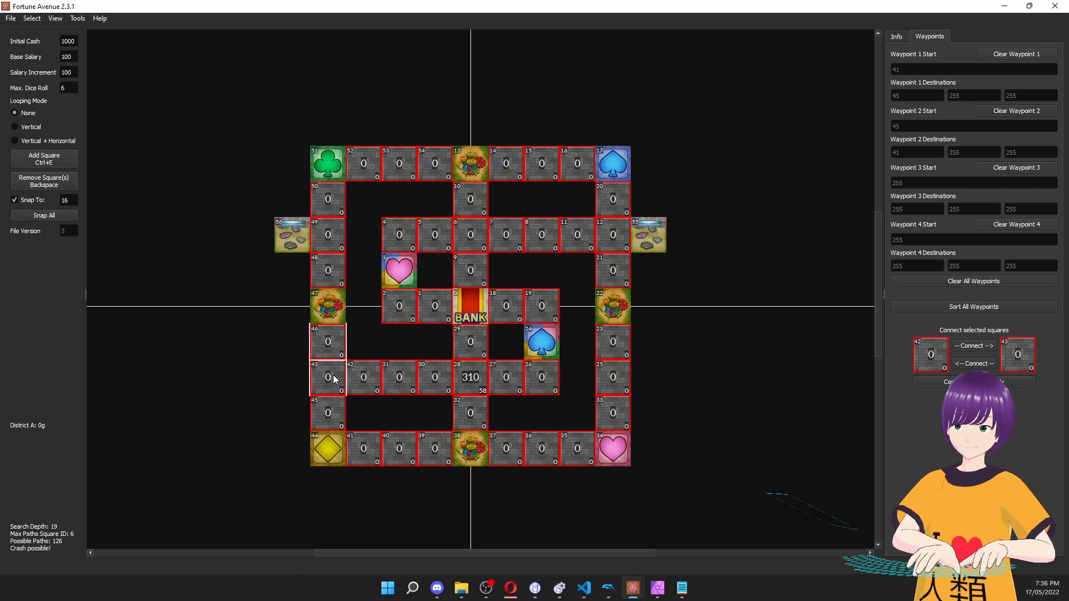
{"action": "key", "text": "ctrl+z"}
{"action": "key", "text": "ctrl+z"}
{"action": "key", "text": "ctrl+z"}
{"action": "key", "text": "ctrl+z"}
{"action": "key", "text": "ctrl+z"}
{"action": "key", "text": "ctrl+z"}
{"action": "key", "text": "ctrl+z"}
{"action": "key", "text": "ctrl+z"}
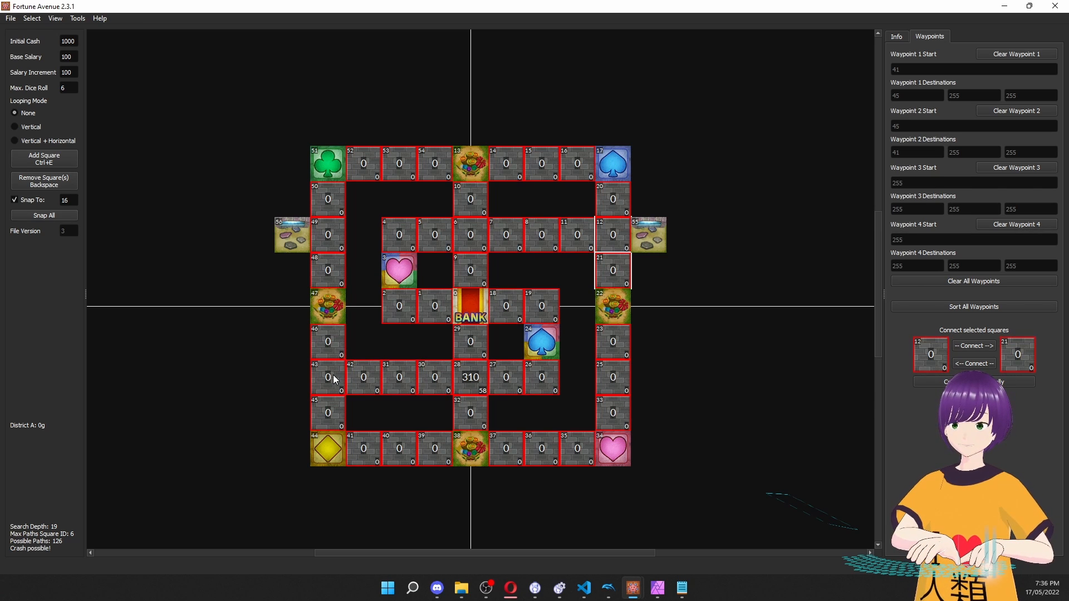
{"action": "key", "text": "ctrl+z"}
{"action": "key", "text": "ctrl+z"}
{"action": "key", "text": "ctrl+z"}
{"action": "key", "text": "ctrl+z"}
{"action": "key", "text": "ctrl+z"}
{"action": "key", "text": "ctrl+z"}
{"action": "key", "text": "ctrl+z"}
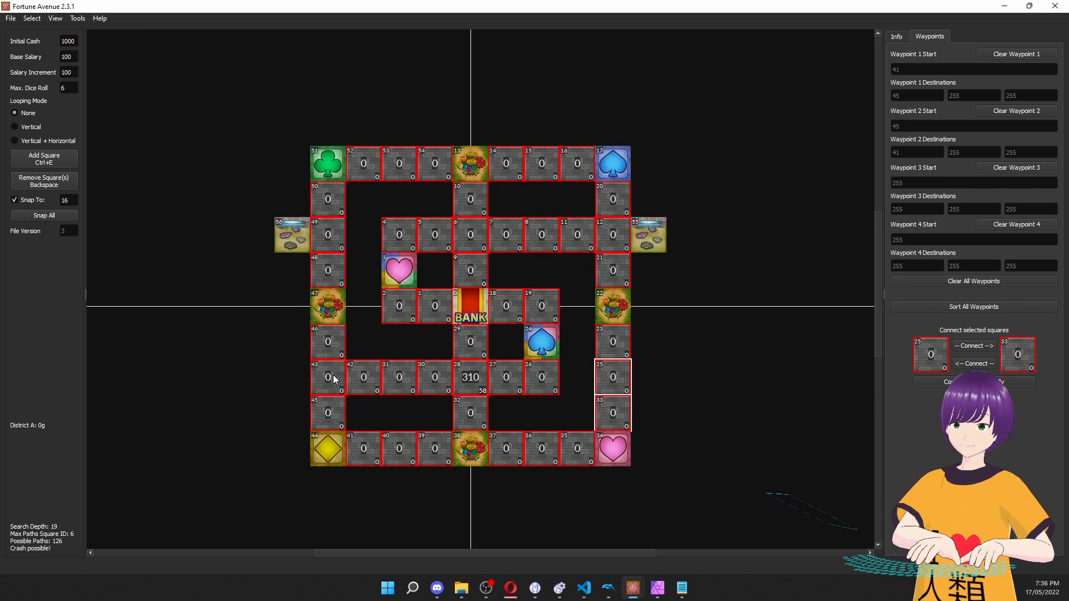
{"action": "key", "text": "ctrl+z"}
{"action": "key", "text": "ctrl+z"}
{"action": "key", "text": "ctrl+z"}
{"action": "key", "text": "ctrl+z"}
{"action": "key", "text": "ctrl+z"}
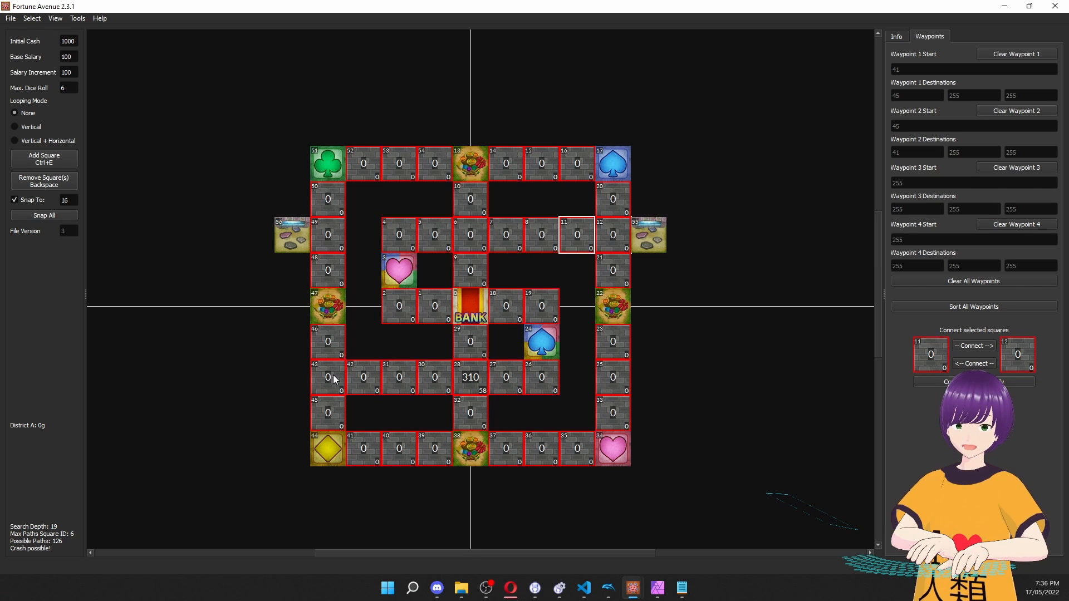
{"action": "key", "text": "ctrl+z"}
{"action": "key", "text": "ctrl+z"}
{"action": "key", "text": "ctrl+z"}
{"action": "key", "text": "ctrl+z"}
{"action": "key", "text": "ctrl+z"}
{"action": "key", "text": "ctrl+z"}
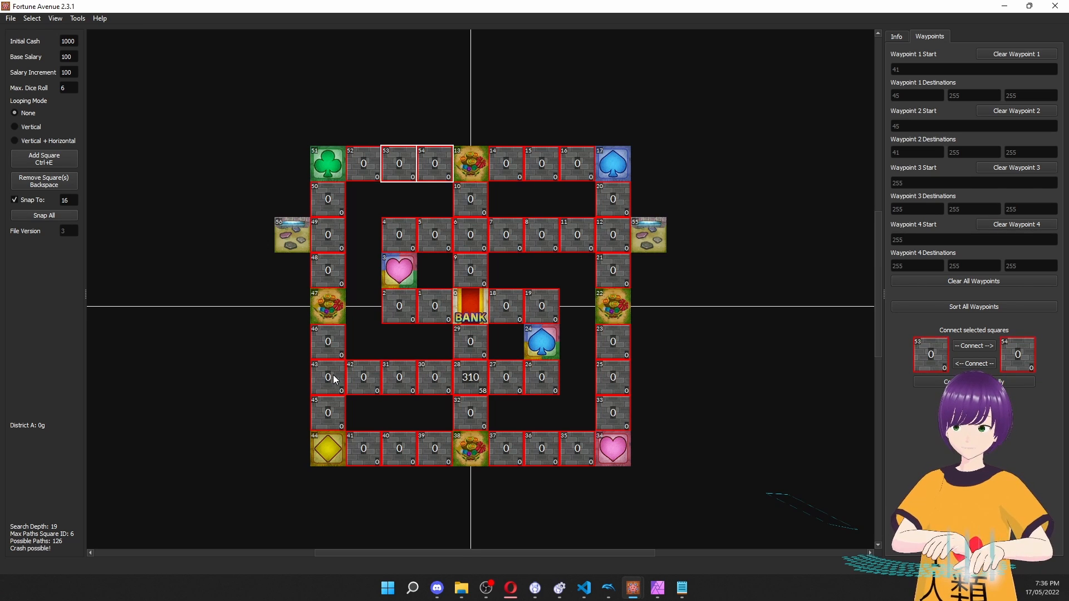
{"action": "key", "text": "ctrl+z"}
{"action": "key", "text": "ctrl+z"}
{"action": "key", "text": "ctrl+z"}
Trace the connected path starting from square 50 through square 49 and on to the bank.
{"action": "key", "text": "ctrl+y"}
{"action": "key", "text": "ctrl+y"}
{"action": "key", "text": "ctrl+y"}
{"action": "key", "text": "ctrl+y"}
{"action": "key", "text": "ctrl+y"}
{"action": "key", "text": "ctrl+y"}
{"action": "key", "text": "ctrl+y"}
{"action": "key", "text": "ctrl+y"}
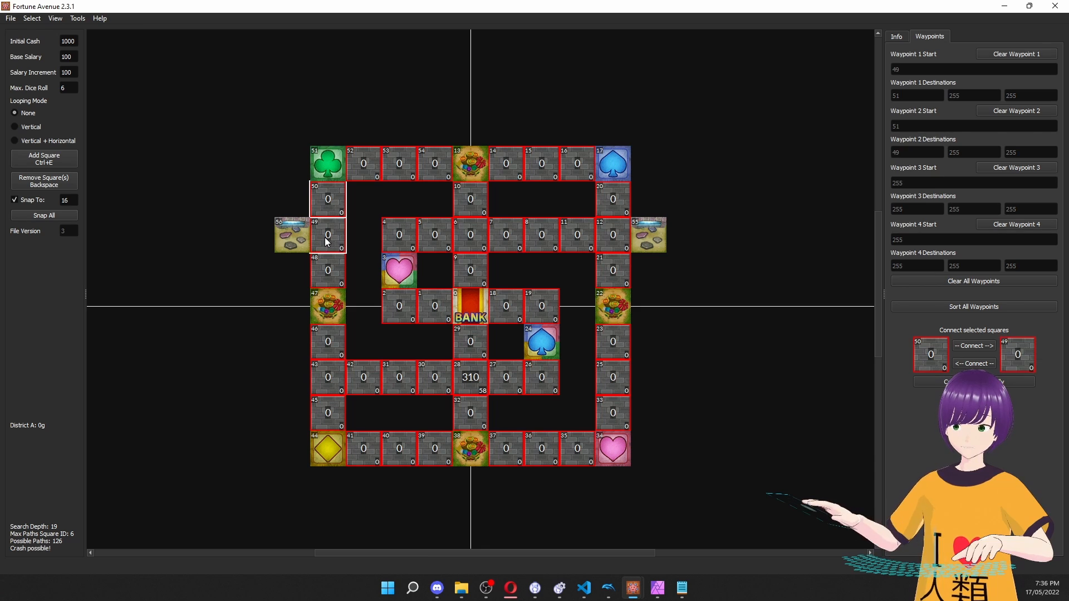
{"action": "key", "text": "ctrl+y"}
{"action": "key", "text": "ctrl+y"}
{"action": "key", "text": "ctrl+y"}
{"action": "key", "text": "ctrl+y"}
{"action": "key", "text": "ctrl+y"}
{"action": "key", "text": "ctrl+y"}
{"action": "key", "text": "ctrl+y"}
{"action": "key", "text": "ctrl+y"}
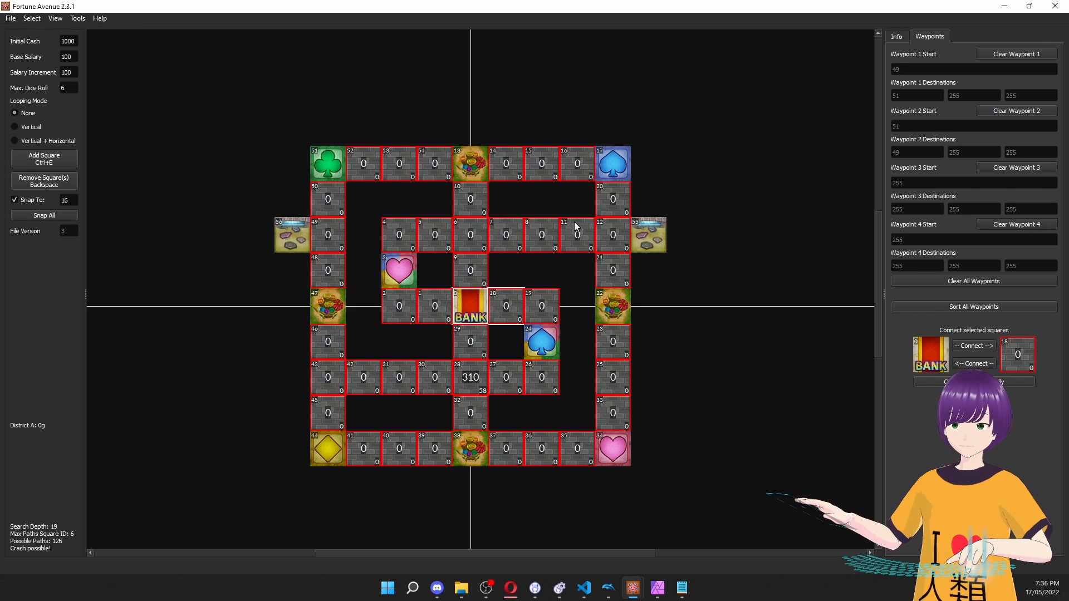
Trace the connected path from club square 51 through square 52 along the upper row of the board.
{"action": "key", "text": "ctrl+y"}
{"action": "key", "text": "ctrl+y"}
{"action": "key", "text": "ctrl+y"}
{"action": "key", "text": "ctrl+y"}
{"action": "key", "text": "ctrl+y"}
{"action": "key", "text": "ctrl+y"}
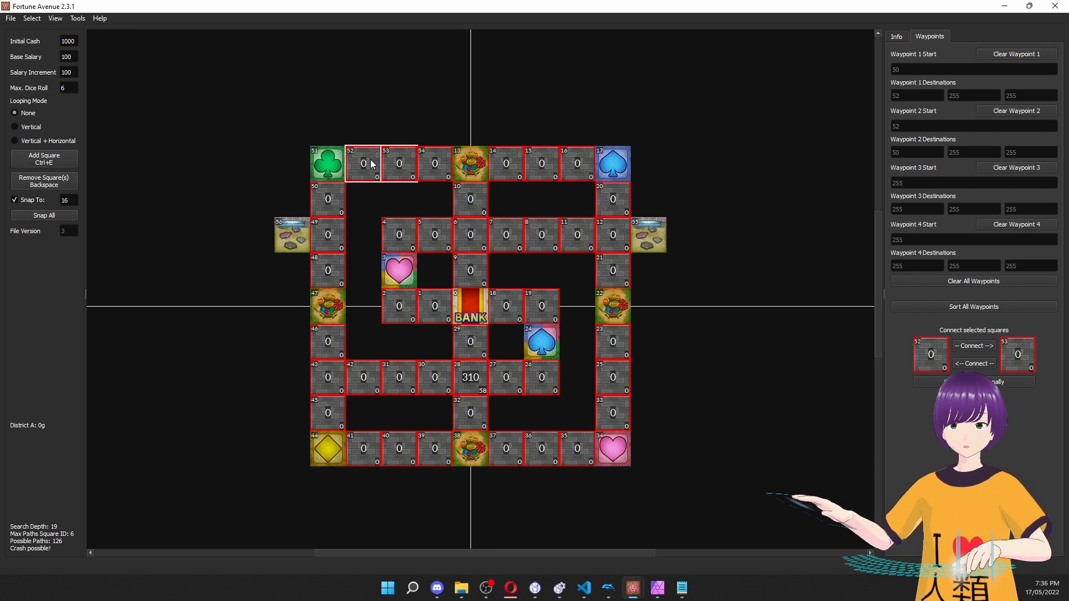
{"action": "key", "text": "ctrl+y"}
{"action": "key", "text": "ctrl+y"}
{"action": "key", "text": "ctrl+y"}
{"action": "key", "text": "ctrl+y"}
{"action": "key", "text": "ctrl+y"}
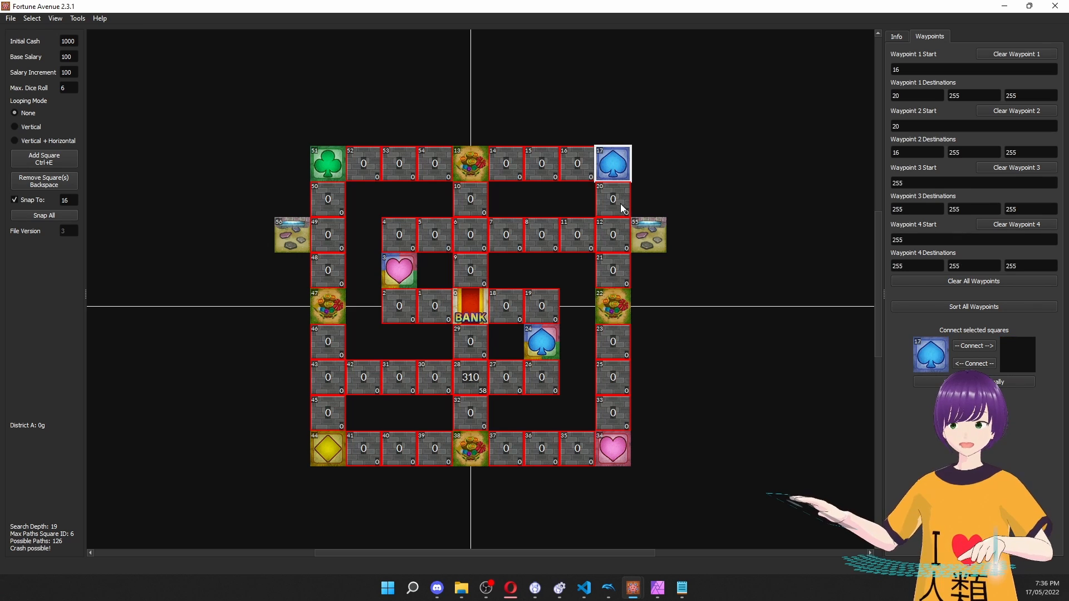
Trace the connected path starting from spade square 17 and its neighbour, square 20.
{"action": "key", "text": "ctrl+y"}
{"action": "key", "text": "ctrl+y"}
{"action": "key", "text": "ctrl+y"}
{"action": "key", "text": "ctrl+y"}
{"action": "key", "text": "ctrl+y"}
{"action": "key", "text": "ctrl+y"}
{"action": "key", "text": "ctrl+y"}
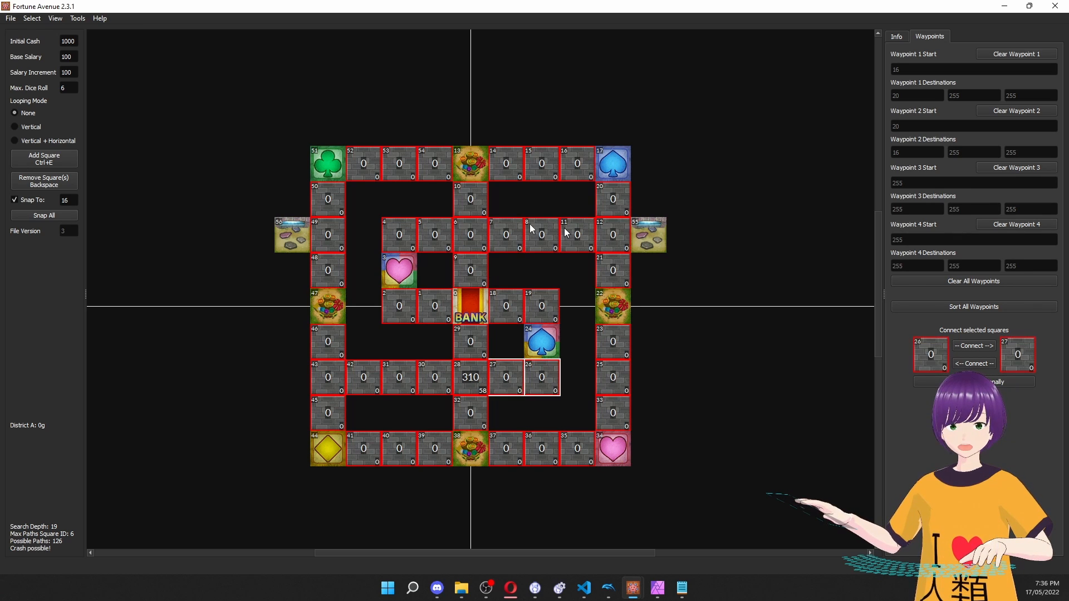
Trace the connected path starting from square 49, square by square around the board.
{"action": "key", "text": "ctrl+y"}
{"action": "key", "text": "ctrl+y"}
{"action": "key", "text": "ctrl+y"}
{"action": "key", "text": "ctrl+y"}
{"action": "key", "text": "ctrl+y"}
{"action": "key", "text": "ctrl+y"}
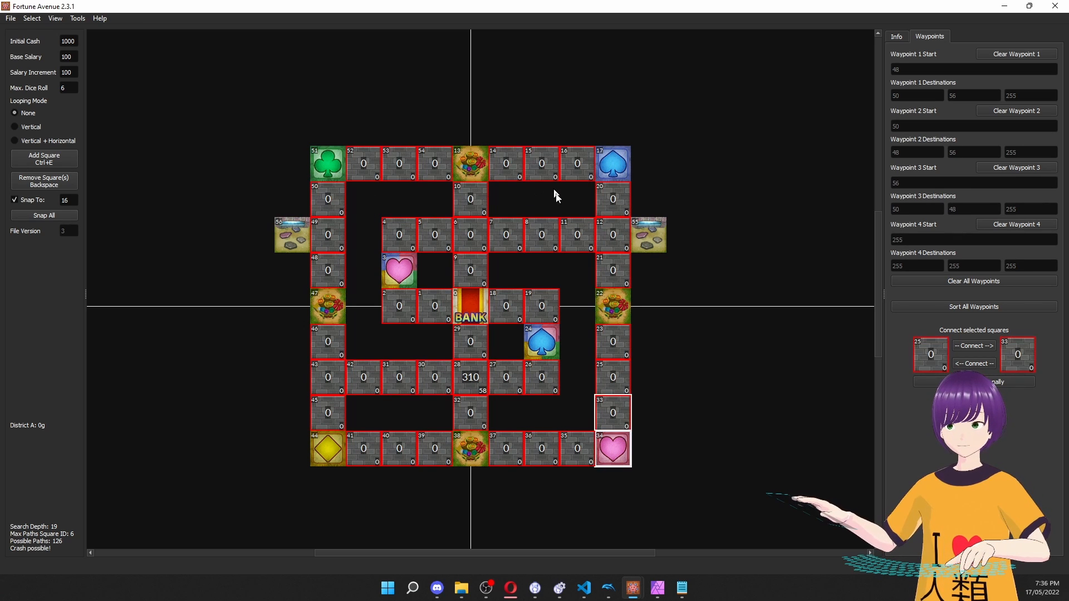
{"action": "key", "text": "ctrl+y"}
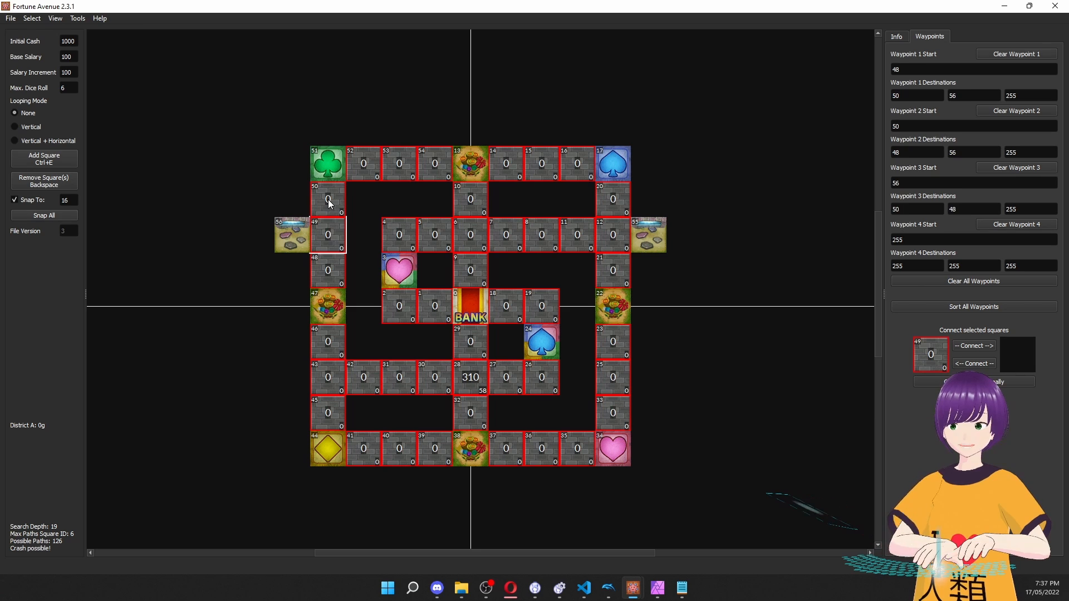
Pair square 49 with its neighbours, including alley square 56, and trace the connections onward.
{"action": "left_click", "coordinate": [328, 202]}
{"action": "left_click", "coordinate": [327, 235]}
{"action": "left_click", "coordinate": [294, 235], "text": "ctrl"}
{"action": "left_click", "coordinate": [330, 230]}
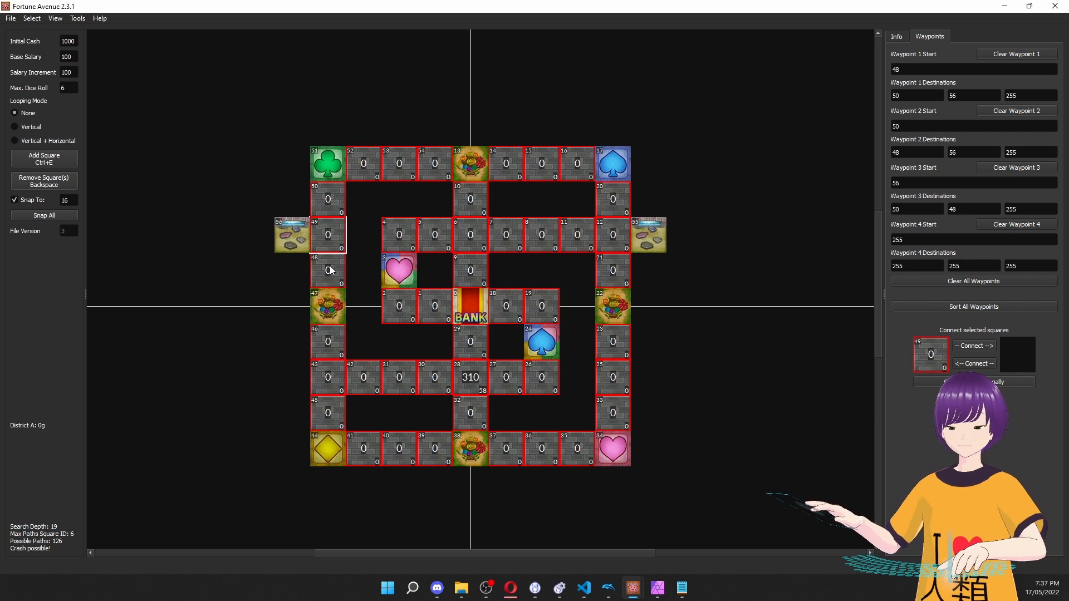
{"action": "key", "text": "ctrl+y"}
{"action": "key", "text": "ctrl+y"}
{"action": "key", "text": "ctrl+y"}
{"action": "key", "text": "ctrl+y"}
{"action": "key", "text": "ctrl+y"}
{"action": "key", "text": "ctrl+y"}
{"action": "key", "text": "ctrl+y"}
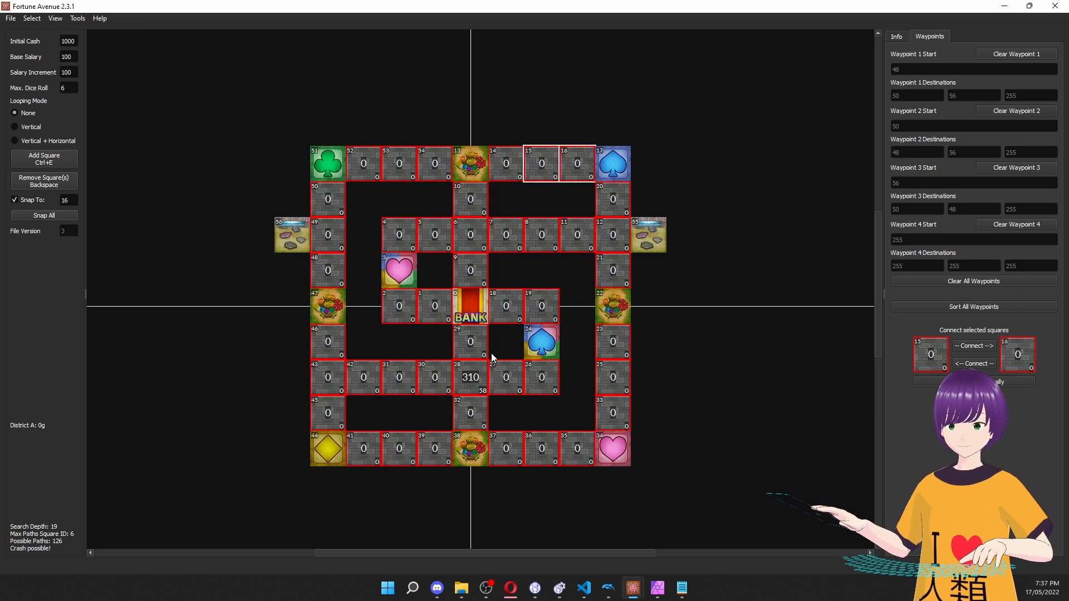
Trace the connected path from venture square 13 down through square 10.
{"action": "left_click", "coordinate": [471, 175]}
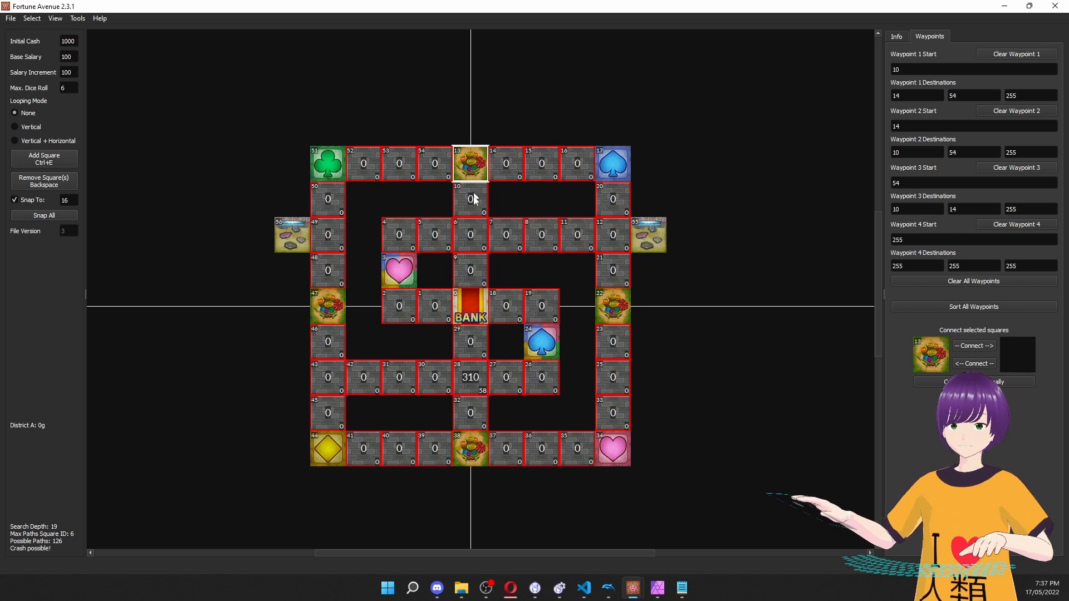
{"action": "left_click", "coordinate": [473, 198], "text": "ctrl"}
{"action": "key", "text": "1"}
{"action": "key", "text": "2"}
{"action": "key", "text": "1"}
{"action": "key", "text": "1"}
Trace the connected path from square 6 down through square 9.
{"action": "left_click", "coordinate": [472, 231]}
{"action": "left_click", "coordinate": [468, 265], "text": "ctrl"}
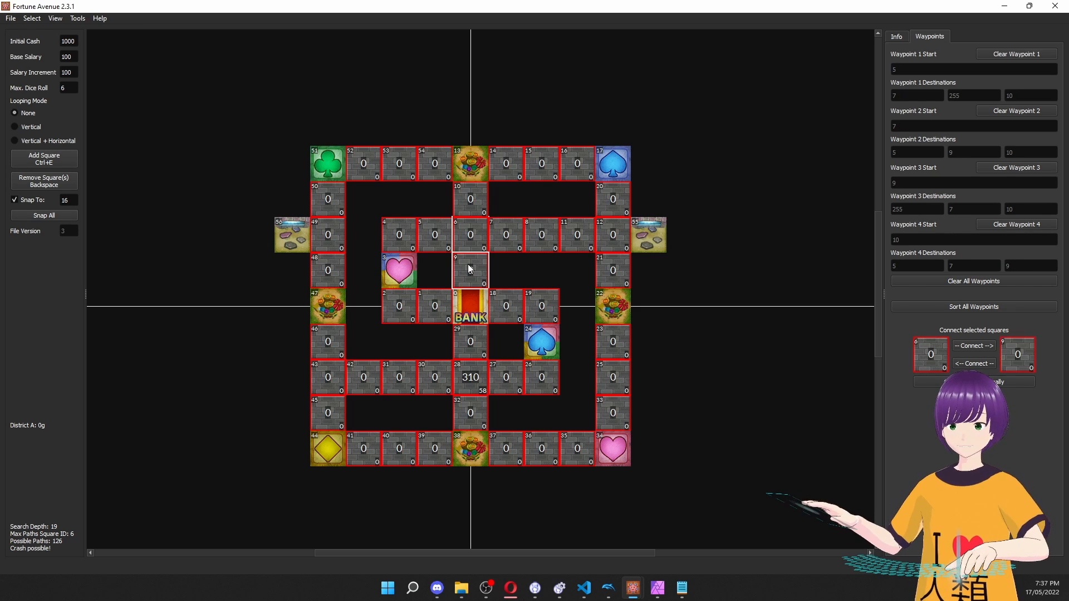
{"action": "key", "text": "1"}
{"action": "key", "text": "1"}
{"action": "key", "text": "1"}
{"action": "key", "text": "1"}
Trace the connected path from the bank through square 29 and keep walking the board to check its connections.
{"action": "left_click", "coordinate": [470, 306]}
{"action": "left_click", "coordinate": [470, 341], "text": "ctrl"}
{"action": "key", "text": "1"}
{"action": "key", "text": "3"}
{"action": "key", "text": "1"}
{"action": "key", "text": "1"}
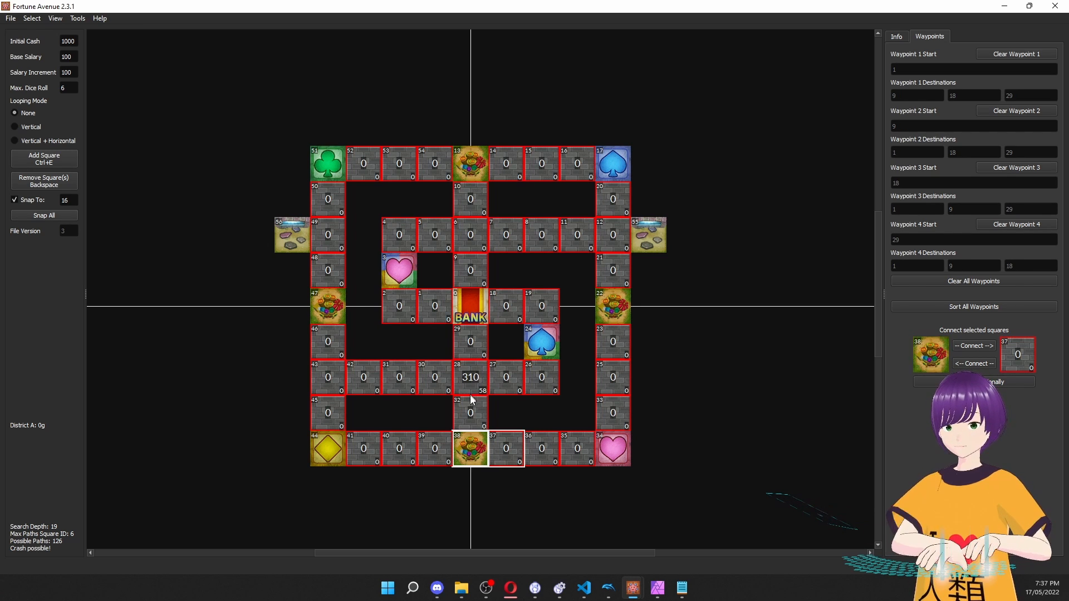
{"action": "key", "text": "1"}
{"action": "key", "text": "1"}
{"action": "key", "text": "1"}
{"action": "key", "text": "1"}
{"action": "key", "text": "1"}
{"action": "key", "text": "1"}
{"action": "key", "text": "1"}
{"action": "key", "text": "1"}
{"action": "key", "text": "1"}
{"action": "key", "text": "1"}
{"action": "key", "text": "1"}
{"action": "key", "text": "1"}
{"action": "key", "text": "1"}
{"action": "key", "text": "1"}
{"action": "key", "text": "1"}
{"action": "key", "text": "1"}
{"action": "key", "text": "1"}
{"action": "key", "text": "1"}
{"action": "key", "text": "1"}
{"action": "key", "text": "1"}
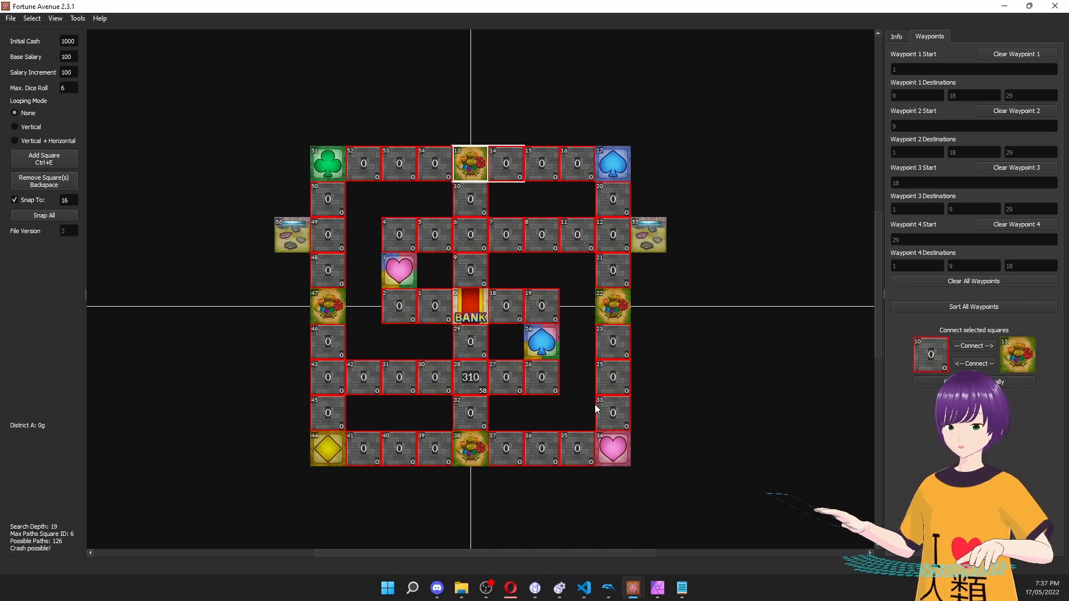
{"action": "key", "text": "1"}
{"action": "key", "text": "1"}
{"action": "key", "text": "1"}
{"action": "key", "text": "1"}
{"action": "key", "text": "1"}
{"action": "key", "text": "1"}
{"action": "key", "text": "1"}
{"action": "key", "text": "1"}
{"action": "key", "text": "1"}
{"action": "key", "text": "1"}
{"action": "key", "text": "1"}
{"action": "key", "text": "1"}
{"action": "key", "text": "1"}
{"action": "key", "text": "1"}
{"action": "key", "text": "1"}
{"action": "key", "text": "1"}
{"action": "key", "text": "1"}
{"action": "key", "text": "1"}
{"action": "key", "text": "1"}
{"action": "key", "text": "1"}
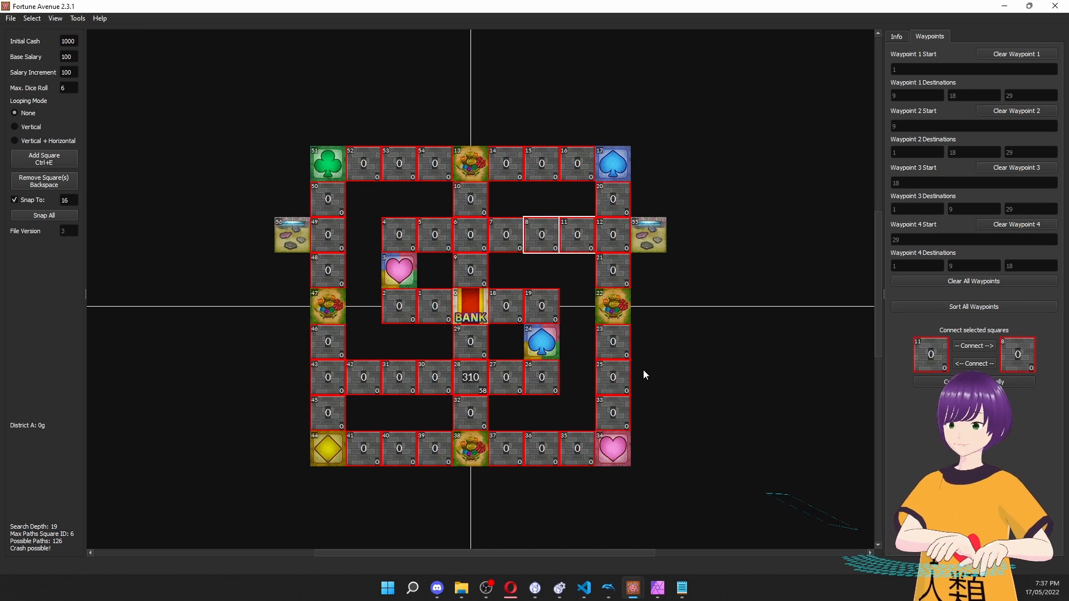
{"action": "key", "text": "1"}
{"action": "key", "text": "1"}
{"action": "key", "text": "1"}
{"action": "key", "text": "1"}
{"action": "key", "text": "1"}
{"action": "key", "text": "1"}
{"action": "key", "text": "1"}
{"action": "key", "text": "1"}
{"action": "key", "text": "1"}
{"action": "key", "text": "1"}
{"action": "key", "text": "1"}
{"action": "key", "text": "1"}
{"action": "key", "text": "1"}
{"action": "key", "text": "1"}
{"action": "key", "text": "1"}
{"action": "key", "text": "1"}
{"action": "key", "text": "1"}
{"action": "key", "text": "1"}
{"action": "key", "text": "1"}
{"action": "key", "text": "1"}
{"action": "key", "text": "1"}
{"action": "key", "text": "1"}
{"action": "key", "text": "1"}
{"action": "key", "text": "1"}
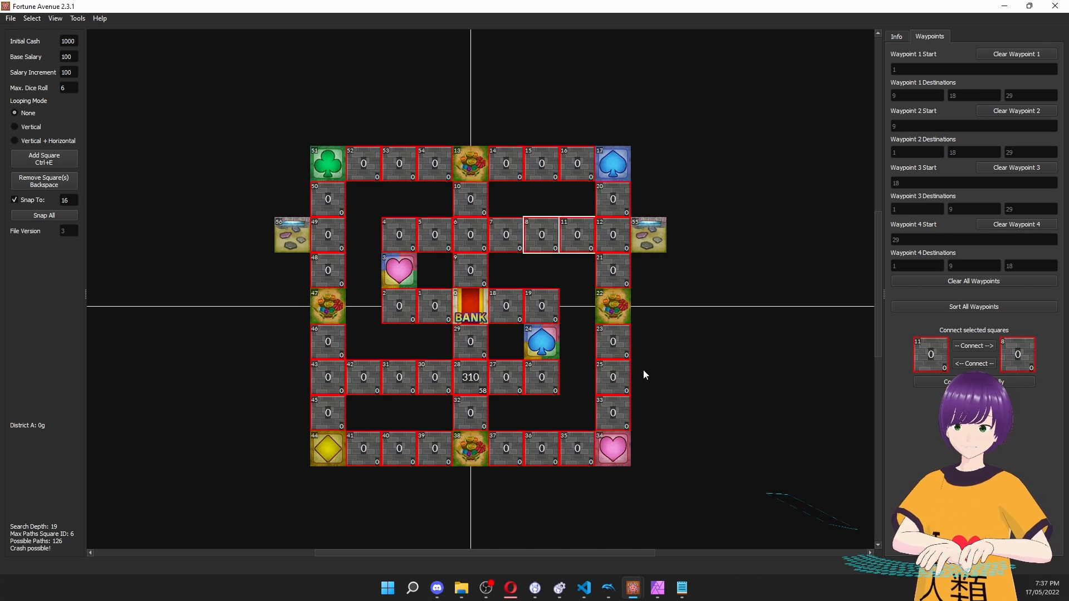
Check the waypoints of squares 35 to 38 on the lower row and the properties of squares 36 and 37.
{"action": "left_click", "coordinate": [643, 370]}
{"action": "left_click", "coordinate": [555, 437]}
{"action": "left_click", "coordinate": [568, 451], "text": "ctrl"}
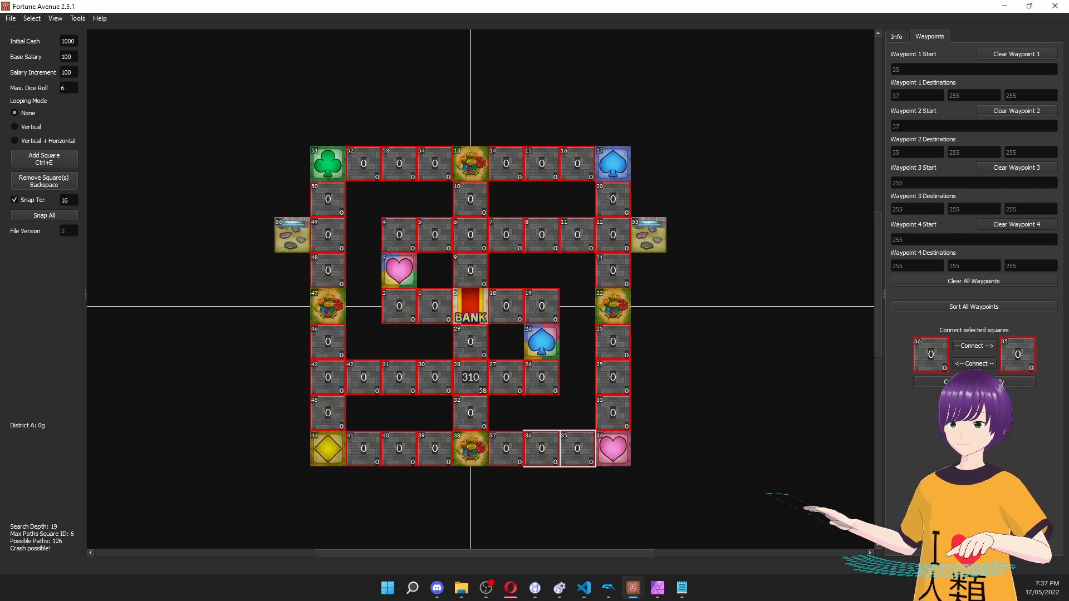
{"action": "left_click", "coordinate": [700, 440]}
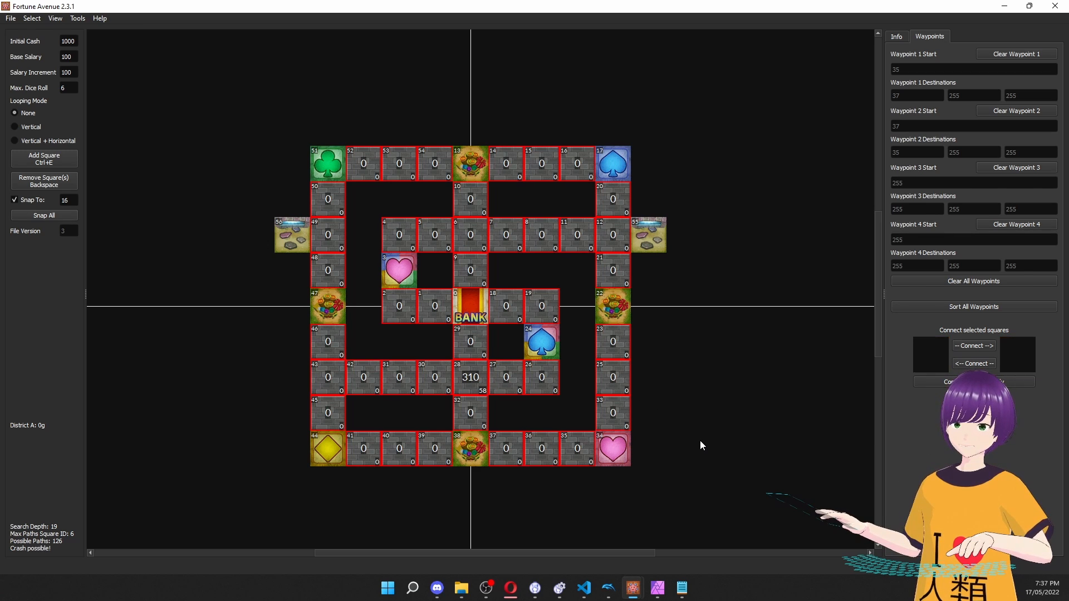
{"action": "left_click", "coordinate": [540, 446]}
{"action": "left_click", "coordinate": [481, 449]}
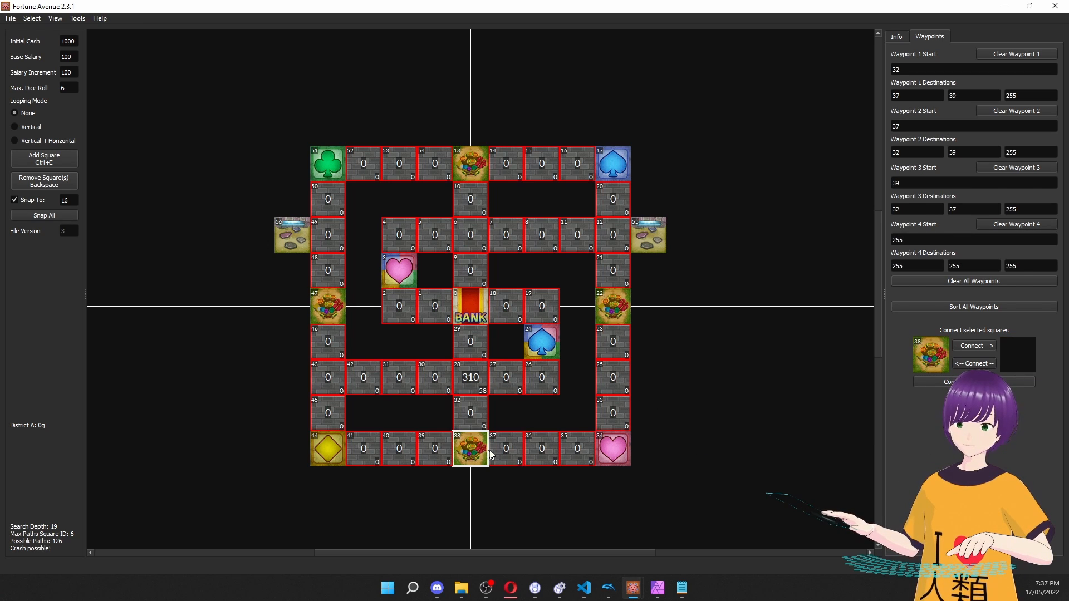
{"action": "left_click", "coordinate": [508, 447]}
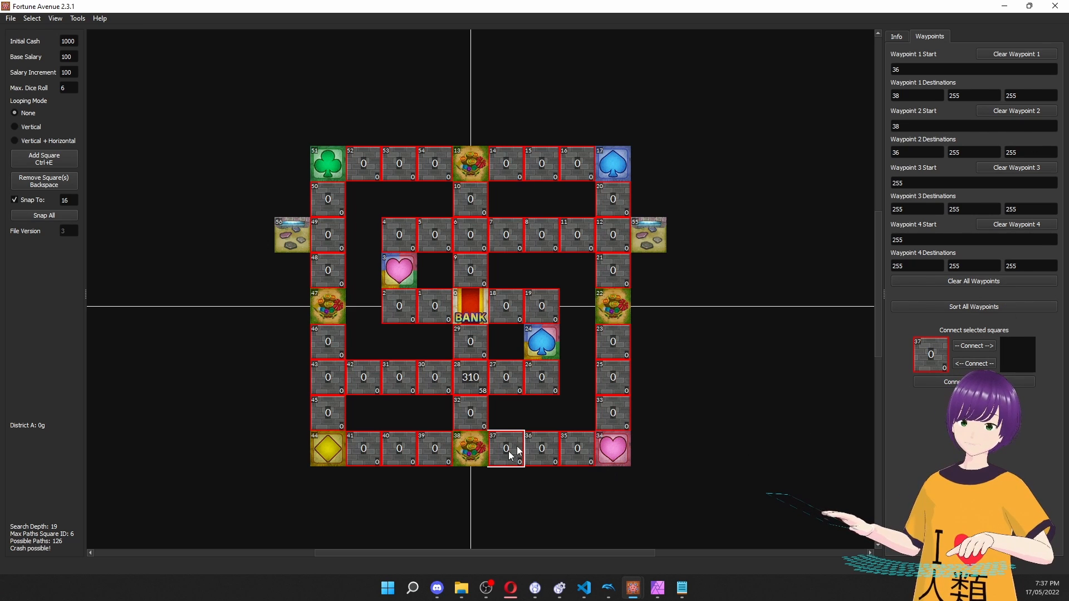
{"action": "left_click", "coordinate": [538, 447], "text": "ctrl"}
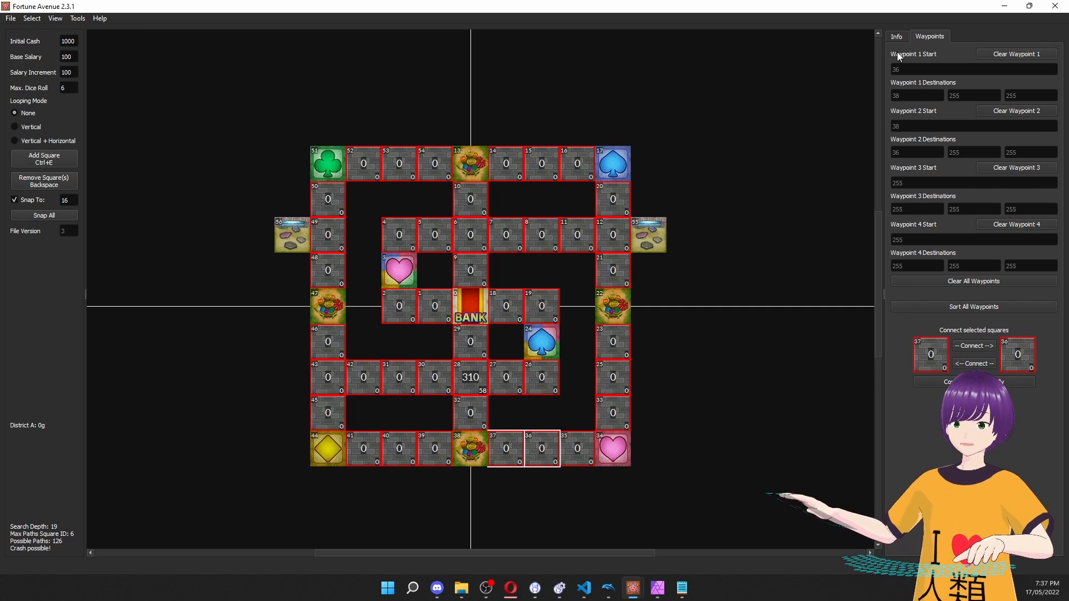
{"action": "left_click", "coordinate": [899, 37]}
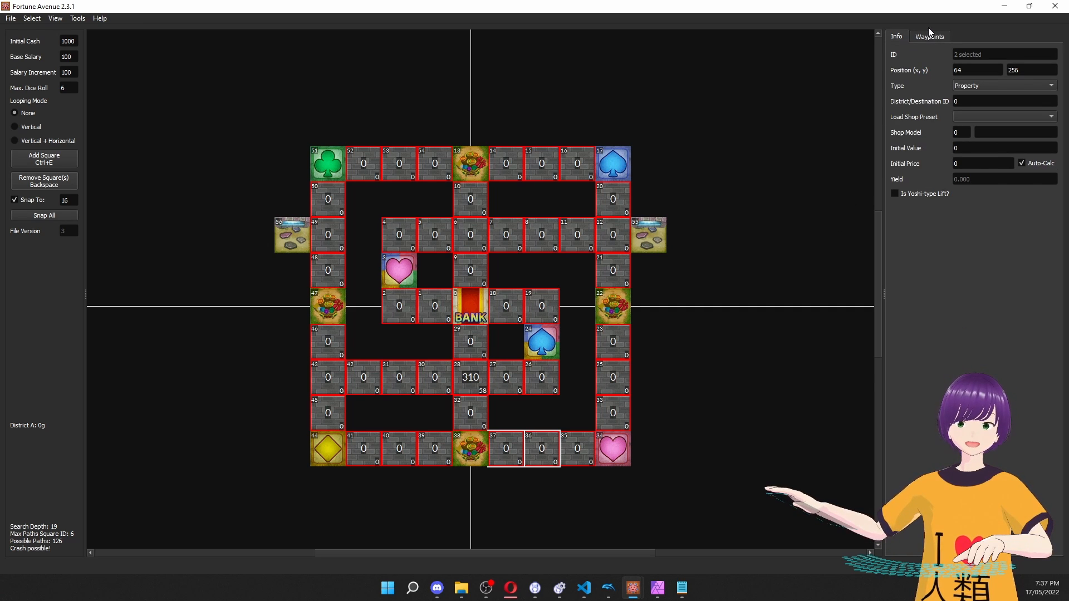
{"action": "left_click", "coordinate": [930, 36]}
Check the waypoints of square 12 and the adjoining alley square 55.
{"action": "left_click", "coordinate": [700, 270]}
{"action": "left_click", "coordinate": [600, 225]}
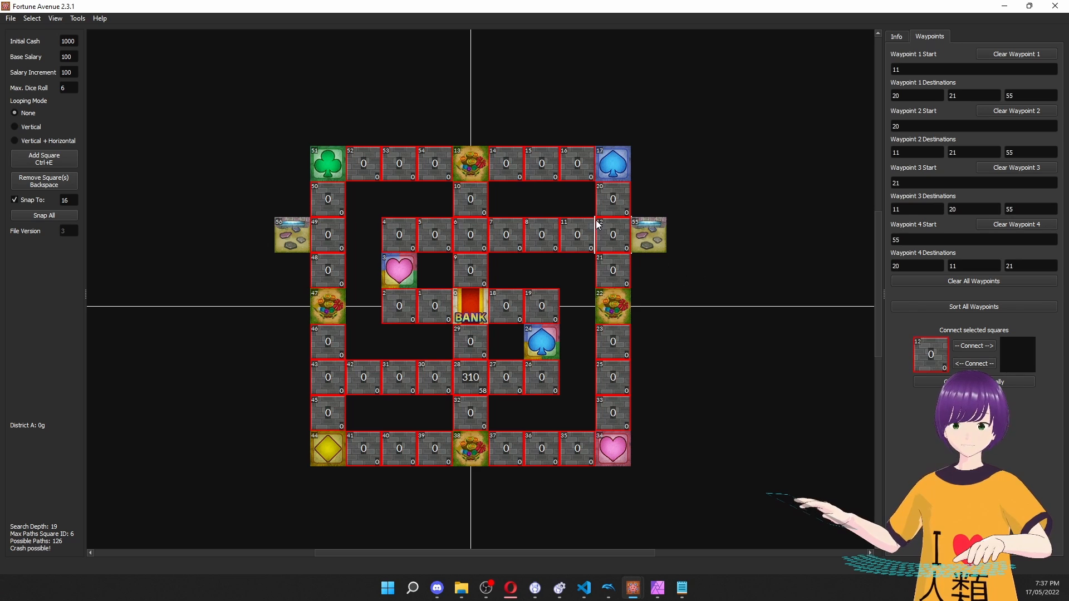
{"action": "left_click", "coordinate": [673, 233]}
{"action": "left_click", "coordinate": [665, 231]}
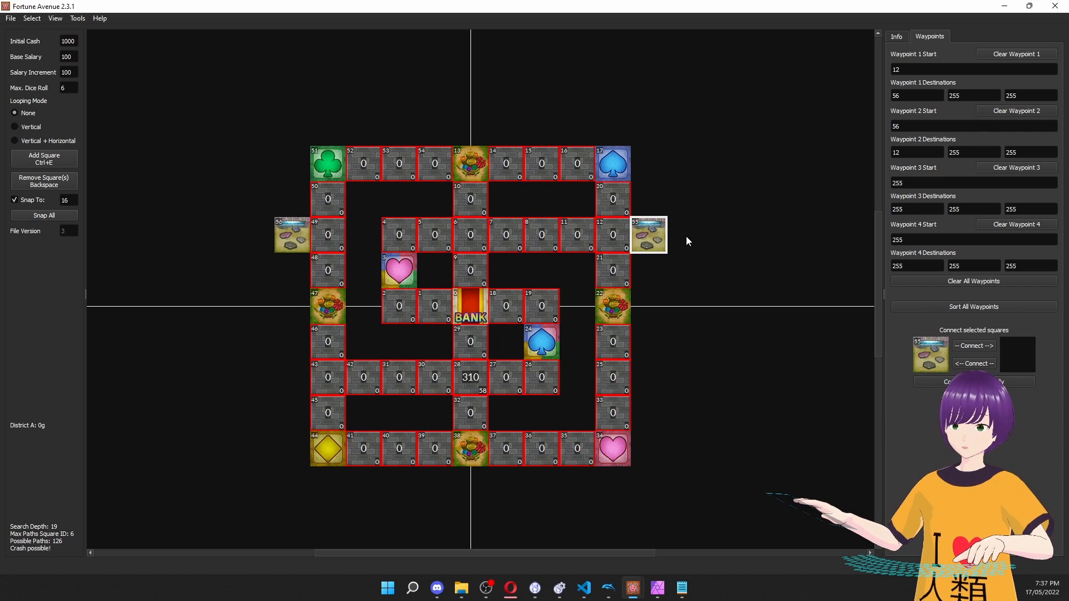
{"action": "left_click", "coordinate": [686, 236]}
Change the type of alley square 56 to One-Way Alley End.
{"action": "left_click", "coordinate": [292, 234]}
{"action": "left_click", "coordinate": [897, 36]}
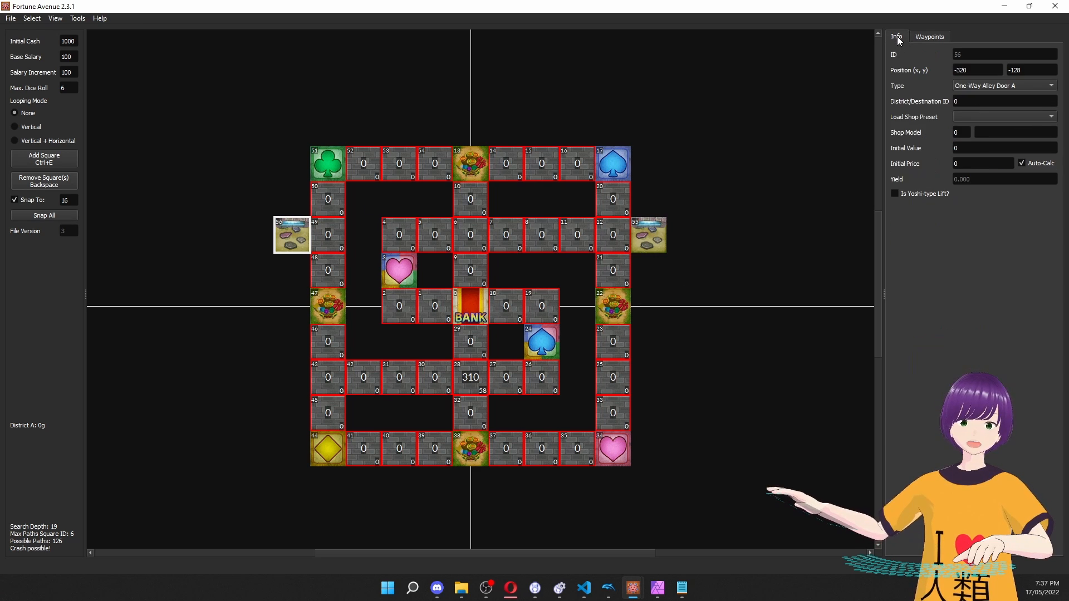
{"action": "left_click", "coordinate": [1023, 88]}
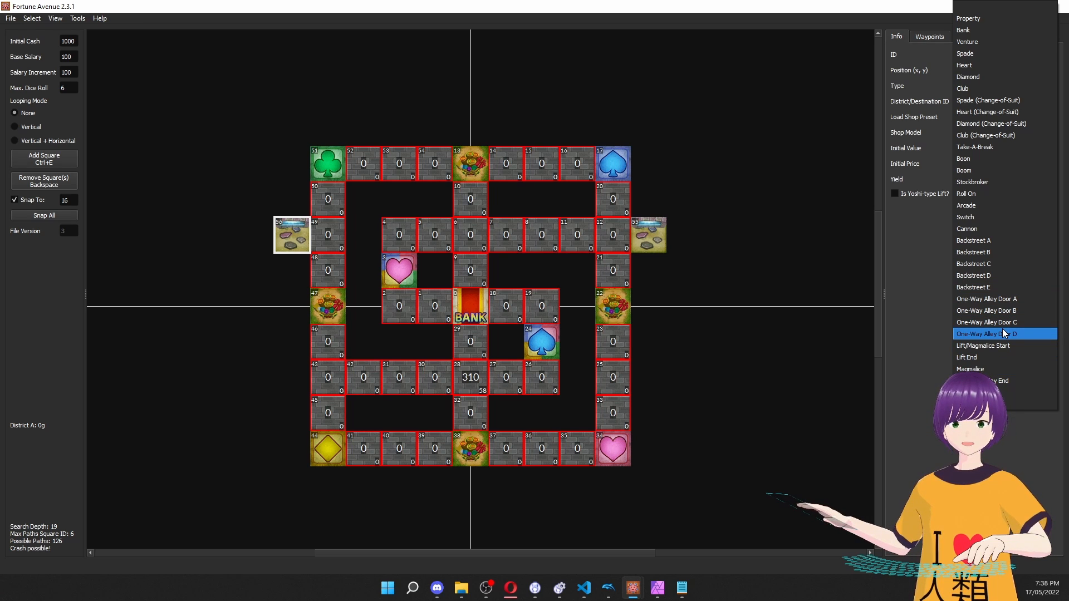
{"action": "left_click", "coordinate": [1005, 380]}
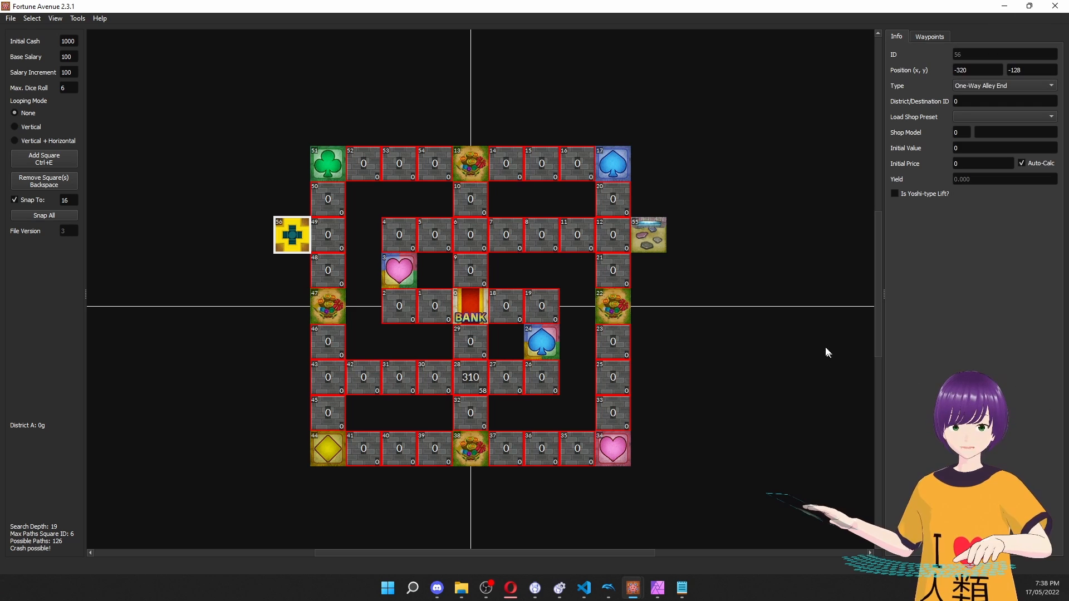
Compare alley door 55 with alley end 56, and trace the path from square 49 into square 56.
{"action": "left_click", "coordinate": [647, 235]}
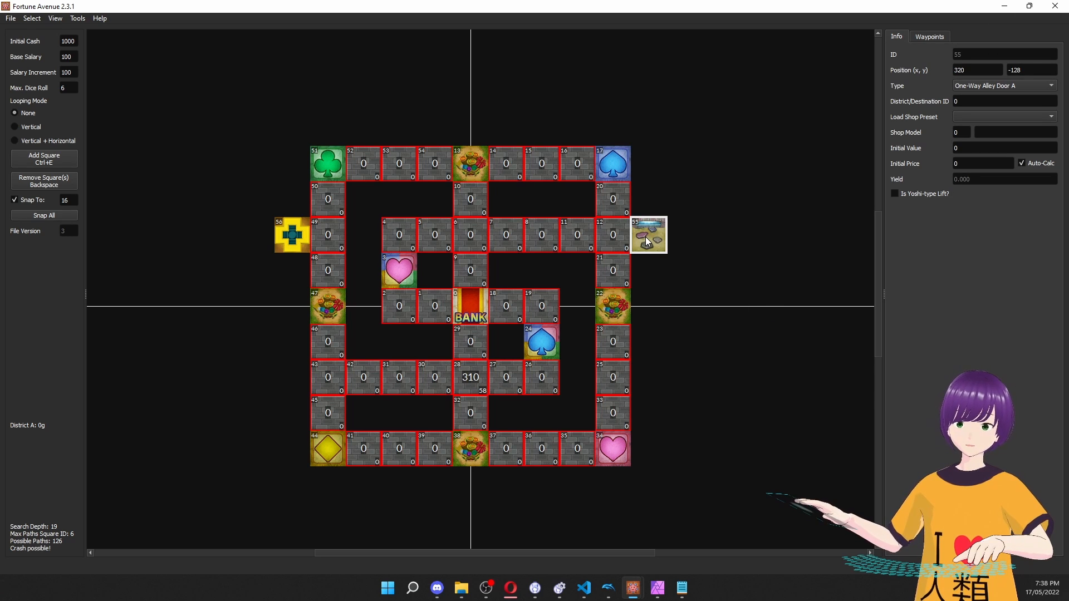
{"action": "left_click", "coordinate": [305, 235]}
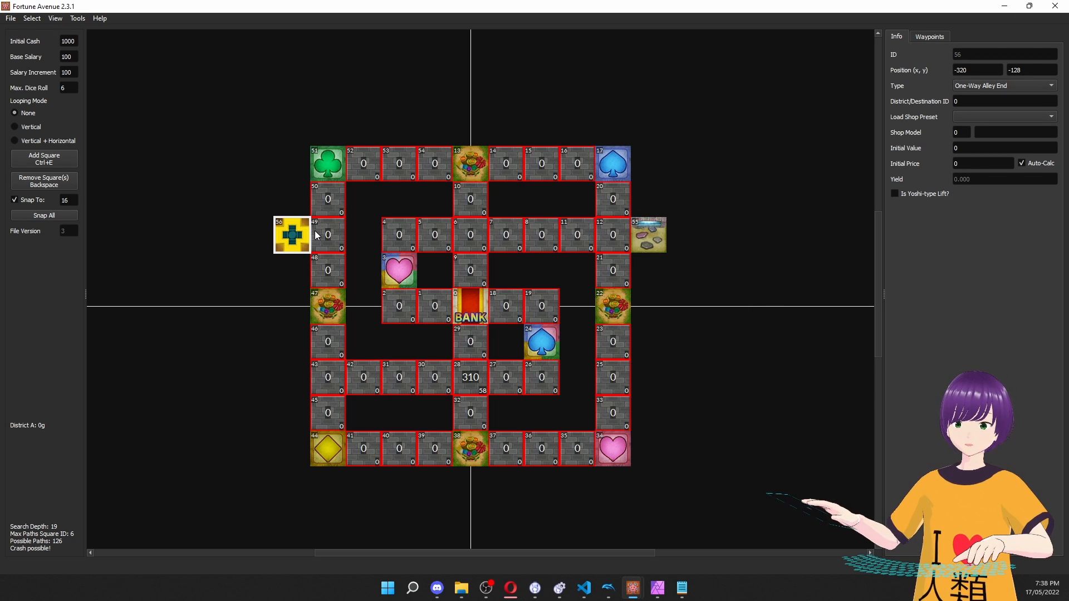
{"action": "left_click", "coordinate": [316, 234]}
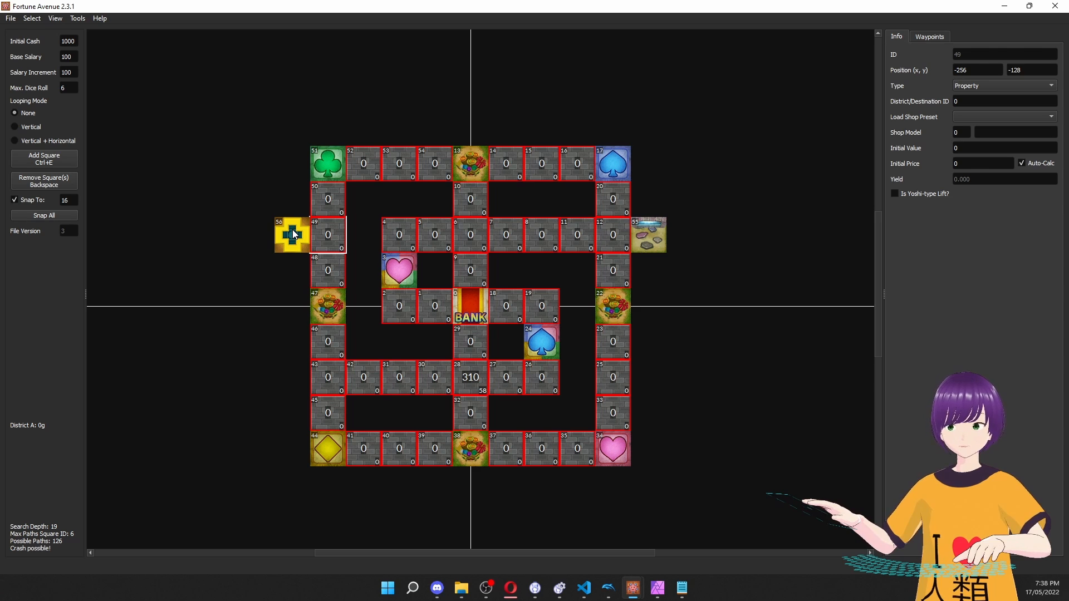
{"action": "left_click", "coordinate": [294, 234], "text": "ctrl"}
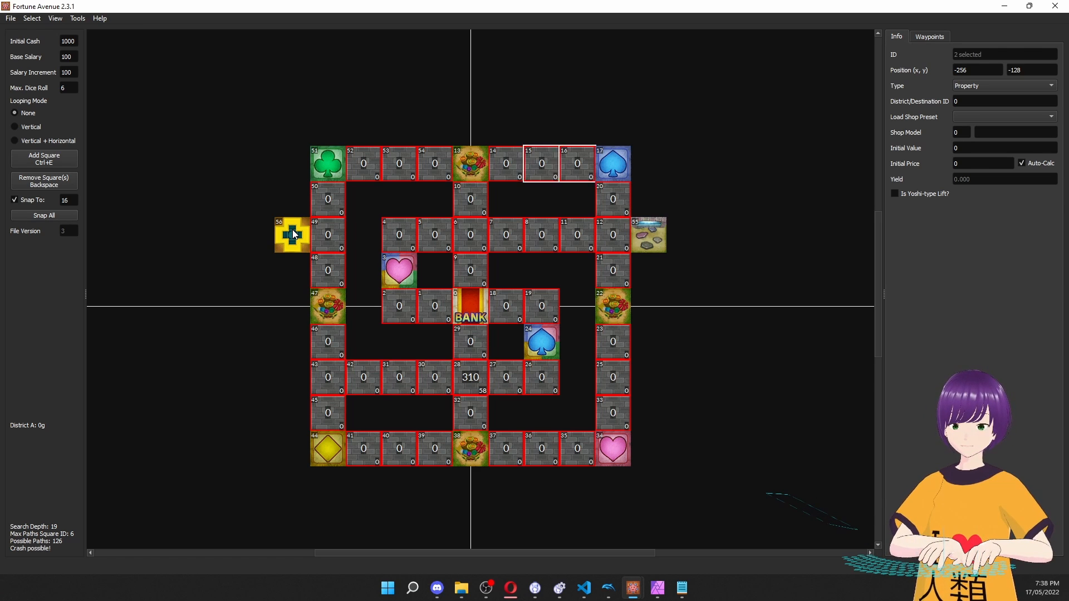
{"action": "left_click", "coordinate": [313, 238]}
{"action": "left_click", "coordinate": [291, 235]}
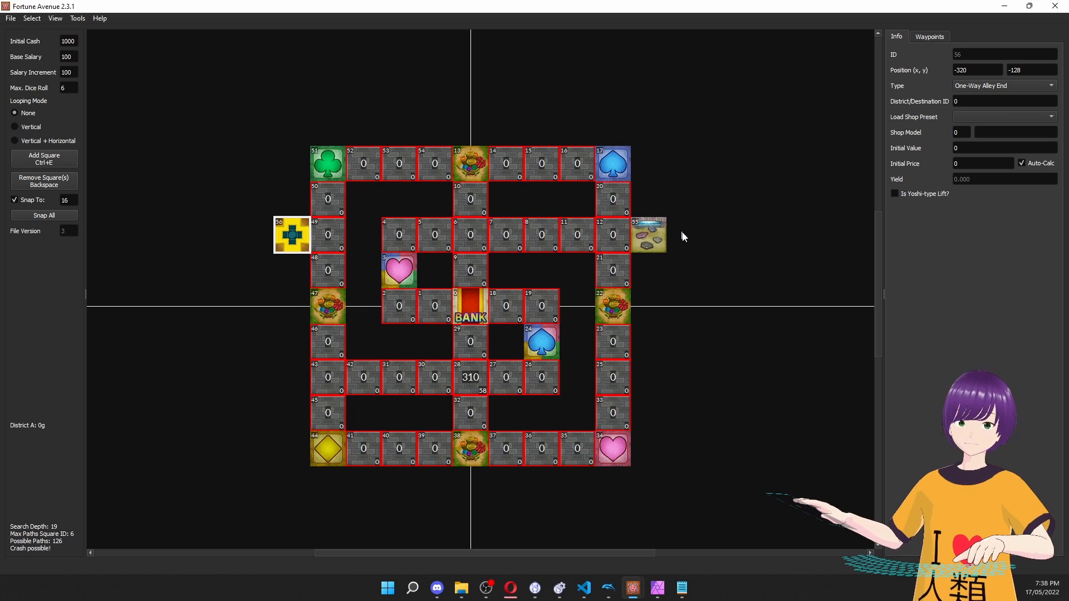
Trace the path from alley end 56 out through square 49, and recheck both squares' properties.
{"action": "left_click", "coordinate": [693, 236]}
{"action": "left_click", "coordinate": [329, 243], "text": "ctrl"}
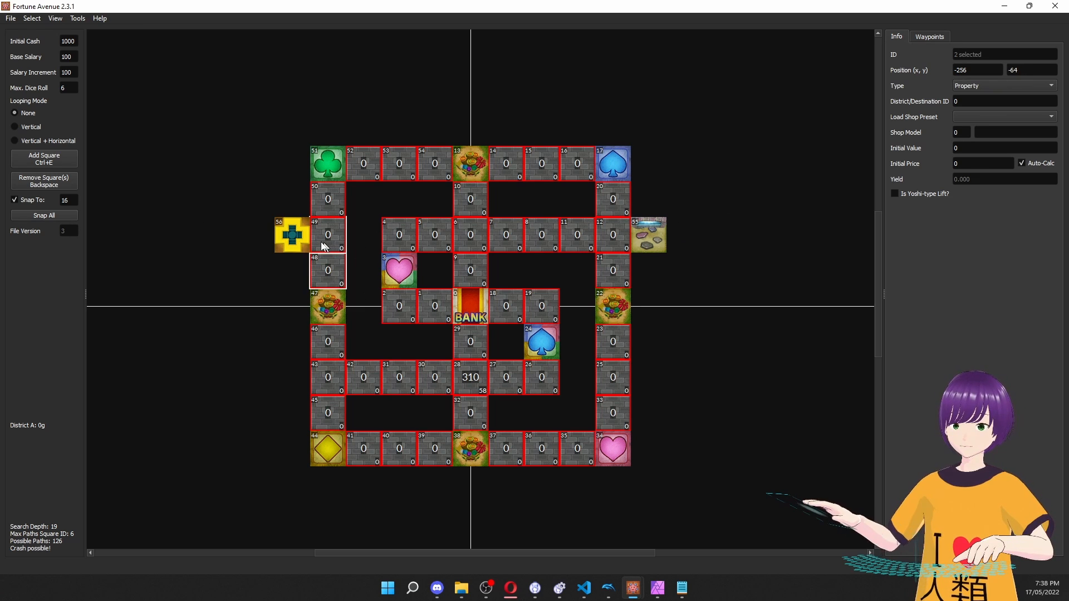
{"action": "key", "text": "ctrl+z"}
{"action": "key", "text": "ctrl+z"}
{"action": "key", "text": "ctrl+z"}
{"action": "key", "text": "ctrl+z"}
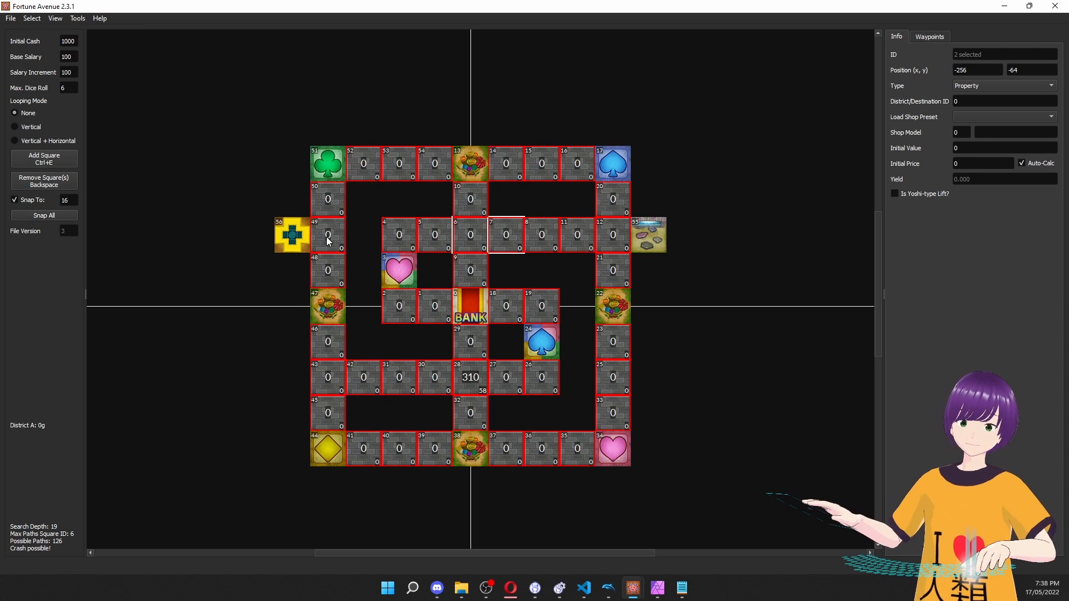
{"action": "left_click", "coordinate": [314, 237]}
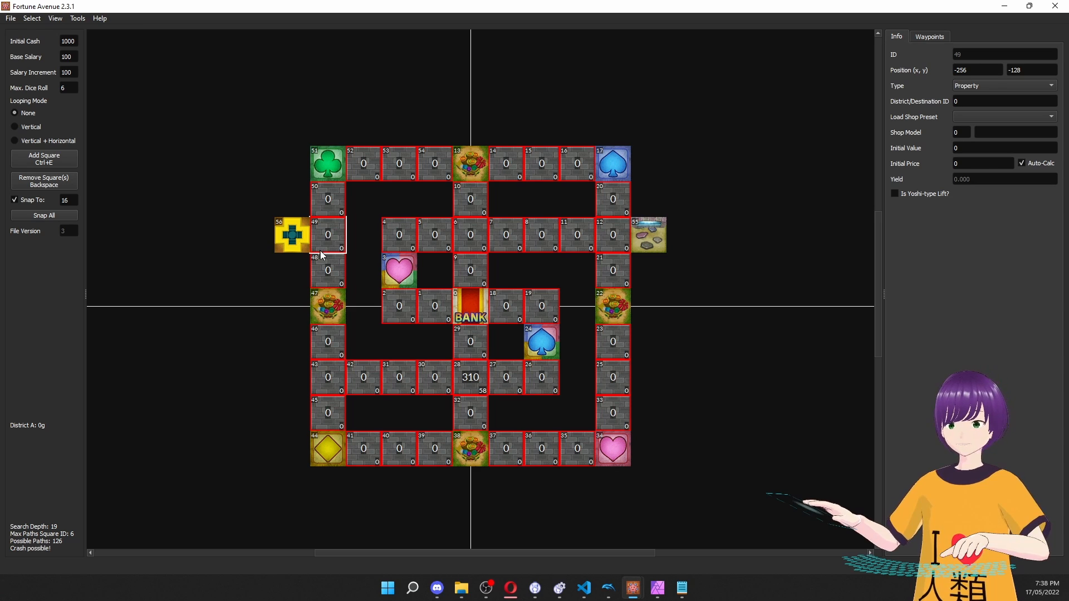
{"action": "left_click", "coordinate": [291, 233]}
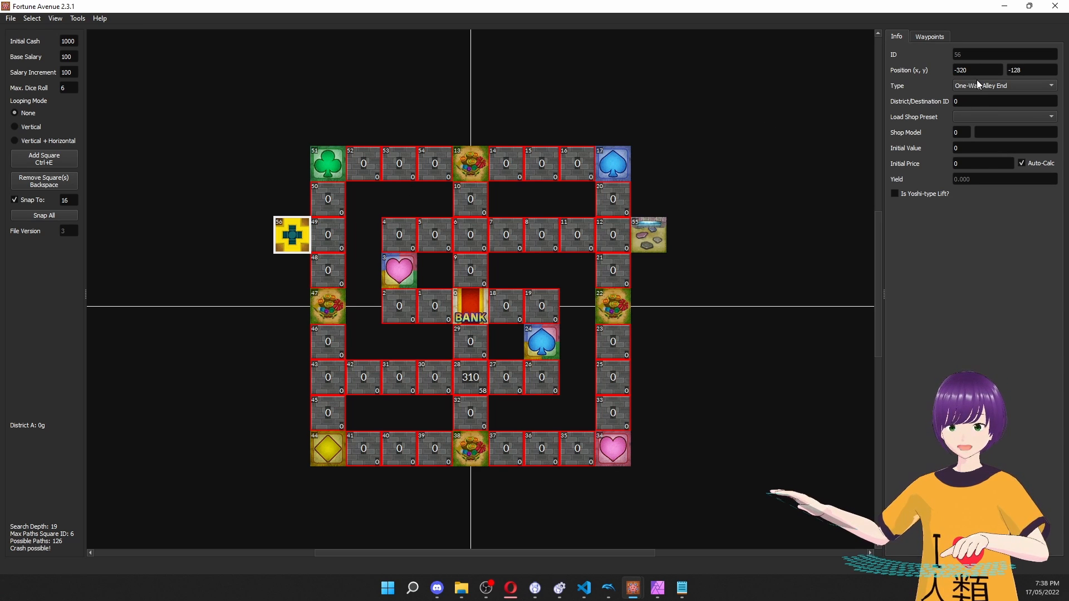
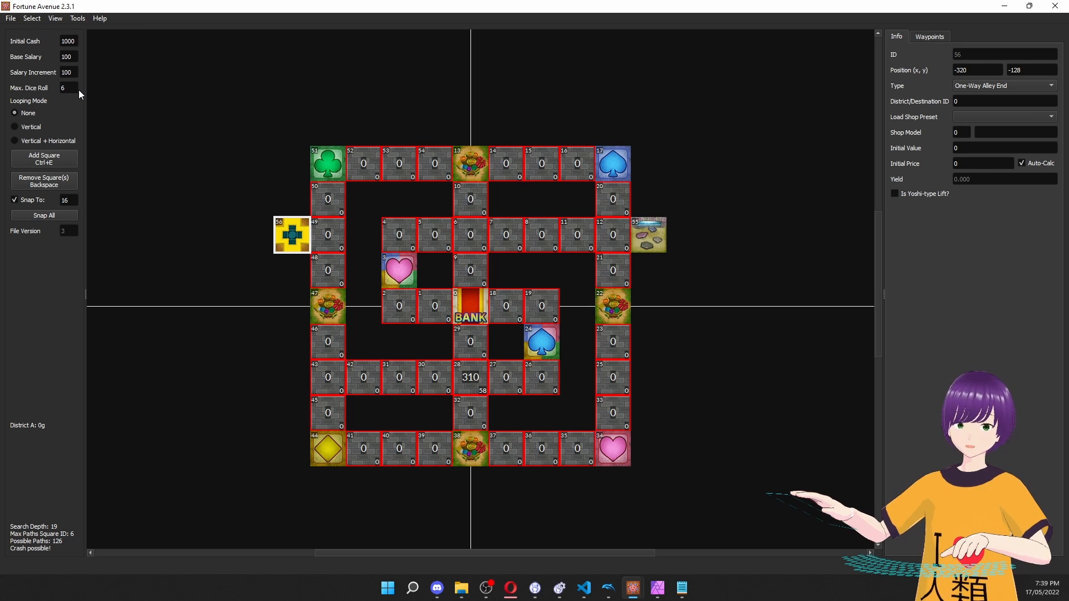
Set the maximum dice roll to 6 and select square 12.
{"action": "double_click", "coordinate": [67, 90]}
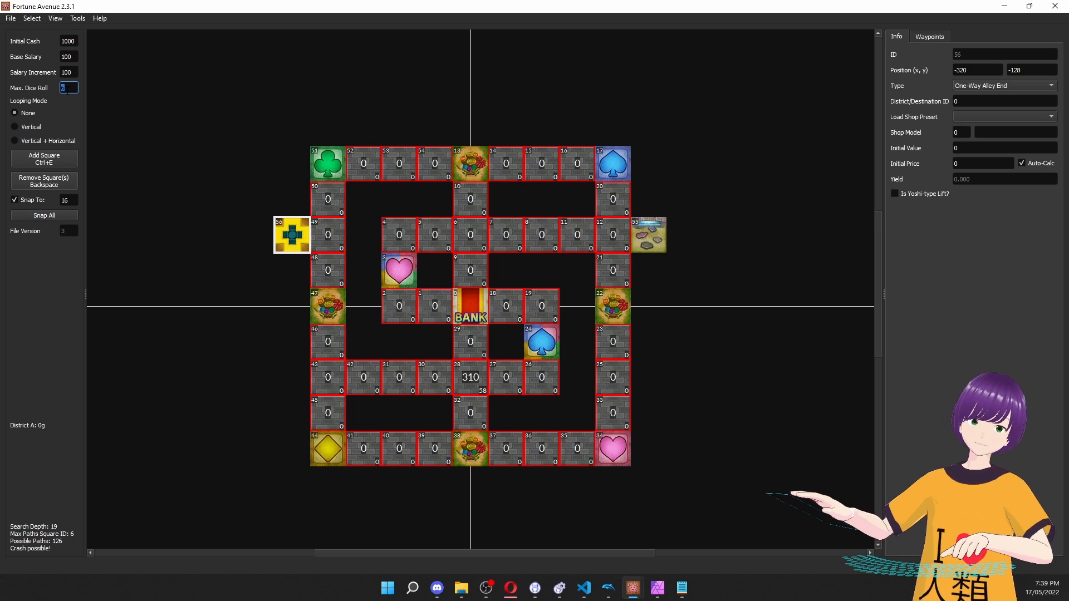
{"action": "type", "text": "6"}
{"action": "left_click", "coordinate": [628, 235]}
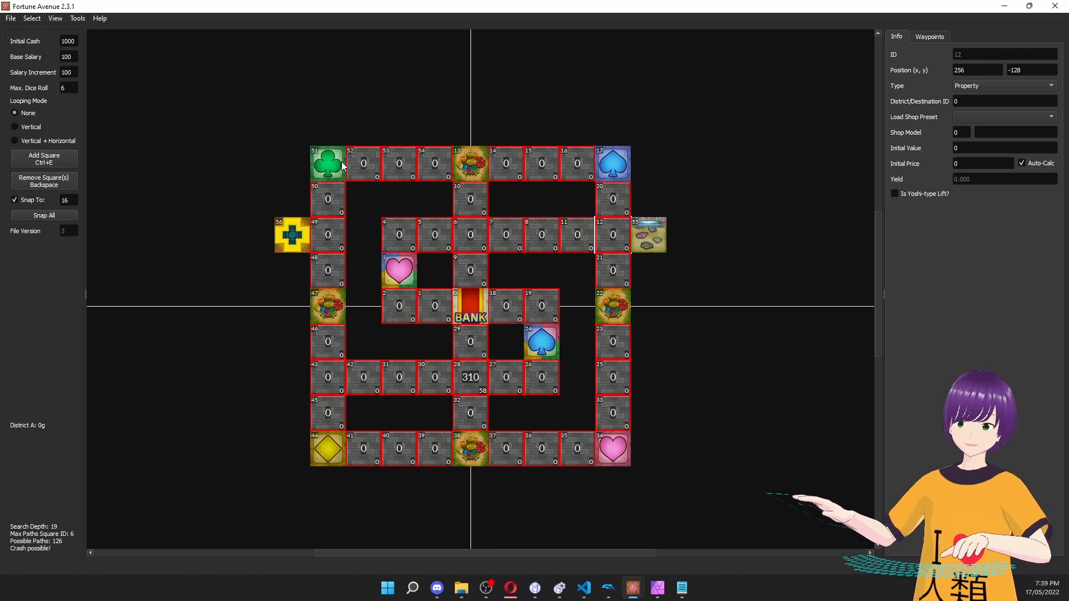
Add two squares at the top corners, one outside club square 51 and one outside spade square 17.
{"action": "key", "text": "ctrl+e"}
{"action": "left_click_drag", "start_coordinate": [469, 295], "coordinate": [292, 156]}
{"action": "key", "text": "ctrl+e"}
{"action": "left_click_drag", "start_coordinate": [464, 301], "coordinate": [643, 157]}
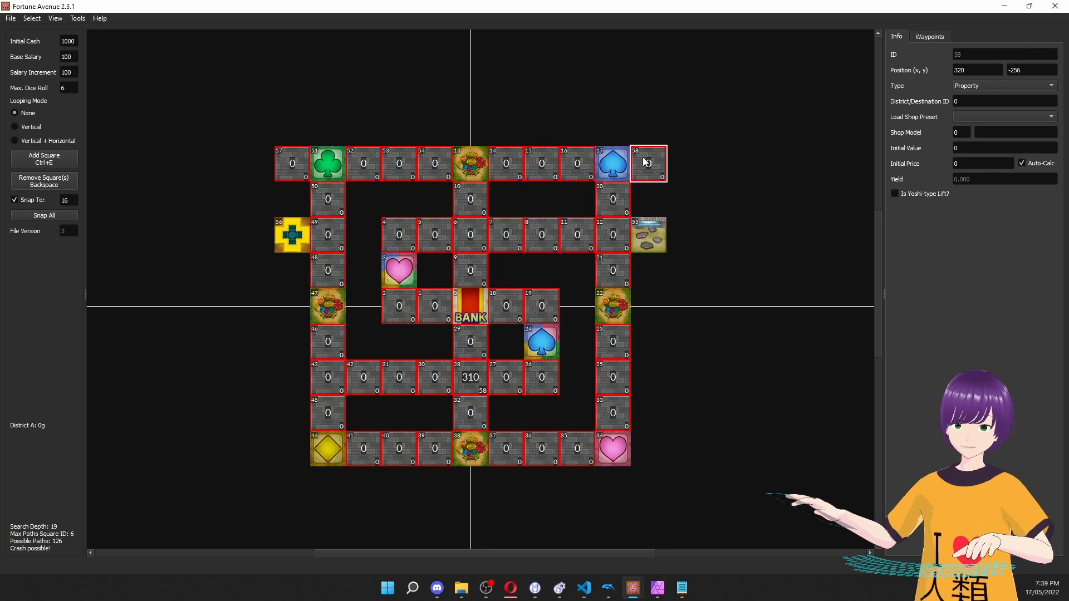
Change the type of the two new corner squares, 57 and 58, to One-Way Alley Door A.
{"action": "left_click", "coordinate": [286, 155]}
{"action": "left_click", "coordinate": [1003, 86]}
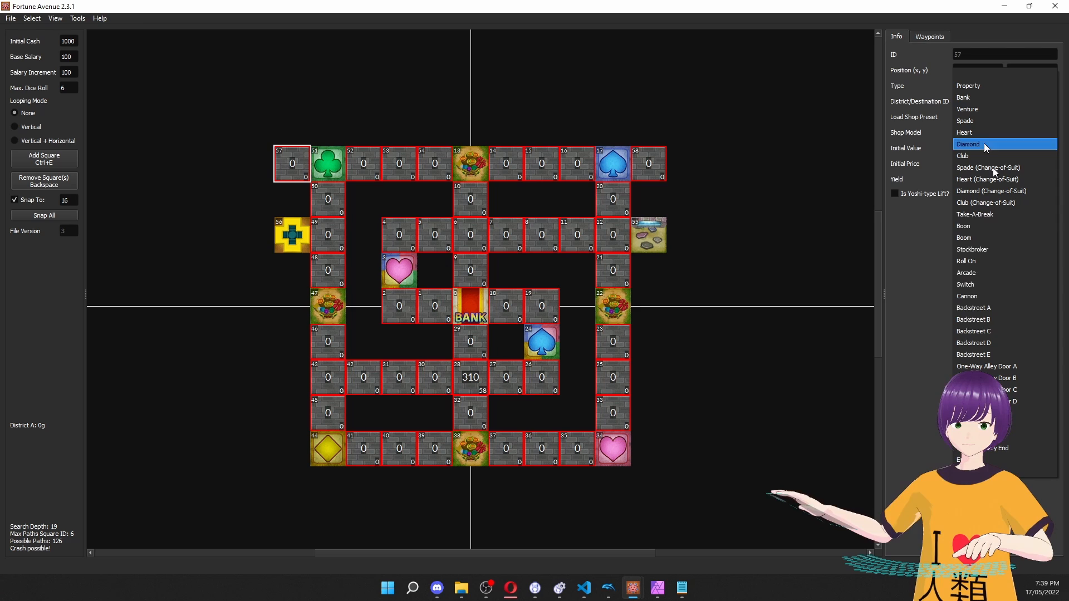
{"action": "left_click", "coordinate": [1022, 357]}
{"action": "left_click", "coordinate": [647, 156]}
{"action": "left_click", "coordinate": [969, 88]}
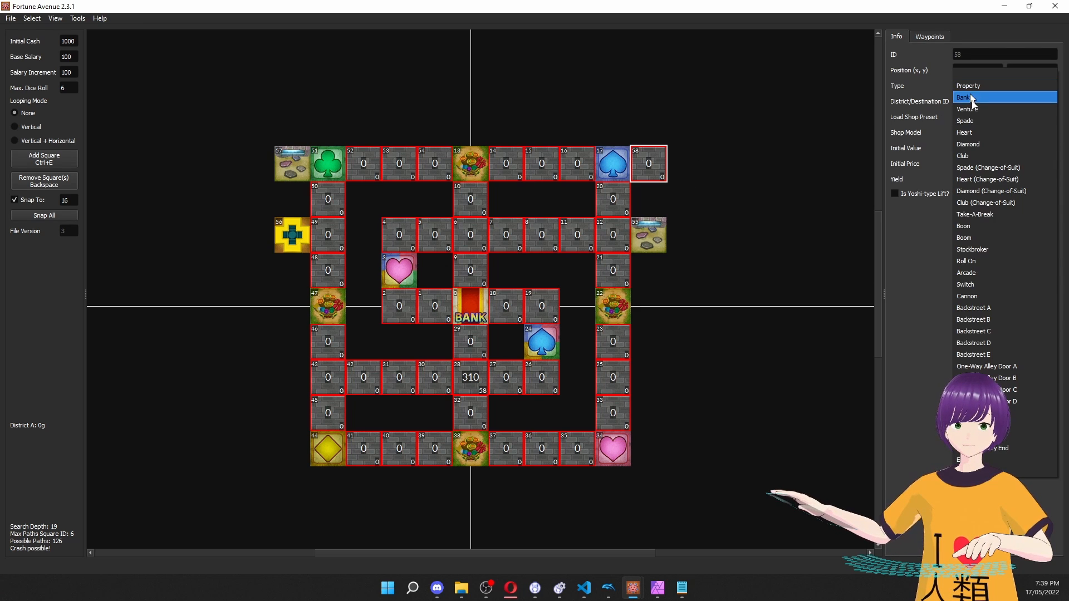
{"action": "left_click", "coordinate": [1017, 365]}
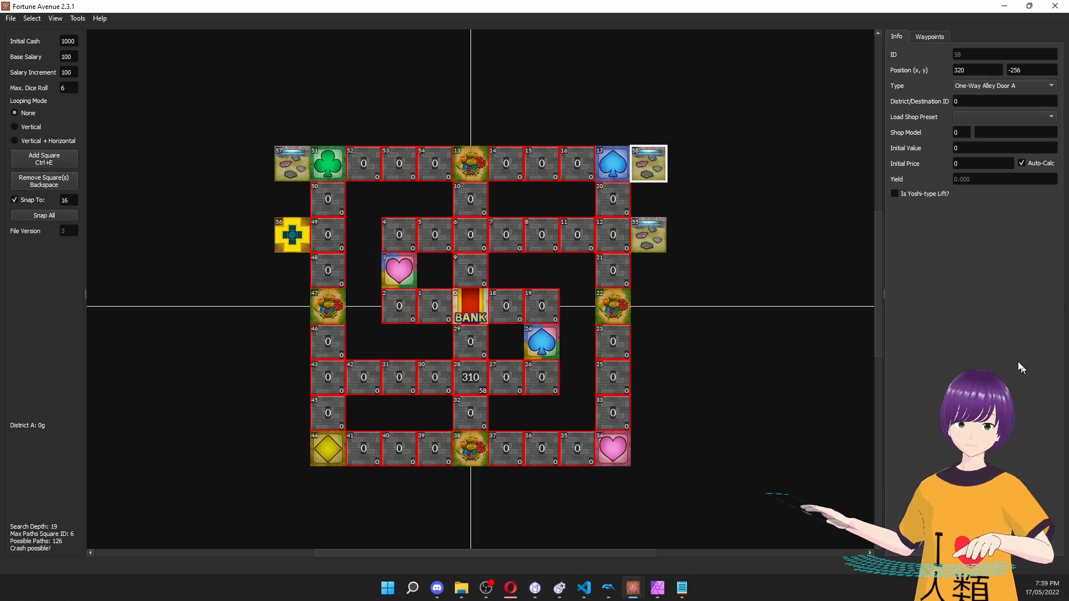
Examine the properties of square 12 and of squares 28, 27, 26 and 18 around the inner loop.
{"action": "left_click", "coordinate": [612, 240]}
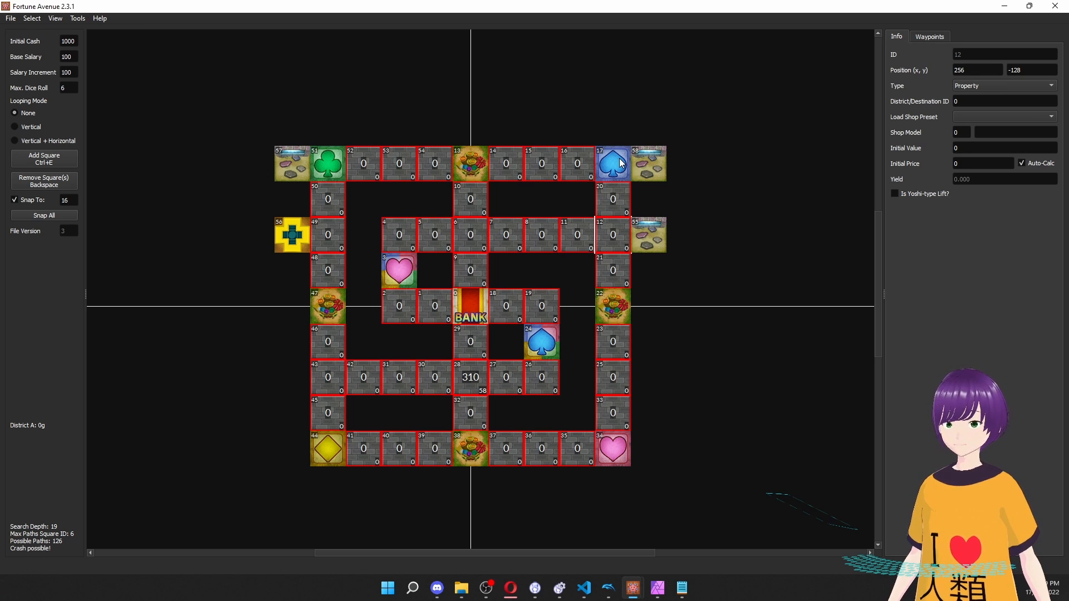
{"action": "left_click", "coordinate": [721, 320]}
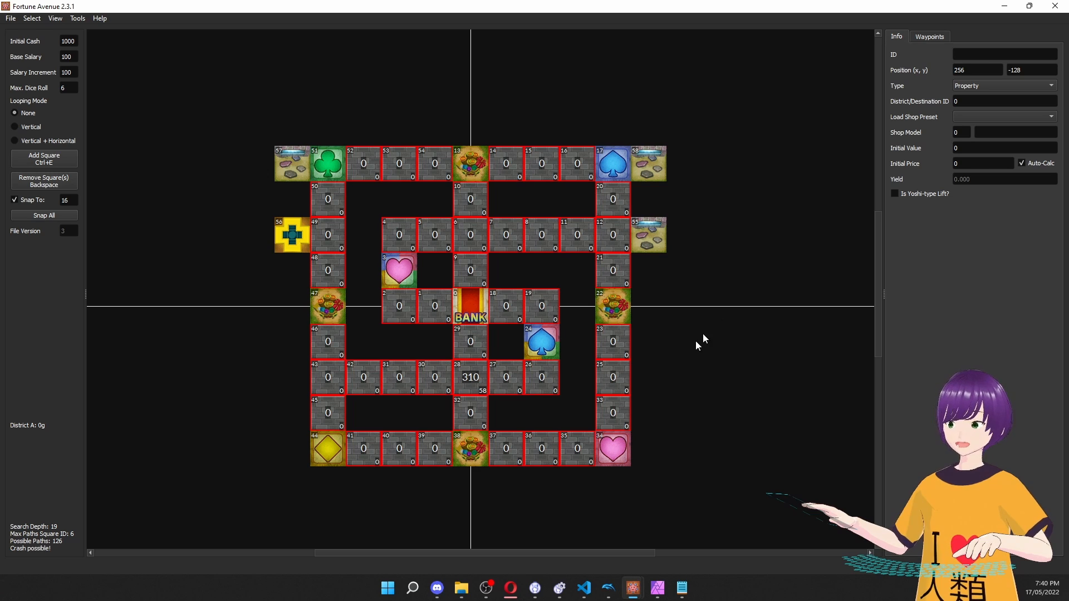
{"action": "left_click", "coordinate": [471, 377]}
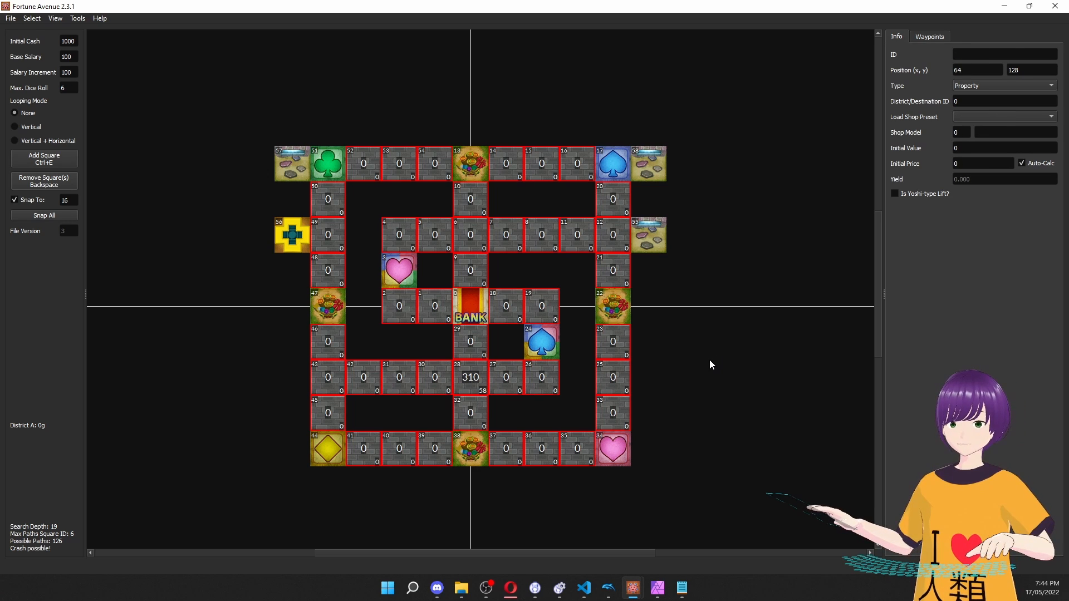
{"action": "left_click", "coordinate": [543, 380]}
{"action": "left_click", "coordinate": [508, 376]}
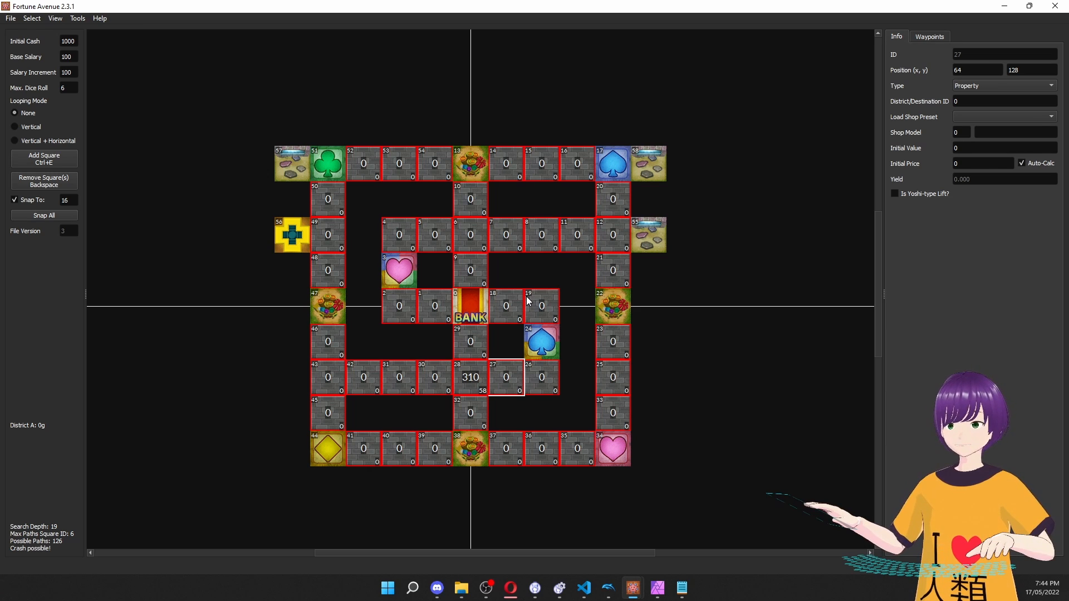
{"action": "left_click", "coordinate": [541, 377]}
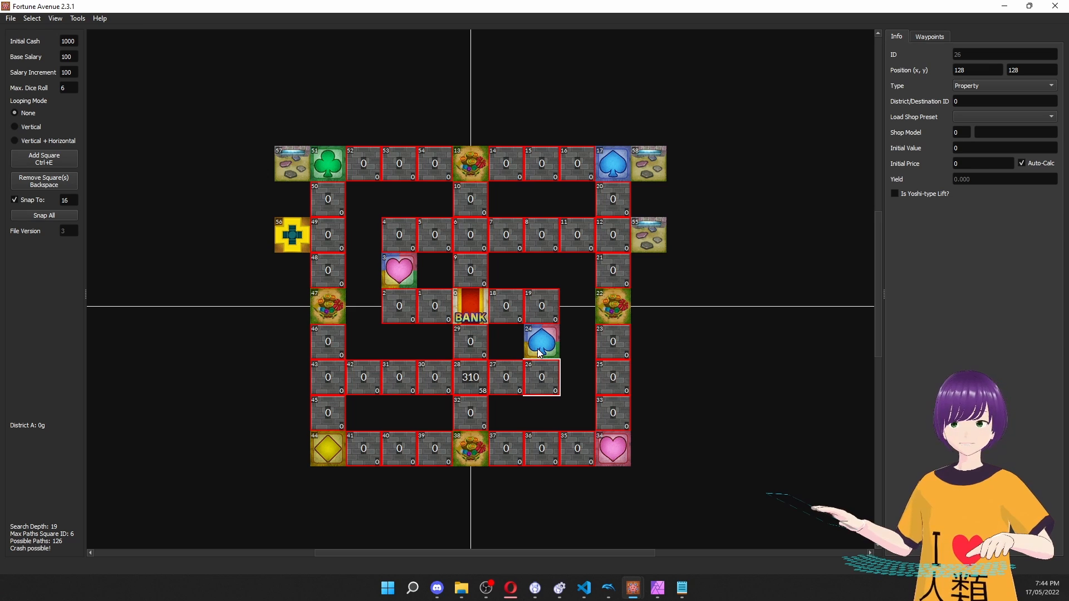
{"action": "left_click", "coordinate": [544, 320]}
{"action": "left_click", "coordinate": [510, 309]}
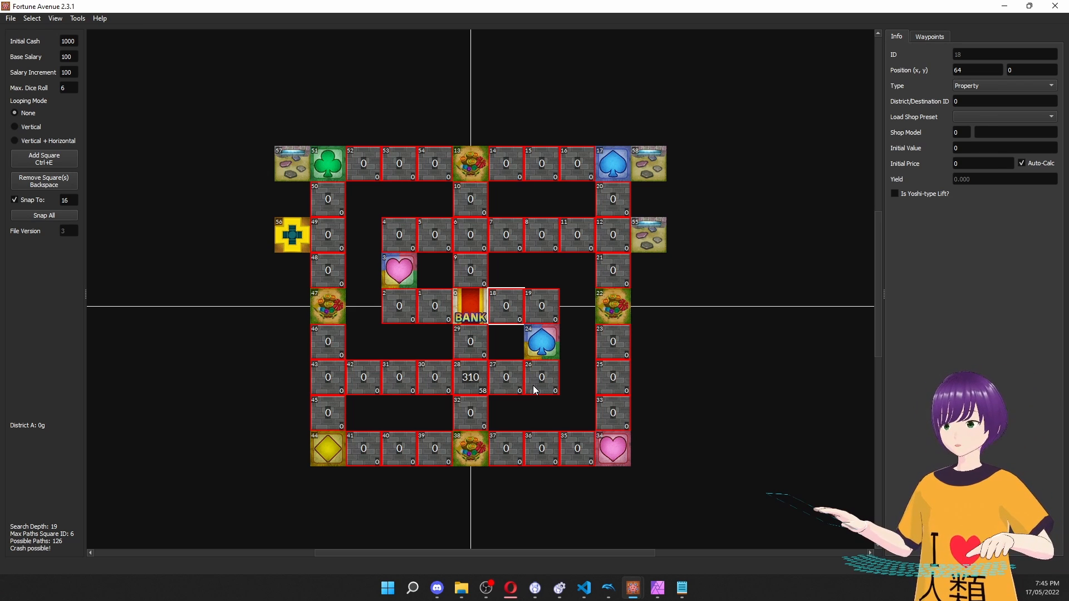
{"action": "left_click", "coordinate": [533, 389]}
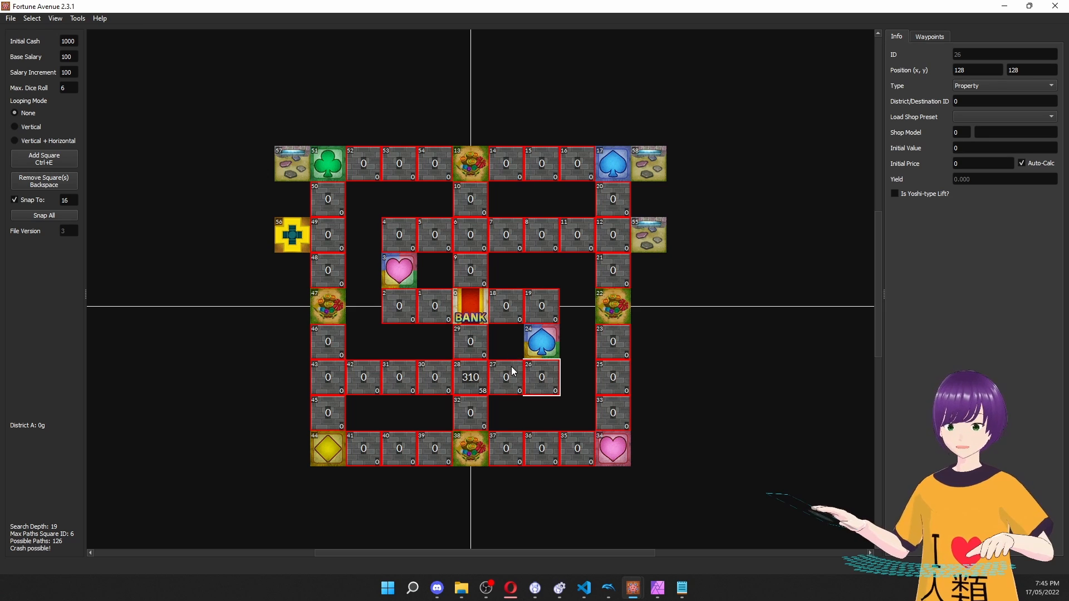
Go through the squares of the lower inner row, from 30 out to 42 and back to 26, checking their properties.
{"action": "left_click", "coordinate": [438, 375]}
{"action": "left_click", "coordinate": [408, 377]}
{"action": "left_click", "coordinate": [430, 370]}
{"action": "left_click", "coordinate": [369, 380]}
{"action": "left_click", "coordinate": [402, 376]}
{"action": "left_click", "coordinate": [433, 369]}
{"action": "left_click", "coordinate": [455, 372]}
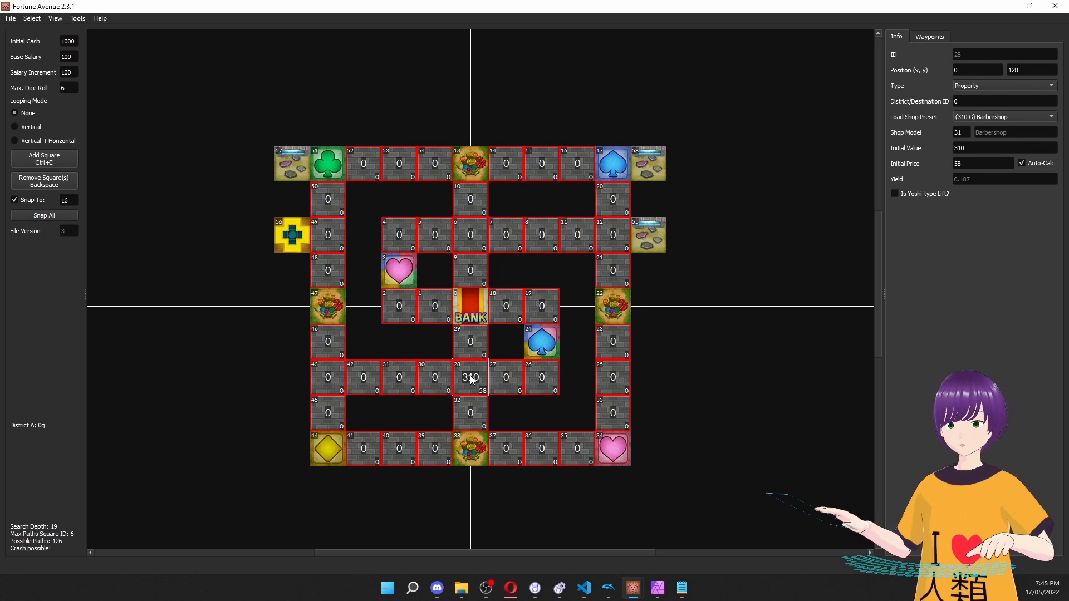
{"action": "left_click", "coordinate": [509, 378]}
{"action": "left_click", "coordinate": [535, 377]}
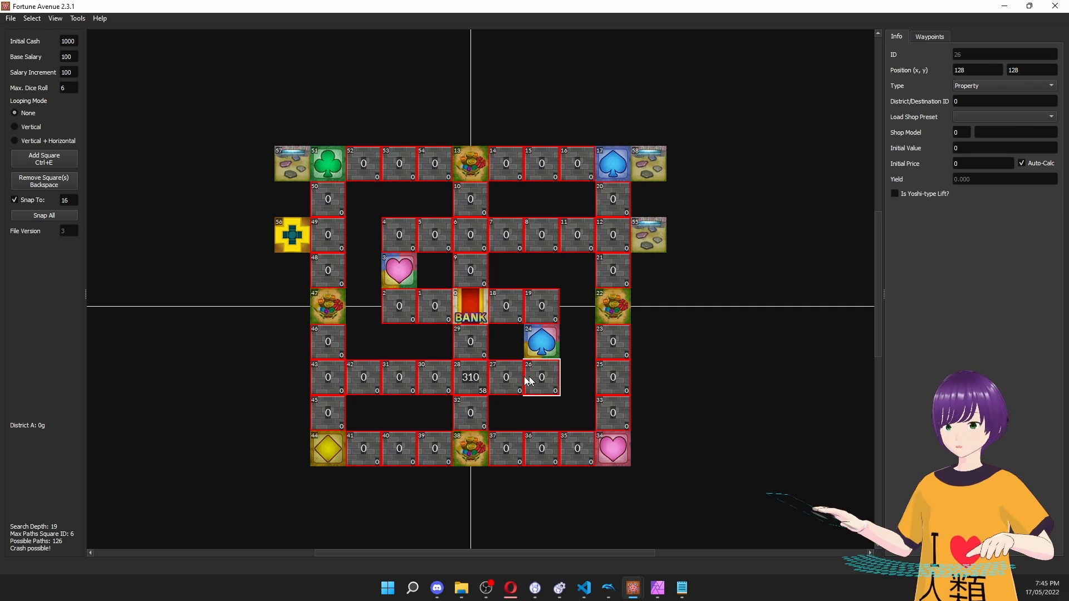
Open the District Simulator web page from Fortune Avenue.
{"action": "left_click", "coordinate": [202, 123]}
{"action": "left_click", "coordinate": [100, 20]}
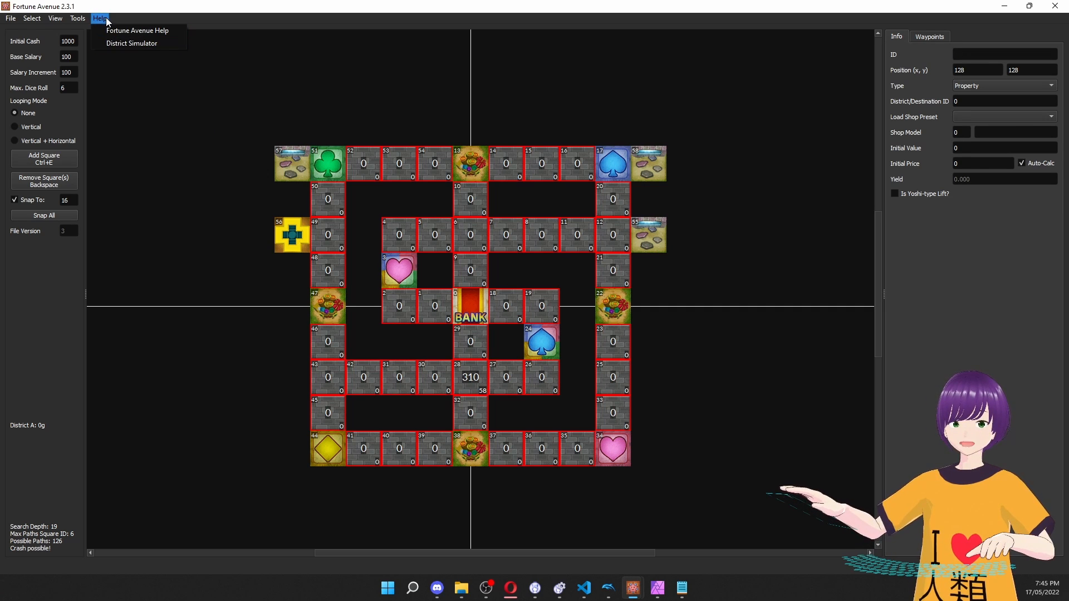
{"action": "left_click", "coordinate": [122, 43]}
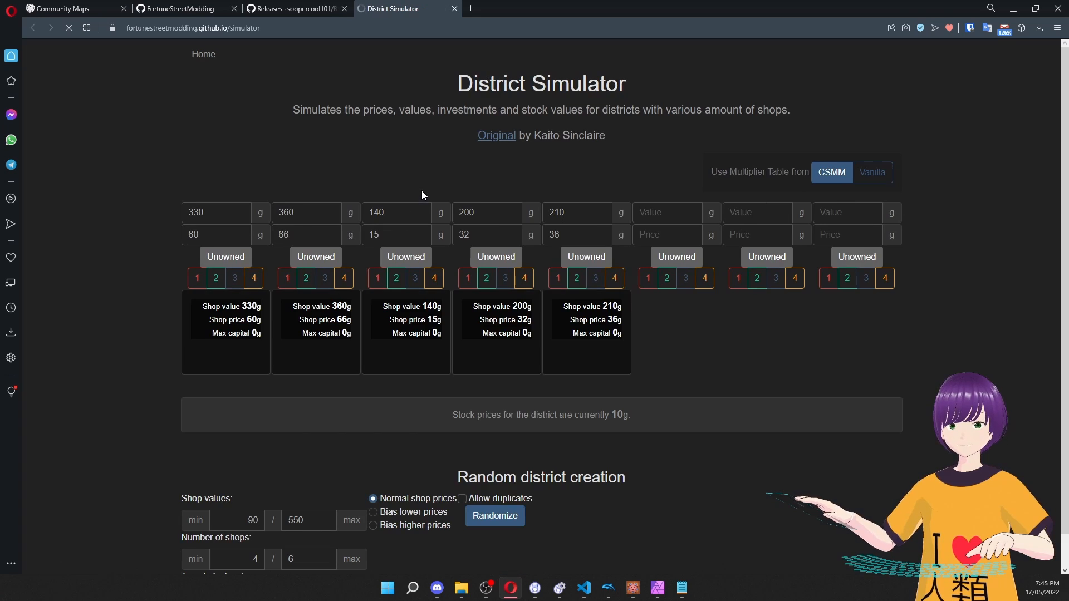
Look over the simulator's shop values and prices and its random district creation settings.
{"action": "scroll", "coordinate": [120, 215], "scroll_direction": "down", "scroll_amount": 2}
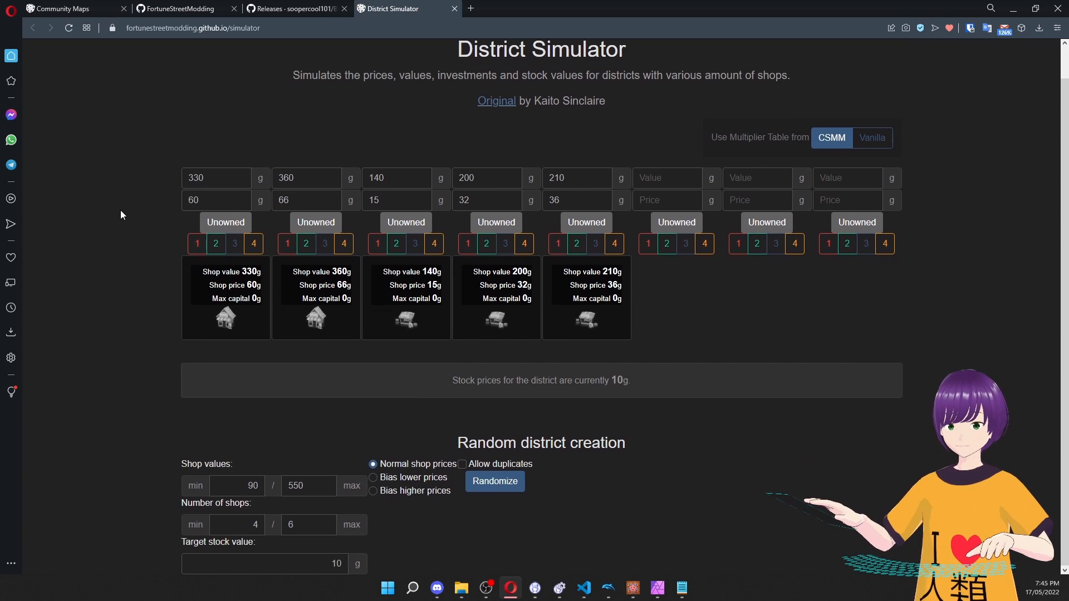
{"action": "scroll", "coordinate": [120, 215], "scroll_direction": "up", "scroll_amount": 2}
{"action": "scroll", "coordinate": [120, 215], "scroll_direction": "down", "scroll_amount": 2}
{"action": "scroll", "coordinate": [120, 215], "scroll_direction": "up", "scroll_amount": 2}
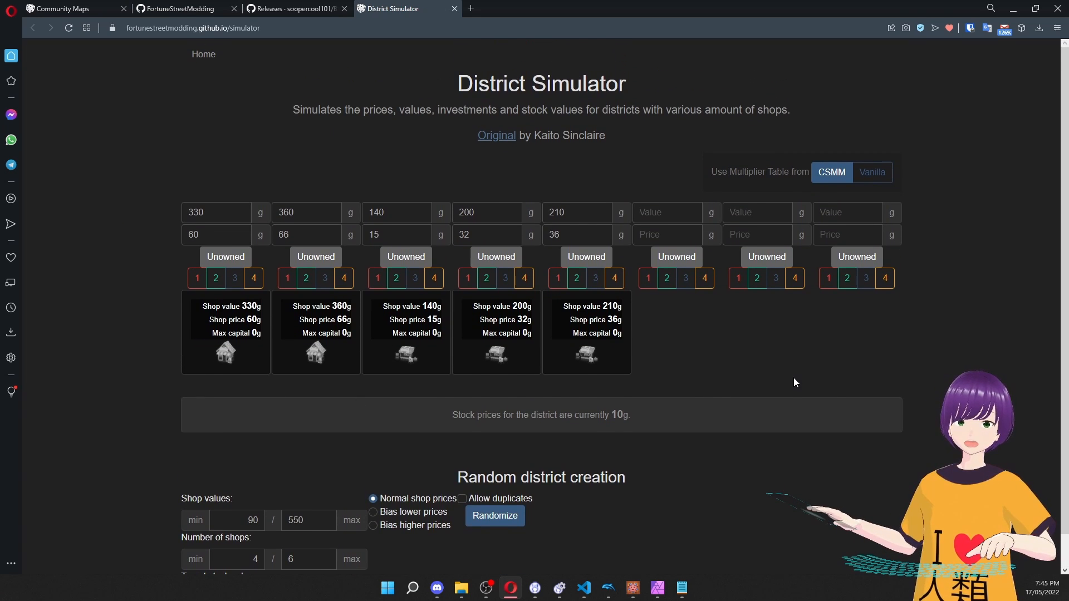
{"action": "scroll", "coordinate": [794, 382], "scroll_direction": "down", "scroll_amount": 2}
{"action": "scroll", "coordinate": [768, 303], "scroll_direction": "up", "scroll_amount": 2}
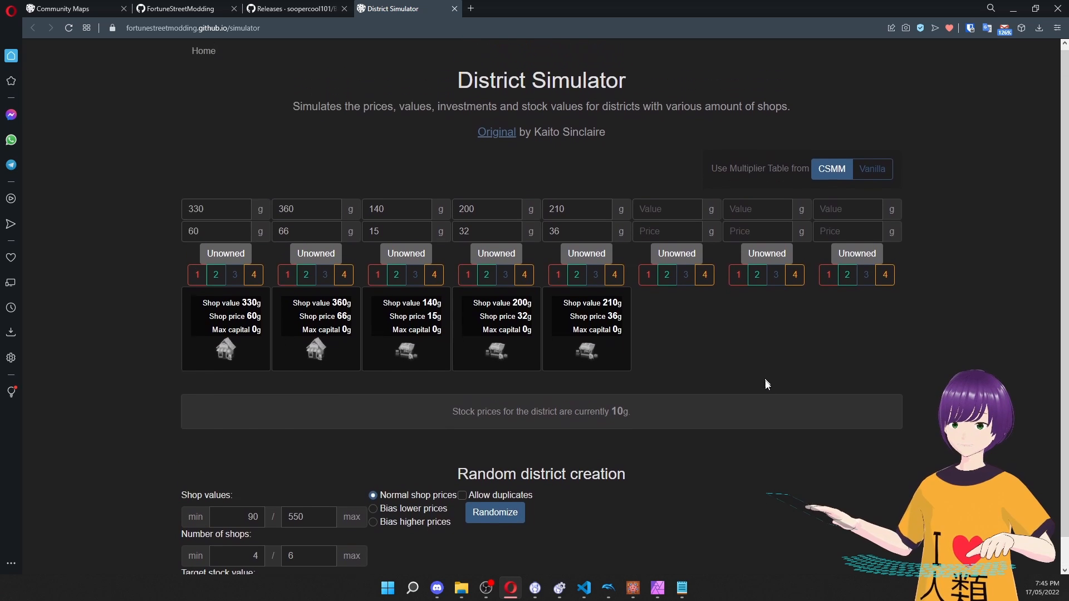
{"action": "scroll", "coordinate": [768, 384], "scroll_direction": "down", "scroll_amount": 1}
{"action": "scroll", "coordinate": [763, 393], "scroll_direction": "up", "scroll_amount": 1}
{"action": "scroll", "coordinate": [763, 393], "scroll_direction": "down", "scroll_amount": 1}
{"action": "scroll", "coordinate": [771, 360], "scroll_direction": "up", "scroll_amount": 1}
Limit the number of shops to a maximum of 4, review the other limits and generate a random district.
{"action": "scroll", "coordinate": [779, 362], "scroll_direction": "down", "scroll_amount": 1}
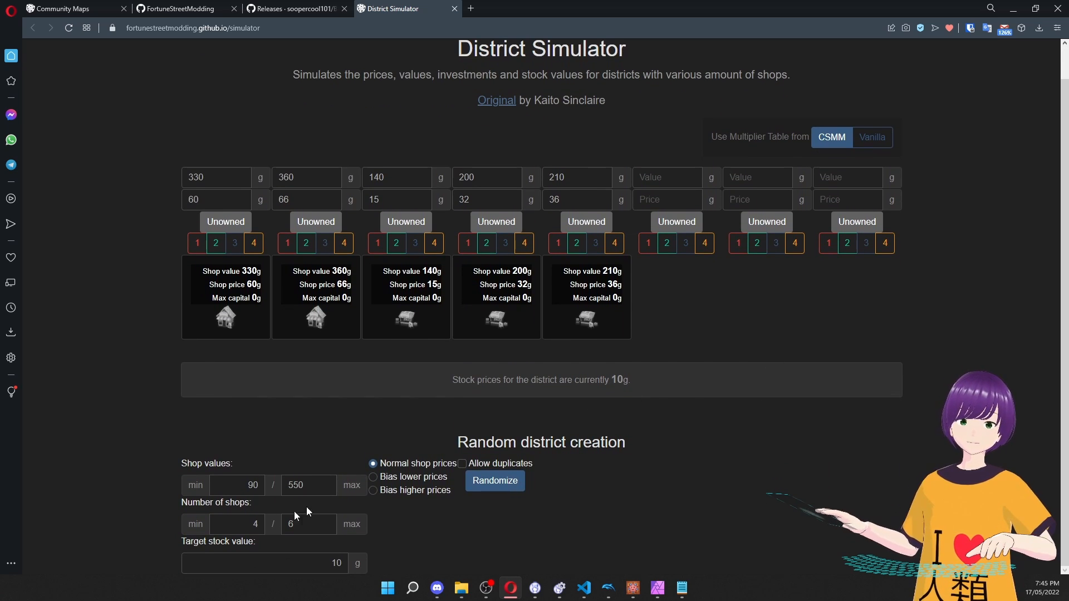
{"action": "double_click", "coordinate": [301, 524]}
{"action": "type", "text": "4"}
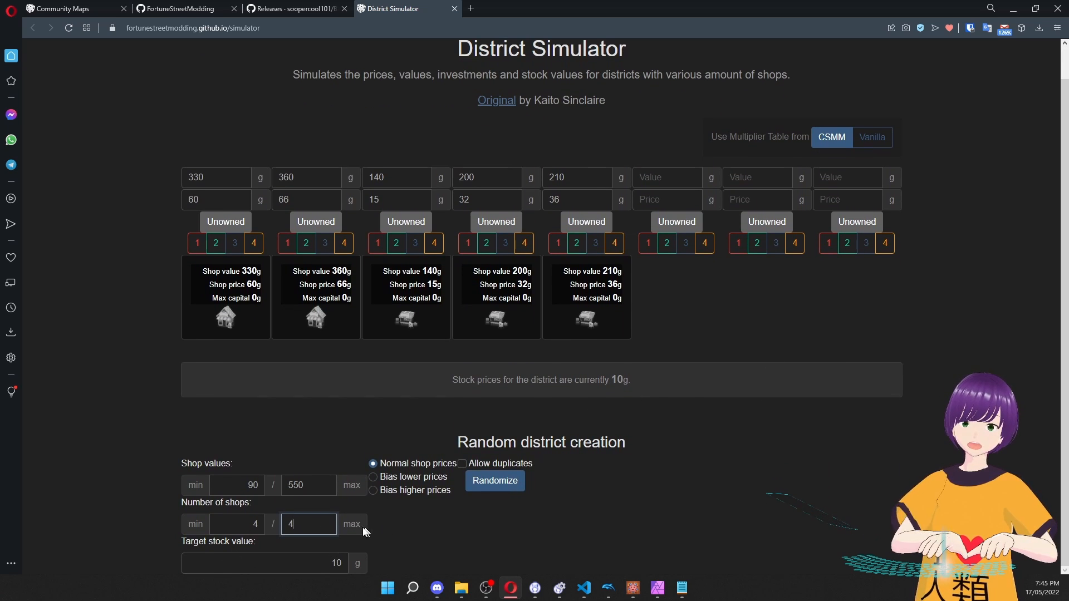
{"action": "left_click", "coordinate": [251, 485]}
{"action": "left_click", "coordinate": [309, 492]}
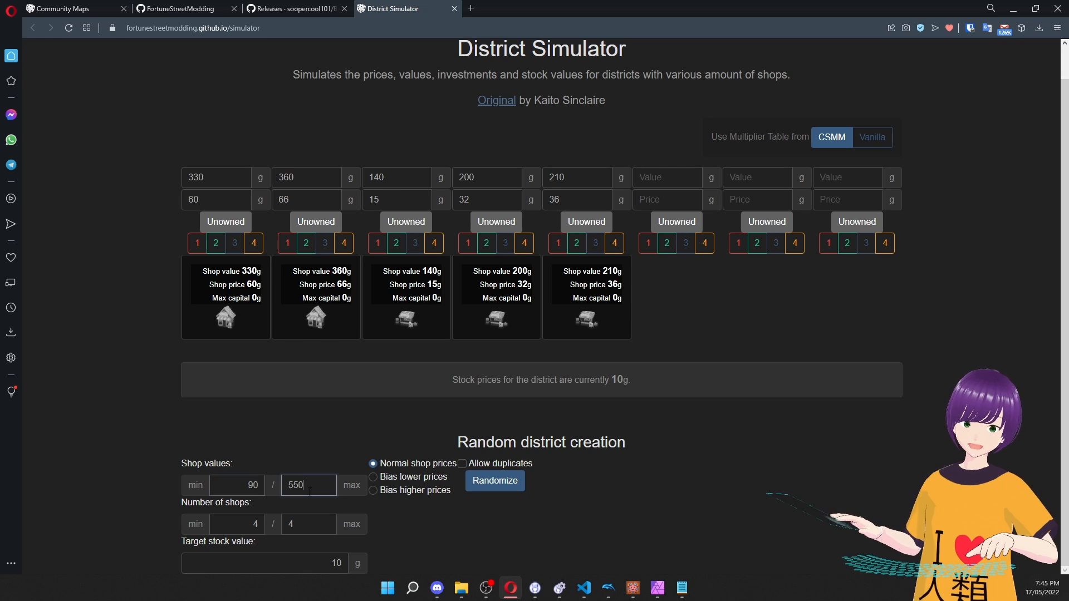
{"action": "double_click", "coordinate": [309, 492]}
{"action": "double_click", "coordinate": [310, 563]}
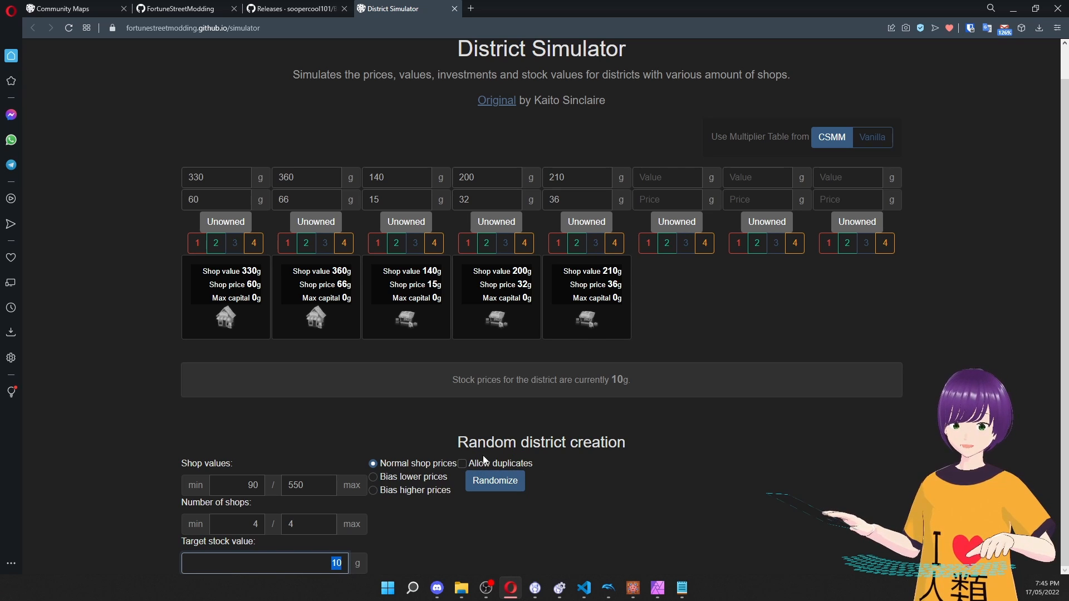
{"action": "left_click", "coordinate": [503, 489]}
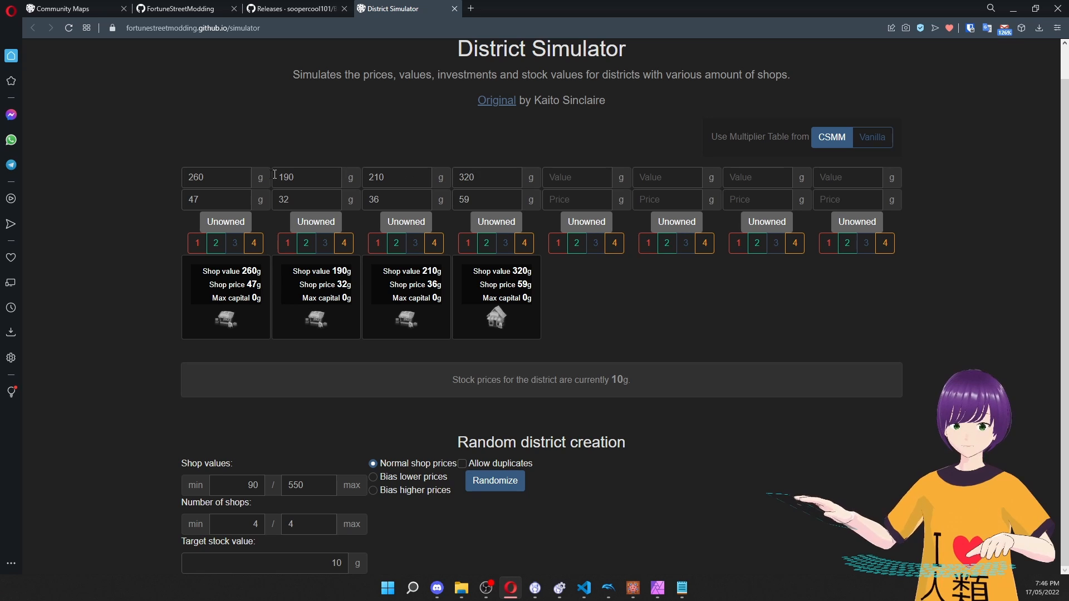
Review the shop value of each of the four generated shops.
{"action": "scroll", "coordinate": [216, 193], "scroll_direction": "up", "scroll_amount": 1}
{"action": "left_click", "coordinate": [211, 214]}
{"action": "left_click", "coordinate": [304, 214]}
{"action": "left_click", "coordinate": [395, 213]}
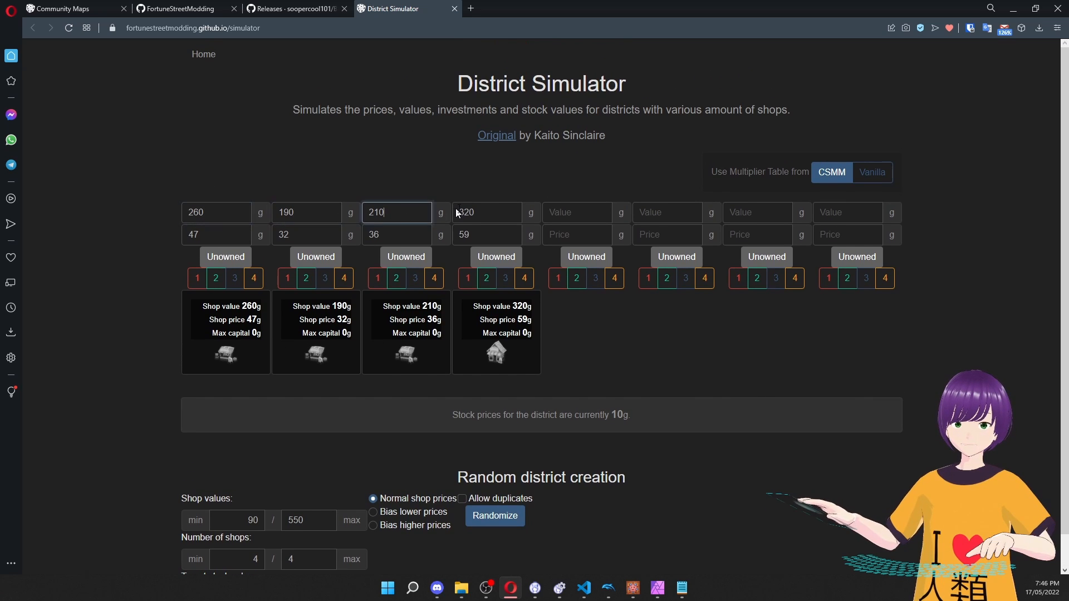
{"action": "left_click", "coordinate": [457, 213]}
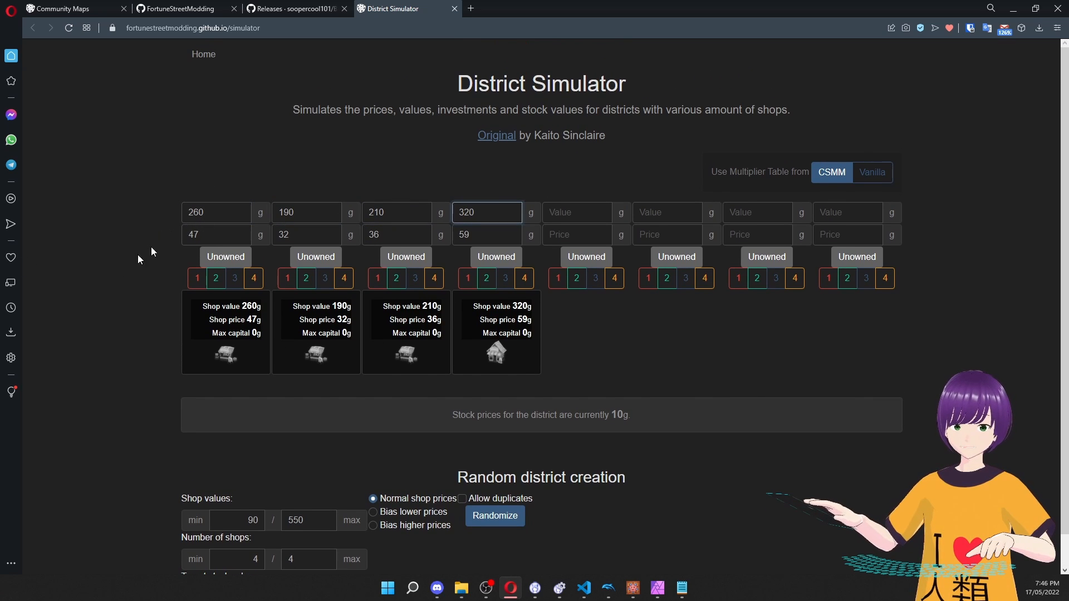
Set the target stock value to 20 and both the minimum and maximum number of shops to 6.
{"action": "scroll", "coordinate": [128, 279], "scroll_direction": "down", "scroll_amount": 1}
{"action": "double_click", "coordinate": [311, 564]}
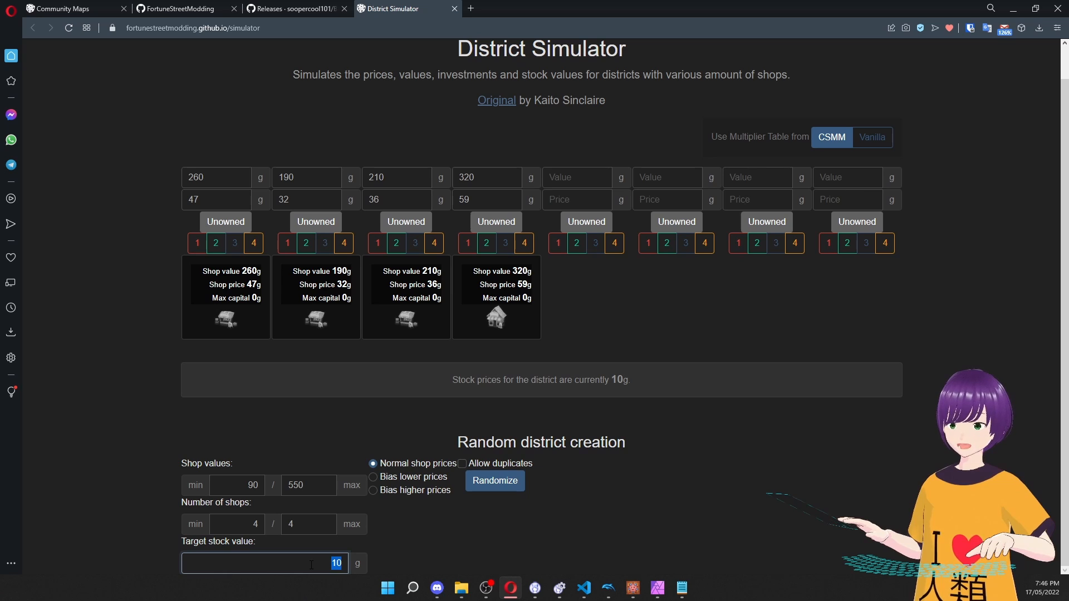
{"action": "type", "text": "20"}
{"action": "double_click", "coordinate": [240, 524]}
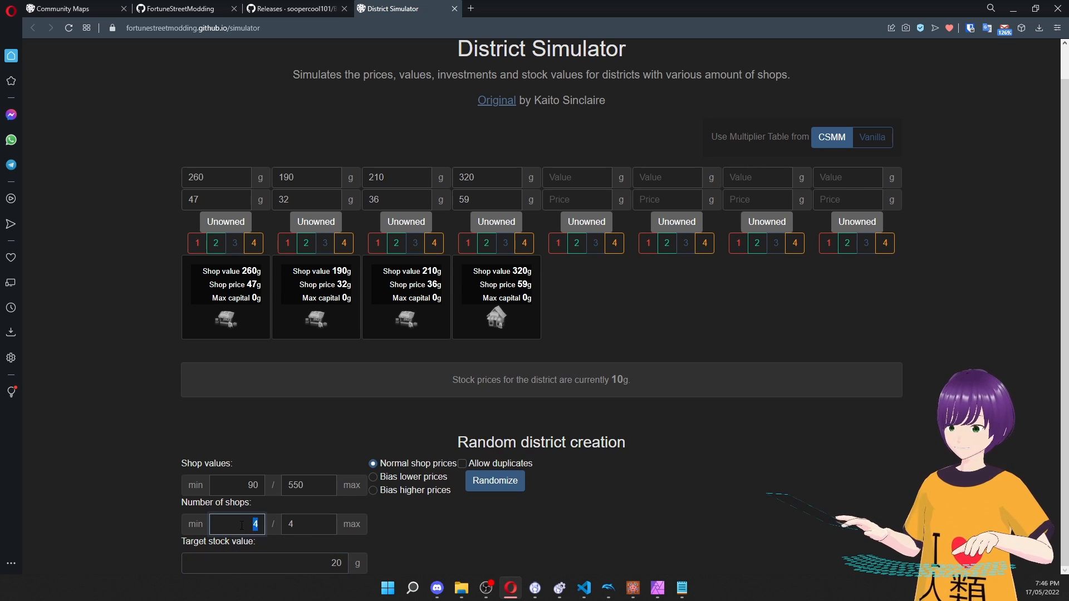
{"action": "type", "text": "6"}
{"action": "key", "text": "Tab"}
{"action": "type", "text": "6"}
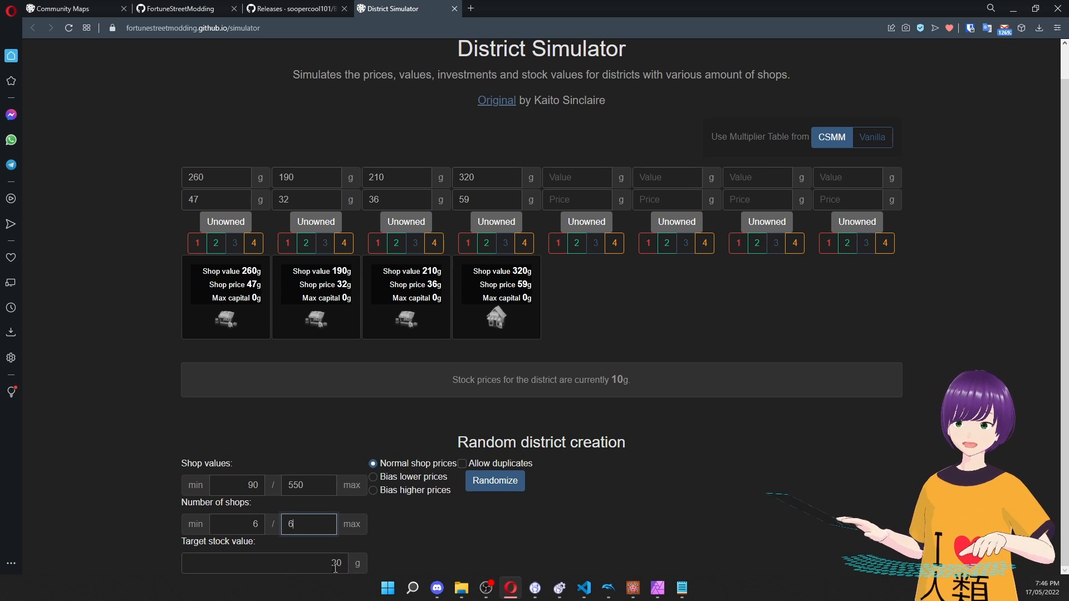
{"action": "key", "text": "Tab"}
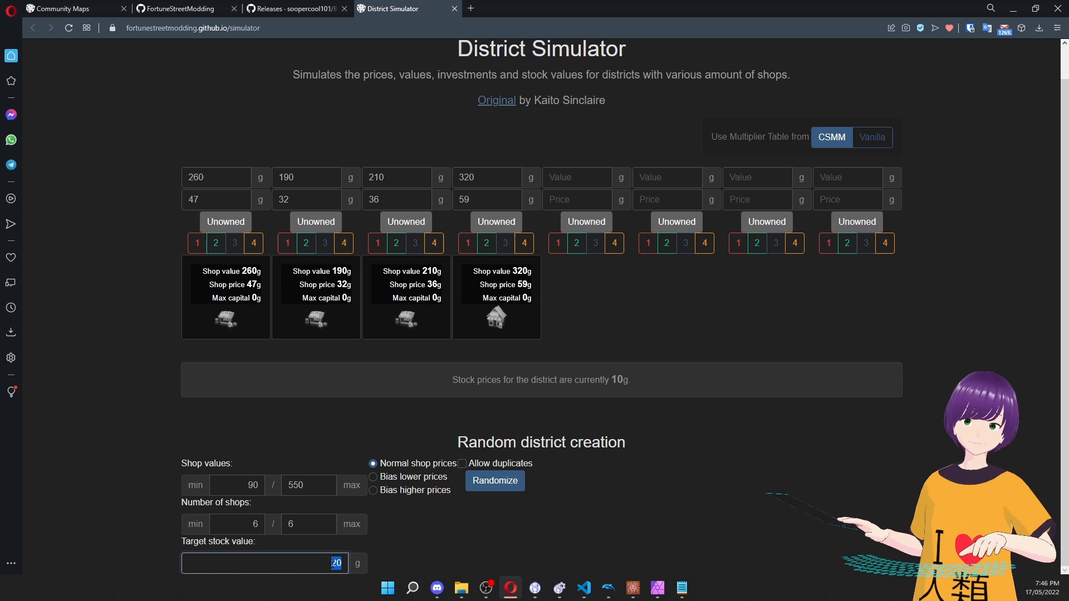
Generate a random district with shop values between 300 and 900, and switch back to Fortune Avenue.
{"action": "double_click", "coordinate": [235, 489]}
{"action": "type", "text": "300"}
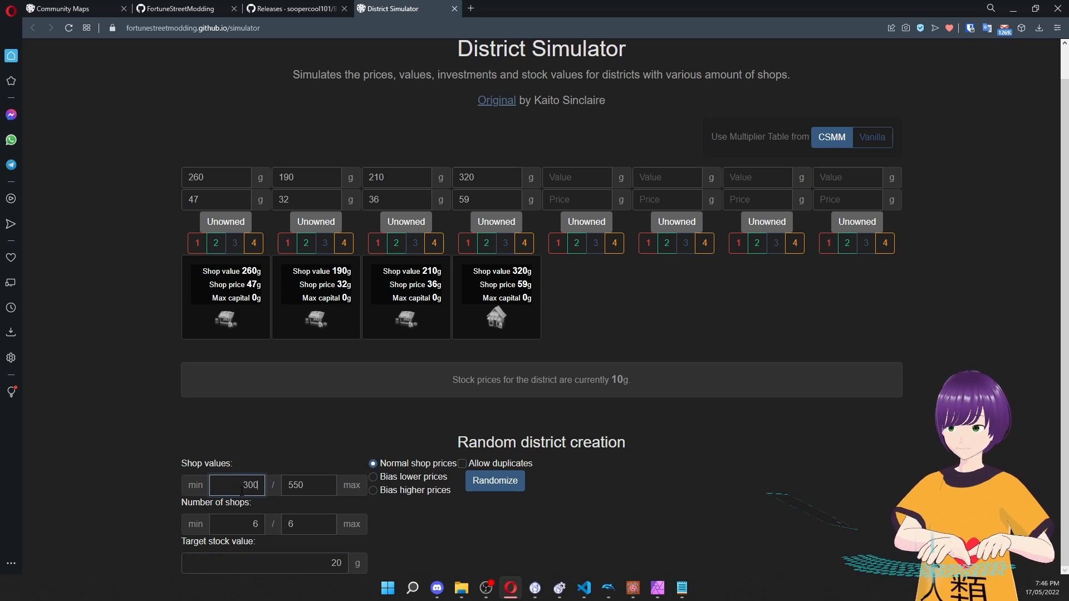
{"action": "double_click", "coordinate": [323, 488]}
{"action": "type", "text": "900"}
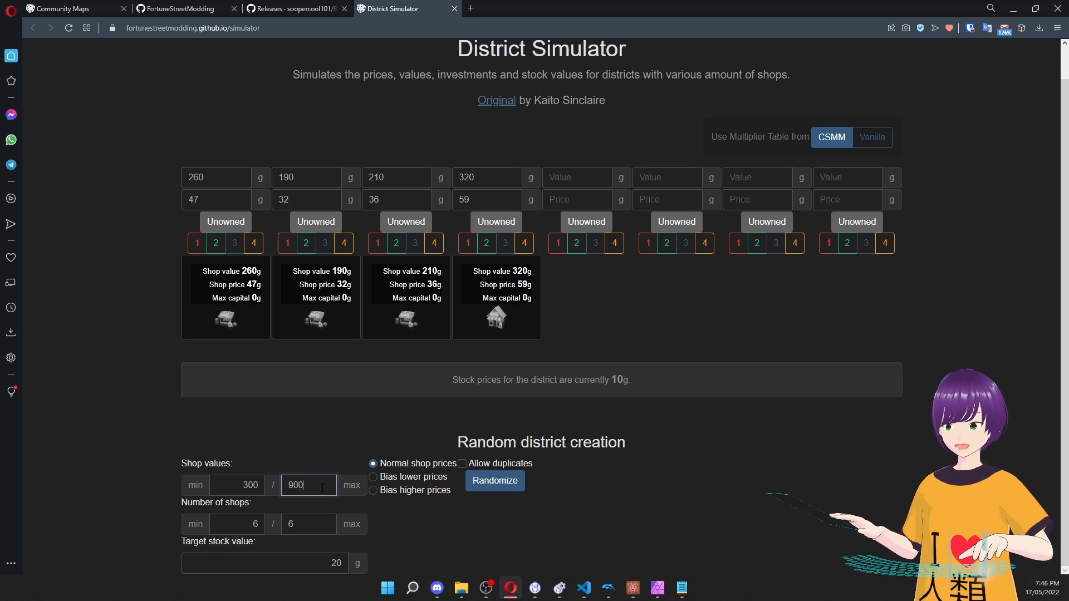
{"action": "left_click", "coordinate": [511, 493]}
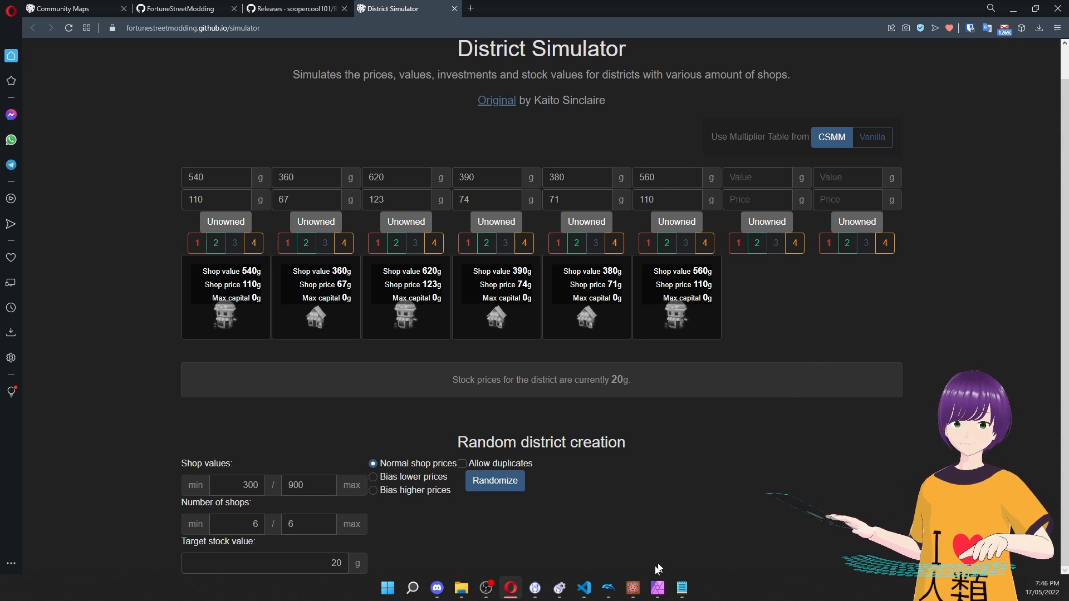
{"action": "mouse_move", "coordinate": [633, 588]}
{"action": "left_click", "coordinate": [695, 529]}
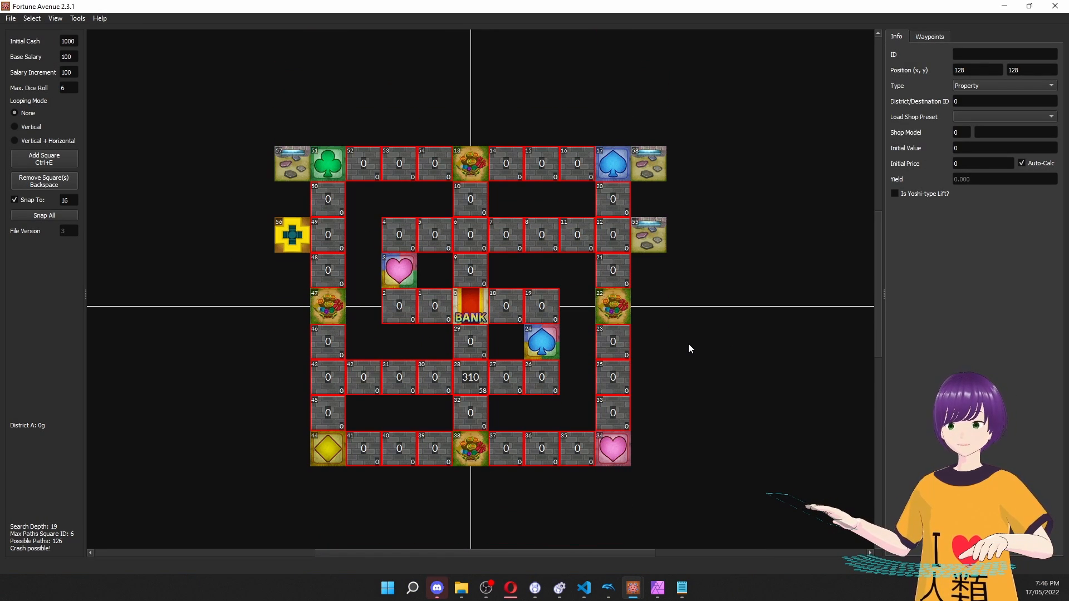
Examine the property squares along the second row below the bank in the Lucky map.
{"action": "left_click", "coordinate": [473, 392]}
{"action": "left_click", "coordinate": [421, 372]}
{"action": "left_click", "coordinate": [334, 381]}
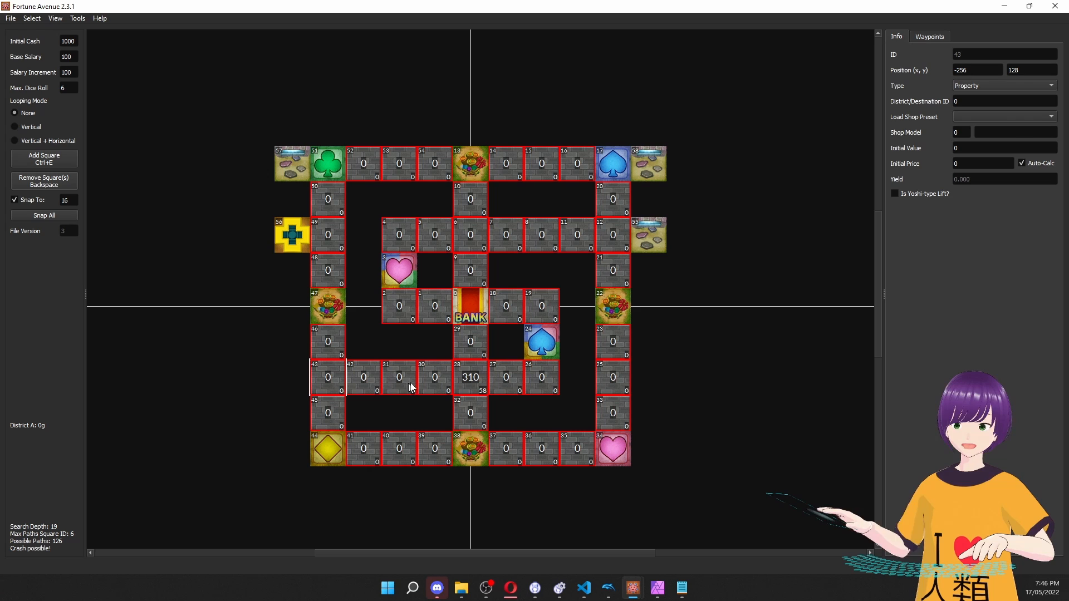
{"action": "left_click", "coordinate": [372, 378]}
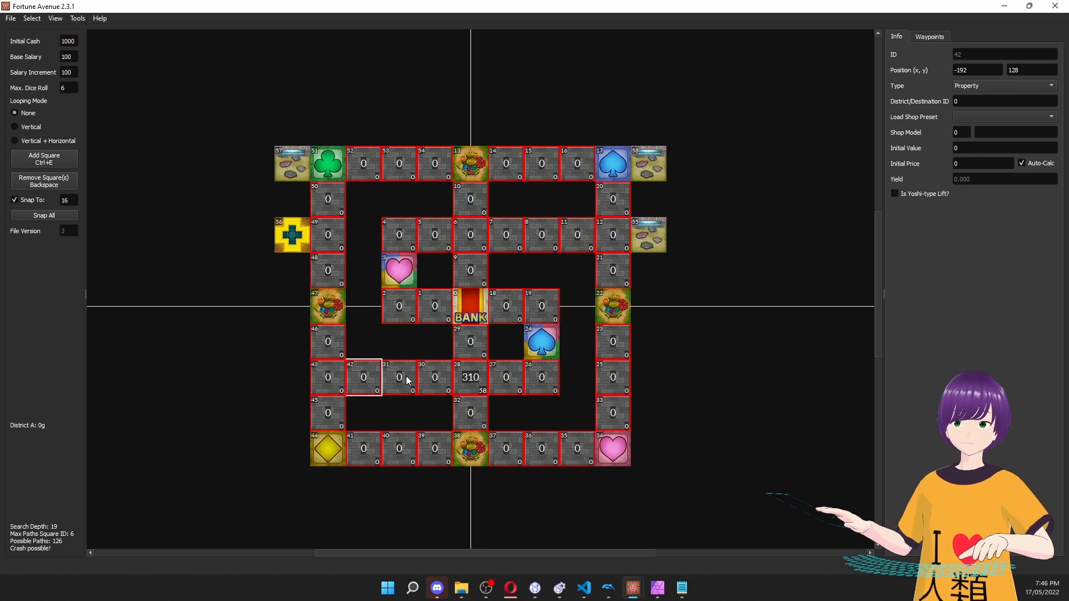
Switch to the Fortune Avenue window with the completed map and examine the settings of shops in several districts.
{"action": "left_click", "coordinate": [1005, 6]}
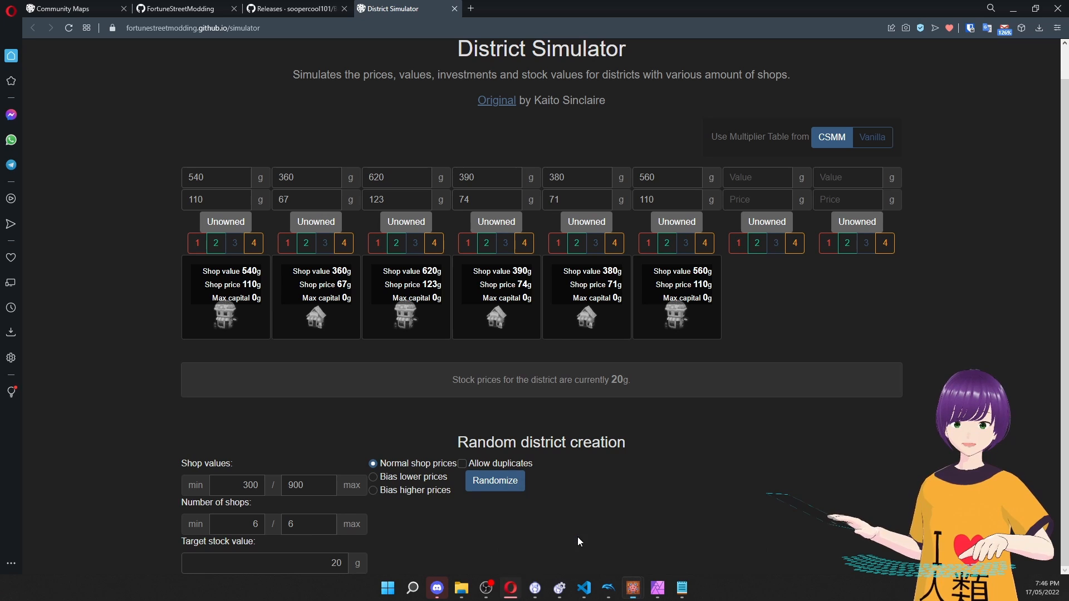
{"action": "left_click", "coordinate": [633, 588]}
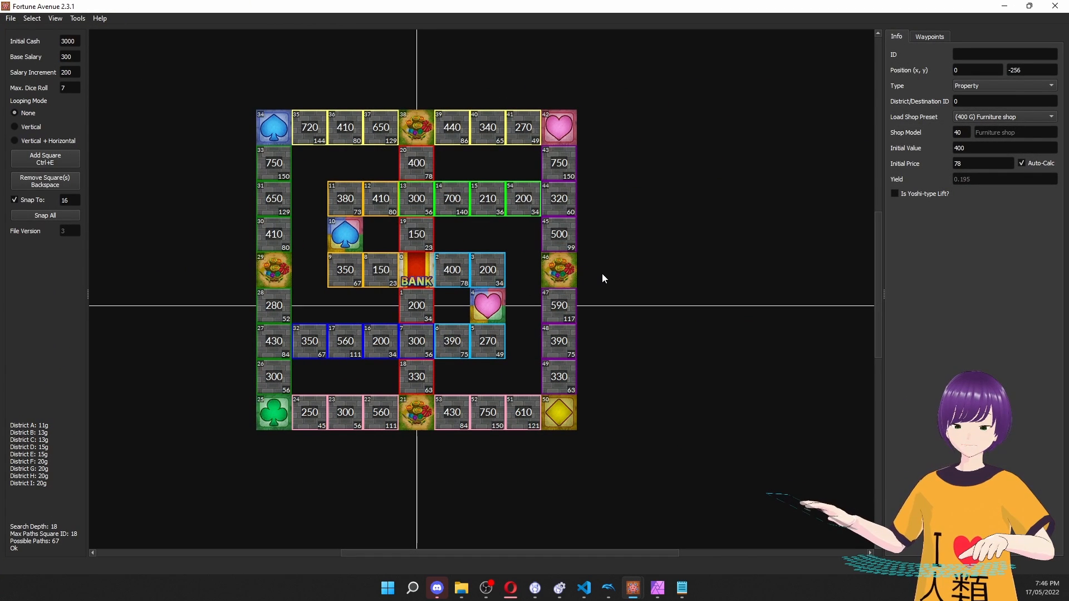
{"action": "left_click_drag", "start_coordinate": [547, 551], "coordinate": [521, 548]}
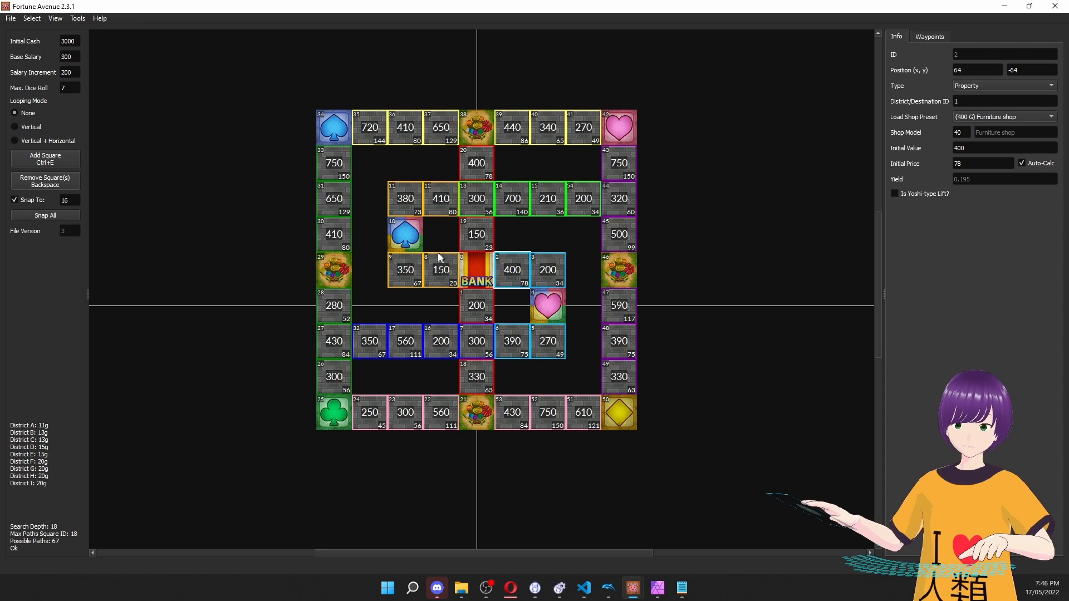
{"action": "left_click", "coordinate": [439, 201]}
{"action": "left_click", "coordinate": [548, 126]}
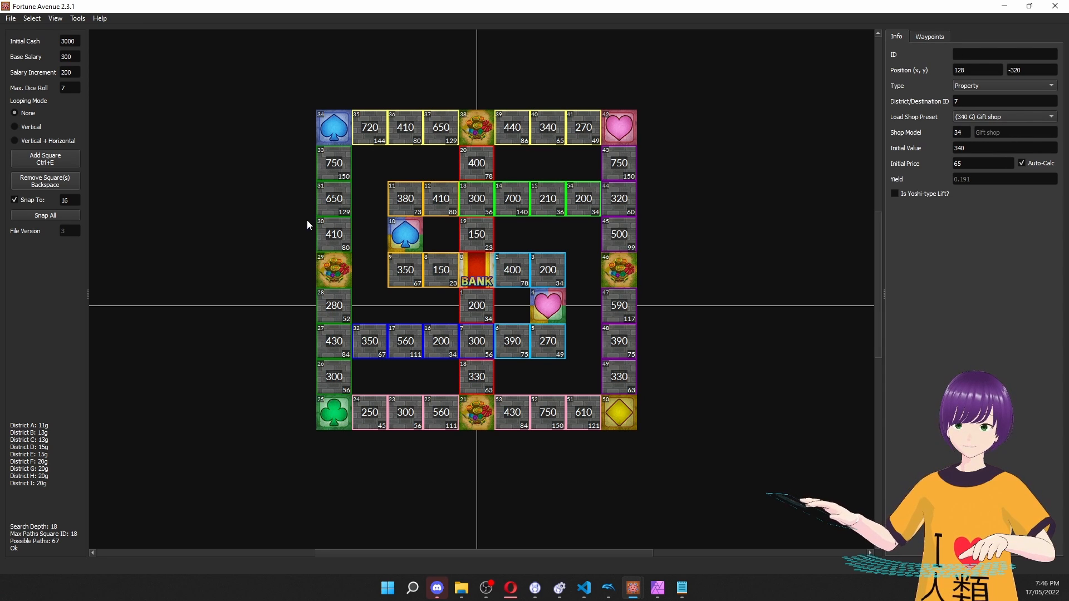
{"action": "left_click", "coordinate": [406, 412]}
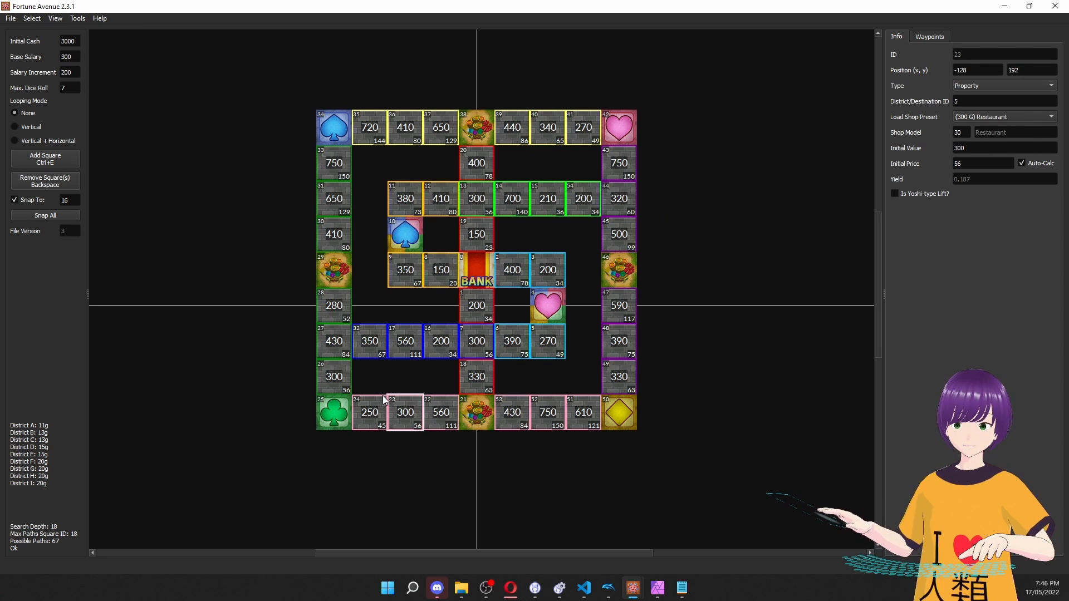
Examine the red district's shops in the central column and the spade square at the map's corner.
{"action": "left_click", "coordinate": [477, 384]}
{"action": "left_click", "coordinate": [486, 303]}
{"action": "left_click", "coordinate": [482, 243]}
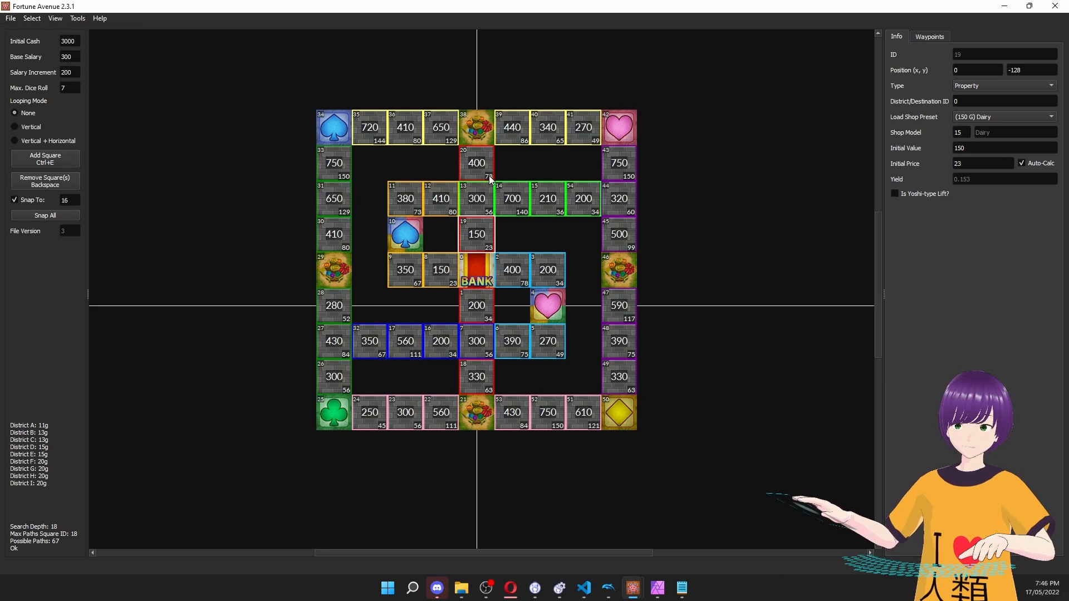
{"action": "left_click", "coordinate": [483, 167]}
{"action": "left_click", "coordinate": [540, 244]}
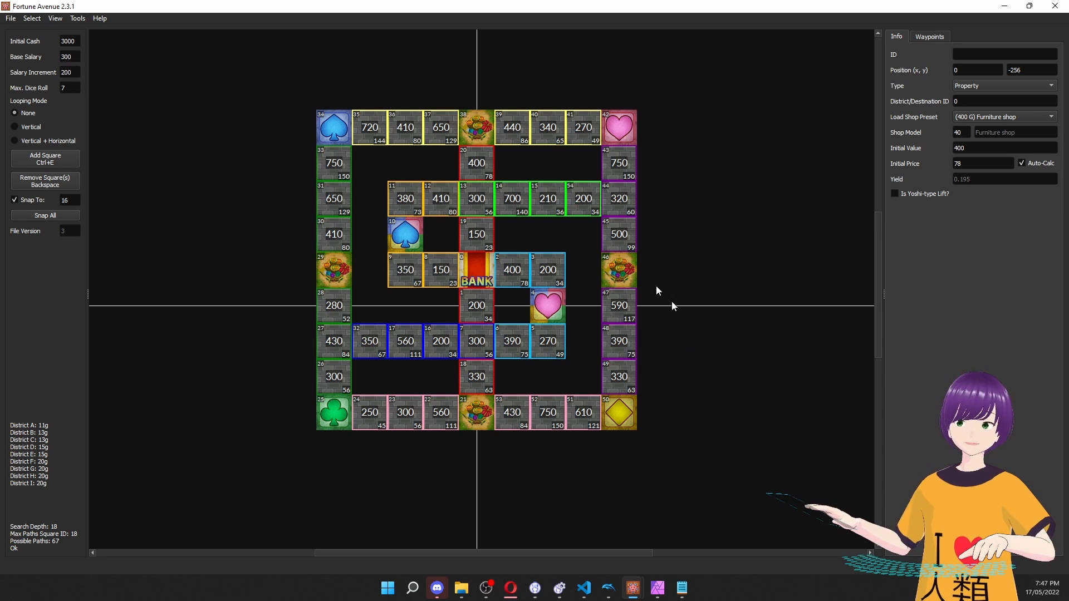
{"action": "left_click", "coordinate": [329, 118]}
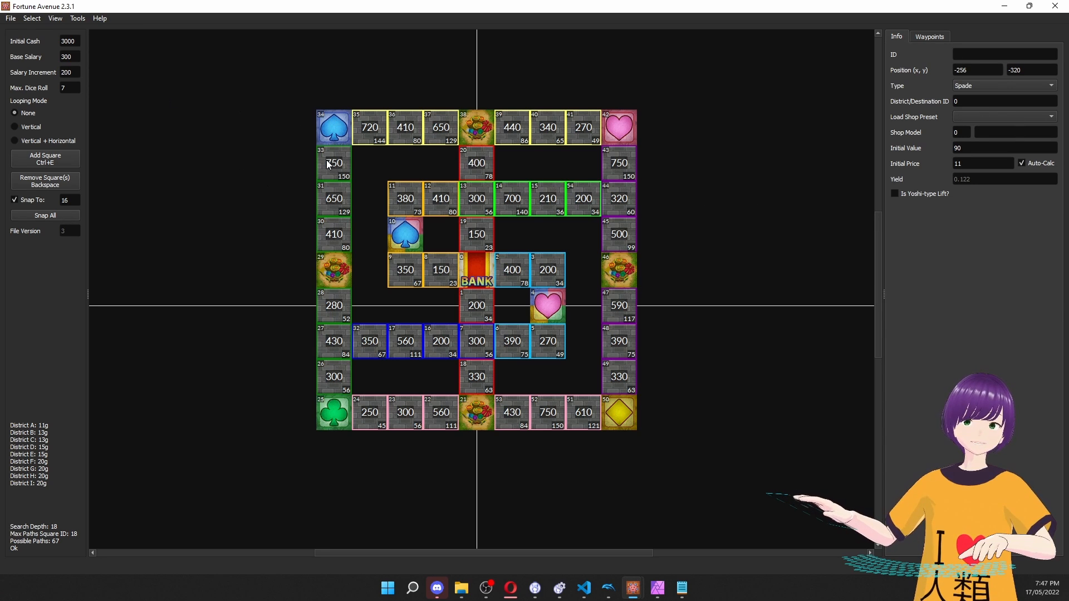
Review the completed map's initial cash, base salary, salary increment and maximum dice roll settings.
{"action": "double_click", "coordinate": [72, 41]}
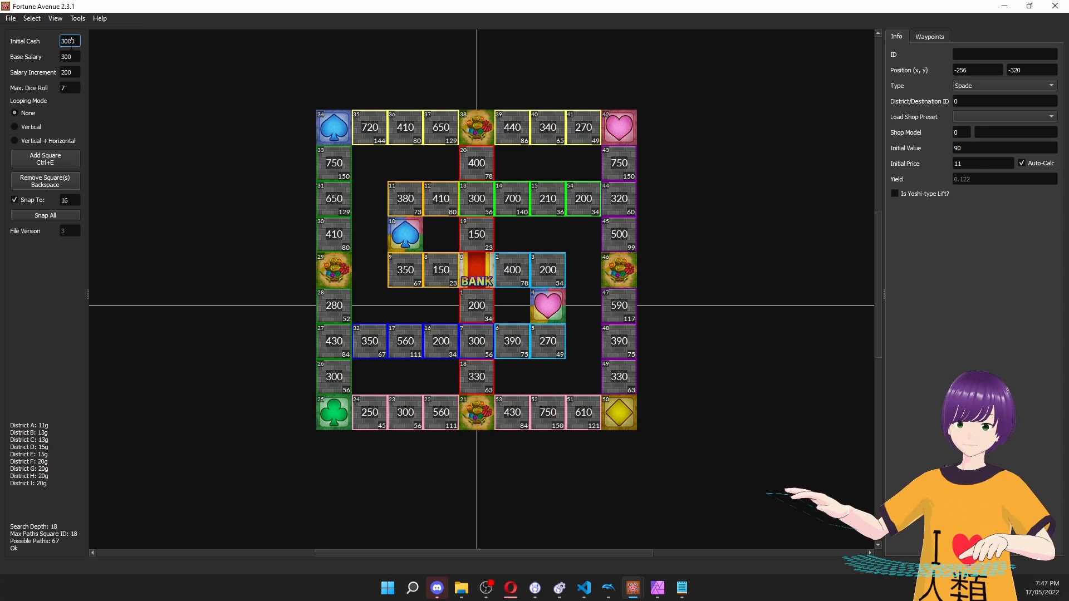
{"action": "double_click", "coordinate": [67, 56]}
{"action": "key", "text": "Tab"}
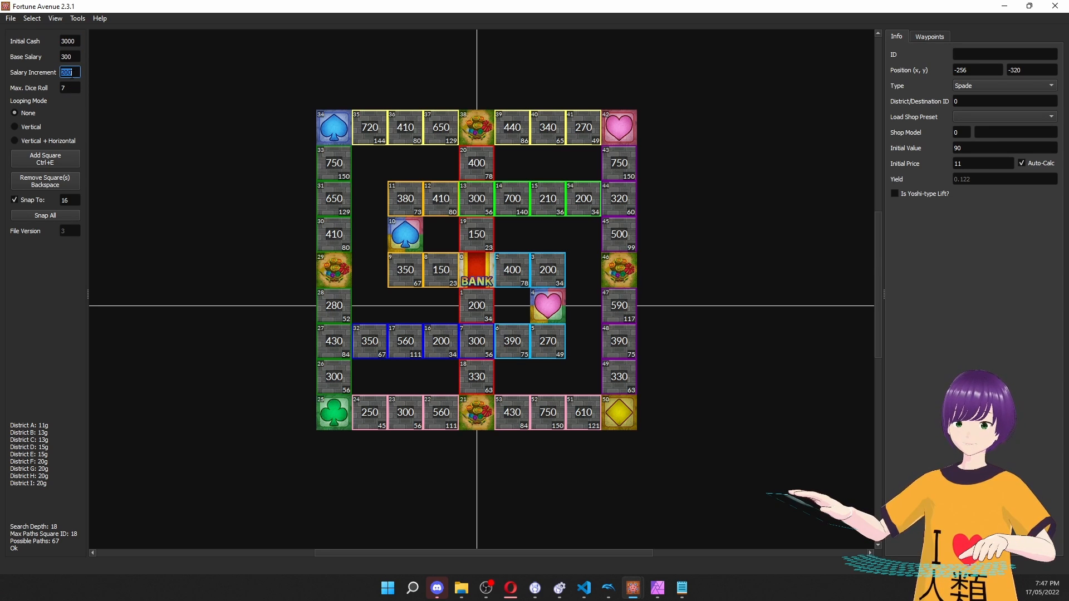
{"action": "left_click", "coordinate": [71, 75]}
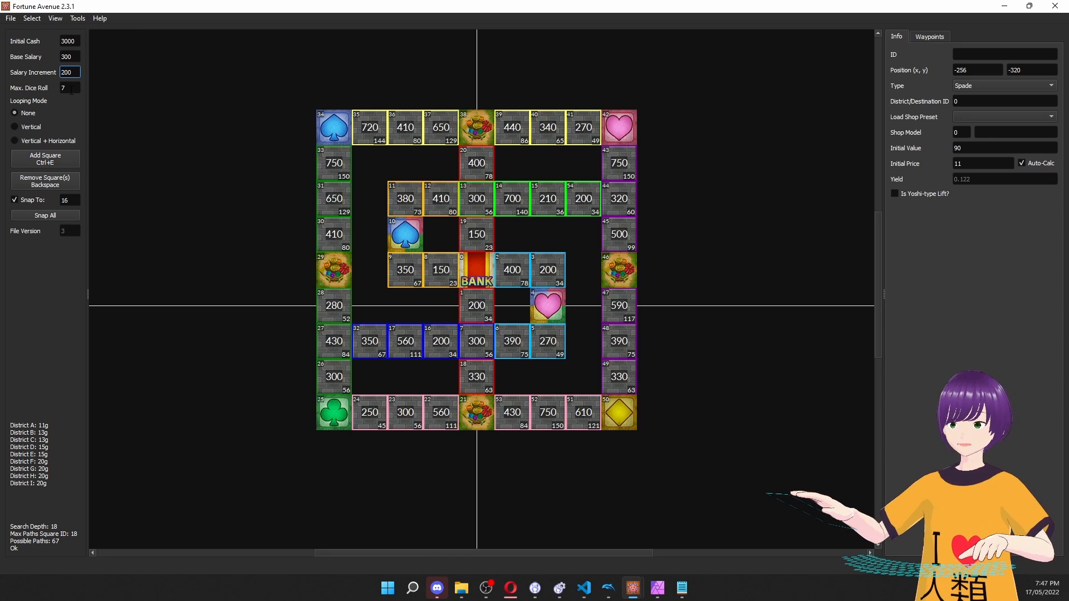
{"action": "key", "text": "alt+Tab"}
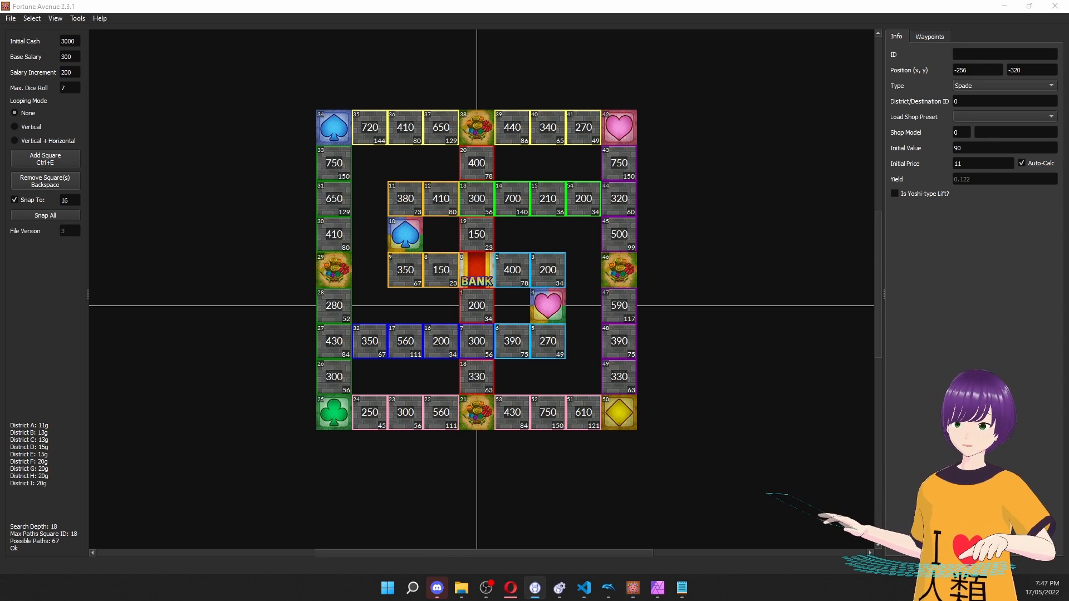
{"action": "double_click", "coordinate": [70, 88]}
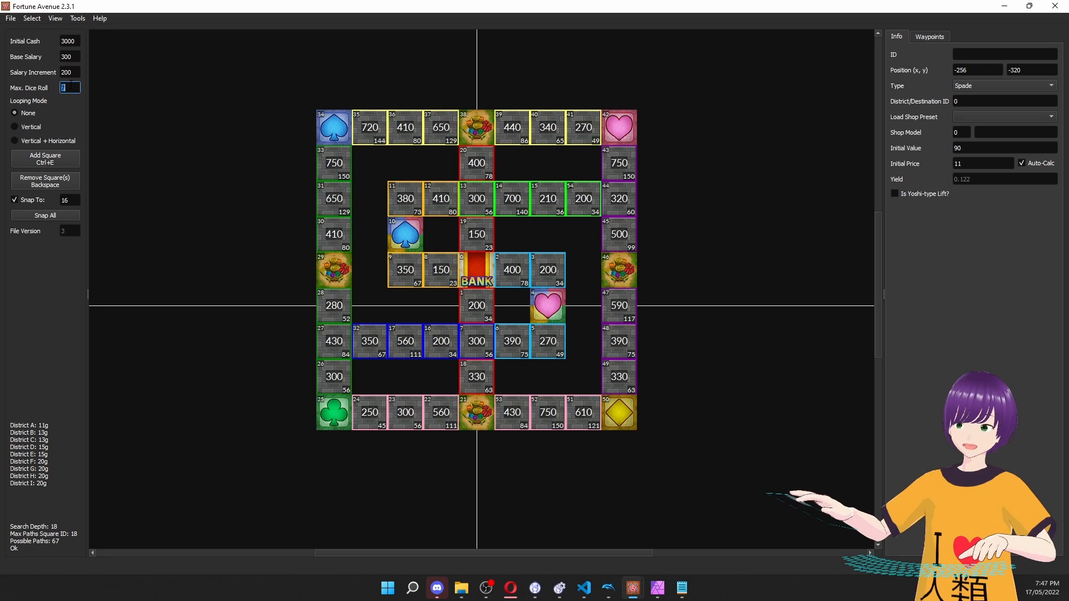
{"action": "left_click", "coordinate": [199, 136]}
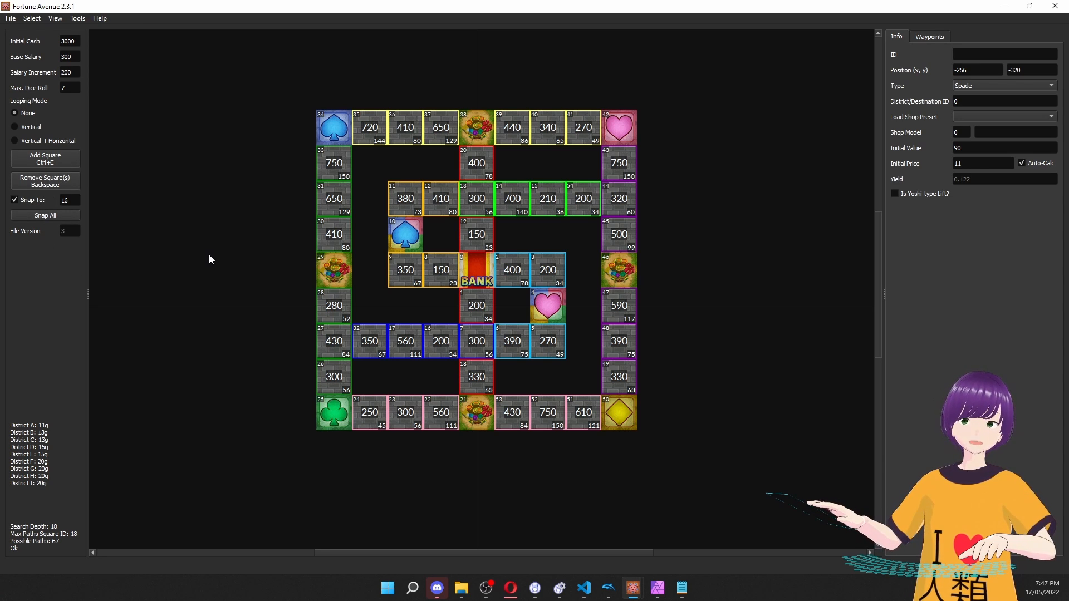
Try moving the bank square slightly with snapping turned off, turn snapping back on and select the snap increment.
{"action": "scroll", "coordinate": [209, 255], "scroll_direction": "up", "scroll_amount": 2}
{"action": "scroll", "coordinate": [209, 255], "scroll_direction": "down", "scroll_amount": 2}
{"action": "scroll", "coordinate": [209, 256], "scroll_direction": "up", "scroll_amount": 1}
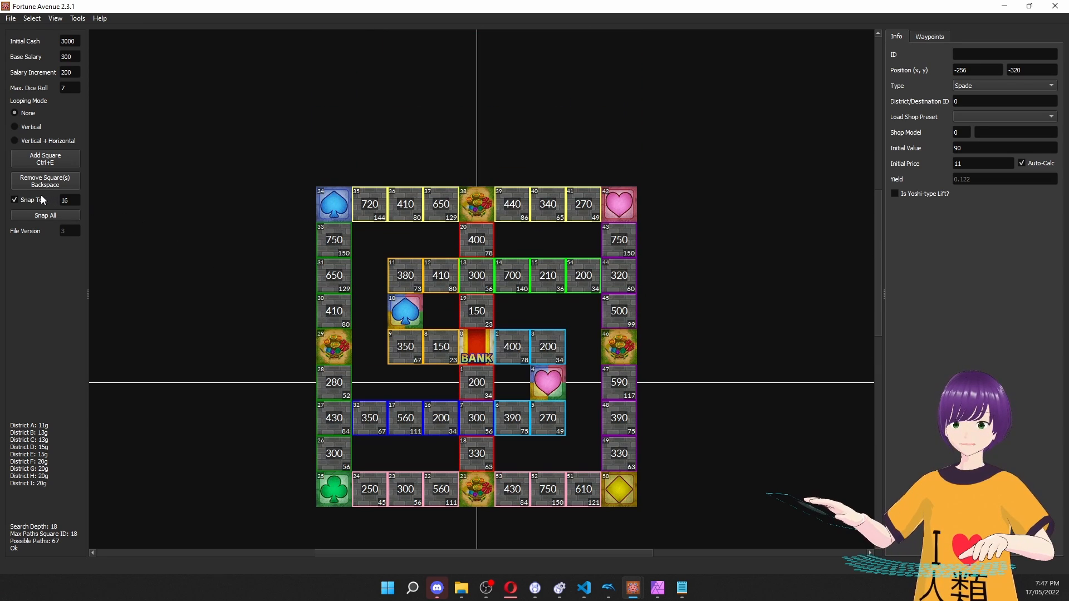
{"action": "scroll", "coordinate": [94, 206], "scroll_direction": "down", "scroll_amount": 1}
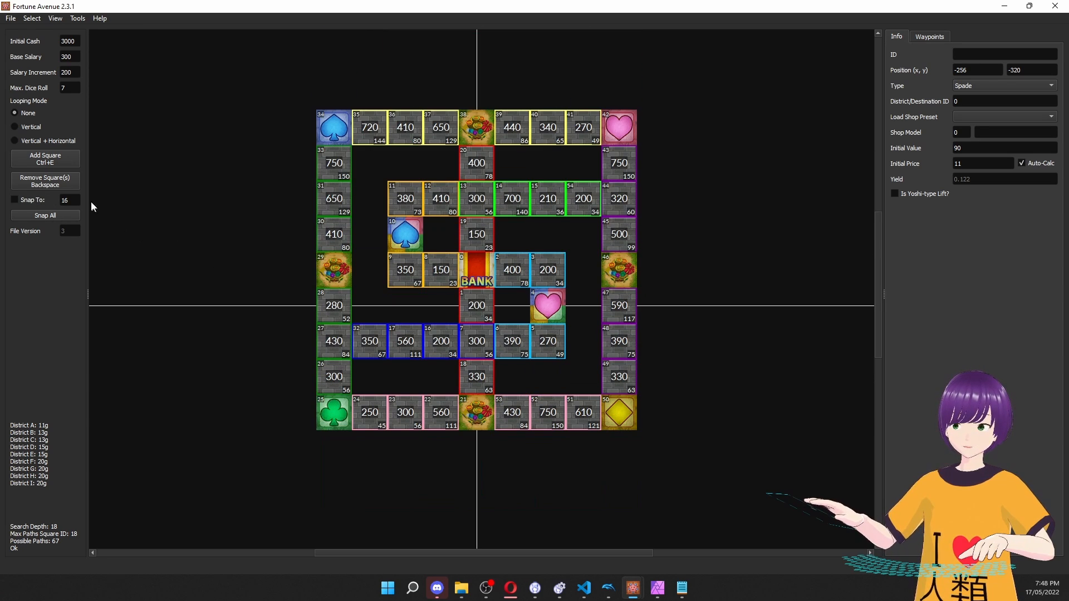
{"action": "mouse_move", "coordinate": [469, 270]}
{"action": "left_mouse_down"}
{"action": "mouse_move", "coordinate": [443, 253]}
{"action": "mouse_move", "coordinate": [392, 277]}
{"action": "mouse_move", "coordinate": [433, 233]}
{"action": "mouse_move", "coordinate": [539, 229]}
{"action": "mouse_move", "coordinate": [503, 265]}
{"action": "mouse_move", "coordinate": [482, 268]}
{"action": "mouse_move", "coordinate": [228, 247]}
{"action": "mouse_move", "coordinate": [522, 245]}
{"action": "mouse_move", "coordinate": [475, 275]}
{"action": "left_mouse_up"}
{"action": "left_click", "coordinate": [15, 201]}
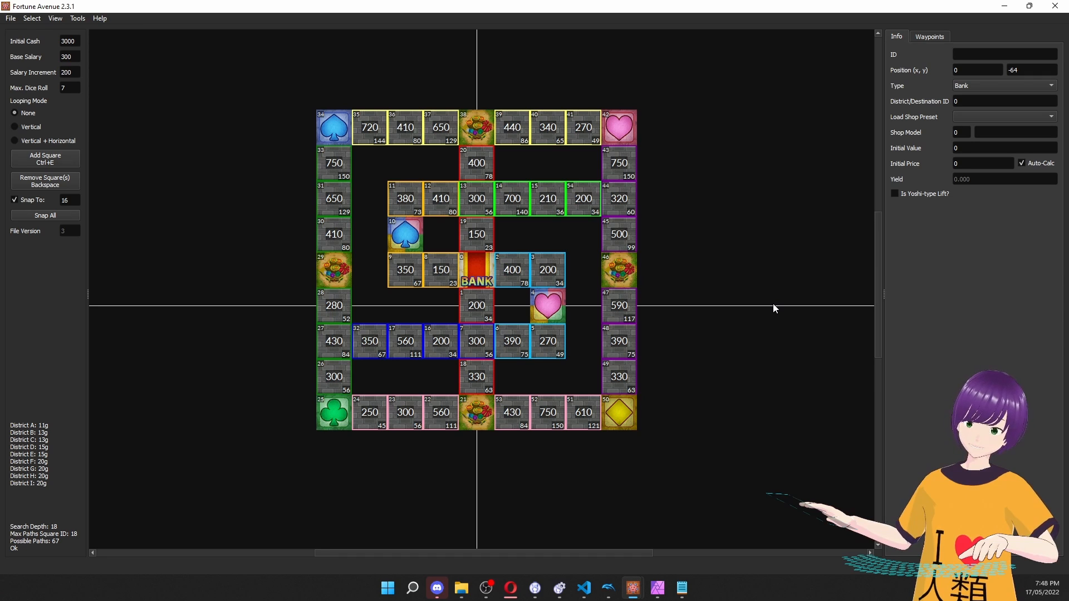
{"action": "double_click", "coordinate": [72, 200]}
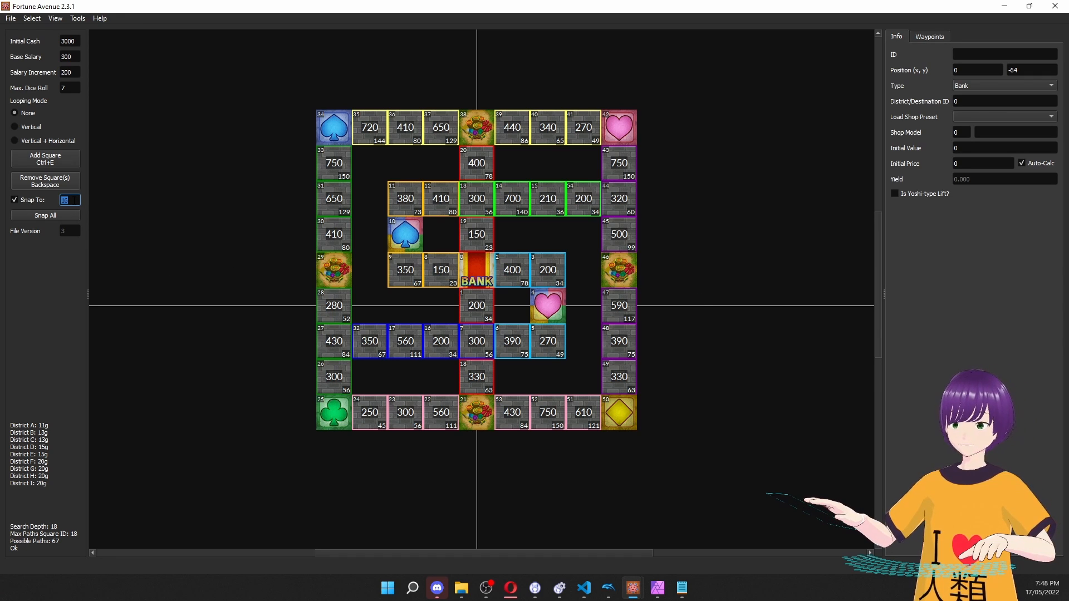
Set the board's square snapping interval to 8 and select the bank square.
{"action": "type", "text": "8"}
{"action": "mouse_move", "coordinate": [473, 279]}
{"action": "left_mouse_down"}
{"action": "mouse_move", "coordinate": [451, 248]}
{"action": "mouse_move", "coordinate": [481, 276]}
{"action": "mouse_move", "coordinate": [474, 280]}
{"action": "left_mouse_up"}
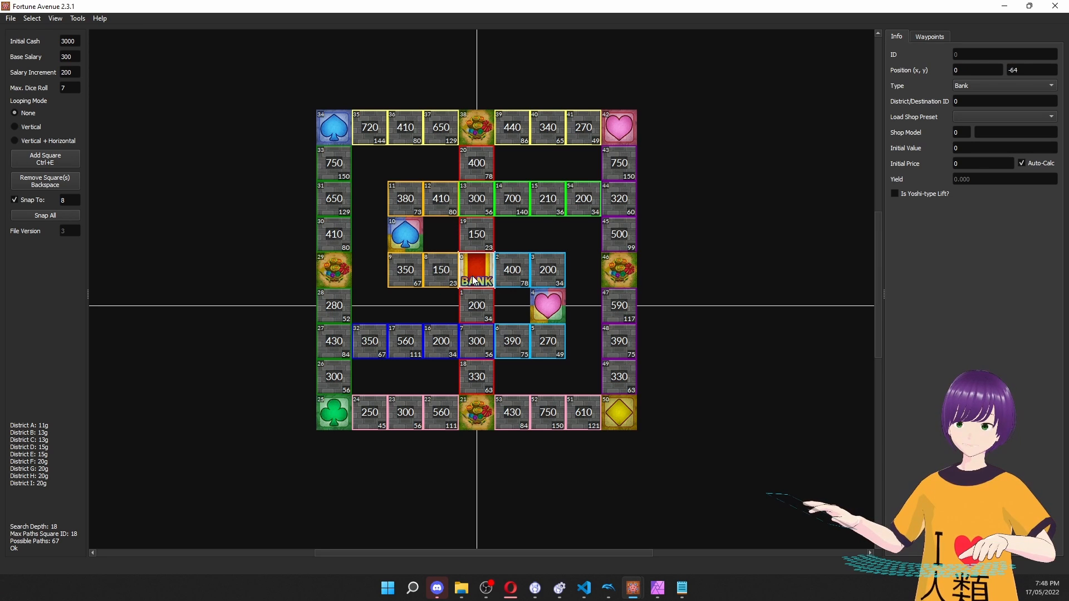
Set the square snapping interval to 16 and clear the square selection.
{"action": "double_click", "coordinate": [78, 202]}
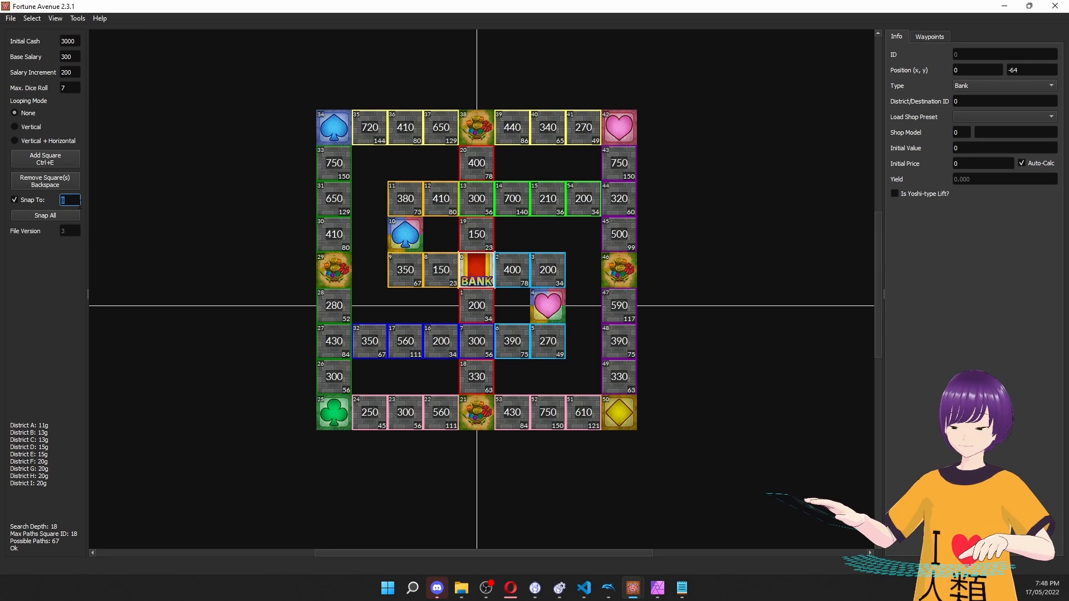
{"action": "type", "text": "16"}
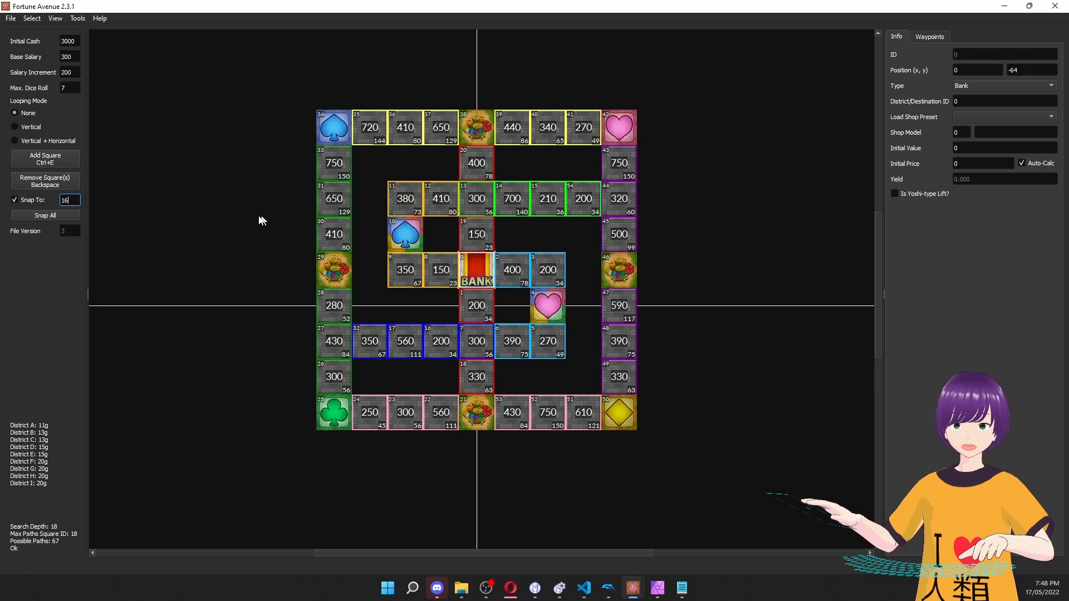
{"action": "left_click", "coordinate": [288, 222]}
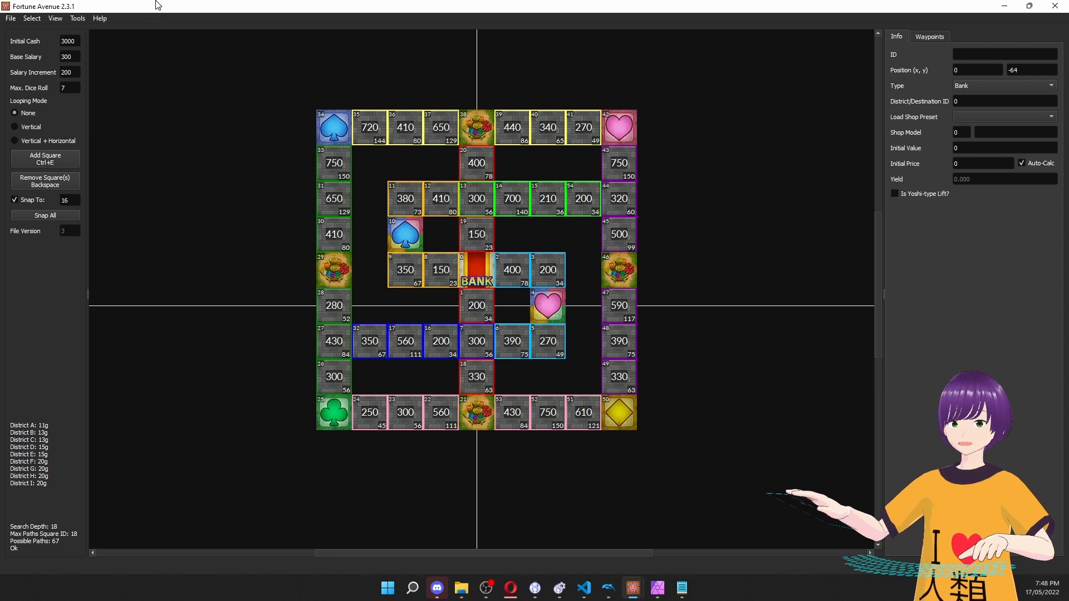
Run the board verification and dismiss its result message.
{"action": "left_click", "coordinate": [76, 20]}
{"action": "left_click", "coordinate": [114, 31]}
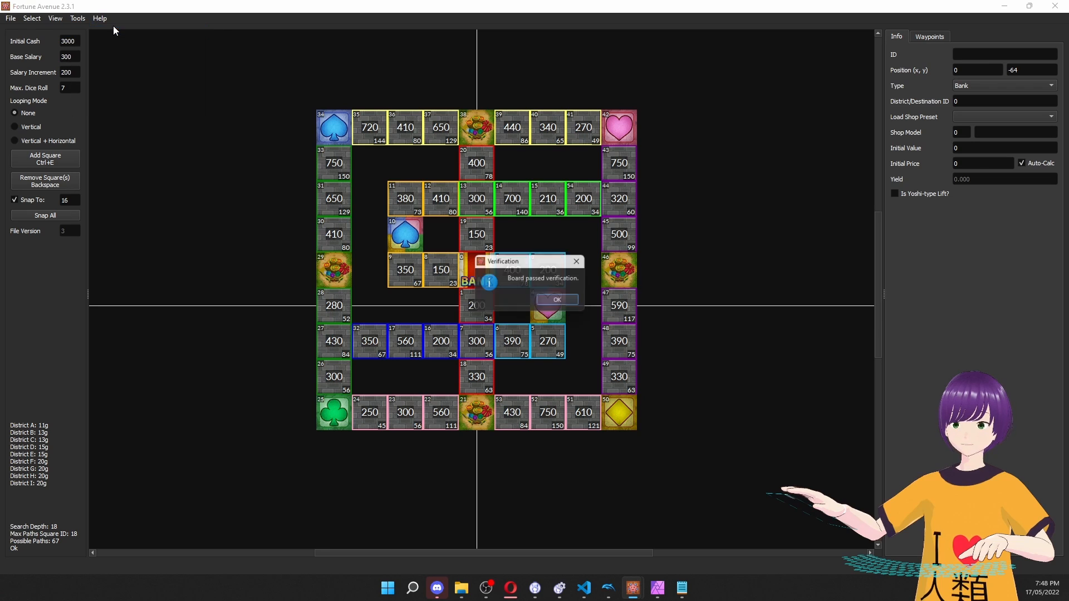
{"action": "left_click", "coordinate": [561, 301]}
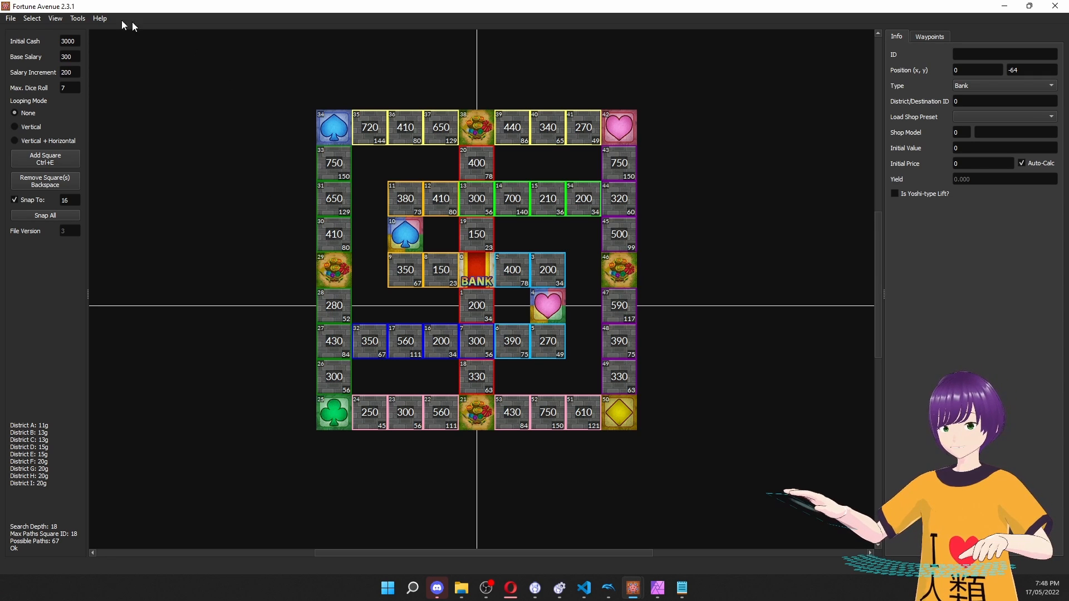
Inspect the shop preset and shop model assigned to property square 39 on the board's upper edge.
{"action": "left_click", "coordinate": [77, 19]}
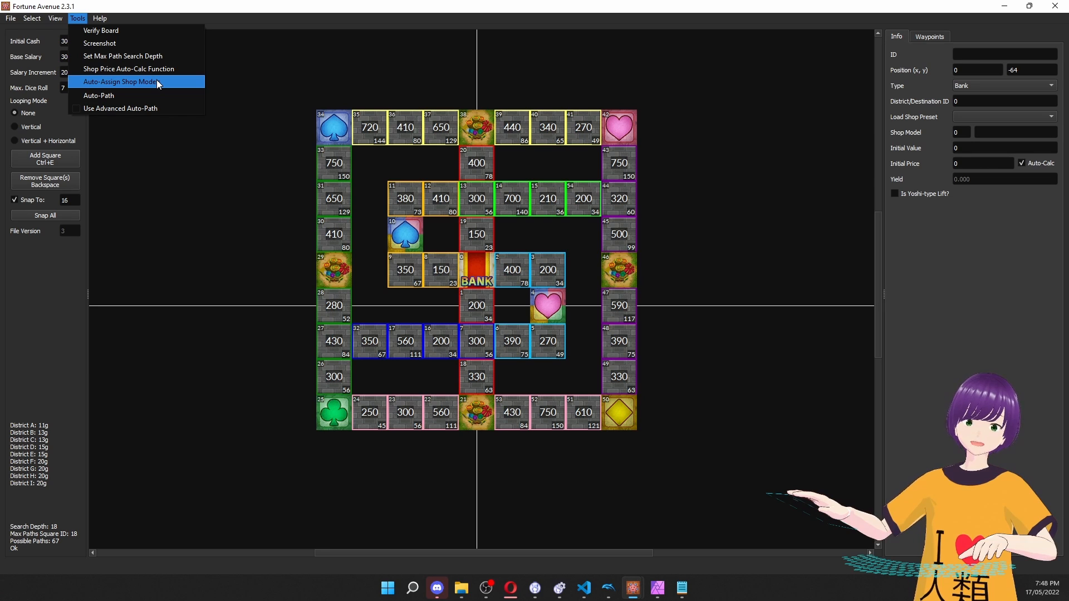
{"action": "left_click", "coordinate": [694, 118]}
{"action": "left_click", "coordinate": [506, 132]}
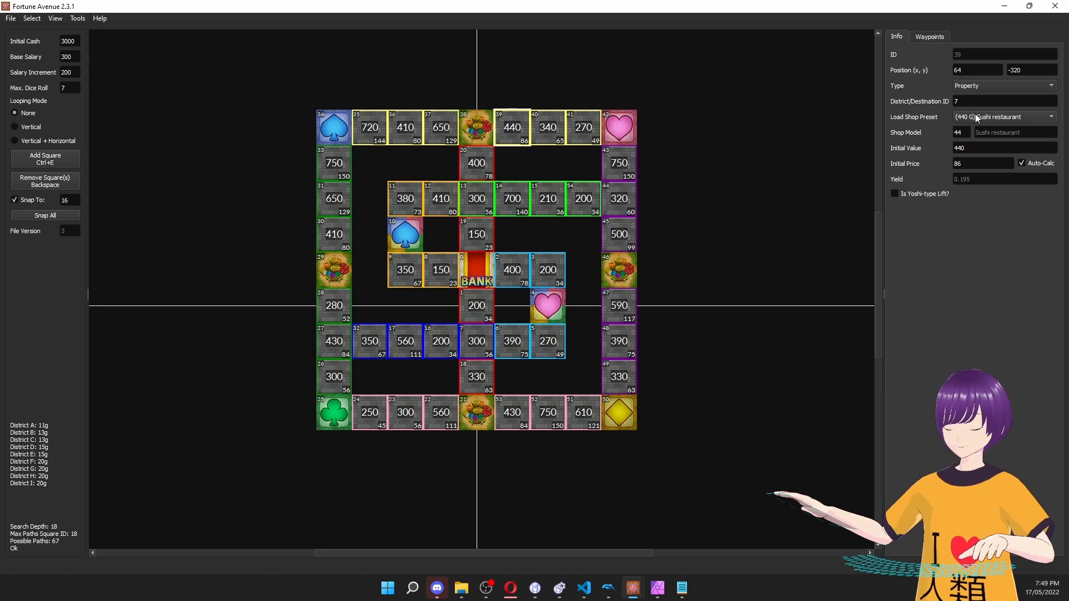
{"action": "left_click", "coordinate": [741, 190]}
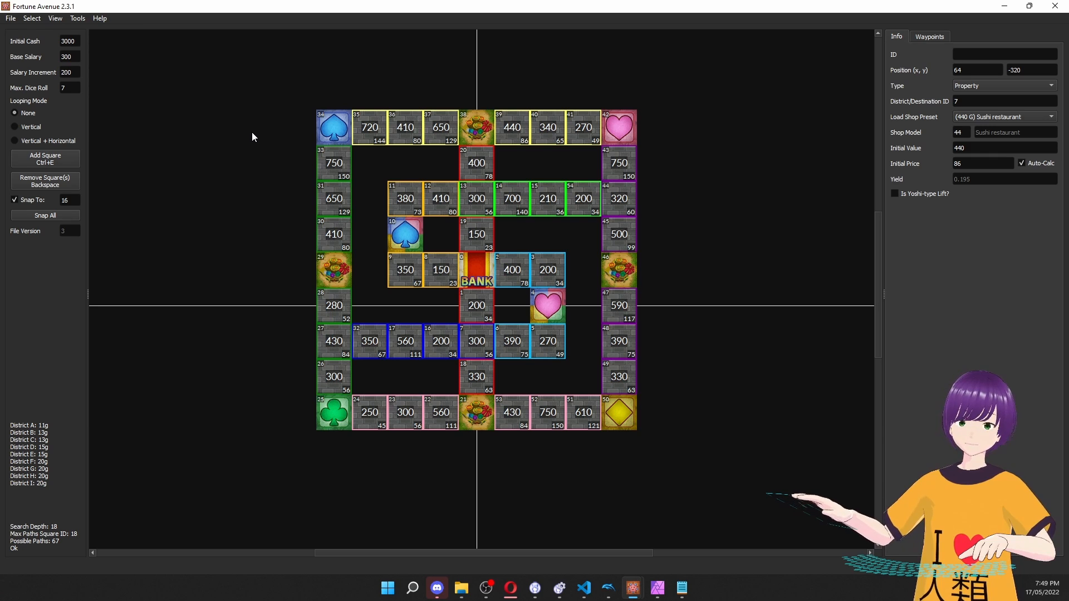
Open the Auto-Assign Shop Models options and choose Closest Value as the assignment method.
{"action": "left_click", "coordinate": [78, 18]}
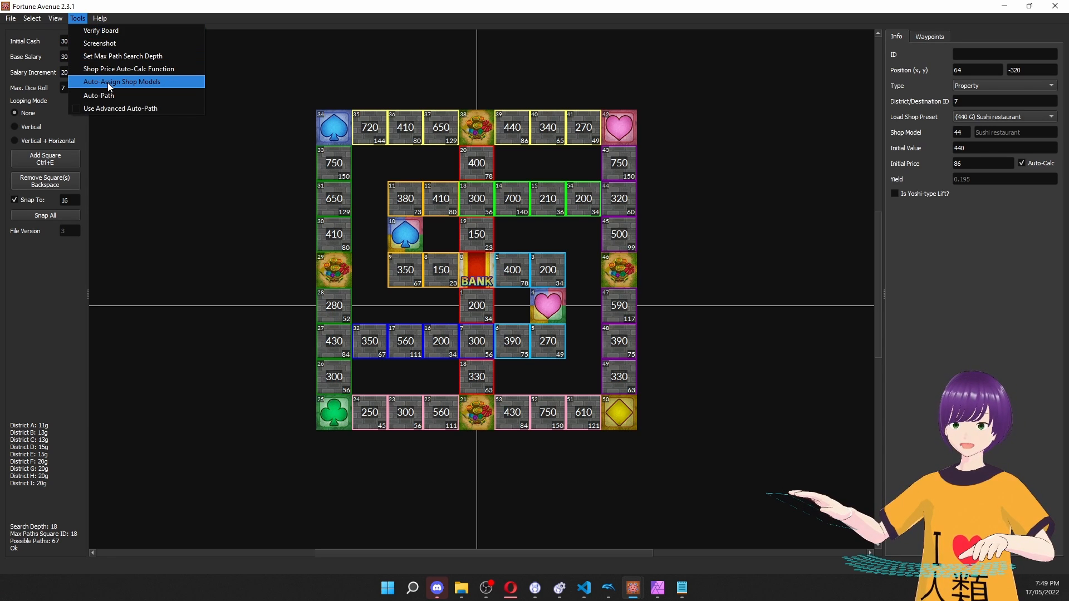
{"action": "left_click", "coordinate": [109, 83]}
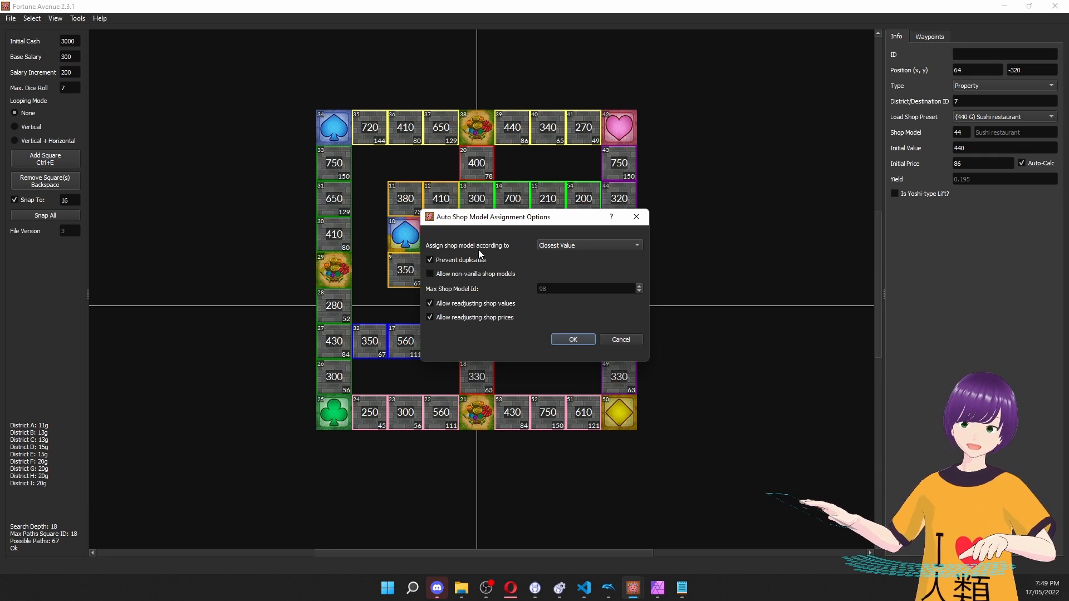
{"action": "left_click", "coordinate": [568, 249]}
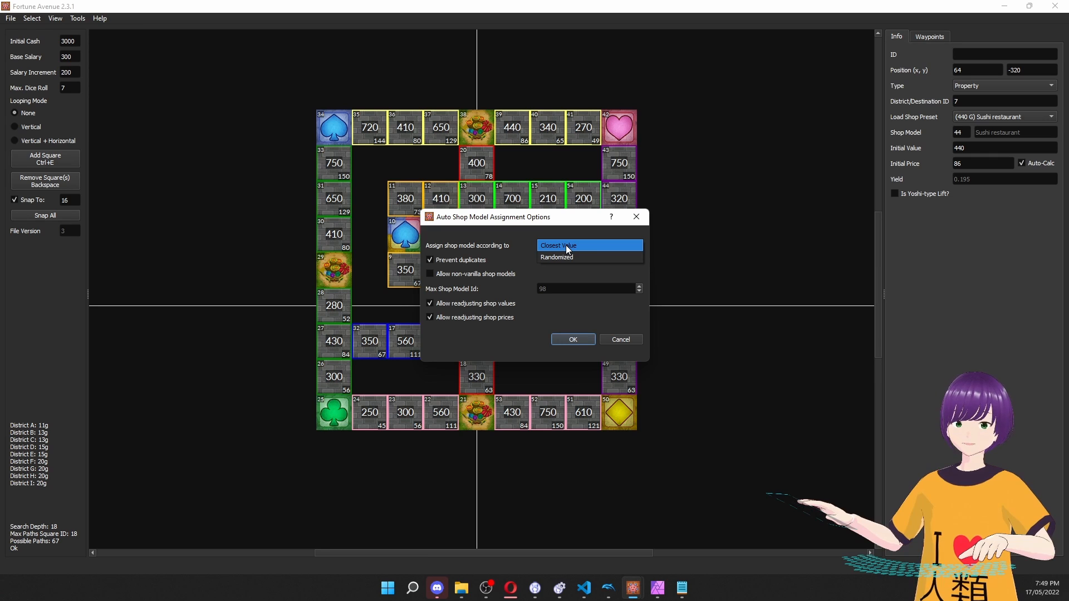
{"action": "left_click", "coordinate": [566, 245]}
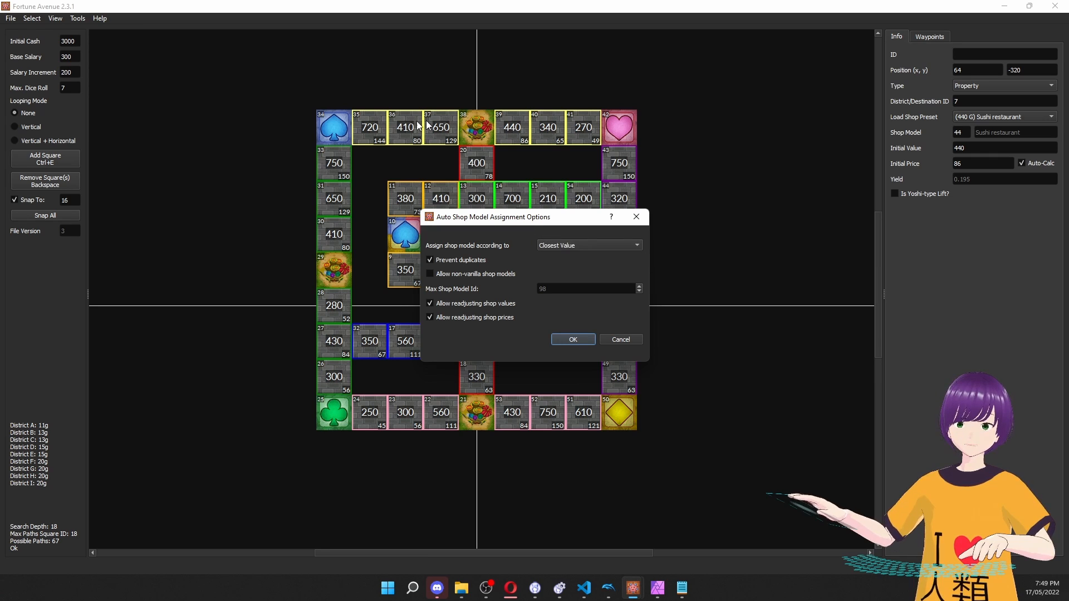
{"action": "left_click", "coordinate": [573, 244]}
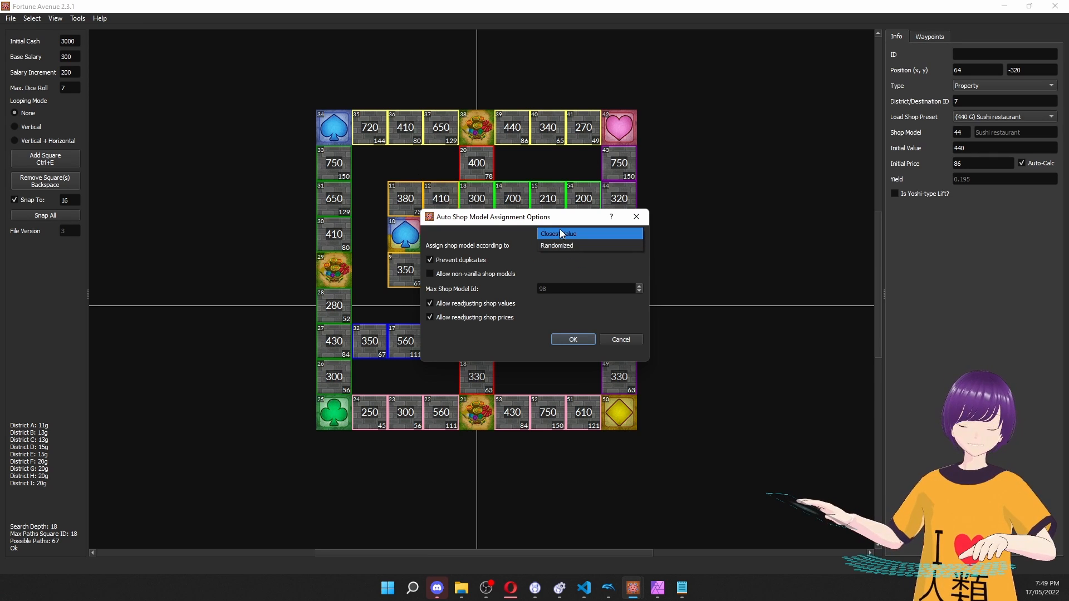
{"action": "left_click", "coordinate": [561, 233]}
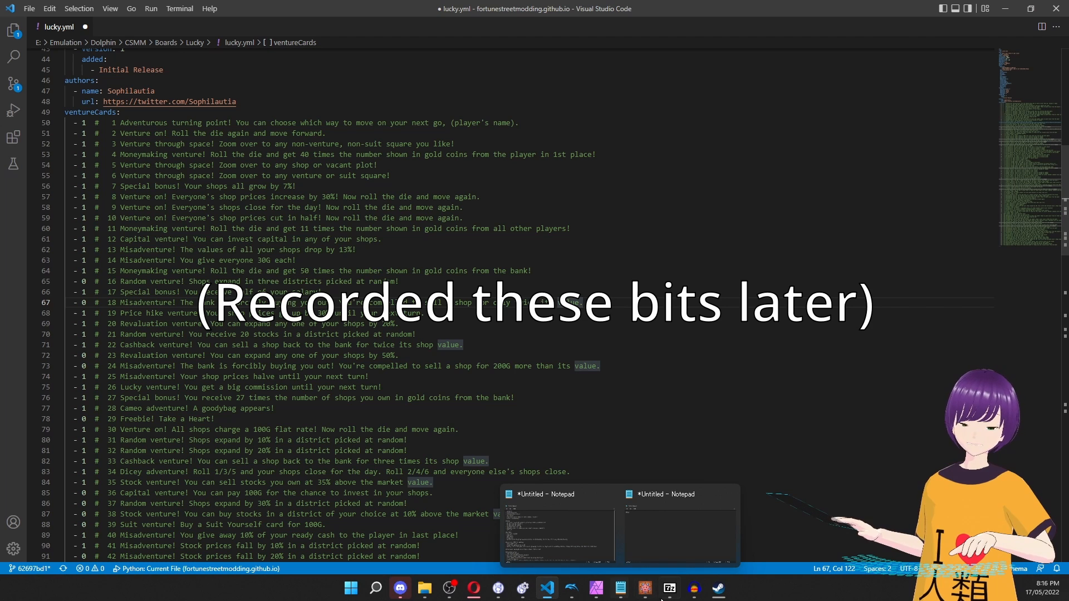
Switch to Fortune Avenue and examine the waypoints of the bank square and square 22.
{"action": "mouse_move", "coordinate": [644, 590]}
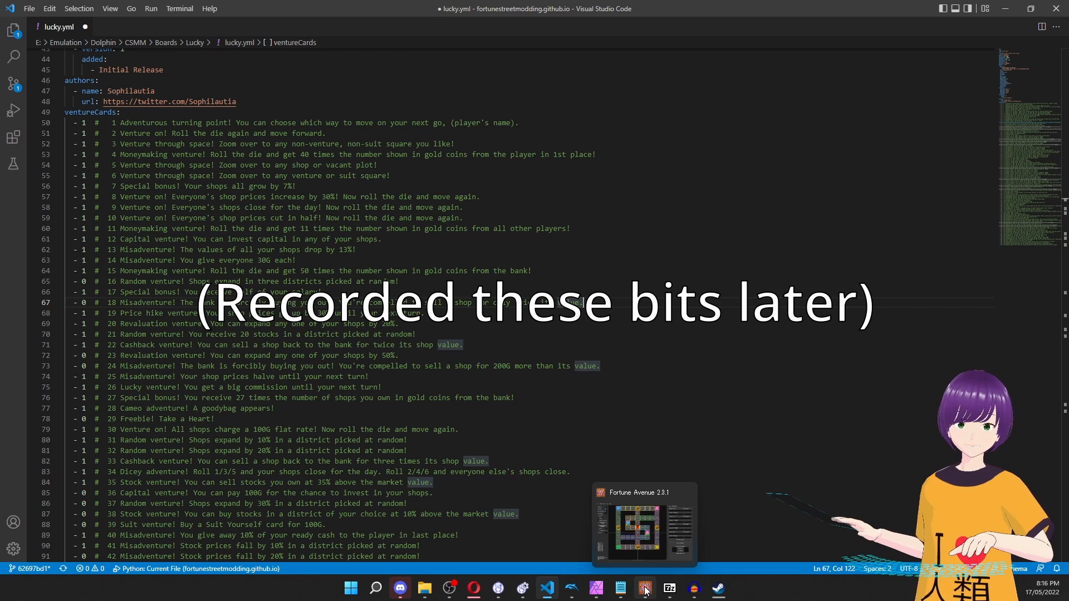
{"action": "left_click", "coordinate": [645, 590]}
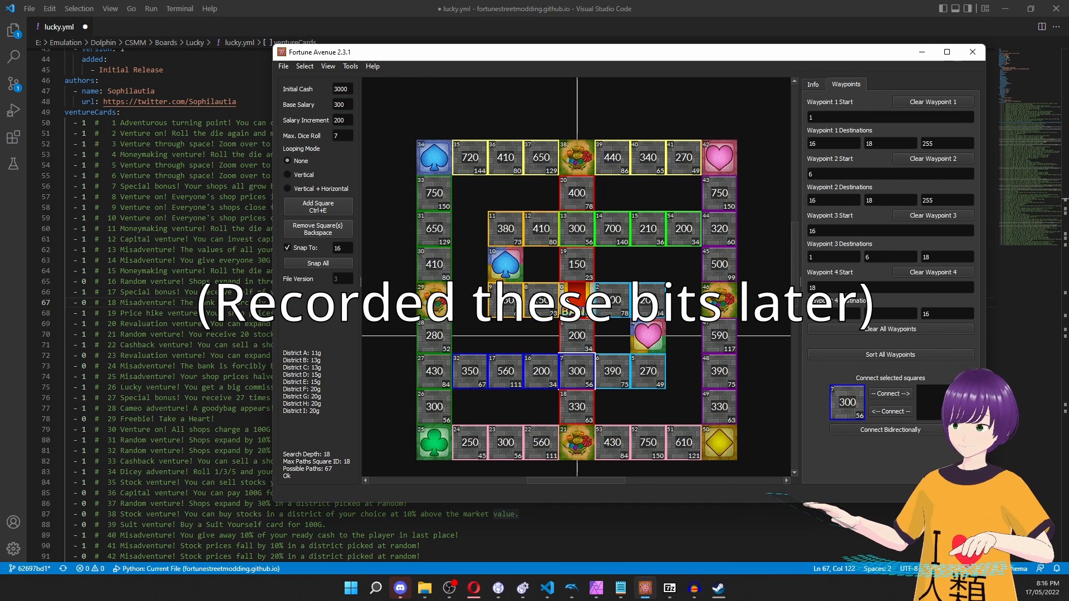
{"action": "left_click", "coordinate": [579, 270]}
{"action": "left_click", "coordinate": [579, 295]}
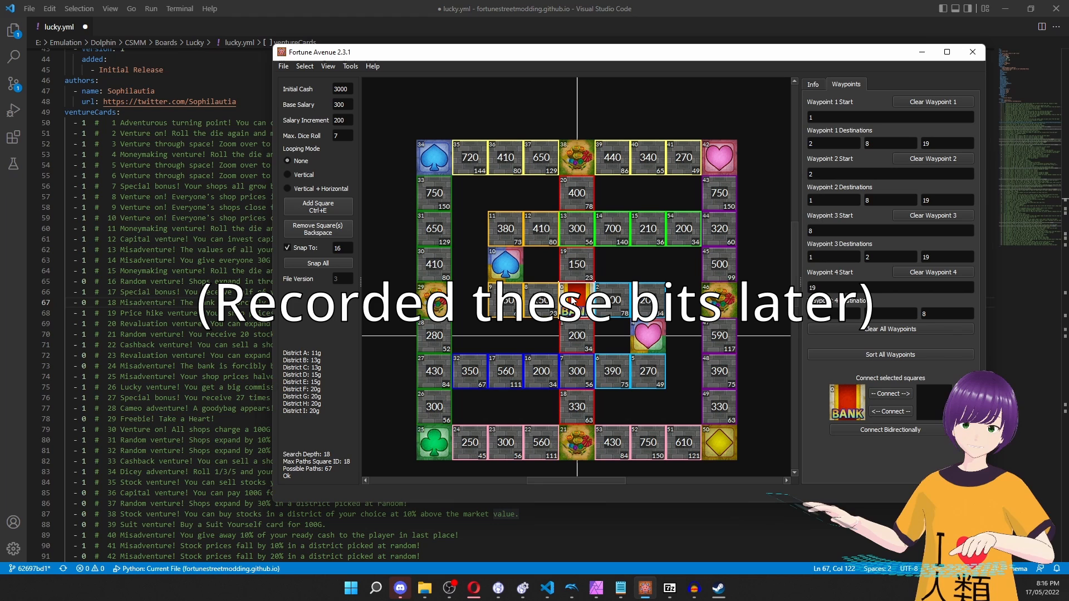
{"action": "left_click", "coordinate": [585, 269]}
{"action": "left_click", "coordinate": [548, 446]}
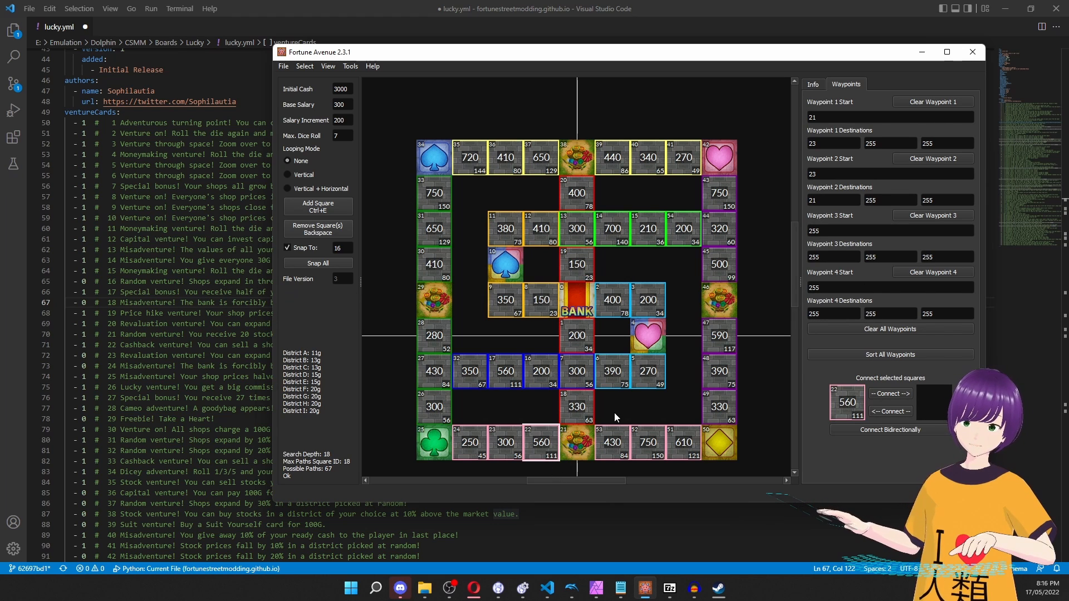
{"action": "left_click", "coordinate": [615, 413]}
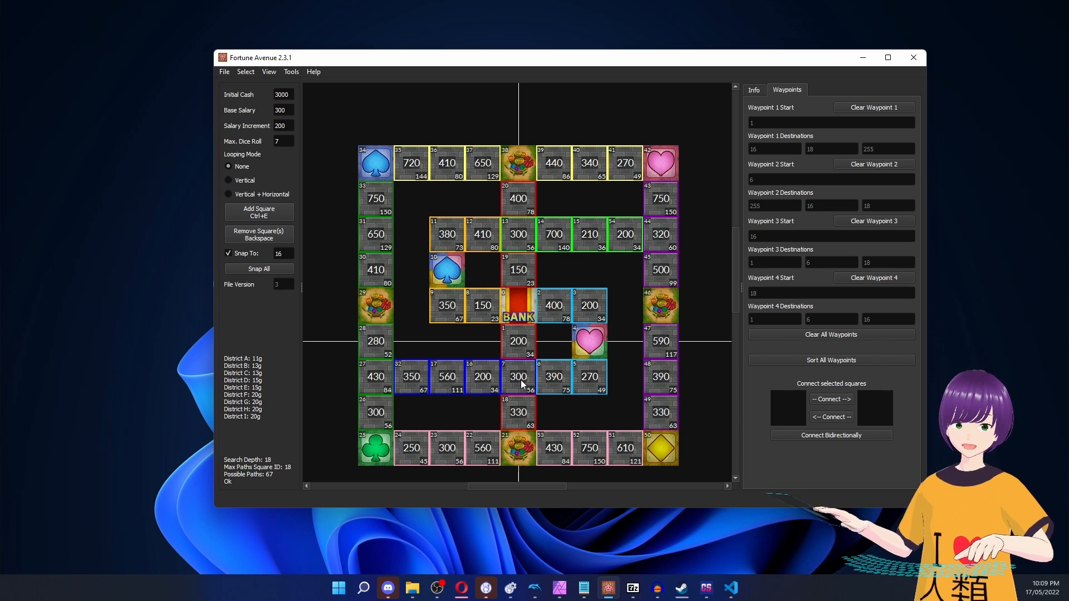
Check square 7's Waypoint 2 destinations, and sort all waypoints for every square on the board.
{"action": "left_click", "coordinate": [520, 379]}
{"action": "double_click", "coordinate": [758, 204]}
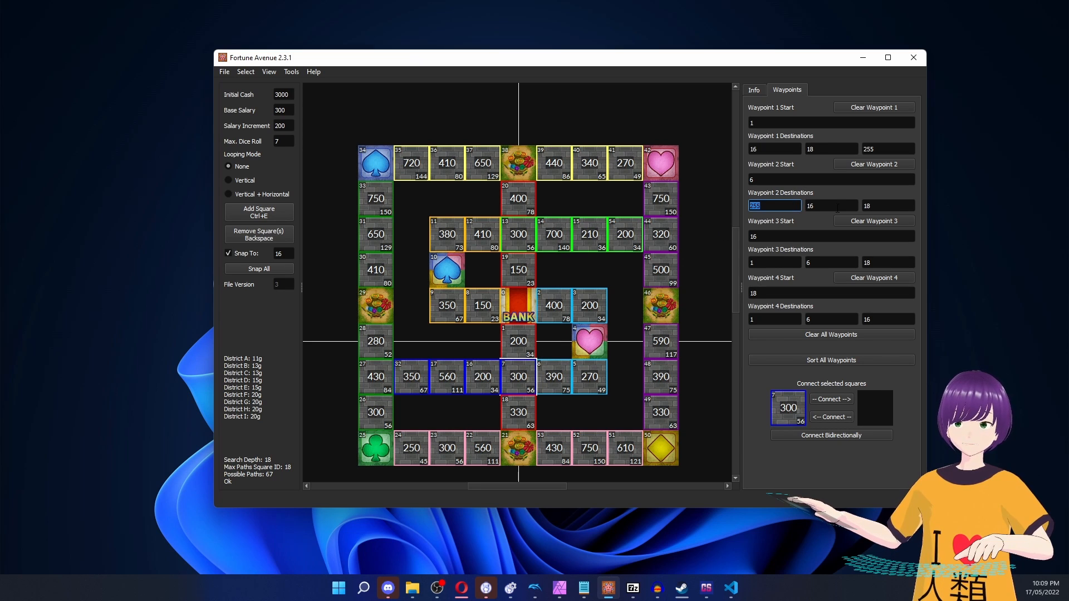
{"action": "left_click", "coordinate": [774, 207]}
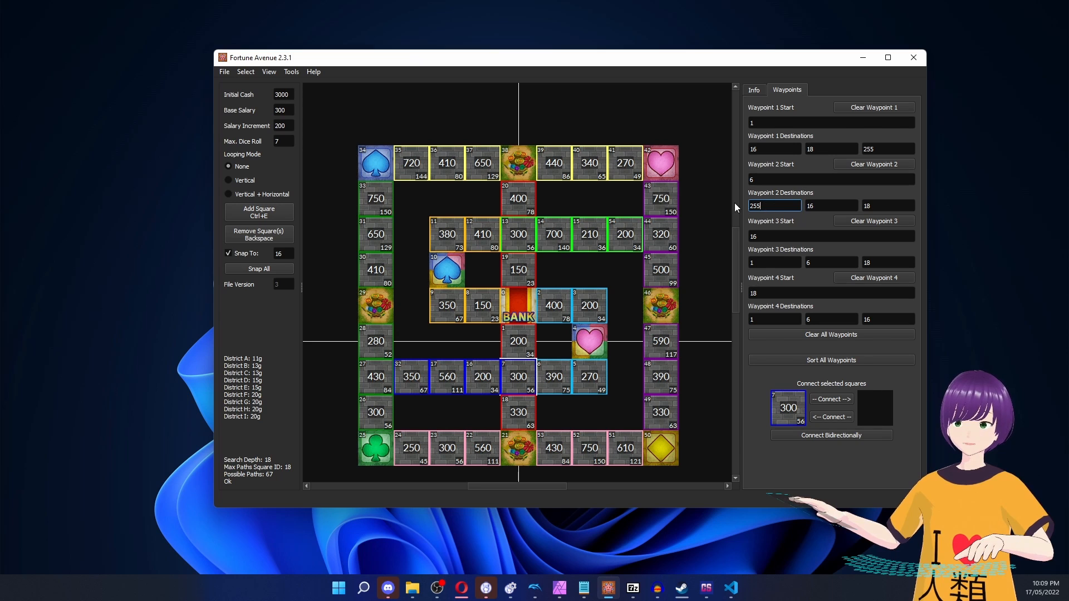
{"action": "left_click_drag", "start_coordinate": [338, 115], "coordinate": [757, 474]}
{"action": "left_click", "coordinate": [818, 361]}
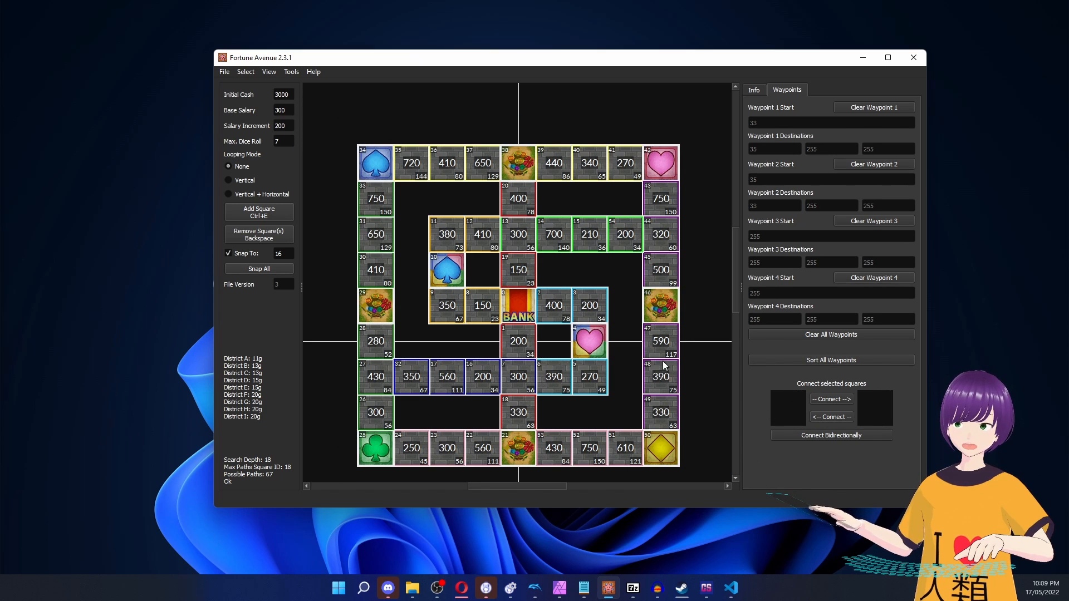
Examine the order of the Waypoint 2 destinations on square 7.
{"action": "left_click", "coordinate": [625, 378]}
{"action": "left_click", "coordinate": [525, 383]}
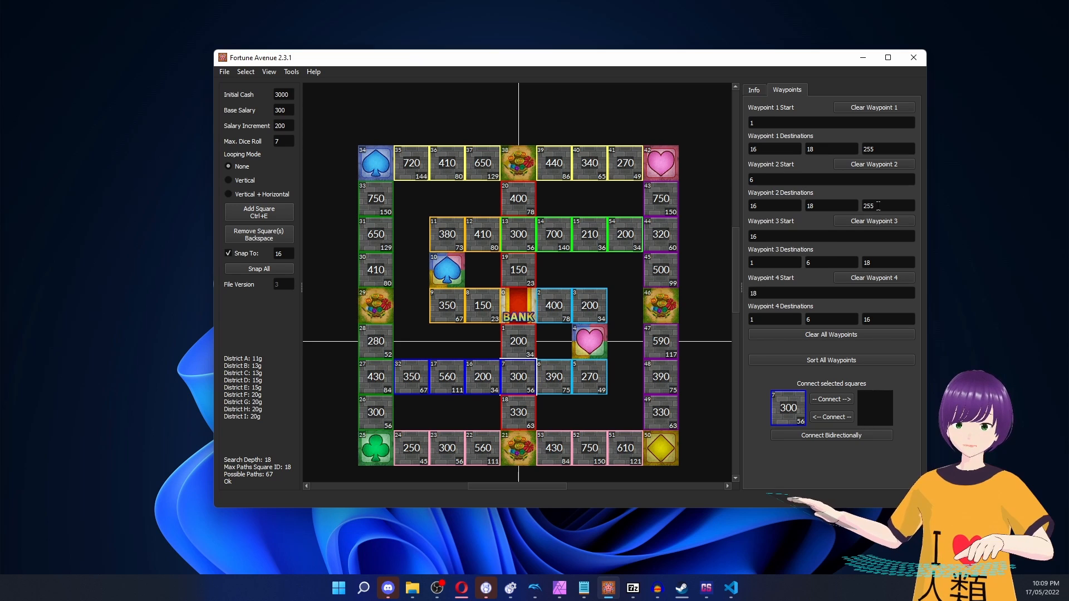
{"action": "double_click", "coordinate": [869, 205]}
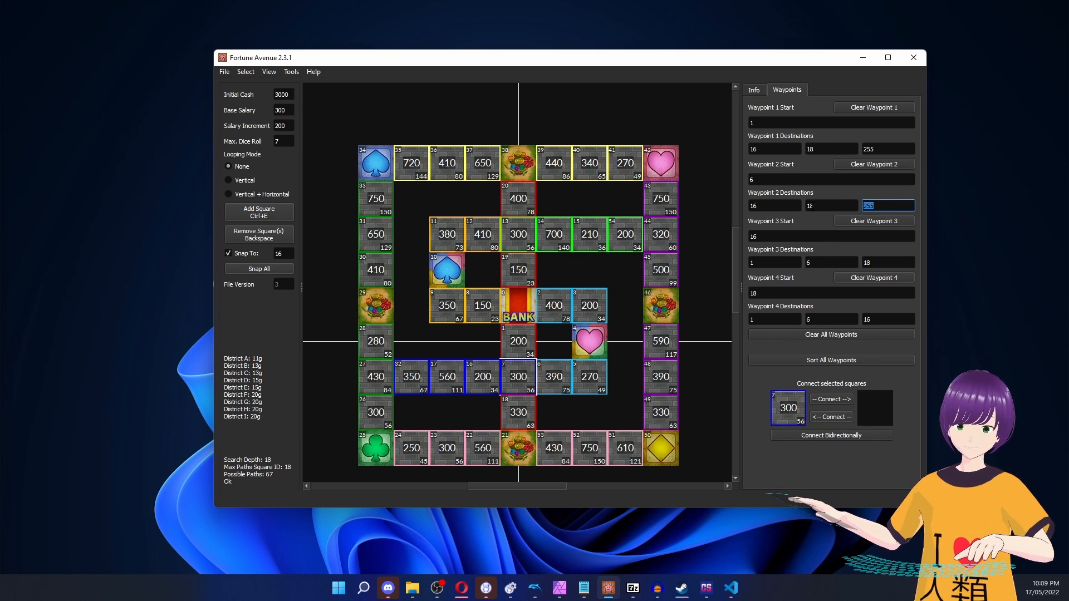
{"action": "left_click", "coordinate": [826, 206]}
{"action": "left_click", "coordinate": [715, 260]}
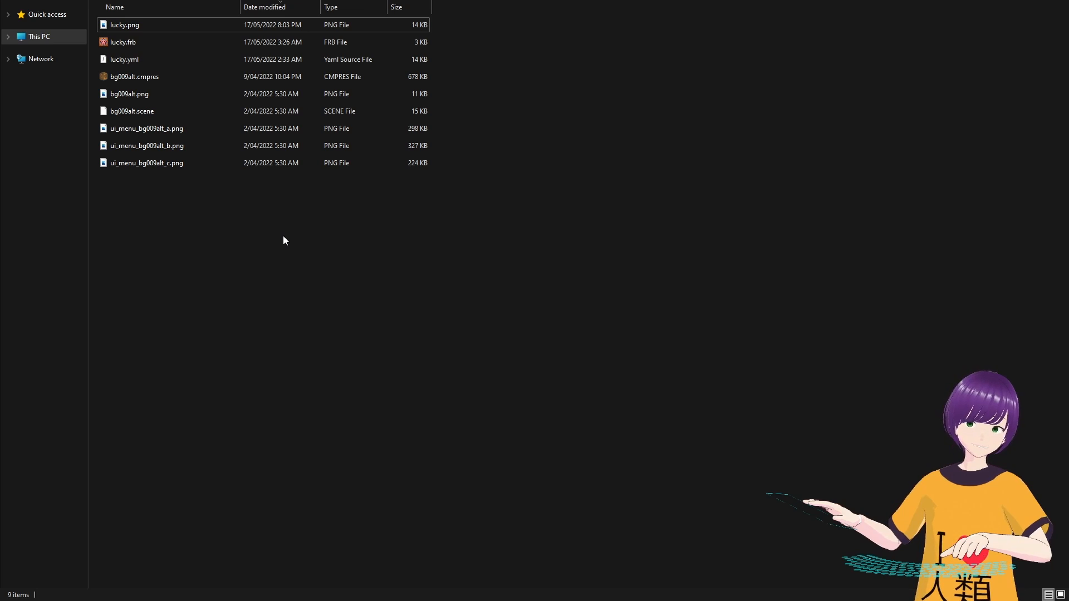
Open lucky.frb from the board folder in Fortune Avenue and start the Screenshot tool for it.
{"action": "left_click", "coordinate": [120, 42]}
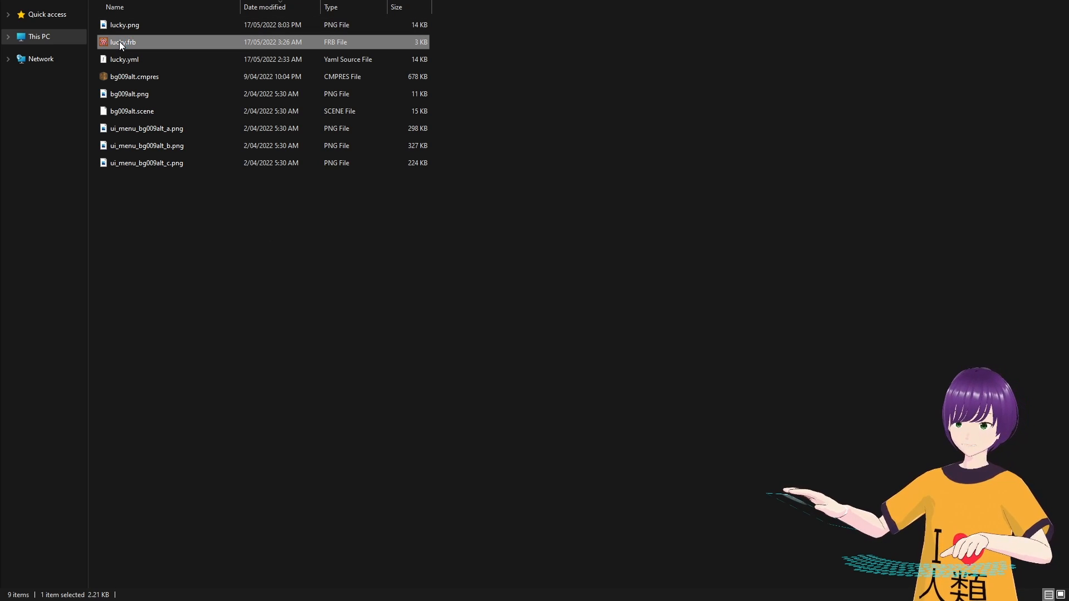
{"action": "double_click", "coordinate": [119, 42]}
{"action": "left_click", "coordinate": [255, 73]}
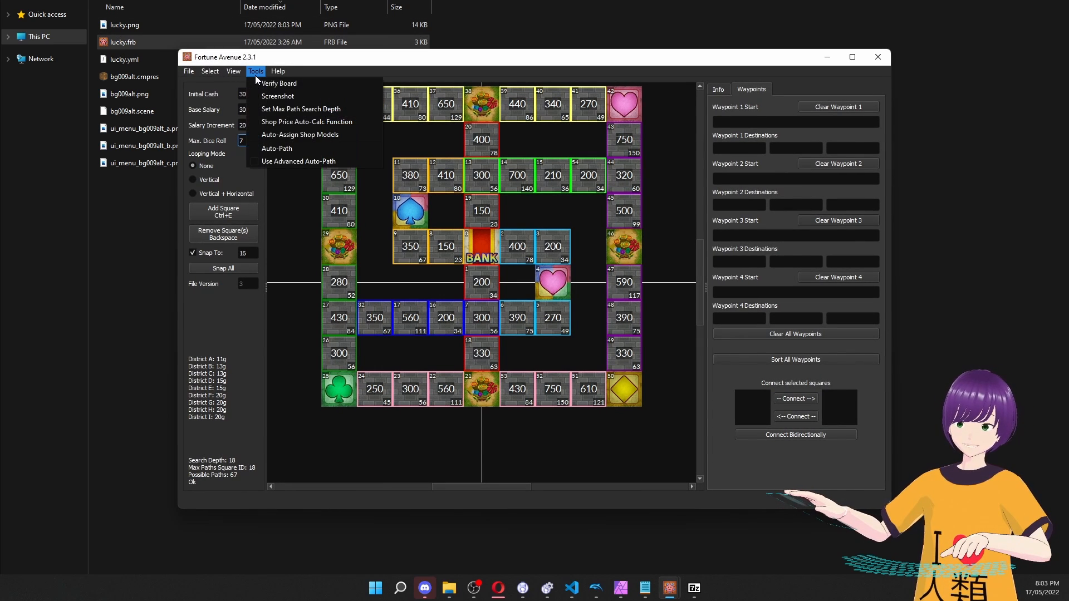
{"action": "left_click", "coordinate": [275, 96]}
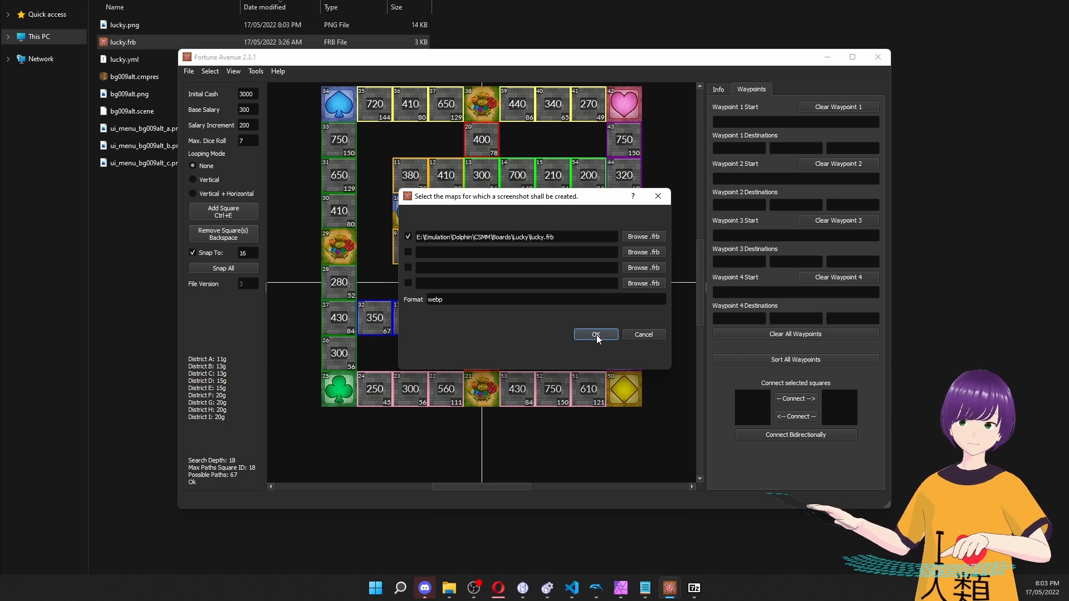
{"action": "left_click", "coordinate": [408, 252]}
{"action": "left_click", "coordinate": [411, 268]}
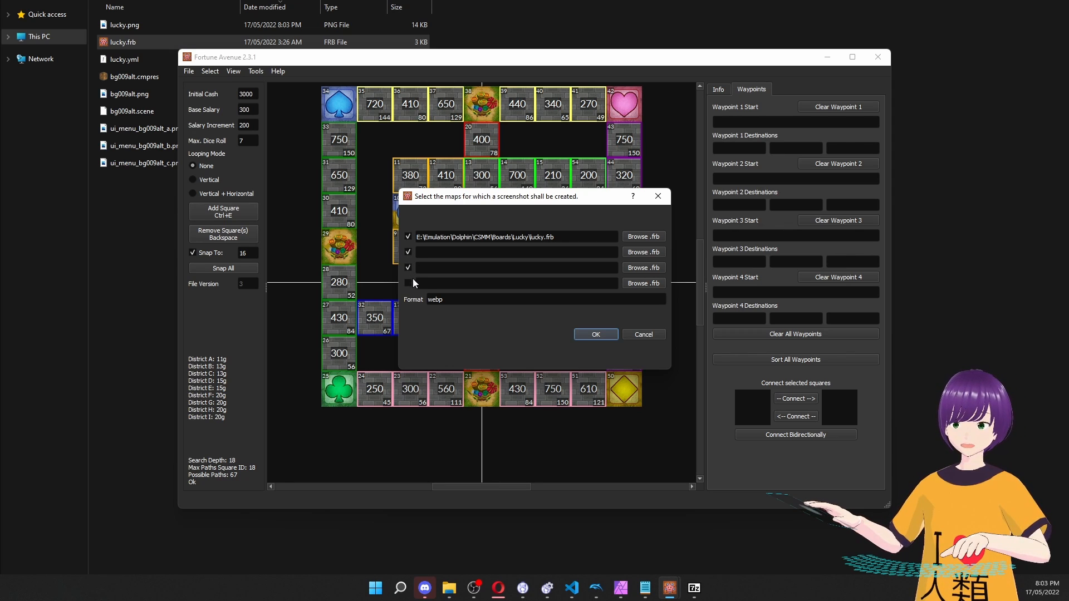
{"action": "left_click", "coordinate": [409, 283]}
{"action": "left_click", "coordinate": [638, 252]}
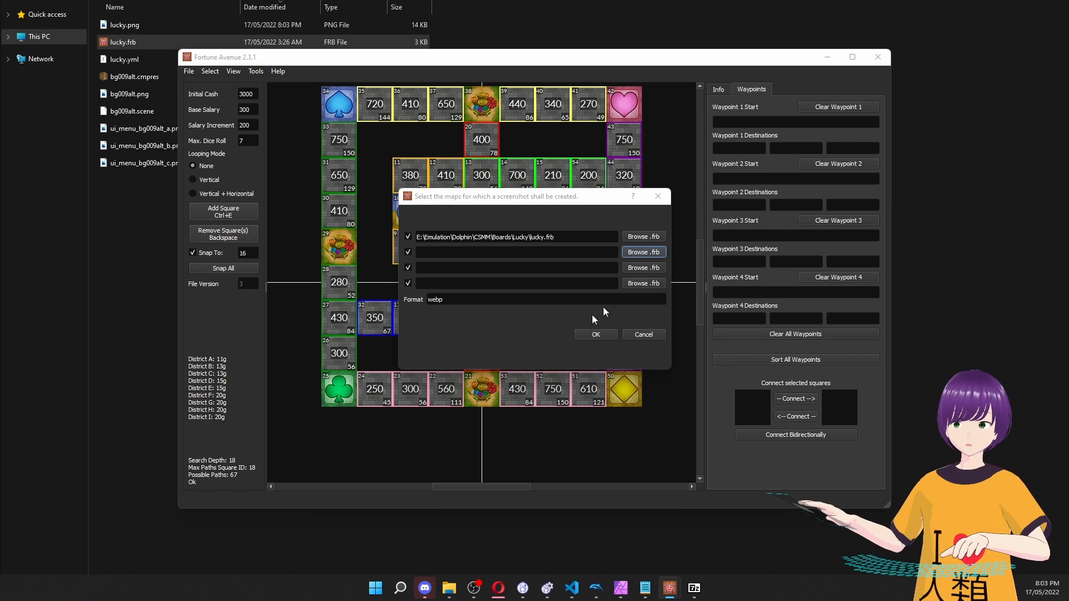
{"action": "left_click", "coordinate": [894, 487]}
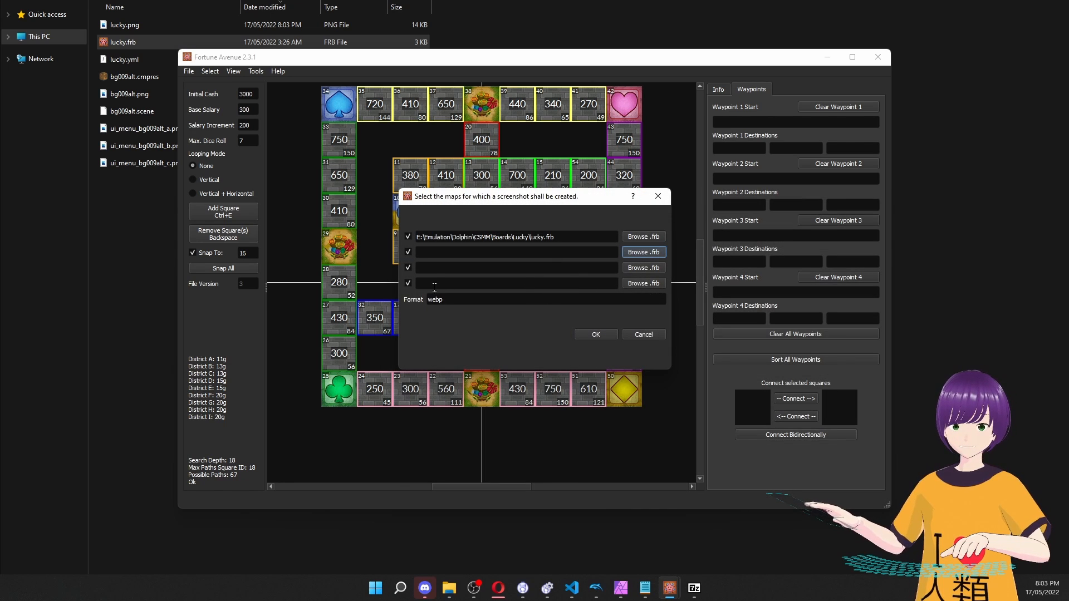
{"action": "left_click", "coordinate": [407, 252]}
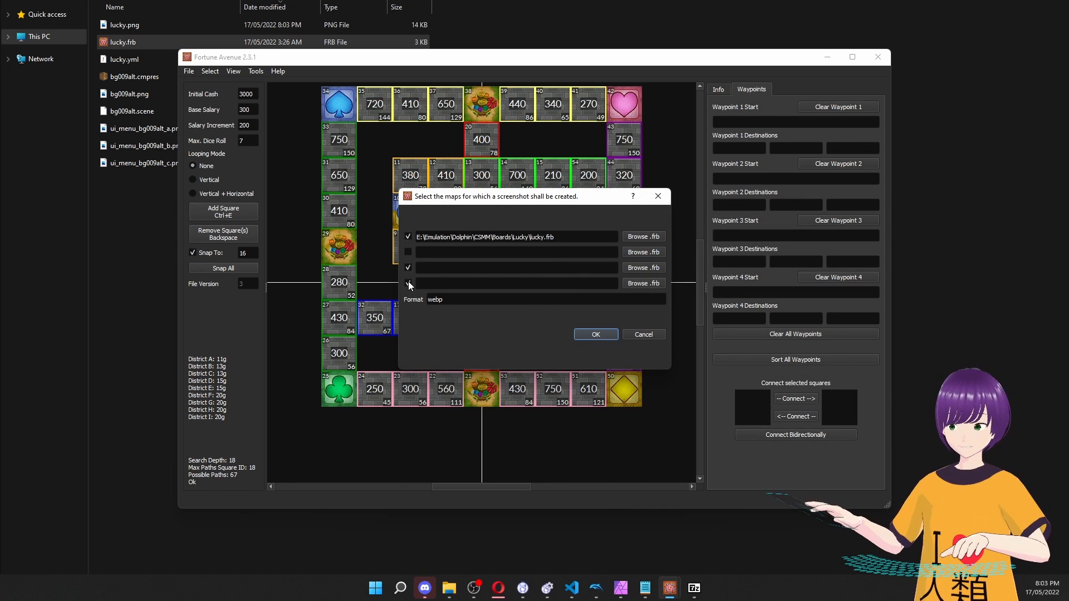
{"action": "left_click", "coordinate": [409, 283]}
{"action": "left_click", "coordinate": [409, 267]}
Create the screenshot of lucky.frb only, keeping webp as the image format.
{"action": "left_click", "coordinate": [501, 300]}
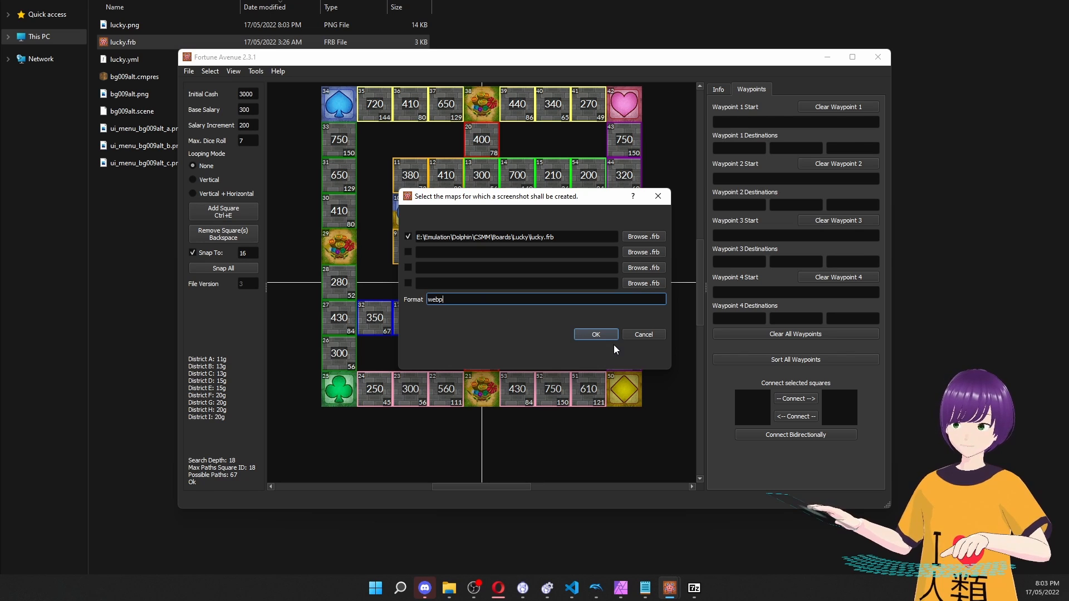
{"action": "left_click", "coordinate": [595, 335]}
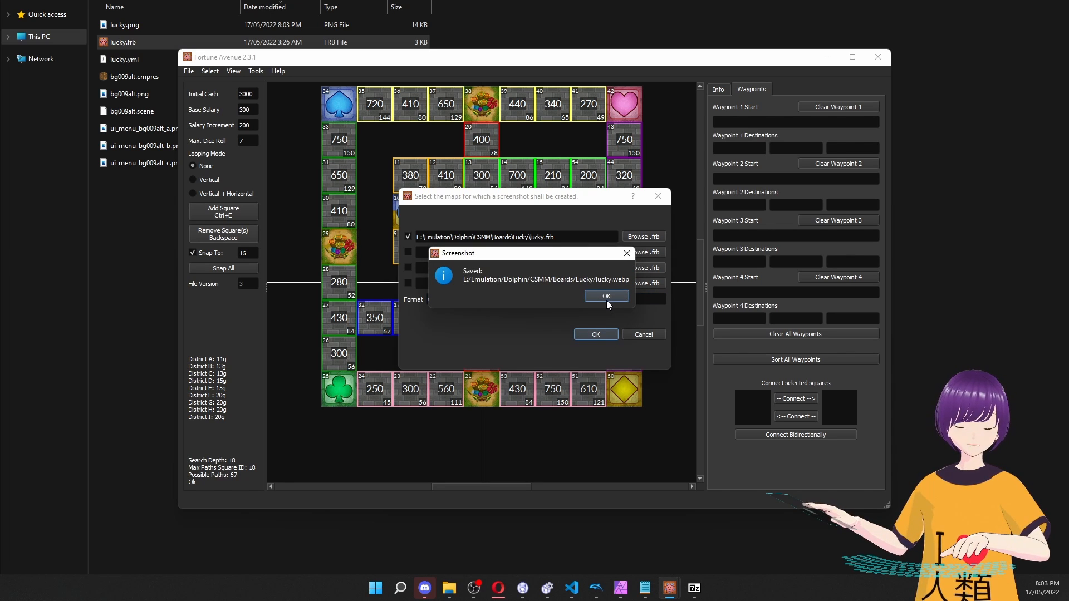
Finish the screenshot export, close Fortune Avenue, and open lucky.webp in Affinity Photo to inspect the board image.
{"action": "left_click", "coordinate": [606, 295]}
{"action": "left_click", "coordinate": [878, 57]}
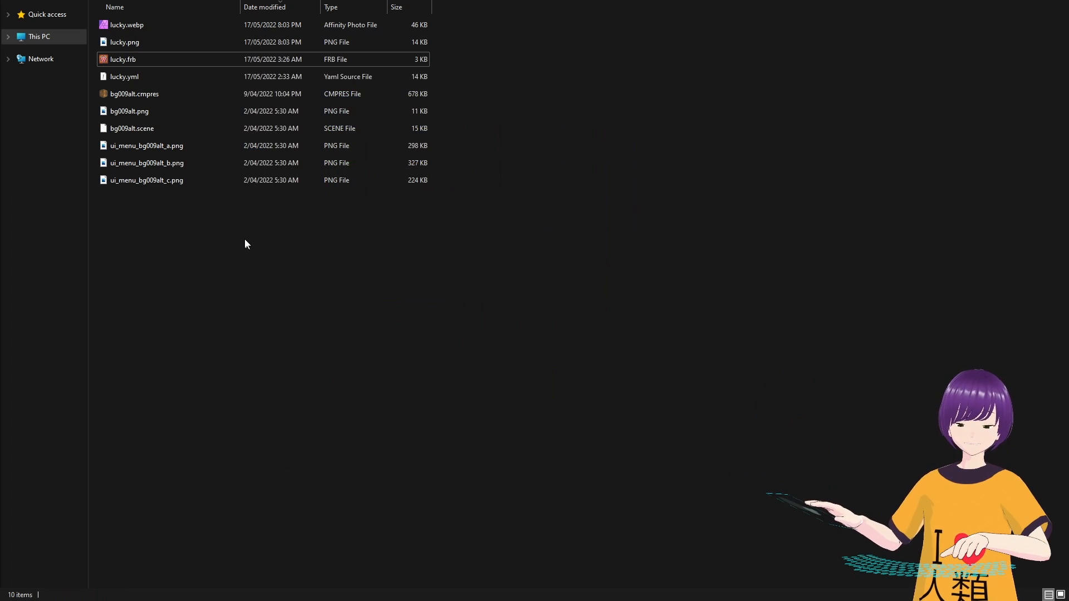
{"action": "double_click", "coordinate": [144, 25]}
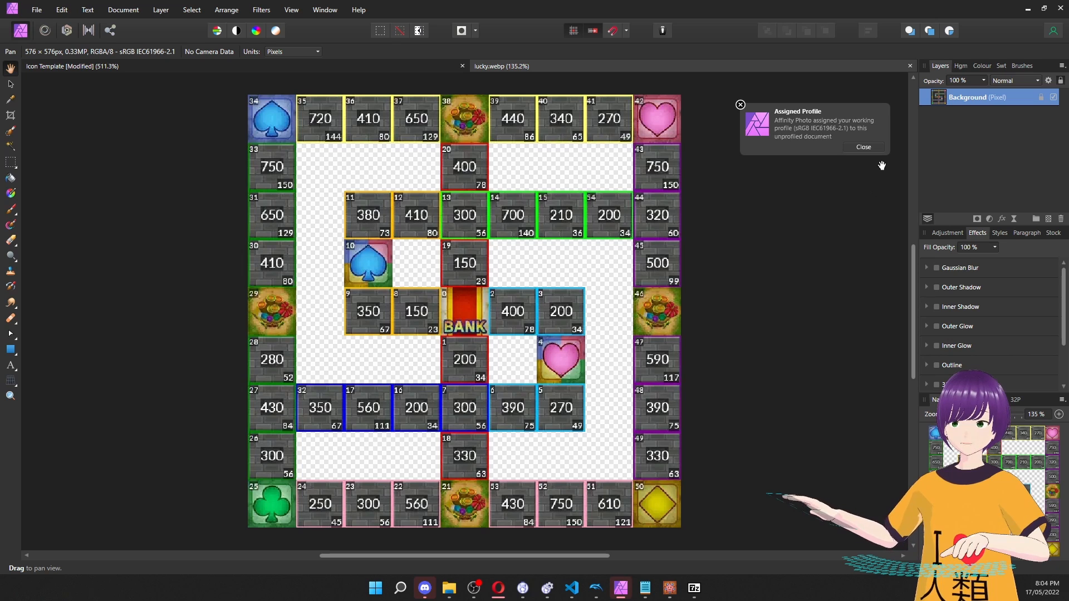
{"action": "left_click", "coordinate": [858, 147]}
{"action": "scroll", "coordinate": [508, 291], "scroll_direction": "down", "scroll_amount": 2}
{"action": "scroll", "coordinate": [508, 292], "scroll_direction": "up", "scroll_amount": 4}
{"action": "scroll", "coordinate": [508, 291], "scroll_direction": "down", "scroll_amount": 1}
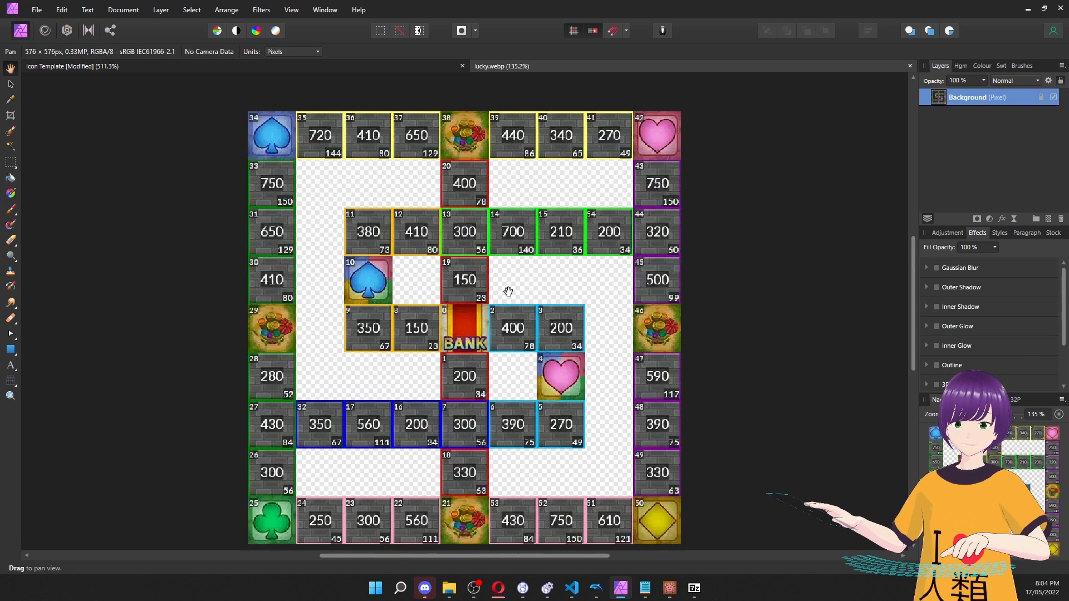
{"action": "scroll", "coordinate": [509, 291], "scroll_direction": "down", "scroll_amount": 1}
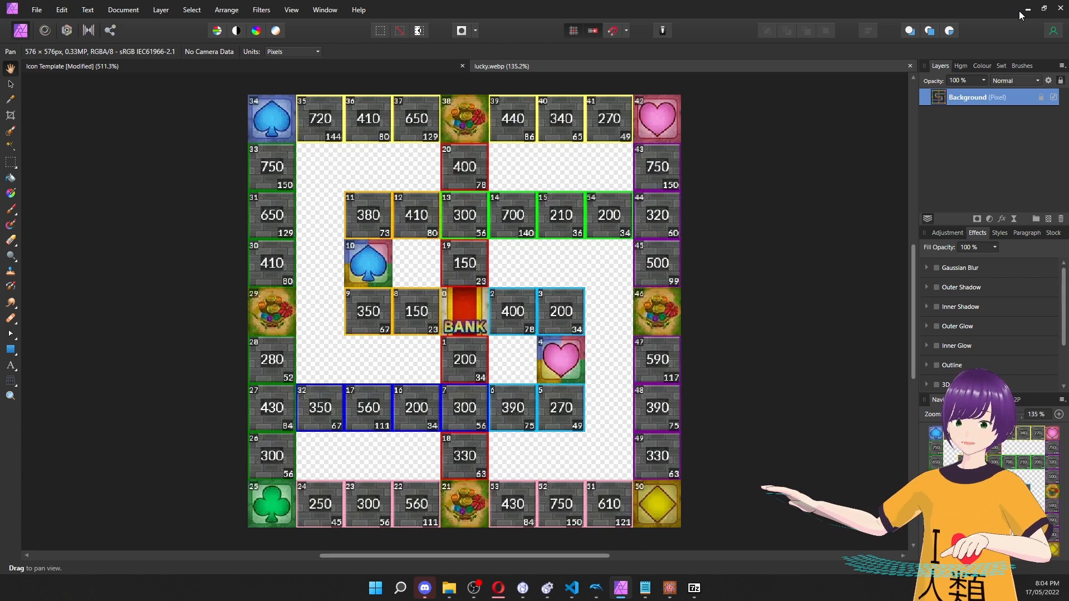
{"action": "left_click", "coordinate": [1028, 10]}
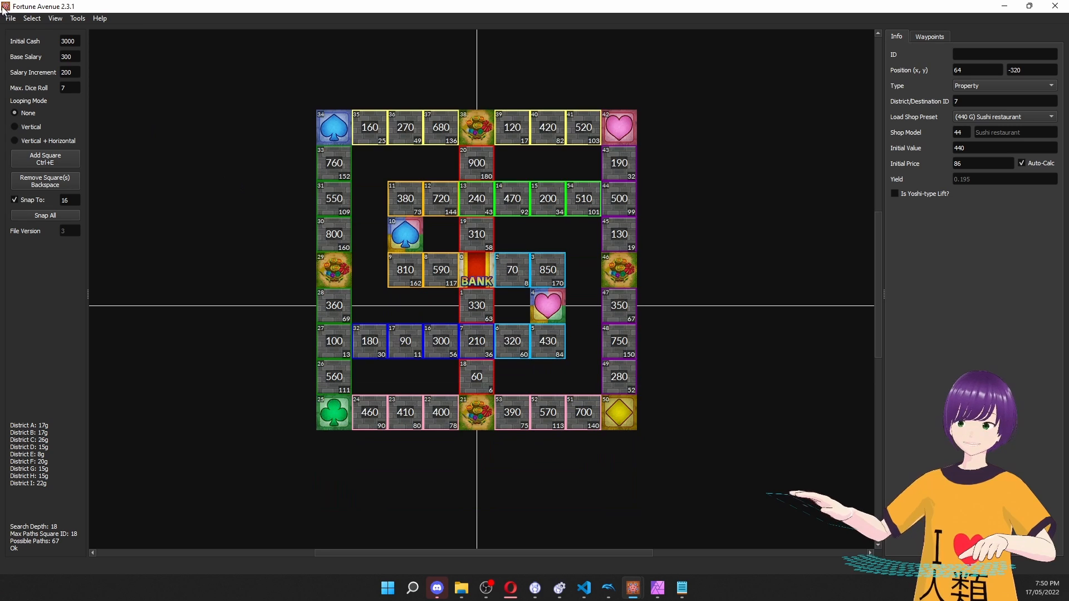
{"action": "left_click", "coordinate": [11, 18]}
{"action": "left_click", "coordinate": [50, 69]}
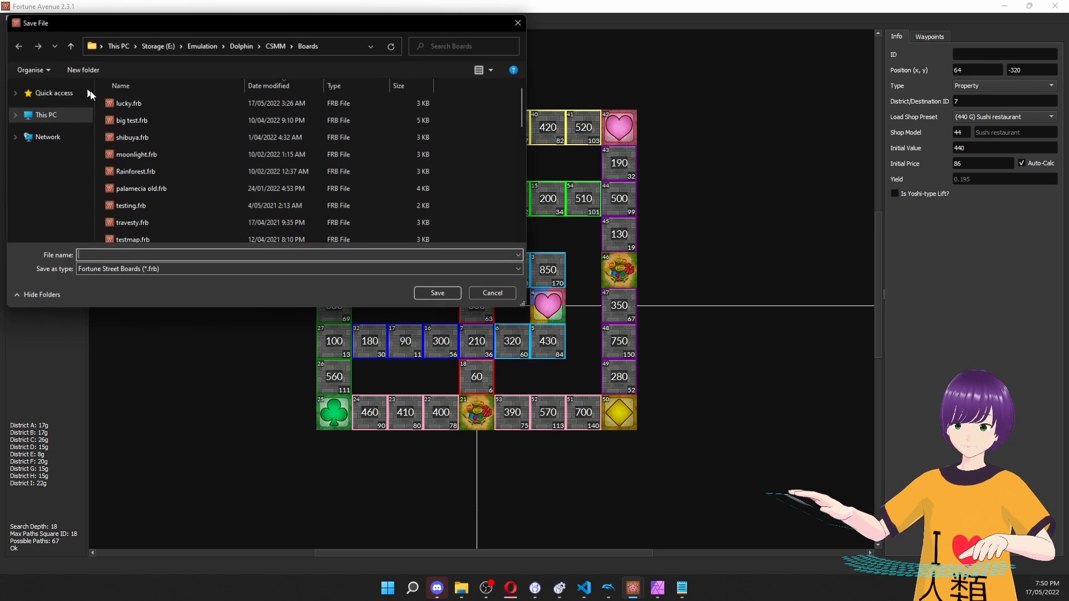
{"action": "left_click", "coordinate": [135, 103]}
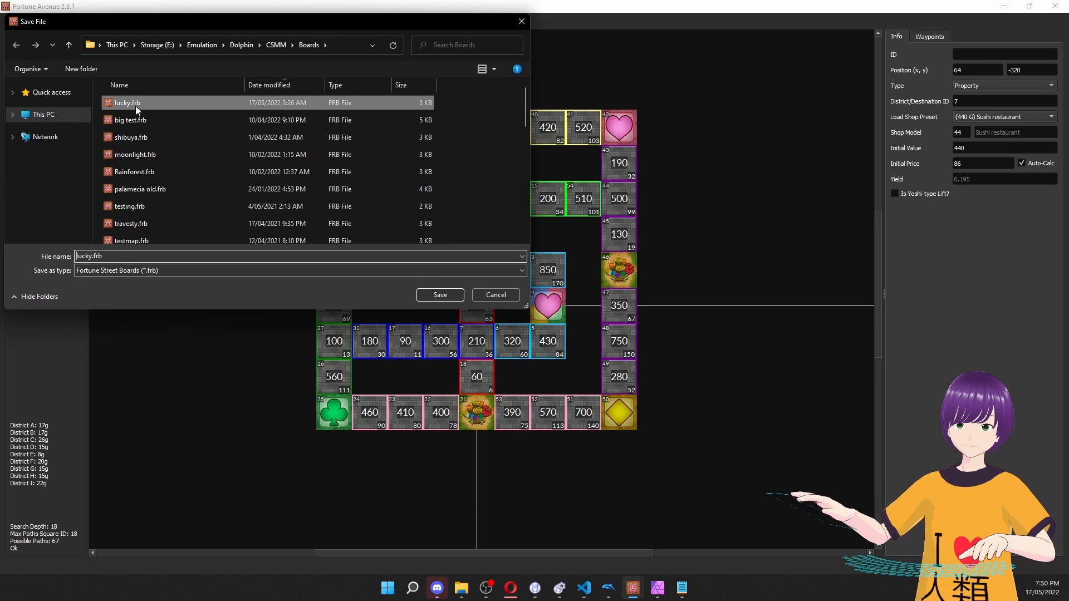
{"action": "left_click", "coordinate": [496, 299]}
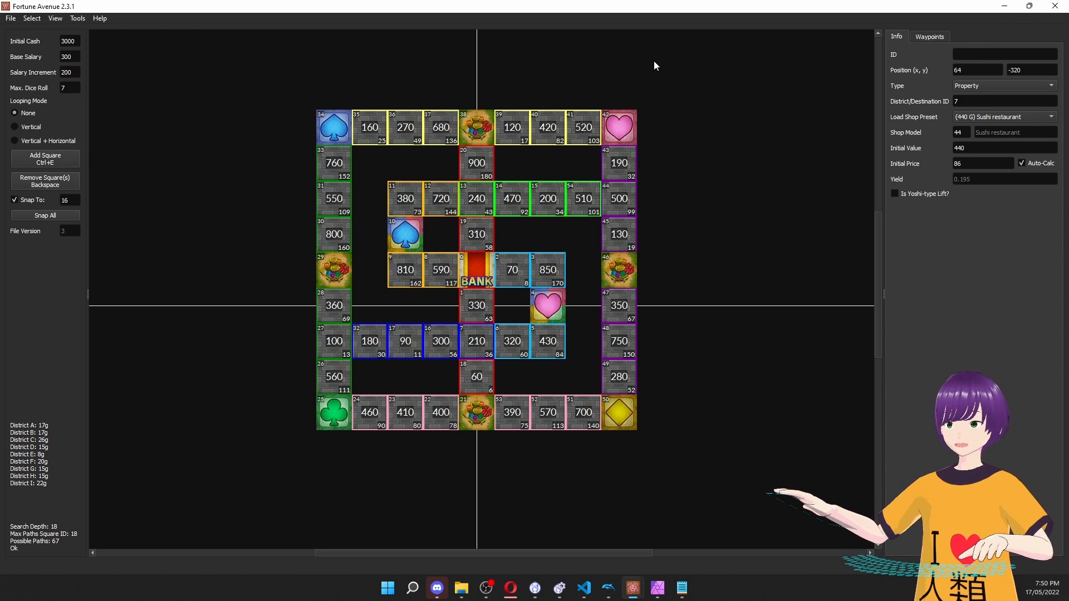
Look at squares 43 and 46 on the board, and close Fortune Avenue discarding the unsaved changes.
{"action": "left_click", "coordinate": [624, 163]}
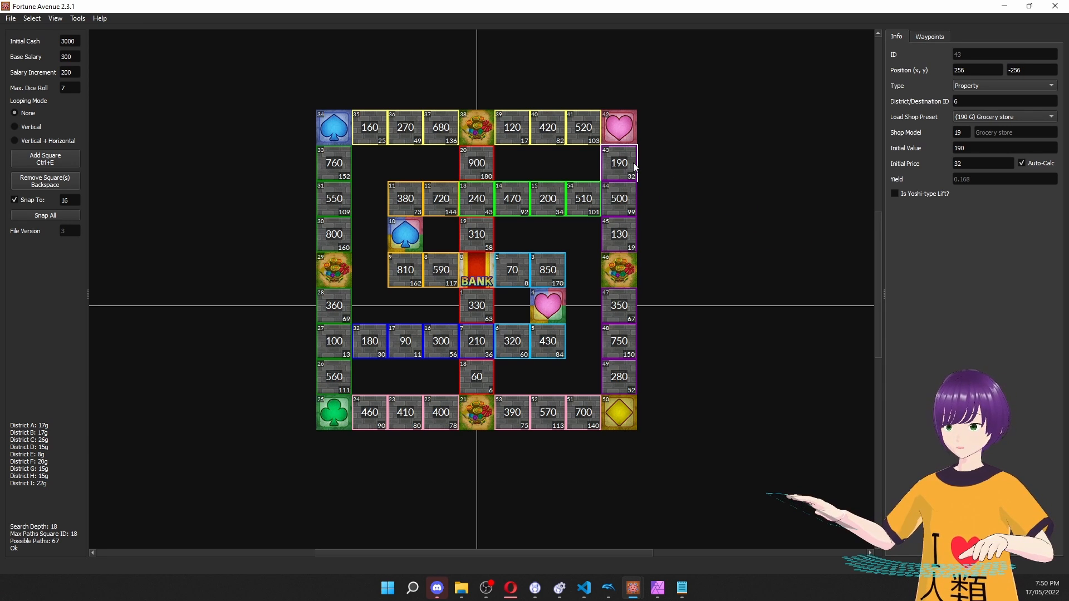
{"action": "left_click", "coordinate": [657, 231]}
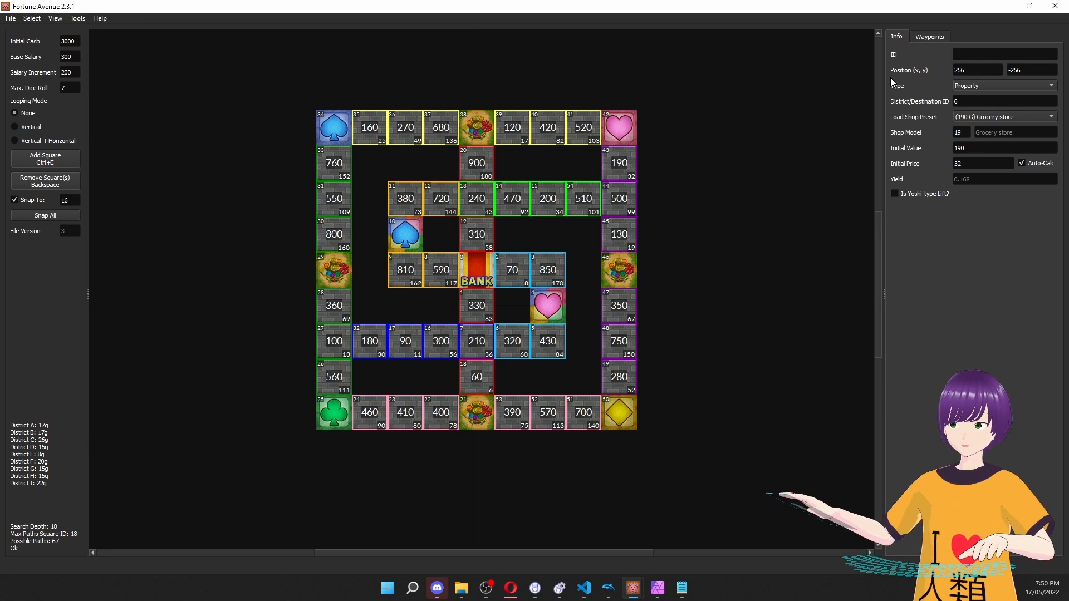
{"action": "left_click", "coordinate": [624, 284]}
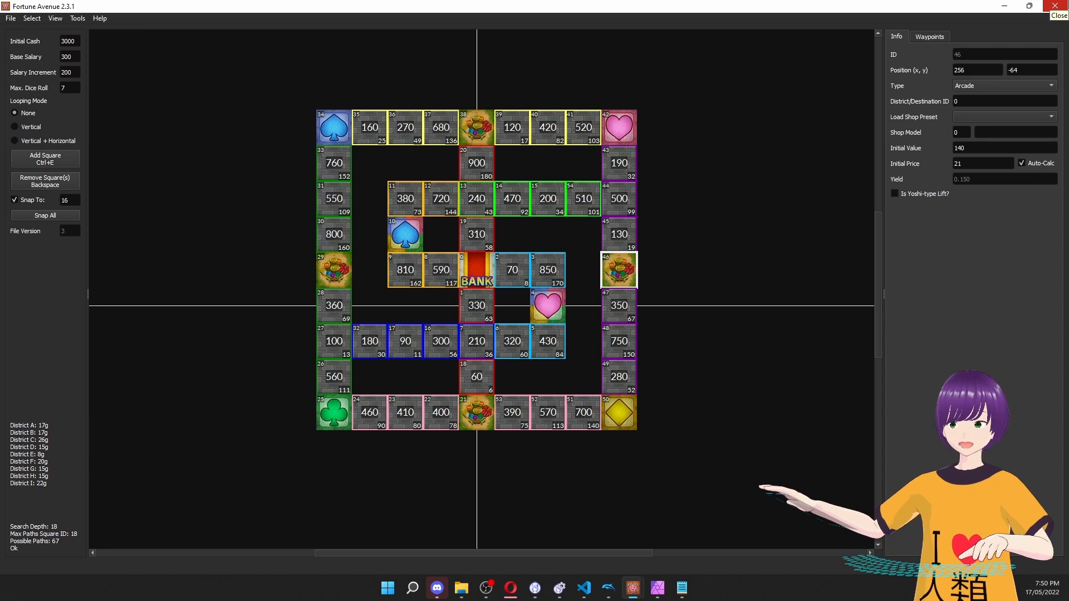
{"action": "left_click", "coordinate": [1055, 7]}
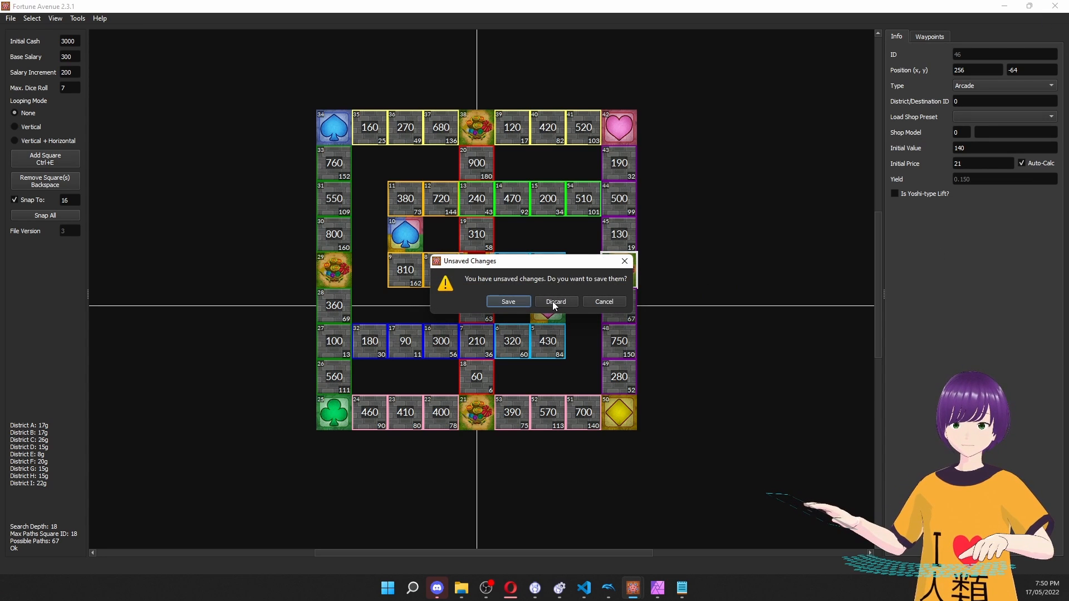
{"action": "left_click", "coordinate": [555, 304]}
Switch to File Explorer, move lucky.frb from the Boards folder into the Lucky folder, and open that folder.
{"action": "left_click", "coordinate": [460, 589]}
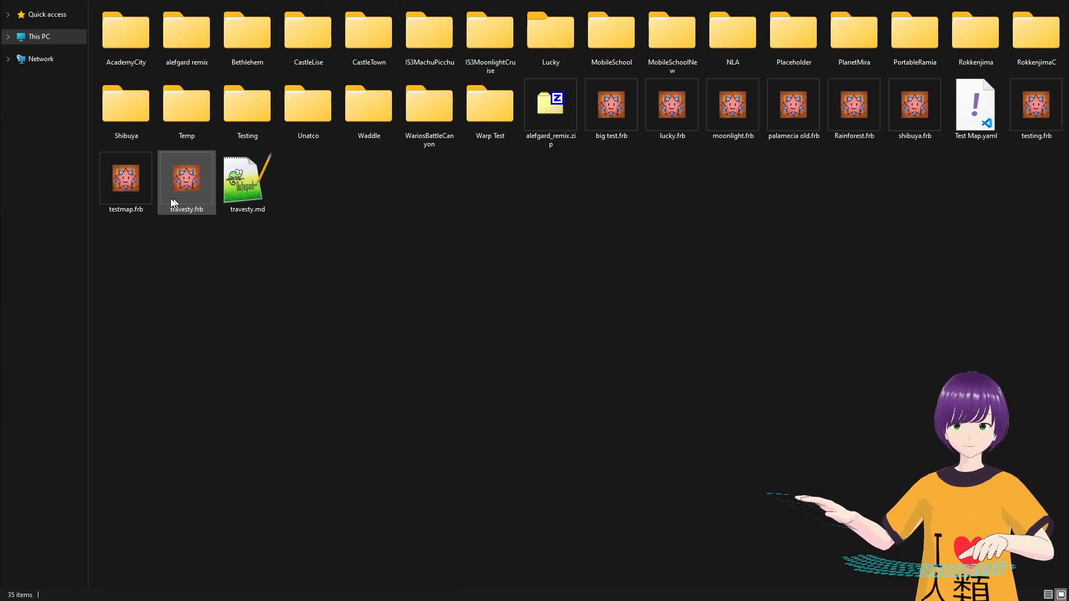
{"action": "left_click_drag", "start_coordinate": [671, 106], "coordinate": [532, 25]}
{"action": "double_click", "coordinate": [532, 25]}
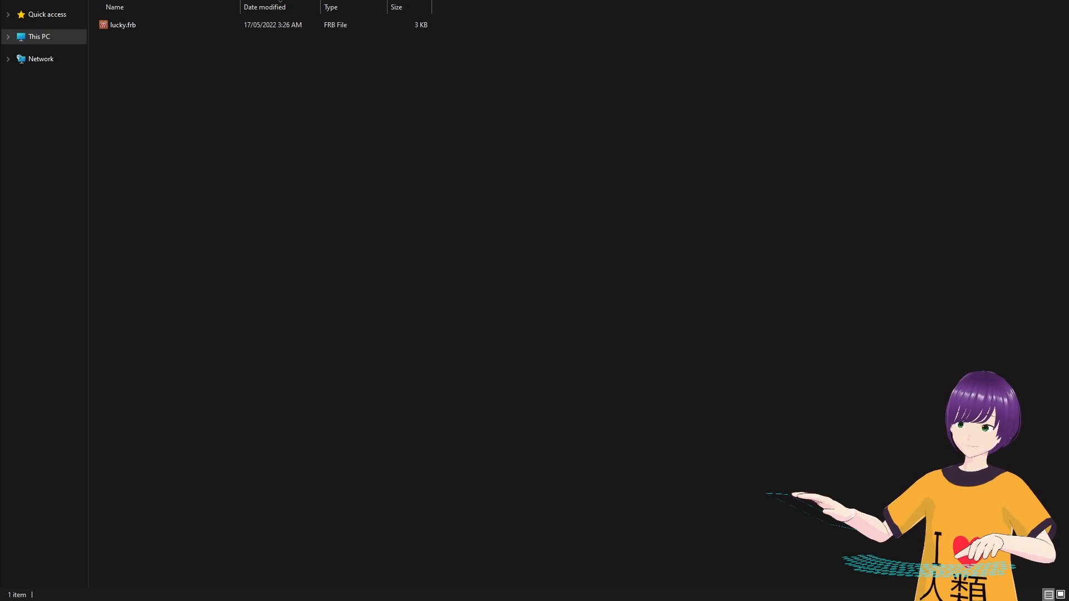
Place New_Board_Template.yml in the Lucky folder beside lucky.frb.
{"action": "left_click_drag", "start_coordinate": [3, 398], "coordinate": [304, 199]}
{"action": "left_click", "coordinate": [340, 230]}
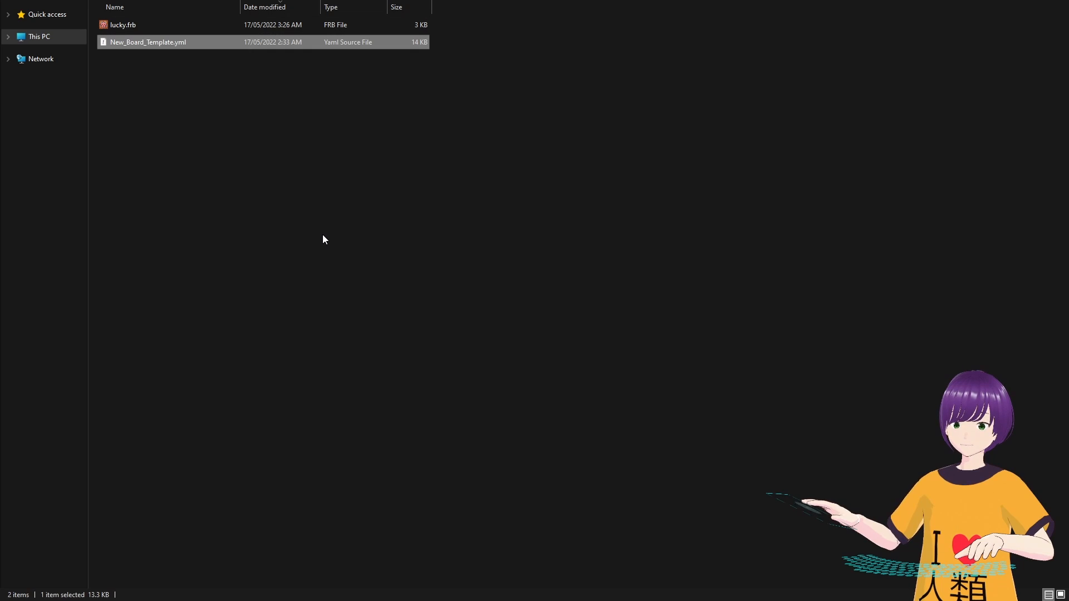
{"action": "left_click", "coordinate": [323, 235]}
Rename New_Board_Template.yml as lucky.yml.
{"action": "left_click", "coordinate": [165, 42]}
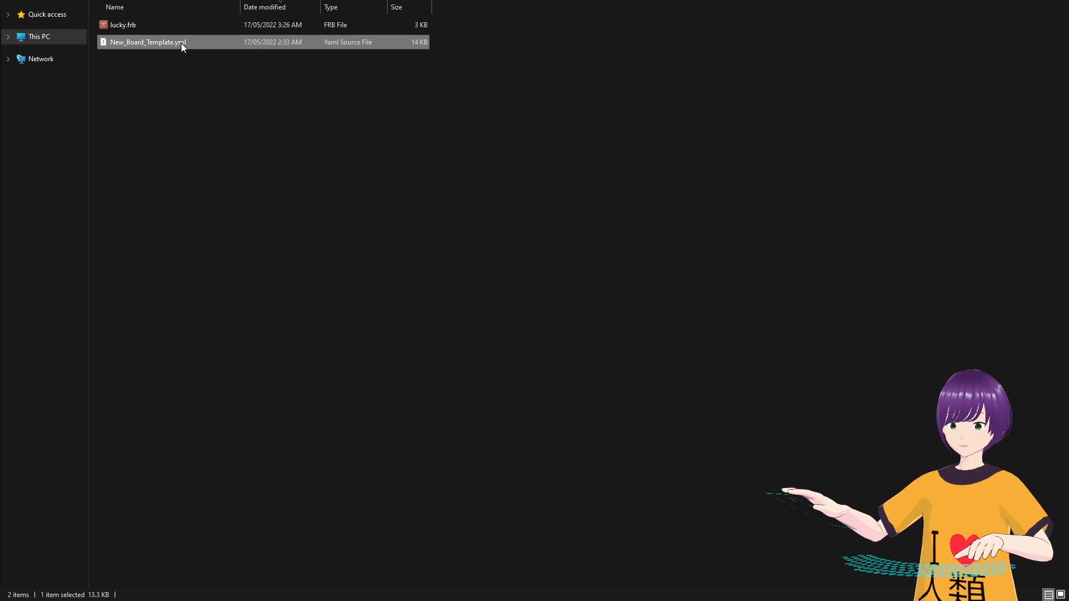
{"action": "key", "text": "F2"}
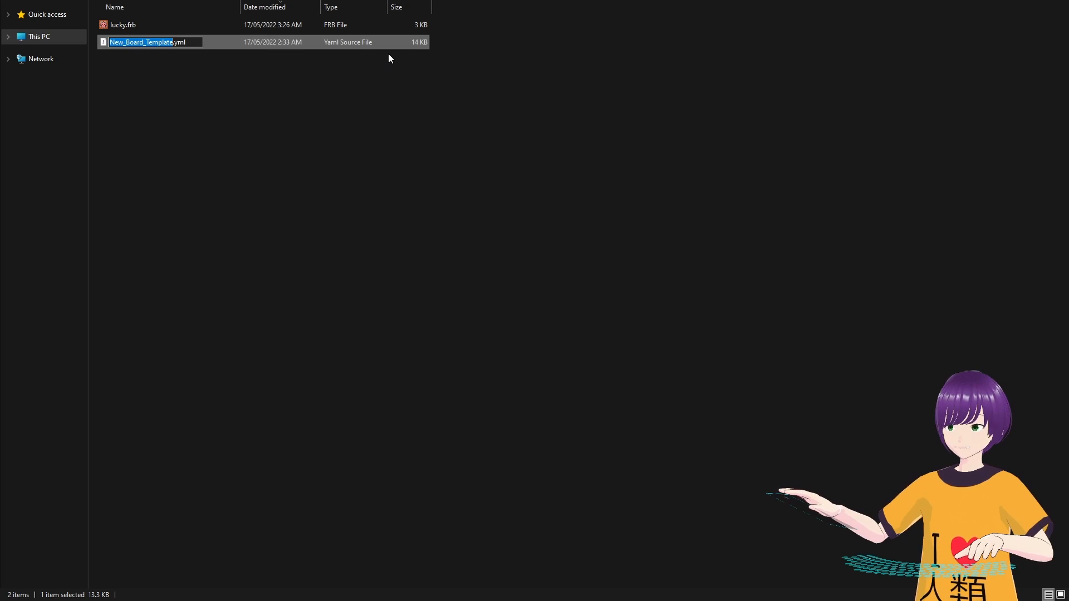
{"action": "type", "text": "lucky"}
{"action": "key", "text": "Return"}
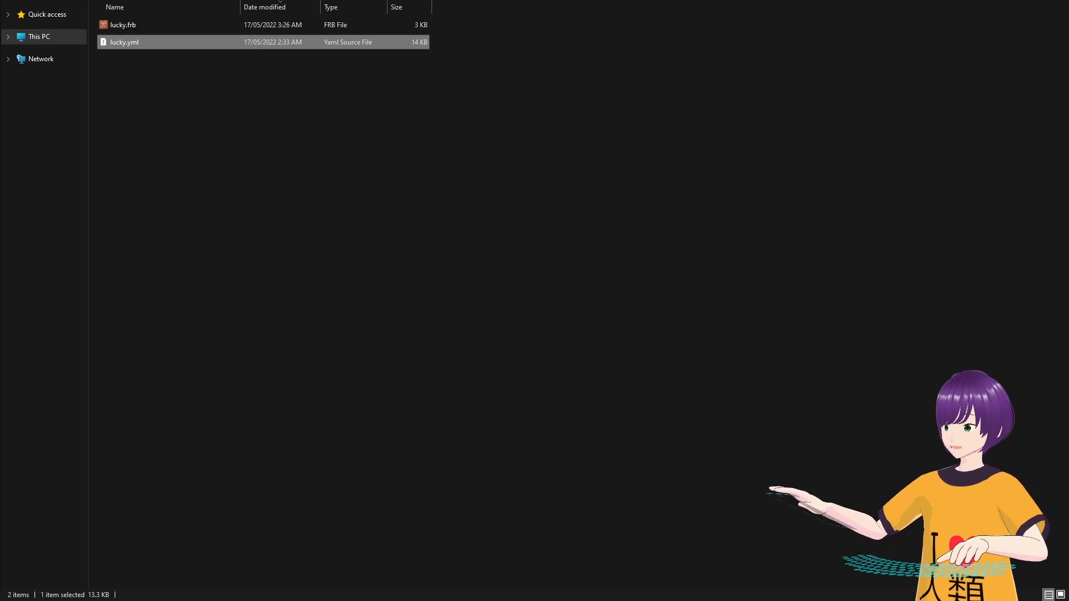
{"action": "left_click", "coordinate": [233, 210]}
Open lucky.yml from the Lucky folder in Visual Studio Code, showing the beginning of the file.
{"action": "left_click", "coordinate": [118, 45]}
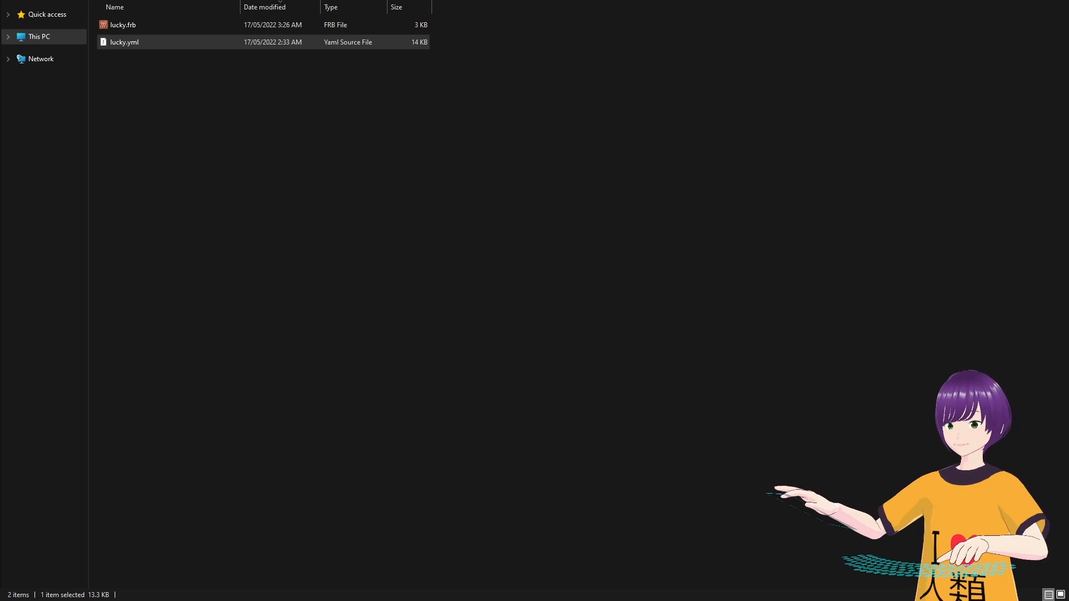
{"action": "left_click_drag", "start_coordinate": [0, 304], "coordinate": [328, 0]}
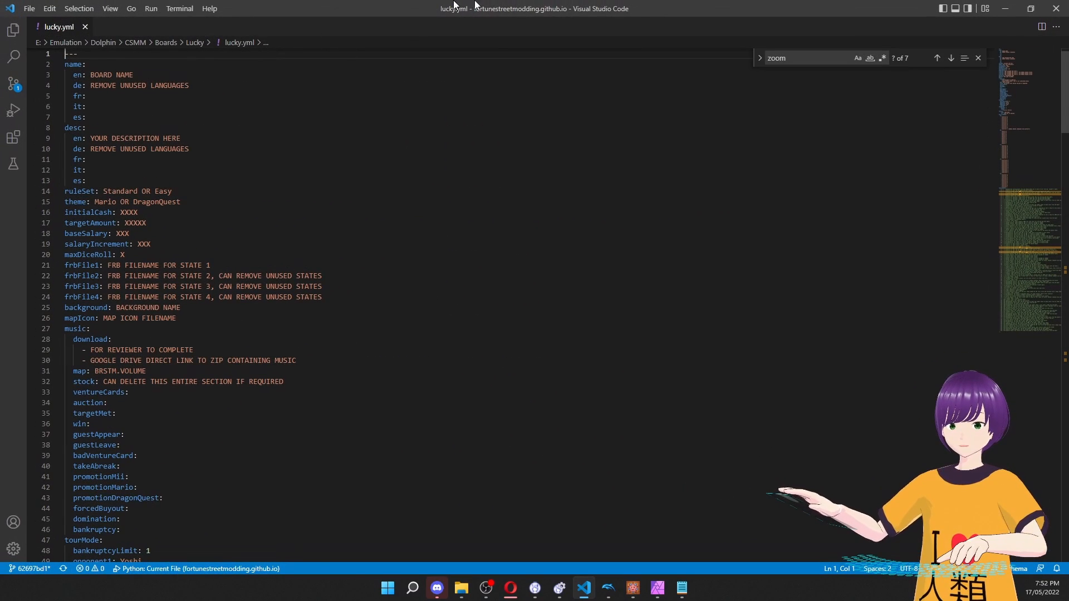
{"action": "scroll", "coordinate": [415, 190], "scroll_direction": "up", "scroll_amount": 2}
{"action": "left_click", "coordinate": [264, 134]}
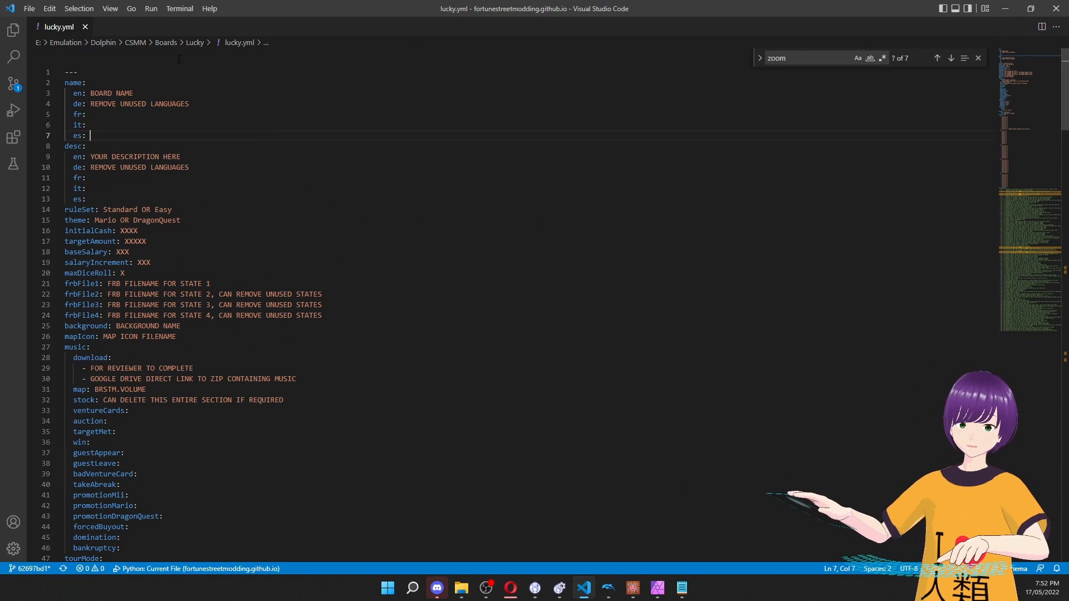
Replace the English board name placeholder with Lucky Channel, briefly trying Zone as the second word.
{"action": "left_click_drag", "start_coordinate": [90, 93], "coordinate": [123, 93]}
{"action": "left_click", "coordinate": [120, 103]}
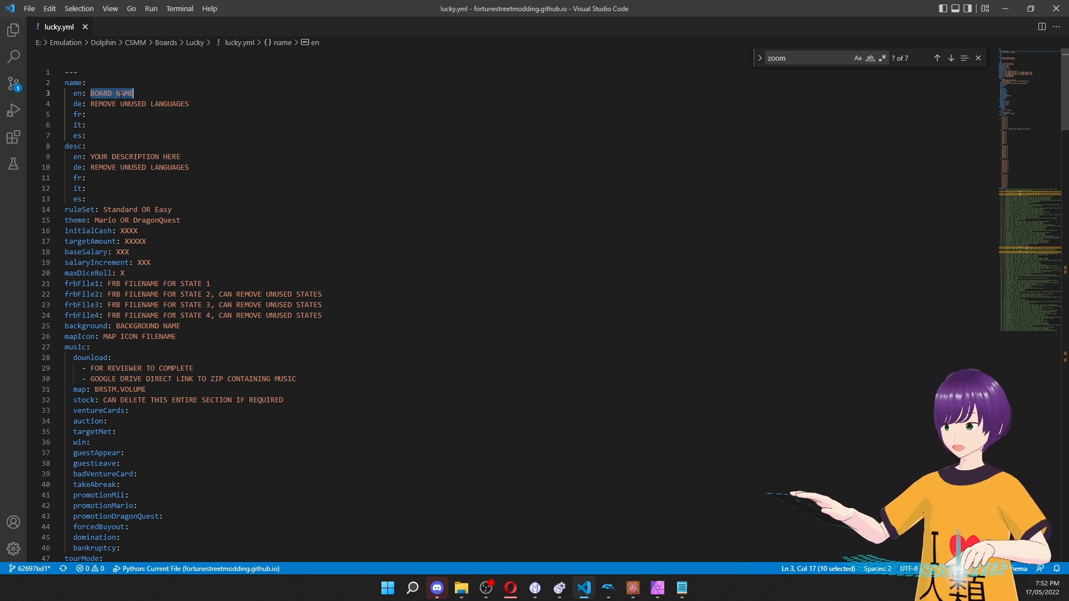
{"action": "type", "text": "Lucky Channel"}
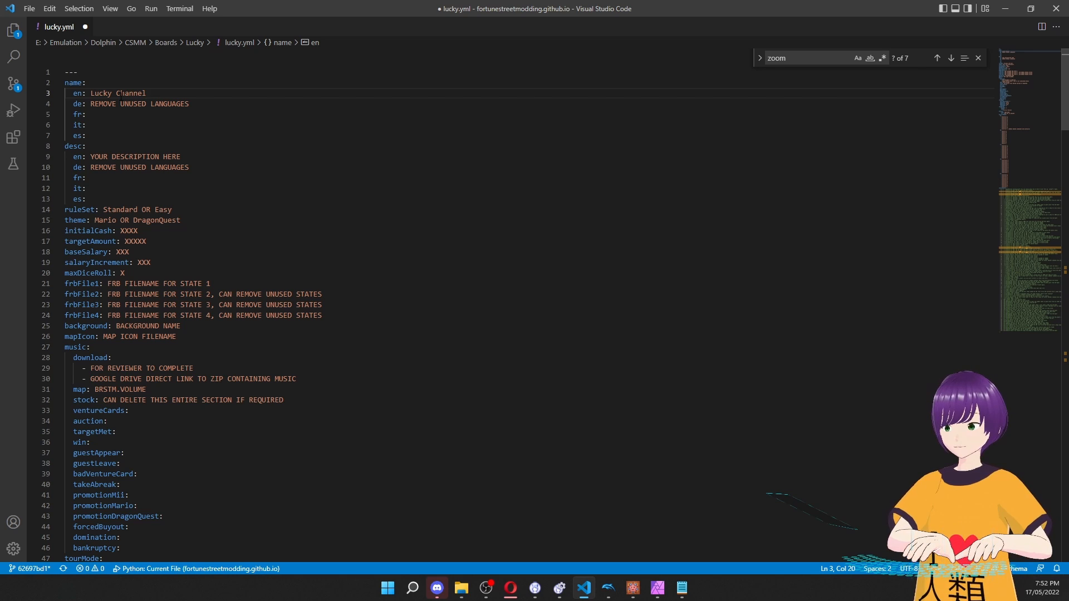
{"action": "double_click", "coordinate": [121, 93]}
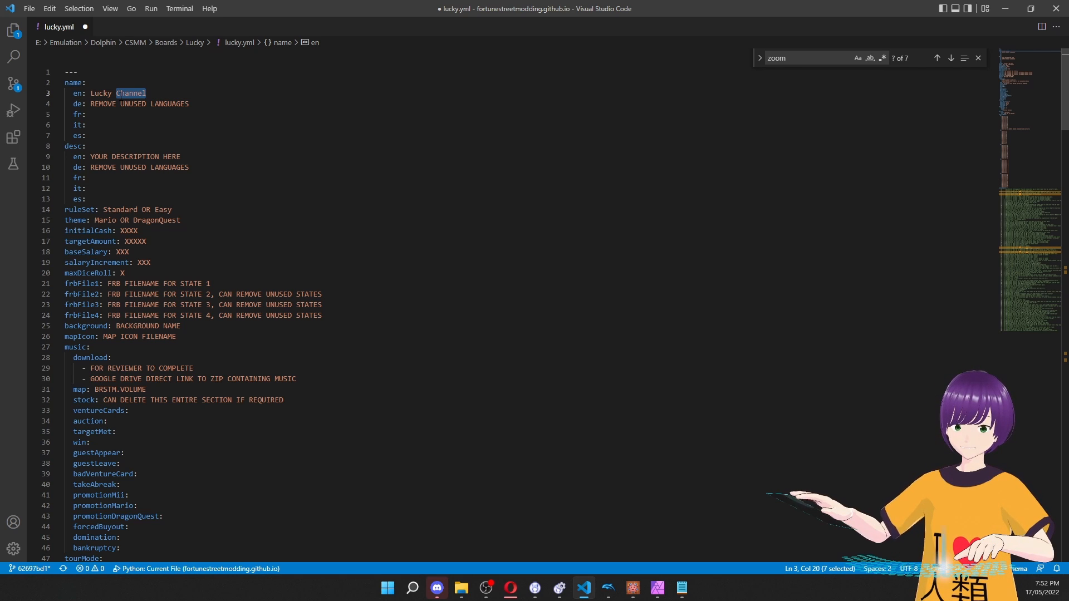
{"action": "type", "text": "Zo"}
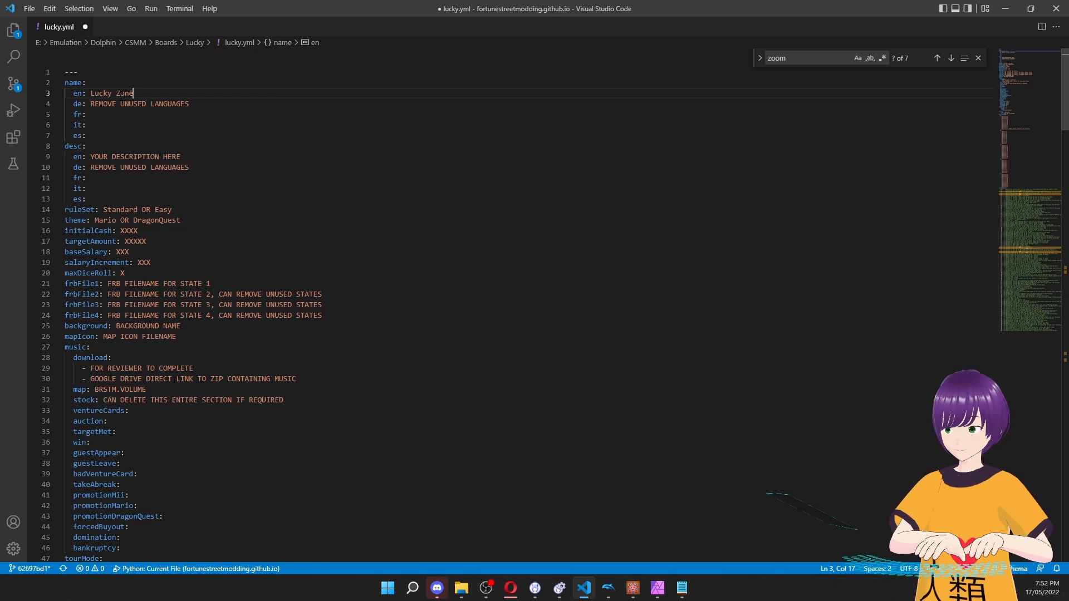
{"action": "type", "text": "Channel"}
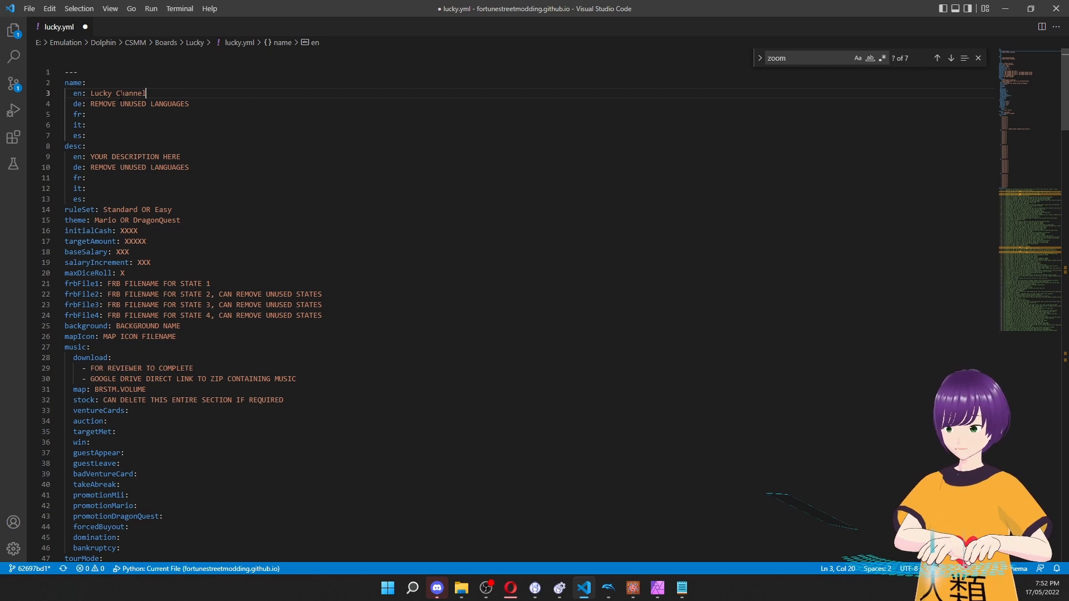
Change the English board name to Lucky Zone.
{"action": "key", "text": "BackSpace"}
{"action": "key", "text": "BackSpace"}
{"action": "key", "text": "BackSpace"}
{"action": "key", "text": "BackSpace"}
{"action": "key", "text": "BackSpace"}
{"action": "key", "text": "BackSpace"}
{"action": "key", "text": "BackSpace"}
{"action": "type", "text": "Zone"}
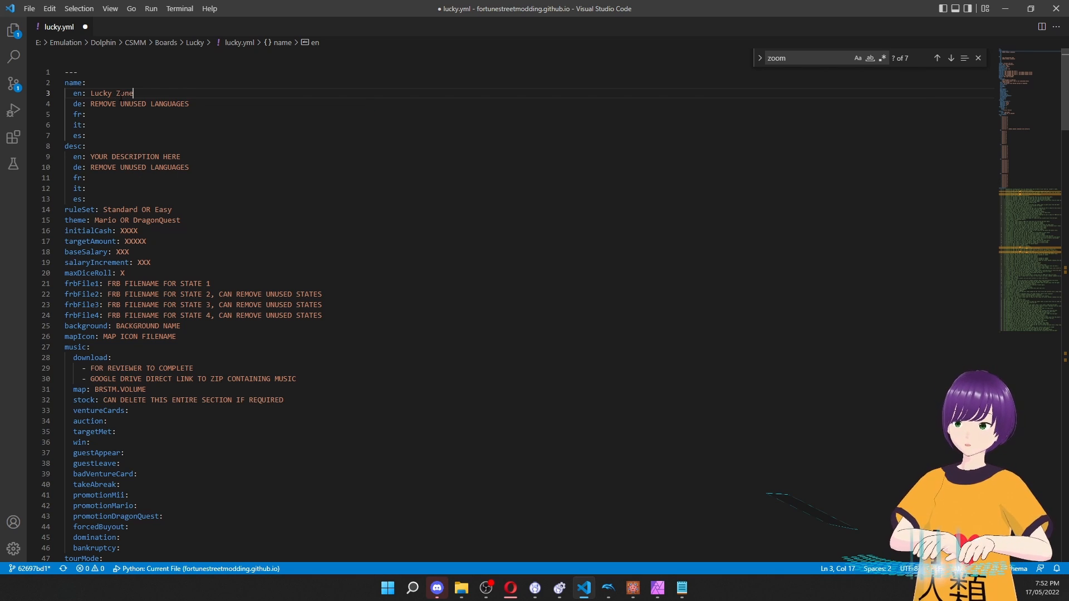
Delete the unused de, fr, it and es lines from the name and desc sections, keeping only English.
{"action": "left_click", "coordinate": [99, 104]}
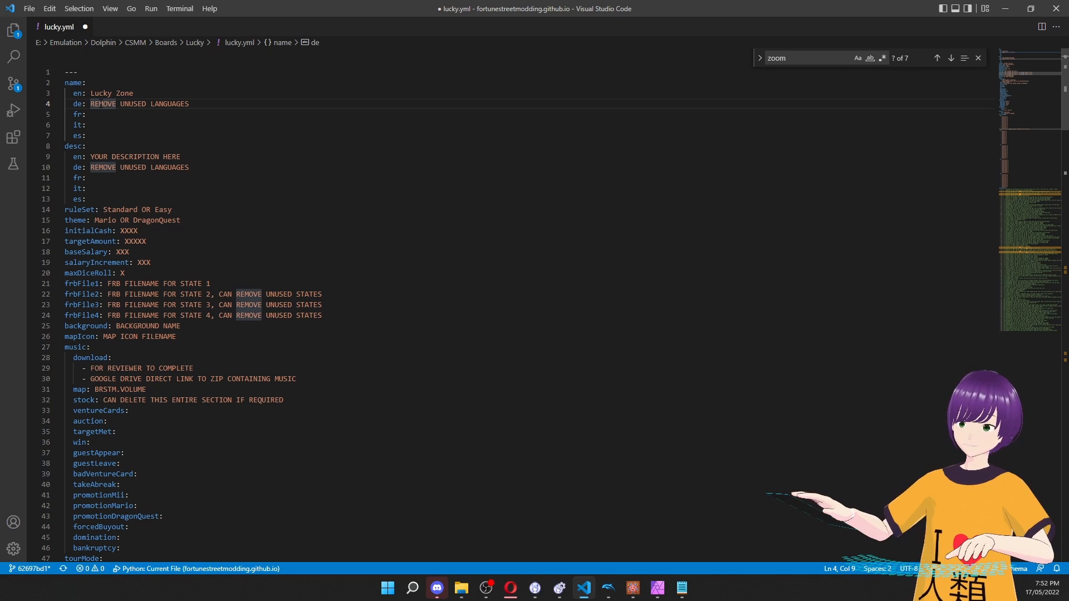
{"action": "key", "text": "Up"}
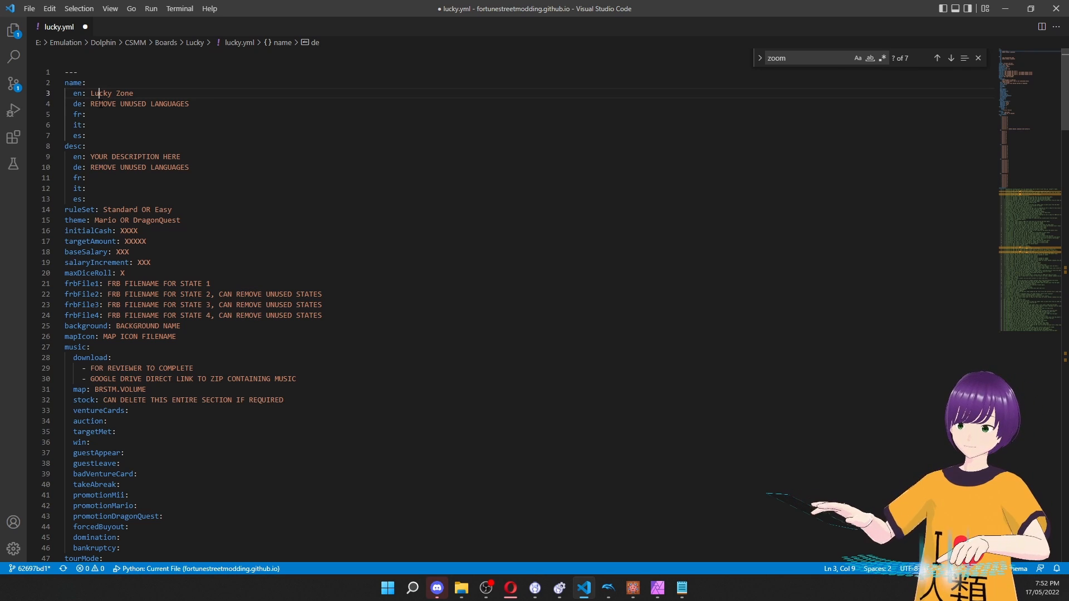
{"action": "key", "text": "Down"}
{"action": "key", "text": "Down"}
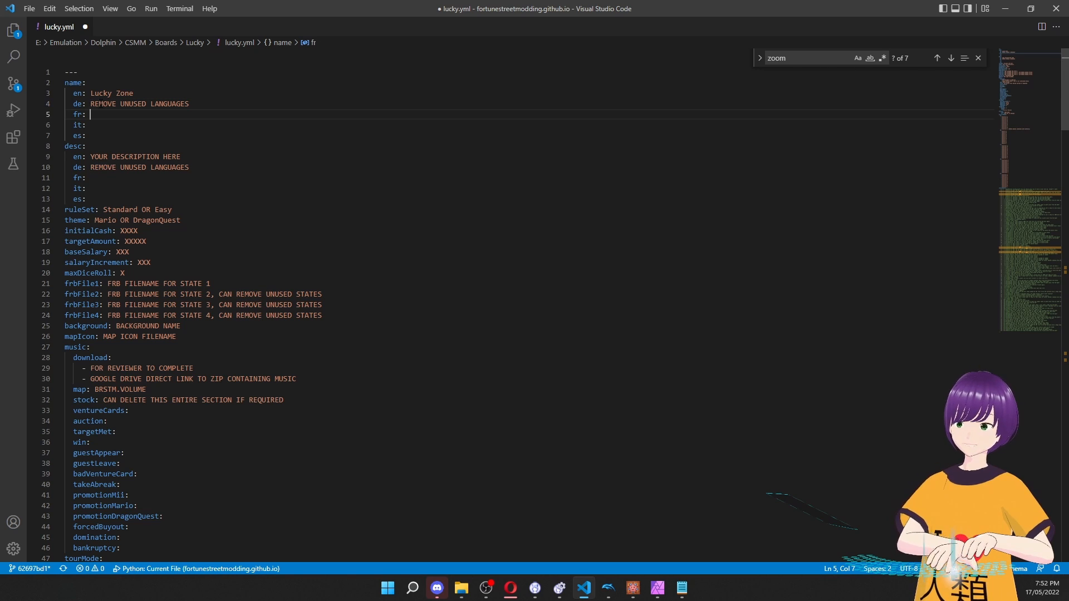
{"action": "key", "text": "Up"}
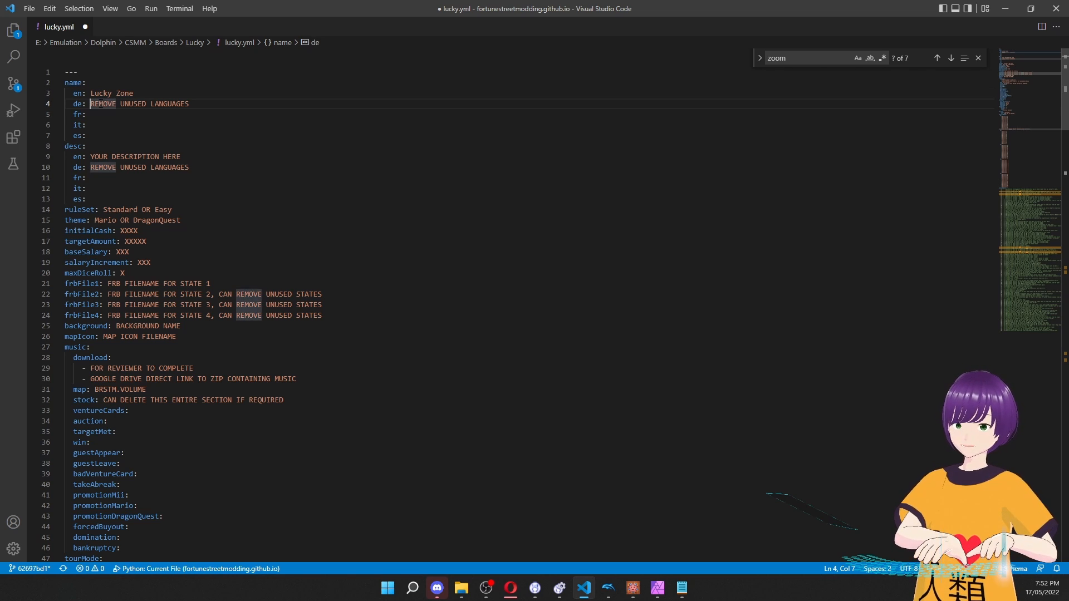
{"action": "key", "text": "ctrl+shift+Right"}
{"action": "double_click", "coordinate": [172, 103]}
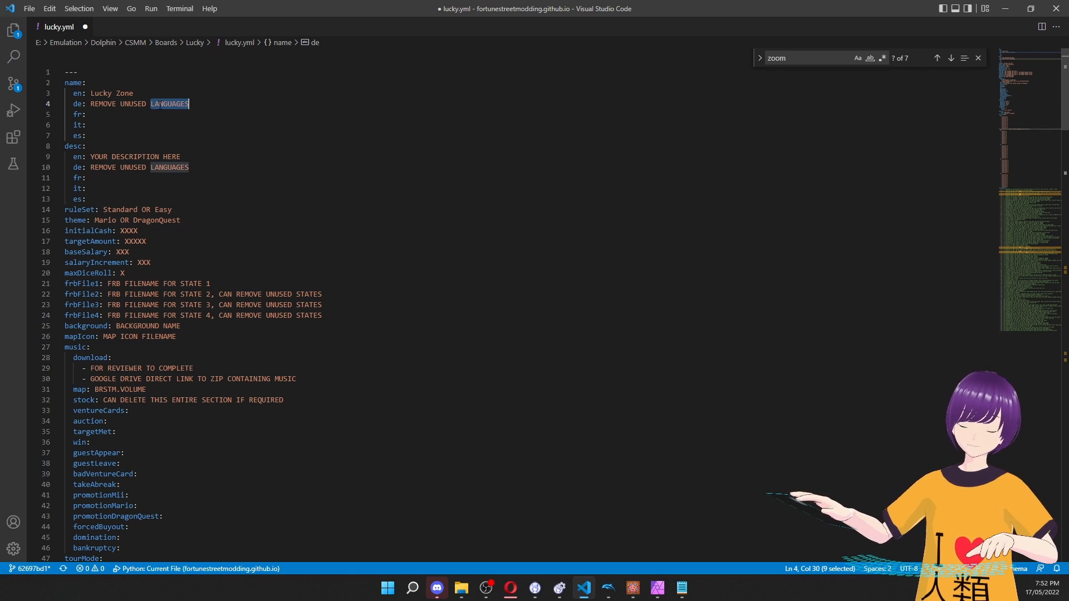
{"action": "left_click", "coordinate": [104, 105]}
{"action": "left_click_drag", "start_coordinate": [114, 136], "coordinate": [55, 101]}
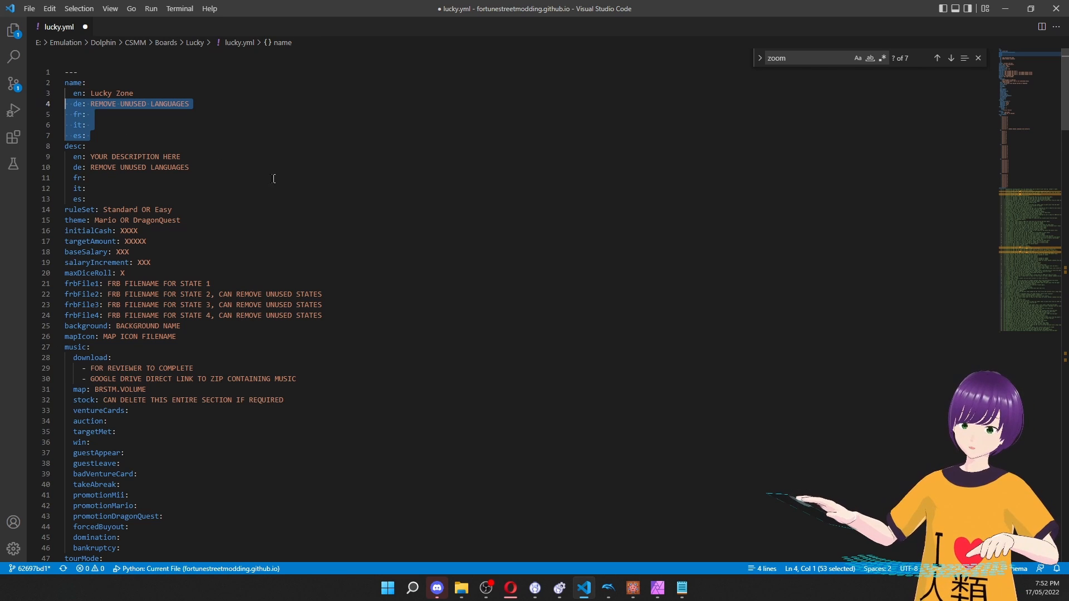
{"action": "key", "text": "BackSpace"}
{"action": "key", "text": "BackSpace"}
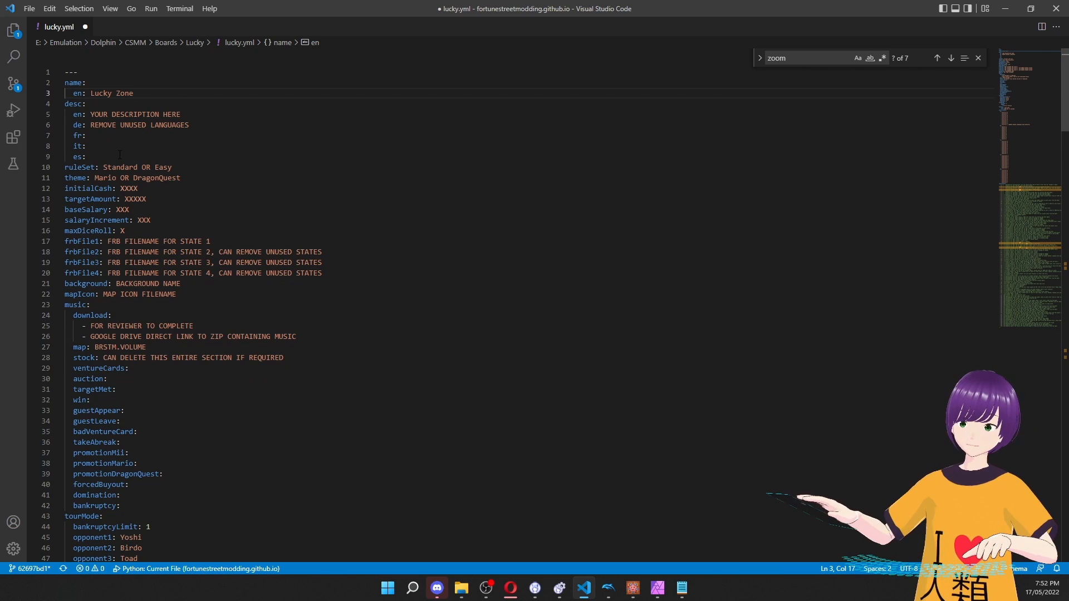
{"action": "left_click_drag", "start_coordinate": [120, 155], "coordinate": [184, 114]}
{"action": "key", "text": "BackSpace"}
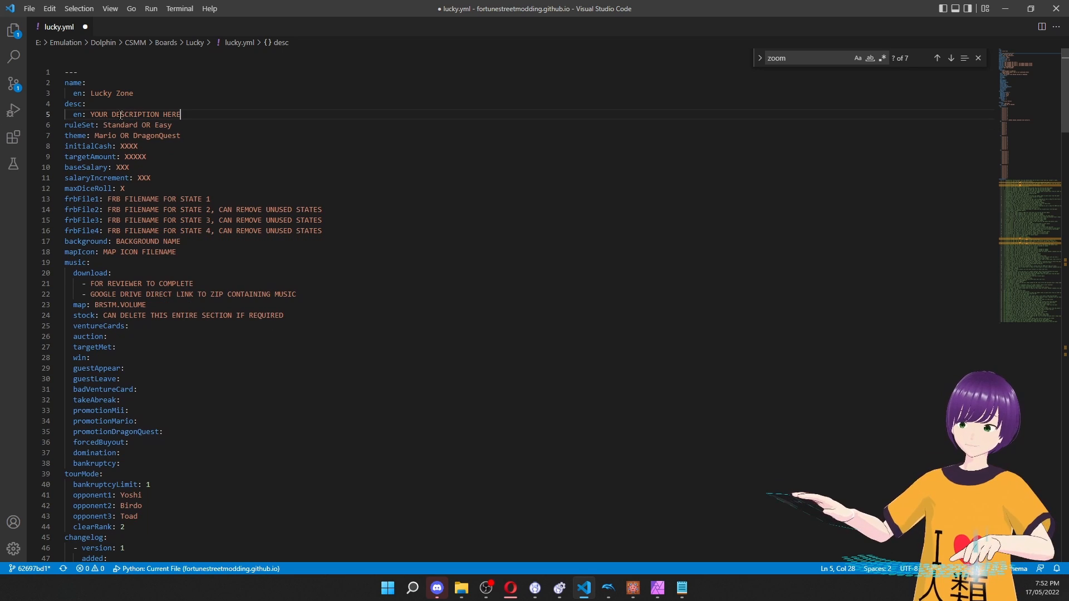
Replace the English description placeholder with "Now's your chance to get lucky!".
{"action": "double_click", "coordinate": [103, 114]}
{"action": "left_click_drag", "start_coordinate": [108, 114], "coordinate": [88, 105]}
{"action": "left_click", "coordinate": [172, 114]}
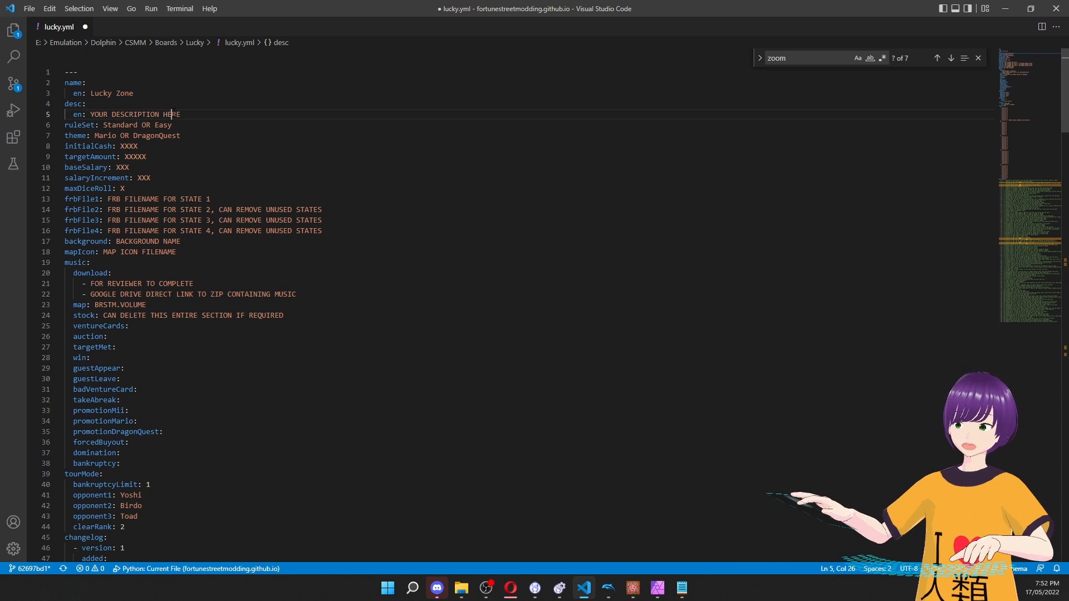
{"action": "left_click_drag", "start_coordinate": [181, 115], "coordinate": [90, 114]}
{"action": "type", "text": "N"}
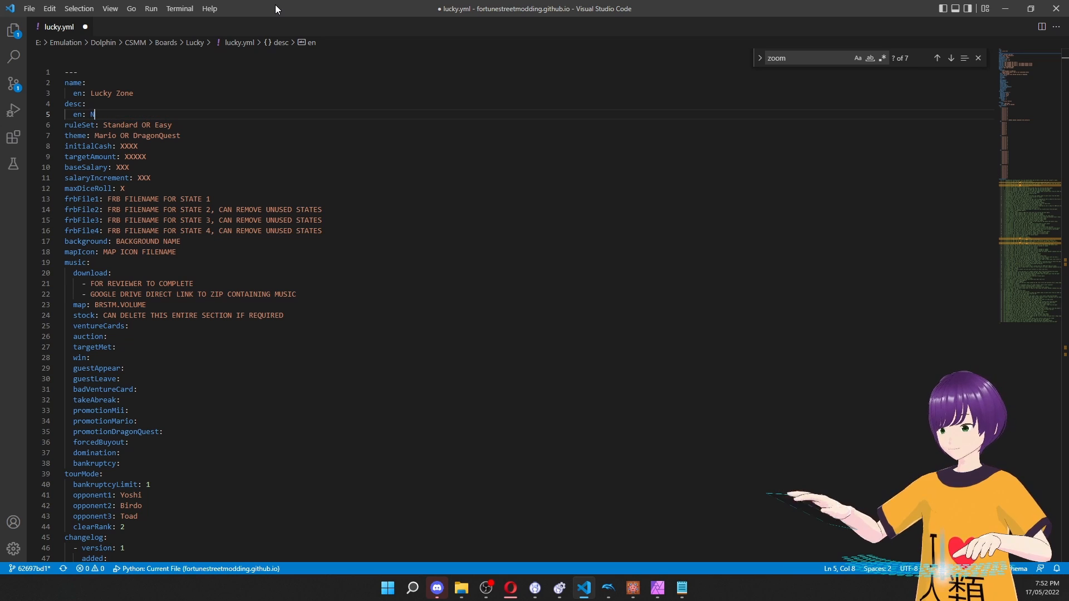
{"action": "type", "text": "ow"}
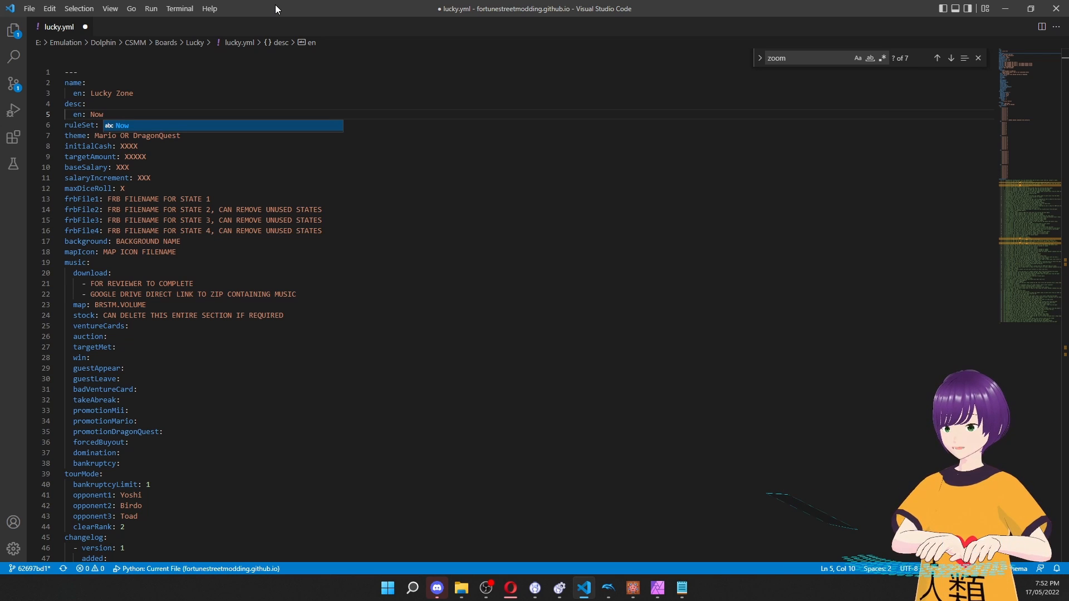
{"action": "type", "text": "'s you"}
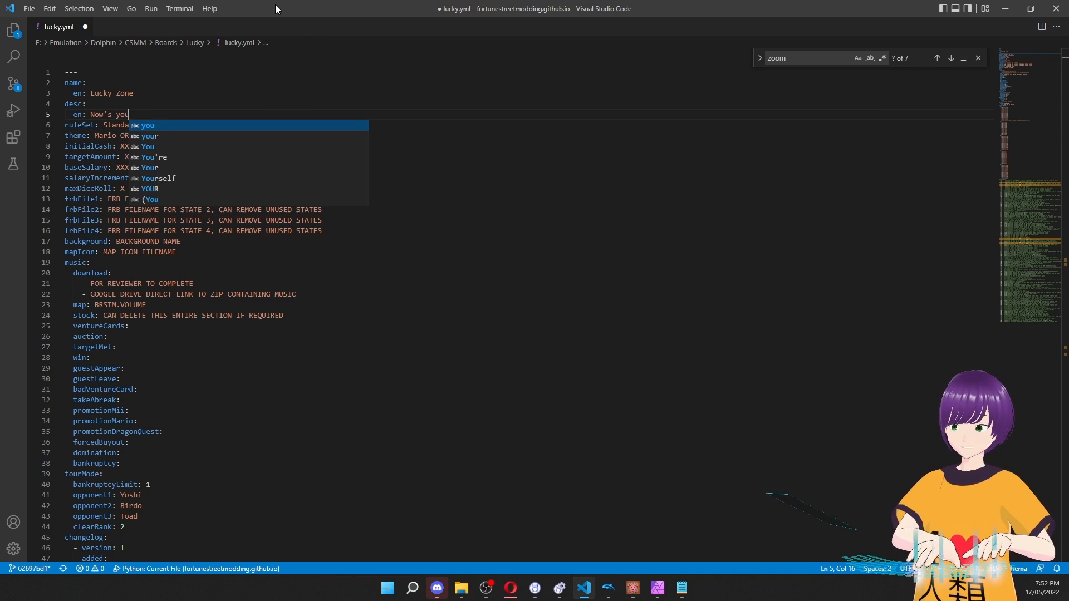
{"action": "type", "text": "r chance to get lucky!"}
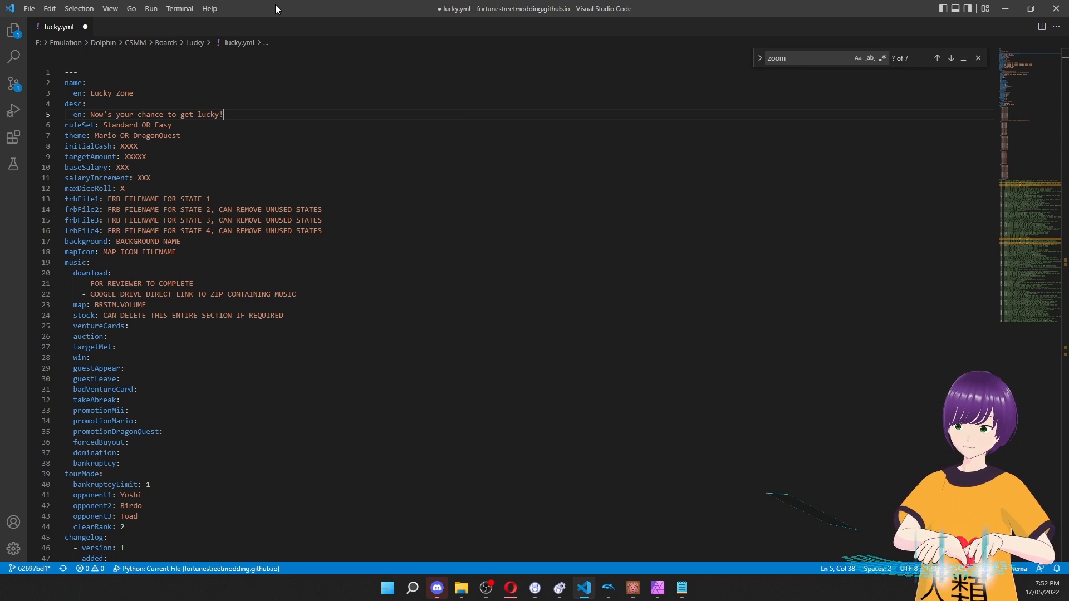
{"action": "left_click", "coordinate": [235, 124]}
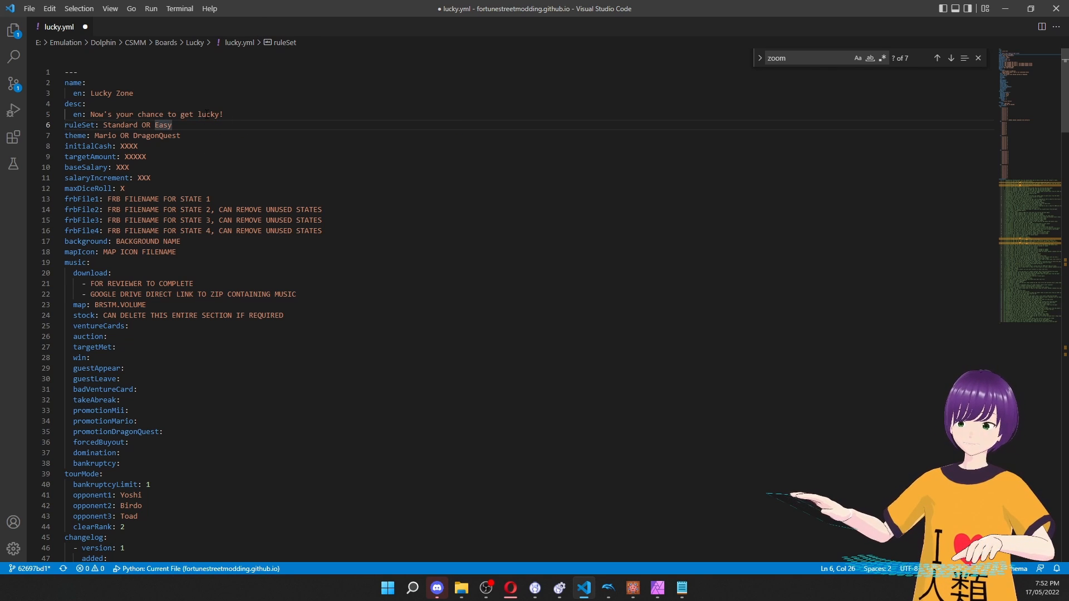
{"action": "left_click", "coordinate": [121, 124]}
{"action": "left_click", "coordinate": [130, 116]}
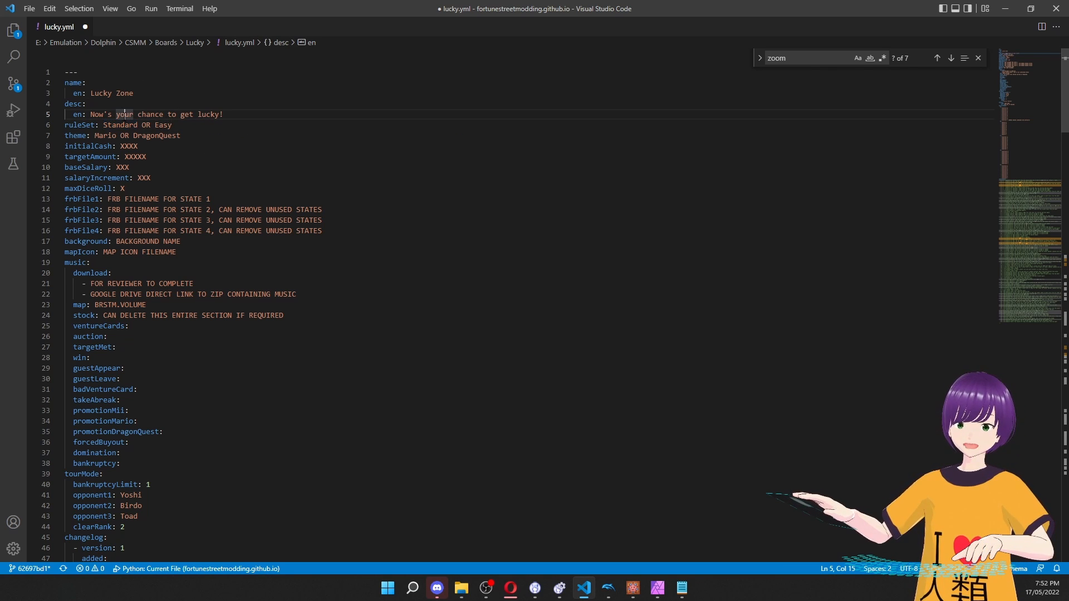
{"action": "key", "text": "Left"}
{"action": "key", "text": "Left"}
{"action": "key", "text": "Left"}
{"action": "key", "text": "Left"}
{"action": "key", "text": "Left"}
{"action": "key", "text": "Left"}
{"action": "key", "text": "Left"}
{"action": "key", "text": "Left"}
{"action": "key", "text": "Left"}
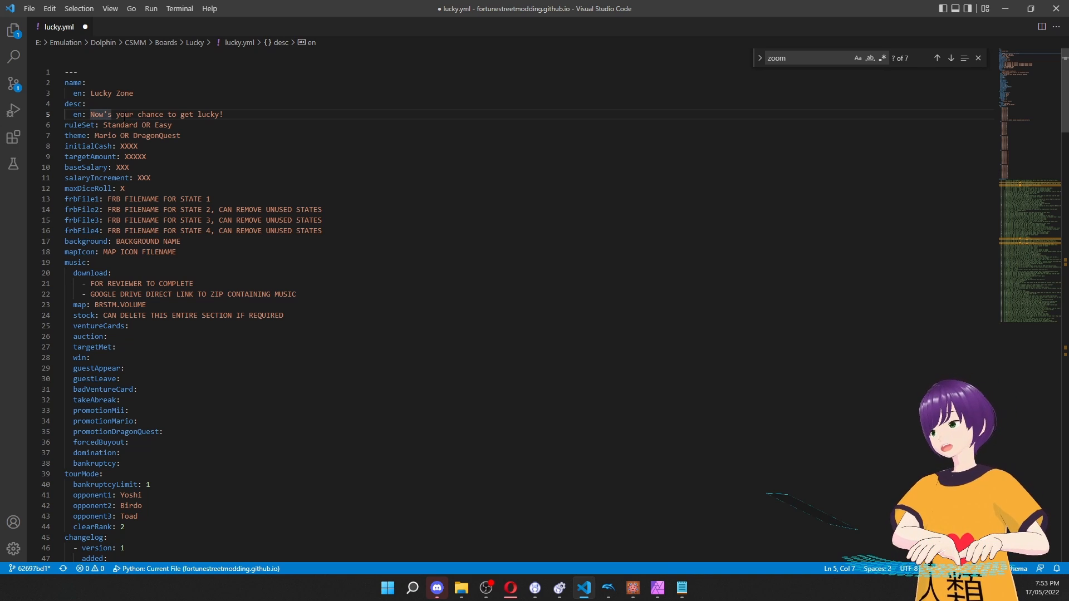
{"action": "type", "text": "\"Yoshi"}
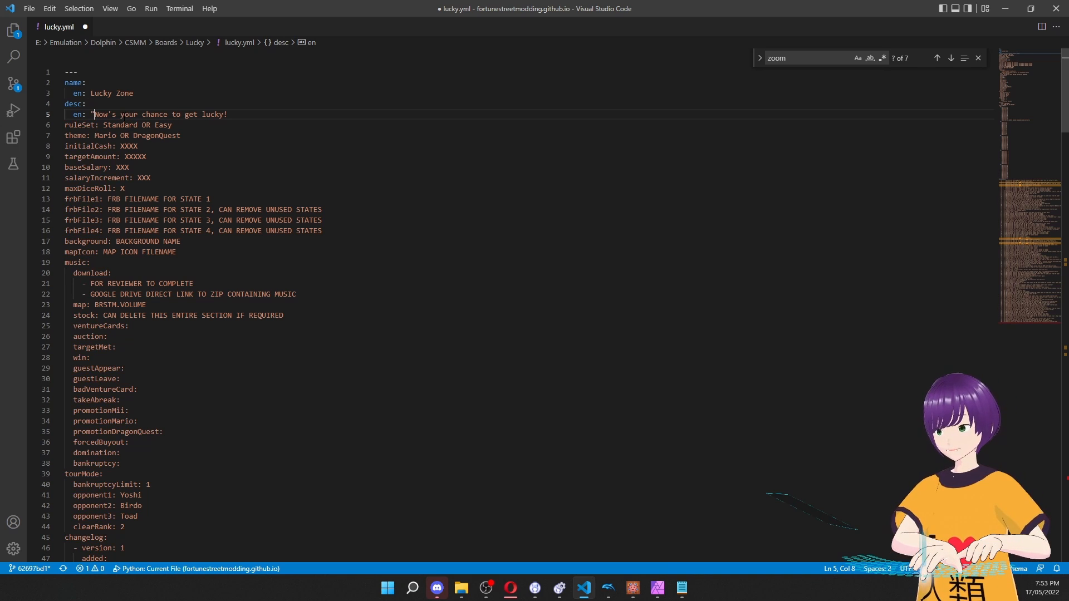
{"action": "type", "text": "'s Is"}
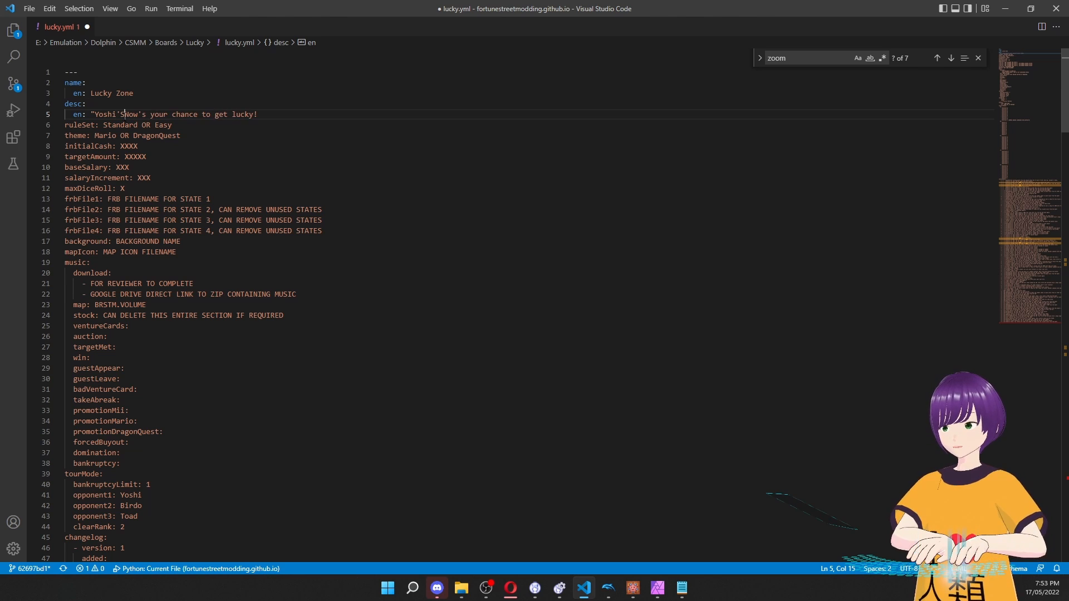
{"action": "type", "text": "land:"}
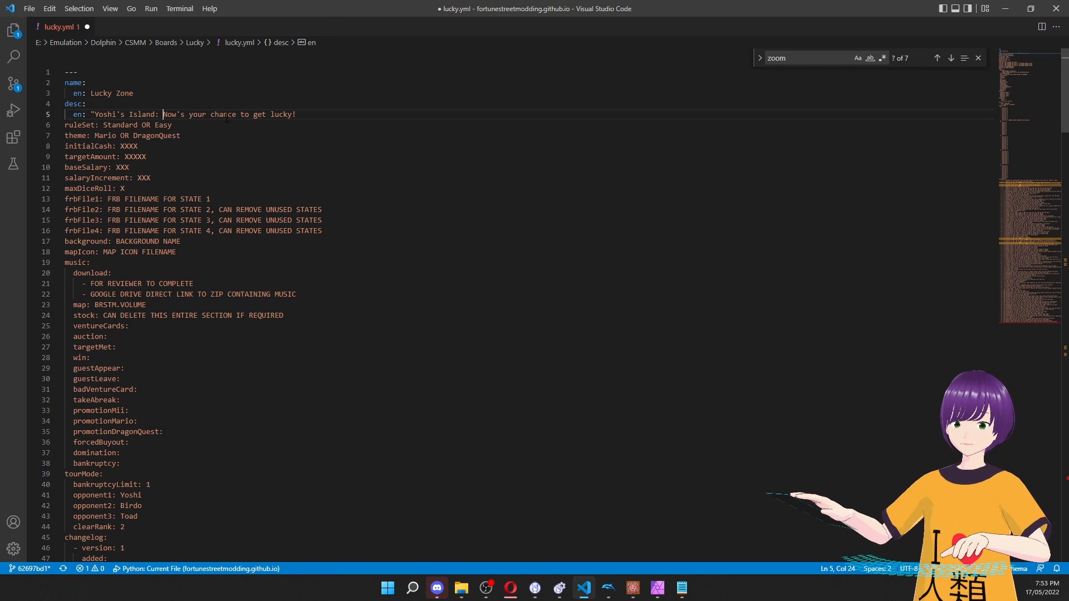
{"action": "key", "text": "BackSpace"}
{"action": "key", "text": "BackSpace"}
{"action": "key", "text": "BackSpace"}
{"action": "key", "text": "BackSpace"}
{"action": "key", "text": "BackSpace"}
{"action": "key", "text": "BackSpace"}
{"action": "key", "text": "BackSpace"}
{"action": "key", "text": "BackSpace"}
{"action": "key", "text": "BackSpace"}
{"action": "key", "text": "BackSpace"}
{"action": "key", "text": "BackSpace"}
{"action": "key", "text": "BackSpace"}
{"action": "key", "text": "BackSpace"}
{"action": "key", "text": "BackSpace"}
{"action": "key", "text": "BackSpace"}
{"action": "key", "text": "BackSpace"}
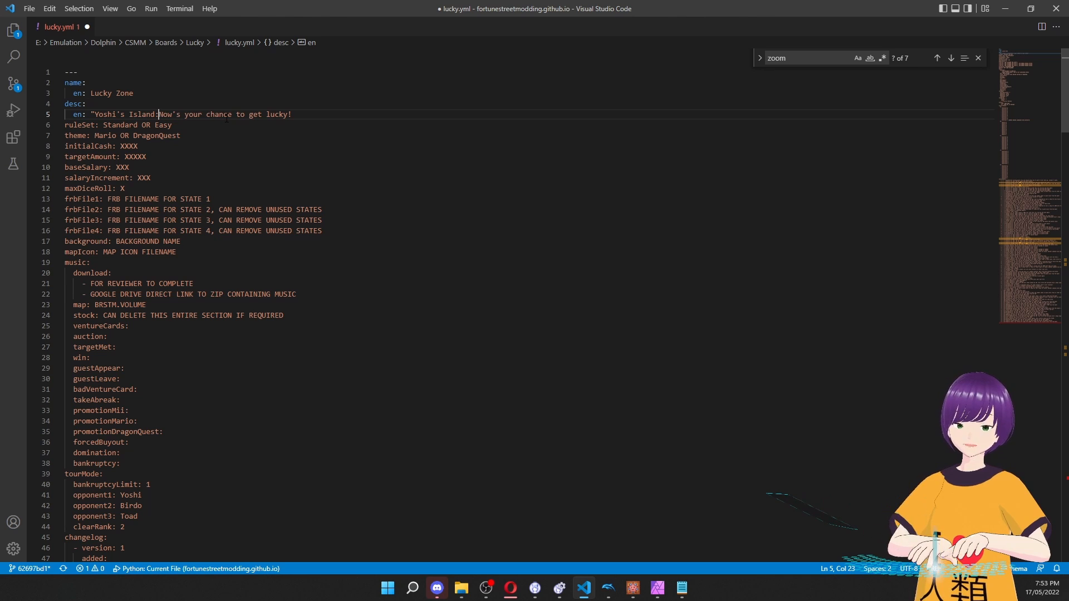
{"action": "key", "text": "BackSpace"}
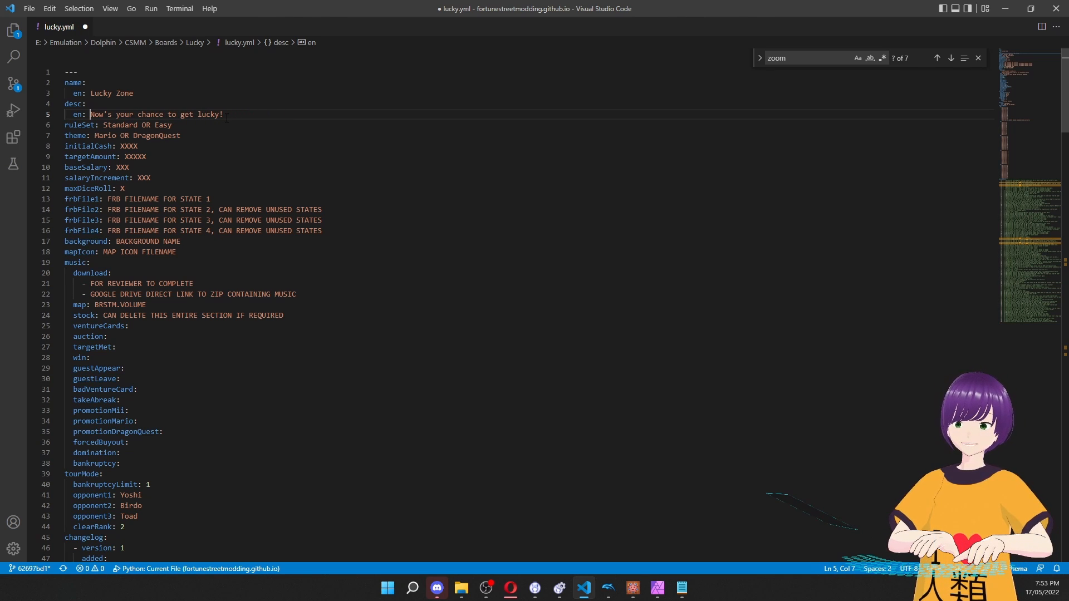
Set the board's ruleSet to Standard by removing the "OR Easy" alternative.
{"action": "left_click", "coordinate": [215, 125]}
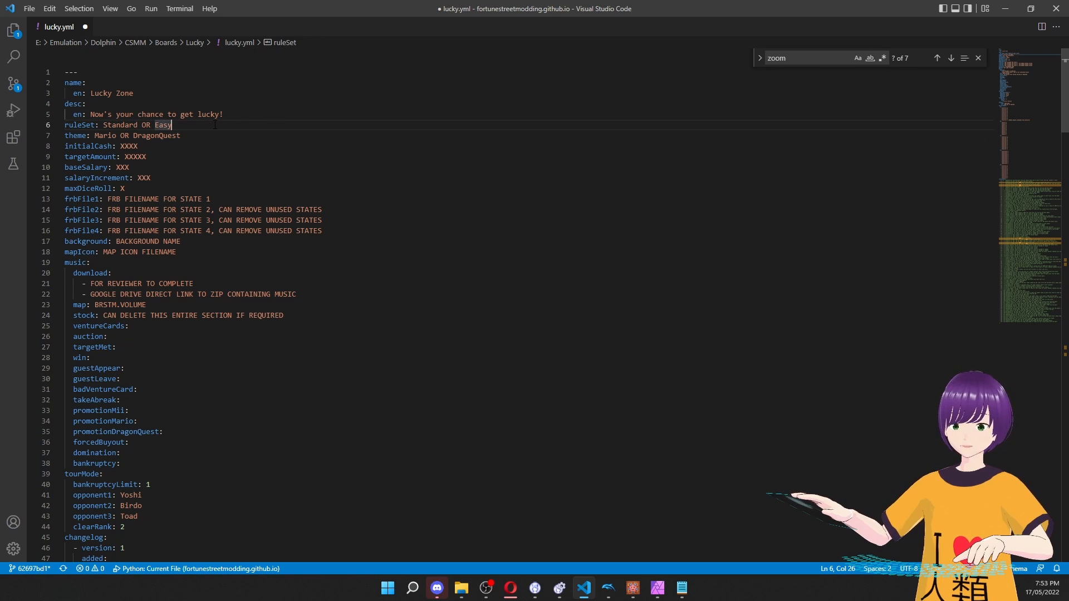
{"action": "key", "text": "Left"}
{"action": "key", "text": "Left"}
{"action": "key", "text": "Left"}
{"action": "key", "text": "Left"}
{"action": "key", "text": "Left"}
{"action": "key", "text": "Left"}
{"action": "key", "text": "Left"}
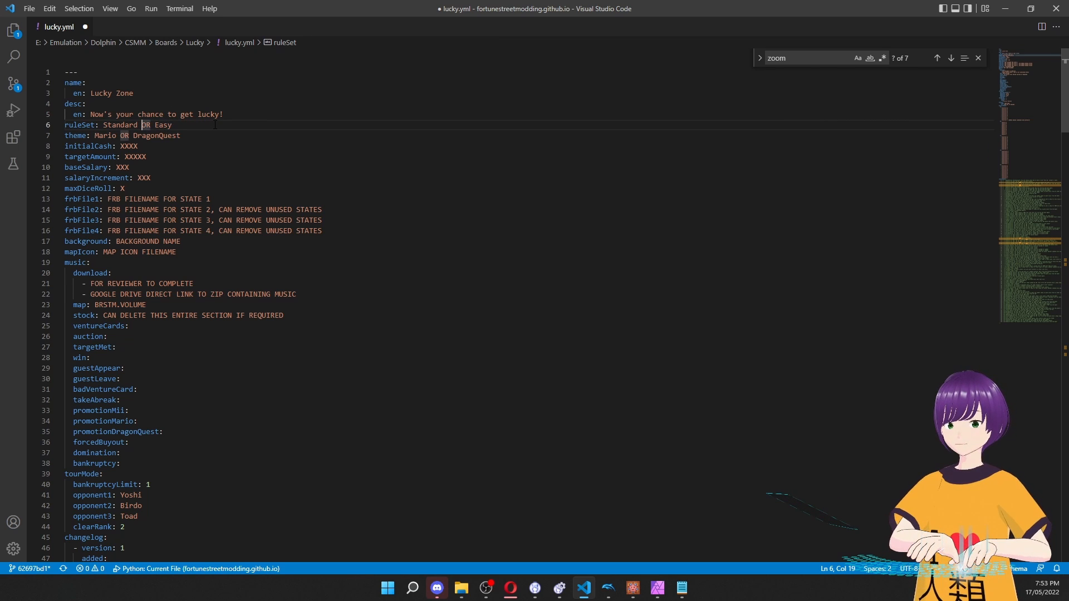
{"action": "key", "text": "Left"}
{"action": "key", "text": "Left"}
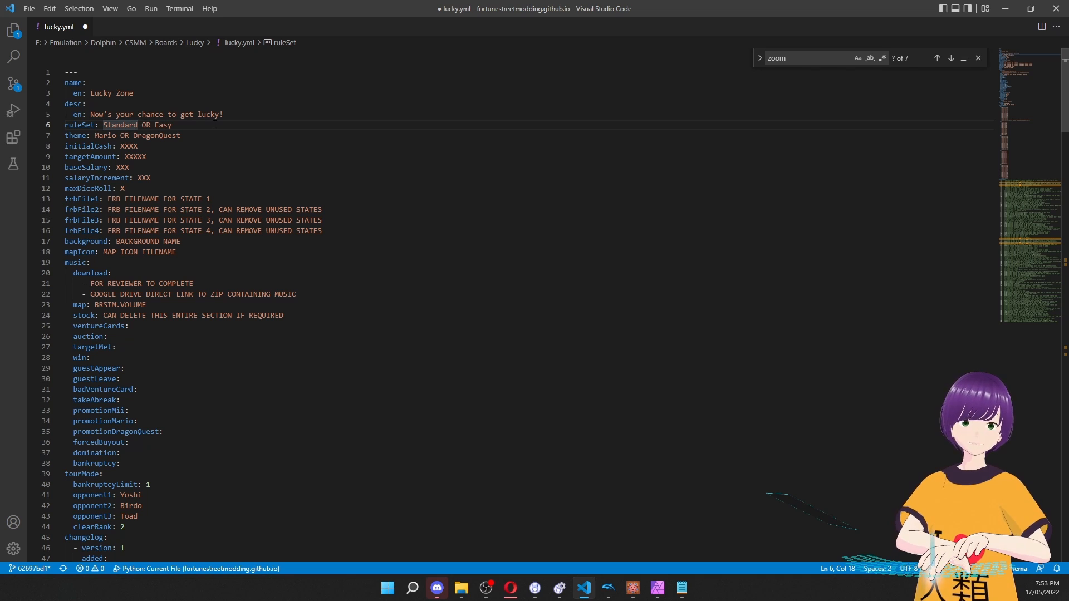
{"action": "key", "text": "shift+Right"}
{"action": "key", "text": "shift+Right"}
{"action": "key", "text": "shift+Right"}
{"action": "key", "text": "shift+Right"}
{"action": "key", "text": "shift+Right"}
{"action": "key", "text": "shift+Right"}
{"action": "key", "text": "shift+Right"}
{"action": "key", "text": "shift+Right"}
{"action": "key", "text": "Delete"}
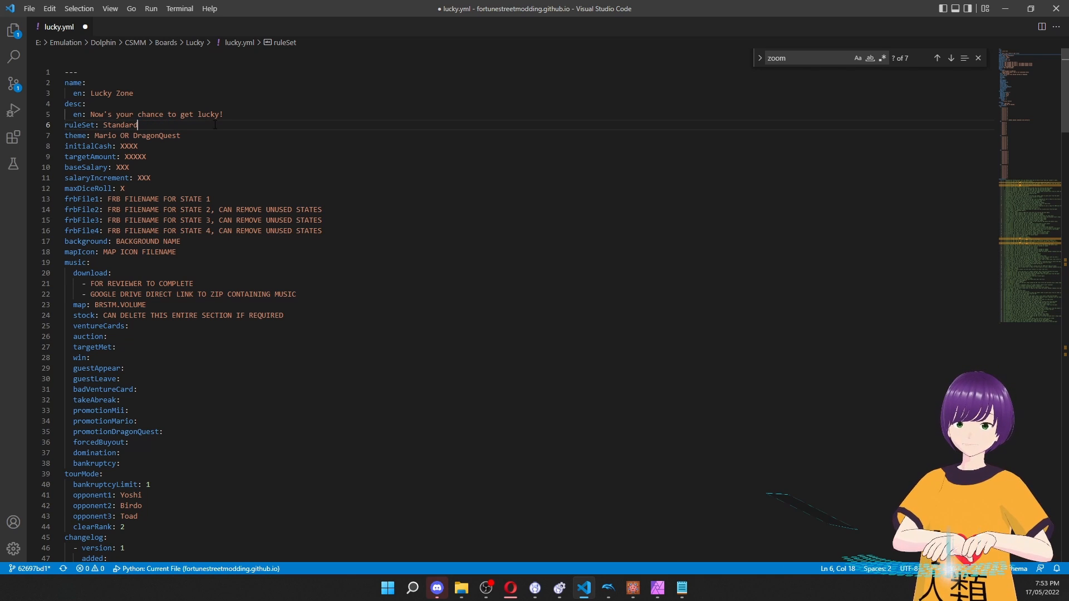
Set the board's theme to DragonQuest by removing the "Mario OR" alternative.
{"action": "key", "text": "Down"}
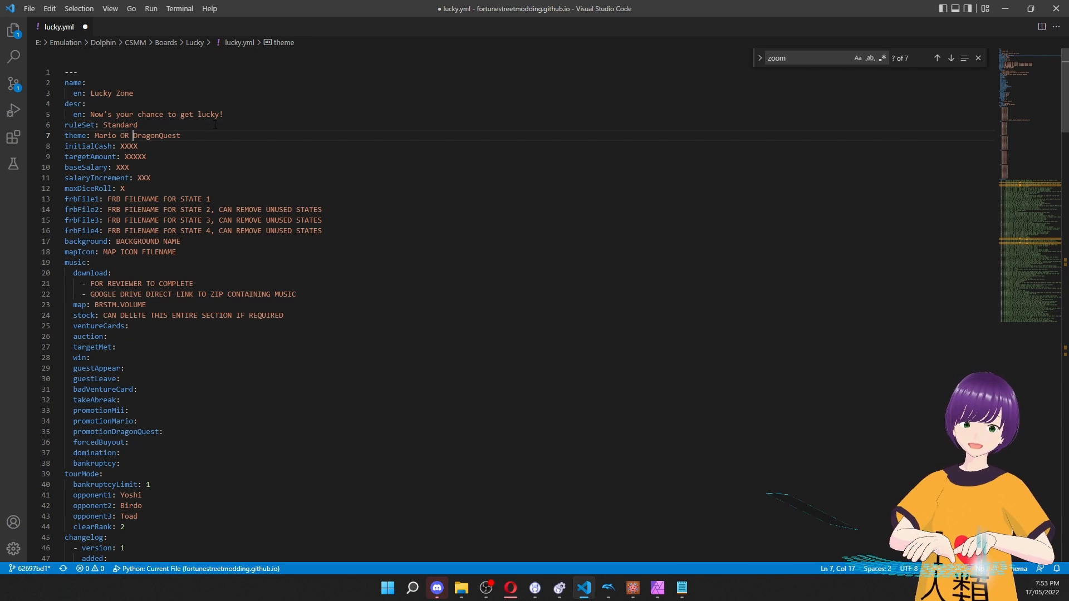
{"action": "key", "text": "Left"}
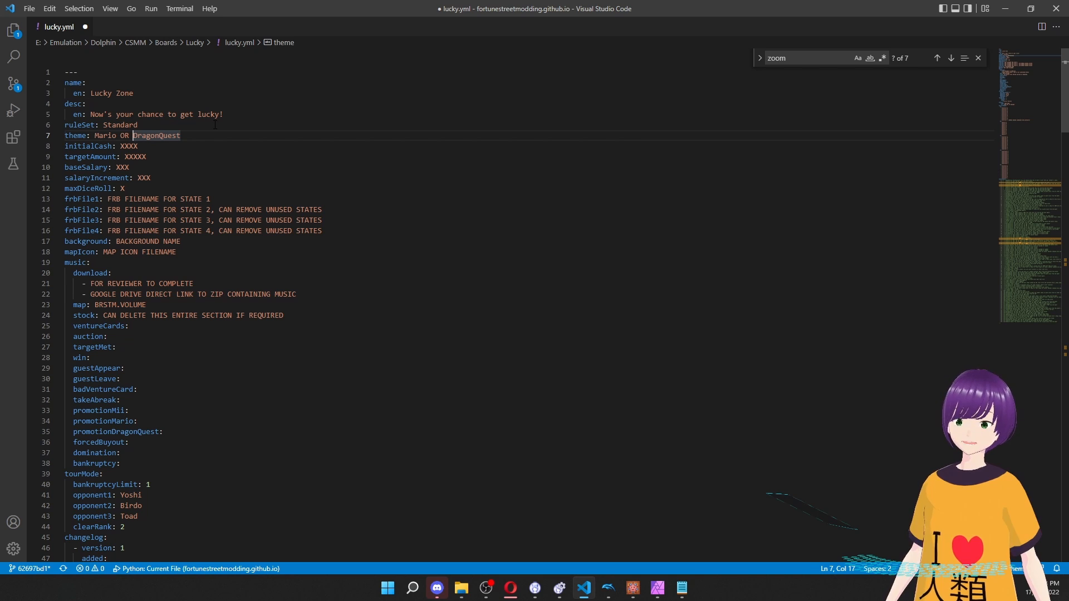
{"action": "key", "text": "shift+Left"}
{"action": "key", "text": "shift+Left"}
{"action": "key", "text": "shift+Left"}
{"action": "key", "text": "shift+Left"}
{"action": "key", "text": "shift+Left"}
{"action": "key", "text": "shift+Left"}
{"action": "key", "text": "shift+Left"}
{"action": "key", "text": "shift+Left"}
{"action": "key", "text": "shift+Left"}
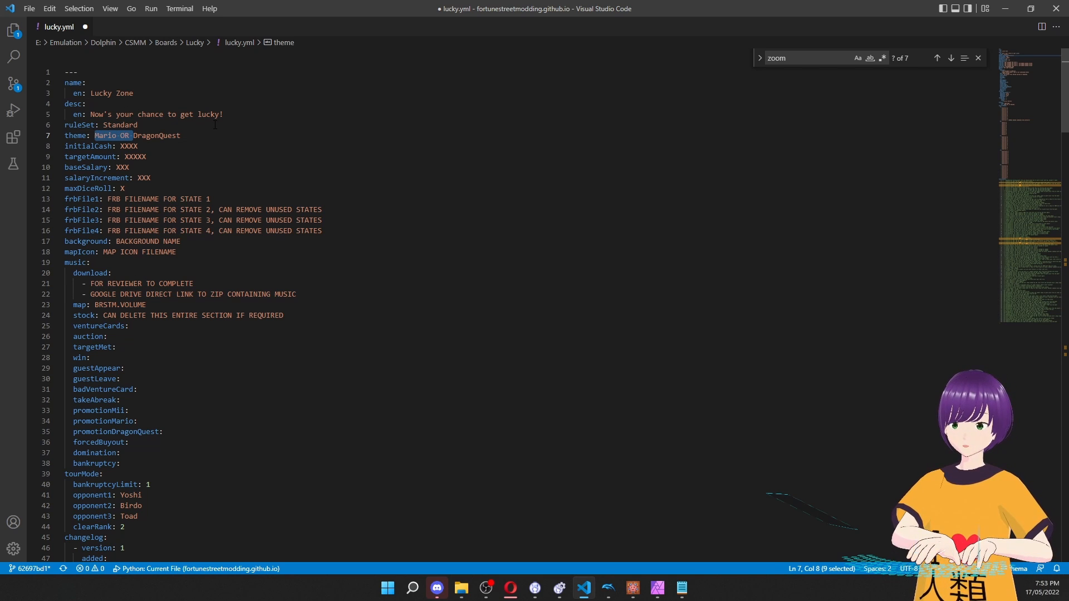
{"action": "key", "text": "BackSpace"}
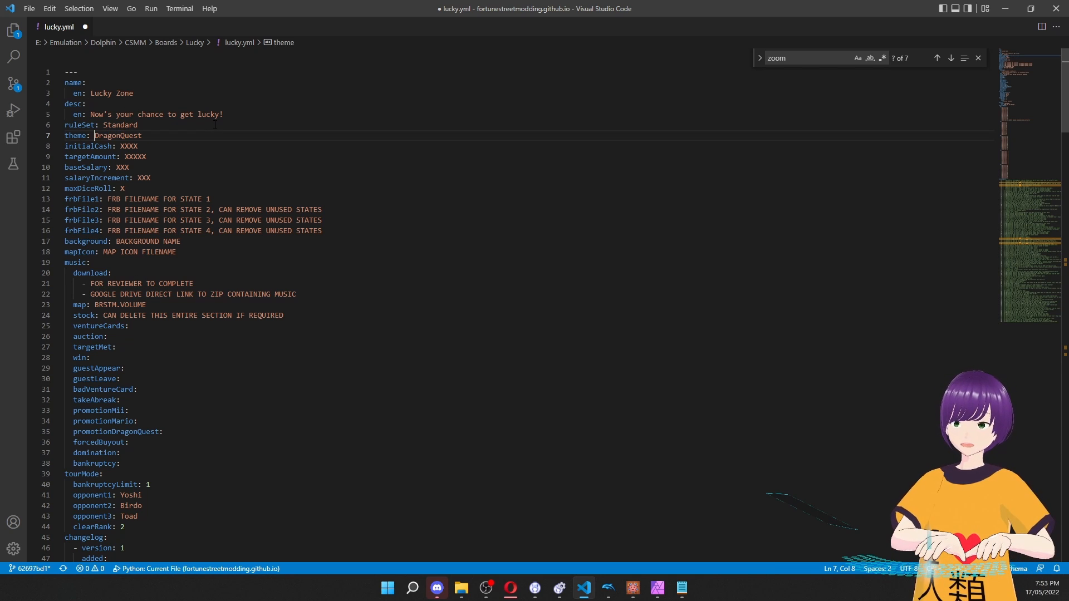
Look up the board's Initial Cash in Fortune Avenue and set initialCash in lucky.yml to 3000.
{"action": "key", "text": "Down"}
{"action": "key", "text": "Right"}
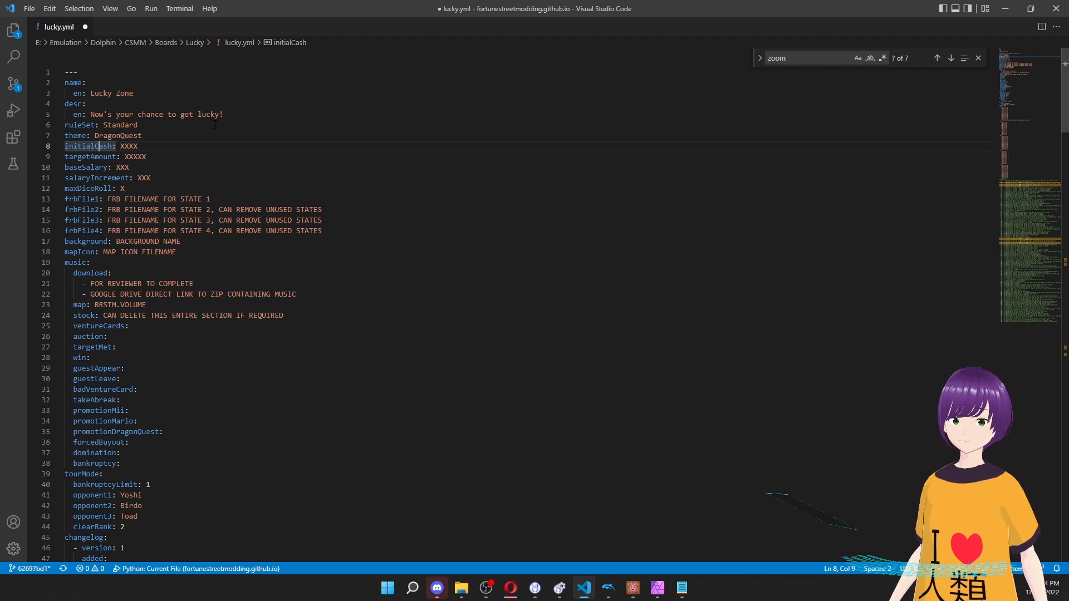
{"action": "left_click", "coordinate": [131, 147]}
{"action": "left_click", "coordinate": [134, 157]}
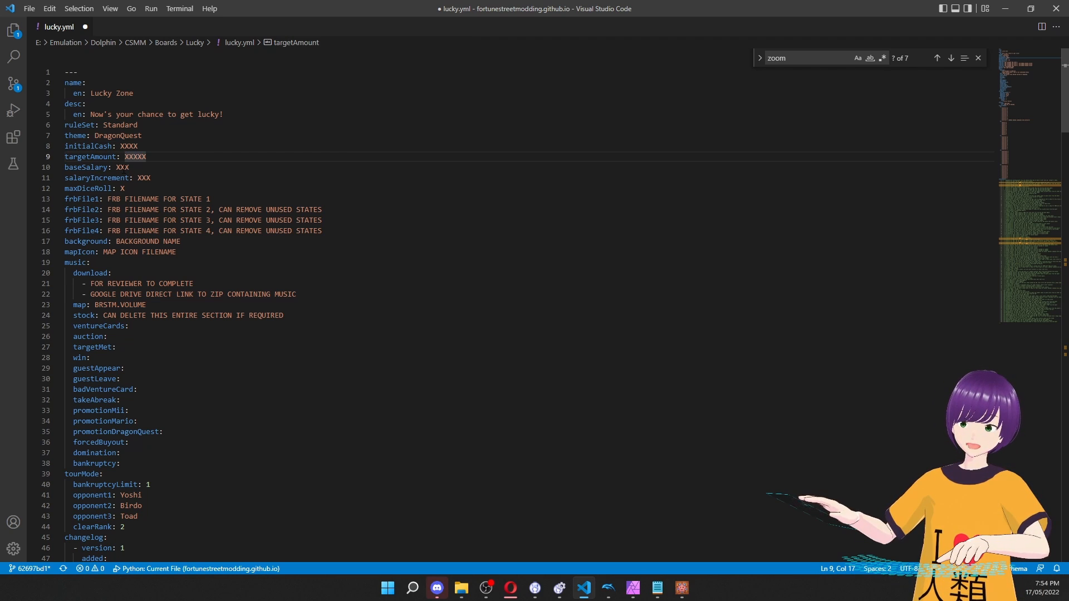
{"action": "left_click", "coordinate": [663, 379]}
{"action": "left_click", "coordinate": [684, 591]}
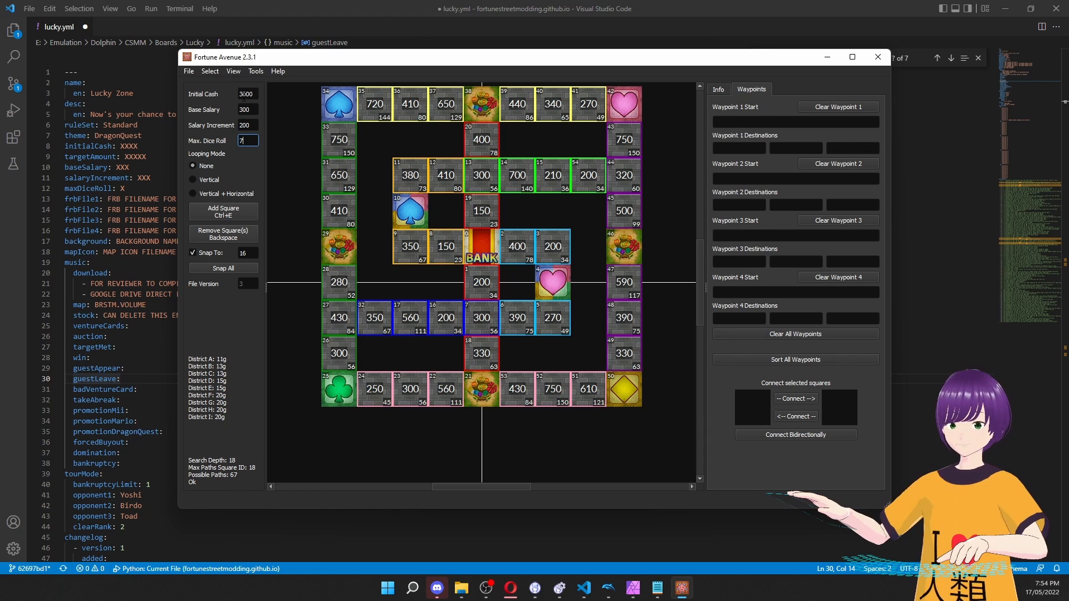
{"action": "left_click", "coordinate": [245, 94]}
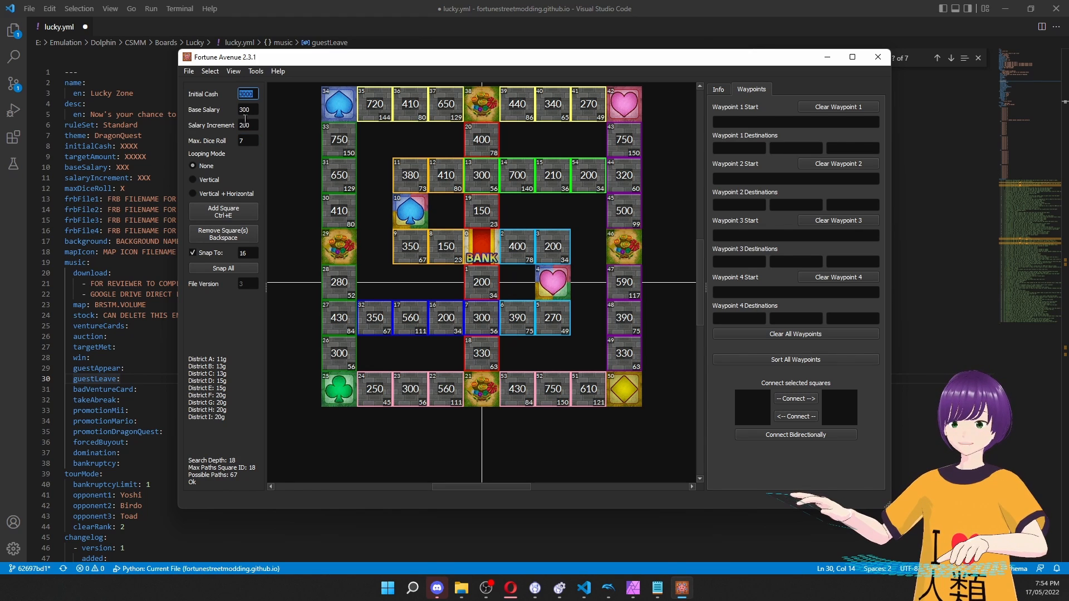
{"action": "left_click", "coordinate": [245, 109]}
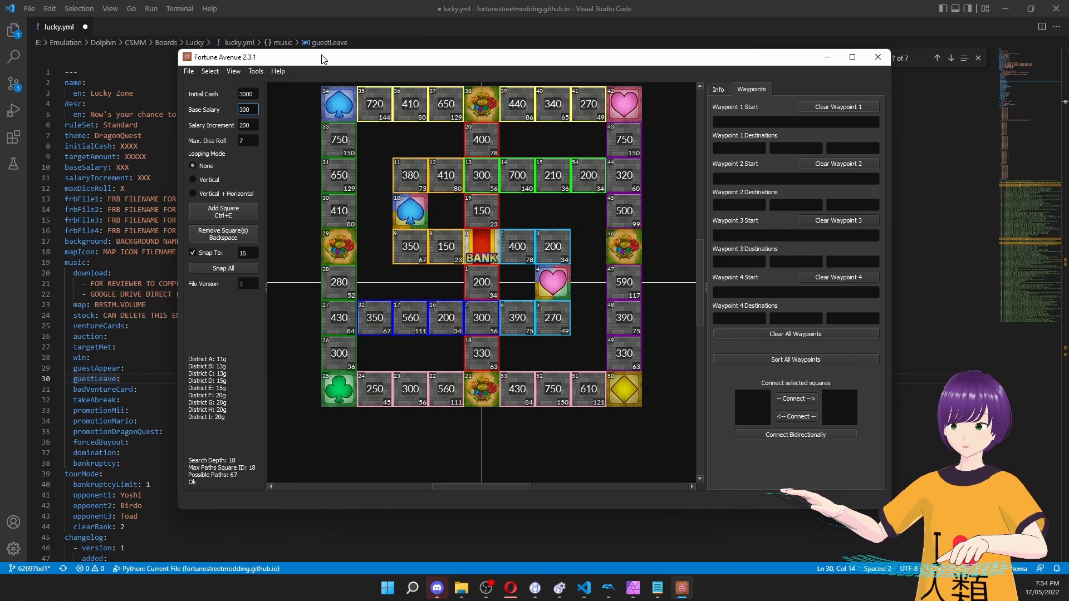
{"action": "left_click_drag", "start_coordinate": [247, 96], "coordinate": [257, 88]}
{"action": "left_click_drag", "start_coordinate": [301, 55], "coordinate": [396, 50]}
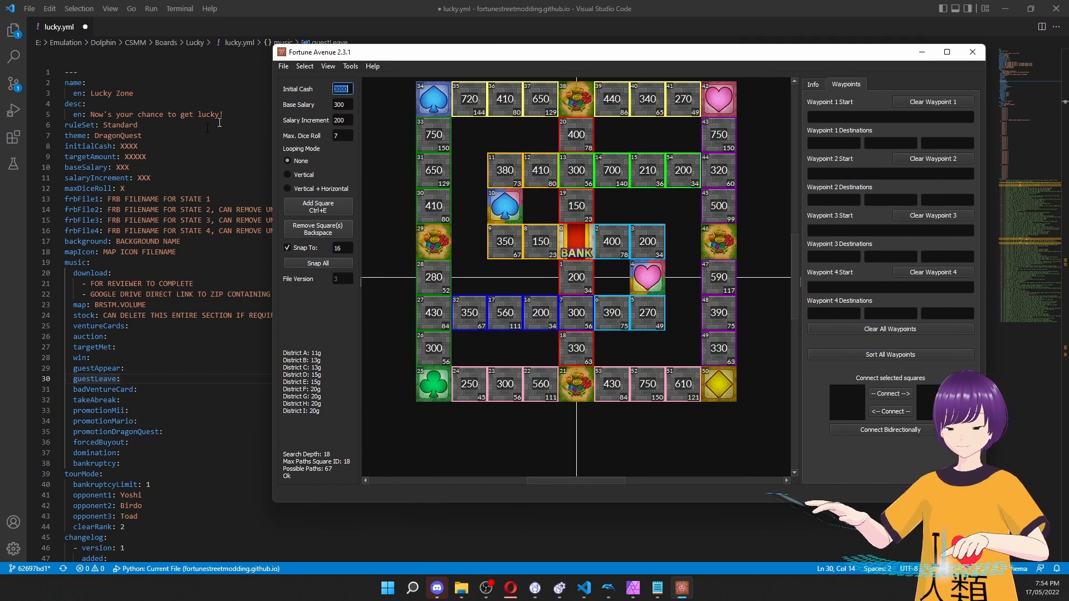
{"action": "left_click", "coordinate": [130, 146]}
{"action": "double_click", "coordinate": [130, 145]}
{"action": "type", "text": "3000"}
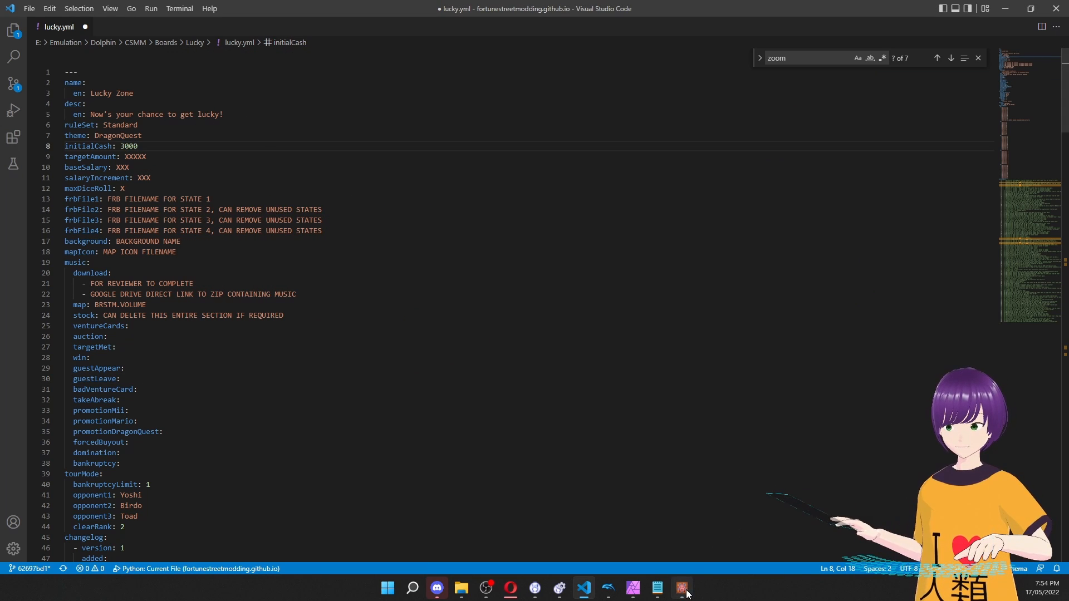
Copy the Base Salary from Fortune Avenue into baseSalary in lucky.yml as 300, and set salaryIncrement to 200.
{"action": "left_click", "coordinate": [682, 588]}
{"action": "key", "text": "Tab"}
{"action": "key", "text": "ctrl+c"}
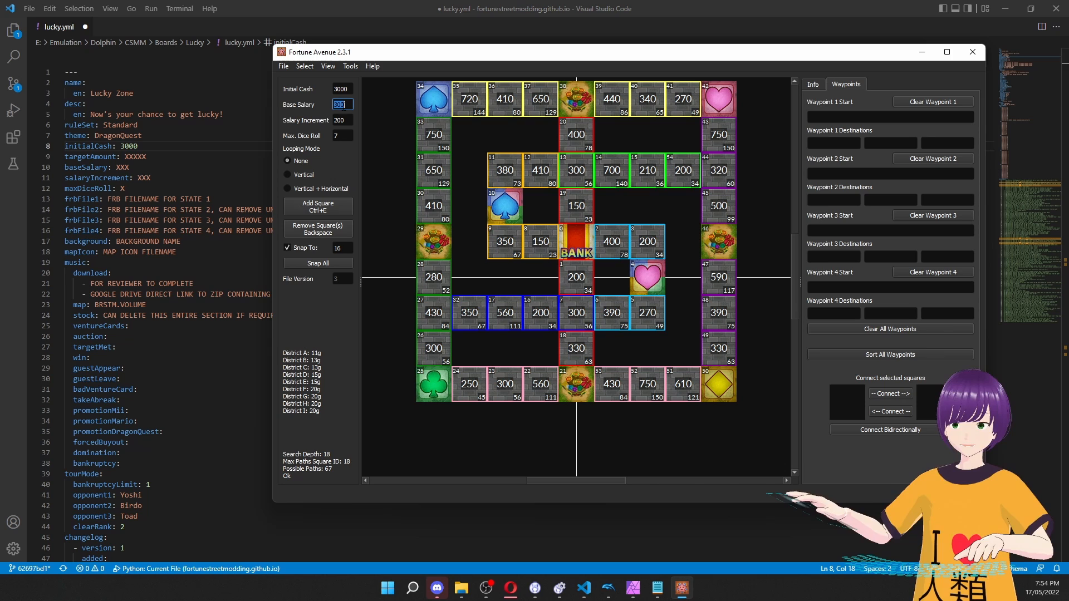
{"action": "double_click", "coordinate": [129, 156]}
{"action": "double_click", "coordinate": [123, 167]}
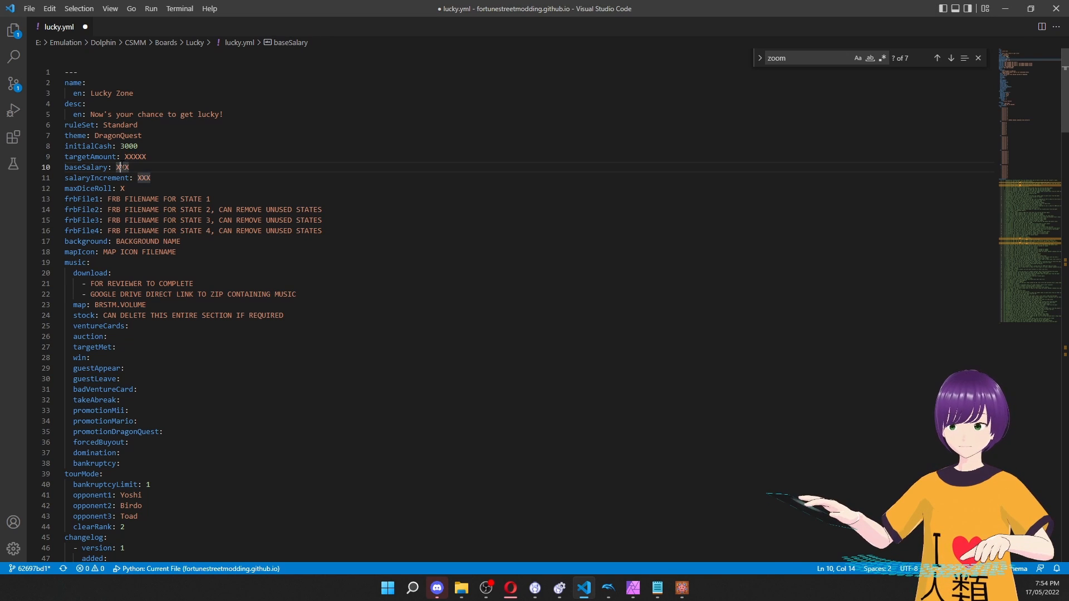
{"action": "key", "text": "ctrl+v"}
{"action": "double_click", "coordinate": [143, 178]}
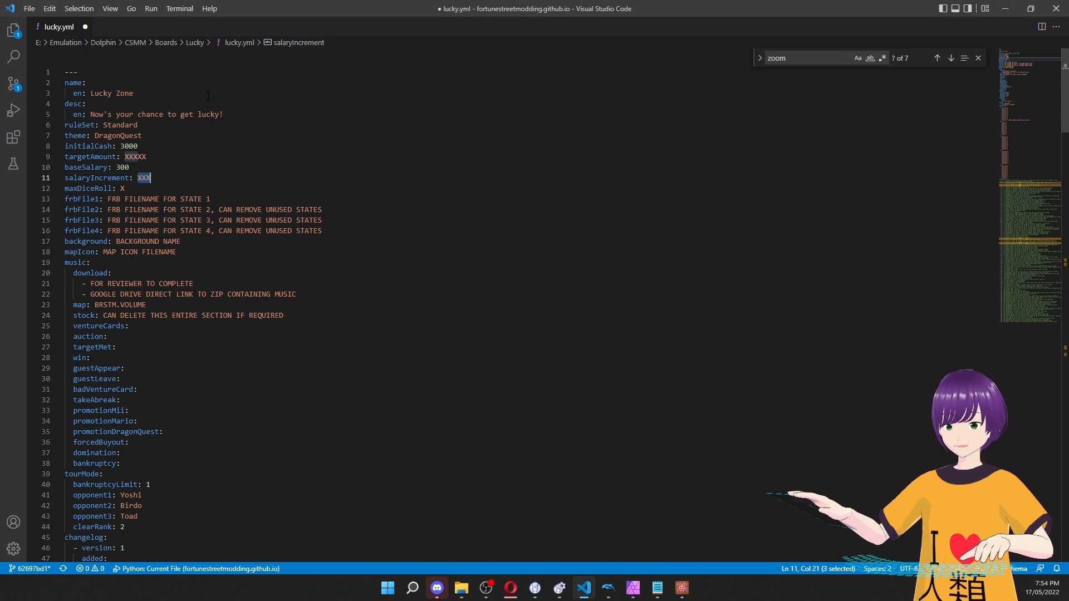
{"action": "type", "text": "200"}
Replace the targetAmount placeholder in lucky.yml with 33333.
{"action": "left_click", "coordinate": [695, 599]}
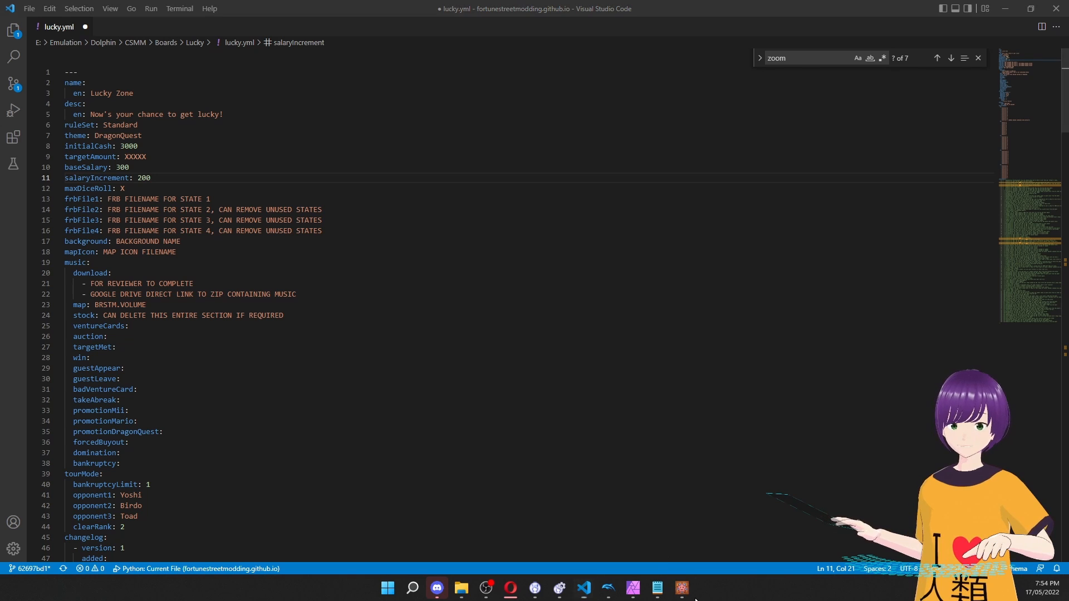
{"action": "left_click", "coordinate": [685, 592]}
{"action": "left_click", "coordinate": [686, 592]}
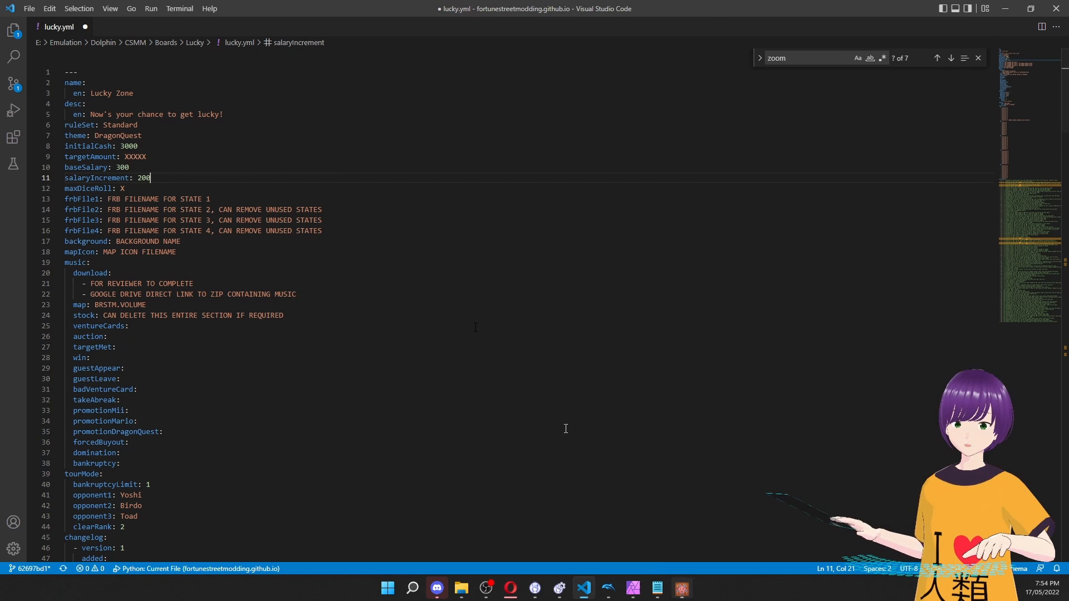
{"action": "double_click", "coordinate": [136, 156]}
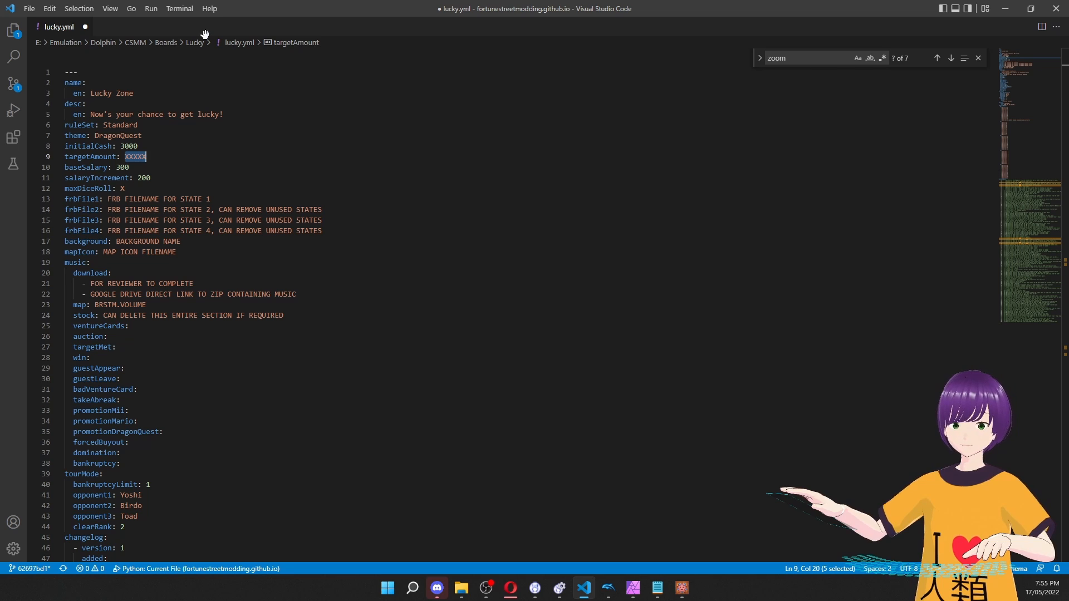
{"action": "type", "text": "33333"}
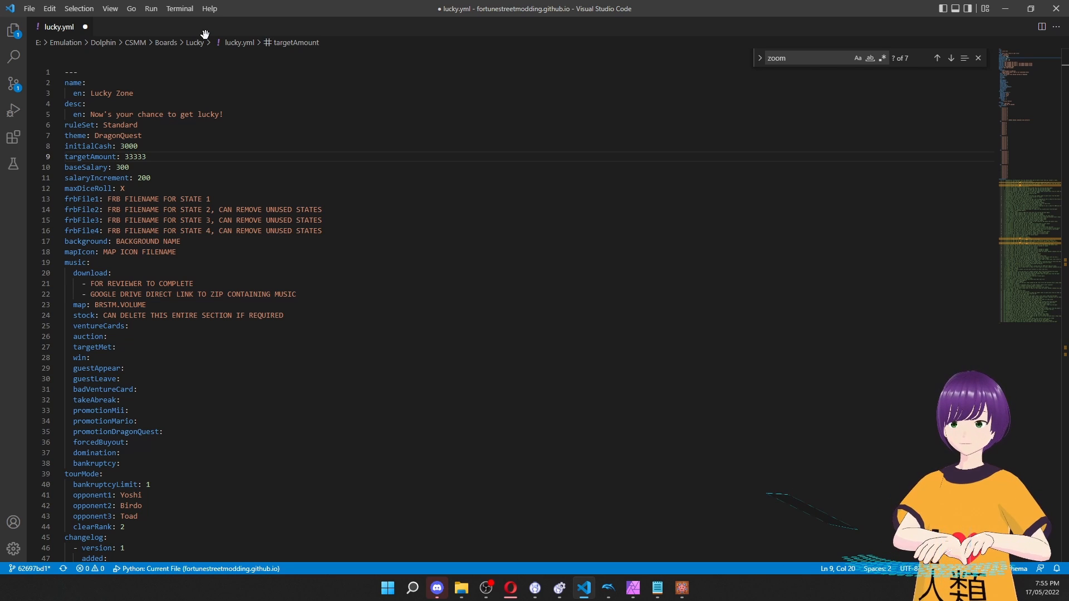
Change targetAmount in lucky.yml to 30000 and set maxDiceRoll to 7.
{"action": "double_click", "coordinate": [135, 156]}
{"action": "type", "text": "30000"}
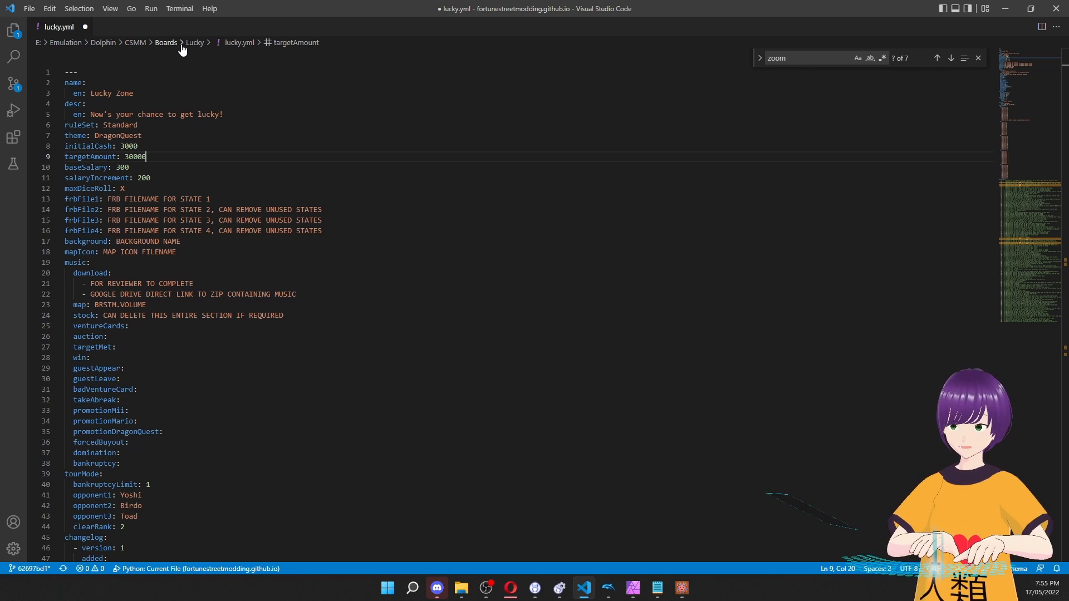
{"action": "left_click", "coordinate": [156, 184]}
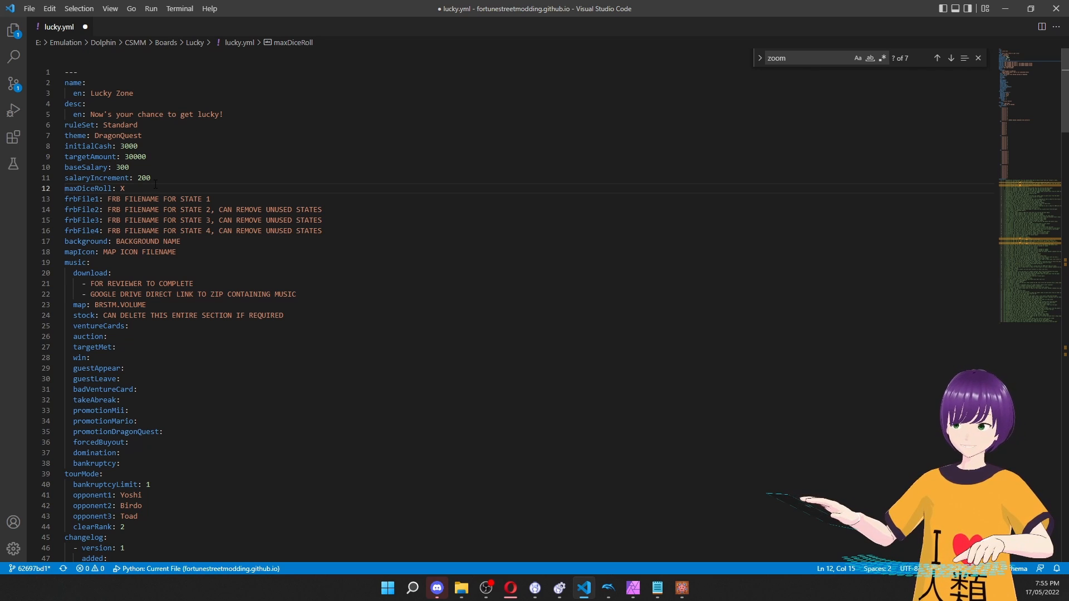
{"action": "key", "text": "BackSpace"}
{"action": "type", "text": "7"}
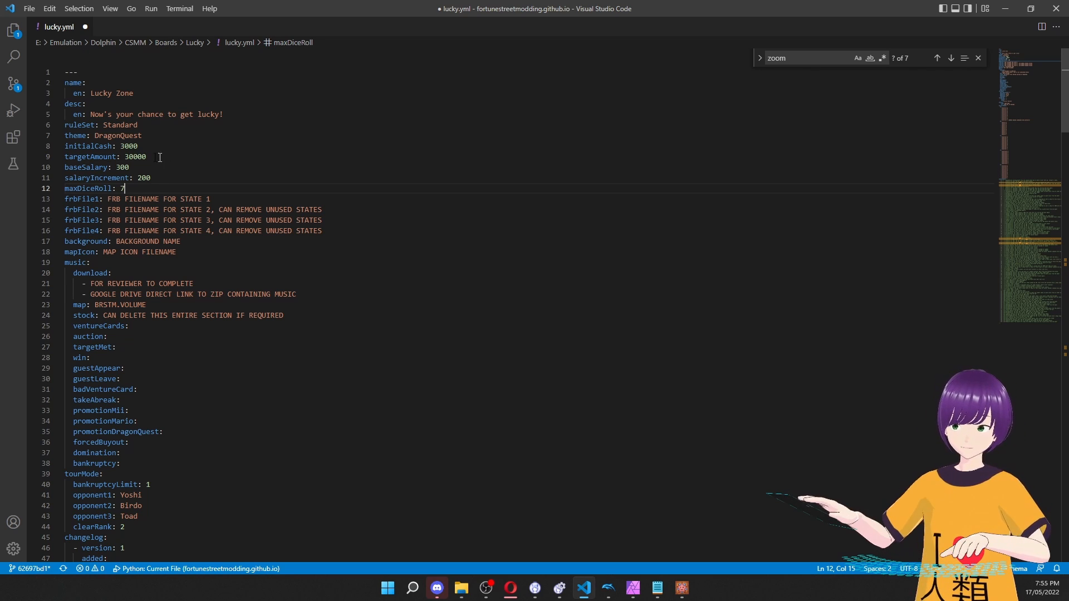
Review the frbFile1 to frbFile4 placeholder lines in lucky.yml, including the ones for unused board states.
{"action": "double_click", "coordinate": [113, 199]}
{"action": "left_click_drag", "start_coordinate": [113, 199], "coordinate": [219, 220]}
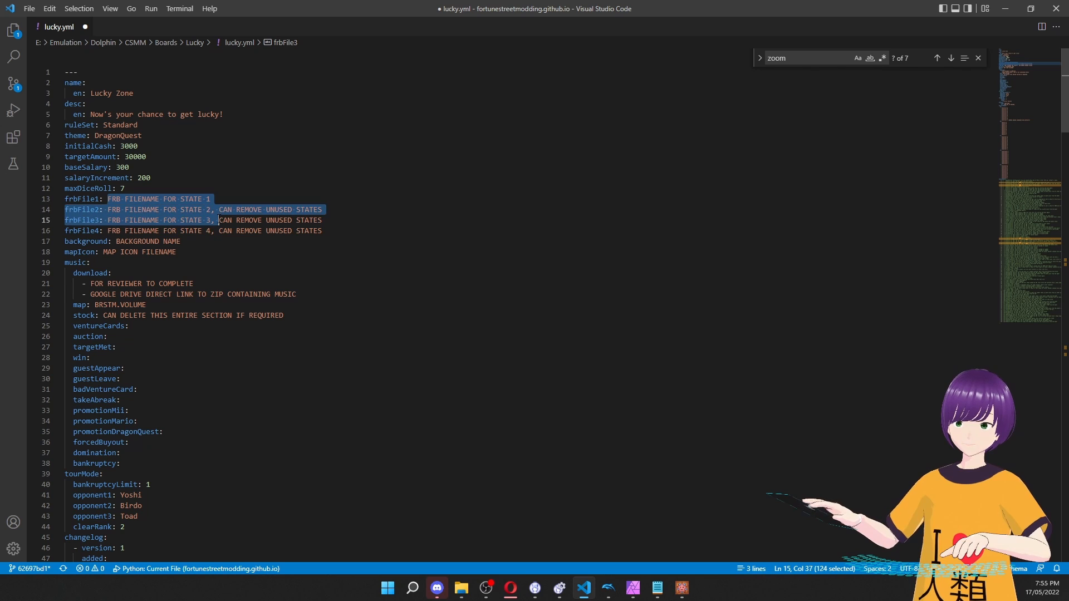
{"action": "left_click", "coordinate": [219, 231]}
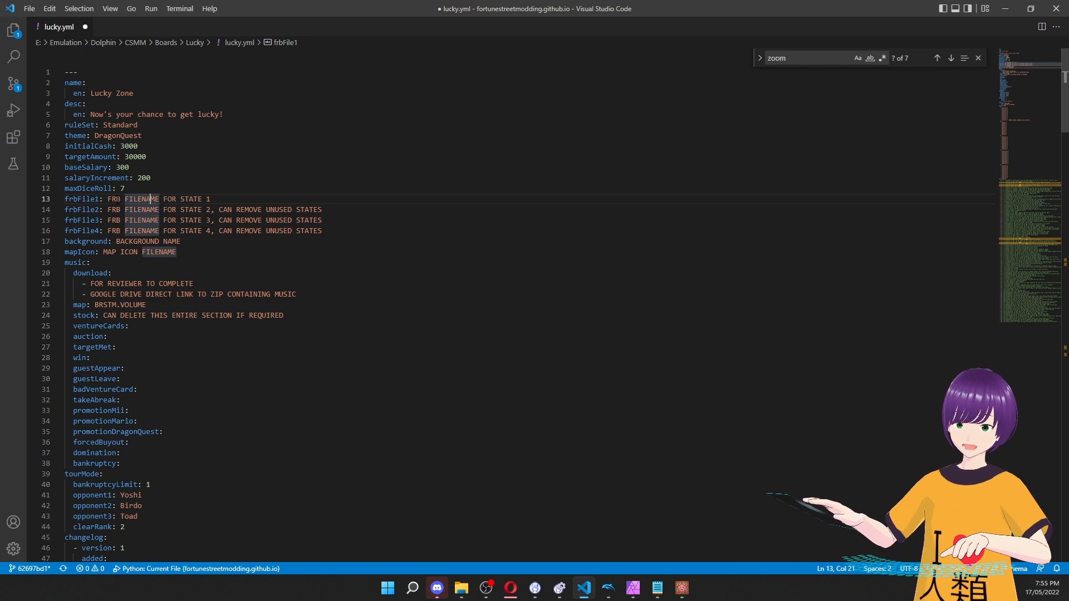
{"action": "left_click_drag", "start_coordinate": [108, 199], "coordinate": [202, 198]}
{"action": "left_click", "coordinate": [211, 200]}
{"action": "left_click", "coordinate": [138, 222]}
{"action": "left_click_drag", "start_coordinate": [104, 232], "coordinate": [104, 241]}
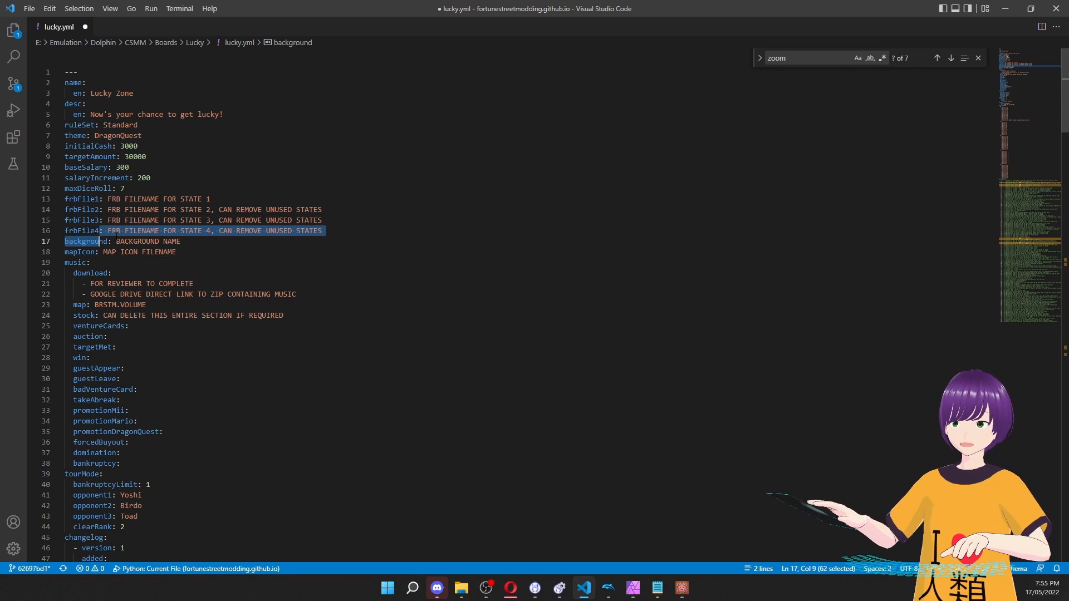
{"action": "left_click", "coordinate": [263, 231]}
{"action": "left_click_drag", "start_coordinate": [323, 231], "coordinate": [7, 211]}
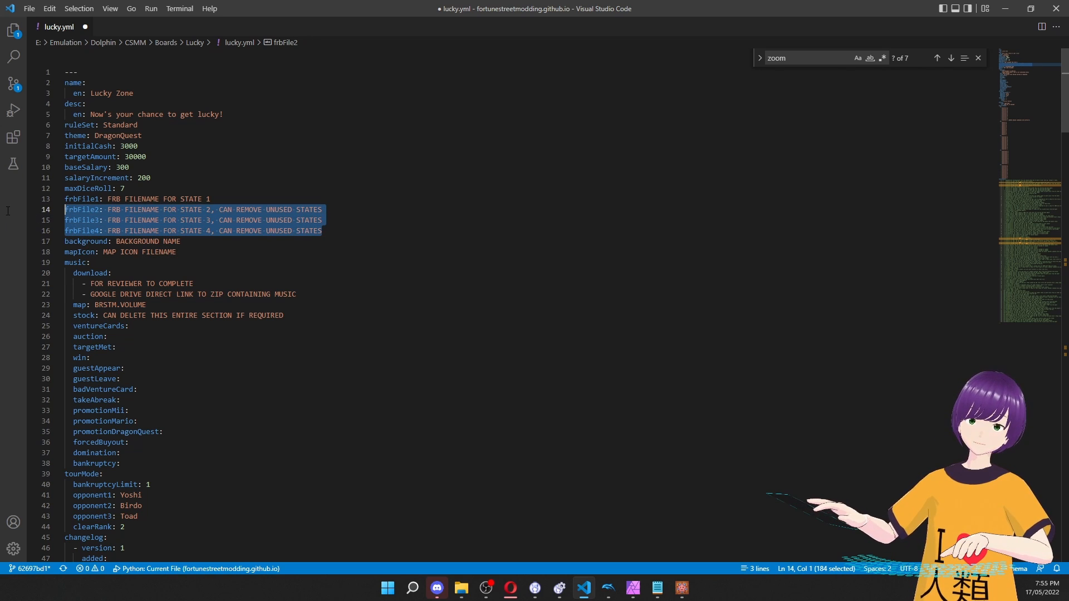
{"action": "left_click", "coordinate": [283, 220]}
{"action": "double_click", "coordinate": [169, 210]}
{"action": "left_click", "coordinate": [112, 210]}
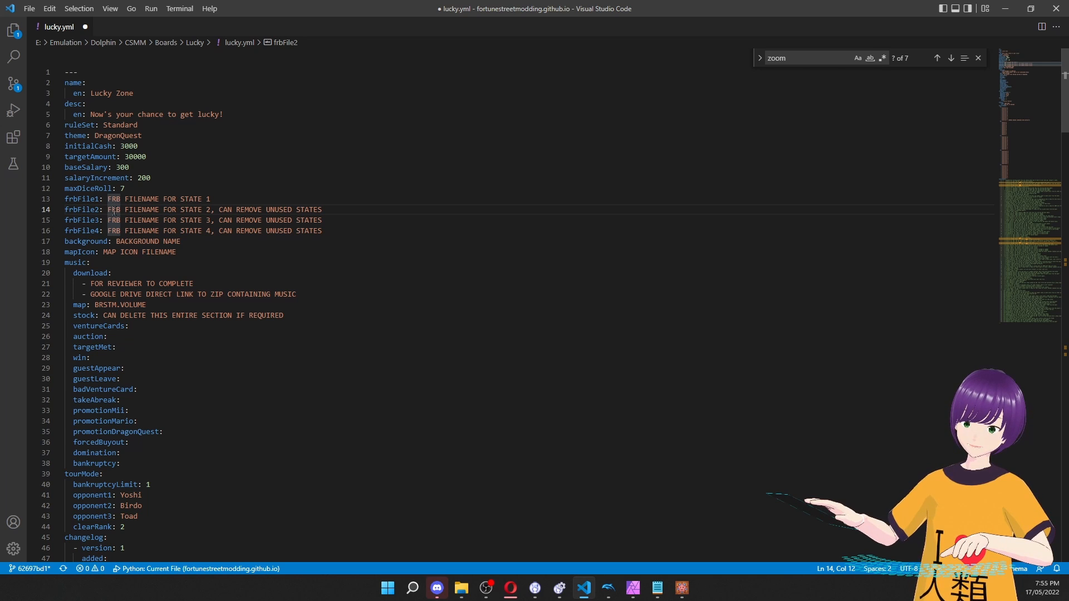
Switch to the Opera browser and open the Backgrounds gallery at fortunestreetmodding.github.io/backgrounds in place of the Community Maps page.
{"action": "left_click", "coordinate": [510, 588]}
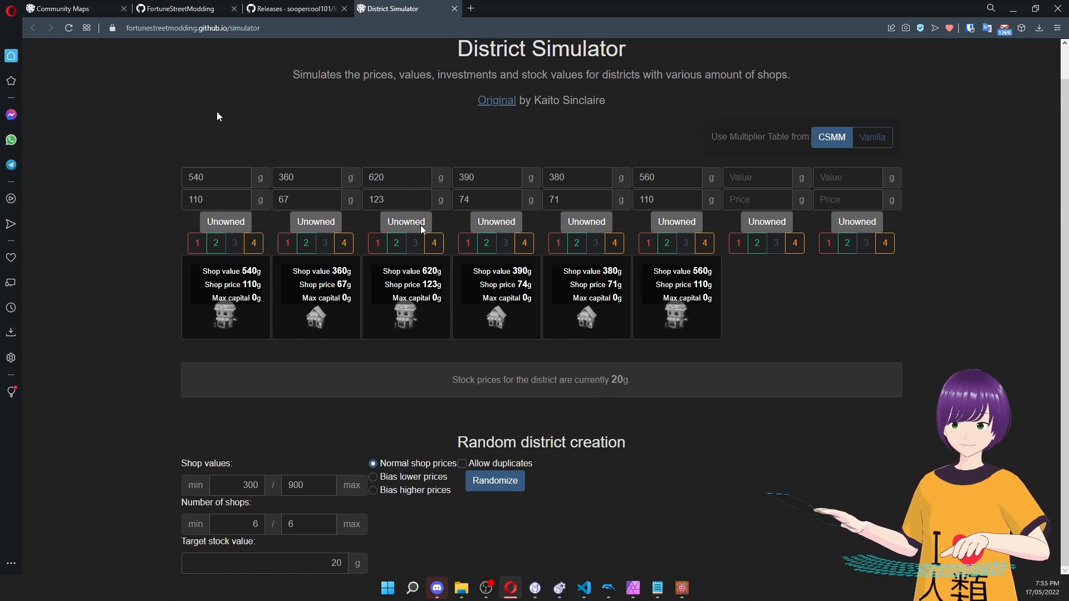
{"action": "left_click", "coordinate": [205, 6]}
{"action": "left_click", "coordinate": [95, 7]}
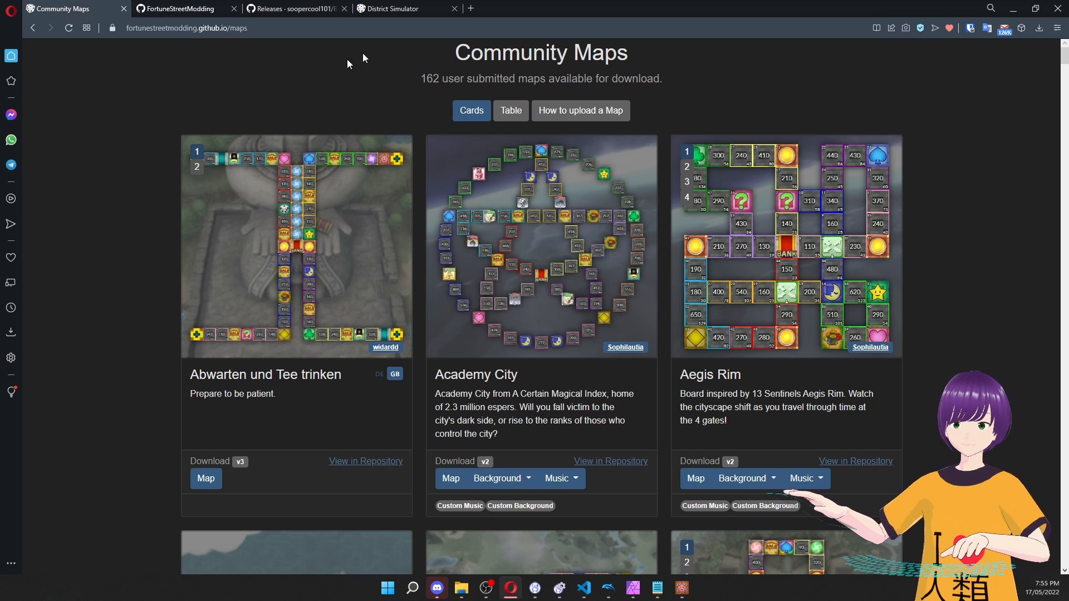
{"action": "left_click", "coordinate": [242, 28]}
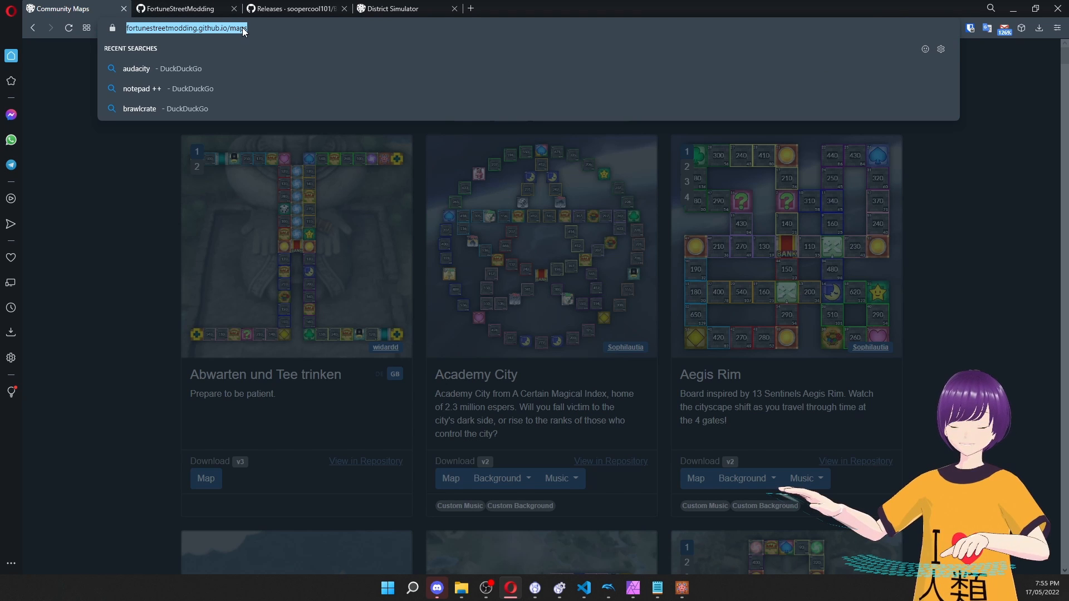
{"action": "double_click", "coordinate": [242, 28]}
{"action": "type", "text": "backgrounds"}
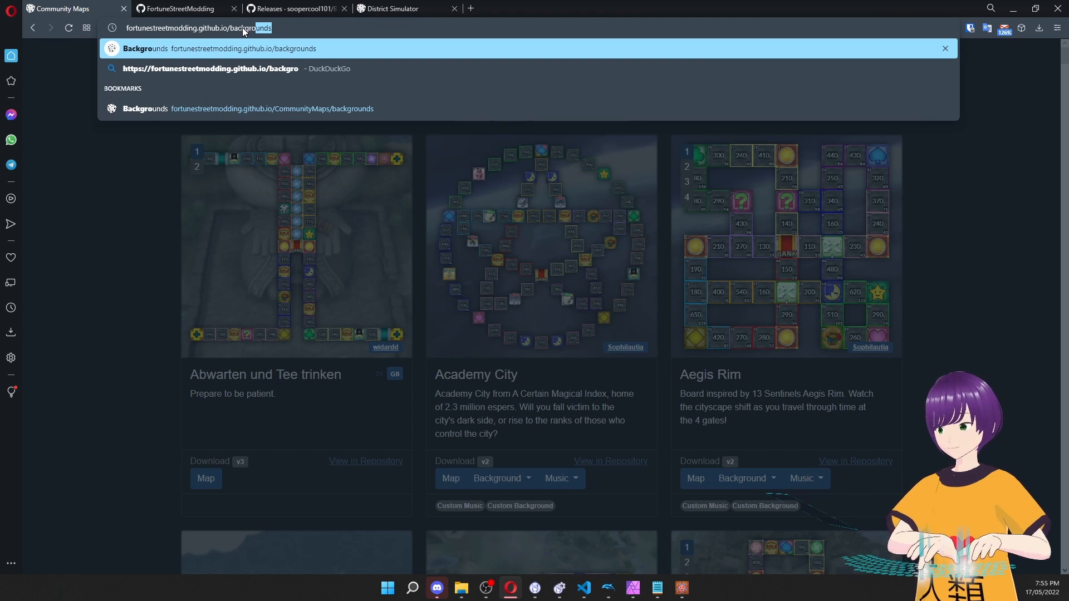
{"action": "key", "text": "Return"}
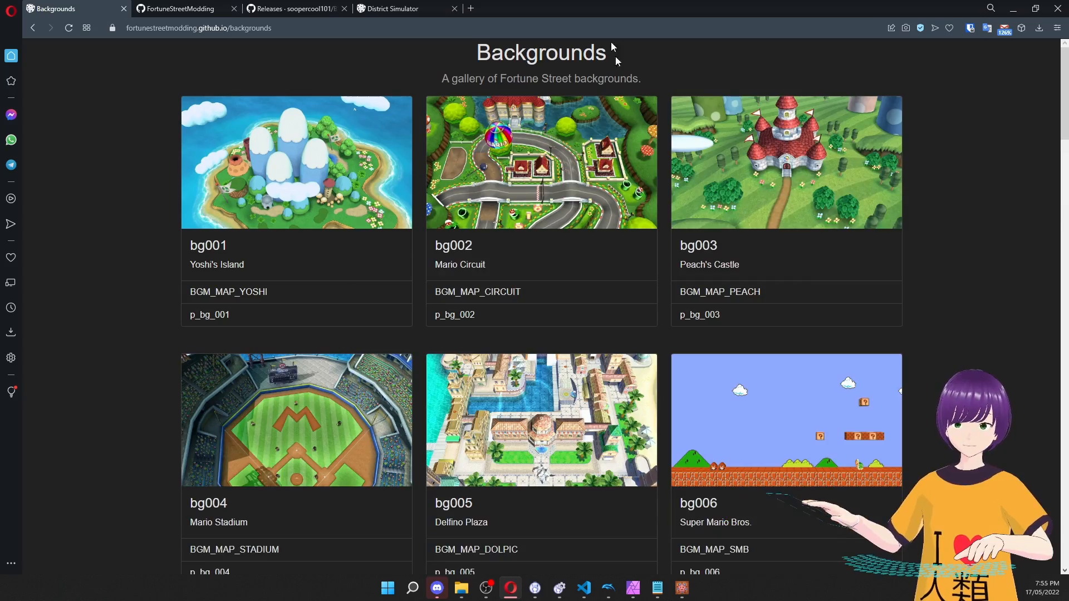
Browse the standard Fortune Street backgrounds in the gallery and check the background name listed for The Observatory.
{"action": "scroll", "coordinate": [548, 171], "scroll_direction": "down", "scroll_amount": 1}
{"action": "scroll", "coordinate": [546, 170], "scroll_direction": "down", "scroll_amount": 10}
{"action": "scroll", "coordinate": [546, 170], "scroll_direction": "up", "scroll_amount": 10}
{"action": "scroll", "coordinate": [546, 170], "scroll_direction": "down", "scroll_amount": 7}
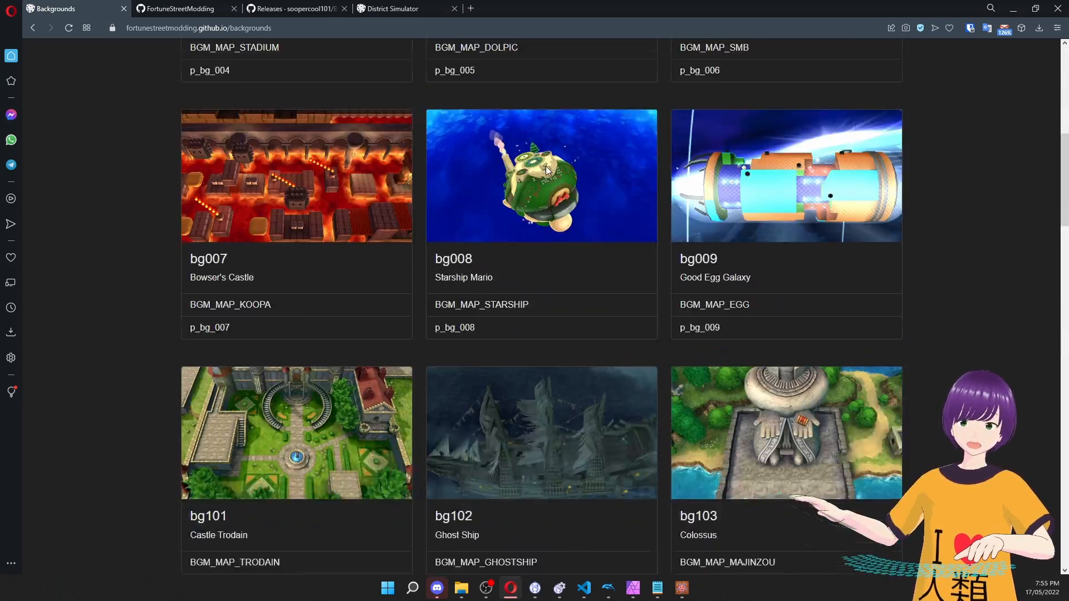
{"action": "scroll", "coordinate": [546, 170], "scroll_direction": "up", "scroll_amount": 7}
{"action": "scroll", "coordinate": [545, 170], "scroll_direction": "down", "scroll_amount": 15}
{"action": "scroll", "coordinate": [546, 169], "scroll_direction": "up", "scroll_amount": 15}
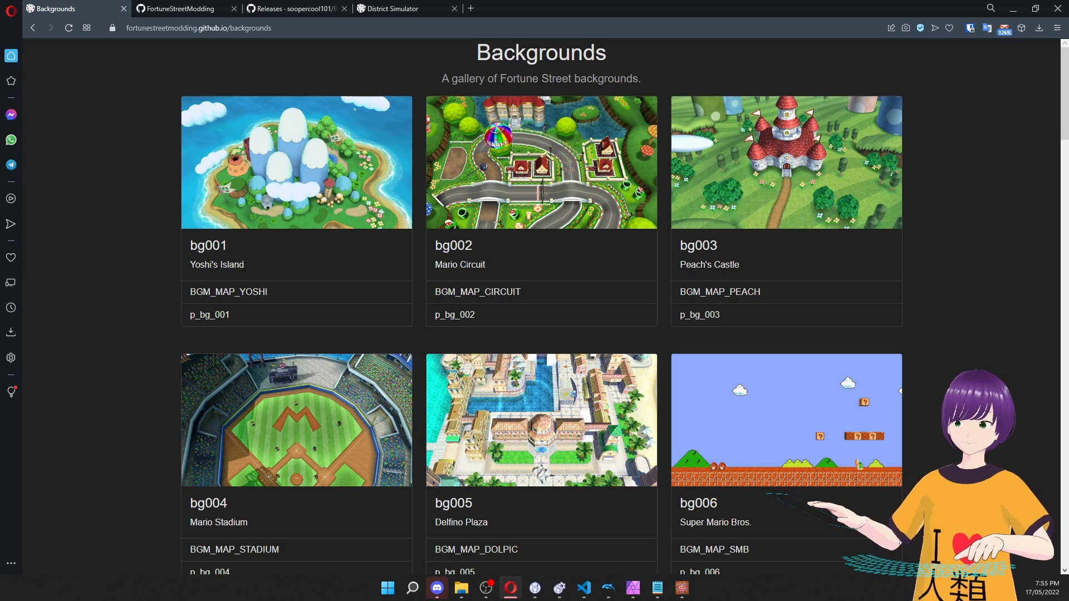
{"action": "scroll", "coordinate": [285, 267], "scroll_direction": "down", "scroll_amount": 15}
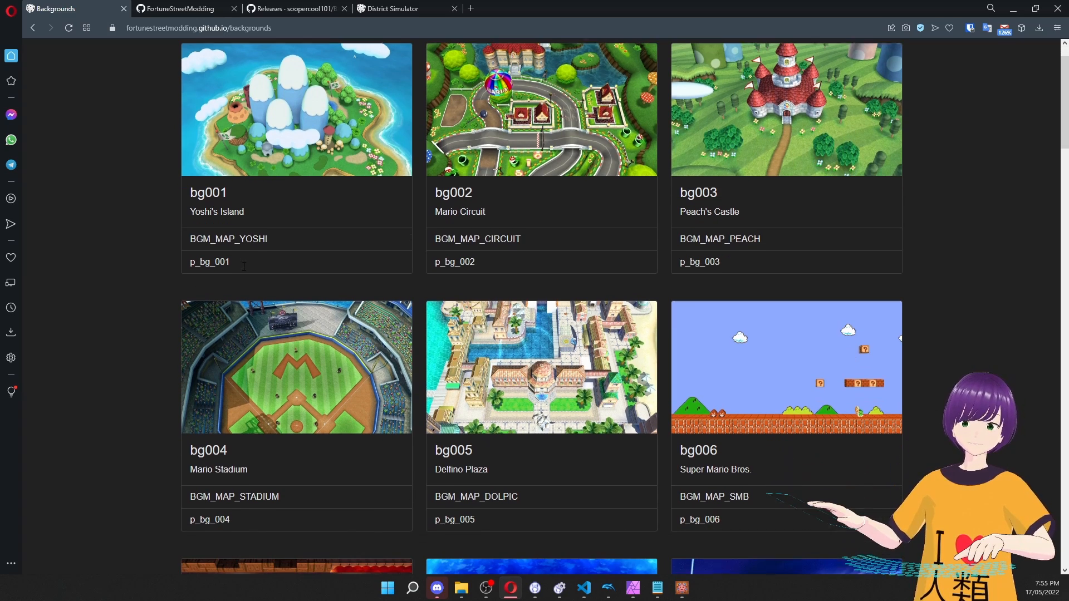
{"action": "scroll", "coordinate": [285, 270], "scroll_direction": "up", "scroll_amount": 10}
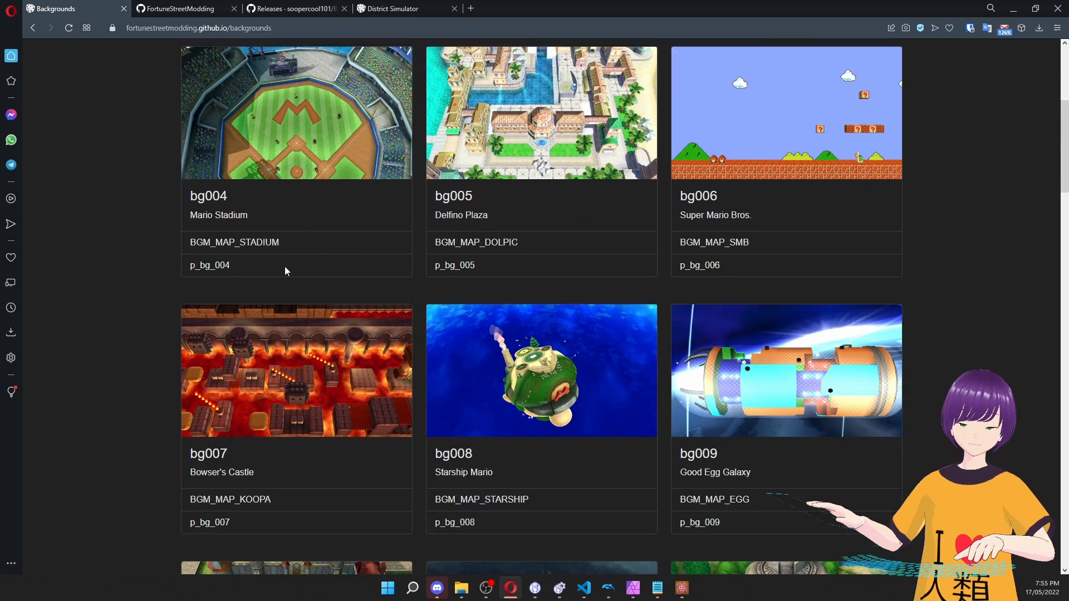
{"action": "scroll", "coordinate": [286, 270], "scroll_direction": "down", "scroll_amount": 3}
{"action": "scroll", "coordinate": [285, 271], "scroll_direction": "down", "scroll_amount": 7}
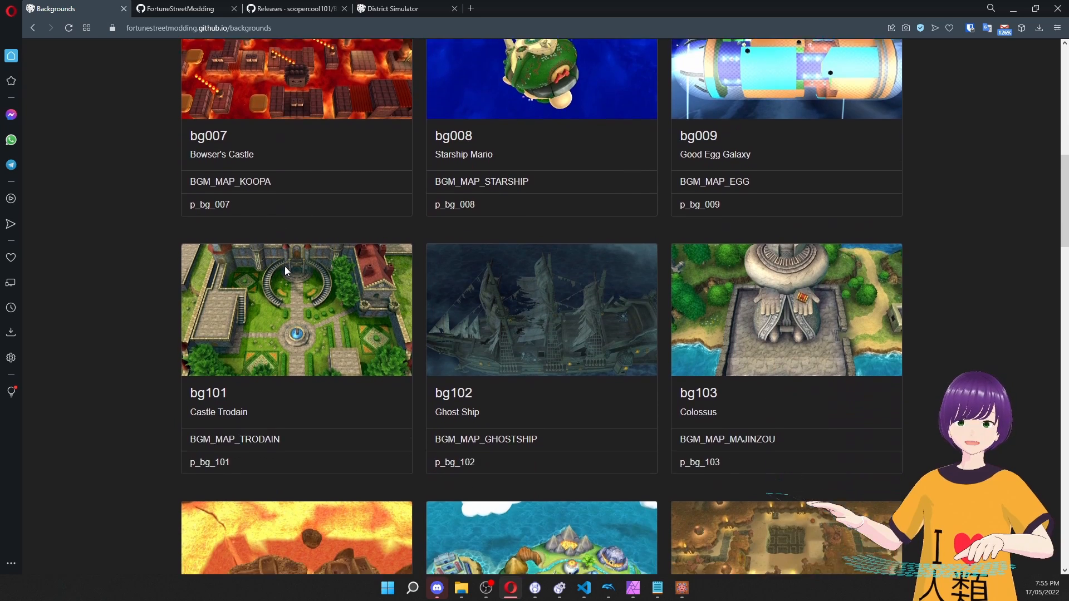
{"action": "scroll", "coordinate": [285, 271], "scroll_direction": "up", "scroll_amount": 4}
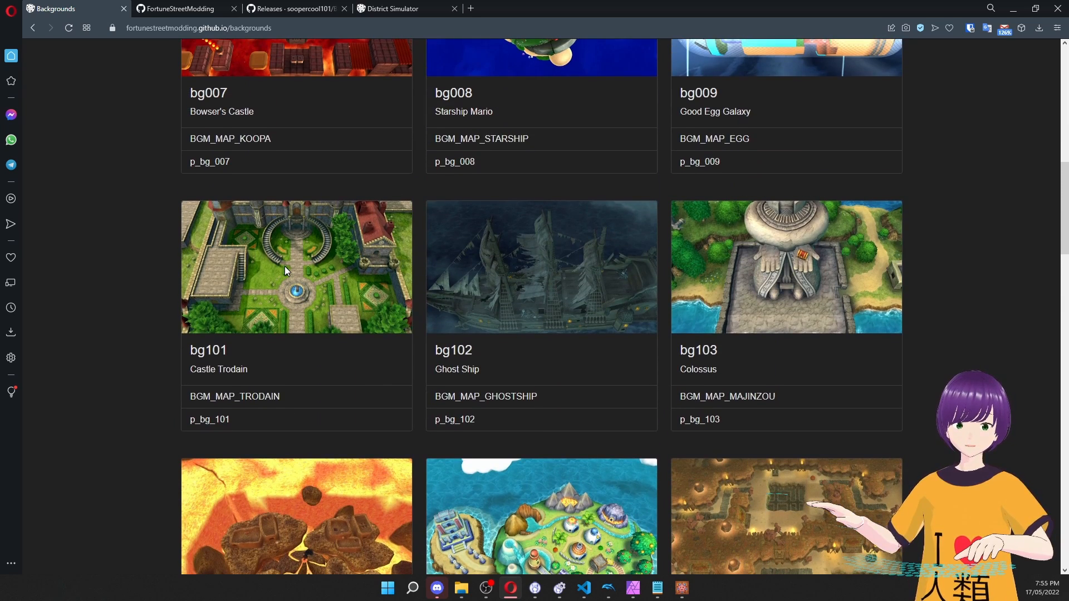
{"action": "scroll", "coordinate": [285, 271], "scroll_direction": "up", "scroll_amount": 4}
{"action": "scroll", "coordinate": [285, 270], "scroll_direction": "down", "scroll_amount": 10}
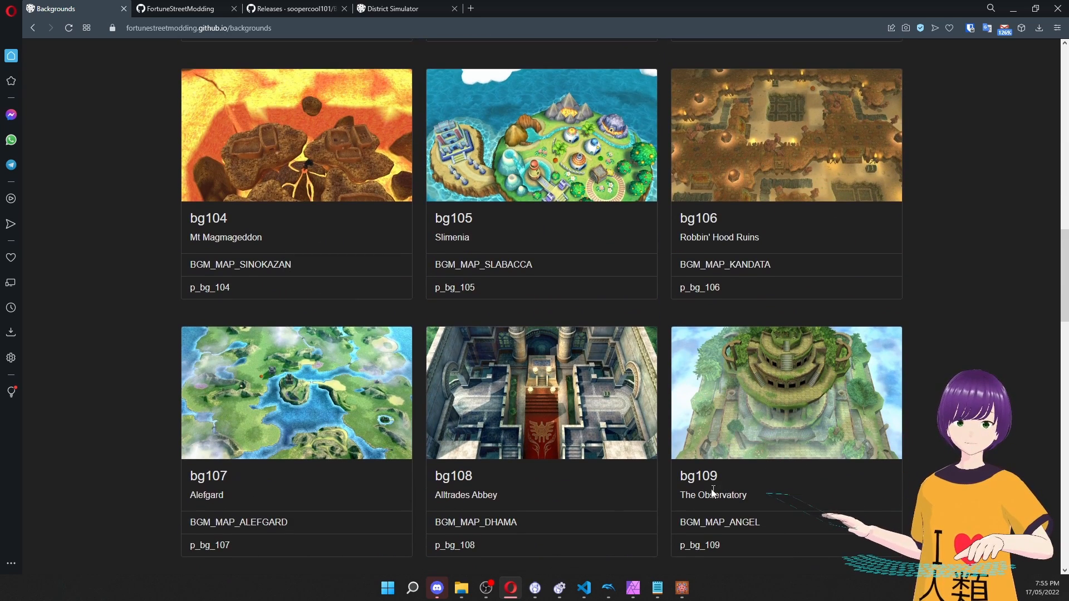
{"action": "double_click", "coordinate": [700, 477]}
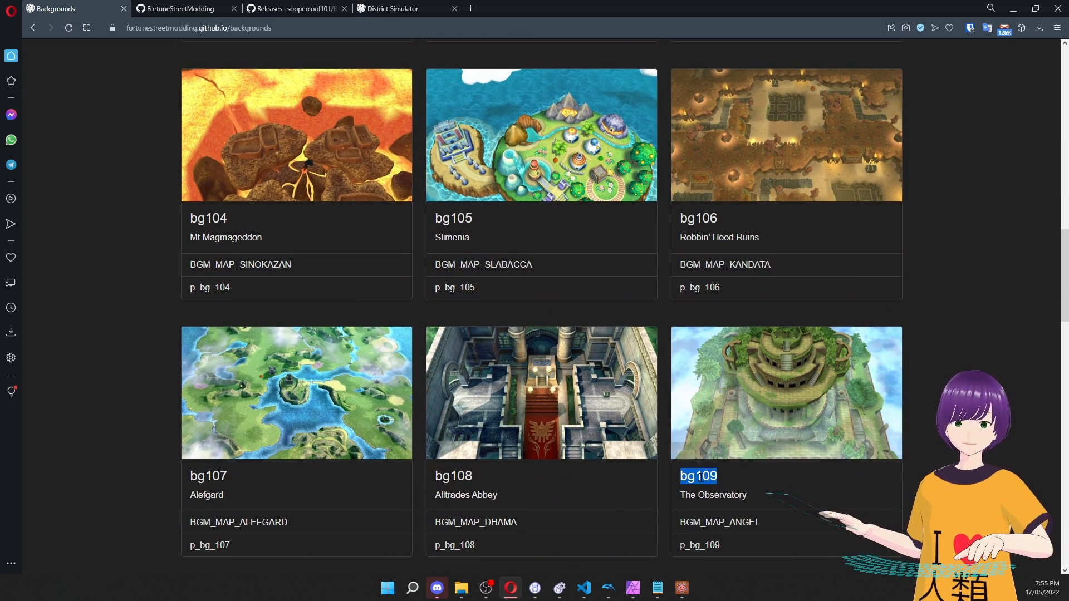
{"action": "left_click", "coordinate": [767, 486]}
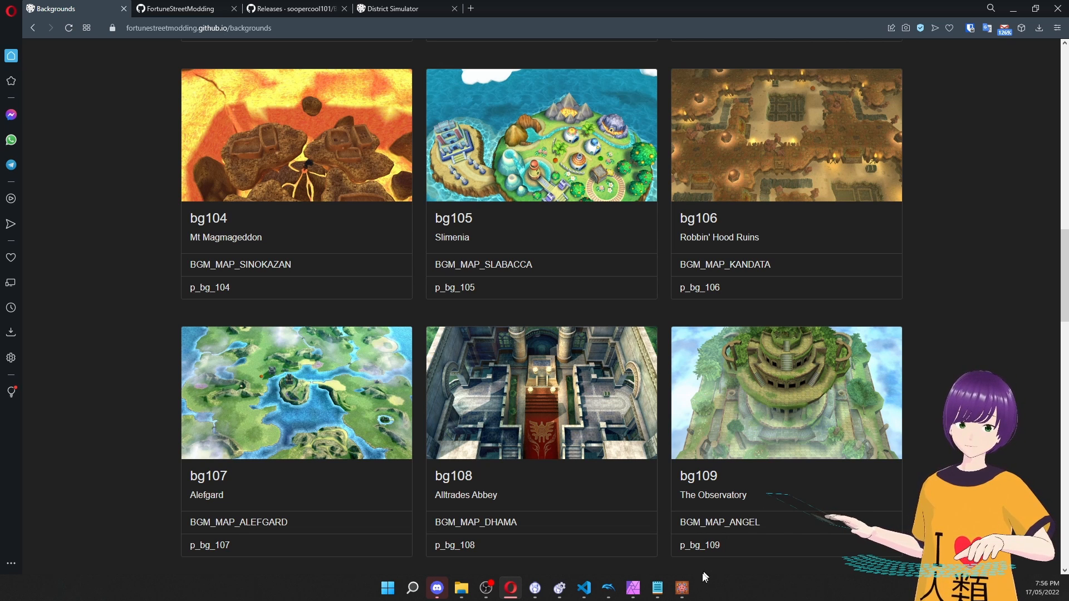
Glance at the board in Fortune Avenue, return to Visual Studio Code and set frbFile1 in lucky.yml to lucky.
{"action": "left_click", "coordinate": [683, 589]}
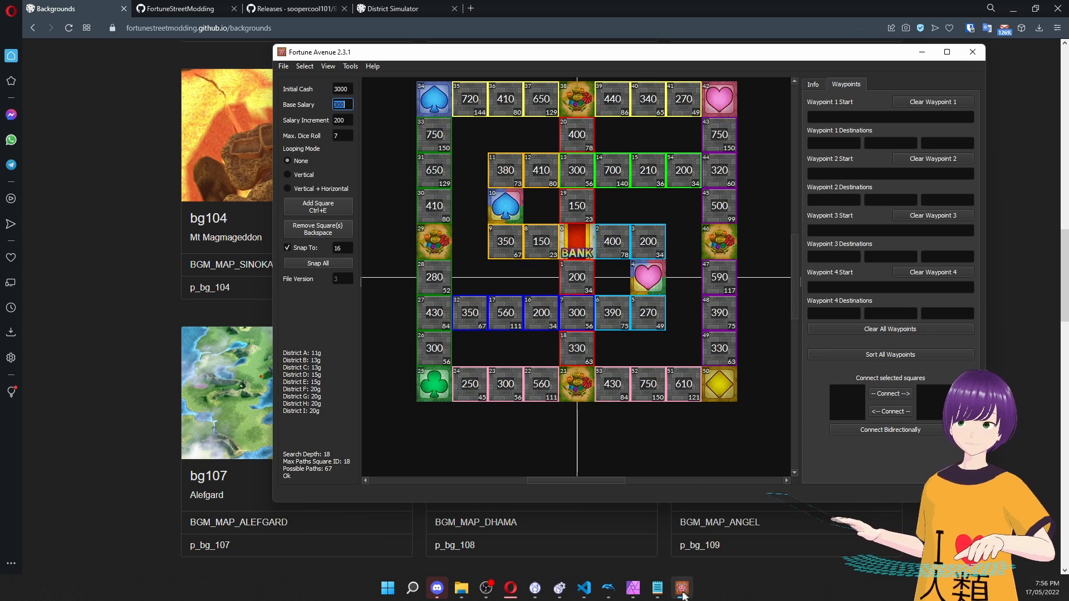
{"action": "left_click", "coordinate": [683, 588]}
{"action": "left_click", "coordinate": [584, 589]}
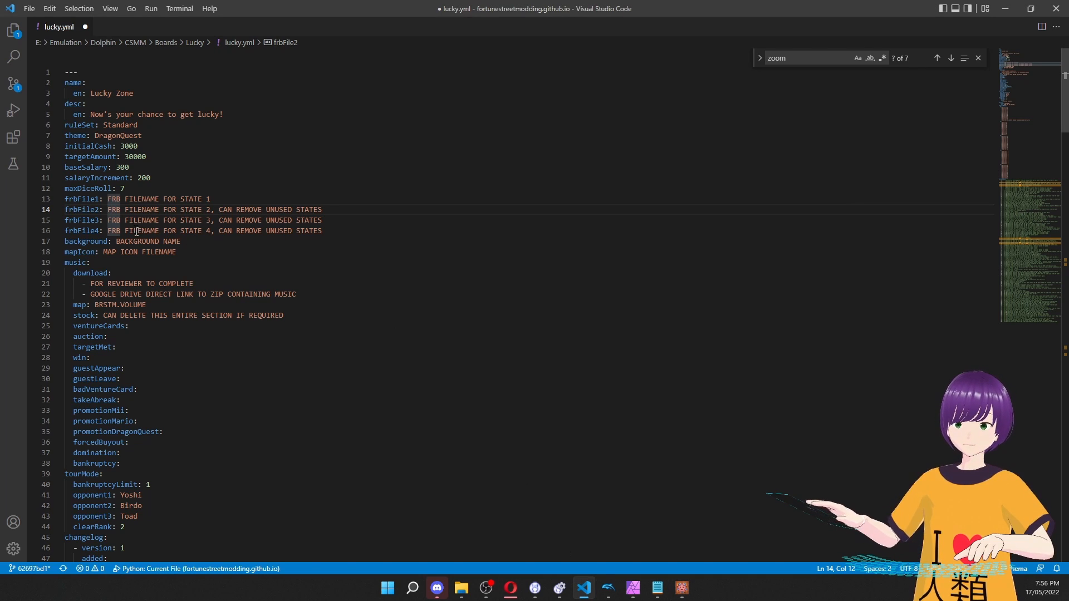
{"action": "left_click", "coordinate": [129, 210]}
{"action": "left_click_drag", "start_coordinate": [108, 199], "coordinate": [212, 198]}
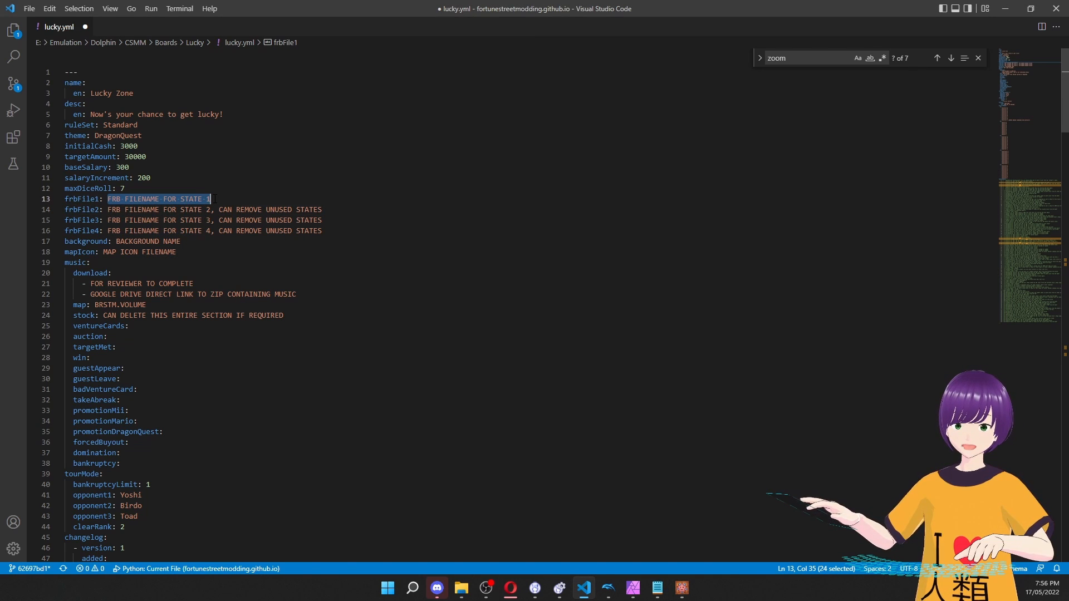
{"action": "type", "text": "lucky"}
{"action": "key", "text": "Escape"}
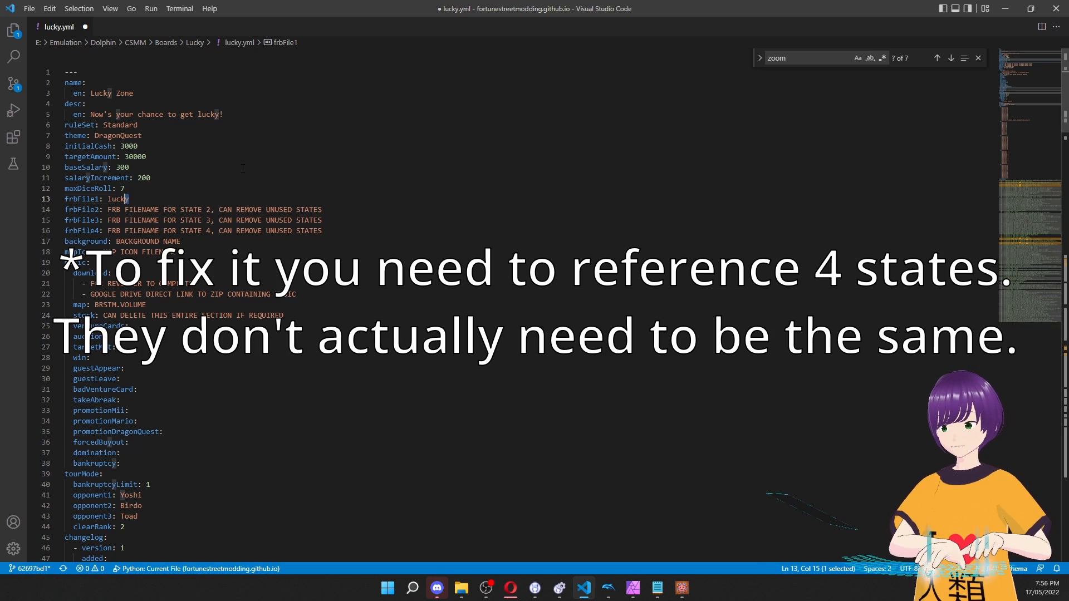
Replace the placeholders of frbFile2, frbFile3 and frbFile4 in lucky.yml with lucky.
{"action": "key", "text": "ctrl+shift+Left"}
{"action": "left_click_drag", "start_coordinate": [120, 211], "coordinate": [322, 209]}
{"action": "type", "text": "lucky"}
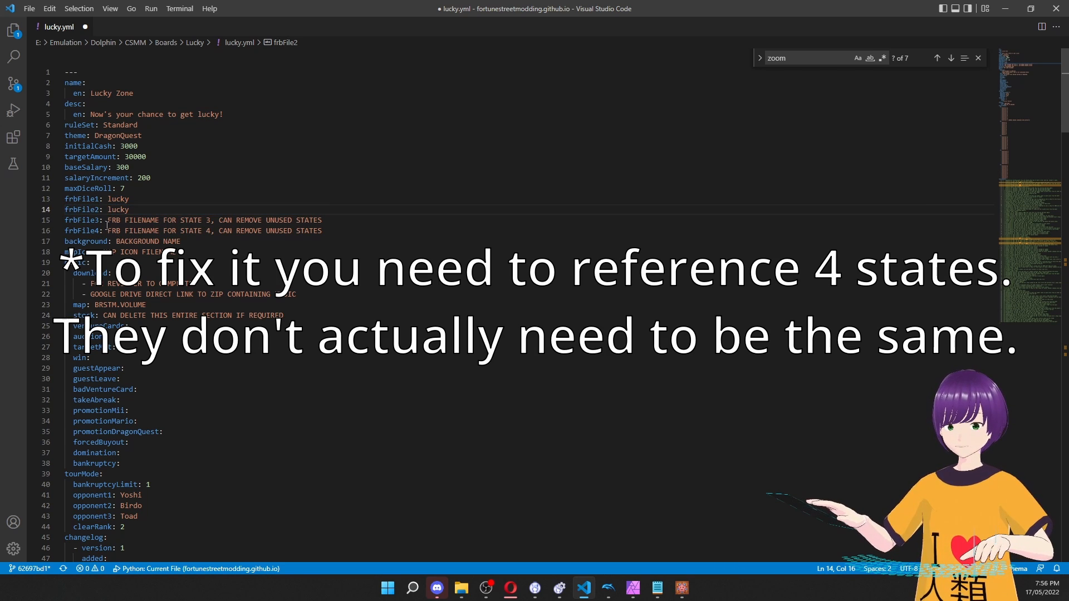
{"action": "left_click_drag", "start_coordinate": [107, 221], "coordinate": [327, 220]}
{"action": "type", "text": "lucky"}
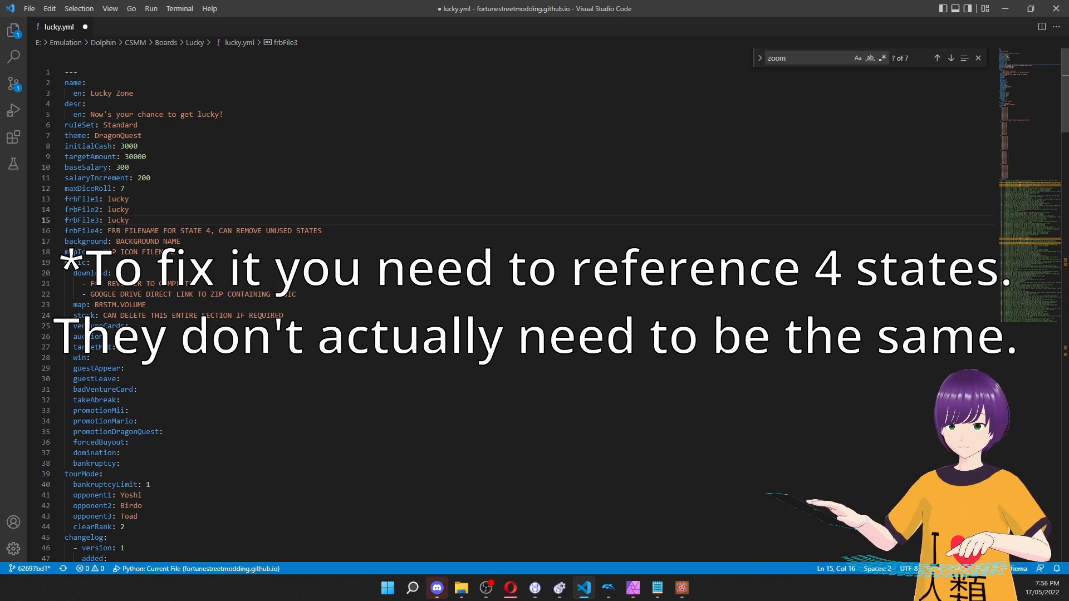
{"action": "left_click_drag", "start_coordinate": [108, 231], "coordinate": [323, 230]}
{"action": "type", "text": "lucky"}
Return to the Backgrounds gallery in the browser and examine the custom backgrounds near its end, including the name of rokkenjima.
{"action": "key", "text": "super+shift+Left"}
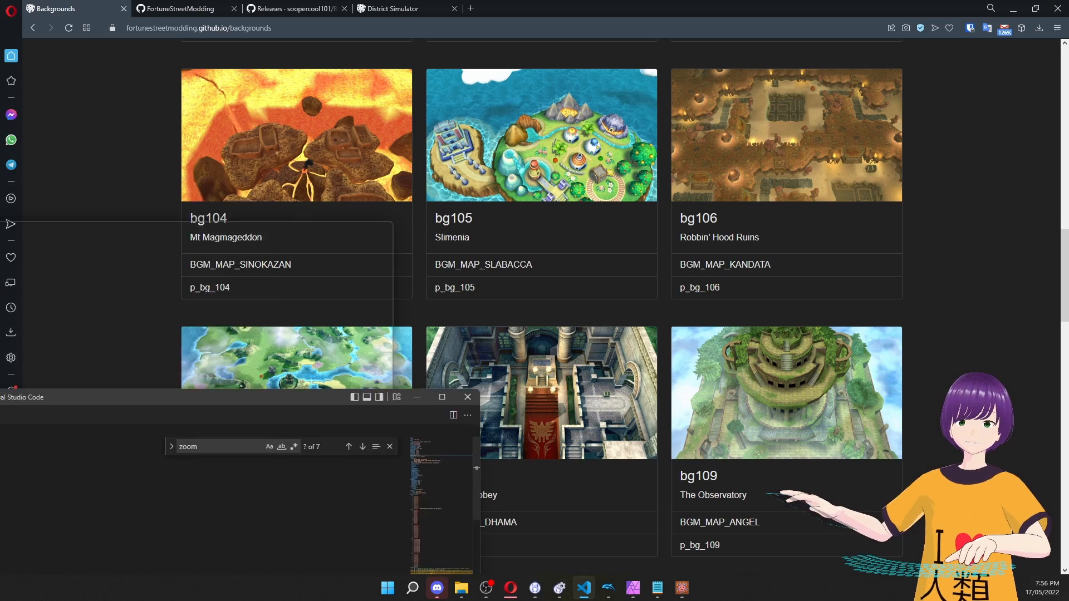
{"action": "scroll", "coordinate": [132, 157], "scroll_direction": "down", "scroll_amount": 20}
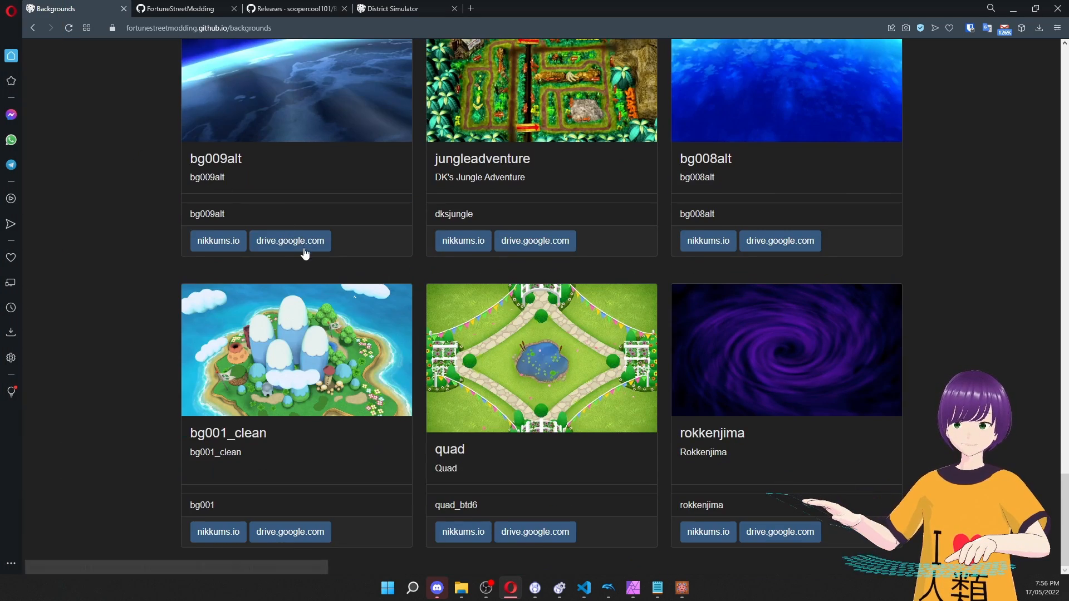
{"action": "scroll", "coordinate": [726, 434], "scroll_direction": "down", "scroll_amount": 4}
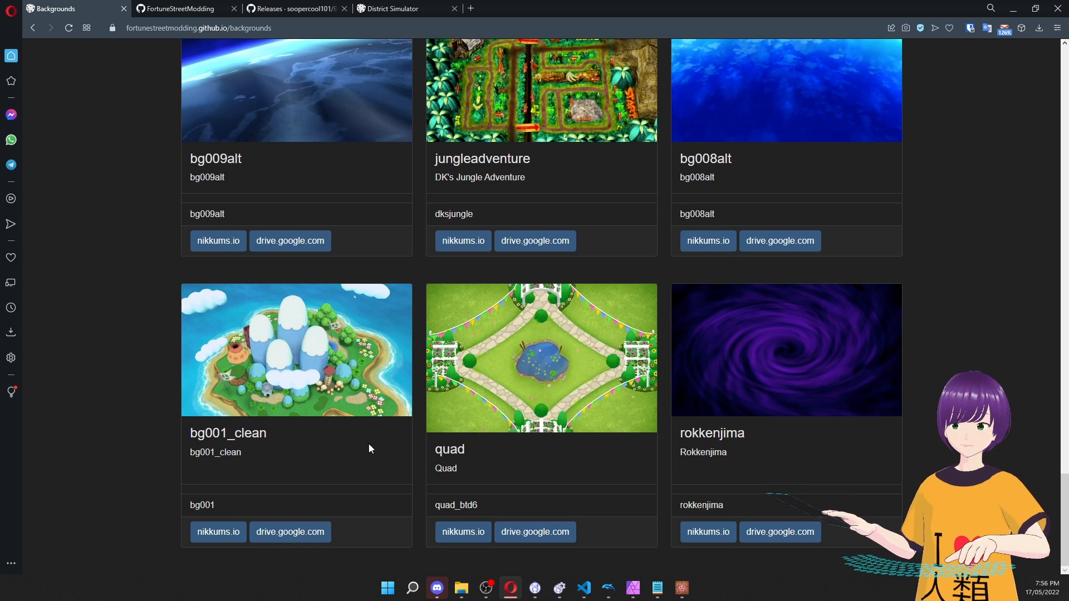
{"action": "scroll", "coordinate": [370, 446], "scroll_direction": "up", "scroll_amount": 2}
{"action": "scroll", "coordinate": [539, 412], "scroll_direction": "down", "scroll_amount": 2}
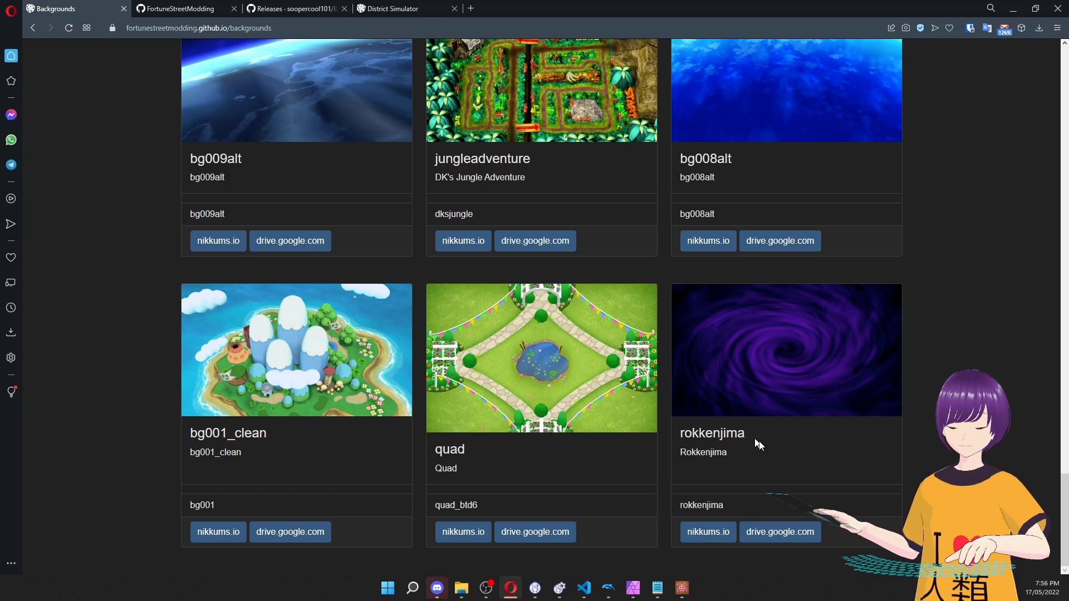
{"action": "double_click", "coordinate": [705, 434]}
{"action": "left_click", "coordinate": [808, 471]}
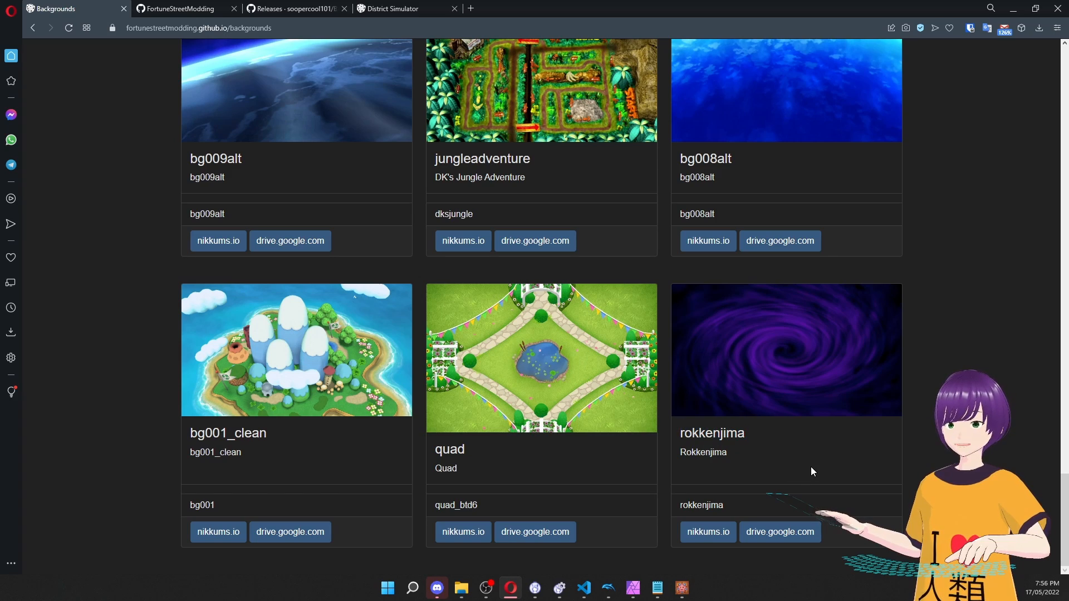
{"action": "scroll", "coordinate": [811, 467], "scroll_direction": "up", "scroll_amount": 7}
{"action": "scroll", "coordinate": [756, 428], "scroll_direction": "down", "scroll_amount": 7}
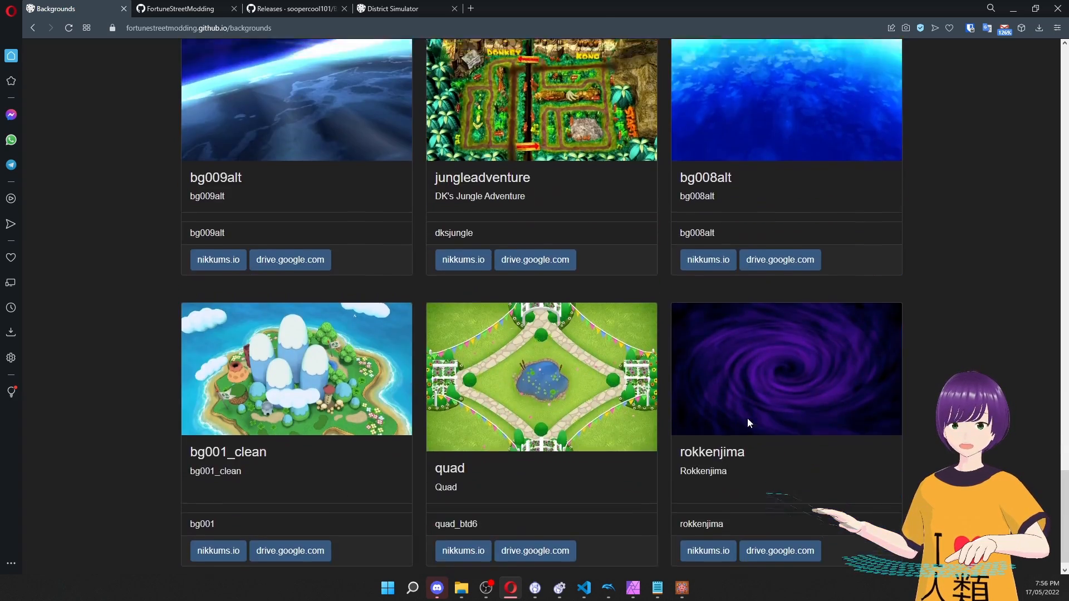
{"action": "scroll", "coordinate": [747, 419], "scroll_direction": "up", "scroll_amount": 10}
{"action": "scroll", "coordinate": [549, 362], "scroll_direction": "down", "scroll_amount": 6}
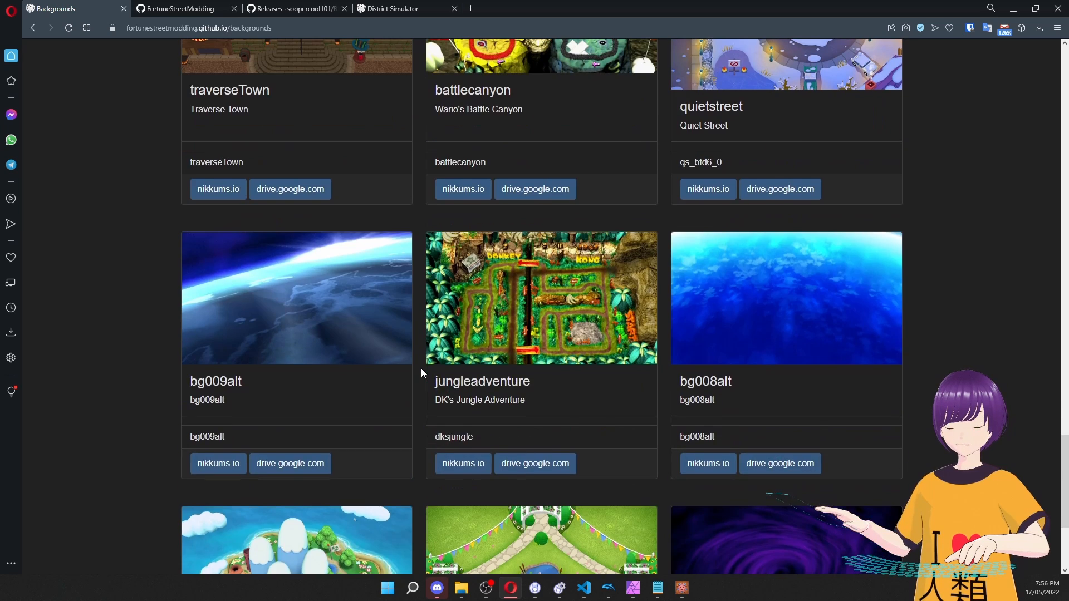
Return to lucky.yml in Visual Studio Code and replace the background placeholder with bg009alt.
{"action": "scroll", "coordinate": [421, 369], "scroll_direction": "up", "scroll_amount": 3}
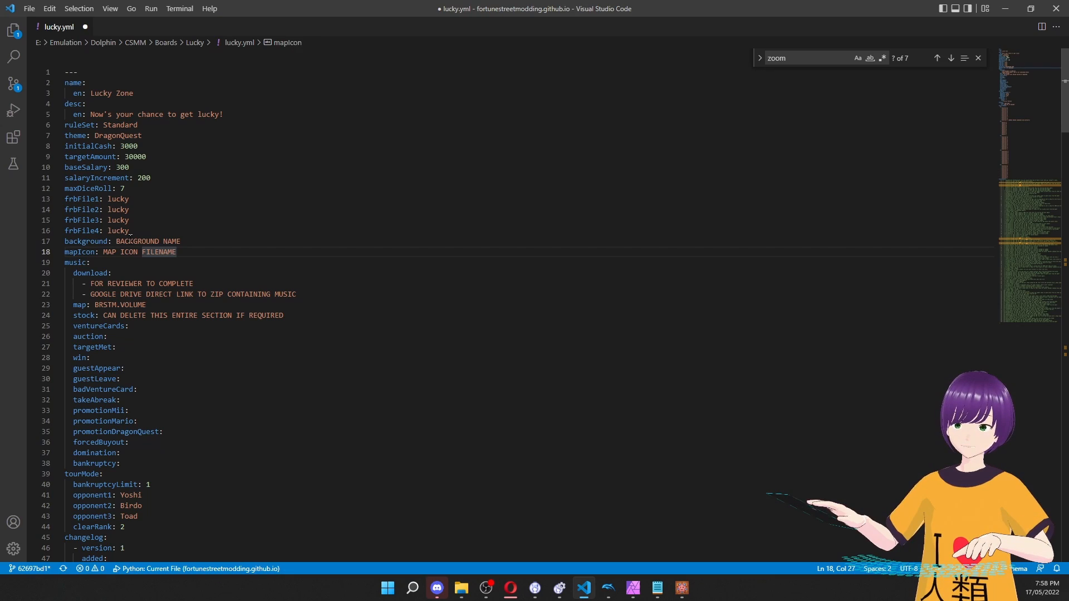
{"action": "double_click", "coordinate": [128, 241]}
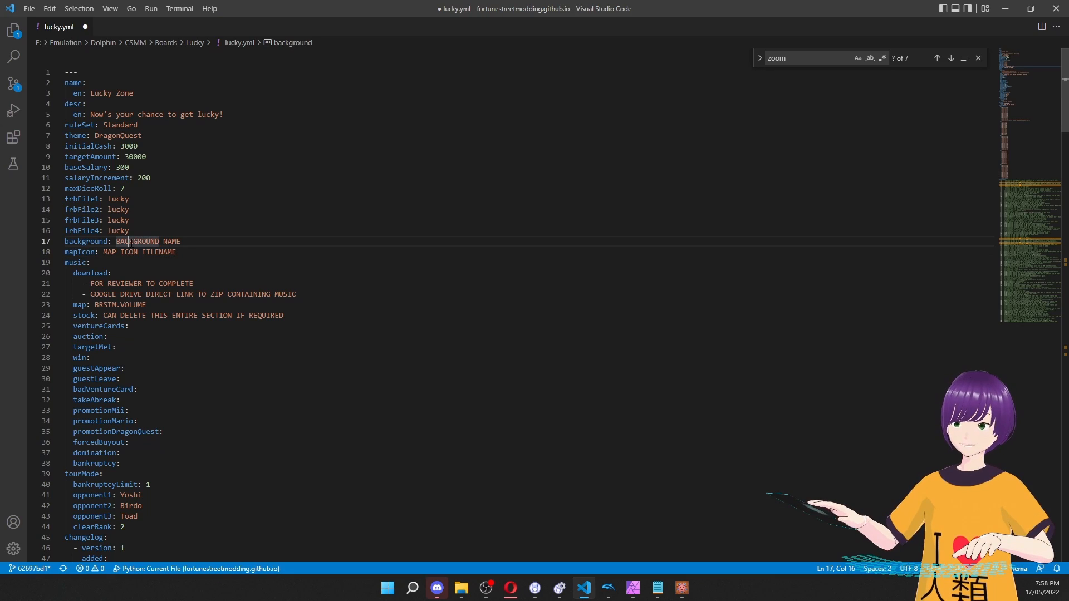
{"action": "left_click_drag", "start_coordinate": [127, 241], "coordinate": [178, 241]}
{"action": "type", "text": "bg009alt"}
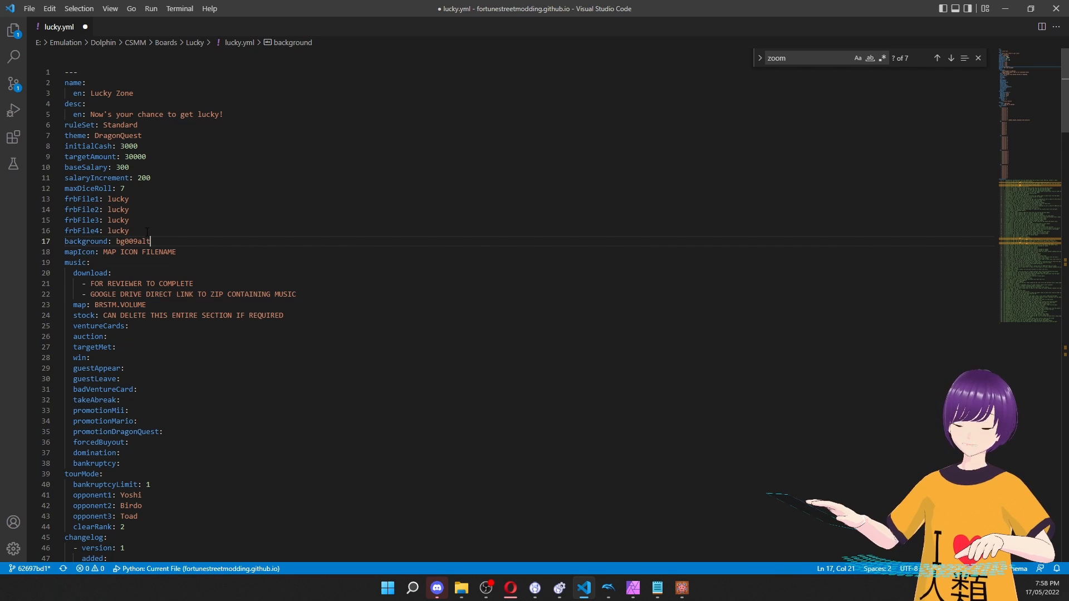
Delete the frbFile2, frbFile3 and frbFile4 lines from lucky.yml, leaving no blank line above the background entry.
{"action": "left_click_drag", "start_coordinate": [147, 232], "coordinate": [18, 212]}
{"action": "key", "text": "BackSpace"}
{"action": "key", "text": "BackSpace"}
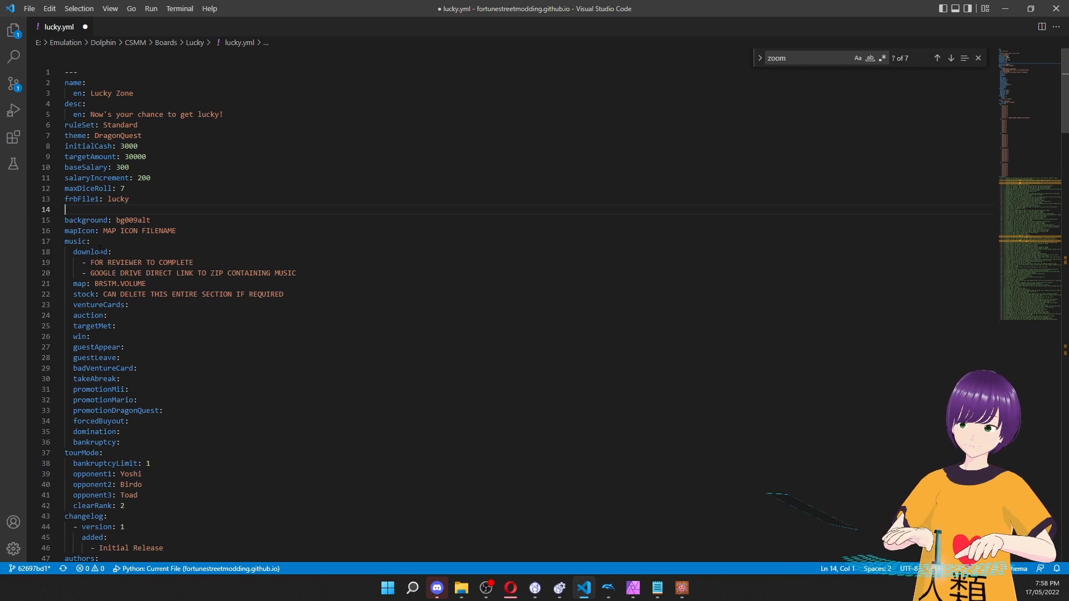
{"action": "left_click", "coordinate": [142, 209]}
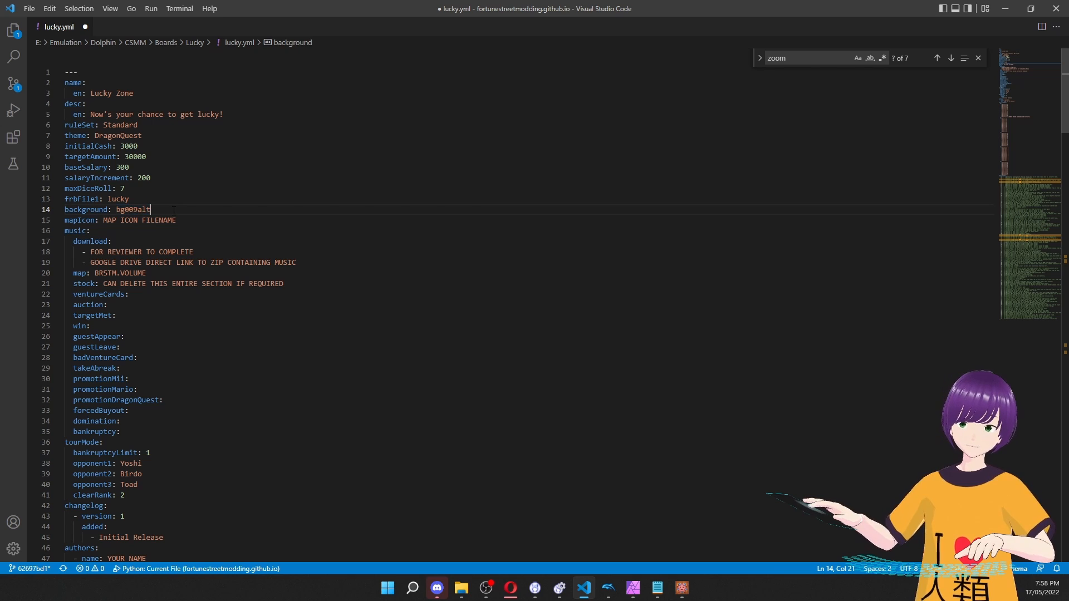
{"action": "left_click", "coordinate": [158, 220]}
{"action": "left_click", "coordinate": [133, 209]}
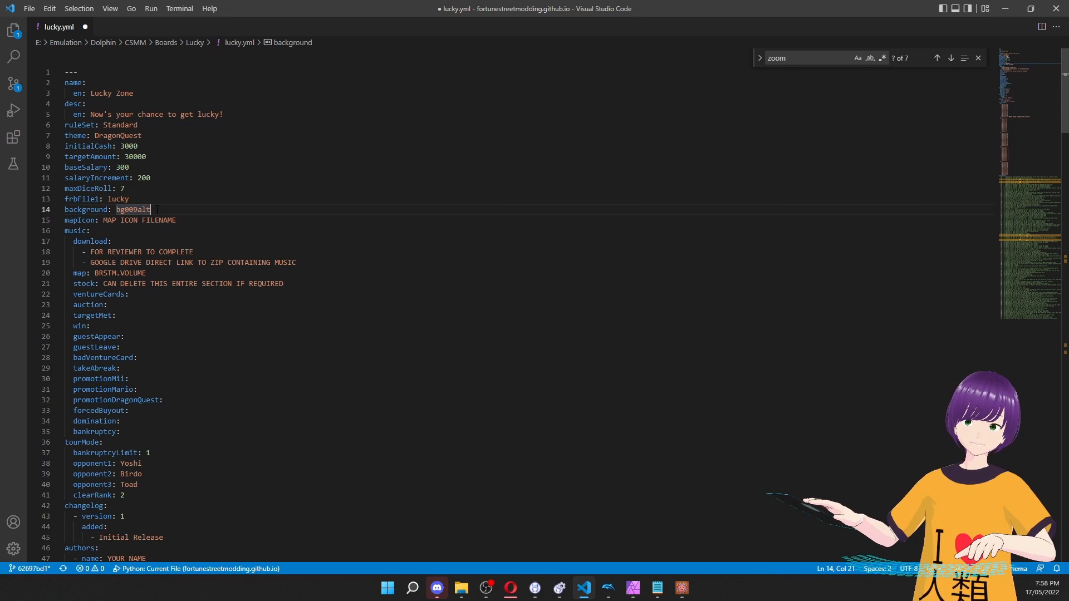
Return to the Backgrounds gallery in the browser and compare the custom bg009alt entry with the standard Good Egg Galaxy background.
{"action": "left_click", "coordinate": [511, 595]}
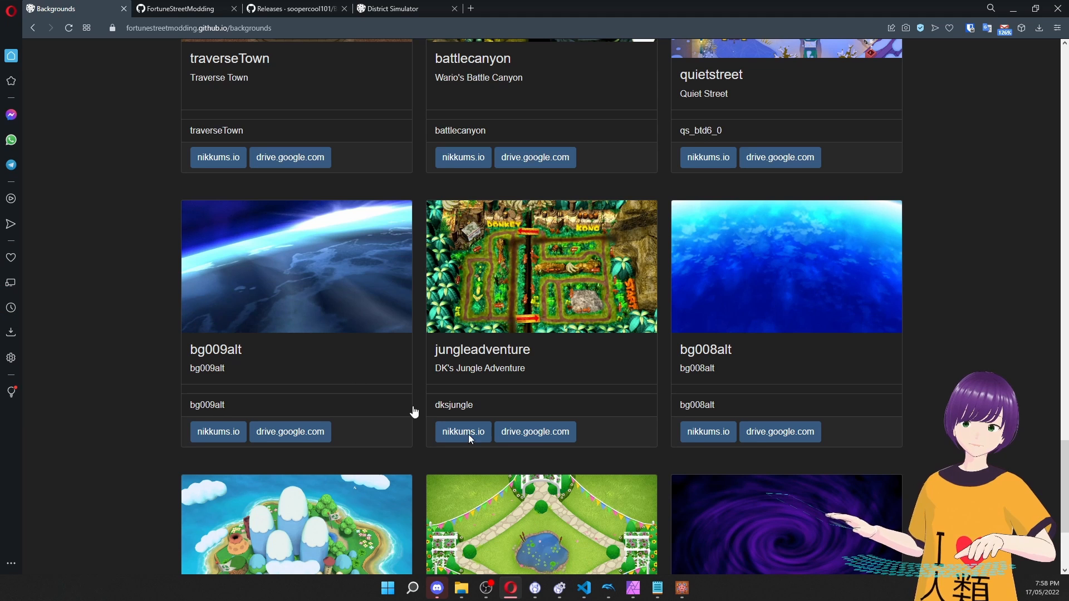
{"action": "double_click", "coordinate": [215, 350]}
{"action": "scroll", "coordinate": [388, 372], "scroll_direction": "up", "scroll_amount": 15}
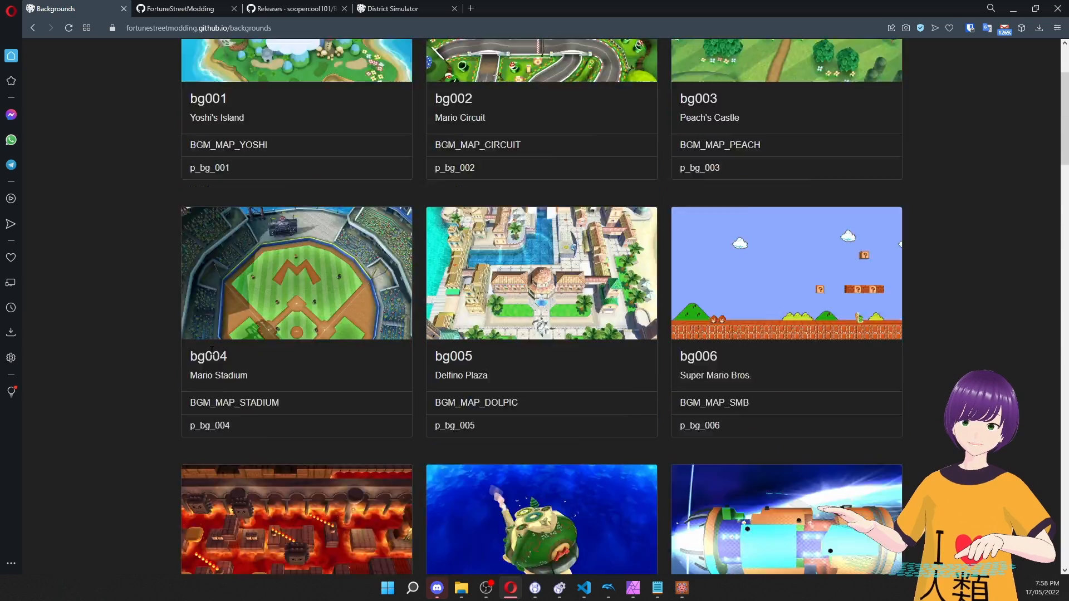
{"action": "scroll", "coordinate": [684, 270], "scroll_direction": "down", "scroll_amount": 1}
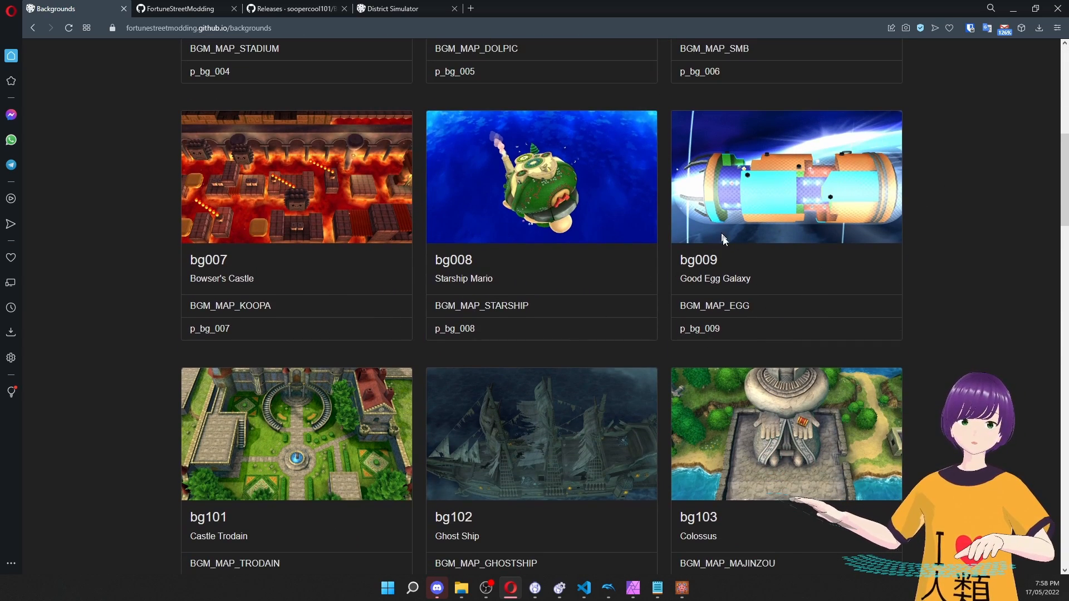
{"action": "scroll", "coordinate": [316, 286], "scroll_direction": "down", "scroll_amount": 14}
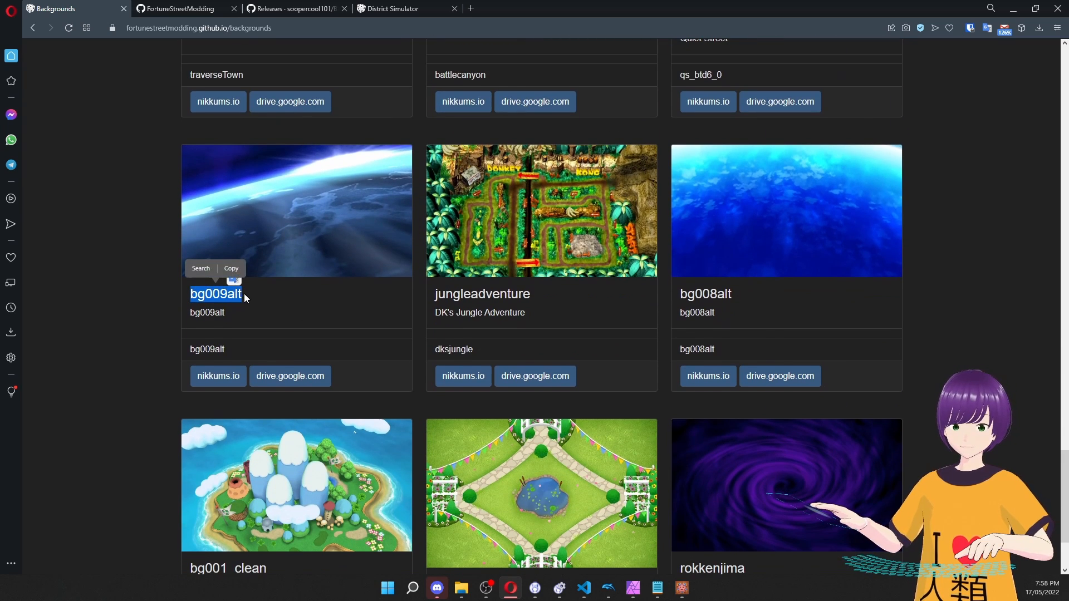
{"action": "left_click", "coordinate": [247, 299]}
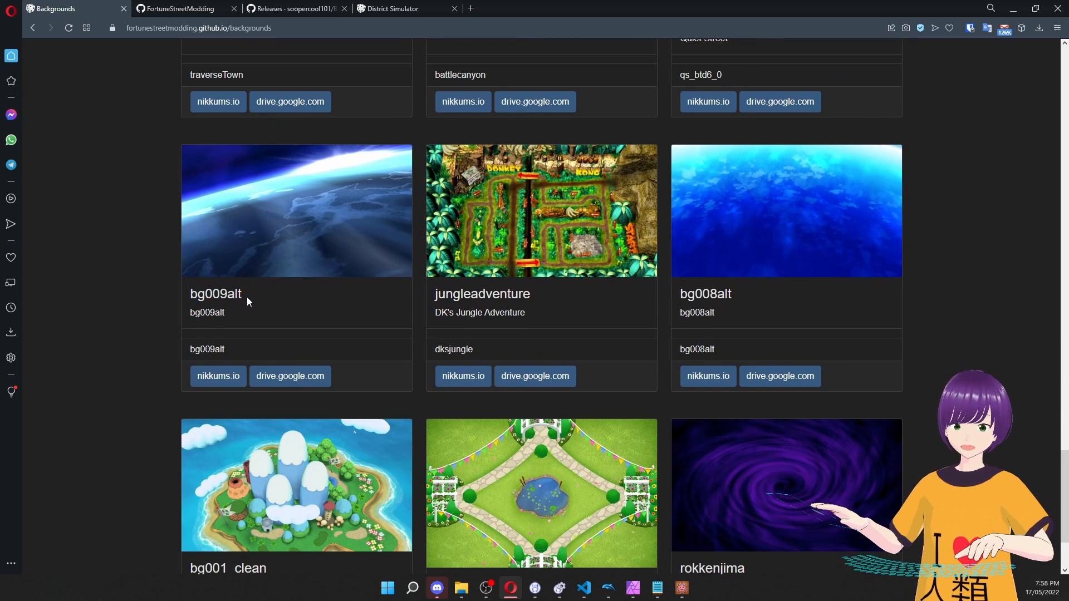
{"action": "scroll", "coordinate": [246, 296], "scroll_direction": "up", "scroll_amount": 1}
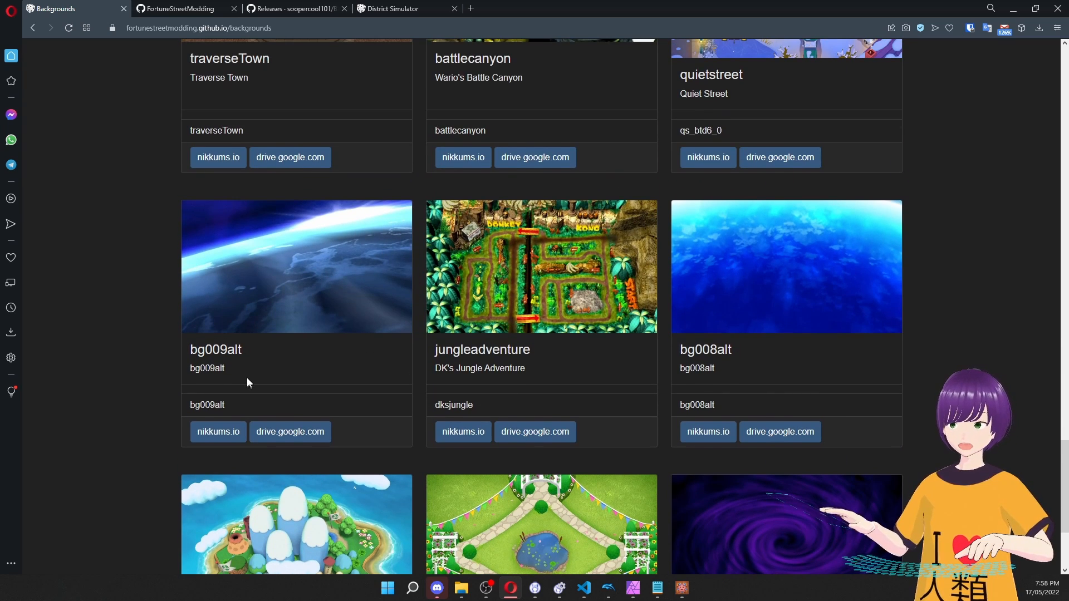
{"action": "double_click", "coordinate": [241, 351]}
{"action": "left_click", "coordinate": [311, 359]}
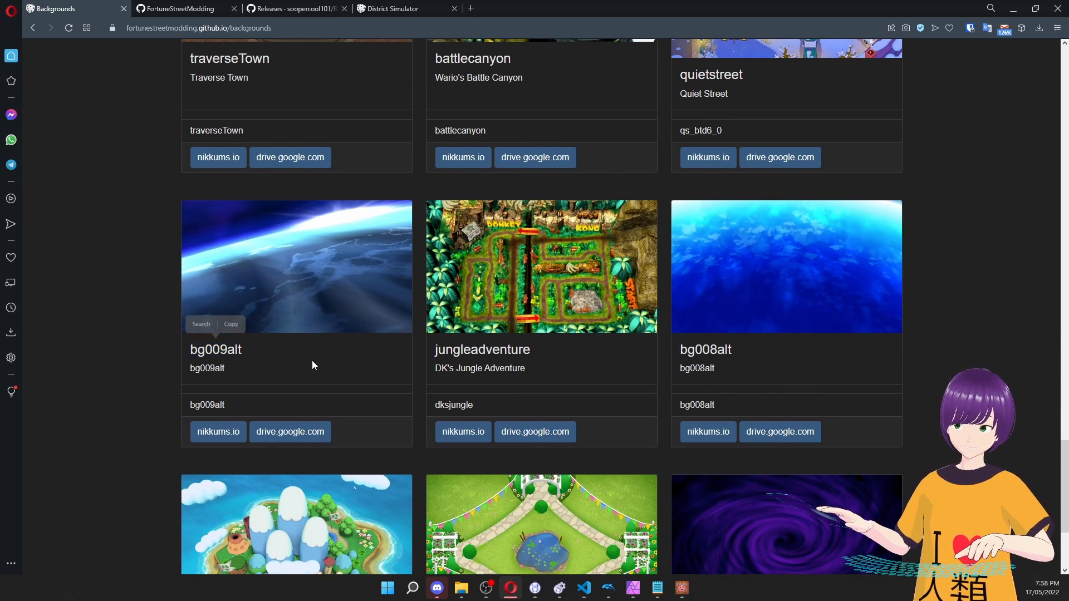
Download the bg009alt background archive from its nikkums.io mirror and open the downloaded zip.
{"action": "left_click", "coordinate": [221, 433]}
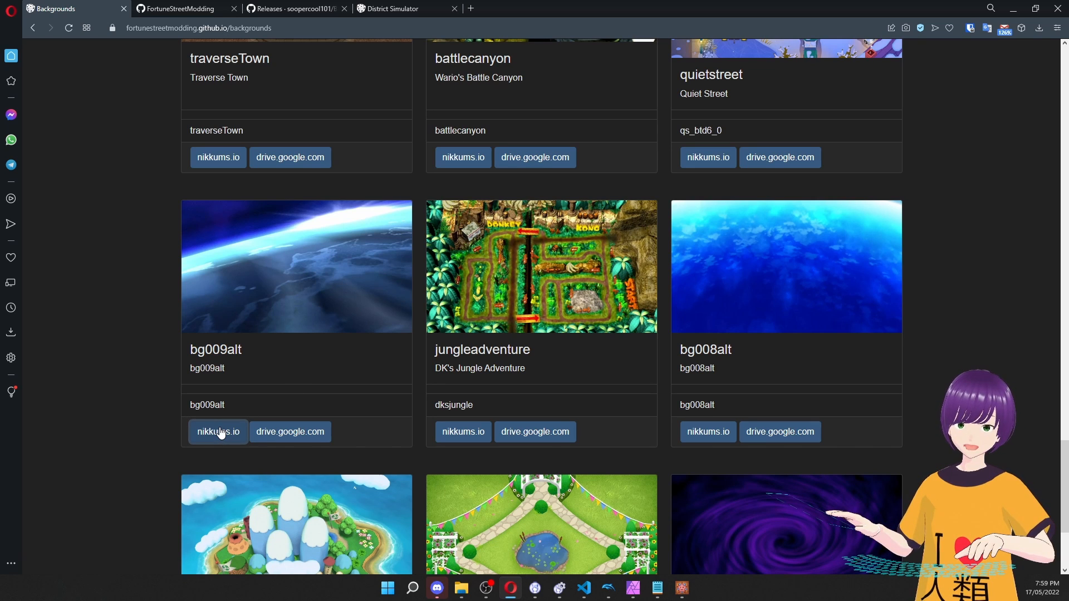
{"action": "scroll", "coordinate": [361, 281], "scroll_direction": "up", "scroll_amount": 1}
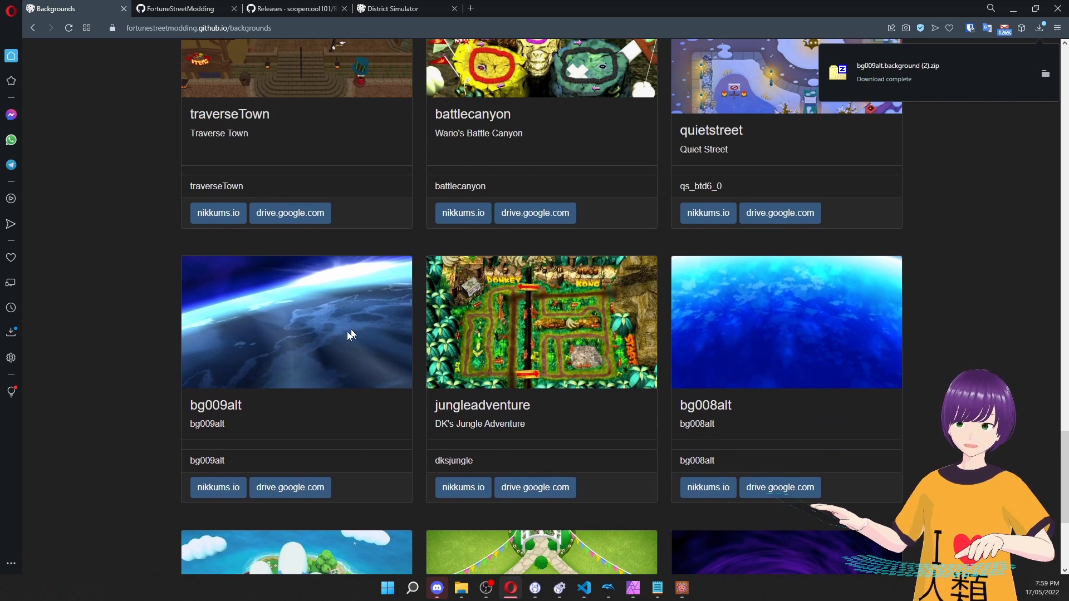
{"action": "scroll", "coordinate": [349, 333], "scroll_direction": "down", "scroll_amount": 1}
{"action": "left_click", "coordinate": [885, 83]}
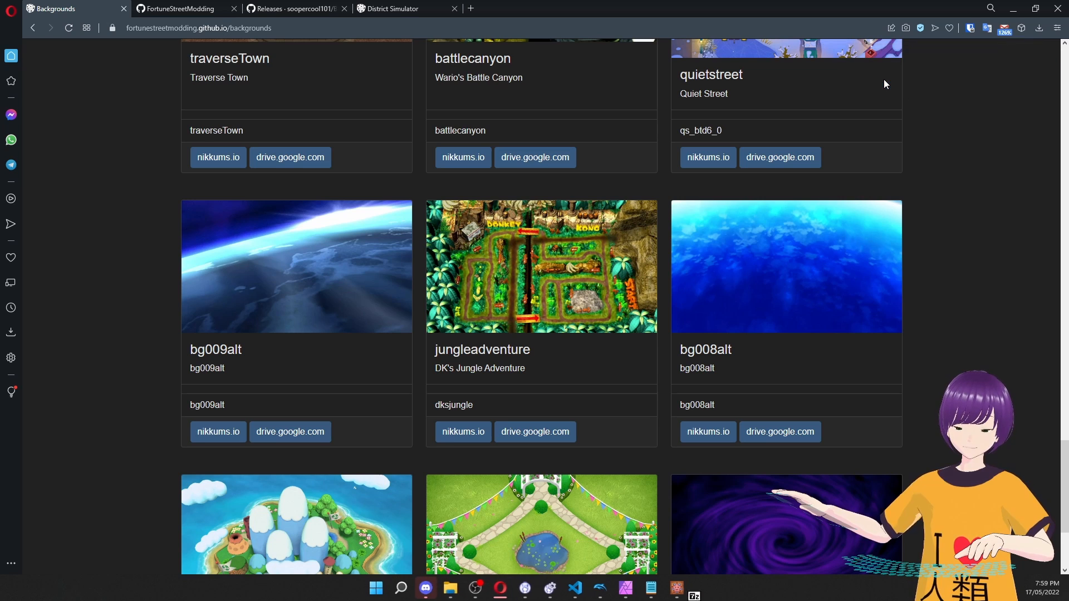
Extract all the bg009alt files from the zip archive into the Lucky board folder beside lucky.frb and lucky.yml.
{"action": "mouse_move", "coordinate": [449, 588]}
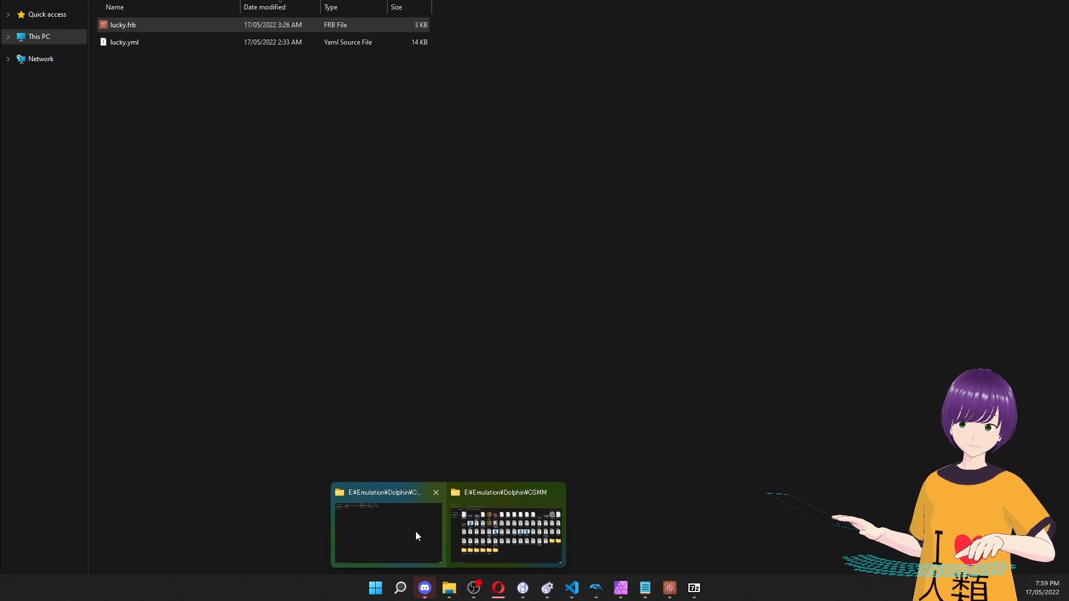
{"action": "left_click", "coordinate": [415, 531]}
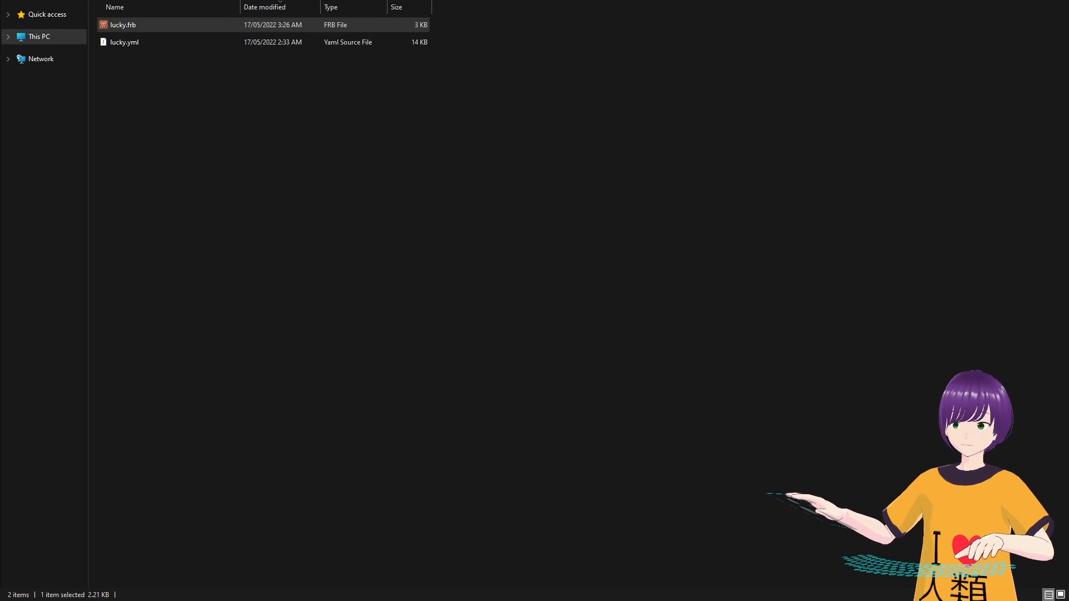
{"action": "key", "text": "alt+Tab"}
{"action": "left_click_drag", "start_coordinate": [179, 180], "coordinate": [703, 123]}
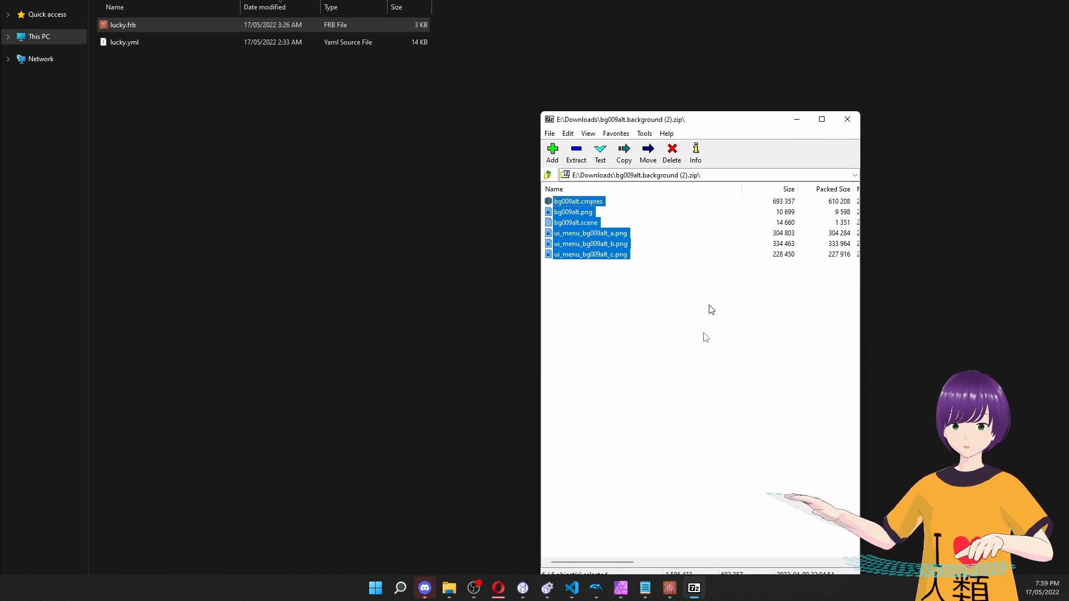
{"action": "left_click_drag", "start_coordinate": [680, 348], "coordinate": [310, 193]}
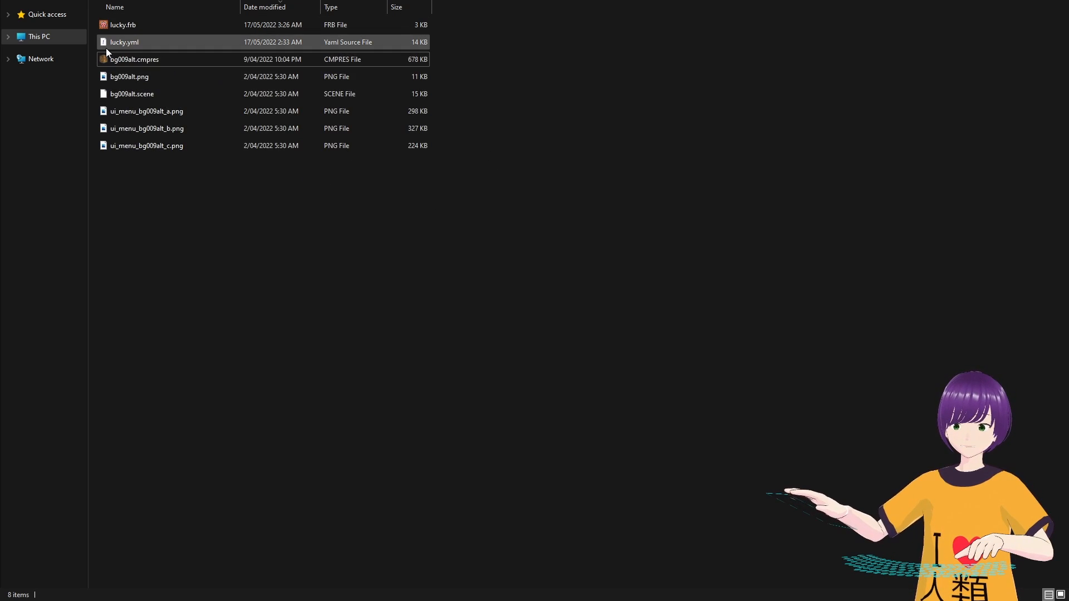
Return to lucky.yml in Visual Studio Code and check the background name against the extracted files.
{"action": "key", "text": "alt+Tab"}
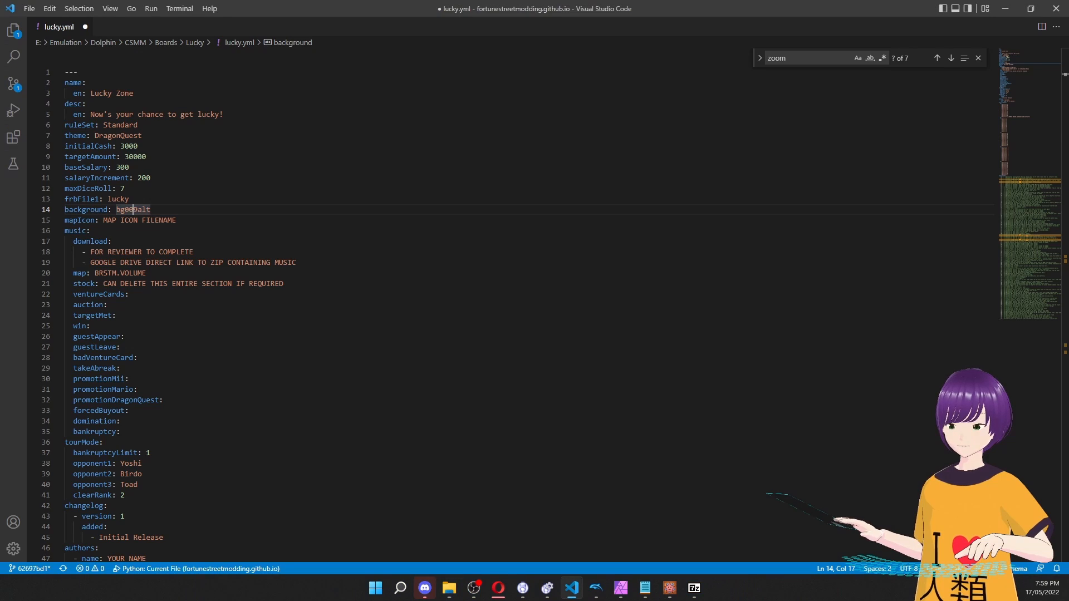
{"action": "triple_click", "coordinate": [132, 212]}
{"action": "double_click", "coordinate": [146, 212]}
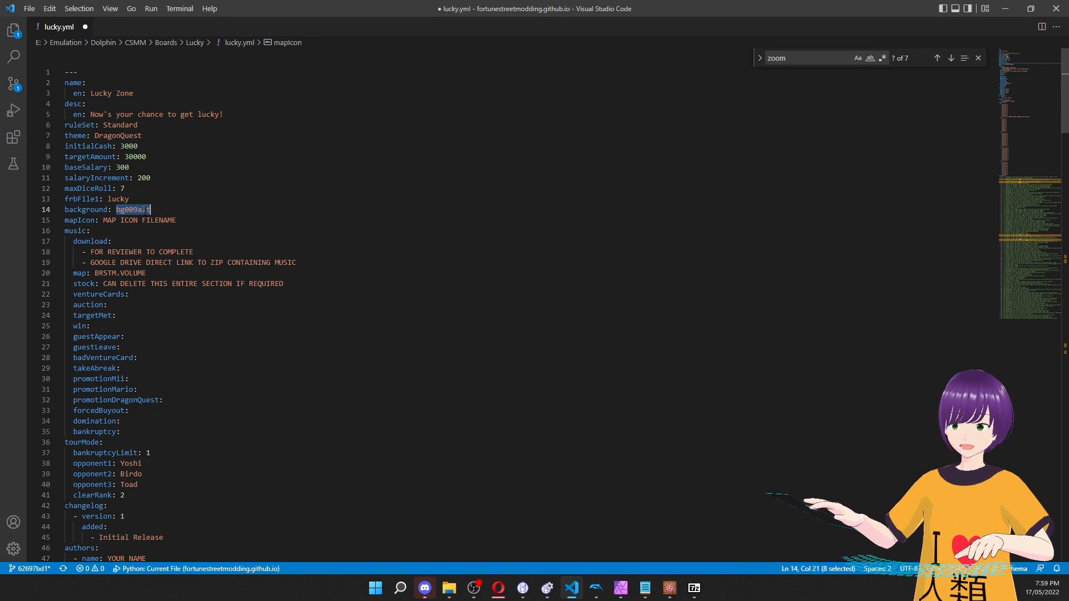
{"action": "double_click", "coordinate": [138, 210]}
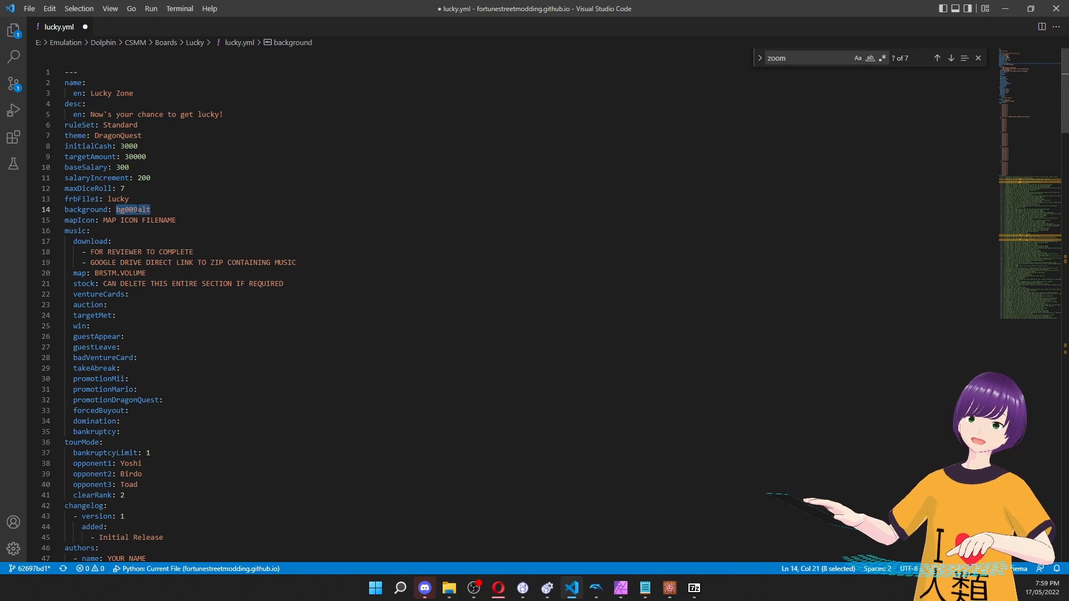
Return to the Lucky folder in File Explorer and examine the bg009alt .cmpres, .png and .scene files and the three ui_menu images.
{"action": "mouse_move", "coordinate": [449, 588]}
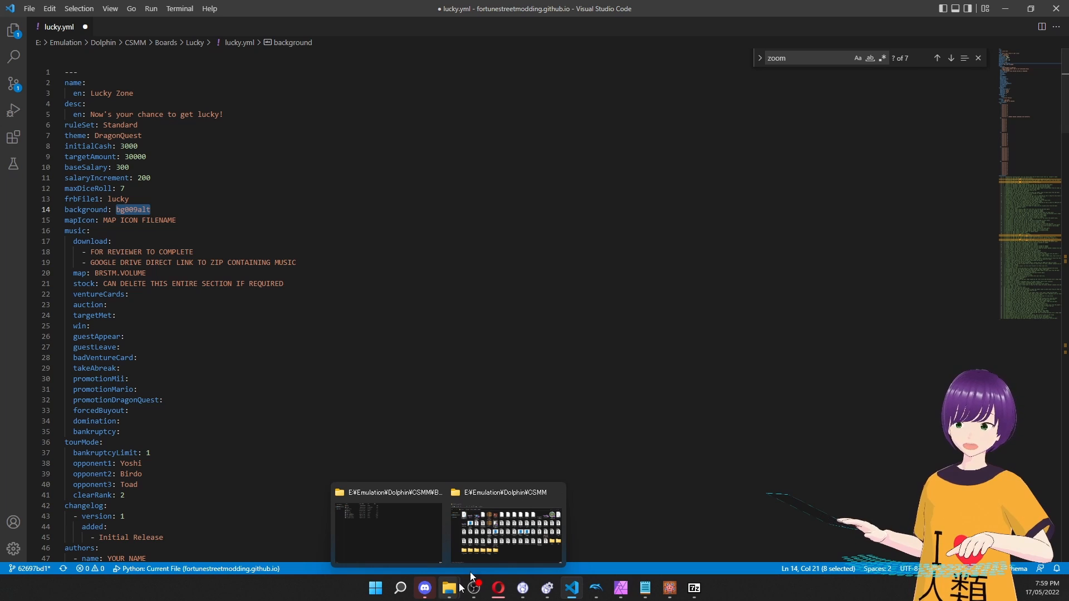
{"action": "left_click", "coordinate": [385, 526]}
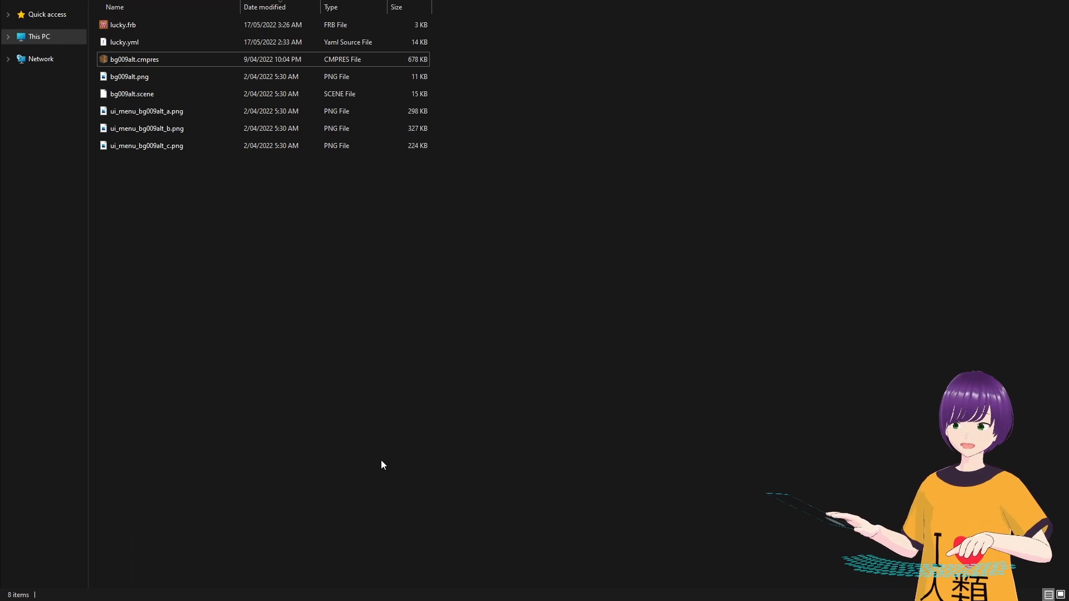
{"action": "left_click", "coordinate": [145, 57]}
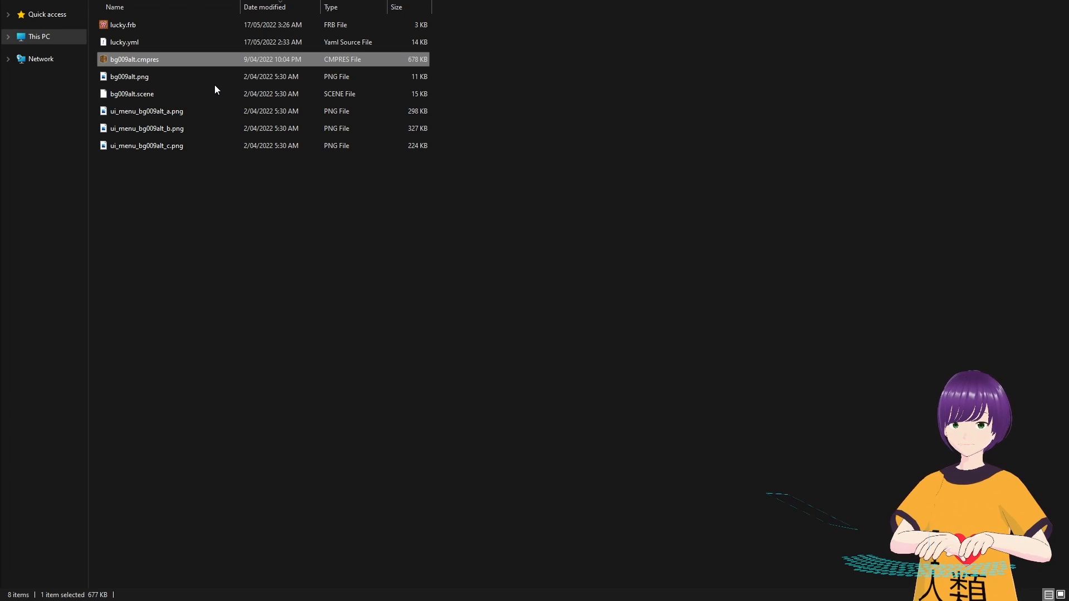
{"action": "left_click", "coordinate": [214, 87]}
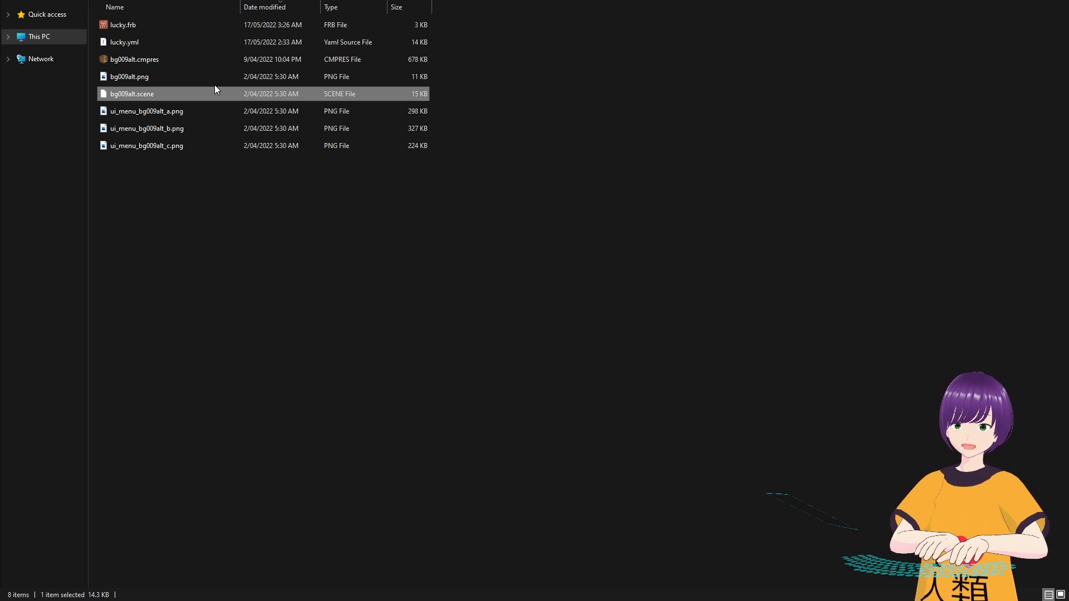
{"action": "key", "text": "Up"}
{"action": "key", "text": "Up"}
{"action": "key", "text": "Down"}
{"action": "key", "text": "Down"}
{"action": "key", "text": "Down"}
{"action": "key", "text": "Up"}
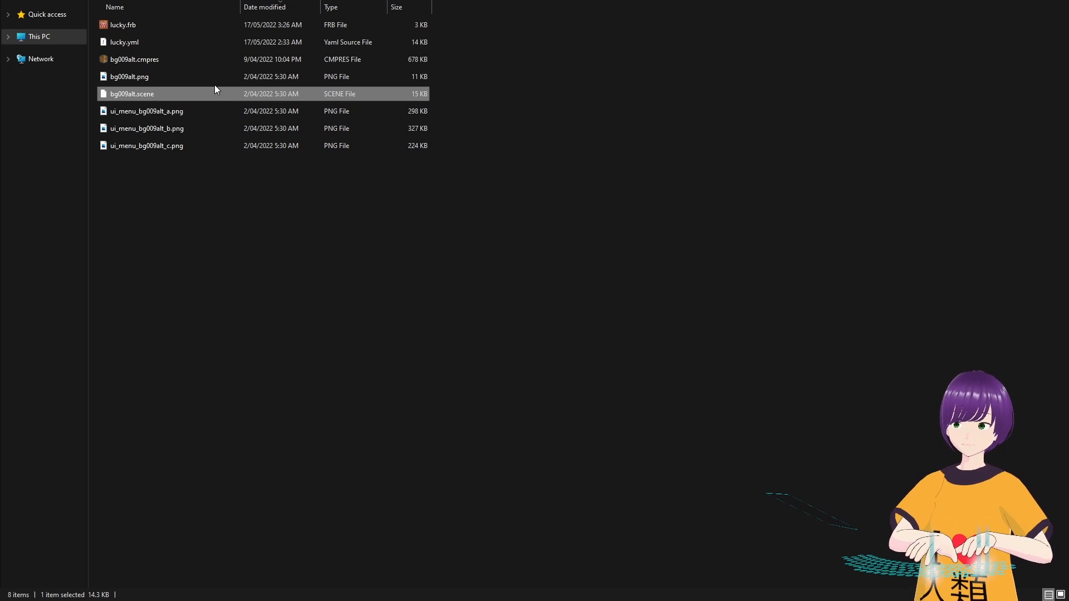
{"action": "key", "text": "Down"}
{"action": "key", "text": "Down"}
{"action": "key", "text": "Down"}
{"action": "key", "text": "Up"}
{"action": "key", "text": "Up"}
{"action": "key", "text": "Down"}
{"action": "key", "text": "Up"}
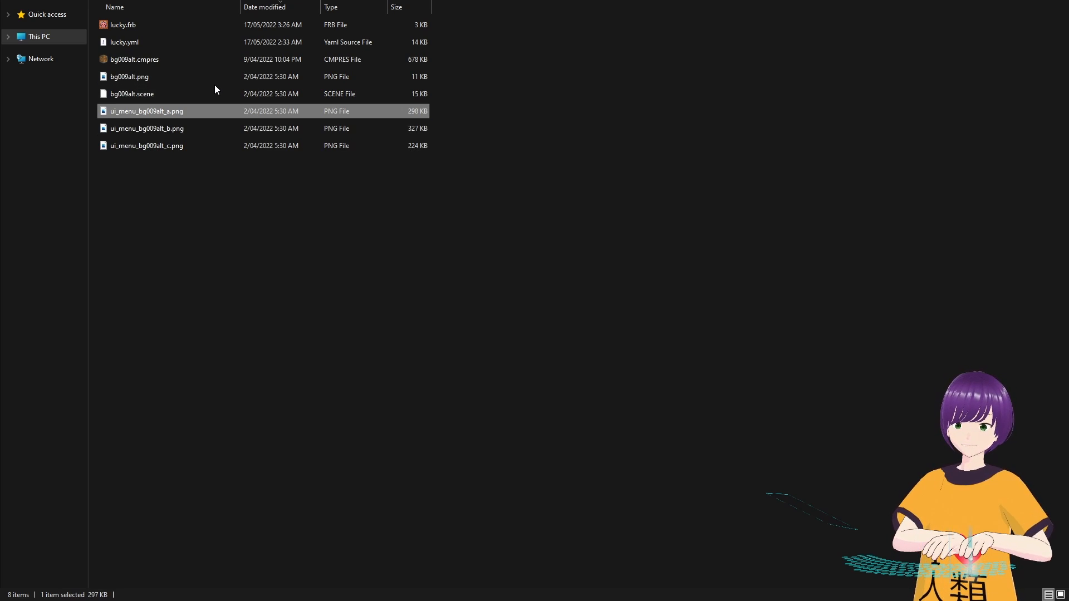
{"action": "key", "text": "Down"}
{"action": "key", "text": "Down"}
{"action": "key", "text": "Up"}
{"action": "key", "text": "Up"}
{"action": "key", "text": "Down"}
{"action": "key", "text": "Down"}
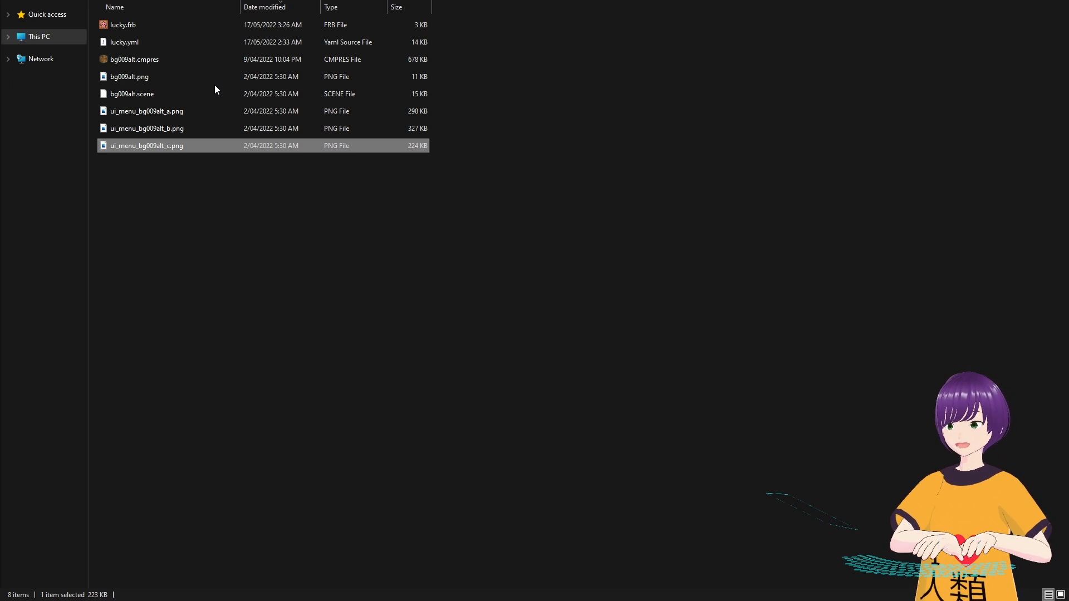
{"action": "key", "text": "Up"}
{"action": "key", "text": "Up"}
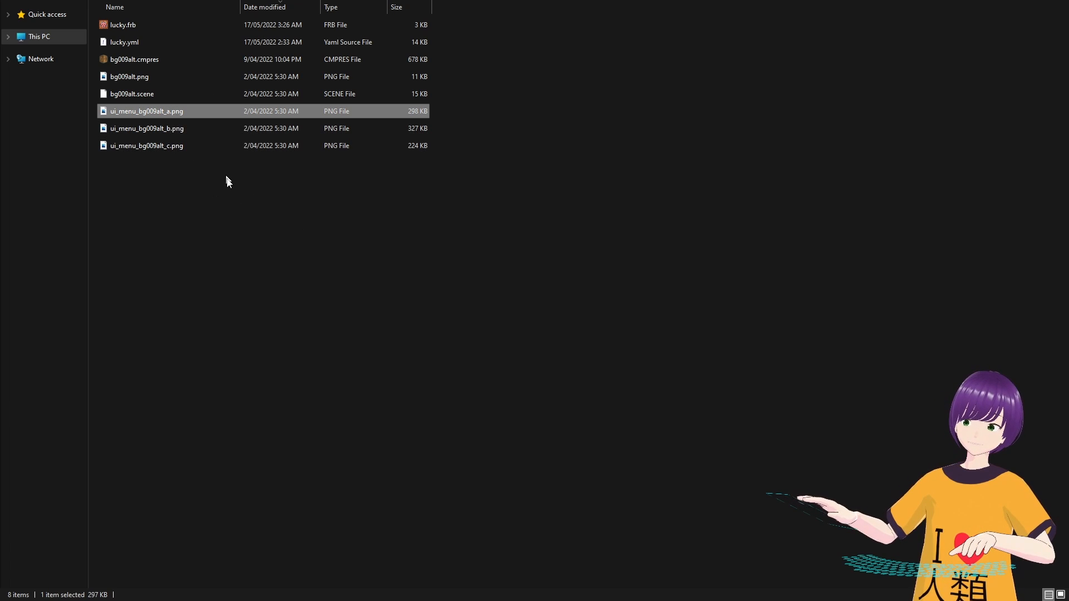
{"action": "left_click", "coordinate": [238, 237]}
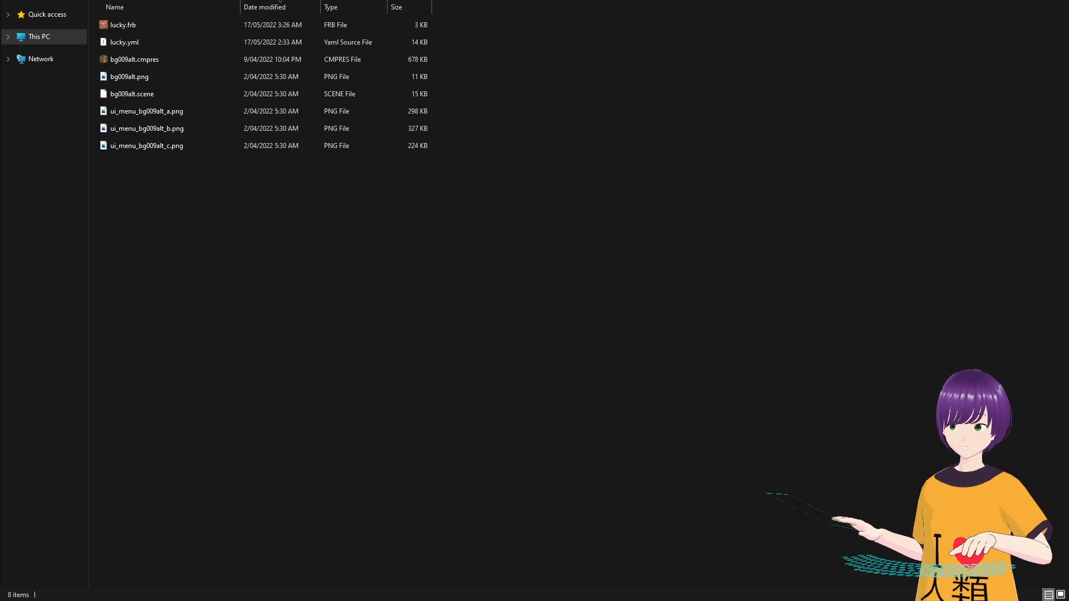
Go back to lucky.yml in Visual Studio Code and examine the mapIcon placeholder alongside the background entry.
{"action": "left_click", "coordinate": [108, 220]}
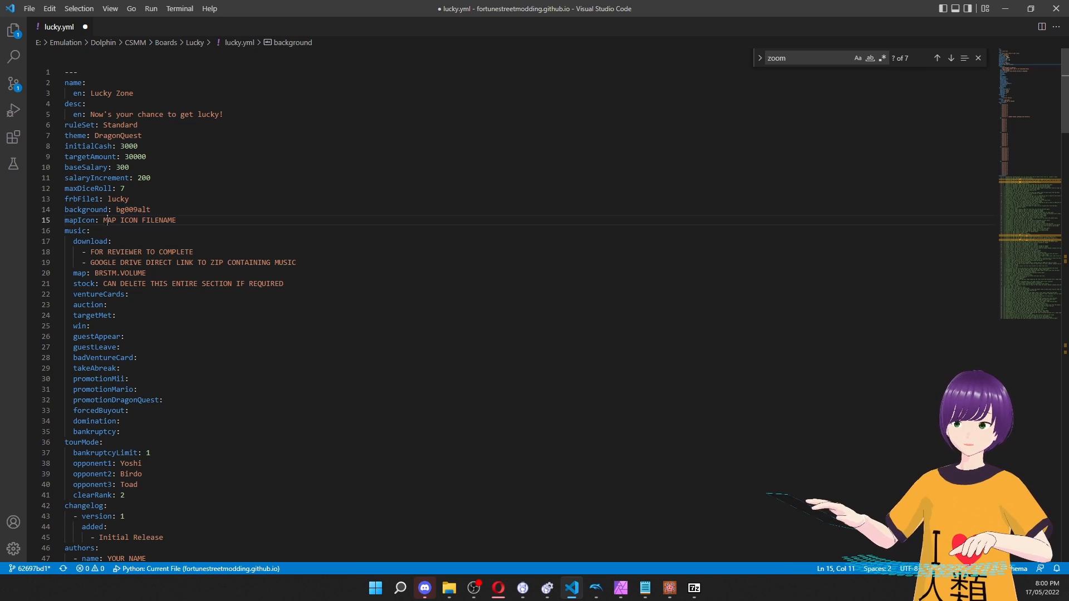
{"action": "left_click_drag", "start_coordinate": [103, 220], "coordinate": [186, 216]}
{"action": "double_click", "coordinate": [132, 209]}
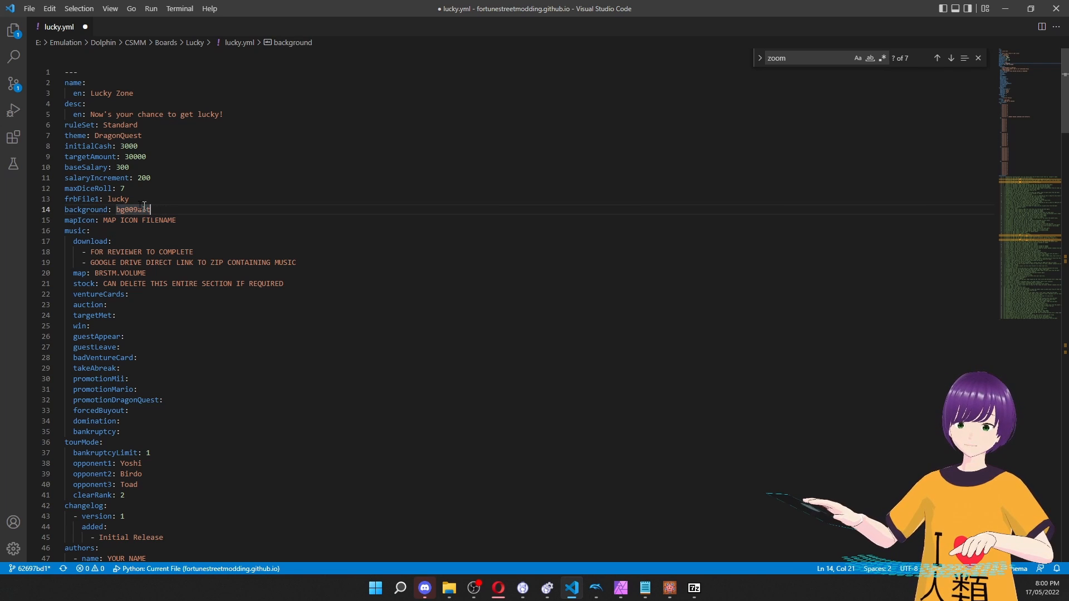
{"action": "left_click", "coordinate": [216, 200]}
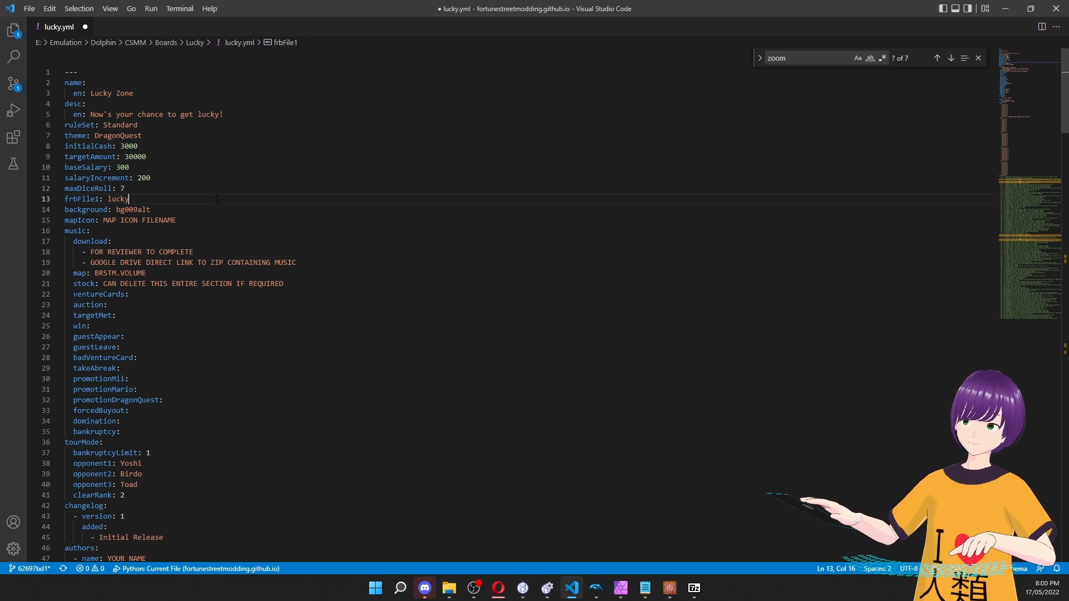
{"action": "left_click", "coordinate": [194, 205]}
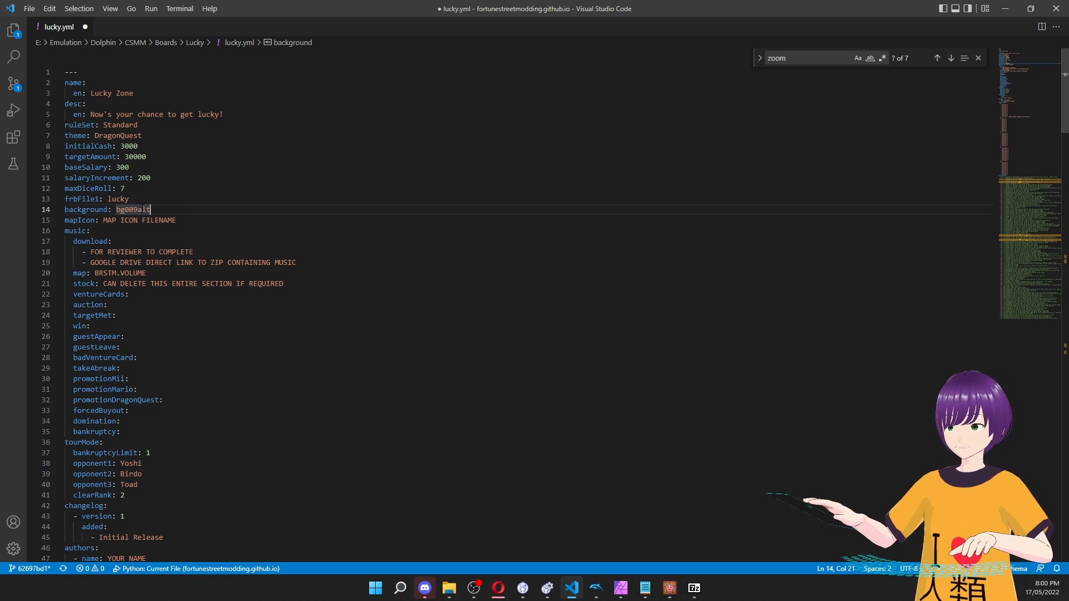
{"action": "left_click", "coordinate": [189, 218]}
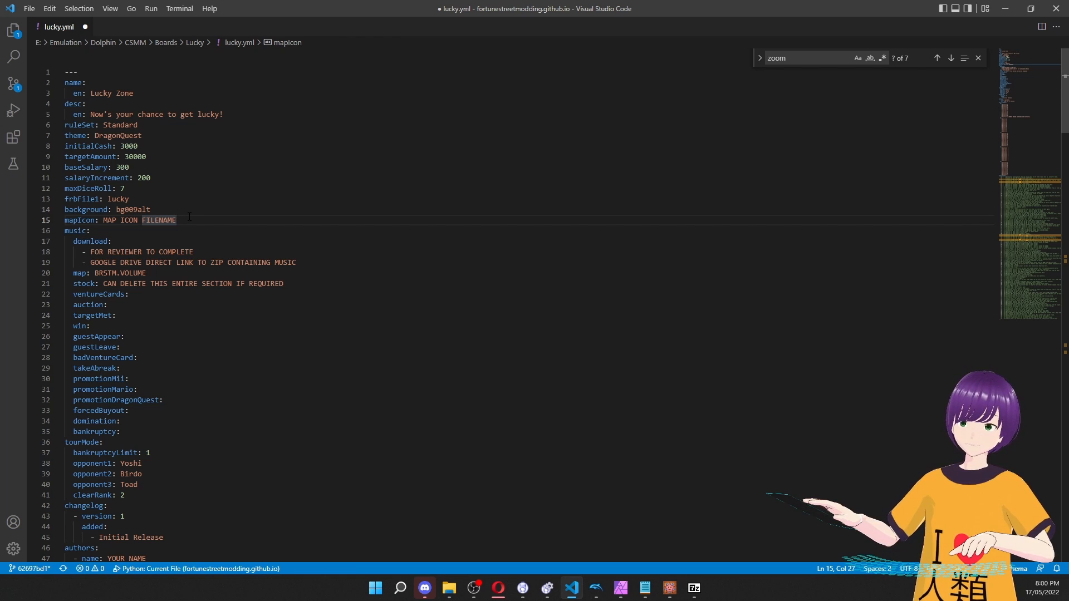
{"action": "left_click_drag", "start_coordinate": [103, 220], "coordinate": [180, 223]}
{"action": "left_click", "coordinate": [420, 202]}
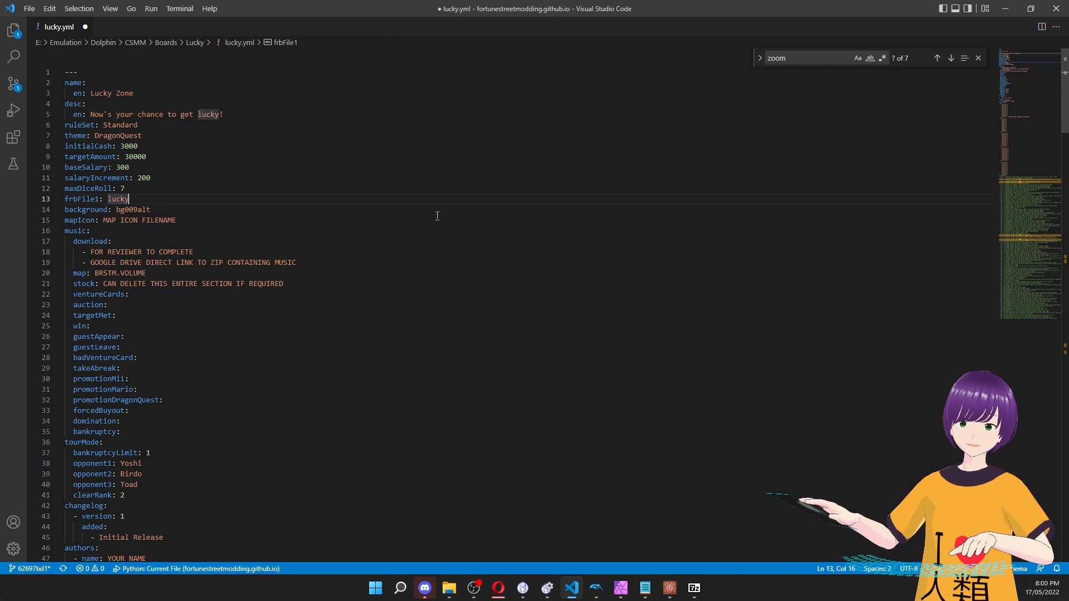
{"action": "left_click", "coordinate": [216, 222]}
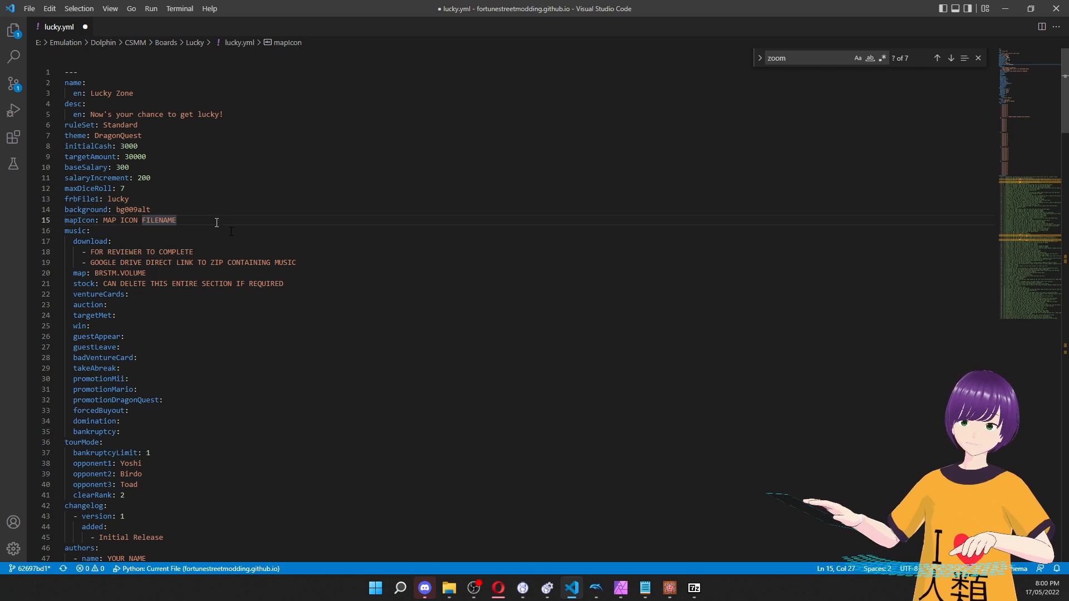
Switch to the icon template in Affinity Photo and expand its WhiteCircle layer and IconCircle group.
{"action": "left_click", "coordinate": [621, 587]}
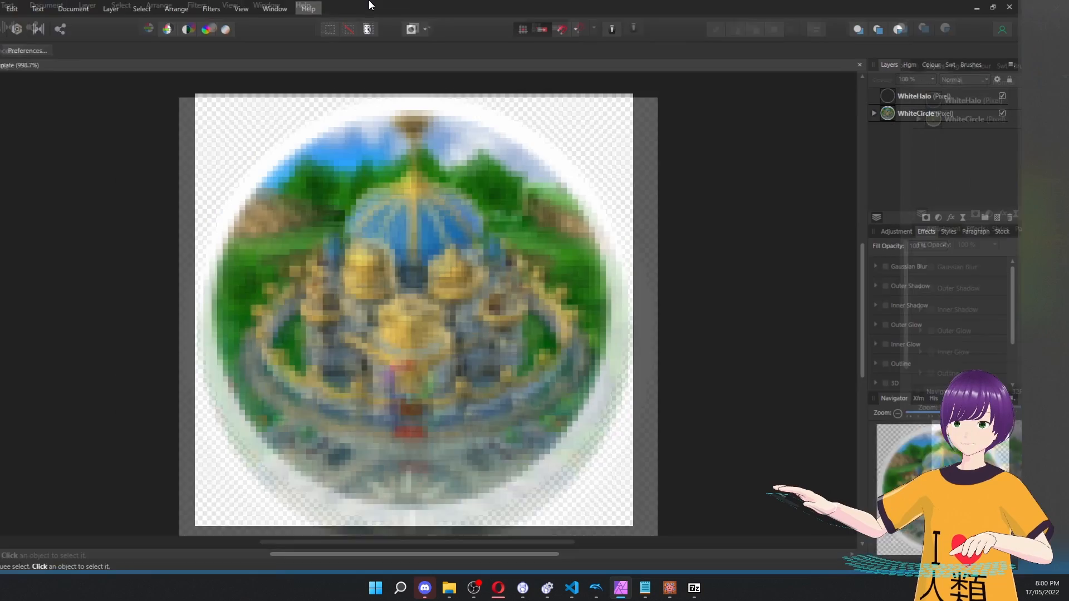
{"action": "scroll", "coordinate": [562, 219], "scroll_direction": "up", "scroll_amount": 2}
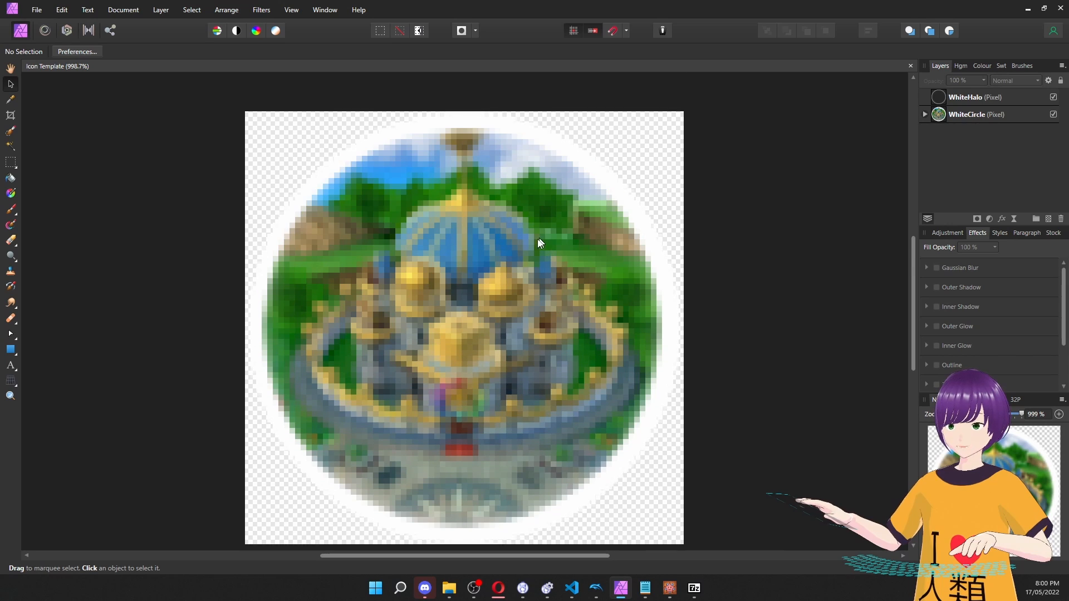
{"action": "scroll", "coordinate": [477, 277], "scroll_direction": "down", "scroll_amount": 1}
{"action": "scroll", "coordinate": [477, 277], "scroll_direction": "up", "scroll_amount": 2}
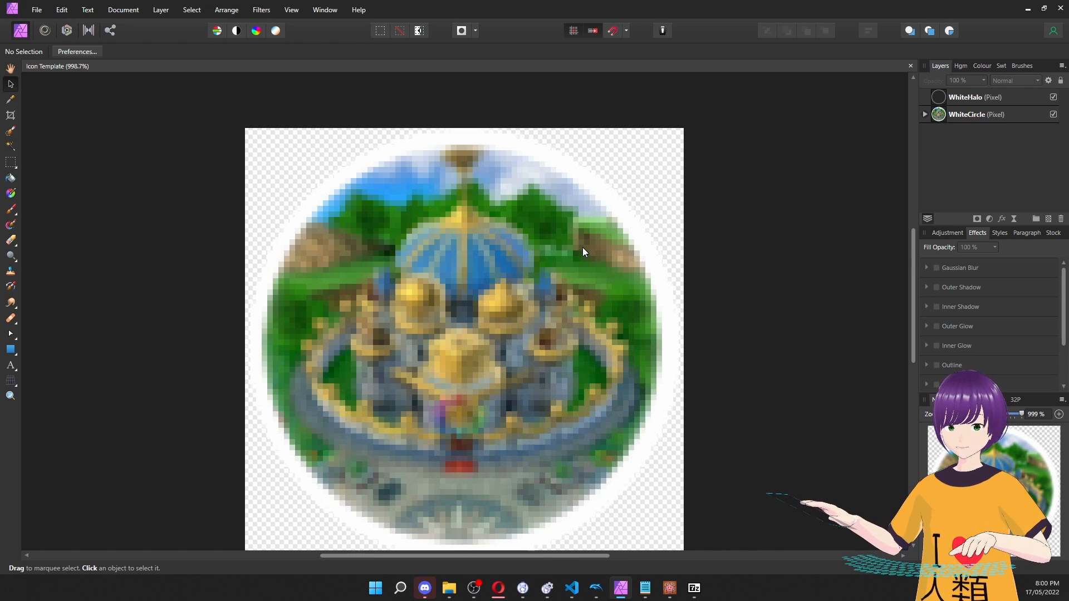
{"action": "scroll", "coordinate": [744, 239], "scroll_direction": "down", "scroll_amount": 1}
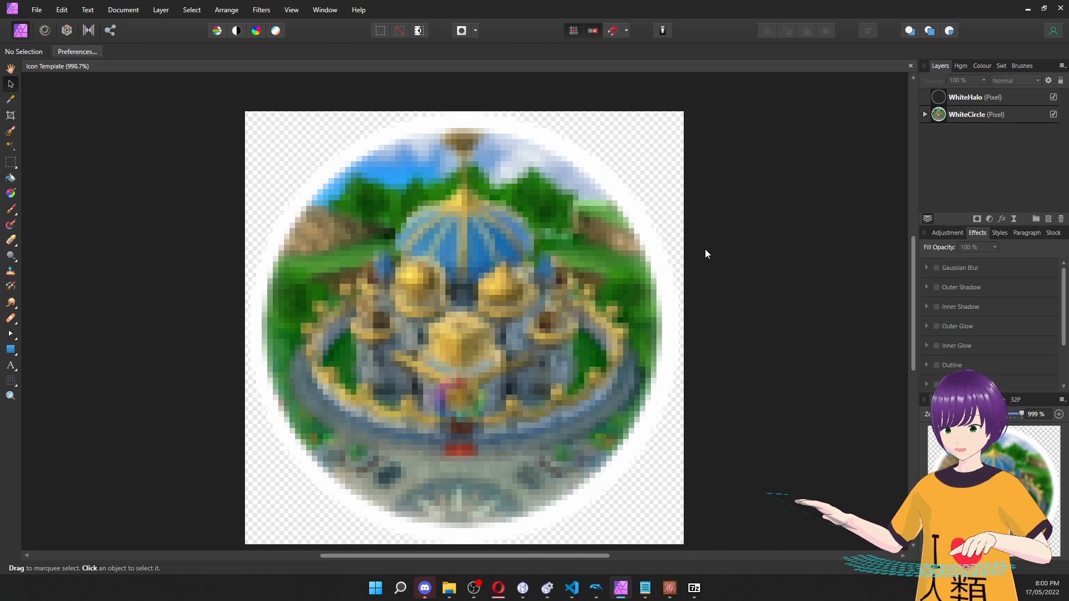
{"action": "left_click", "coordinate": [925, 114]}
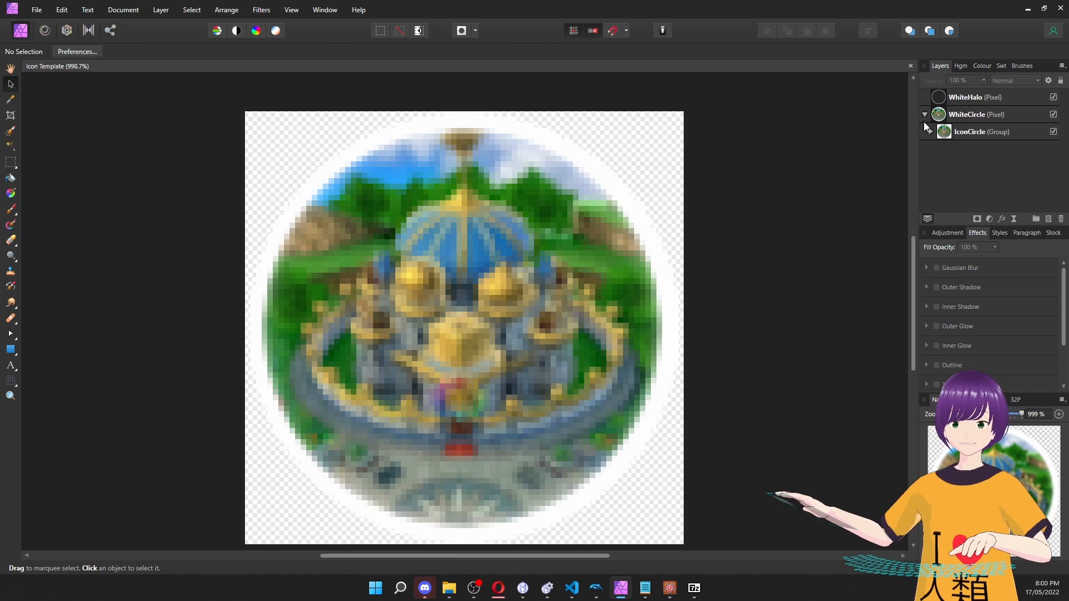
{"action": "left_click", "coordinate": [931, 131]}
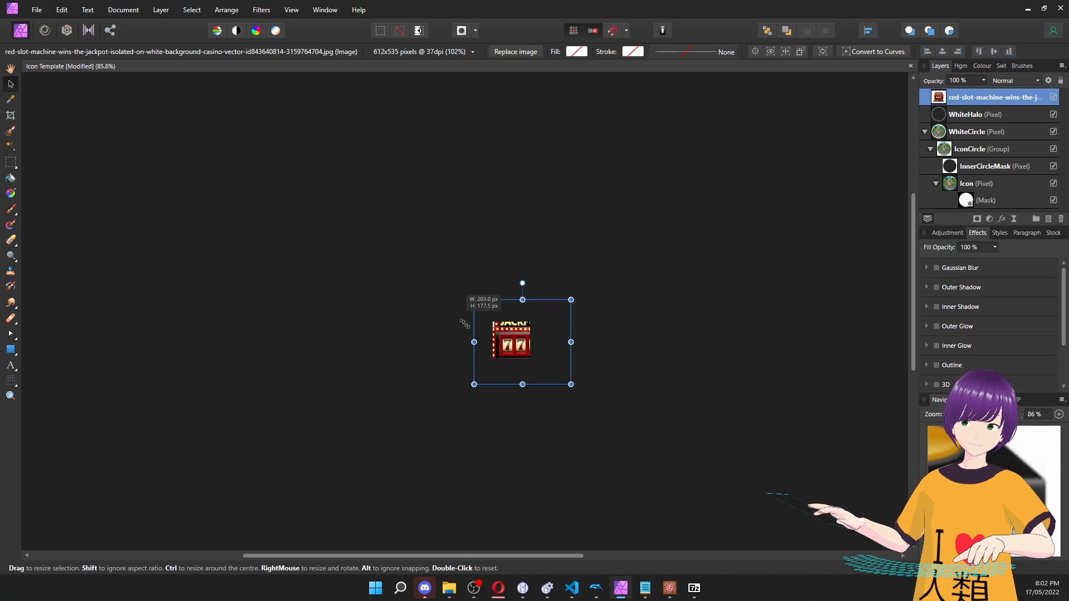
Shrink the slot machine image over the icon canvas and nest its layer inside the Icon layer.
{"action": "scroll", "coordinate": [509, 337], "scroll_direction": "up", "scroll_amount": 5}
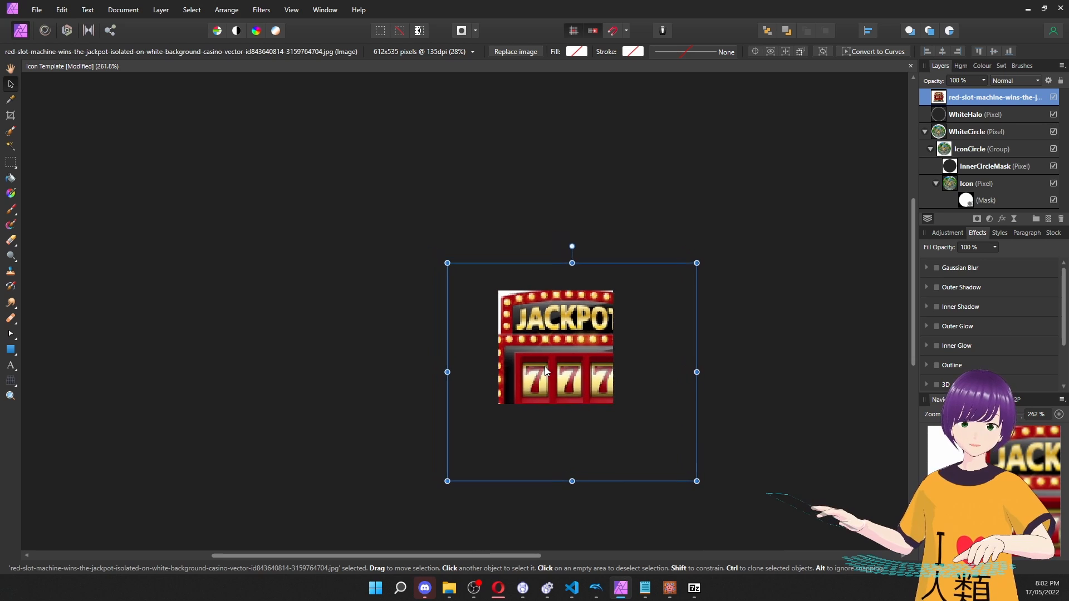
{"action": "left_click_drag", "start_coordinate": [697, 483], "coordinate": [659, 449]}
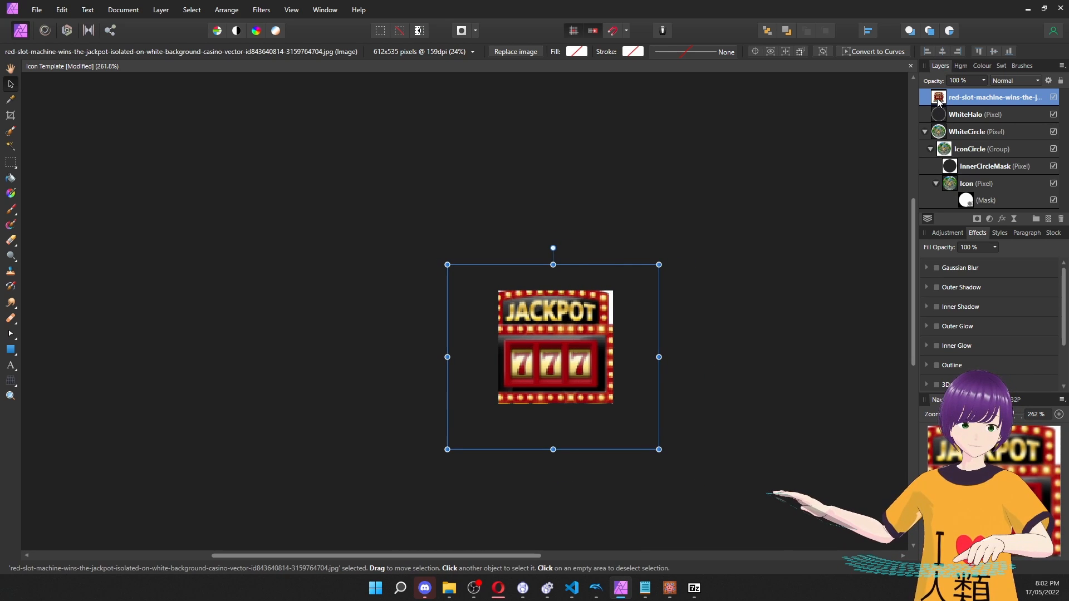
{"action": "left_click_drag", "start_coordinate": [939, 101], "coordinate": [954, 190]}
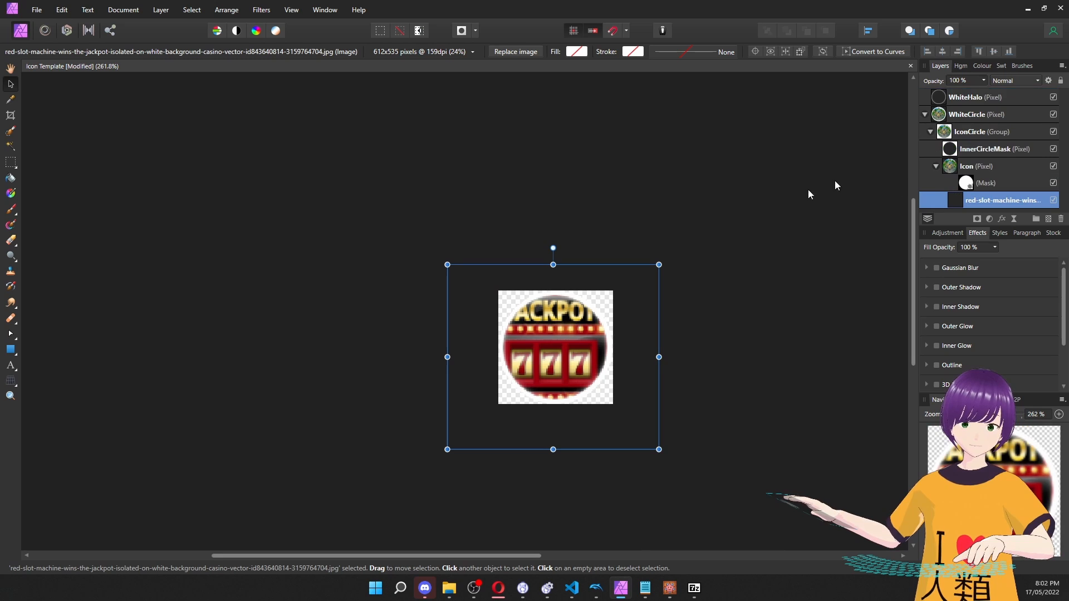
Scale the nested slot machine image down further and centre it so the JACKPOT sign and three sevens fit within the circle.
{"action": "scroll", "coordinate": [645, 402], "scroll_direction": "up", "scroll_amount": 3}
{"action": "scroll", "coordinate": [645, 402], "scroll_direction": "down", "scroll_amount": 3}
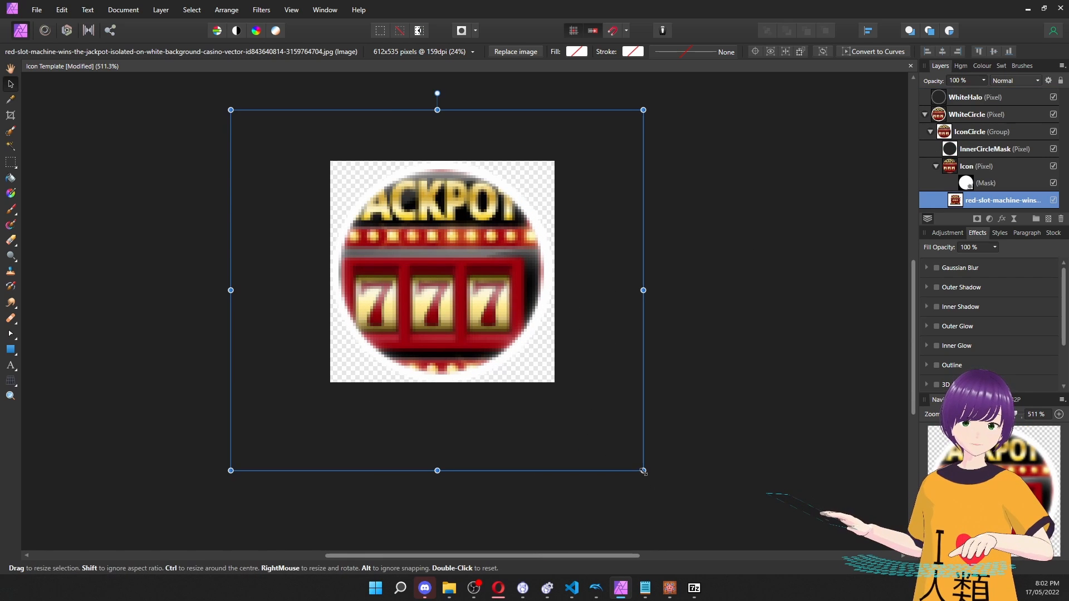
{"action": "left_click_drag", "start_coordinate": [644, 471], "coordinate": [550, 390]}
{"action": "left_click_drag", "start_coordinate": [468, 324], "coordinate": [517, 357]}
{"action": "left_click", "coordinate": [697, 343]}
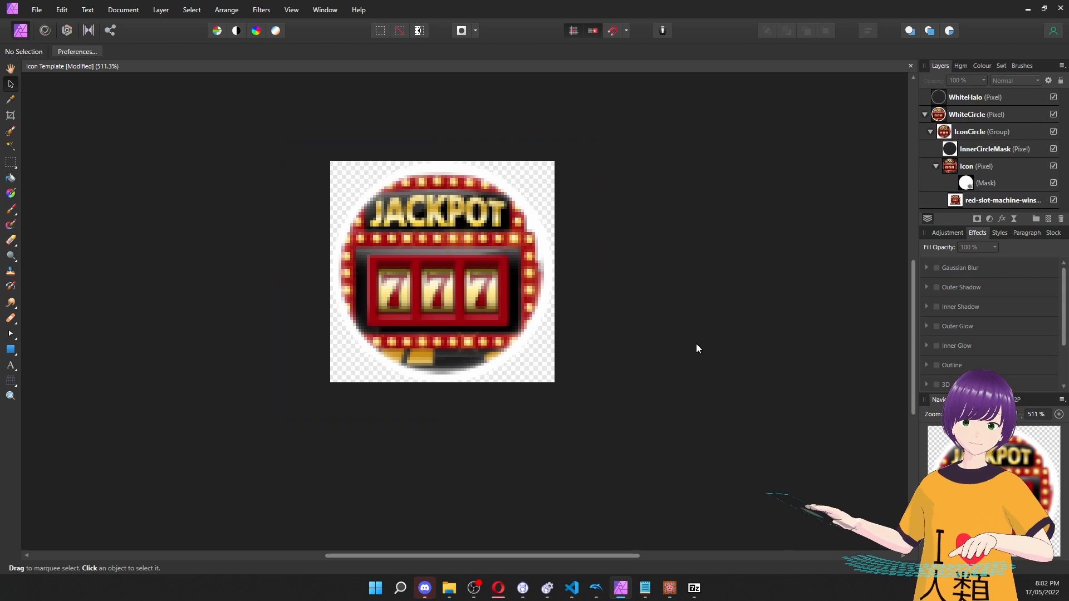
Export the finished icon as lucky.png, close its preview and check the file in the Lucky board folder.
{"action": "key", "text": "ctrl+alt+shift+s"}
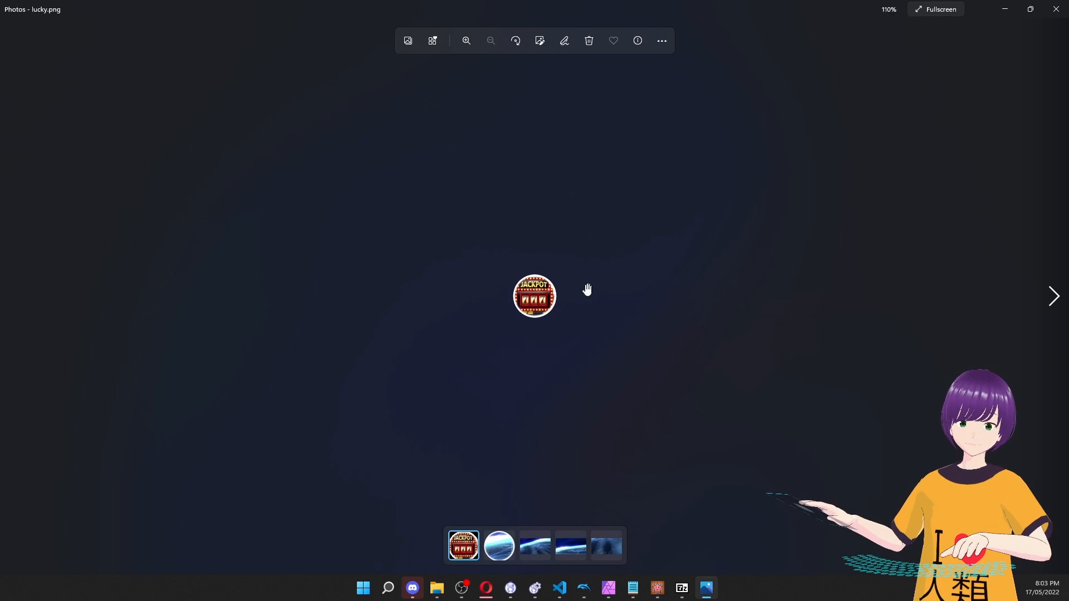
{"action": "left_click", "coordinate": [1056, 9]}
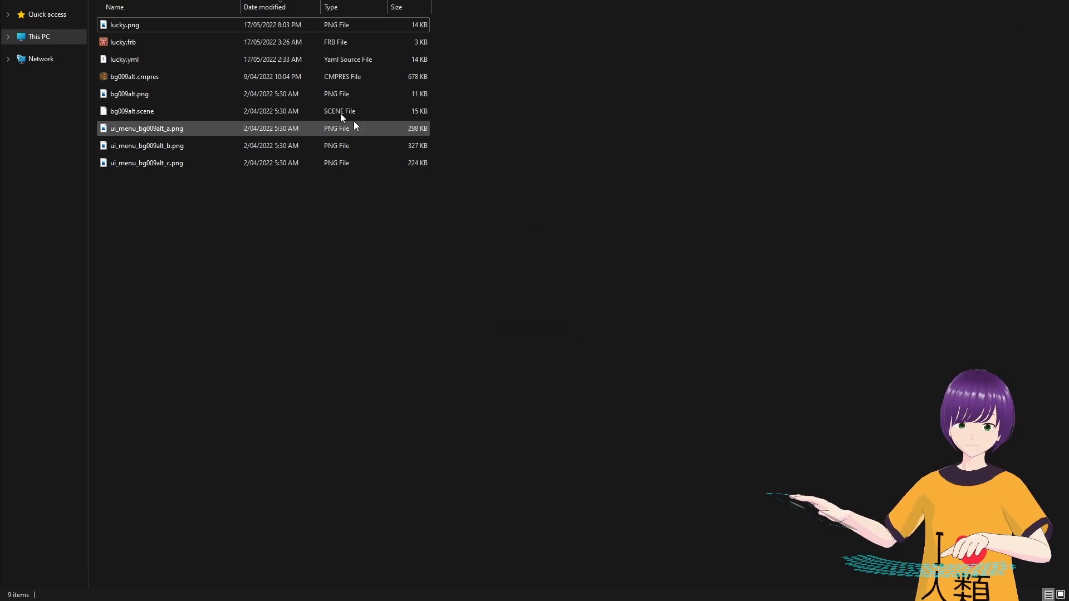
{"action": "left_click", "coordinate": [127, 29]}
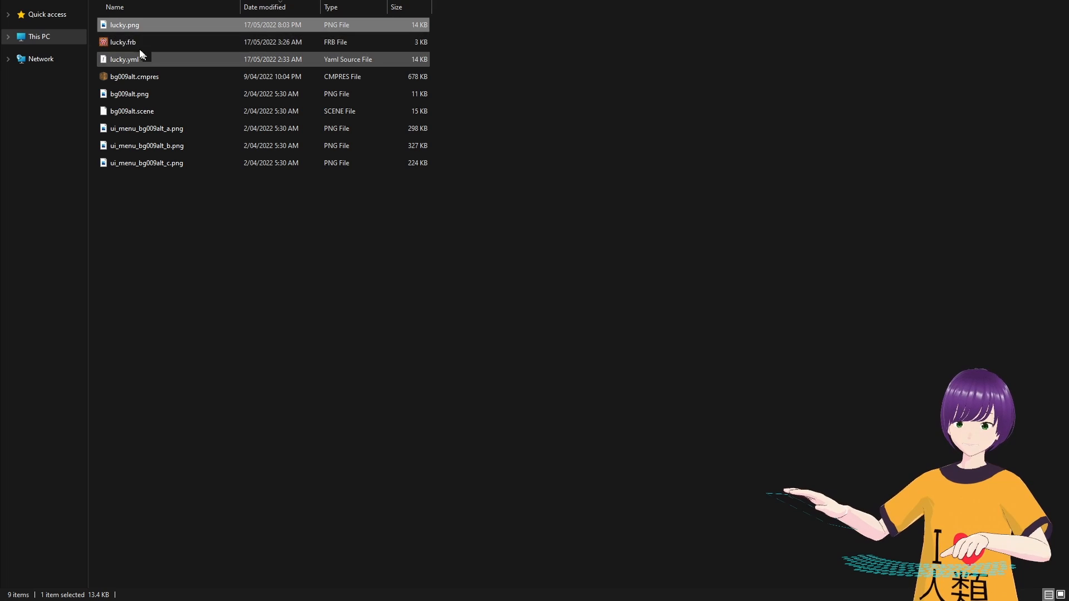
{"action": "left_click", "coordinate": [283, 236]}
Return to lucky.yml in Visual Studio Code and replace the mapIcon placeholder with lucky.
{"action": "key", "text": "alt+Tab"}
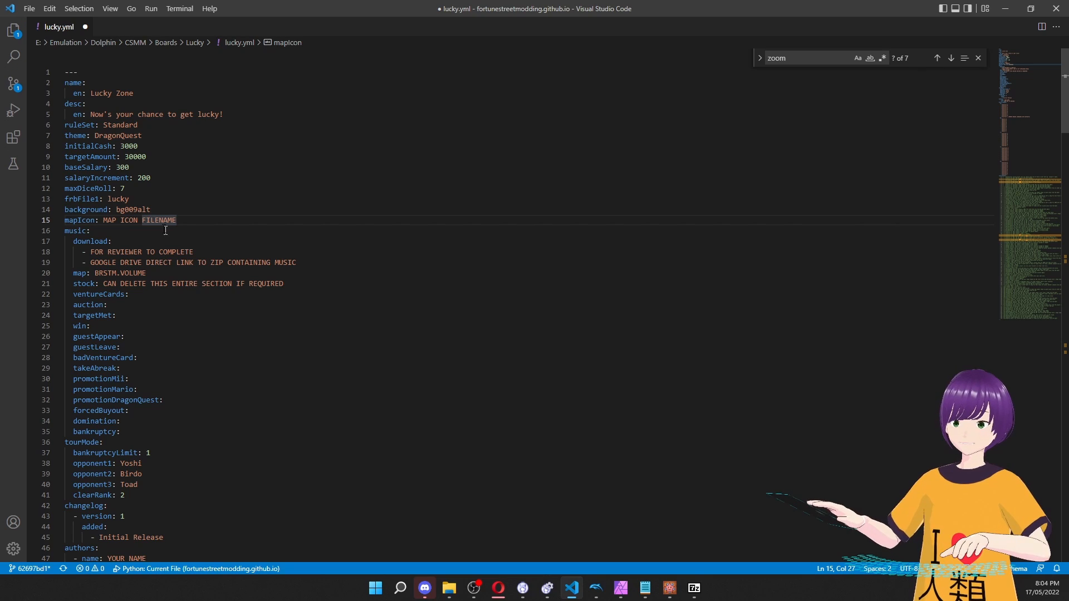
{"action": "left_click_drag", "start_coordinate": [103, 220], "coordinate": [177, 220]}
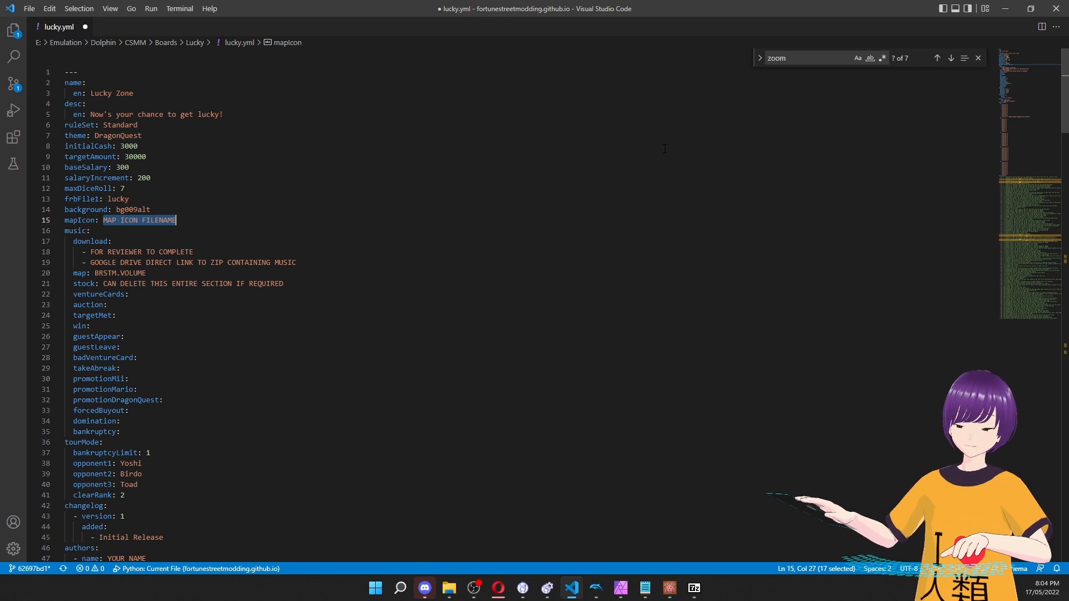
{"action": "type", "text": "lucky"}
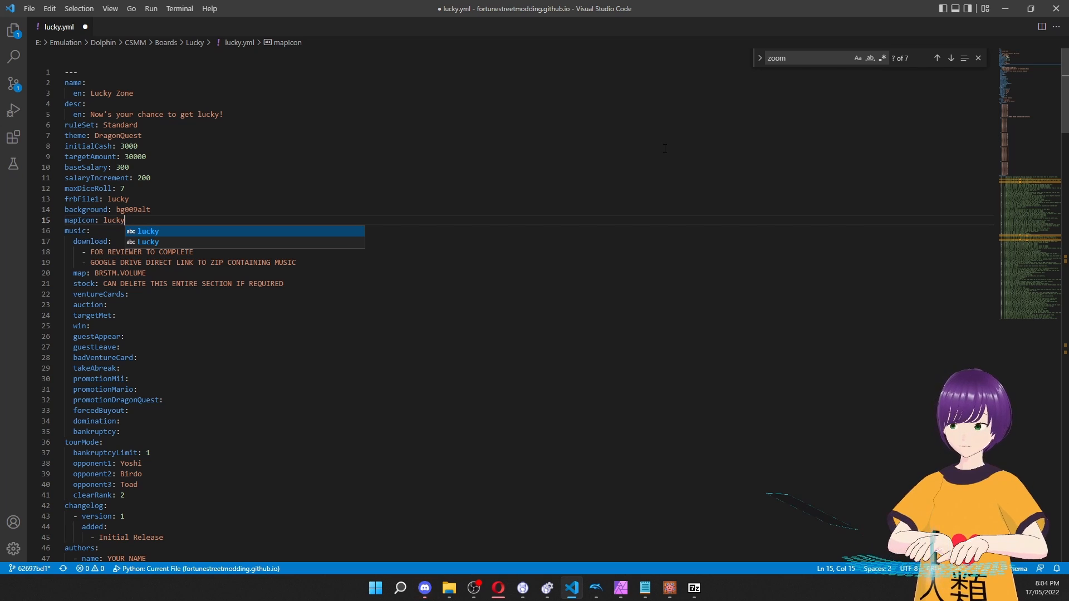
{"action": "key", "text": "Escape"}
{"action": "left_click", "coordinate": [99, 252]}
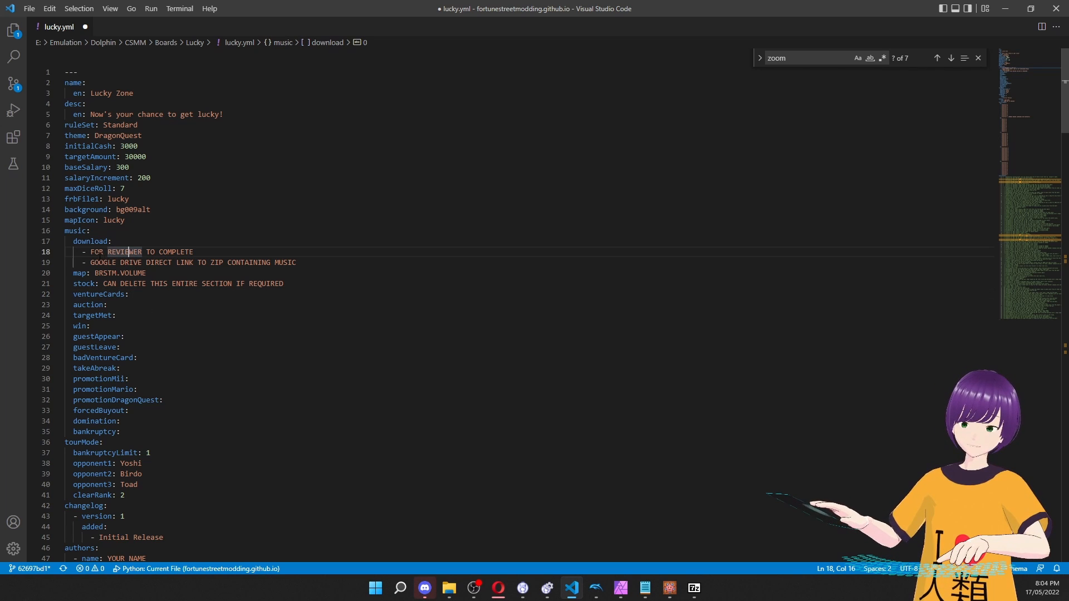
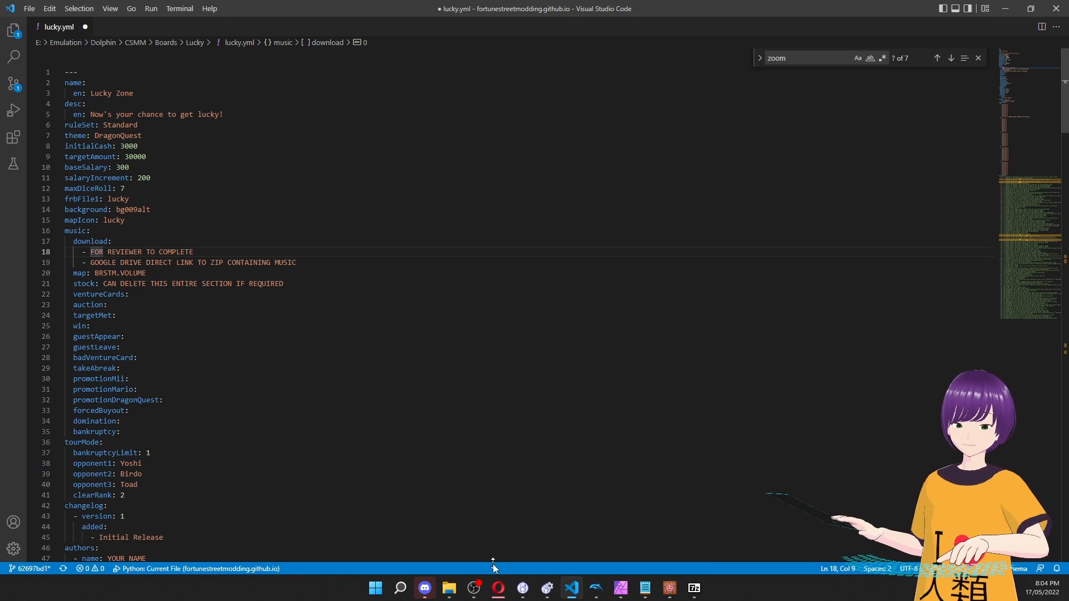
Switch to the Opera browser and open the Smash Custom Music Archive at smashcustommusic.net in a new tab.
{"action": "left_click", "coordinate": [498, 588]}
{"action": "type", "text": "smash"}
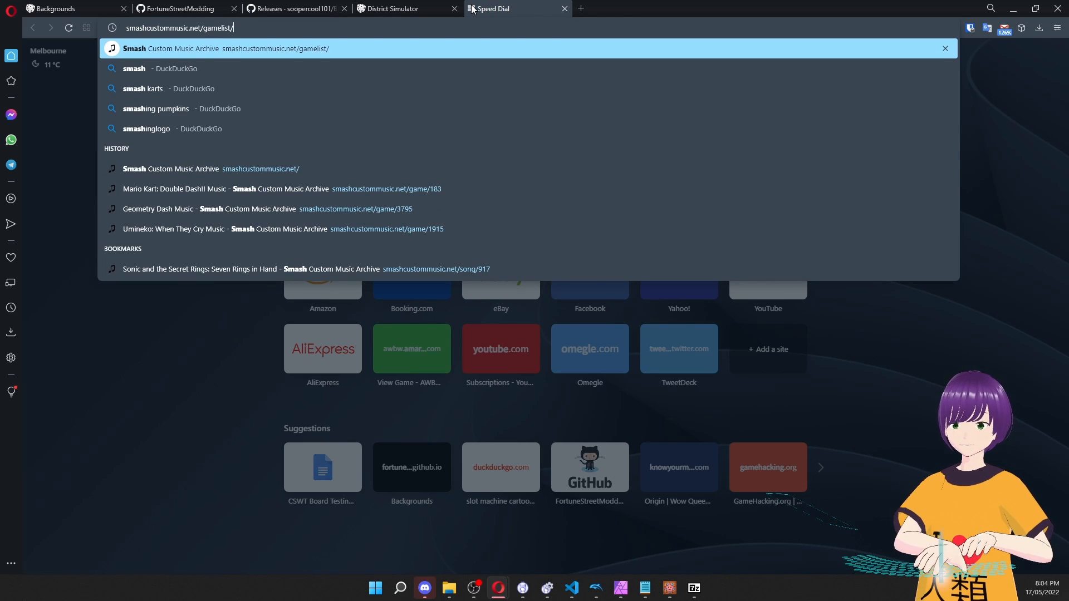
{"action": "key", "text": "BackSpace"}
{"action": "key", "text": "Return"}
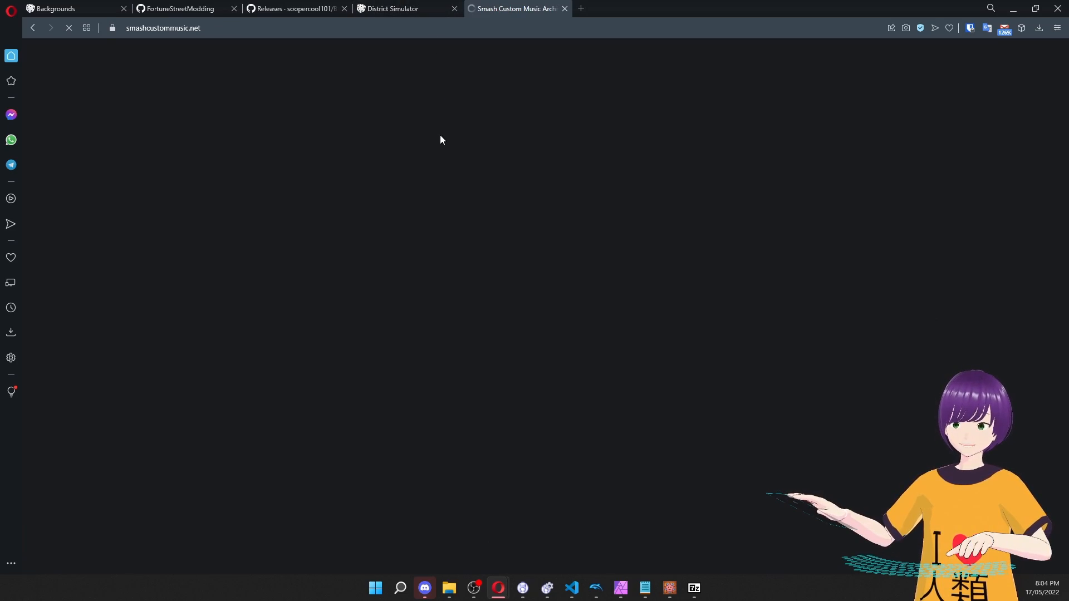
Browse the archive's game list, open the Muramasa Rebirth song Gonbe 2nd Act A and preview its BRSTM.
{"action": "scroll", "coordinate": [339, 223], "scroll_direction": "down", "scroll_amount": 5}
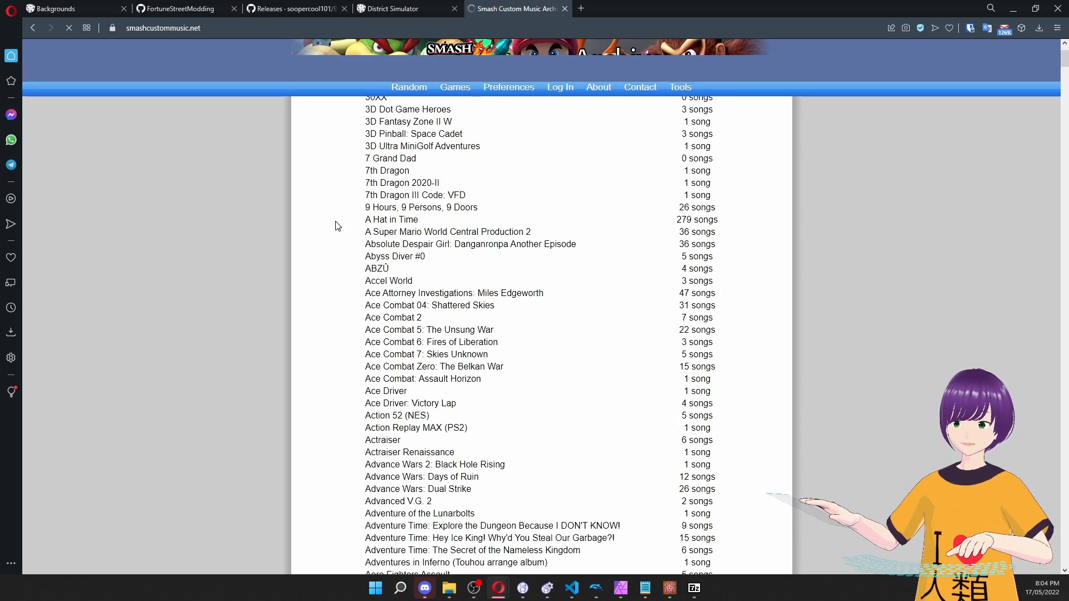
{"action": "scroll", "coordinate": [337, 226], "scroll_direction": "down", "scroll_amount": 2}
{"action": "scroll", "coordinate": [337, 225], "scroll_direction": "up", "scroll_amount": 4}
{"action": "scroll", "coordinate": [331, 214], "scroll_direction": "down", "scroll_amount": 20}
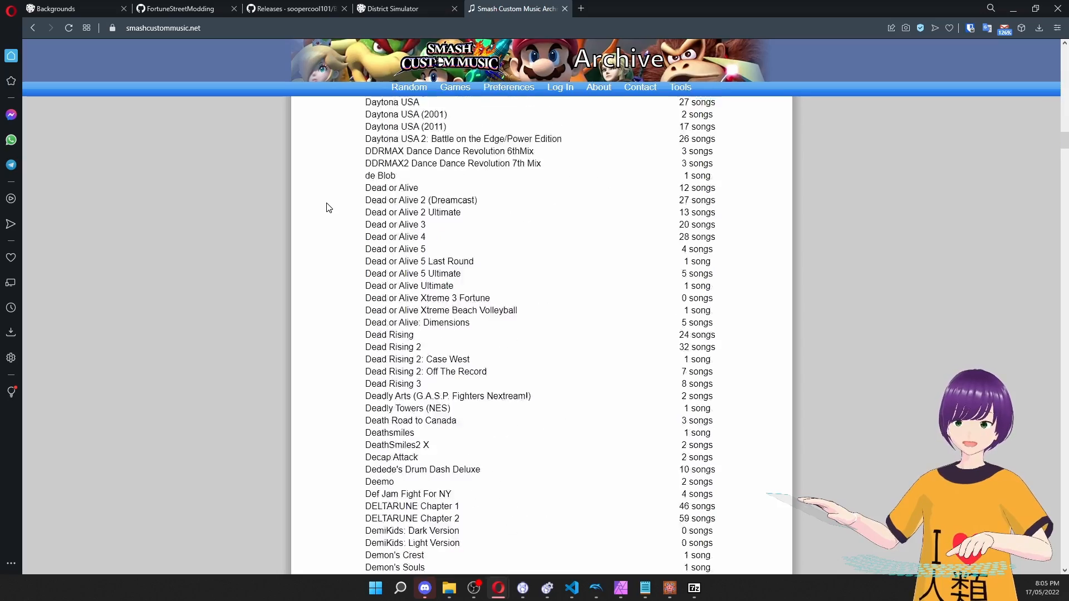
{"action": "scroll", "coordinate": [328, 207], "scroll_direction": "down", "scroll_amount": 20}
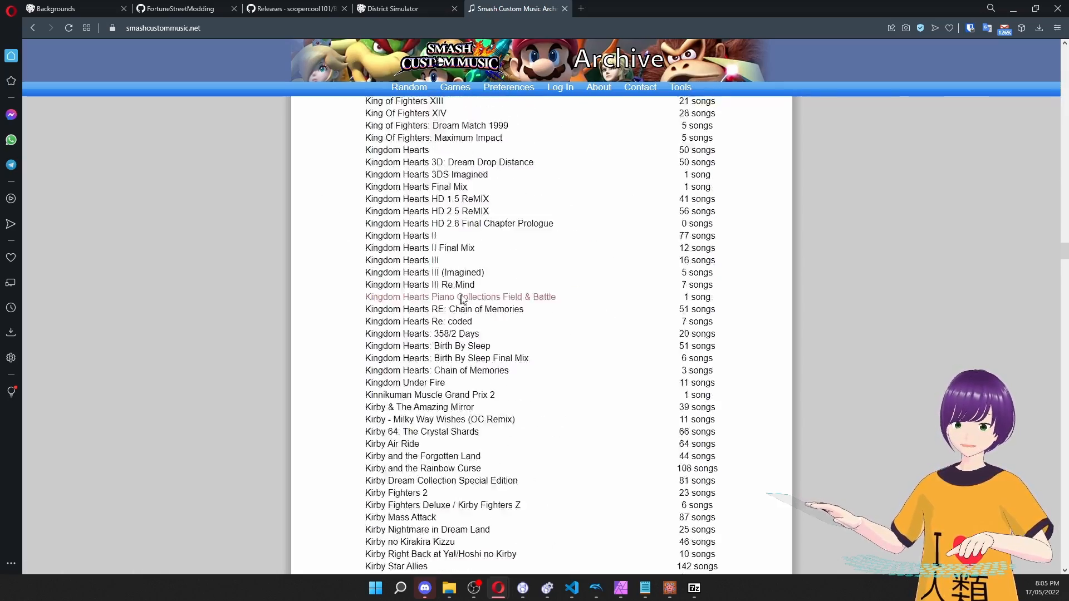
{"action": "scroll", "coordinate": [461, 300], "scroll_direction": "down", "scroll_amount": 20}
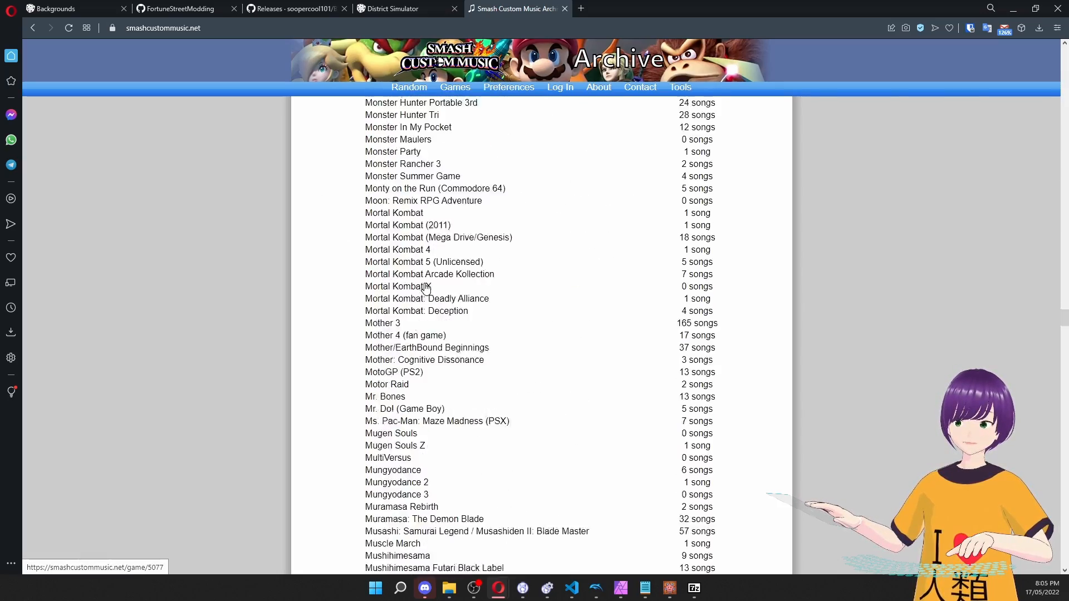
{"action": "scroll", "coordinate": [426, 287], "scroll_direction": "down", "scroll_amount": 4}
{"action": "left_click", "coordinate": [404, 283]}
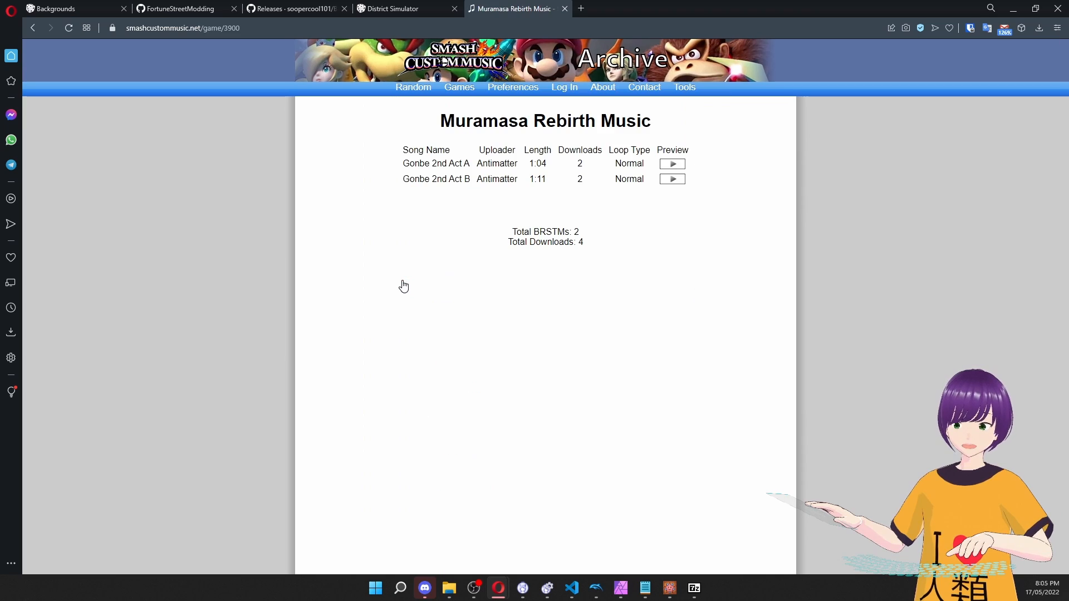
{"action": "left_click", "coordinate": [426, 164]}
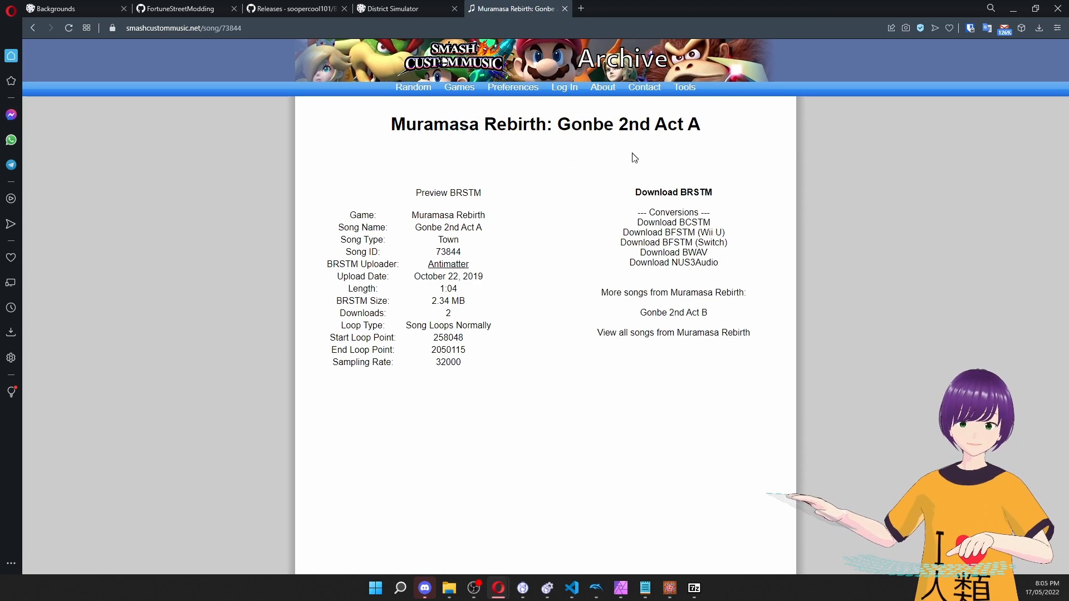
{"action": "left_click", "coordinate": [454, 196]}
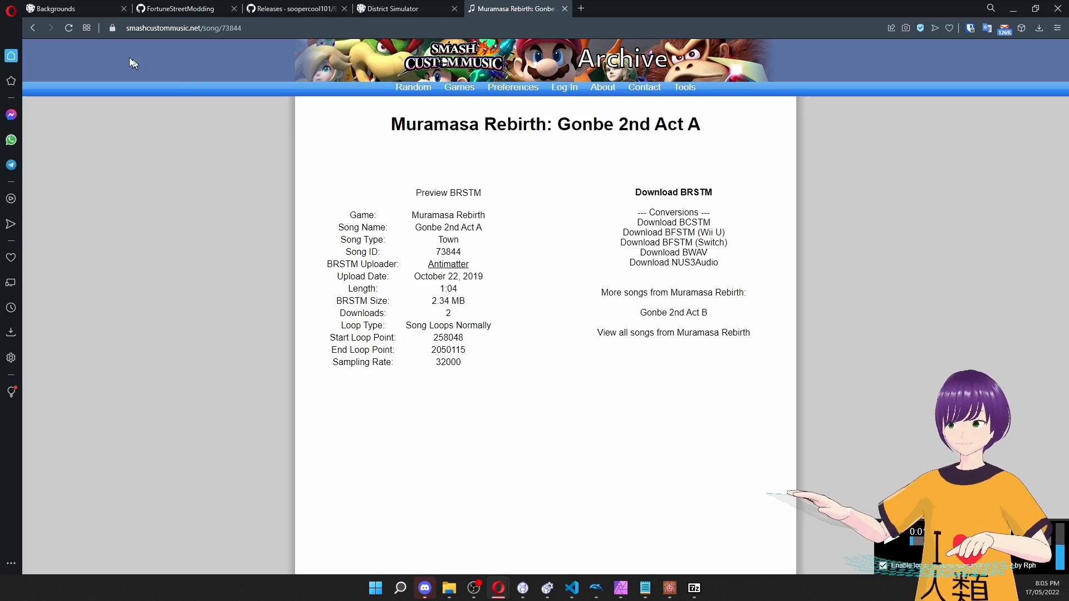
Go back from the song page to the archive's full game list and look through the earlier entries.
{"action": "left_click", "coordinate": [33, 27]}
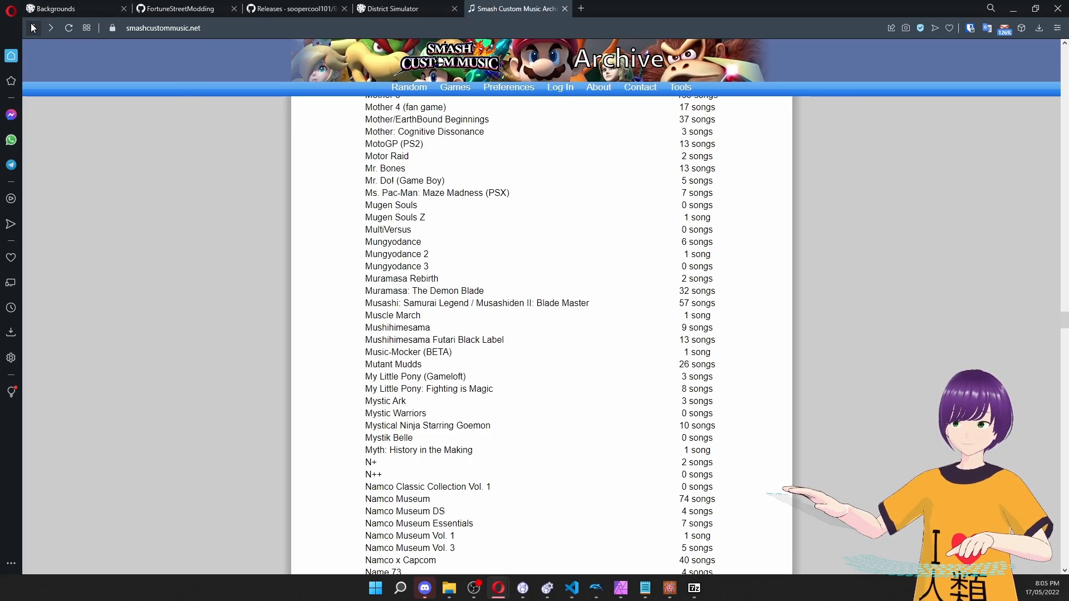
{"action": "scroll", "coordinate": [943, 441], "scroll_direction": "up", "scroll_amount": 20}
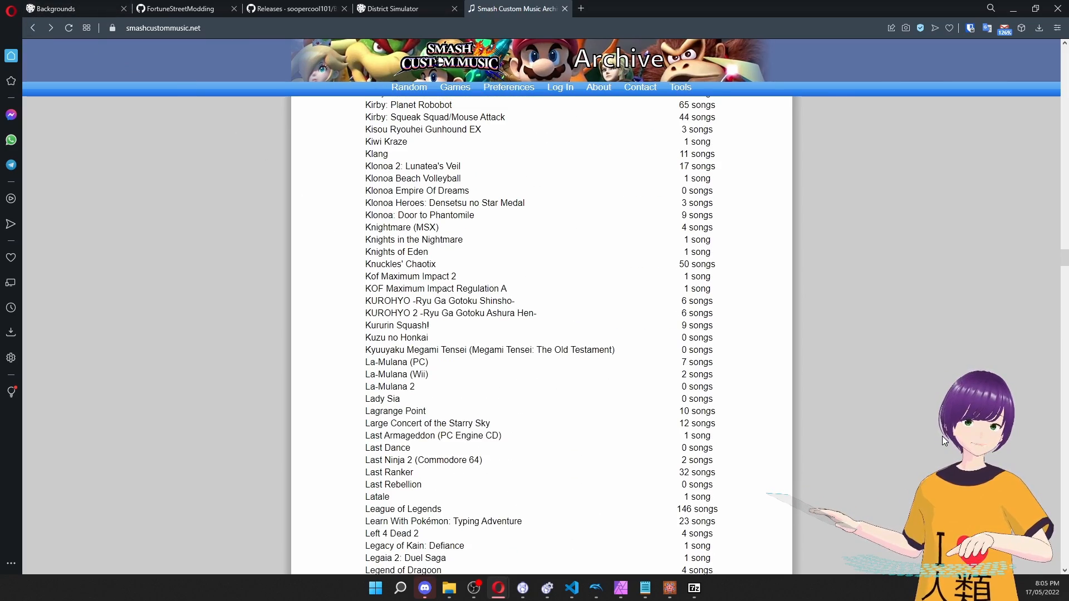
{"action": "scroll", "coordinate": [912, 381], "scroll_direction": "up", "scroll_amount": 15}
{"action": "scroll", "coordinate": [912, 382], "scroll_direction": "up", "scroll_amount": 20}
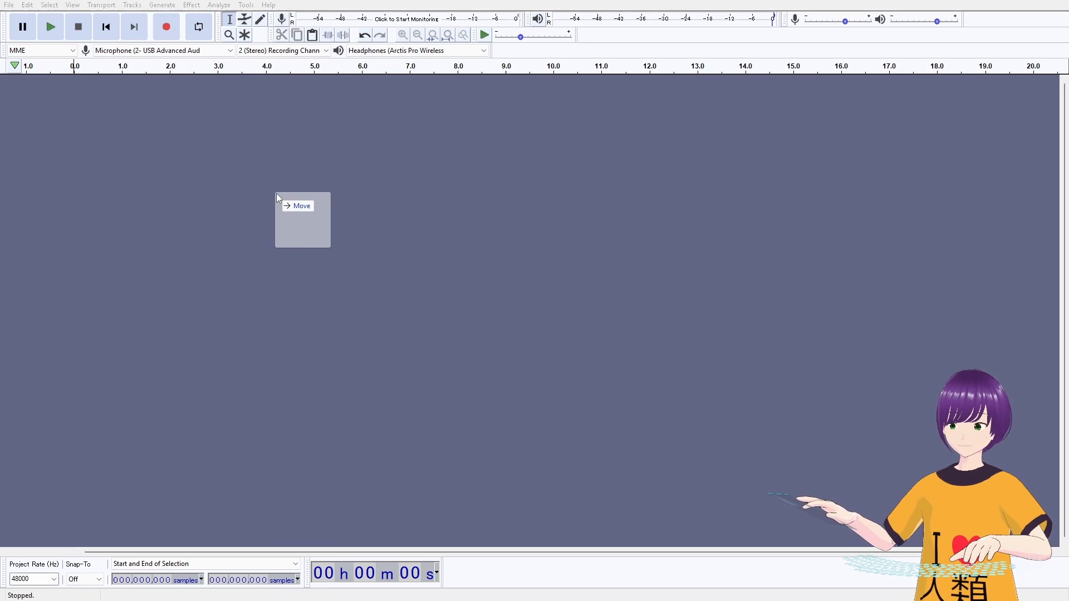
Import the Goldenrod Game Corner Beta Mix HeartGold SoulSilver MP3 into Audacity and preview it from about 52 seconds.
{"action": "left_click_drag", "start_coordinate": [277, 193], "coordinate": [406, 165]}
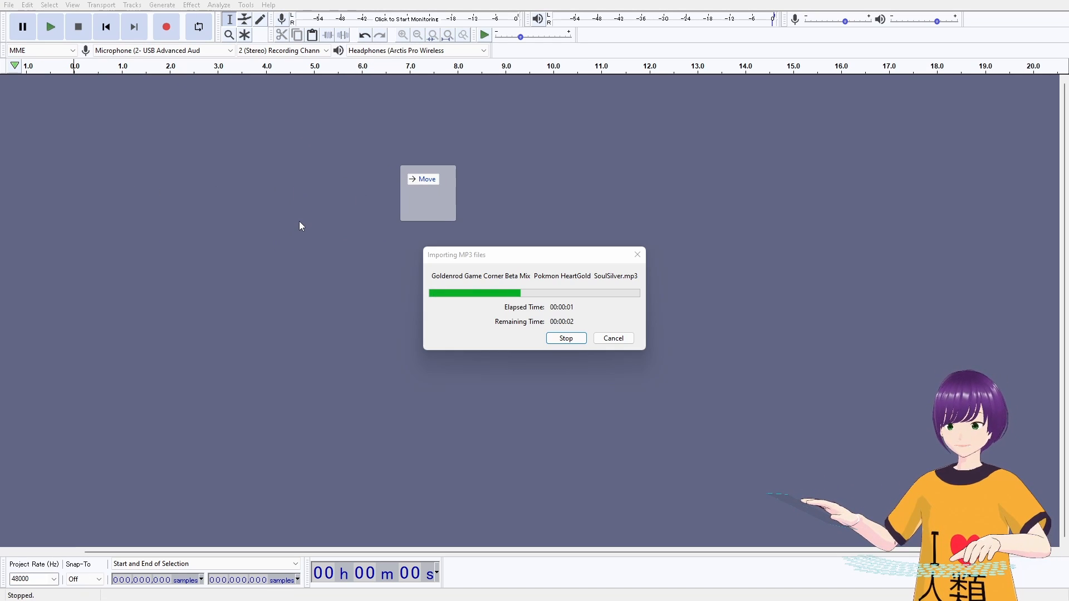
{"action": "left_click", "coordinate": [295, 125]}
{"action": "key", "text": "space"}
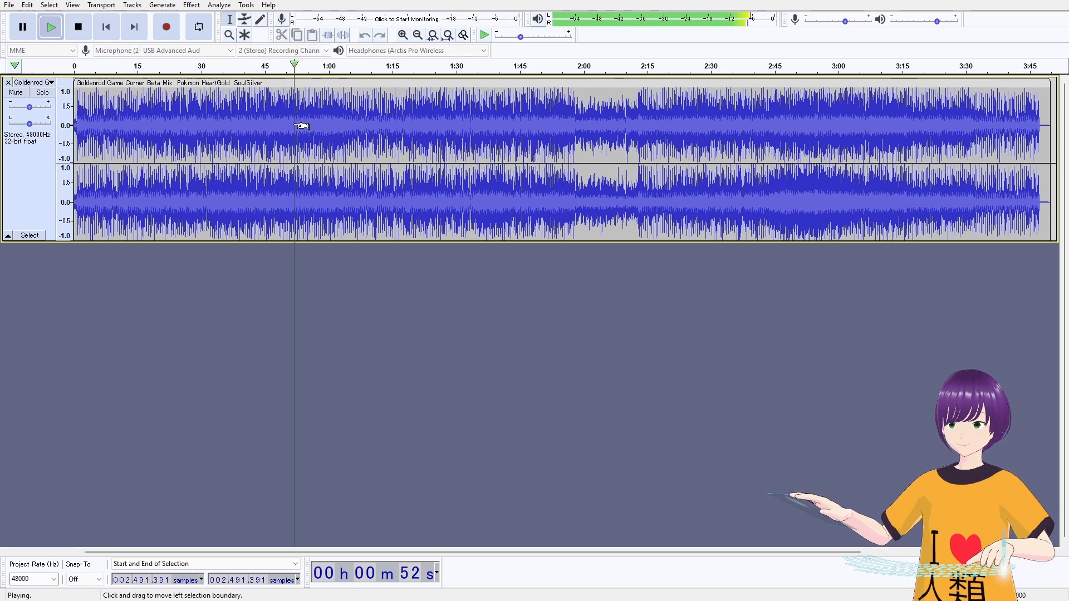
{"action": "key", "text": "space"}
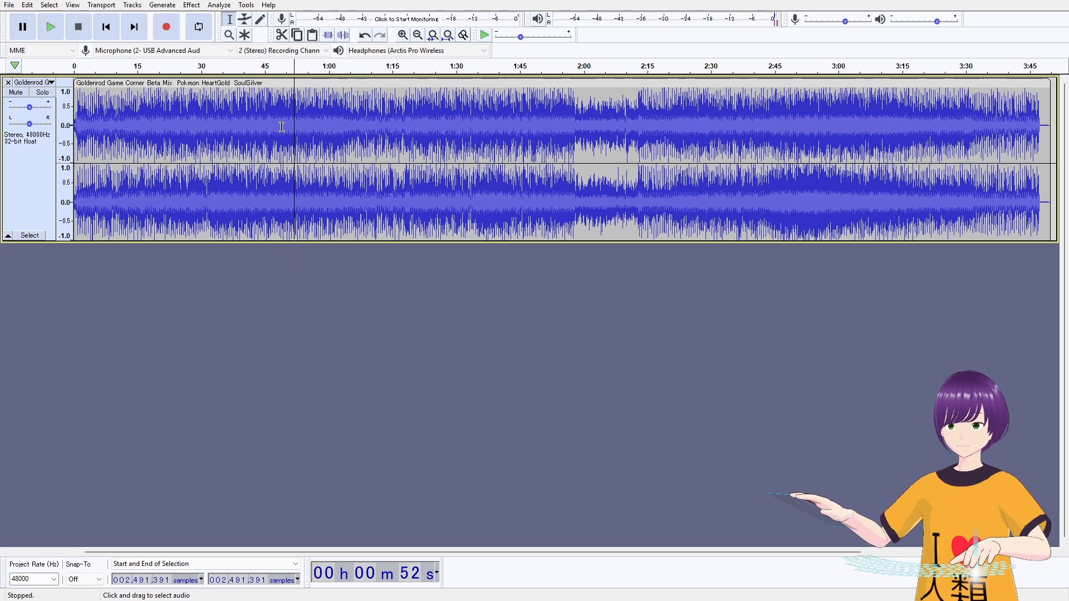
Examine the end of the track and play it from about 3:46.2 and again from about 3:44.6.
{"action": "left_click", "coordinate": [816, 114]}
{"action": "left_click", "coordinate": [916, 117]}
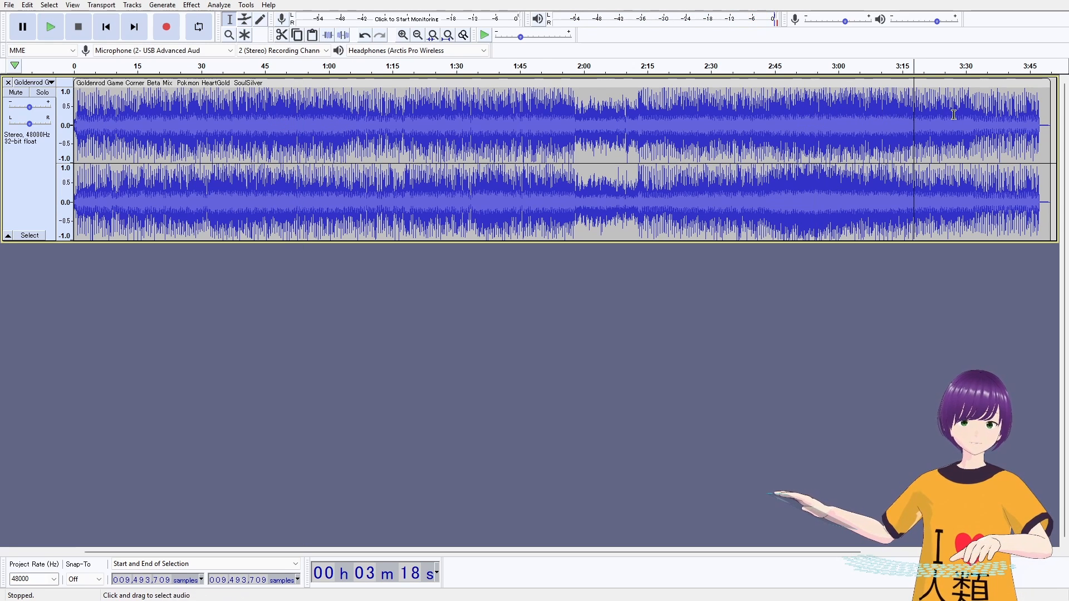
{"action": "key", "text": "ctrl+3"}
{"action": "left_click", "coordinate": [557, 120]}
{"action": "scroll", "coordinate": [565, 120], "scroll_direction": "up", "scroll_amount": 4}
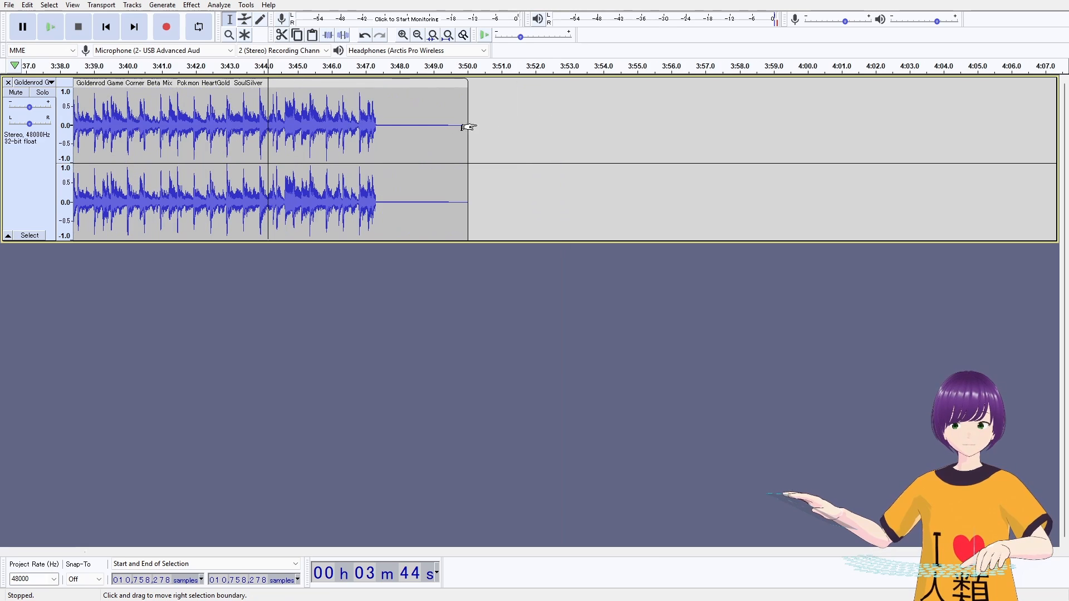
{"action": "left_click", "coordinate": [326, 129]}
{"action": "scroll", "coordinate": [346, 127], "scroll_direction": "up", "scroll_amount": 1}
{"action": "scroll", "coordinate": [339, 125], "scroll_direction": "up", "scroll_amount": 1}
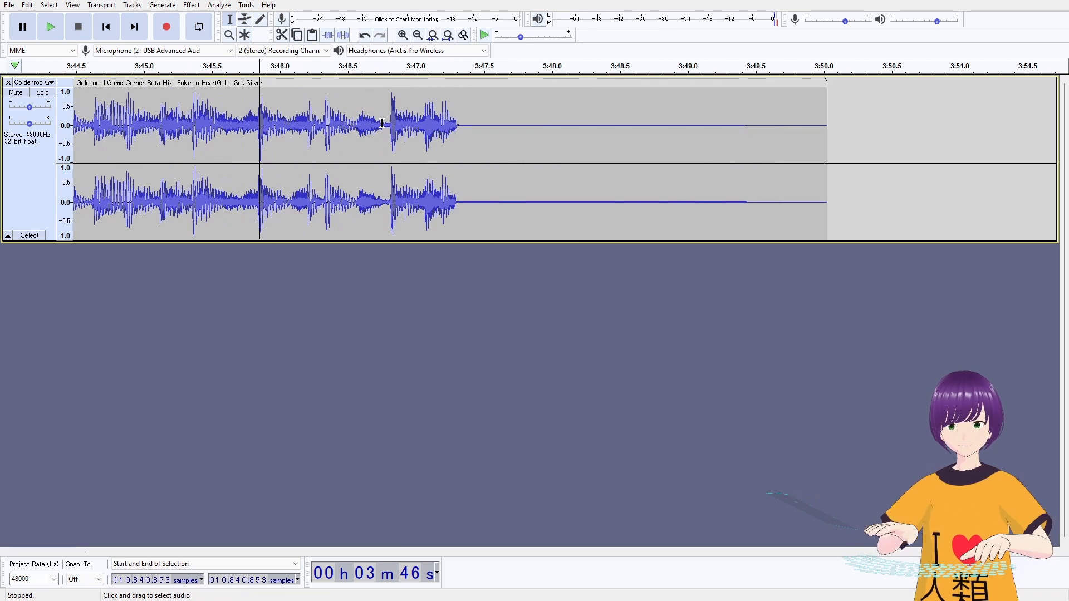
{"action": "left_click", "coordinate": [314, 121]}
{"action": "key", "text": "space"}
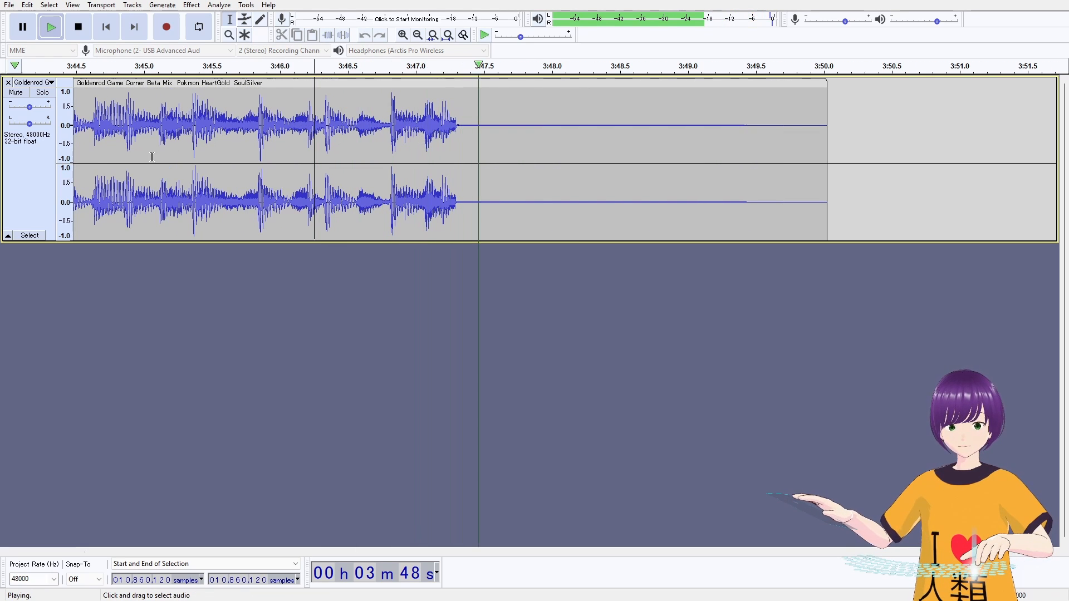
{"action": "key", "text": "space"}
{"action": "left_click", "coordinate": [93, 128]}
{"action": "key", "text": "space"}
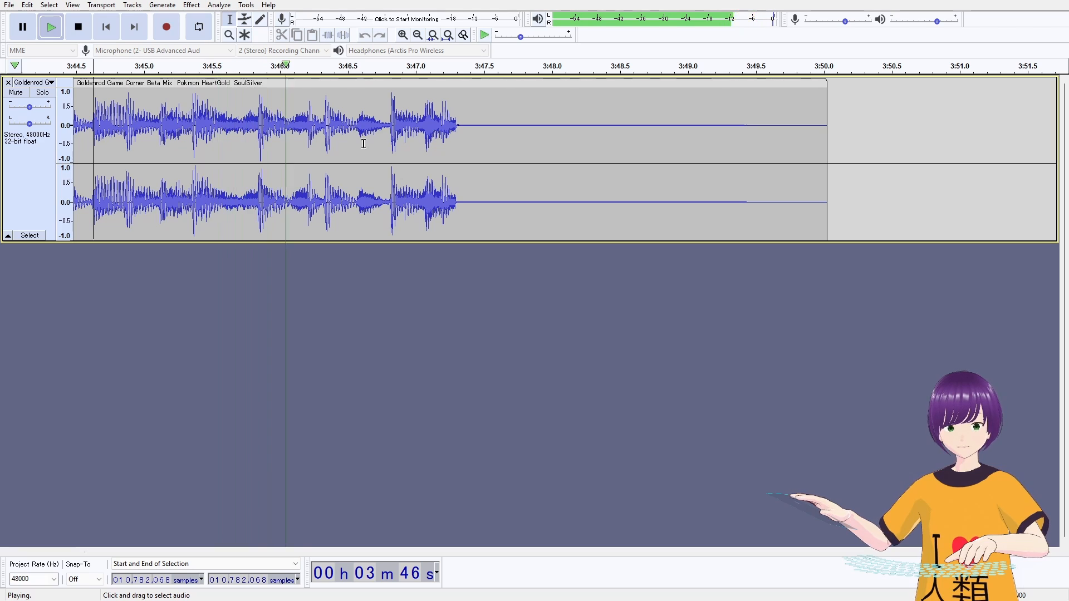
{"action": "key", "text": "space"}
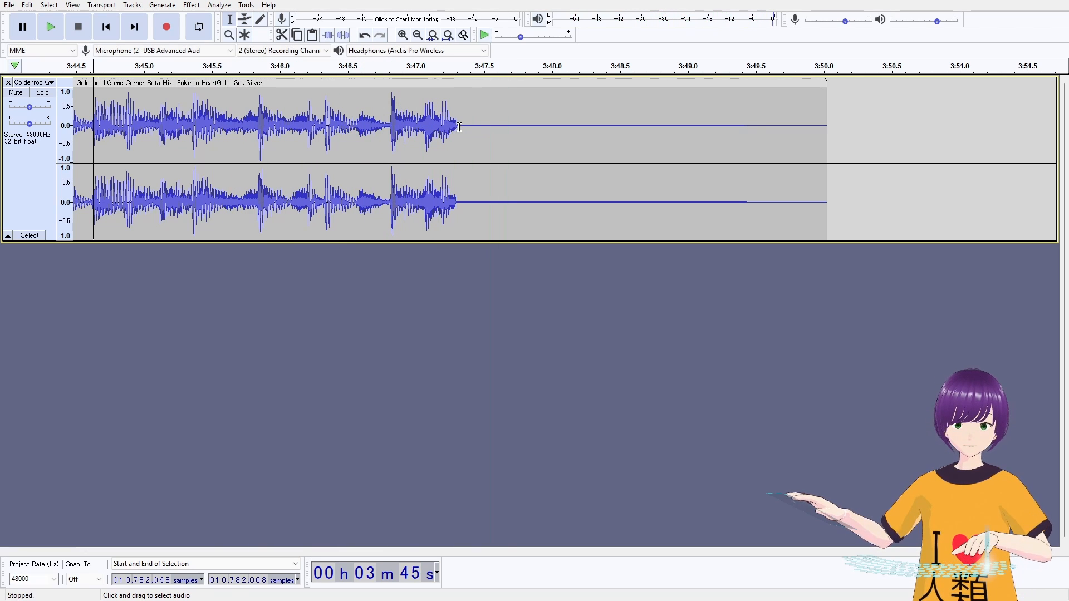
Trim the silent tail of the track after the music stops, cutting at sample 10,910,110.
{"action": "left_click", "coordinate": [455, 129]}
{"action": "scroll", "coordinate": [448, 130], "scroll_direction": "up", "scroll_amount": 5}
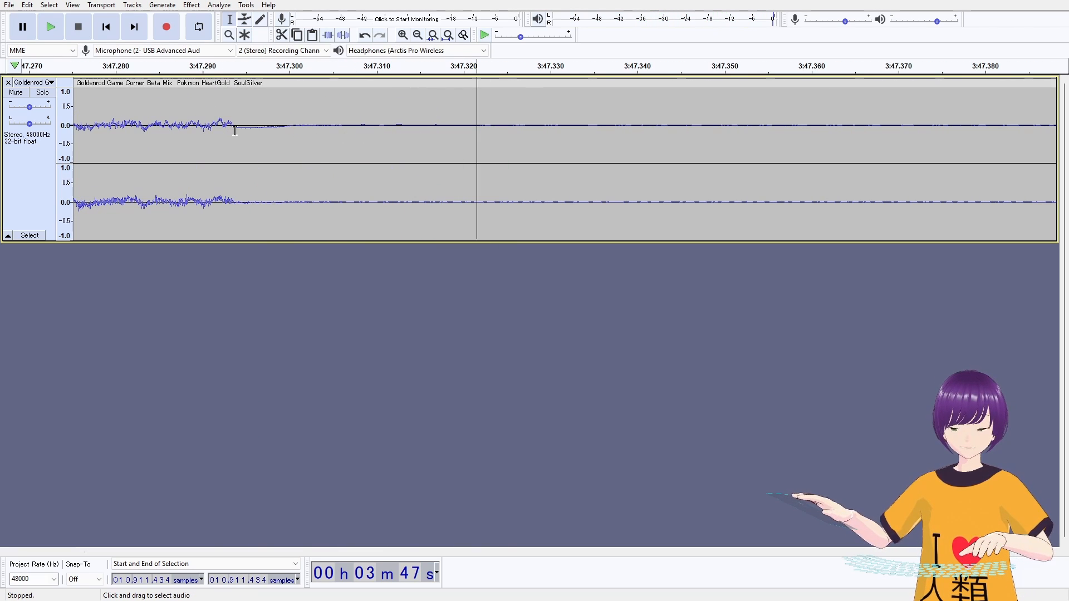
{"action": "left_click", "coordinate": [235, 130]}
{"action": "scroll", "coordinate": [239, 139], "scroll_direction": "up", "scroll_amount": 2}
{"action": "scroll", "coordinate": [112, 148], "scroll_direction": "up", "scroll_amount": 2}
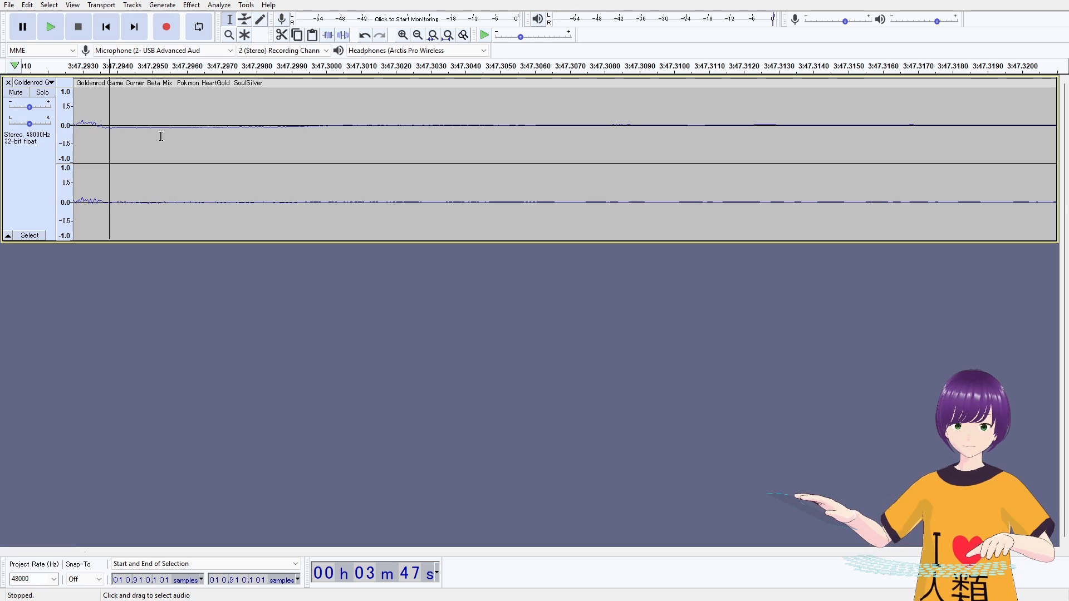
{"action": "scroll", "coordinate": [167, 131], "scroll_direction": "left", "scroll_amount": 6}
{"action": "left_click", "coordinate": [249, 133]}
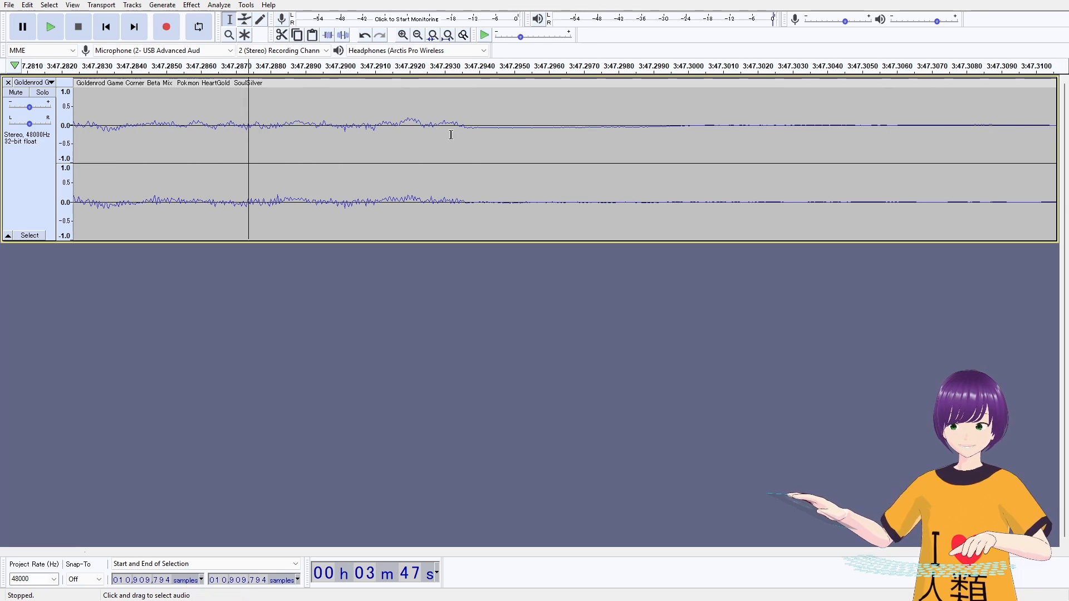
{"action": "left_click", "coordinate": [478, 129]}
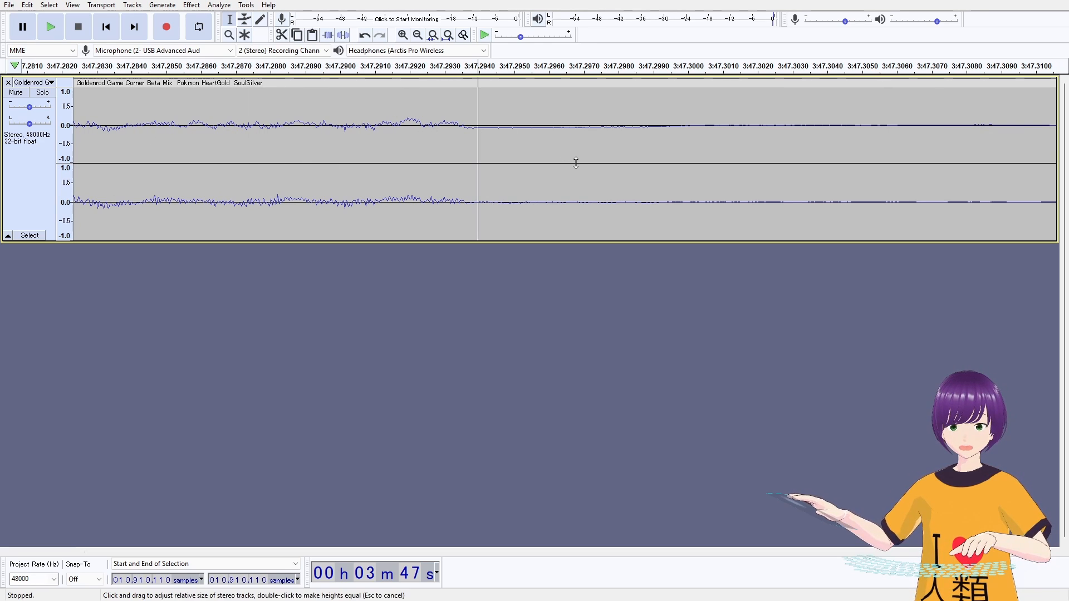
{"action": "scroll", "coordinate": [480, 143], "scroll_direction": "up", "scroll_amount": 4}
{"action": "scroll", "coordinate": [431, 148], "scroll_direction": "up", "scroll_amount": 2}
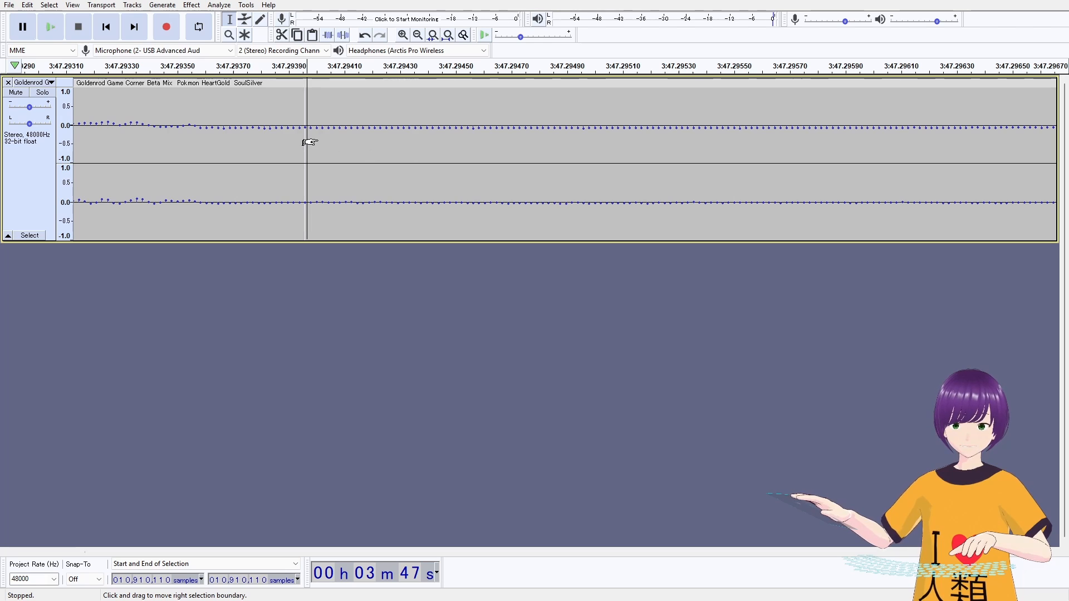
{"action": "scroll", "coordinate": [310, 134], "scroll_direction": "down", "scroll_amount": 9}
{"action": "scroll", "coordinate": [470, 127], "scroll_direction": "down", "scroll_amount": 3}
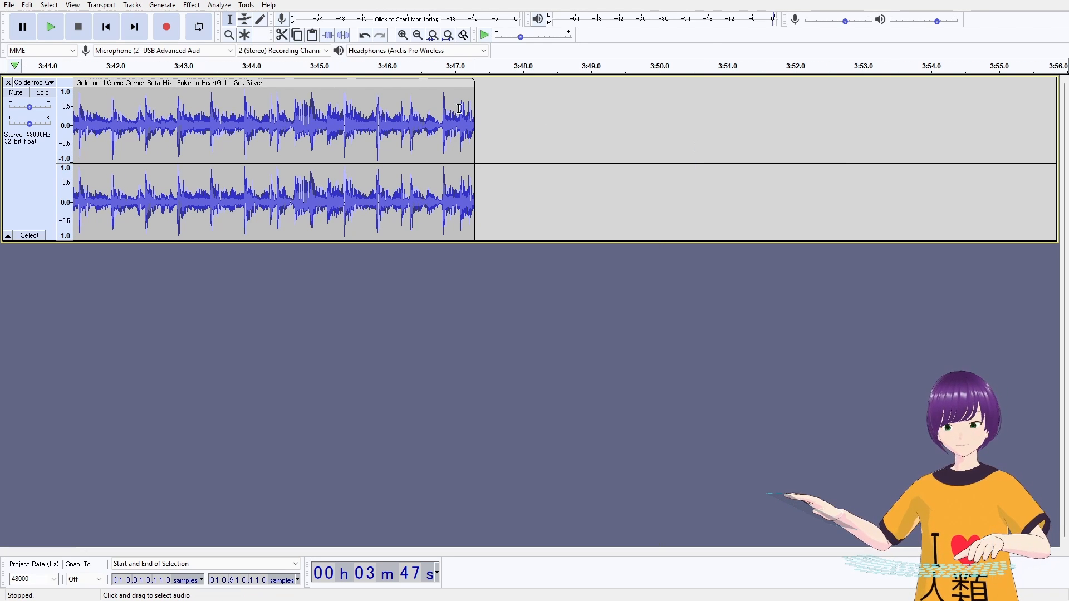
Return to the start of the track and play its intro to hear where the loop should begin.
{"action": "left_click", "coordinate": [105, 26]}
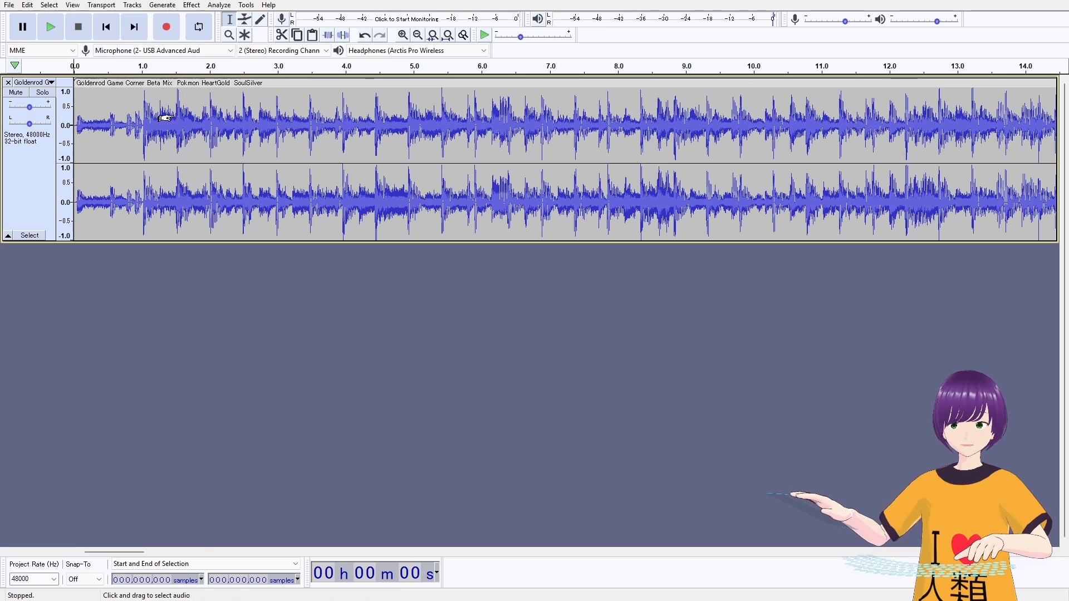
{"action": "scroll", "coordinate": [136, 127], "scroll_direction": "down", "scroll_amount": 1}
{"action": "key", "text": "space"}
{"action": "scroll", "coordinate": [142, 124], "scroll_direction": "up", "scroll_amount": 1}
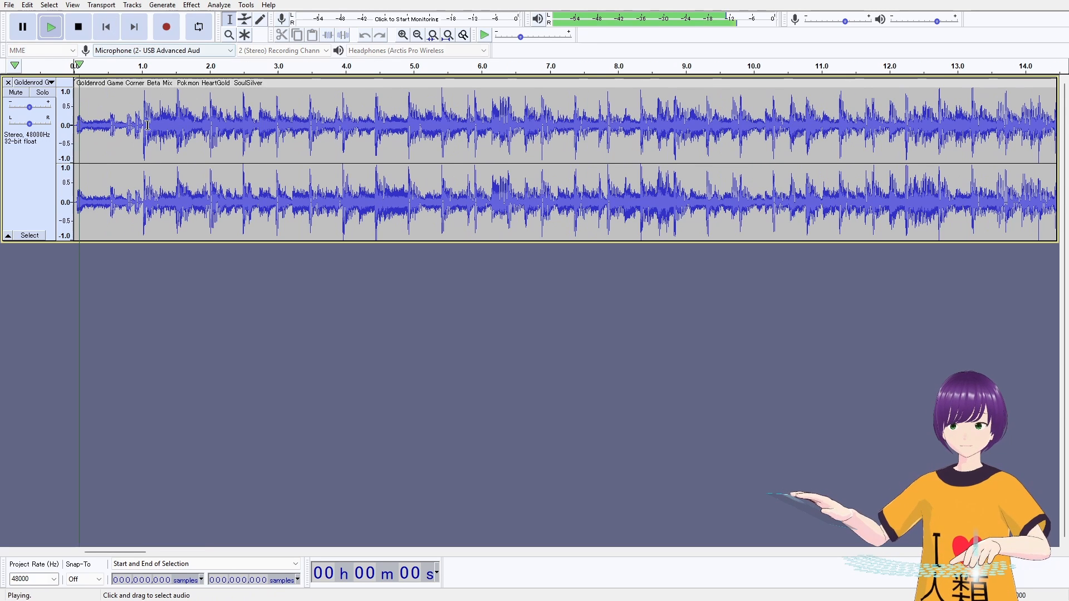
{"action": "key", "text": "space"}
Place the cursor at sample 49,160, just before the first strong beat after the intro, as the loop start.
{"action": "left_click", "coordinate": [142, 124]}
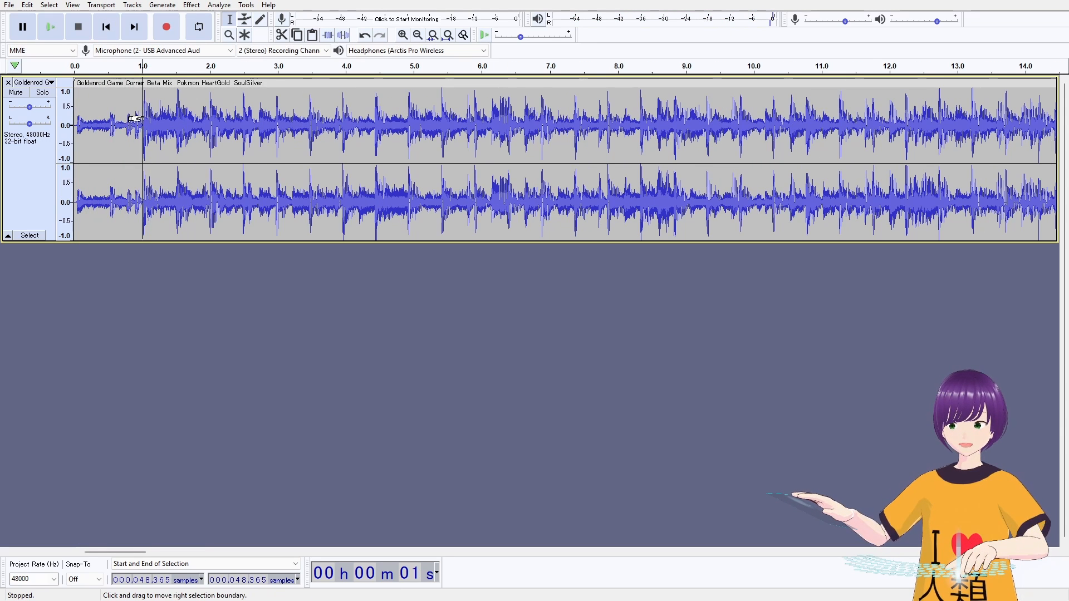
{"action": "scroll", "coordinate": [140, 128], "scroll_direction": "up", "scroll_amount": 5}
{"action": "scroll", "coordinate": [187, 131], "scroll_direction": "up", "scroll_amount": 5}
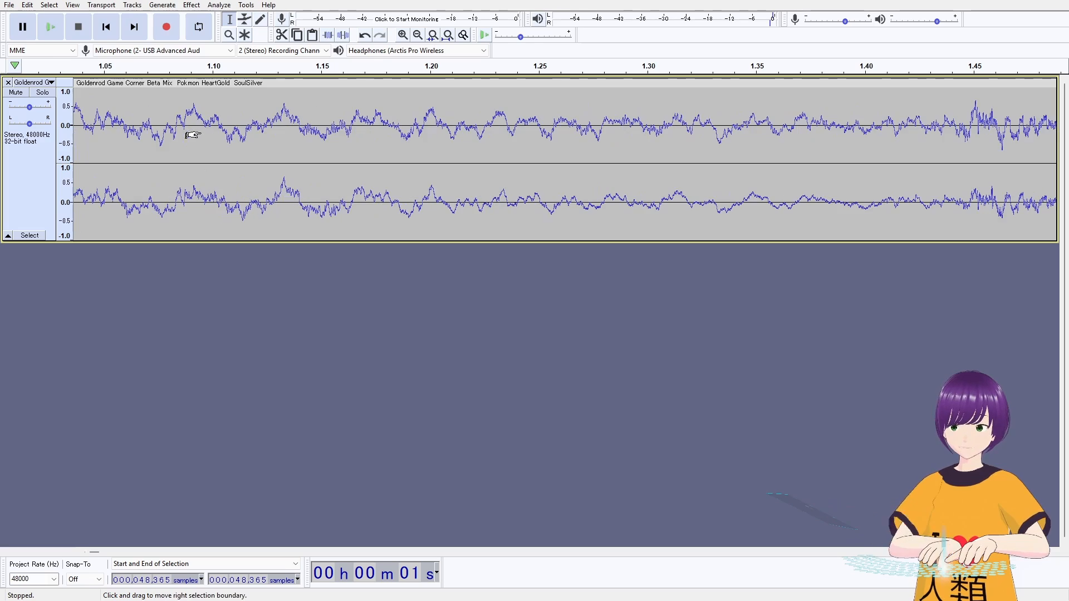
{"action": "scroll", "coordinate": [193, 133], "scroll_direction": "down", "scroll_amount": 6}
{"action": "scroll", "coordinate": [193, 132], "scroll_direction": "left", "scroll_amount": 8}
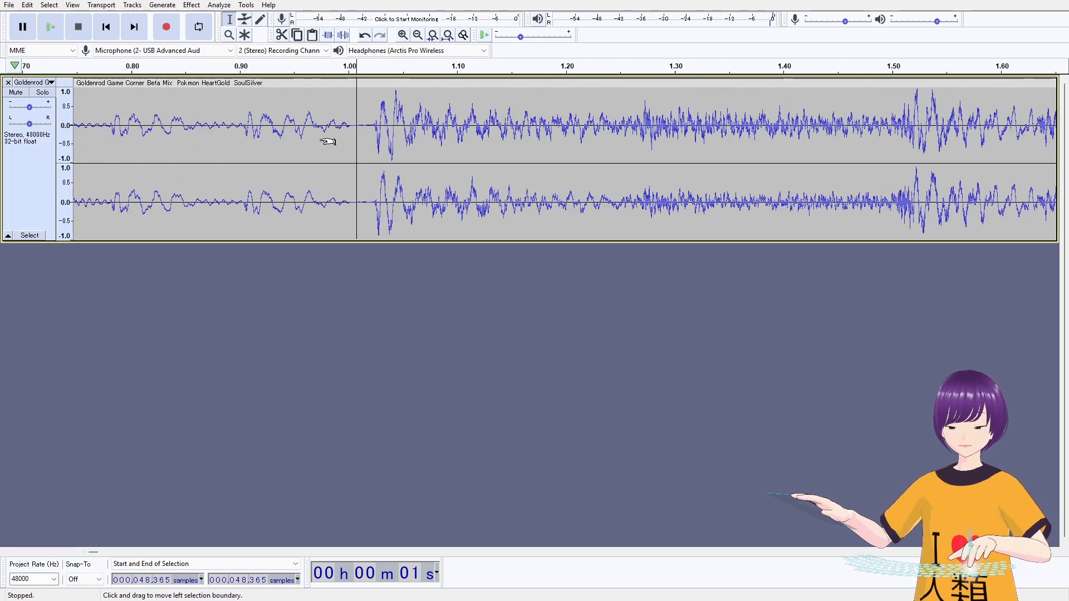
{"action": "scroll", "coordinate": [329, 142], "scroll_direction": "up", "scroll_amount": 5}
{"action": "scroll", "coordinate": [423, 134], "scroll_direction": "down", "scroll_amount": 2}
{"action": "scroll", "coordinate": [602, 148], "scroll_direction": "right", "scroll_amount": 6}
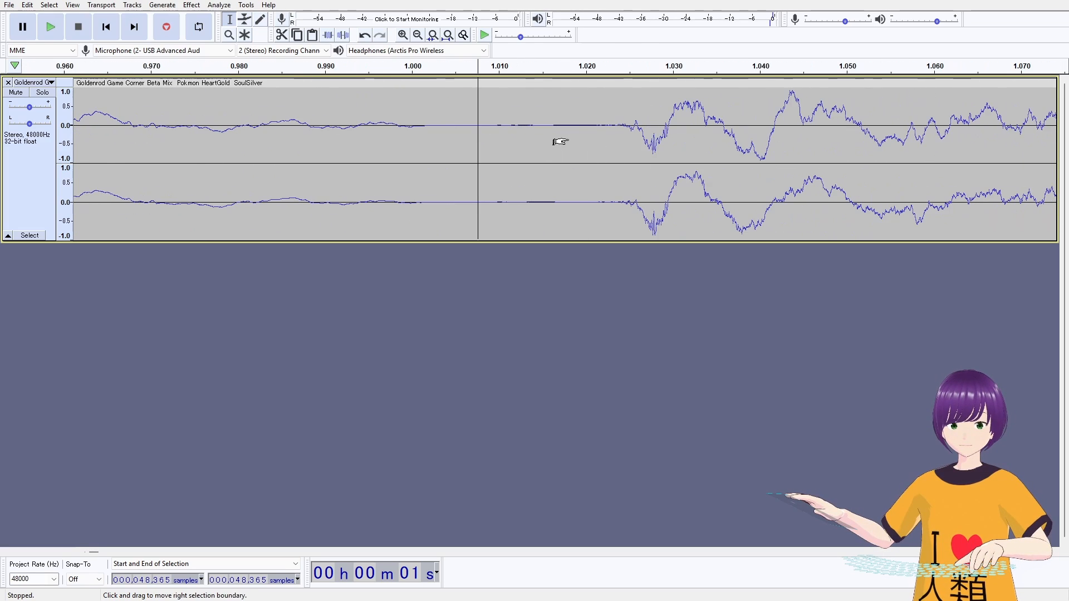
{"action": "left_click", "coordinate": [538, 119]}
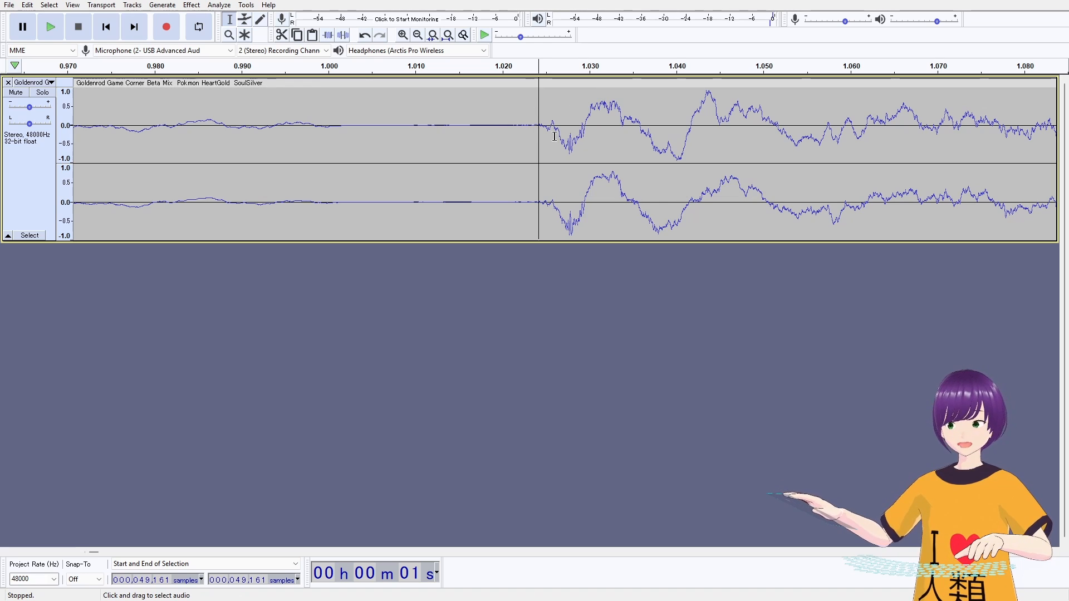
{"action": "scroll", "coordinate": [530, 131], "scroll_direction": "up", "scroll_amount": 3}
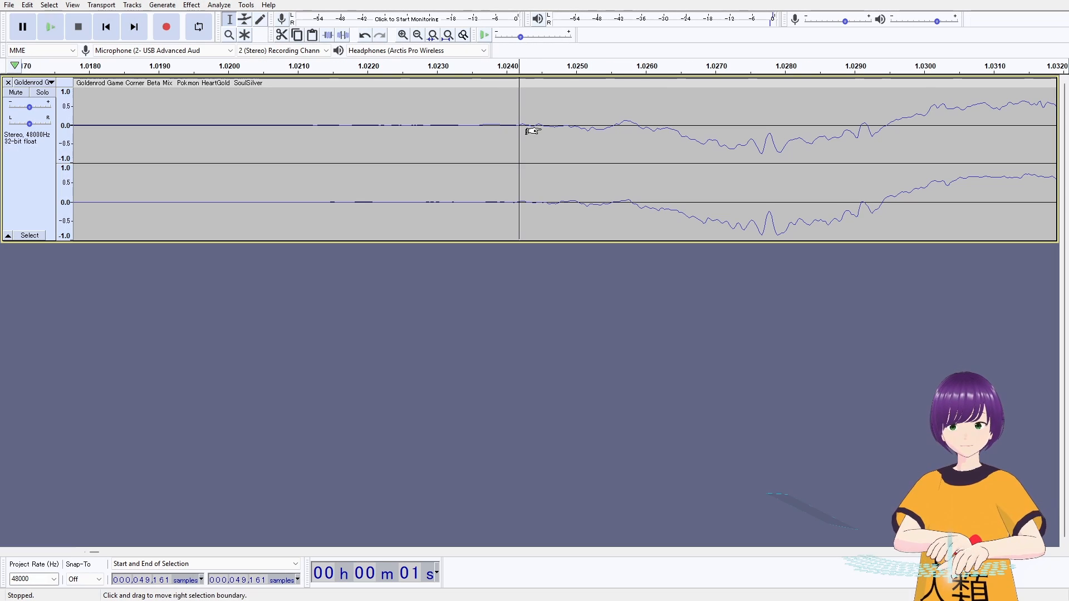
{"action": "scroll", "coordinate": [578, 132], "scroll_direction": "up", "scroll_amount": 1}
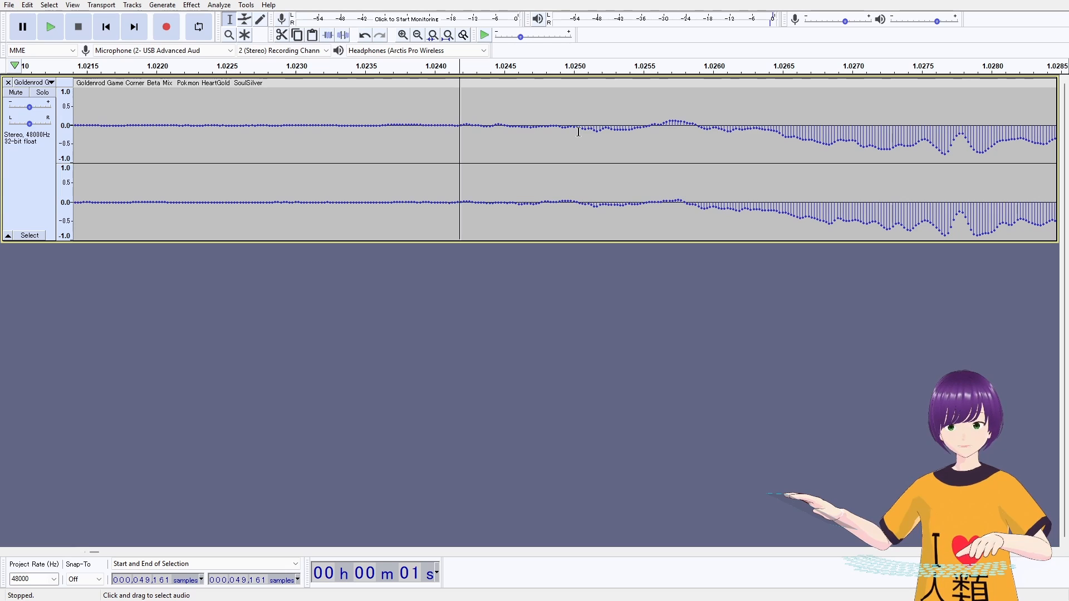
{"action": "left_click", "coordinate": [590, 140]}
{"action": "left_click", "coordinate": [411, 138]}
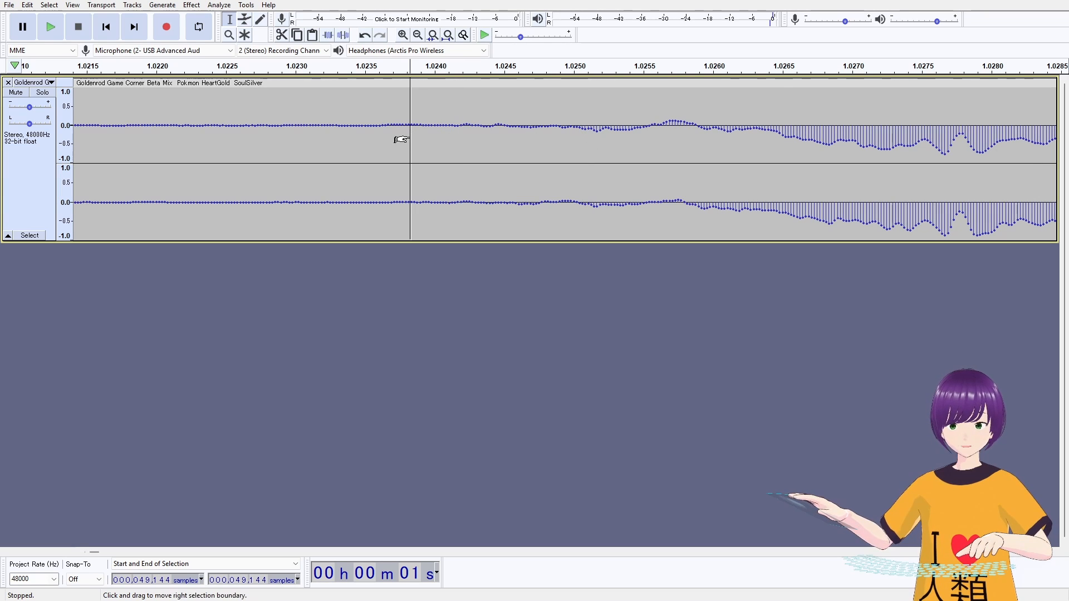
{"action": "left_click", "coordinate": [457, 125]}
Preview playback from the loop start at sample 49,160 and check the time format options of the selection start.
{"action": "key", "text": "space"}
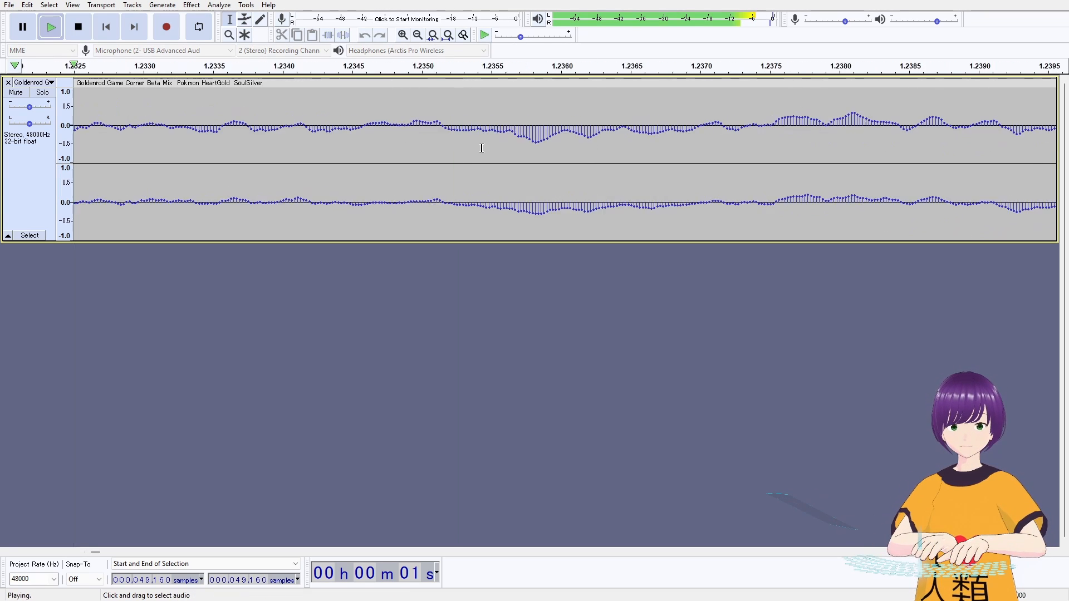
{"action": "key", "text": "space"}
{"action": "scroll", "coordinate": [412, 144], "scroll_direction": "down", "scroll_amount": 9}
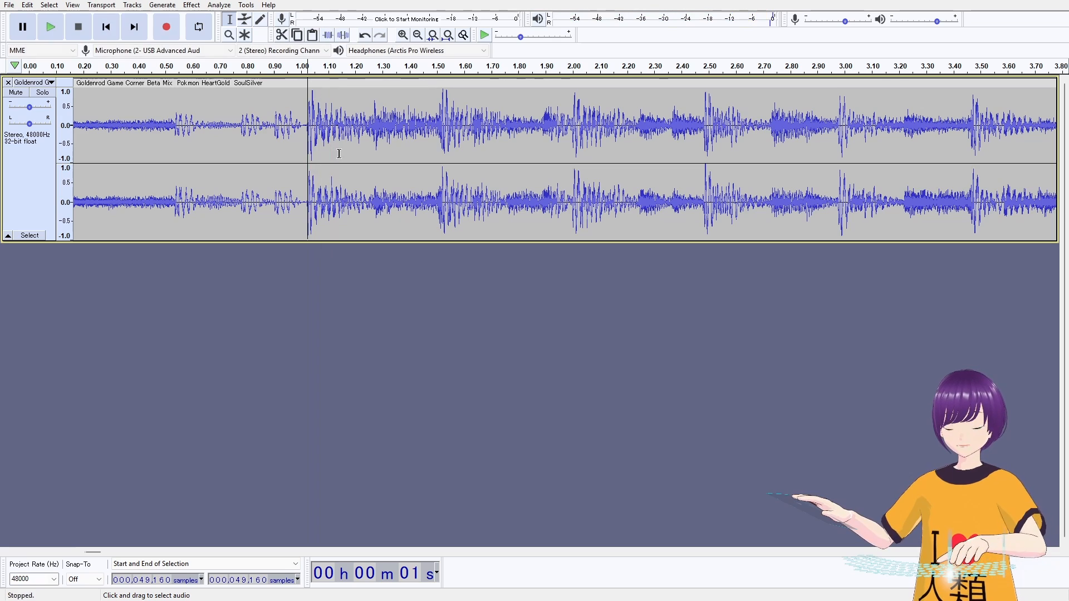
{"action": "key", "text": "space"}
{"action": "key", "text": "space"}
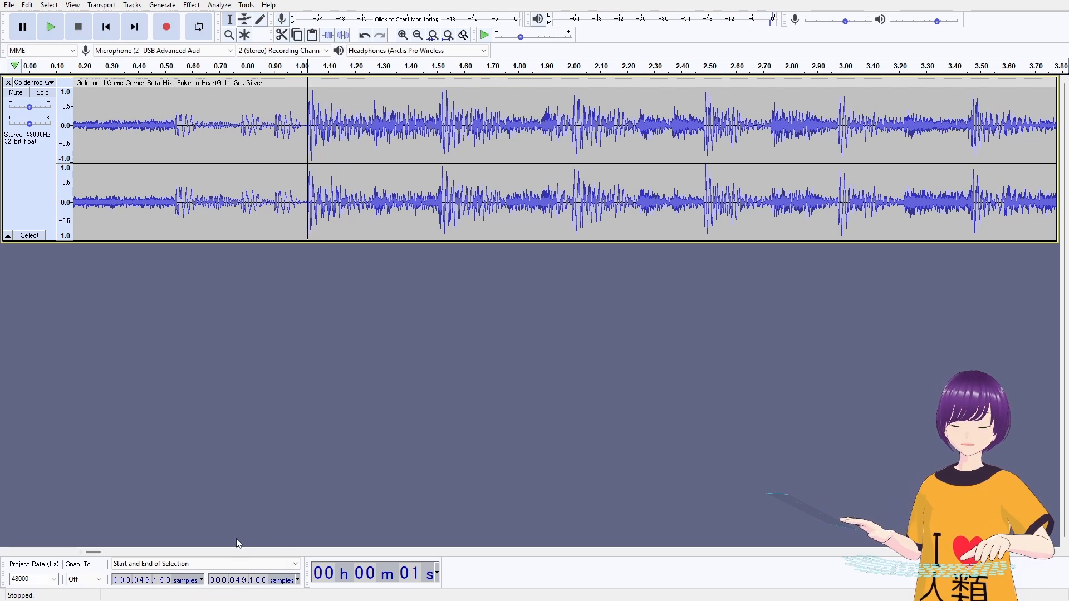
{"action": "left_click", "coordinate": [201, 581]}
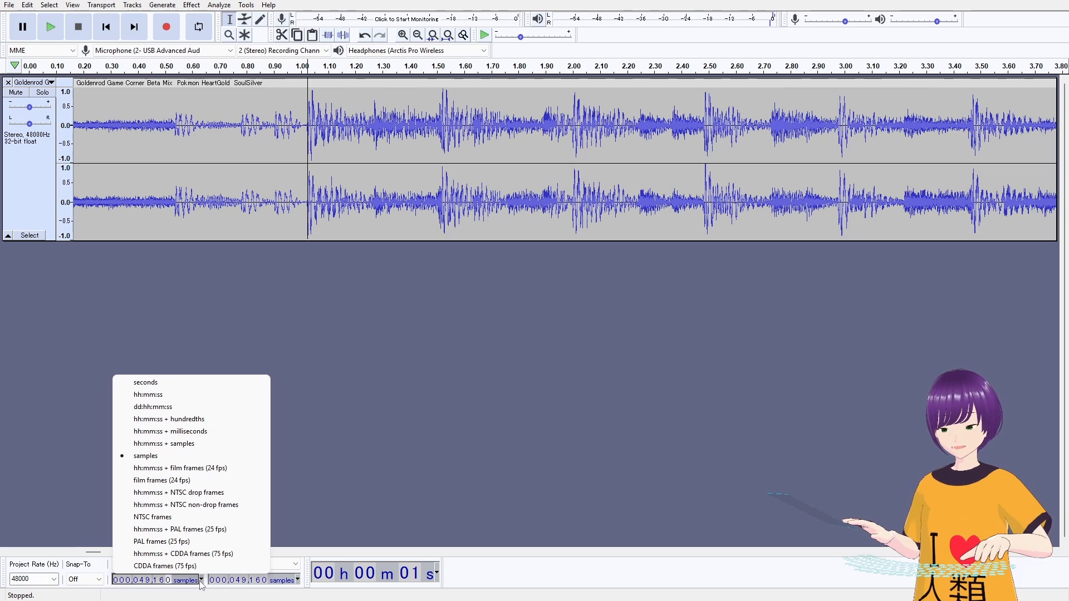
{"action": "left_click", "coordinate": [148, 584]}
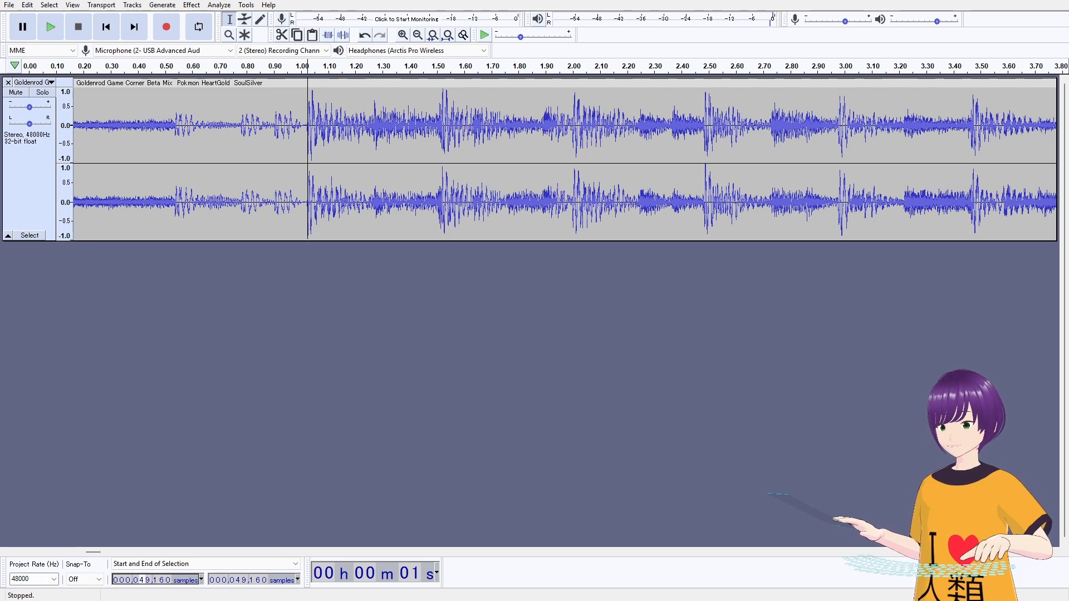
{"action": "key", "text": "alt+Tab"}
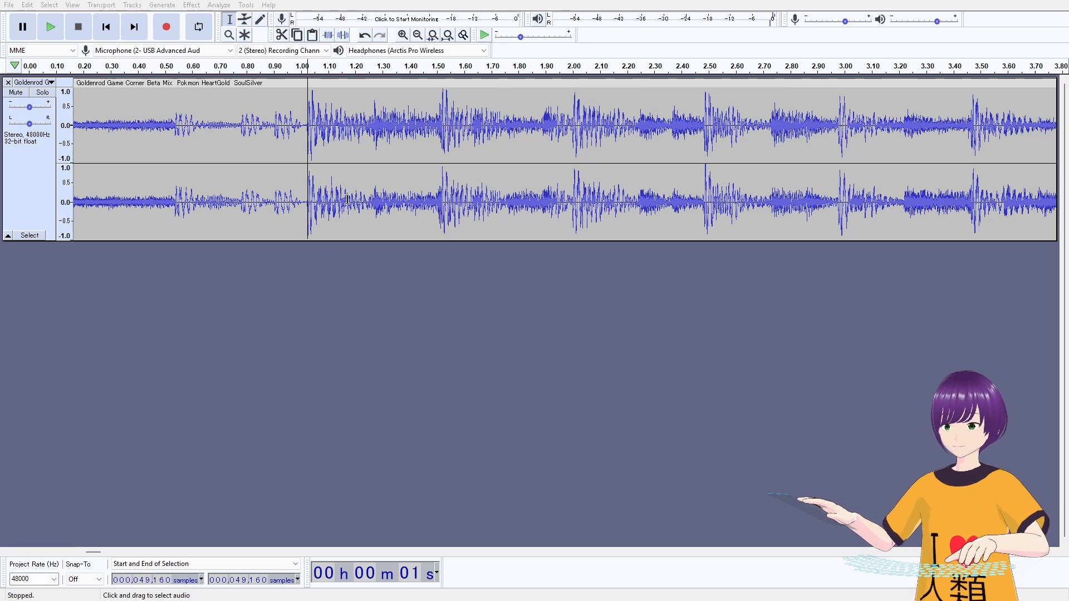
Export the trimmed track as a Signed 16-bit PCM WAV into the Working folder, keeping the suggested file name.
{"action": "scroll", "coordinate": [355, 178], "scroll_direction": "down", "scroll_amount": 5}
{"action": "scroll", "coordinate": [357, 177], "scroll_direction": "up", "scroll_amount": 1}
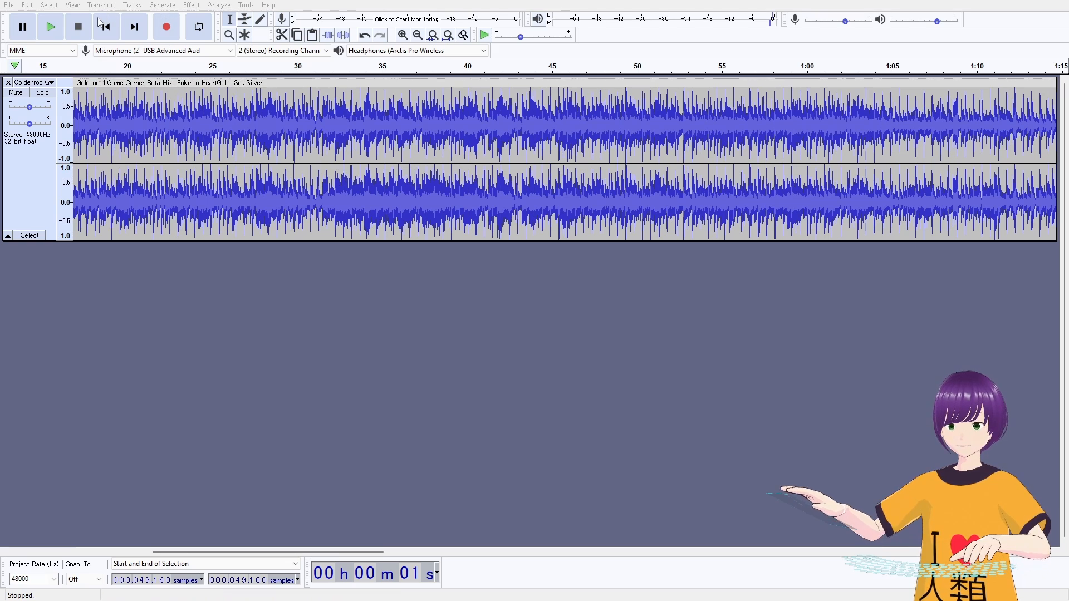
{"action": "left_click", "coordinate": [9, 5]}
{"action": "mouse_move", "coordinate": [49, 91]}
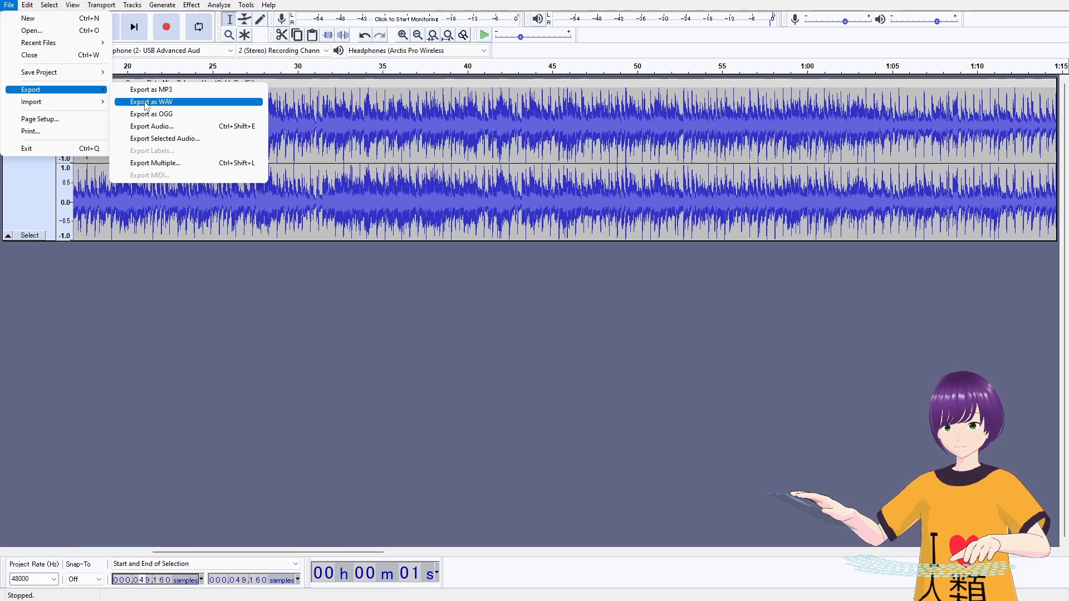
{"action": "left_click", "coordinate": [148, 102]}
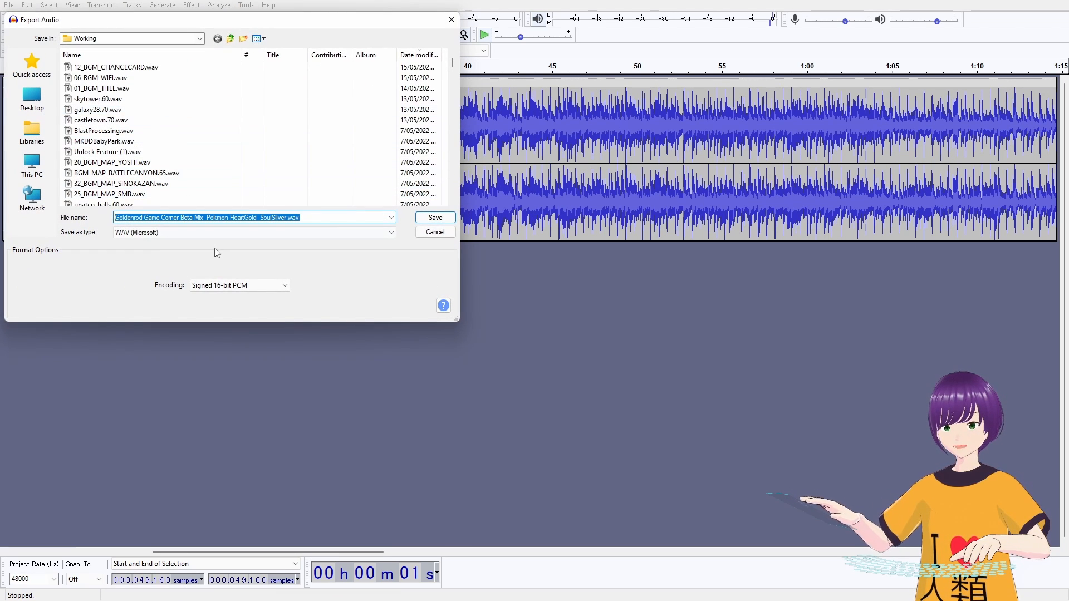
{"action": "left_click", "coordinate": [434, 217]}
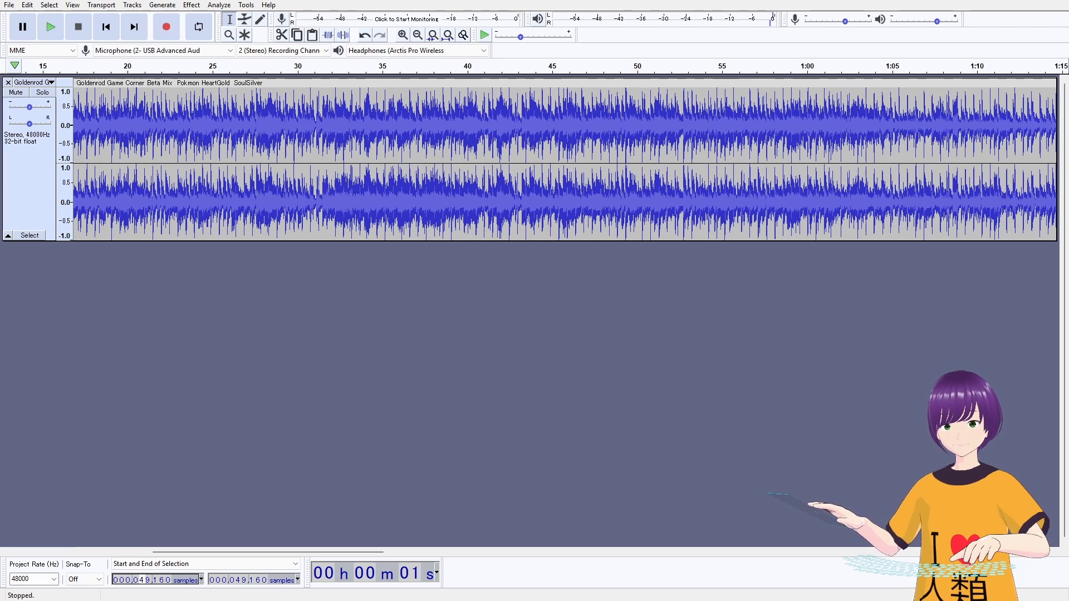
Switch to the web browser, search for brawlcrate and open the soopercool101/BrawlCrate repository on GitHub.
{"action": "key", "text": "alt+Tab"}
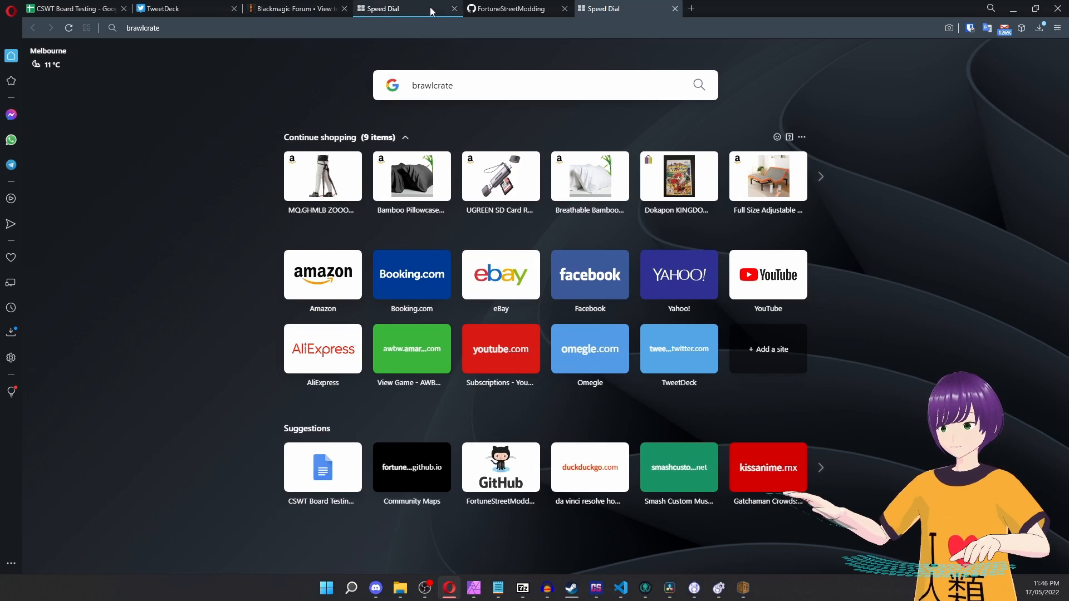
{"action": "left_click", "coordinate": [475, 88]}
{"action": "type", "text": "brawlcrate"}
{"action": "key", "text": "Return"}
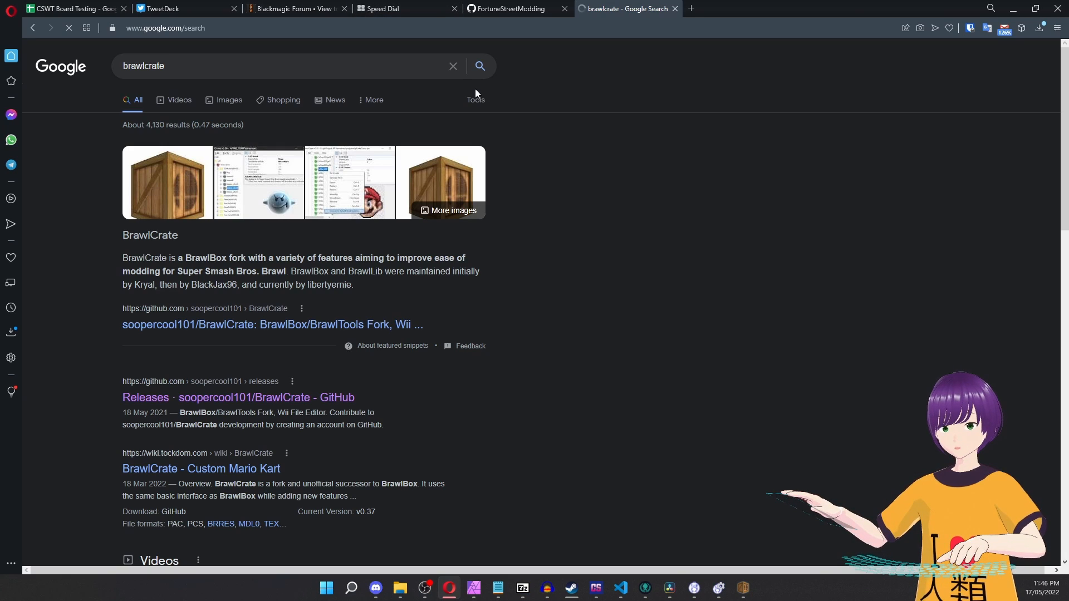
{"action": "scroll", "coordinate": [222, 238], "scroll_direction": "down", "scroll_amount": 2}
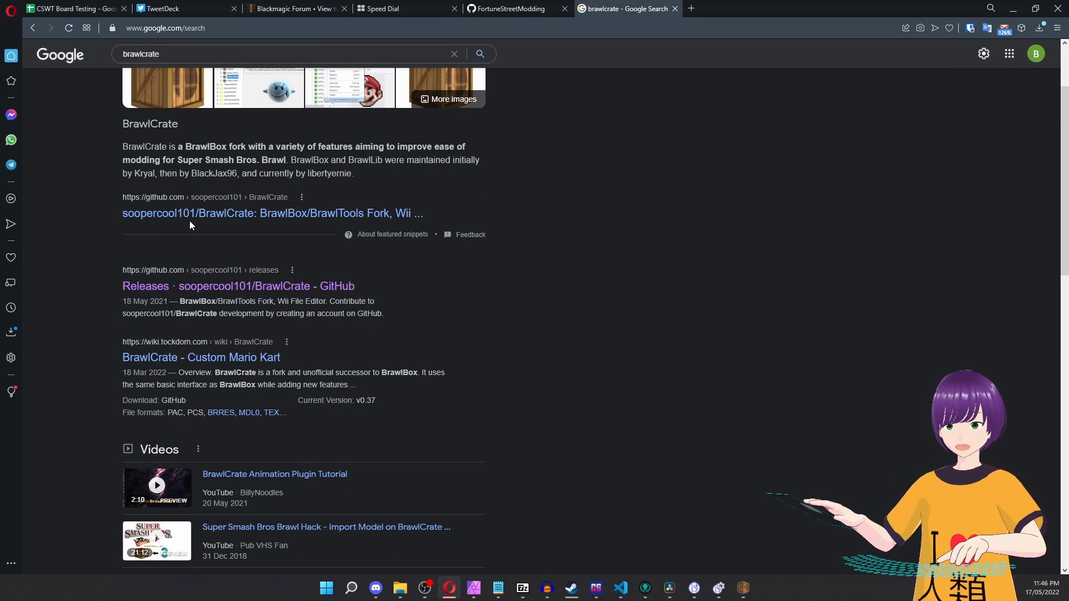
{"action": "left_click", "coordinate": [188, 223]}
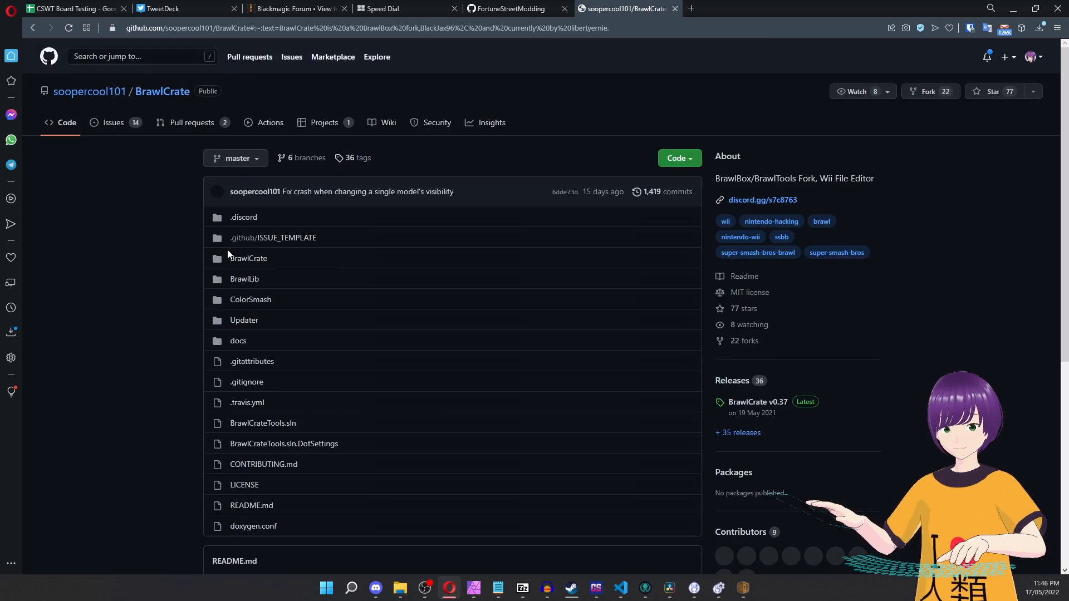
Look through the BrawlCrate repository page and open its v0.37 release with the downloads.
{"action": "scroll", "coordinate": [213, 113], "scroll_direction": "up", "scroll_amount": 5}
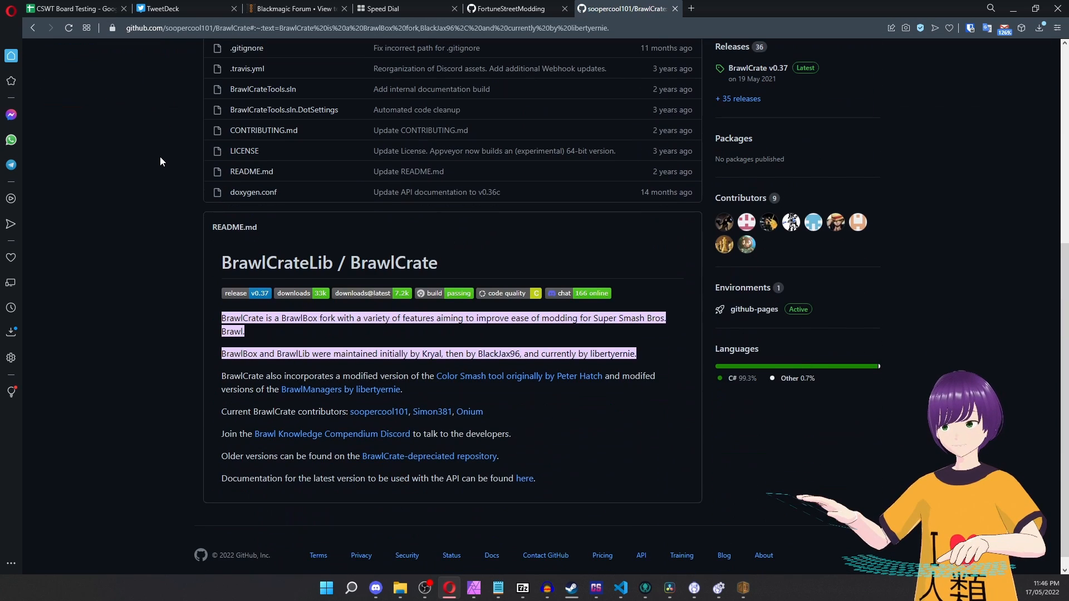
{"action": "scroll", "coordinate": [160, 225], "scroll_direction": "up", "scroll_amount": 5}
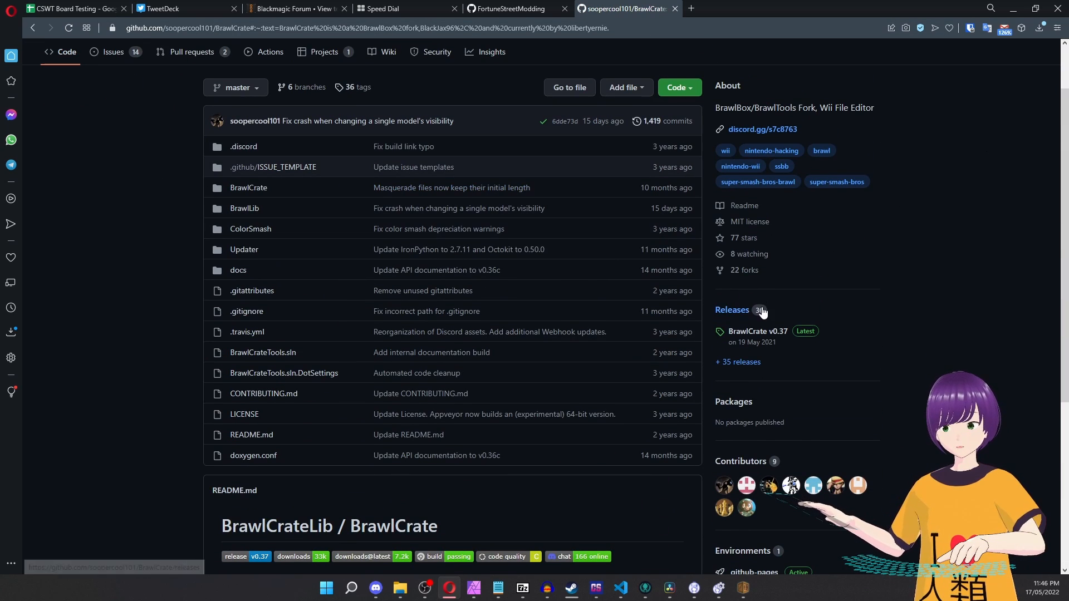
{"action": "left_click", "coordinate": [746, 332]}
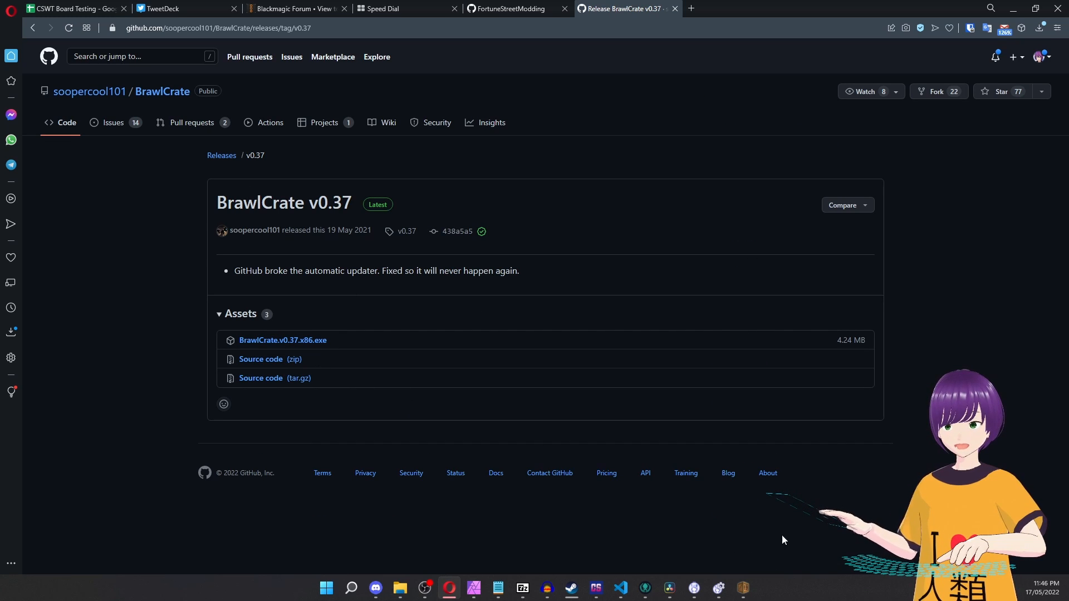
Switch to BrawlCrate and create a new BRSTM audio stream from the Goldenrod Game Corner WAV in the desktop's Working folder.
{"action": "left_click", "coordinate": [740, 589]}
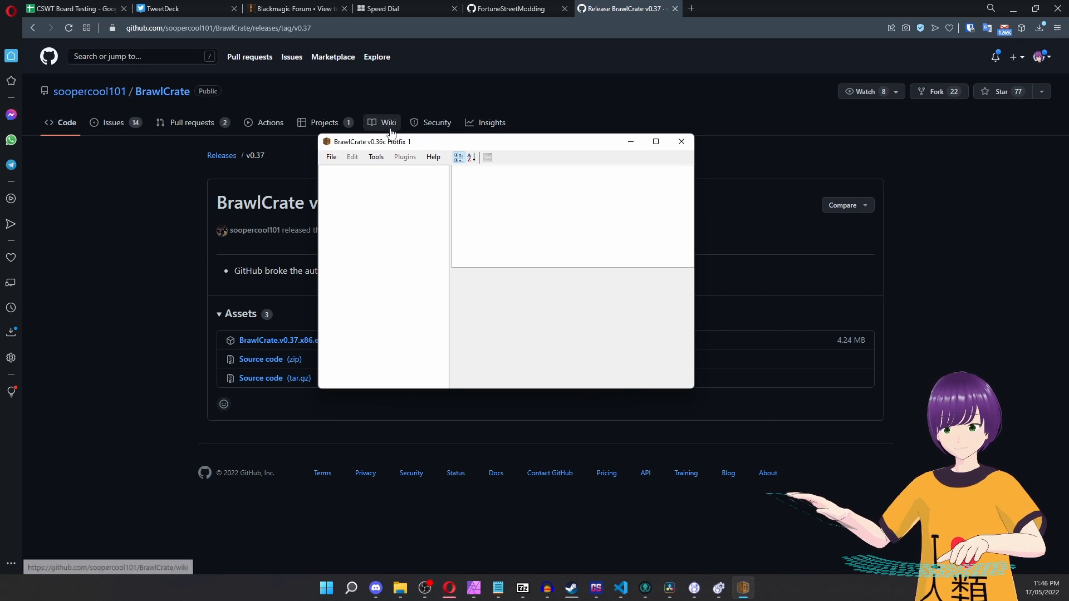
{"action": "left_click", "coordinate": [300, 156]}
{"action": "left_click", "coordinate": [301, 155]}
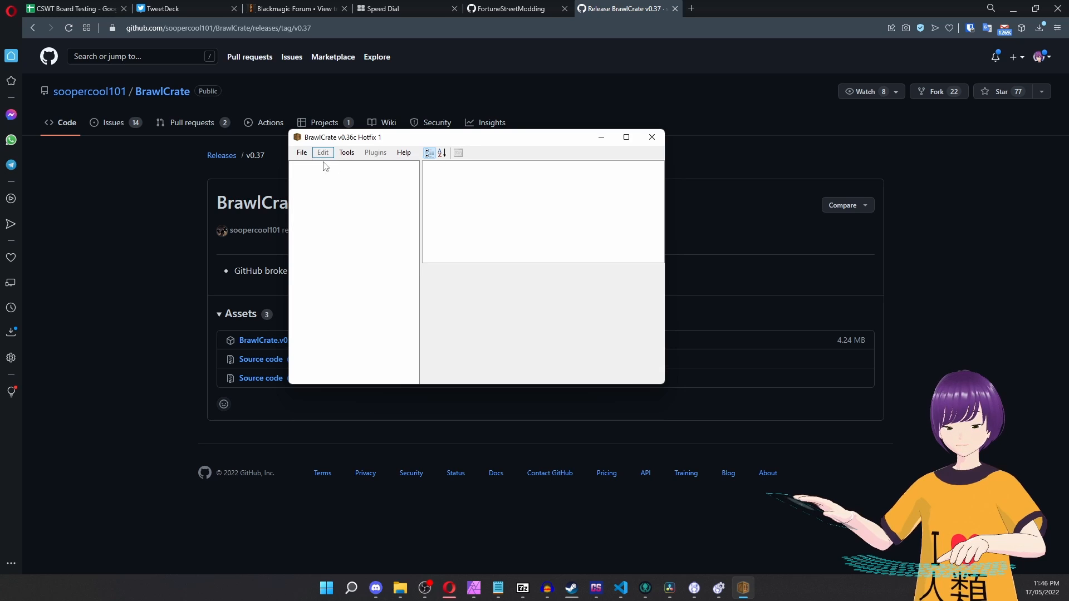
{"action": "left_click", "coordinate": [302, 154]}
{"action": "mouse_move", "coordinate": [313, 165]}
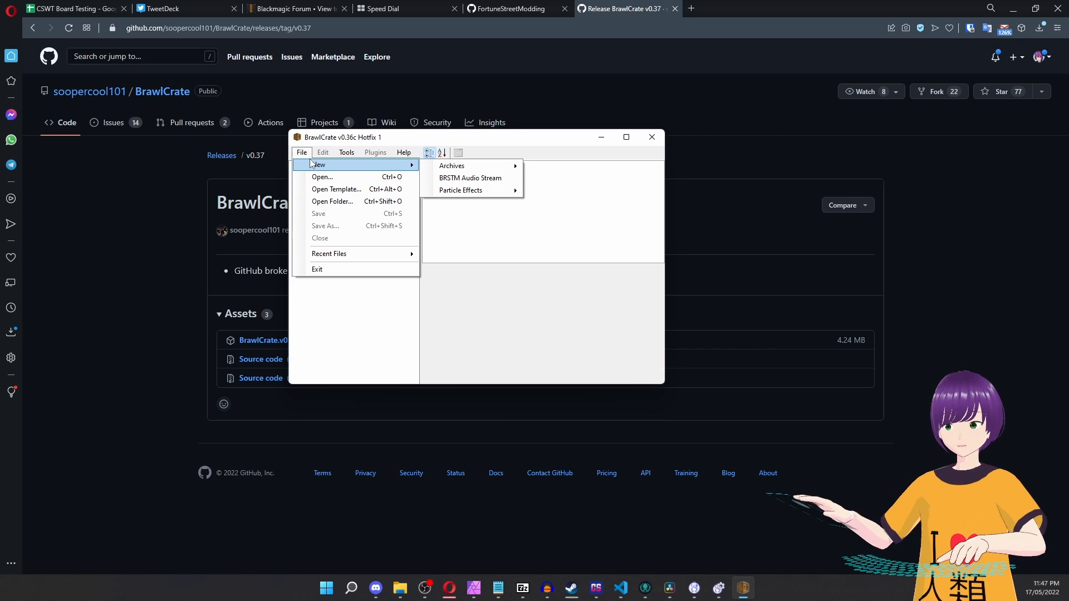
{"action": "left_click", "coordinate": [467, 180]}
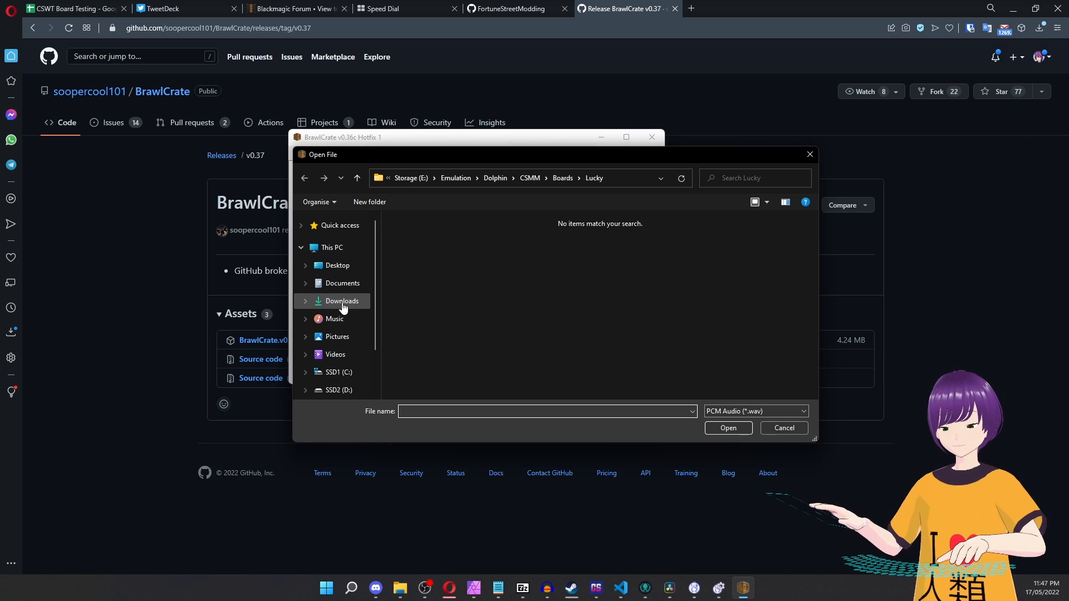
{"action": "scroll", "coordinate": [336, 288], "scroll_direction": "down", "scroll_amount": 1}
{"action": "scroll", "coordinate": [336, 288], "scroll_direction": "down", "scroll_amount": 1}
{"action": "scroll", "coordinate": [345, 301], "scroll_direction": "up", "scroll_amount": 2}
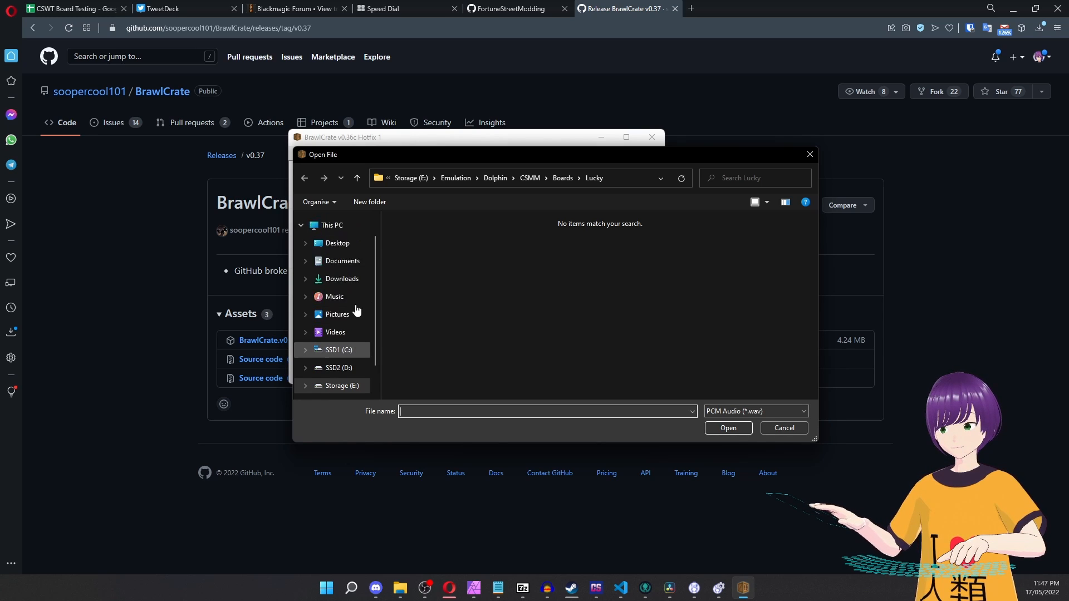
{"action": "left_click_drag", "start_coordinate": [158, 47], "coordinate": [196, 77]}
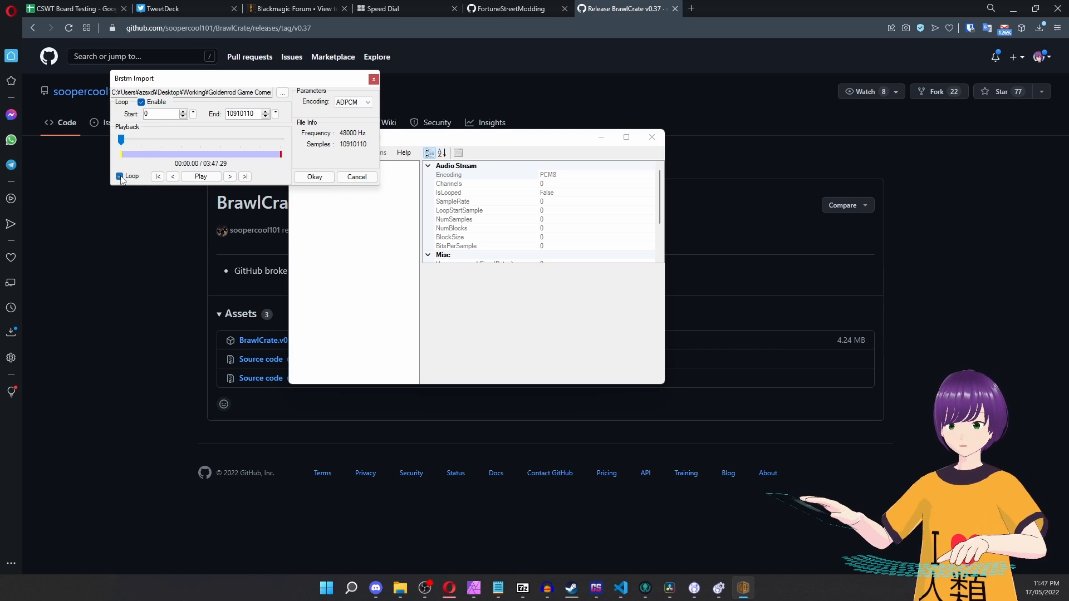
Enable looping with start sample 49160 and preview the loop transition from near the end of the track.
{"action": "left_click", "coordinate": [144, 101]}
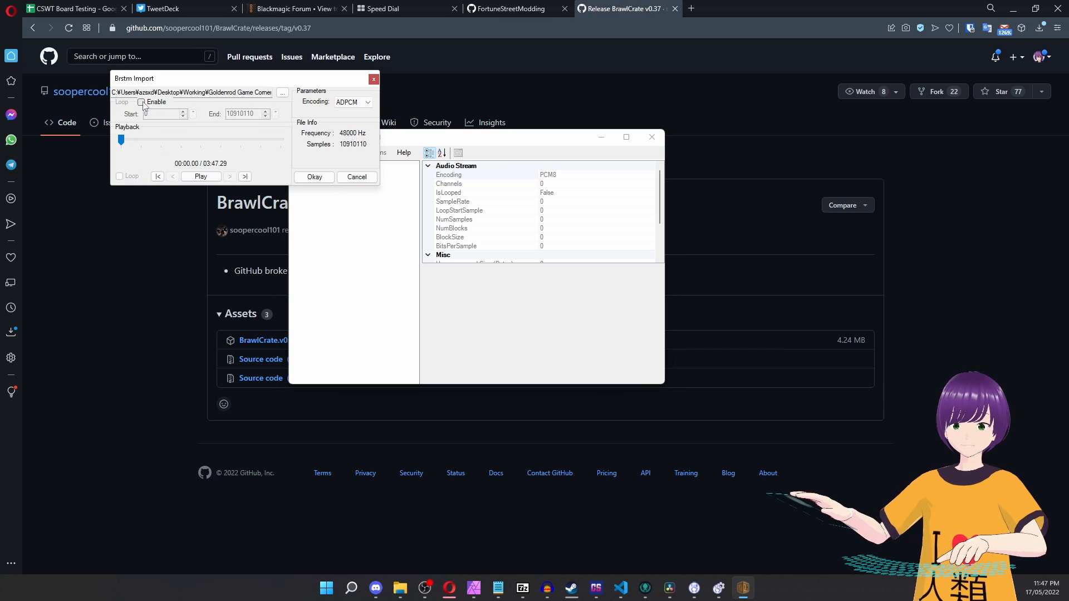
{"action": "left_click", "coordinate": [144, 101]}
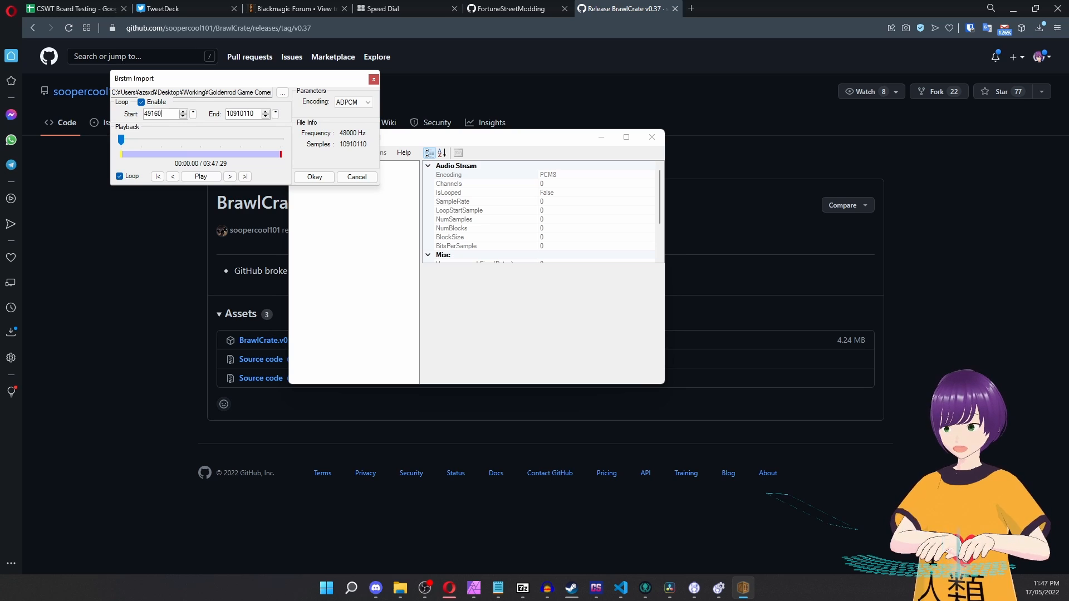
{"action": "left_click_drag", "start_coordinate": [216, 141], "coordinate": [274, 146]}
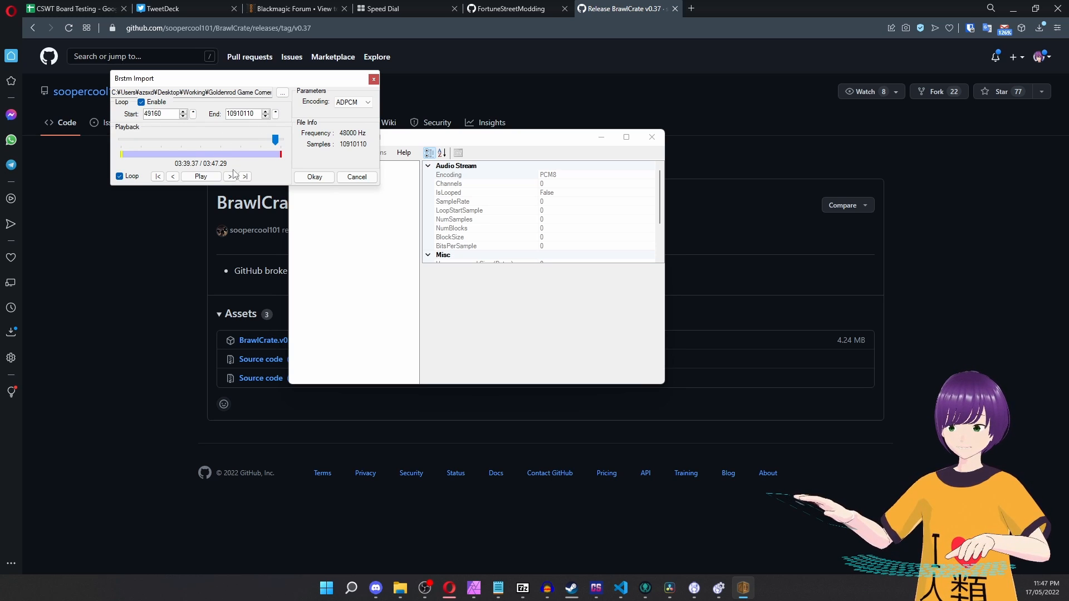
{"action": "left_click", "coordinate": [201, 176]}
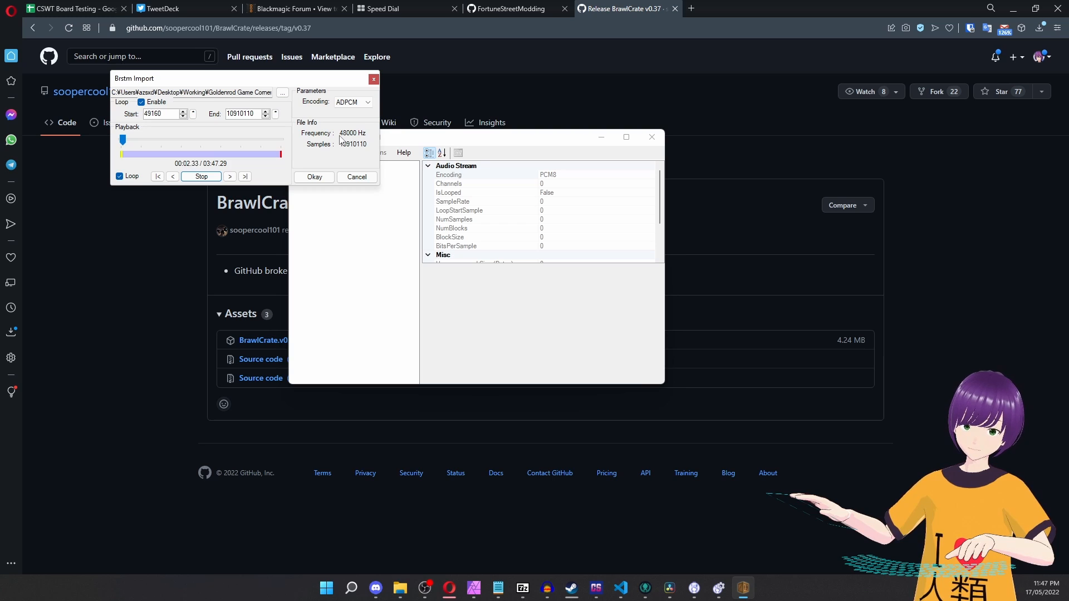
{"action": "left_click", "coordinate": [203, 175]}
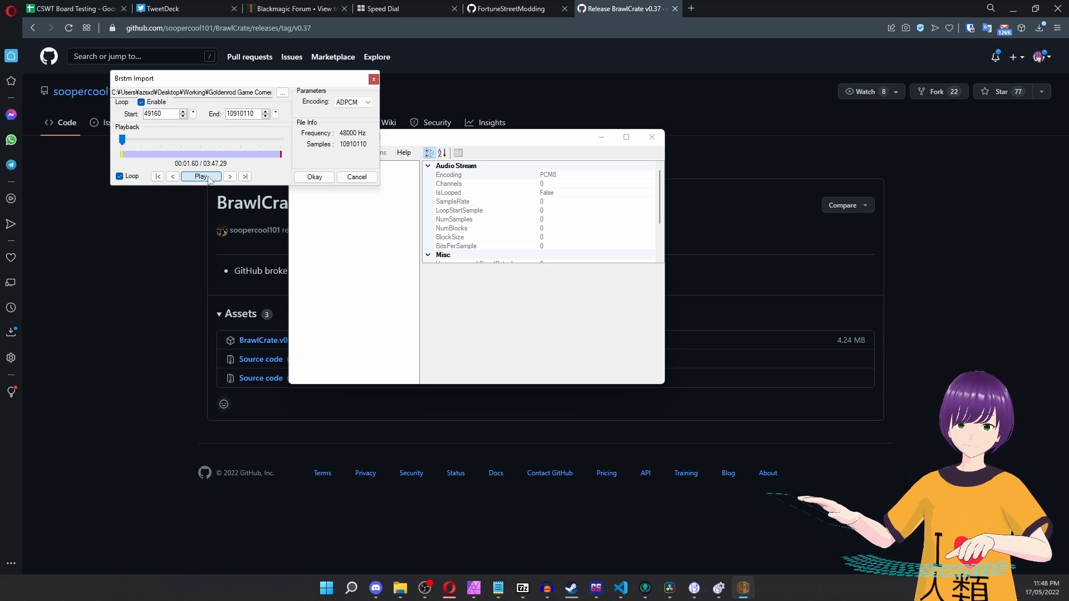
Encode the looped stream with ADPCM and save it as luckychannel.50.brstm in the Lucky board folder.
{"action": "double_click", "coordinate": [248, 113]}
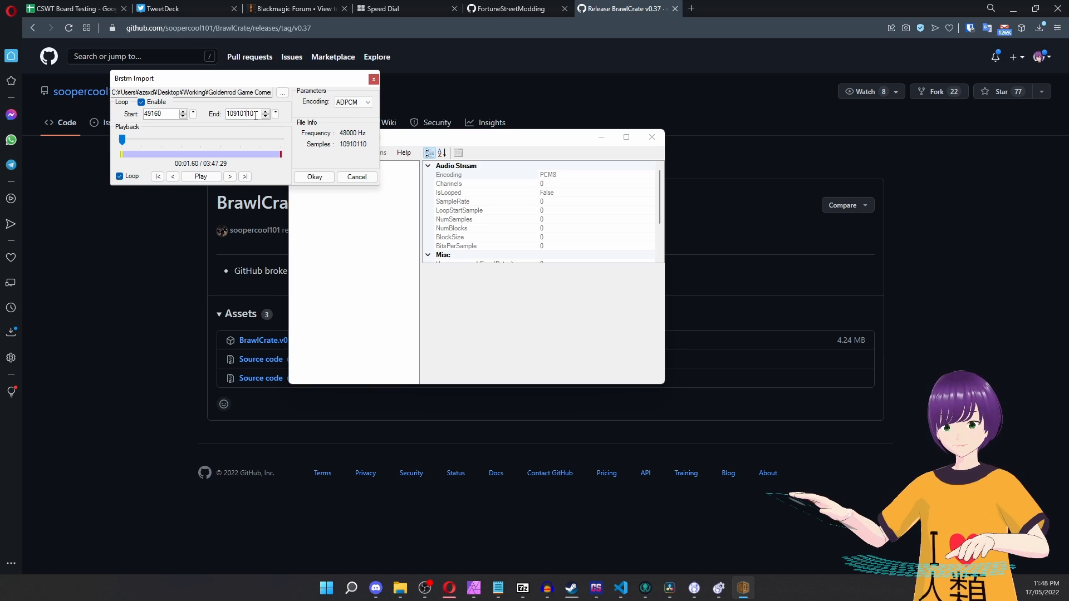
{"action": "left_click", "coordinate": [326, 177]}
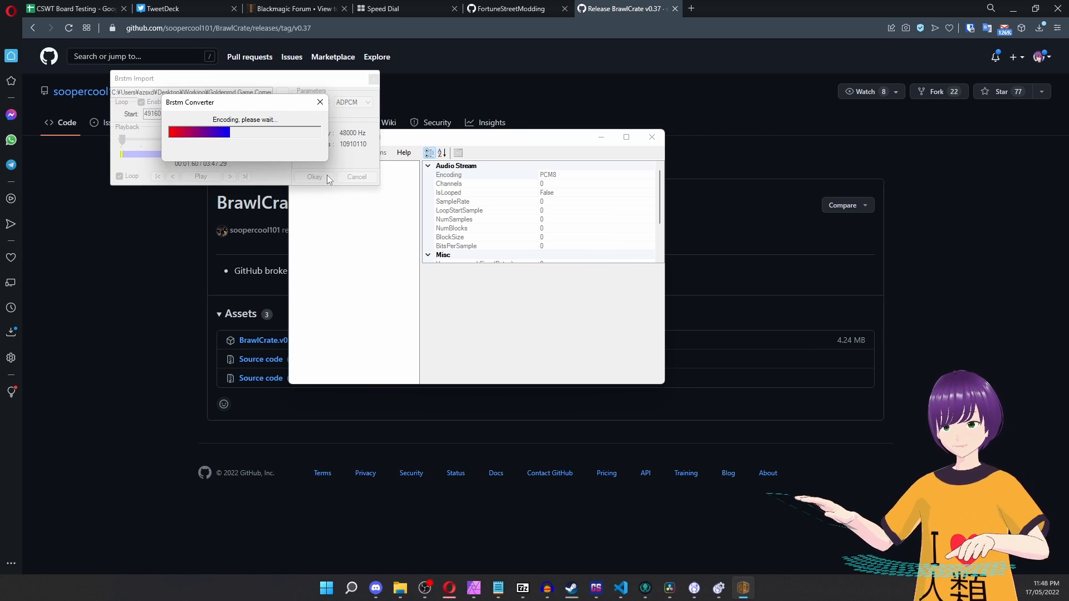
{"action": "left_click", "coordinate": [301, 152]}
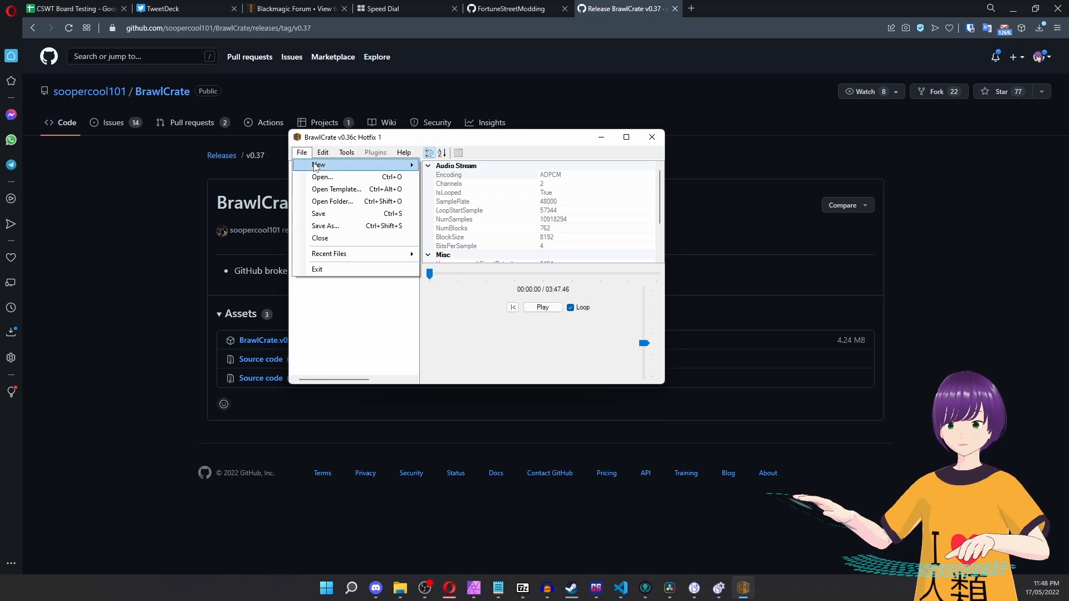
{"action": "left_click", "coordinate": [357, 229]}
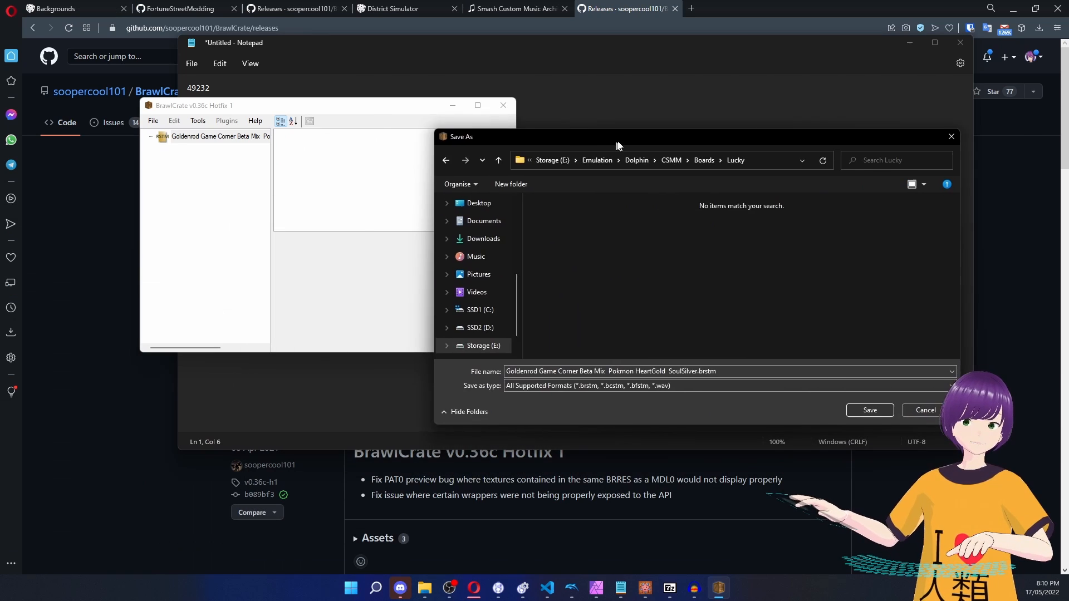
{"action": "left_click_drag", "start_coordinate": [614, 140], "coordinate": [419, 101]}
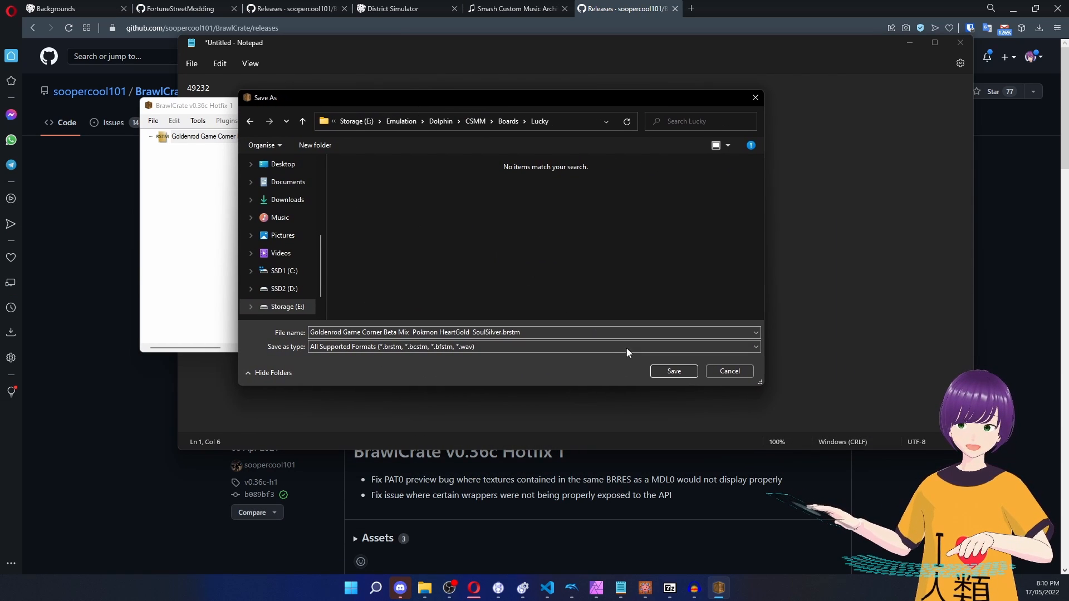
{"action": "left_click", "coordinate": [530, 332]}
{"action": "left_click_drag", "start_coordinate": [500, 333], "coordinate": [310, 332]}
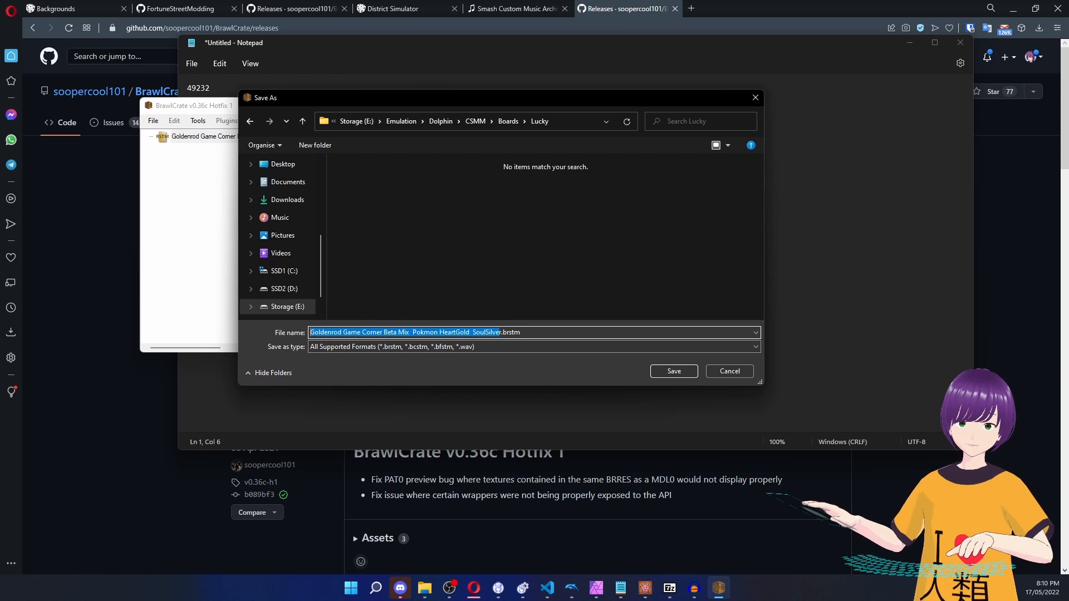
{"action": "key", "text": "BackSpace"}
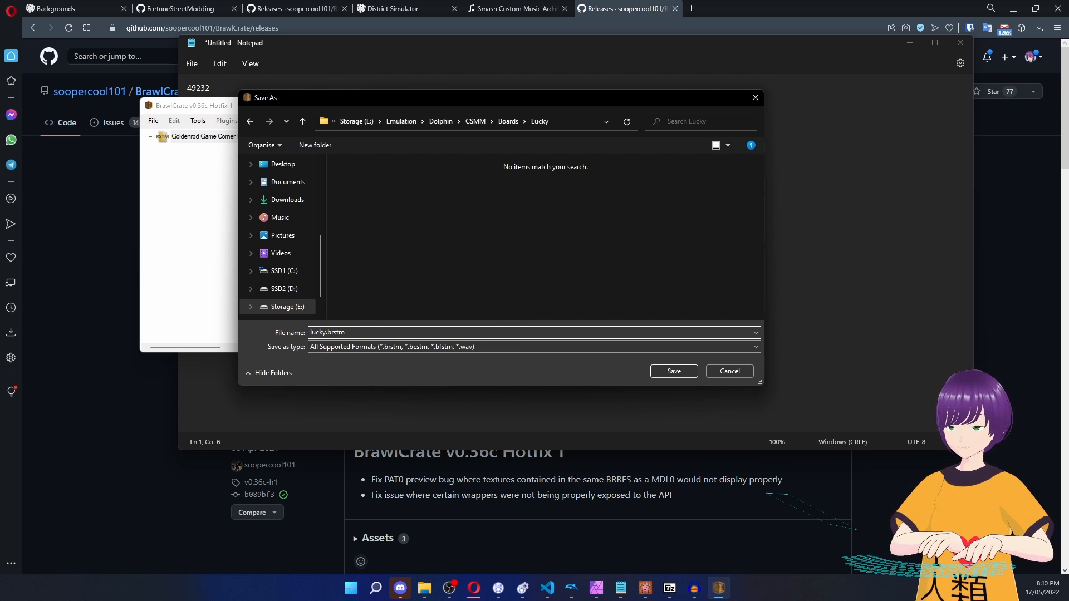
{"action": "type", "text": "channel"}
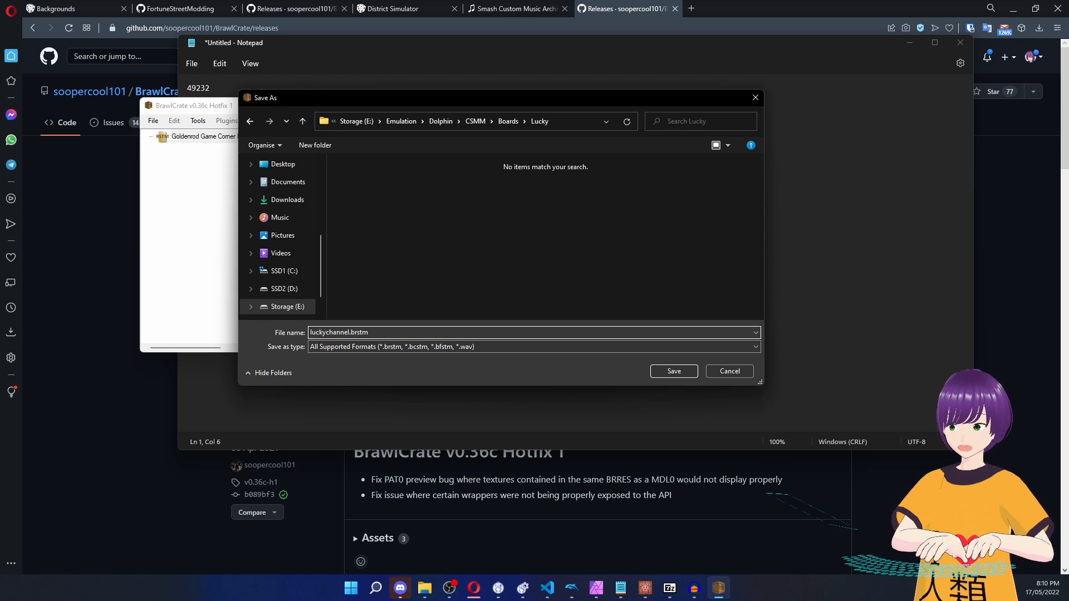
{"action": "type", "text": ".50"}
{"action": "key", "text": "Return"}
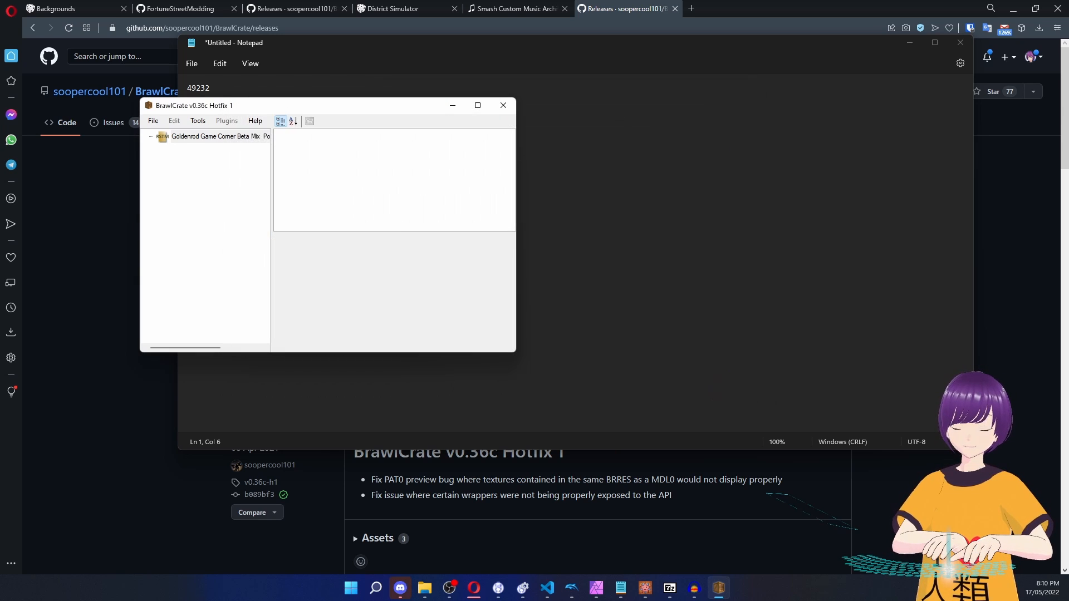
{"action": "left_click", "coordinate": [503, 105]}
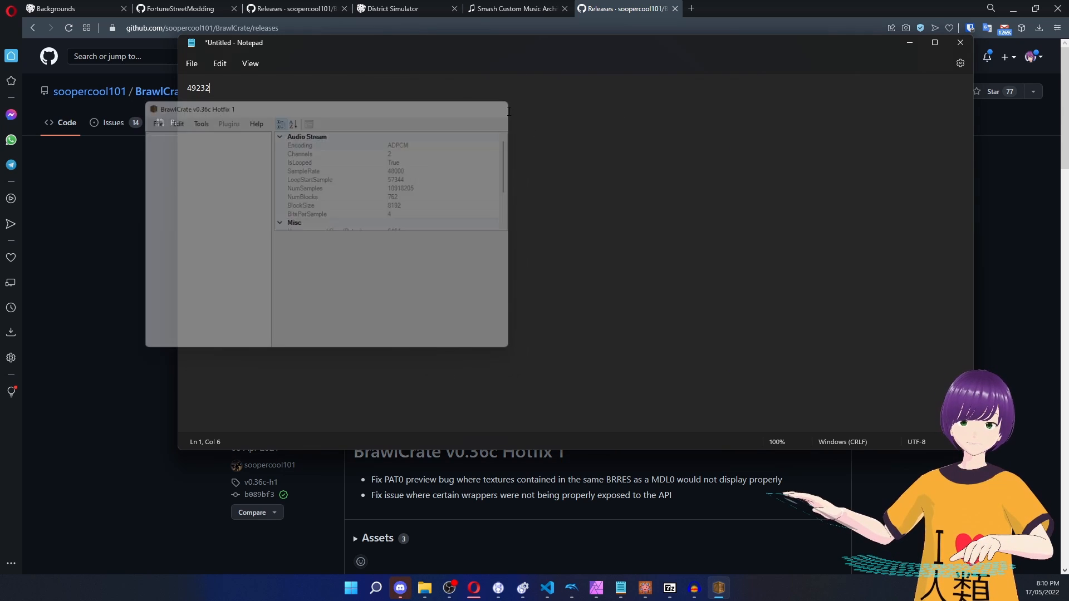
Switch to the Lucky folder in File Explorer and rename luckychannel.50.brstm to luckychannel.brstm.
{"action": "mouse_move", "coordinate": [436, 588]}
{"action": "left_click", "coordinate": [357, 528]}
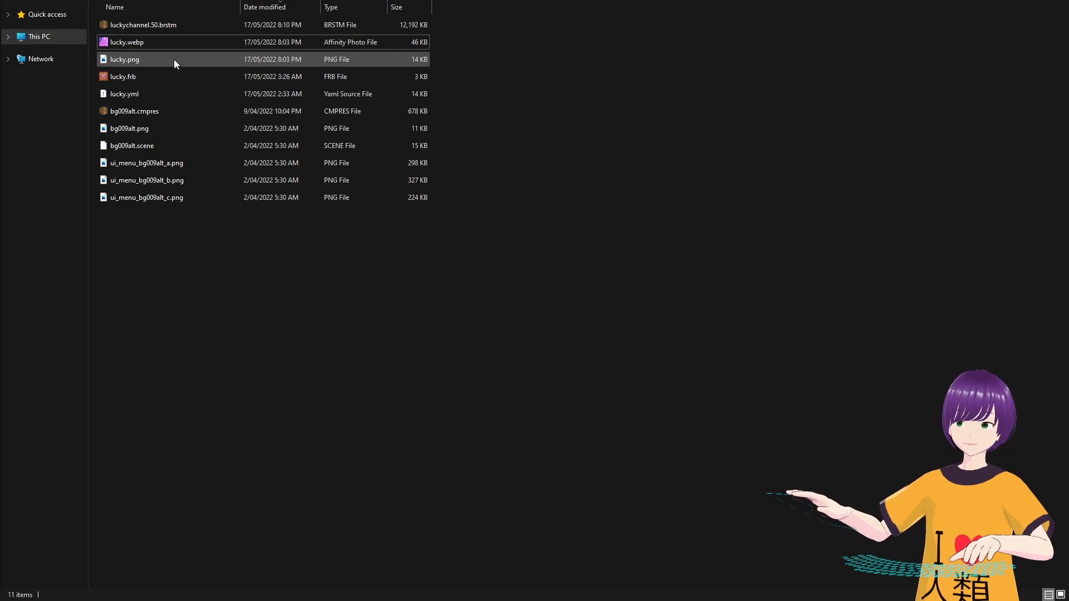
{"action": "left_click", "coordinate": [159, 28]}
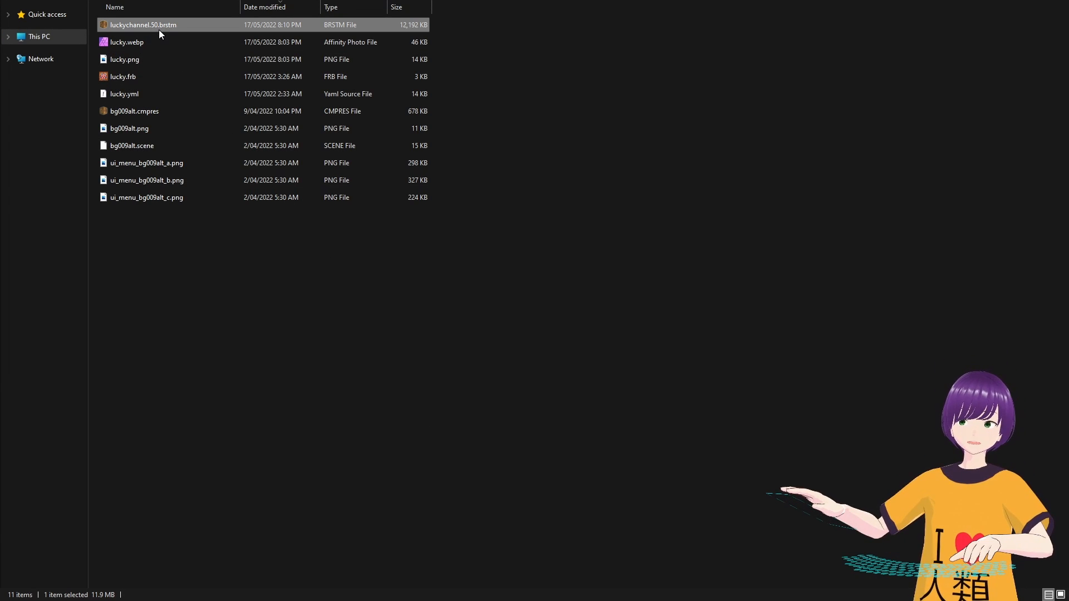
{"action": "key", "text": "Down"}
{"action": "key", "text": "Up"}
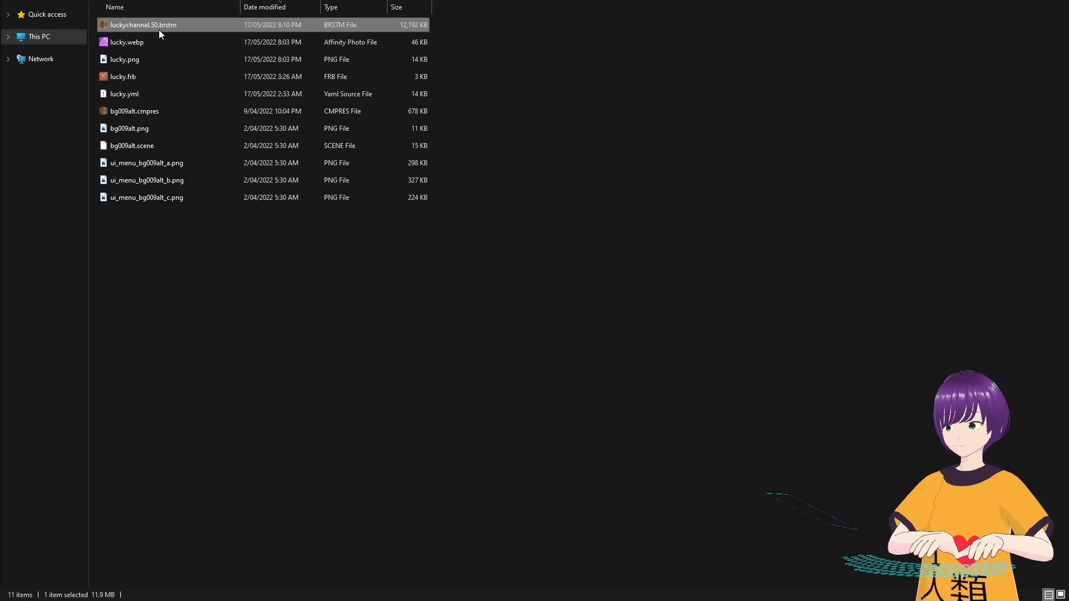
{"action": "left_click", "coordinate": [158, 28]}
{"action": "left_click", "coordinate": [152, 24]}
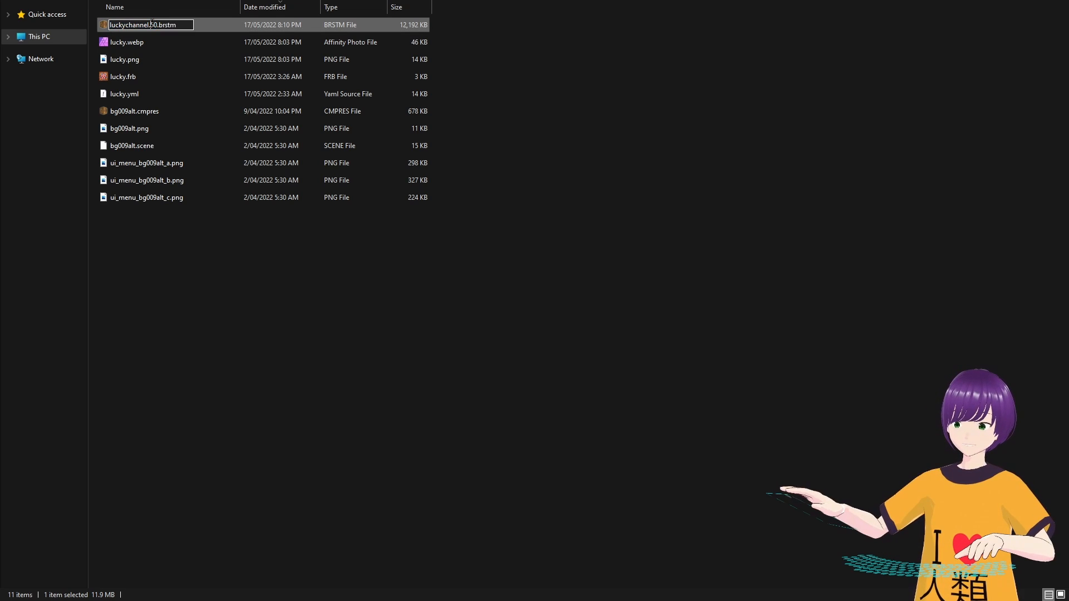
{"action": "key", "text": "Delete"}
{"action": "key", "text": "Delete"}
{"action": "key", "text": "Delete"}
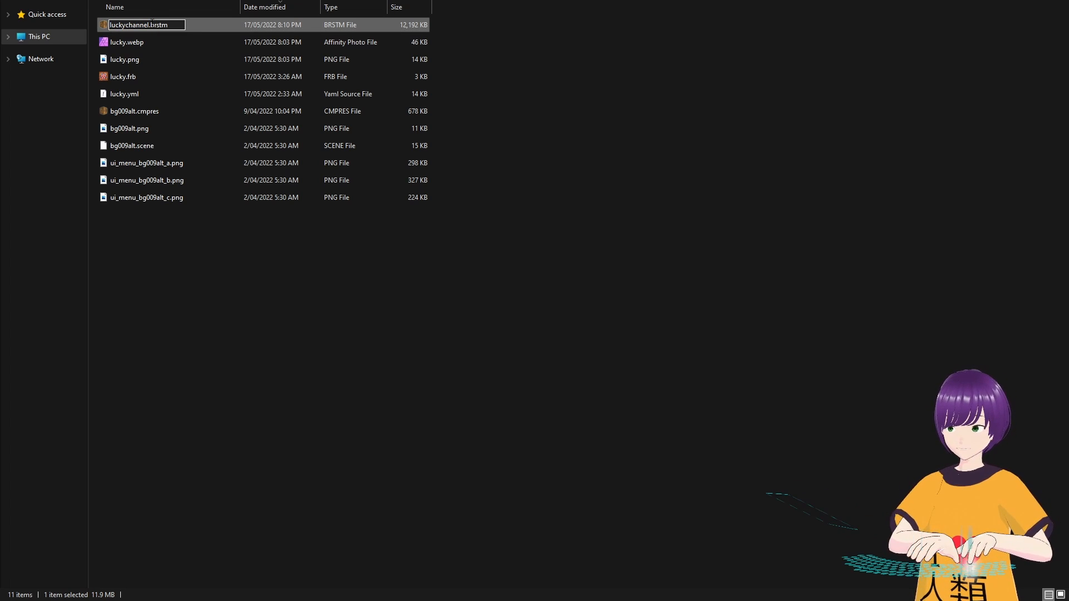
{"action": "key", "text": "Return"}
Try luckychannel.4.brstm as the name for the BRSTM music file.
{"action": "left_click", "coordinate": [151, 23]}
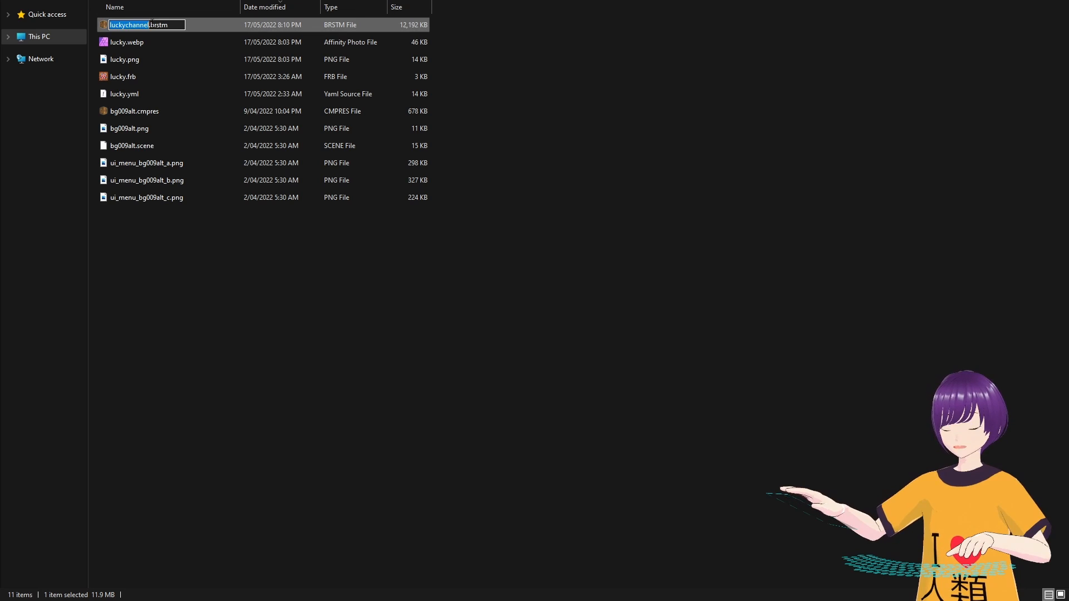
{"action": "left_click", "coordinate": [150, 24]}
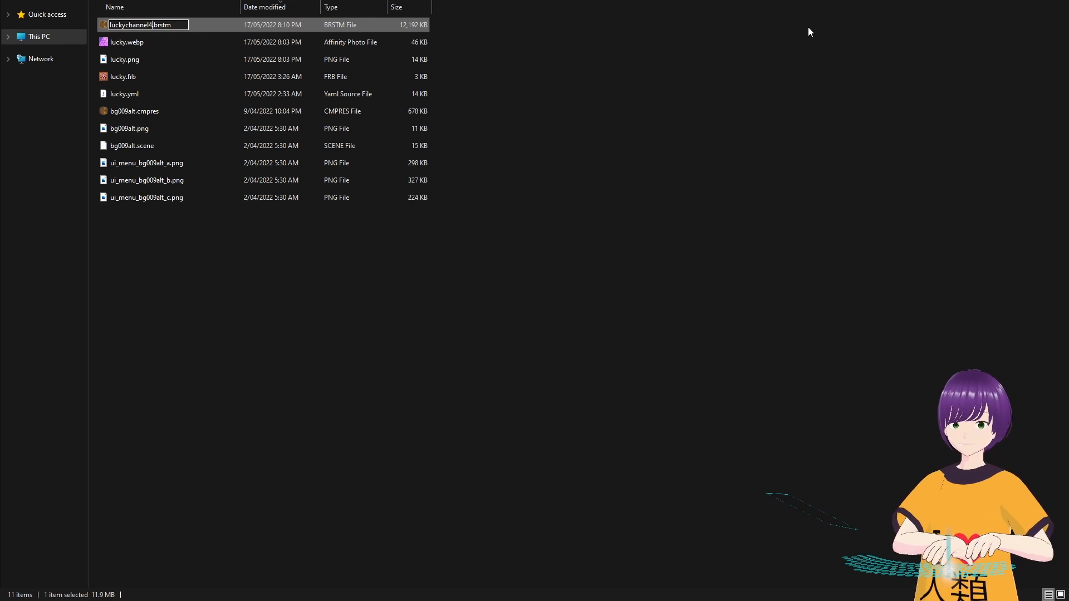
{"action": "type", "text": "4"}
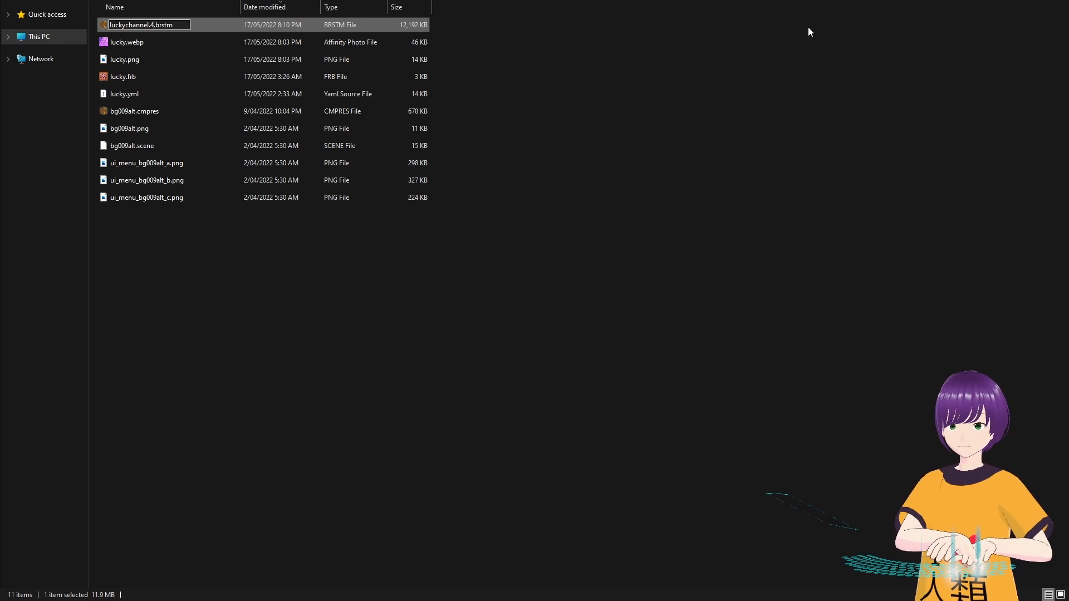
{"action": "key", "text": "BackSpace"}
{"action": "key", "text": "BackSpace"}
{"action": "key", "text": "BackSpace"}
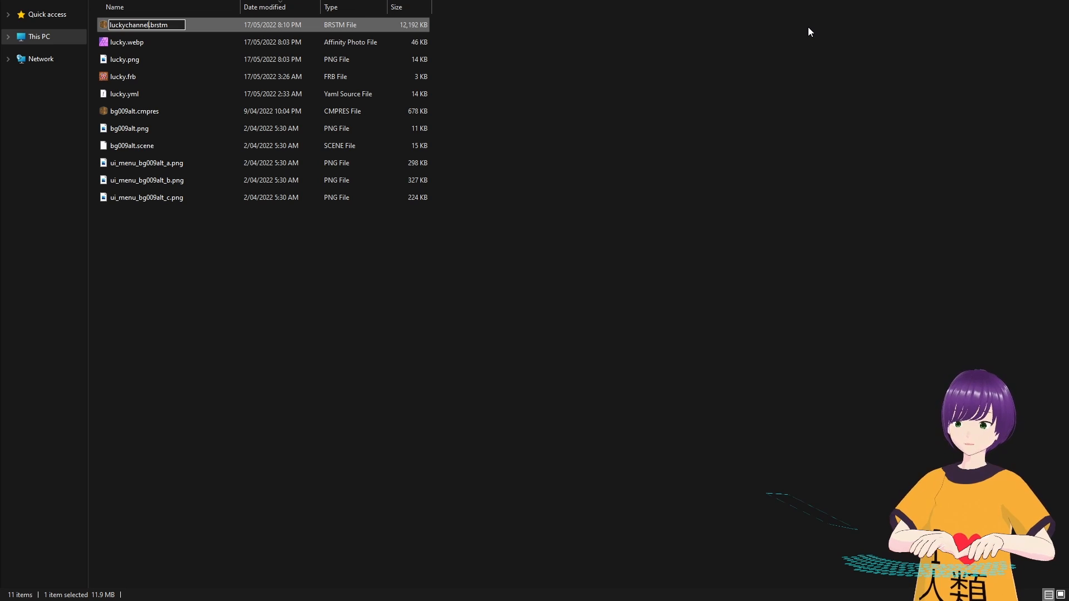
Try luckychannel.100.brstm as the name for the BRSTM music file.
{"action": "type", "text": "100"}
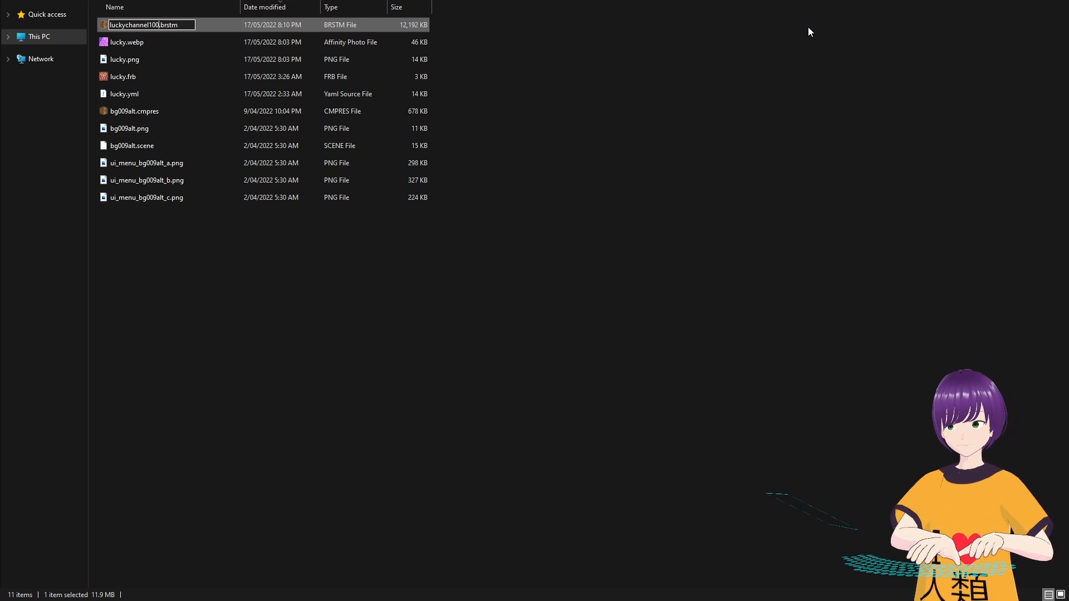
{"action": "type", "text": "."}
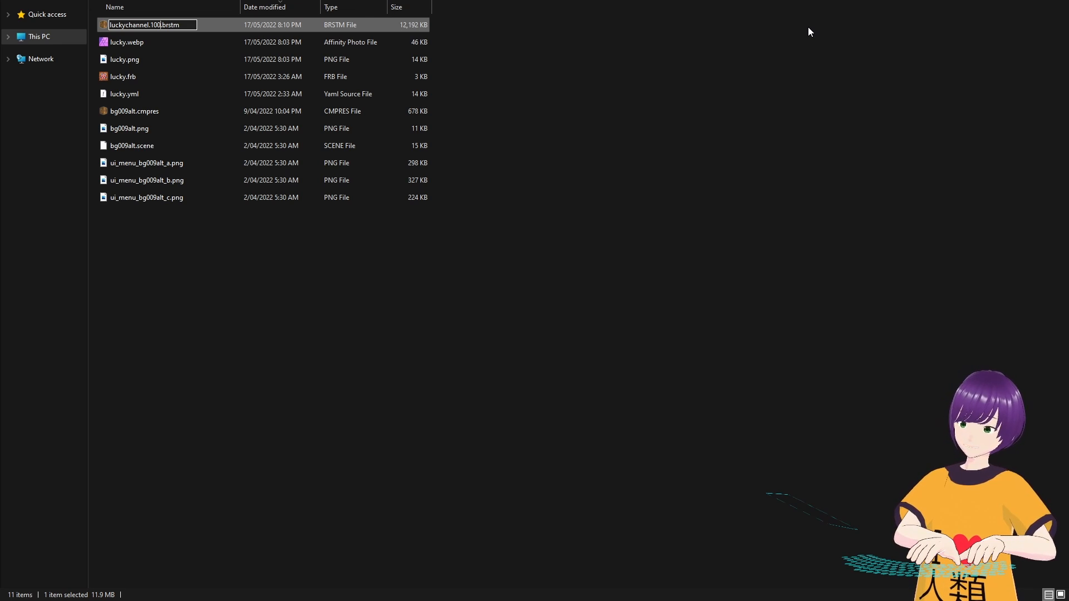
{"action": "key", "text": "BackSpace"}
{"action": "key", "text": "BackSpace"}
{"action": "key", "text": "BackSpace"}
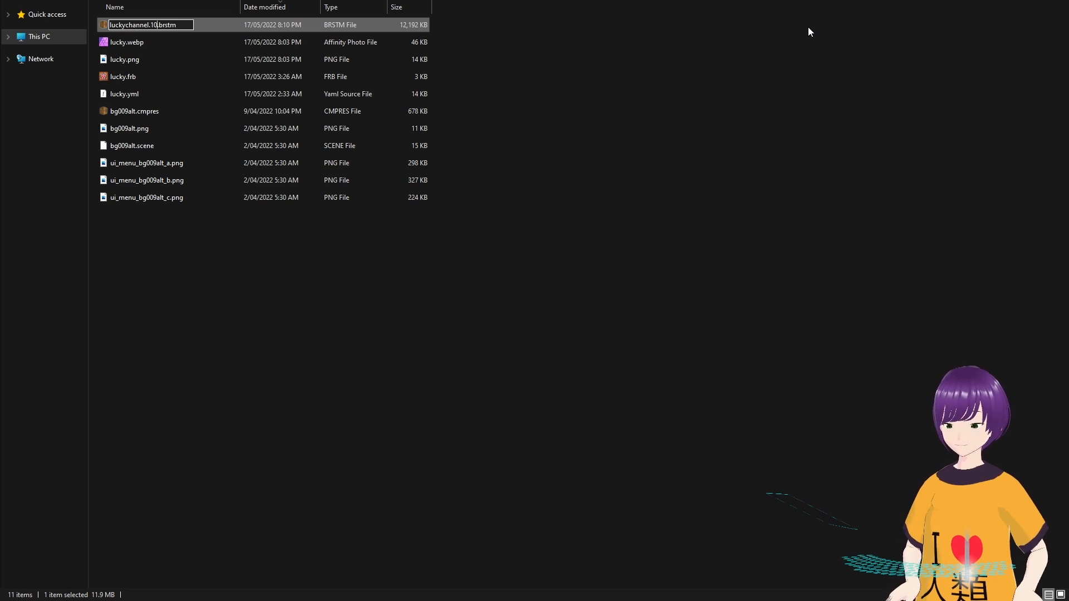
Rename the BRSTM music file as luckychannel.5.brstm and extend its number suffix to make luckychannel.50.brstm.
{"action": "type", "text": "5"}
{"action": "key", "text": "Return"}
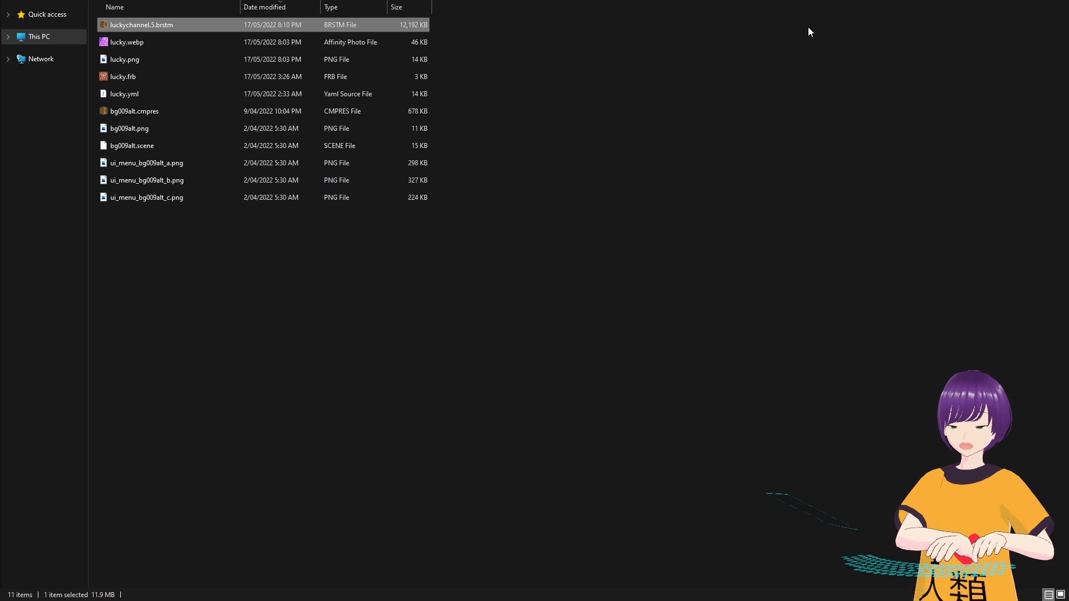
{"action": "left_click", "coordinate": [153, 27]}
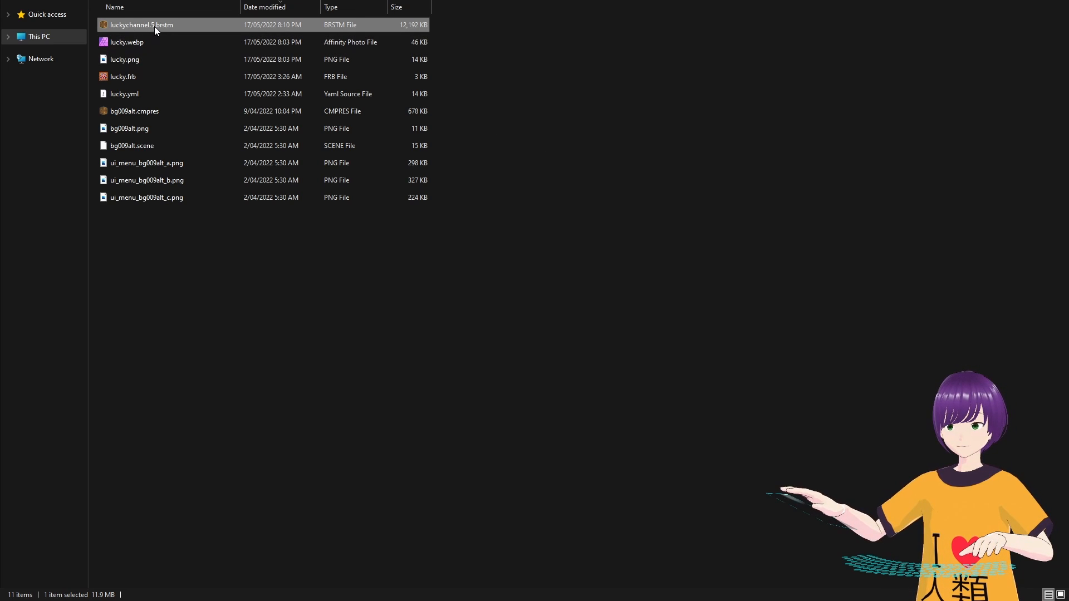
{"action": "key", "text": "Left"}
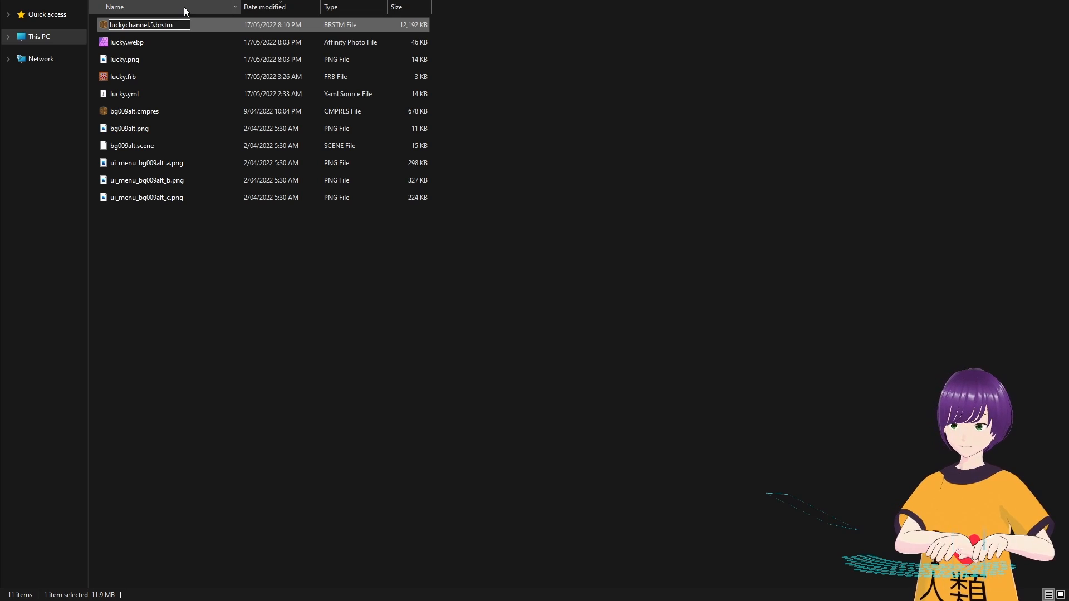
{"action": "type", "text": "0"}
{"action": "key", "text": "Return"}
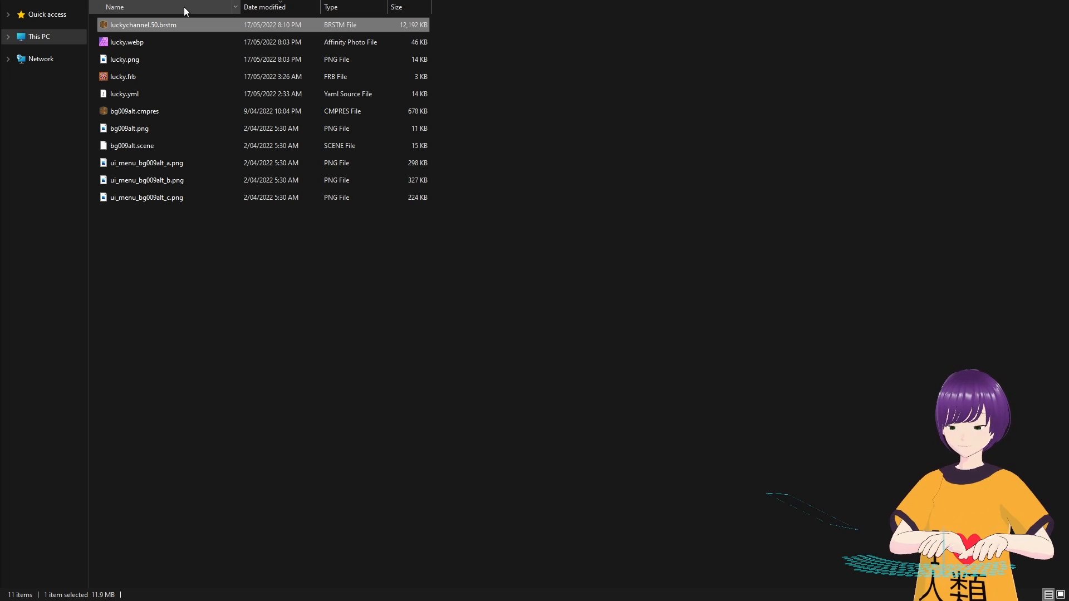
Copy luckychannel.50.brstm and bring up the available actions for the Lucky folder itself.
{"action": "left_click", "coordinate": [147, 28]}
{"action": "key", "text": "ctrl+c"}
{"action": "left_click", "coordinate": [602, 196]}
{"action": "right_click", "coordinate": [433, 299]}
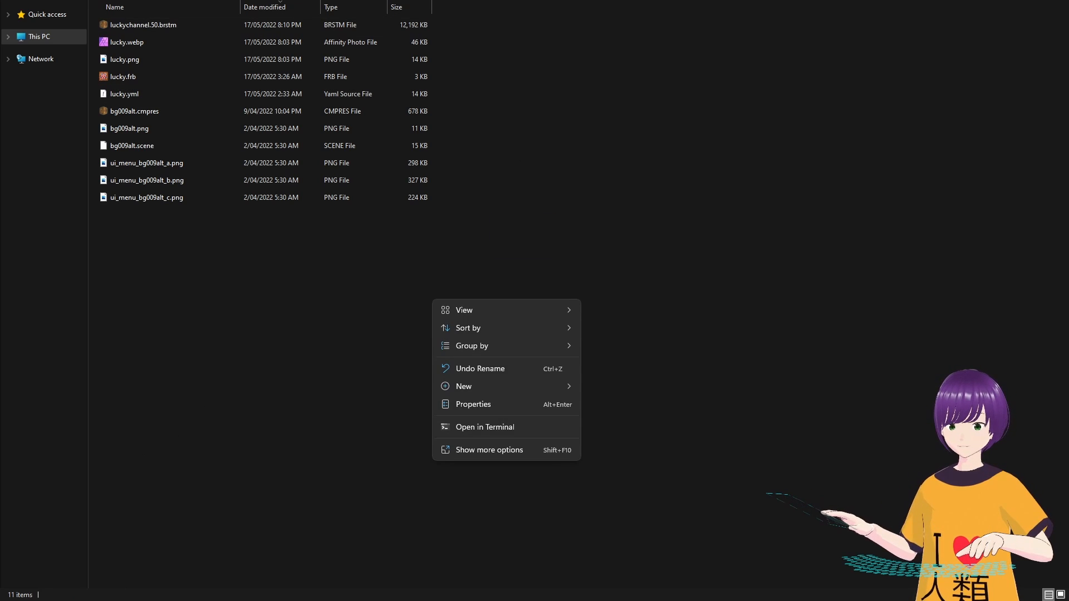
Switch to lucky.yml in Visual Studio Code and replace the music section's map placeholder with luckychannel.50.
{"action": "key", "text": "alt+Tab"}
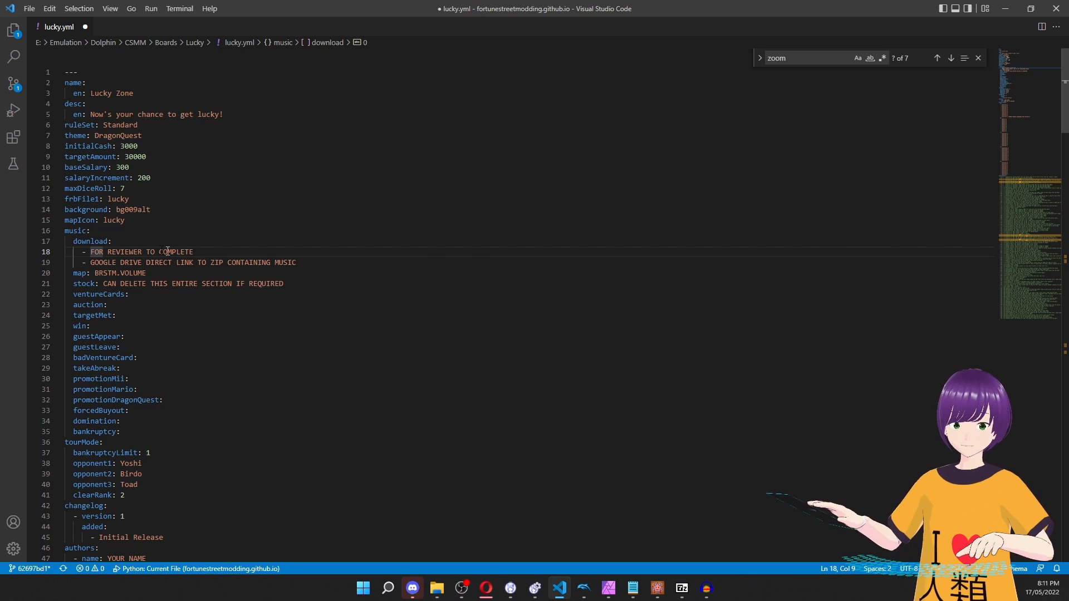
{"action": "left_click", "coordinate": [110, 283]}
{"action": "left_click_drag", "start_coordinate": [108, 273], "coordinate": [284, 284]}
{"action": "key", "text": "ctrl+v"}
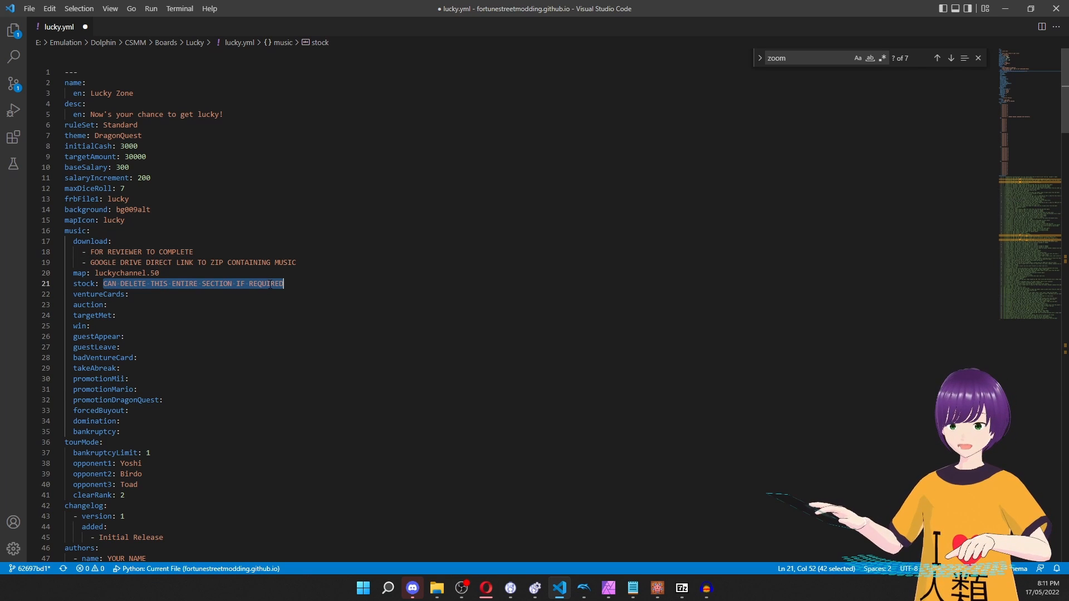
{"action": "key", "text": "BackSpace"}
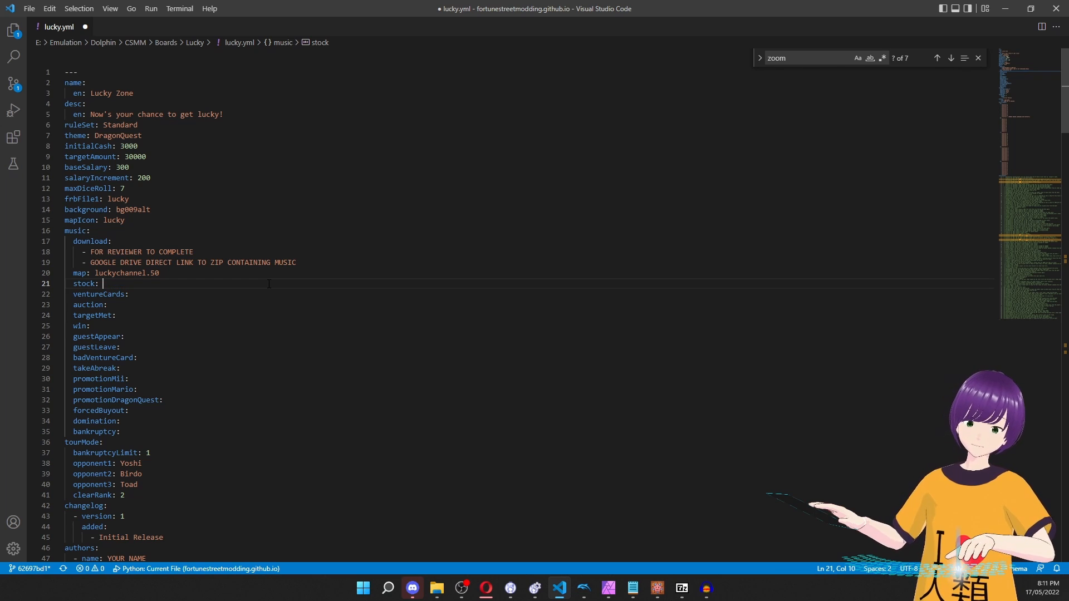
{"action": "key", "text": "ctrl+z"}
{"action": "double_click", "coordinate": [109, 284]}
{"action": "left_click_drag", "start_coordinate": [110, 284], "coordinate": [284, 285]}
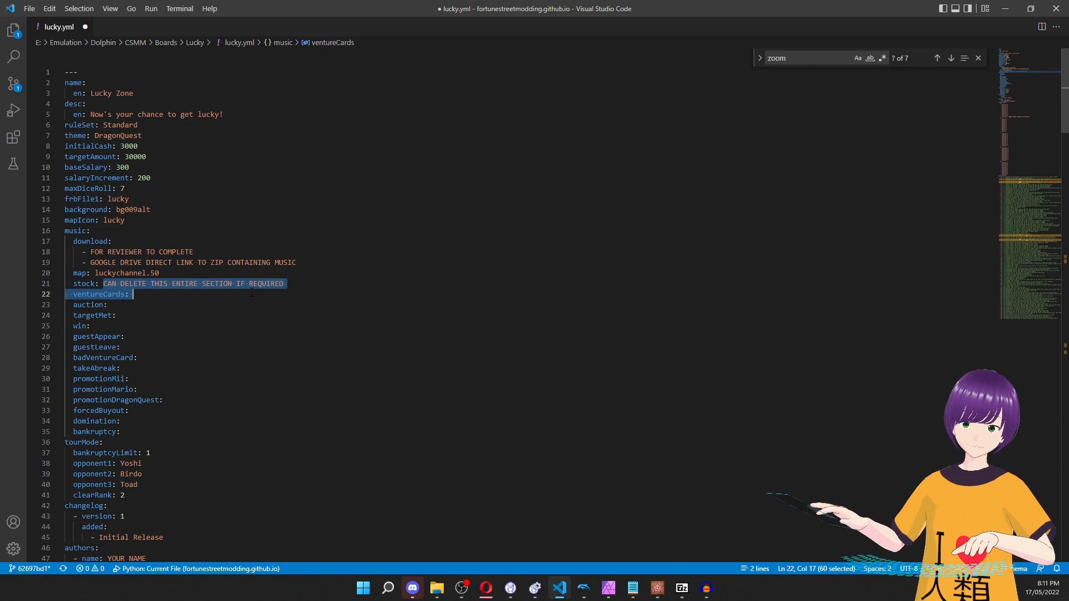
{"action": "left_click", "coordinate": [278, 283]}
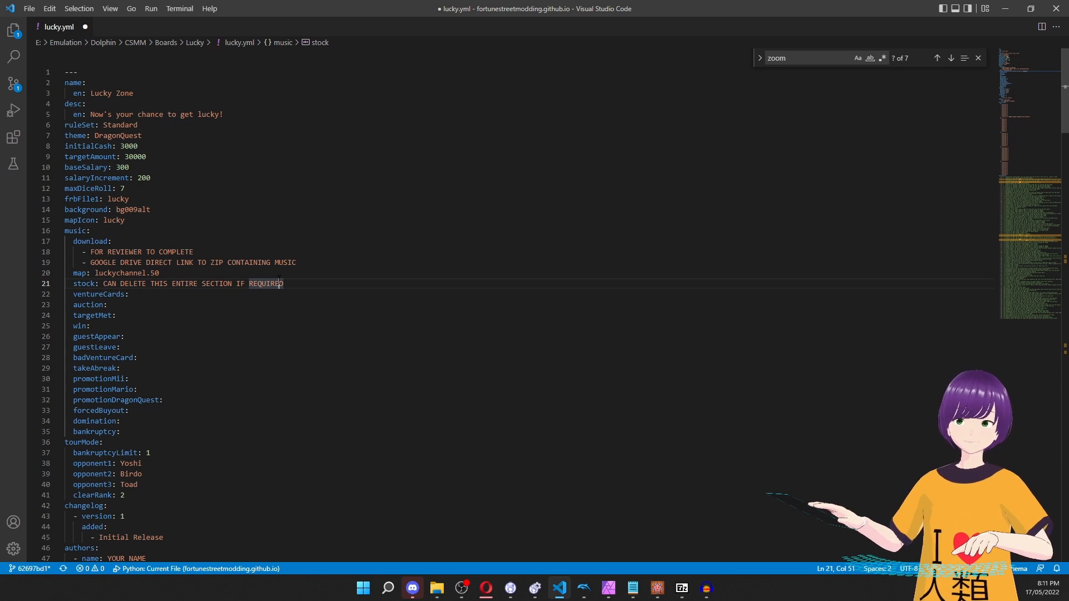
Delete the entire music section from lucky.yml, and restore it by undoing the deletion.
{"action": "left_click_drag", "start_coordinate": [143, 426], "coordinate": [64, 230]}
{"action": "key", "text": "BackSpace"}
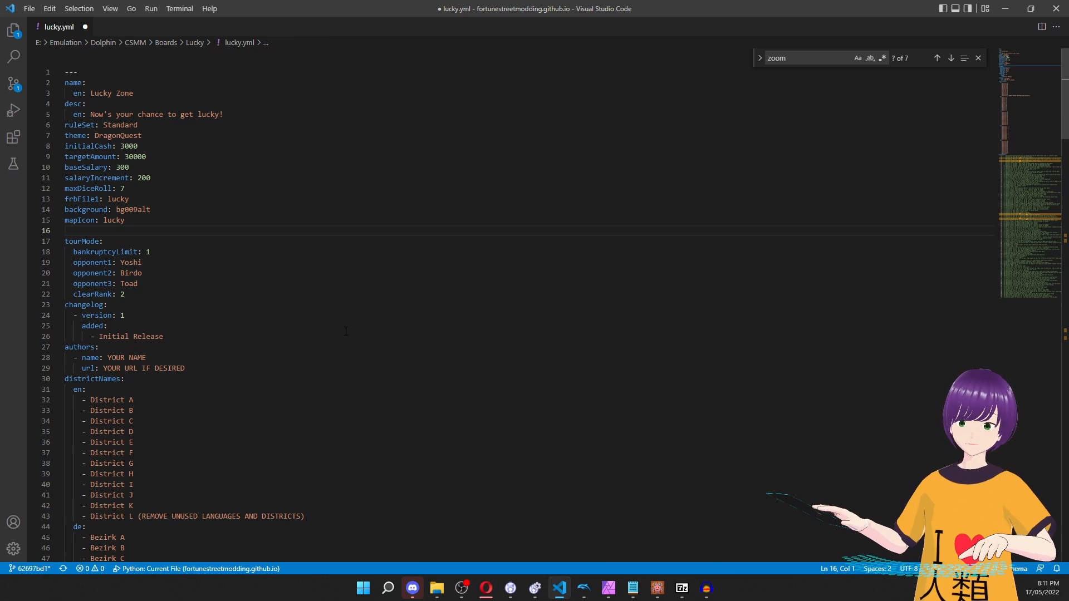
{"action": "key", "text": "BackSpace"}
{"action": "left_click", "coordinate": [346, 331]}
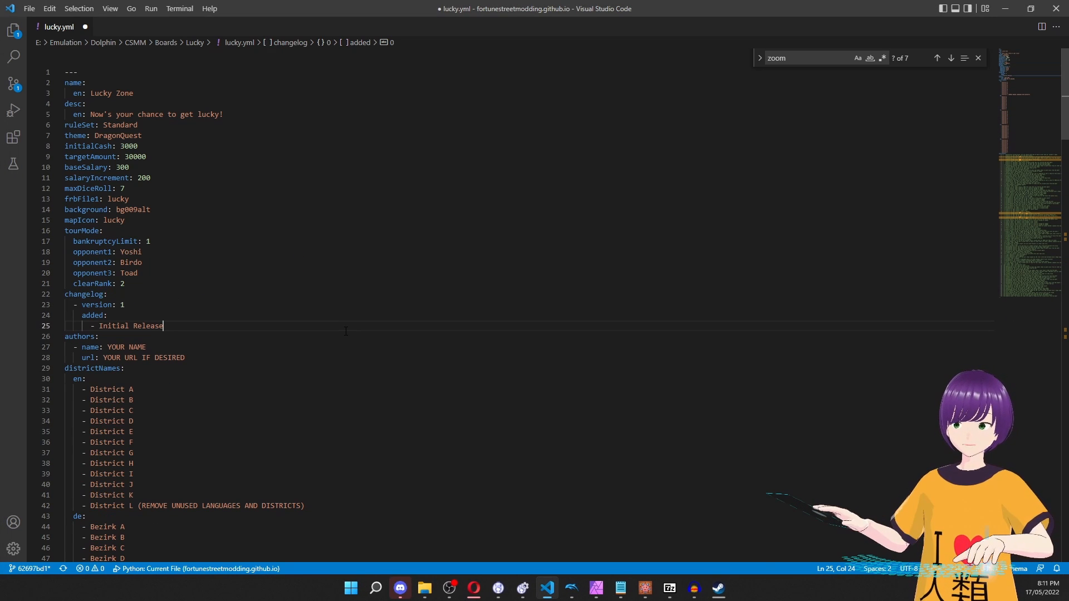
{"action": "key", "text": "ctrl+z"}
{"action": "key", "text": "ctrl+z"}
{"action": "key", "text": "ctrl+z"}
{"action": "key", "text": "ctrl+z"}
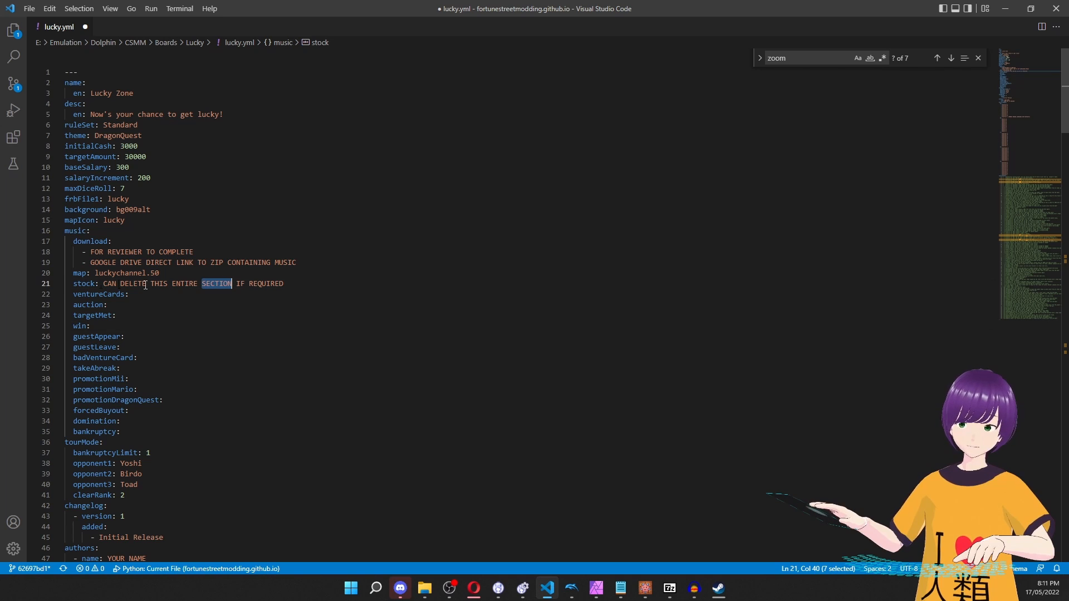
Clear the placeholder text from the stock entry in the music section, leaving its value empty.
{"action": "left_click_drag", "start_coordinate": [103, 283], "coordinate": [284, 284]}
{"action": "key", "text": "BackSpace"}
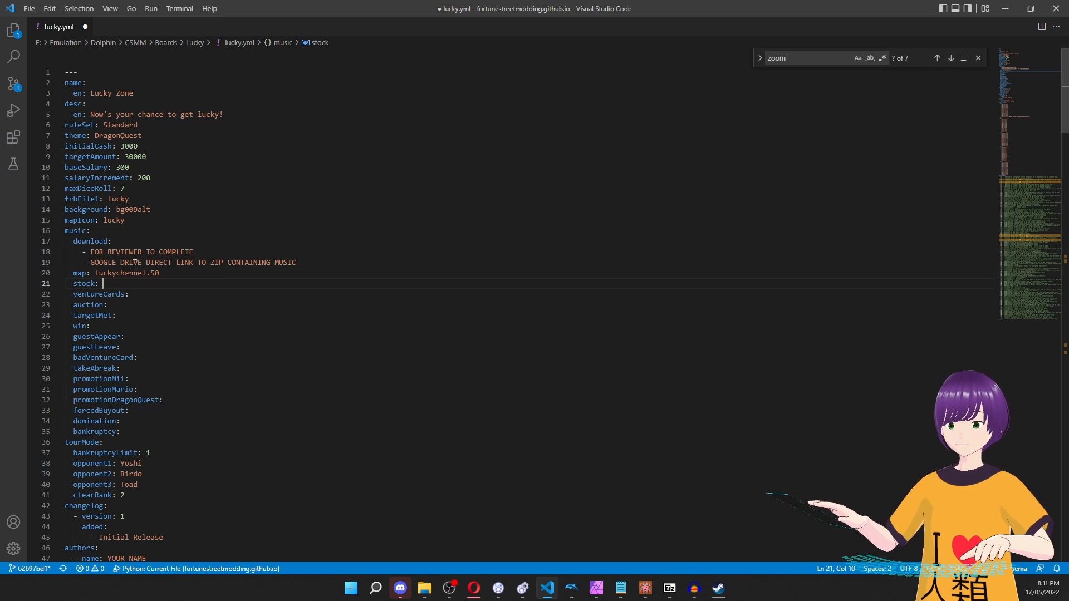
Review the optional music entries one by one from ventureCards down to takeAbreak.
{"action": "left_click", "coordinate": [152, 295]}
{"action": "left_click", "coordinate": [142, 310]}
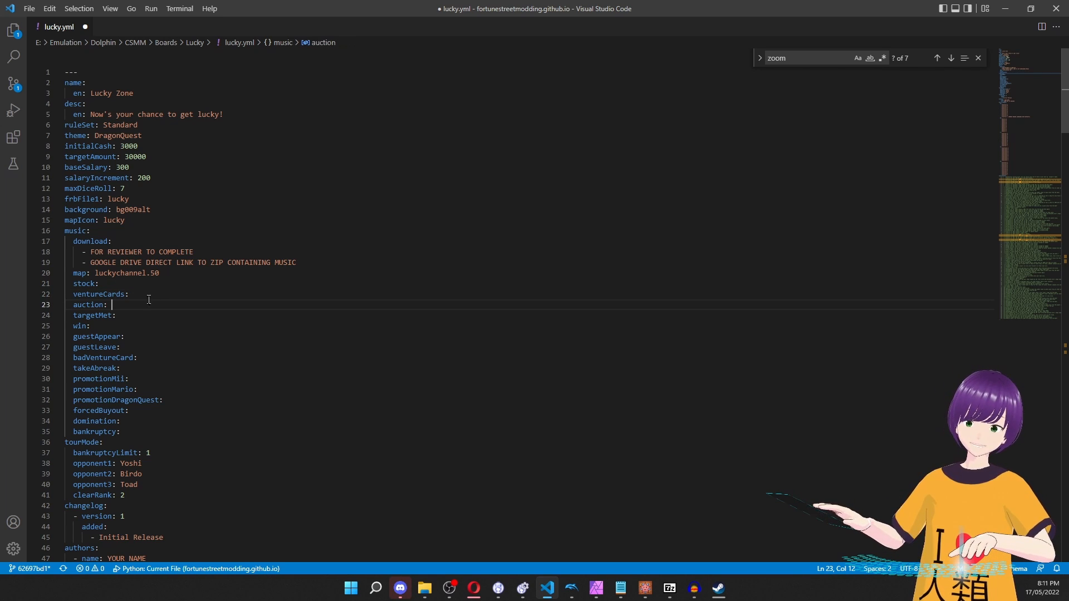
{"action": "left_click", "coordinate": [143, 318]}
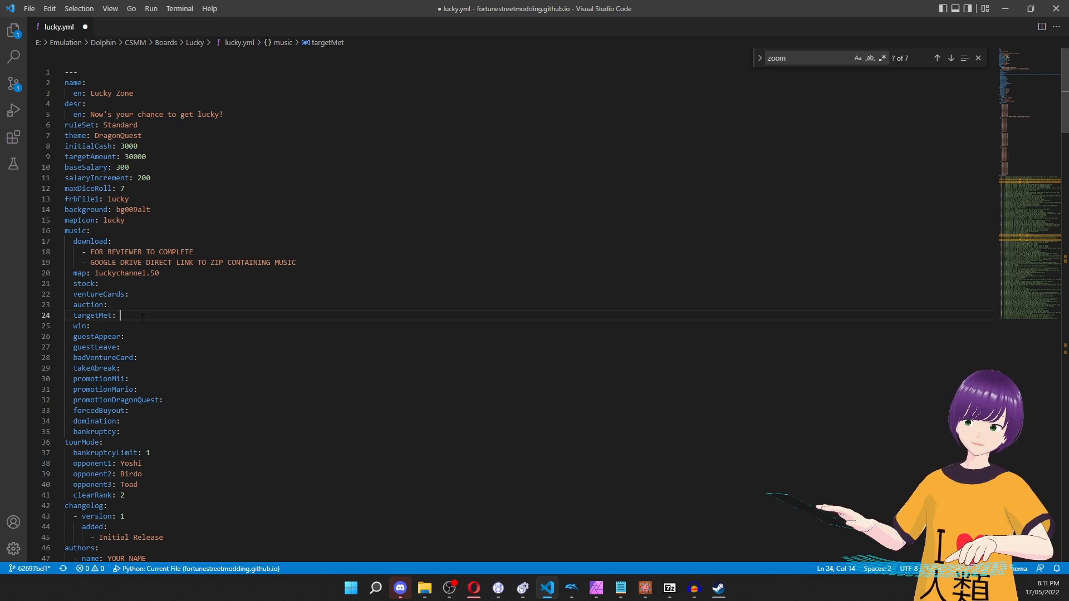
{"action": "key", "text": "Down"}
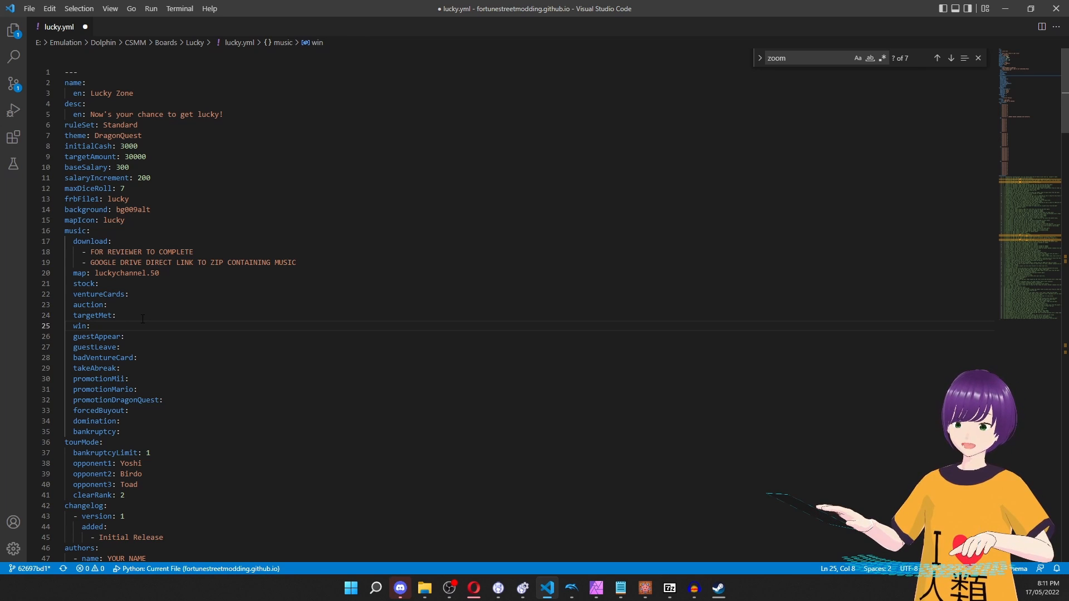
{"action": "key", "text": "Down"}
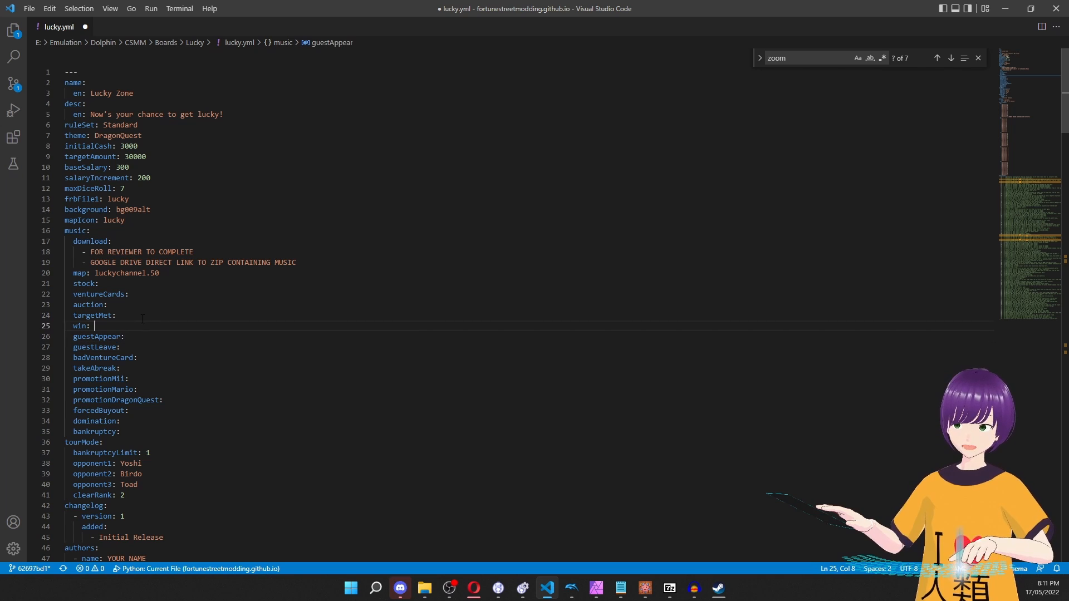
{"action": "left_click", "coordinate": [159, 340]}
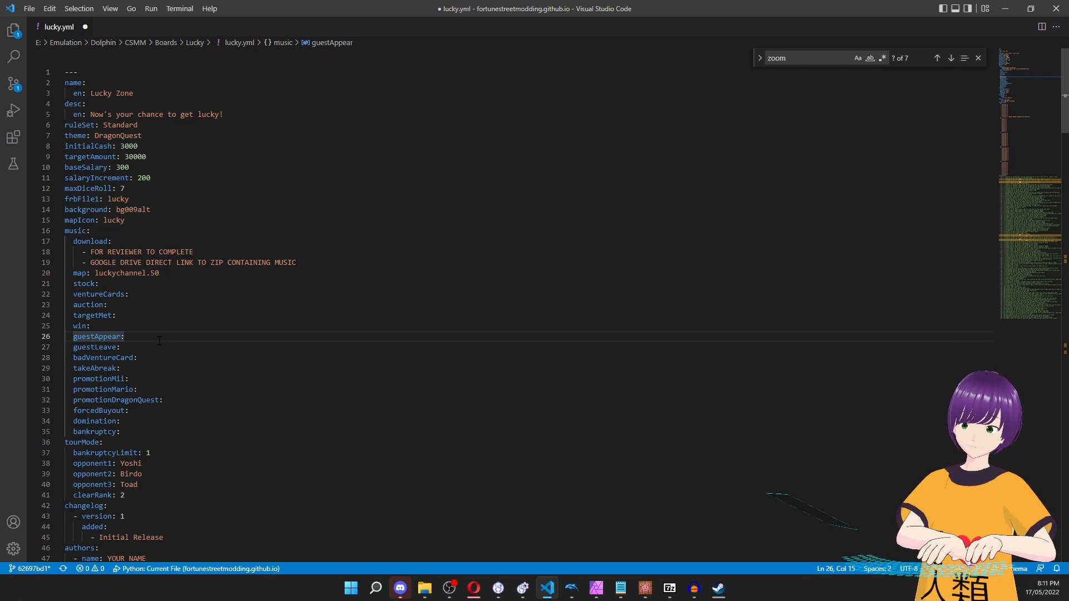
{"action": "left_click", "coordinate": [159, 347]}
{"action": "left_click", "coordinate": [158, 357]}
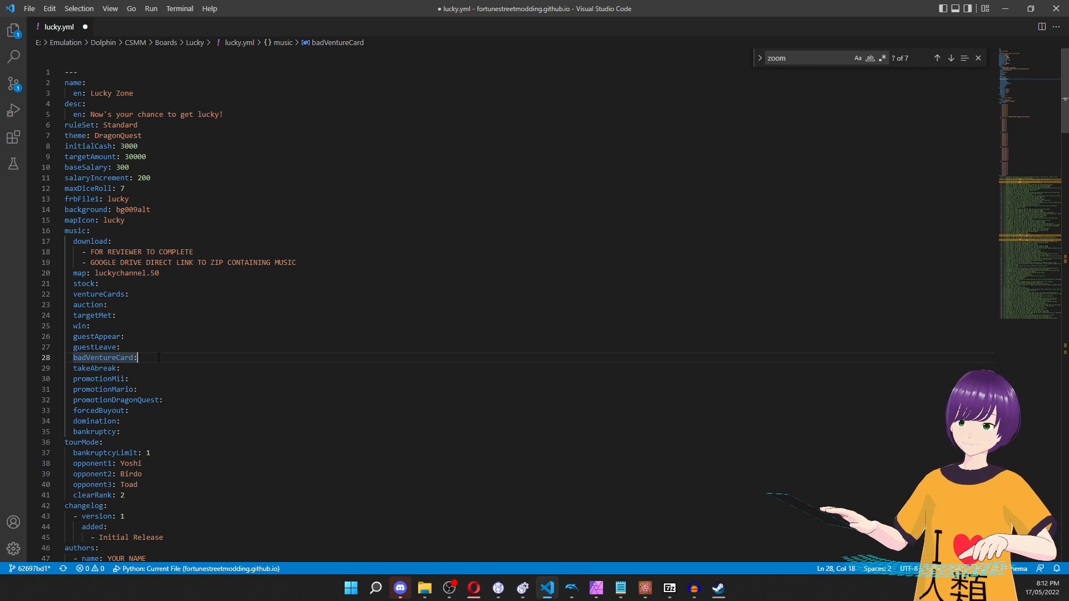
{"action": "left_click", "coordinate": [156, 368]}
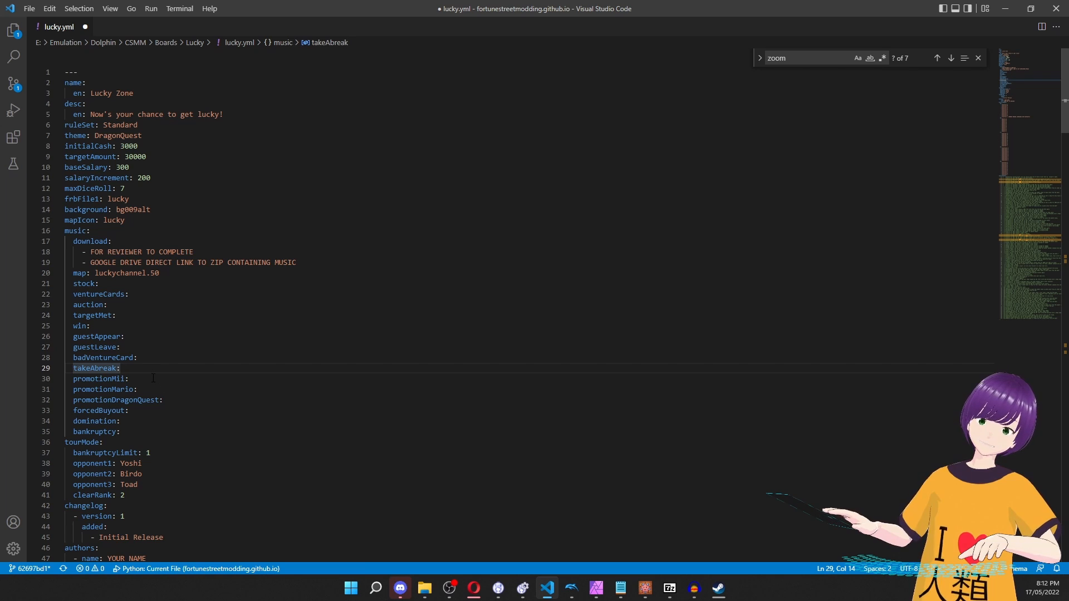
Examine the three promotion music entries: promotionMii, promotionMario and promotionDragonQuest.
{"action": "left_click", "coordinate": [160, 379]}
{"action": "left_click", "coordinate": [163, 389]}
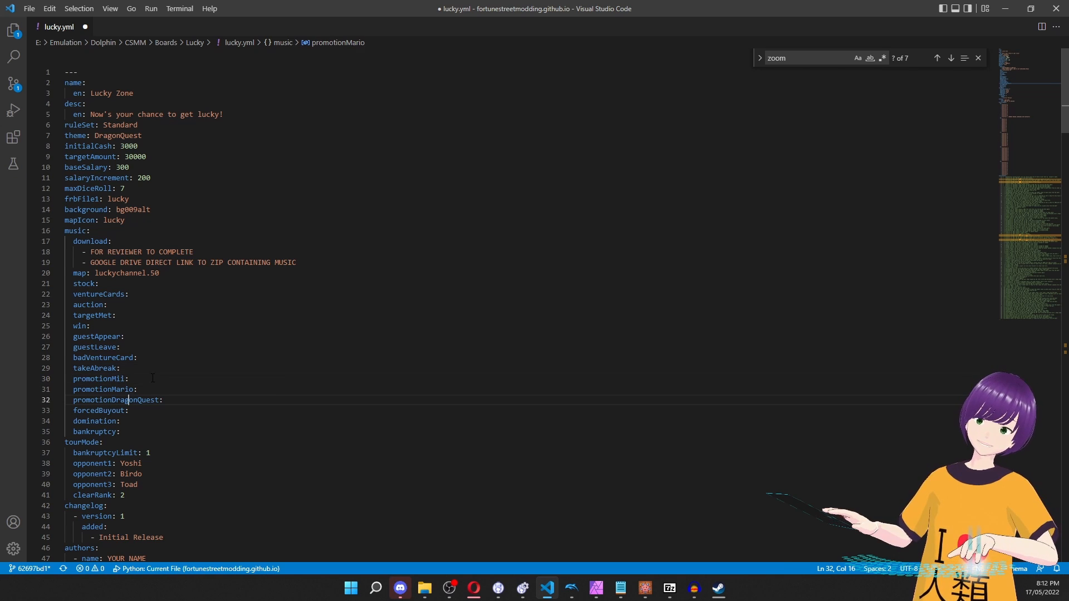
{"action": "left_click", "coordinate": [174, 400]}
{"action": "left_click", "coordinate": [180, 390]}
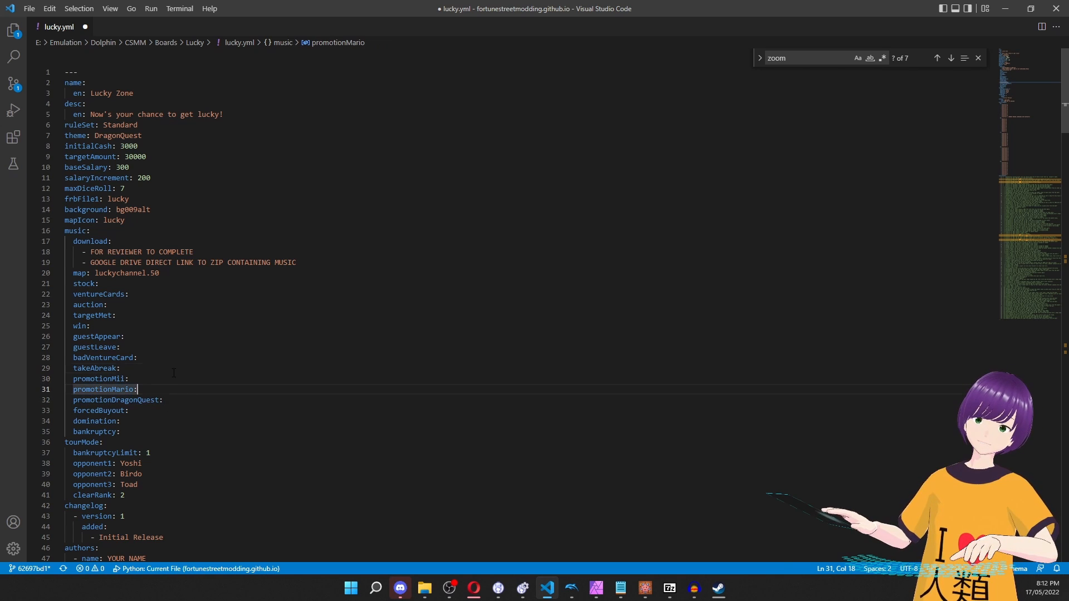
{"action": "left_click", "coordinate": [171, 369]}
{"action": "left_click", "coordinate": [172, 380]}
{"action": "left_click", "coordinate": [183, 398]}
{"action": "left_click", "coordinate": [178, 390]}
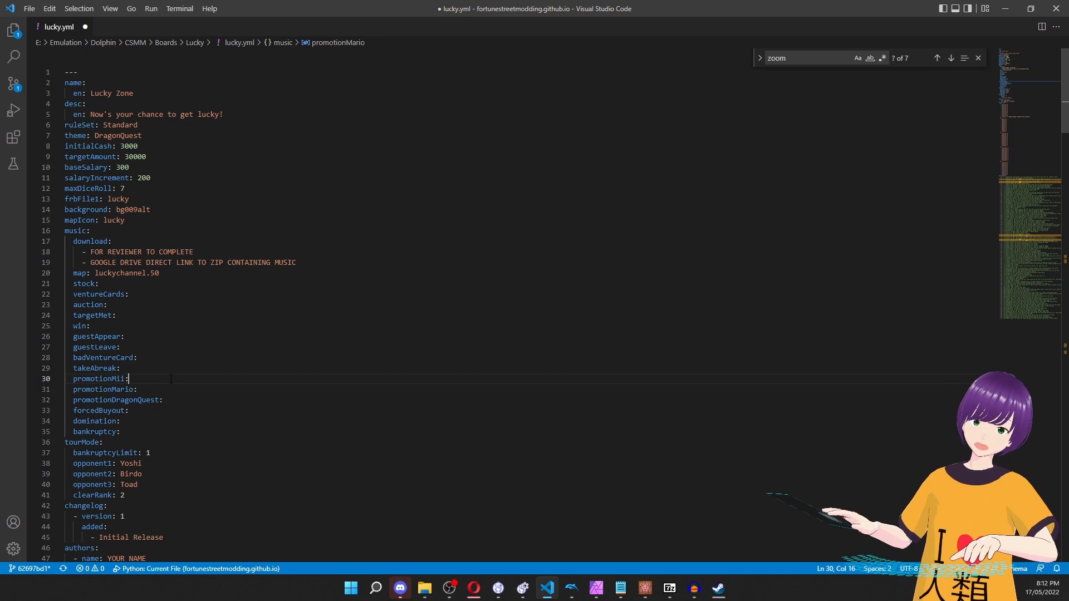
{"action": "left_click", "coordinate": [171, 379]}
{"action": "key", "text": "Down"}
{"action": "key", "text": "Down"}
{"action": "key", "text": "Down"}
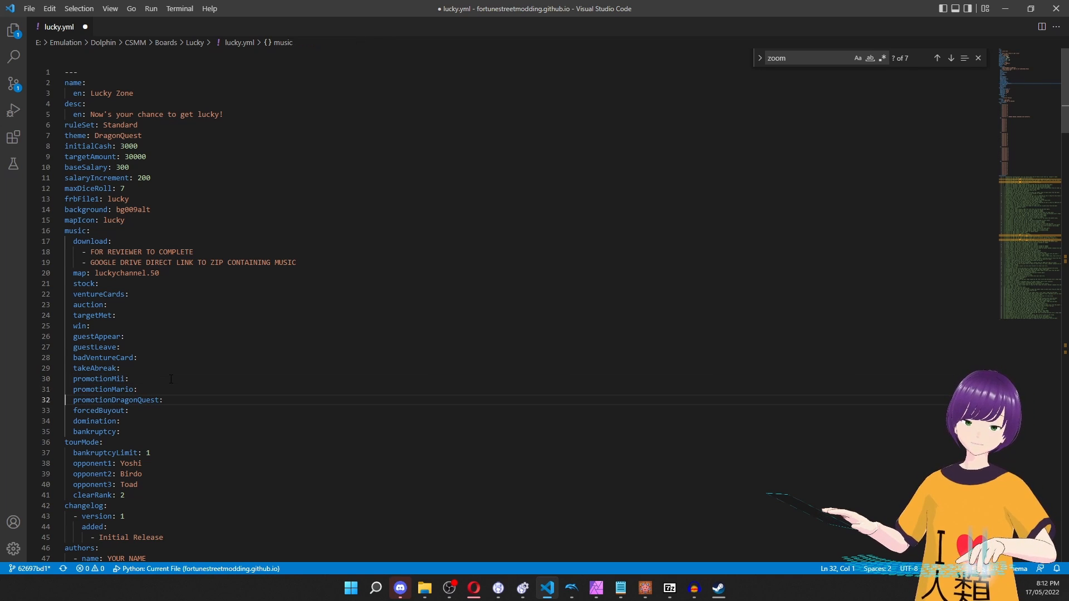
{"action": "key", "text": "Up"}
{"action": "key", "text": "Down"}
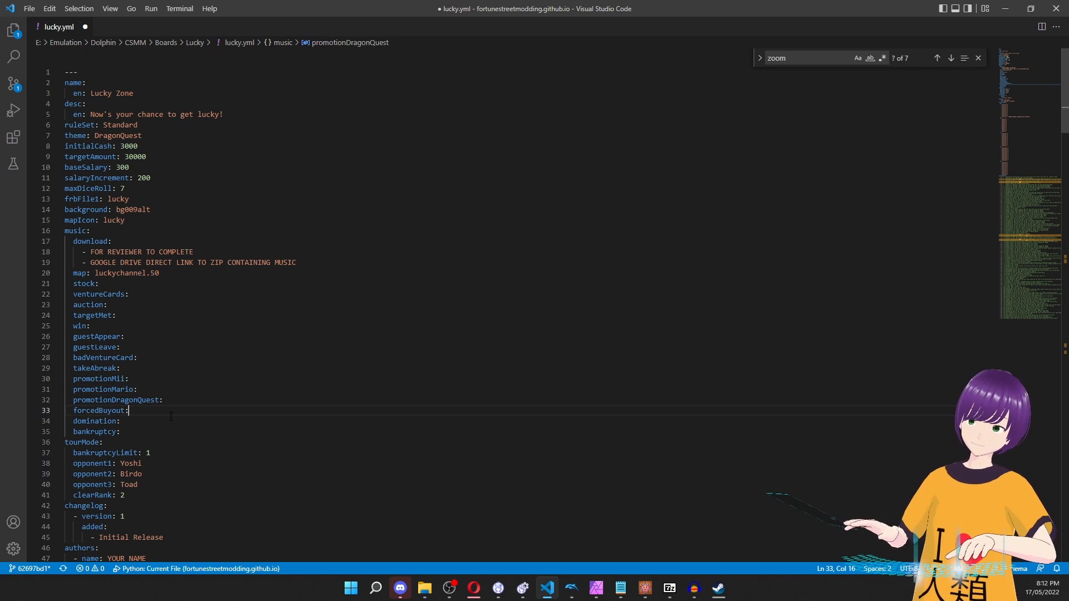
Review the forcedBuyout, domination and bankruptcy music entries, and the whole block from guestAppear to bankruptcy.
{"action": "left_click", "coordinate": [163, 420]}
{"action": "left_click", "coordinate": [162, 409]}
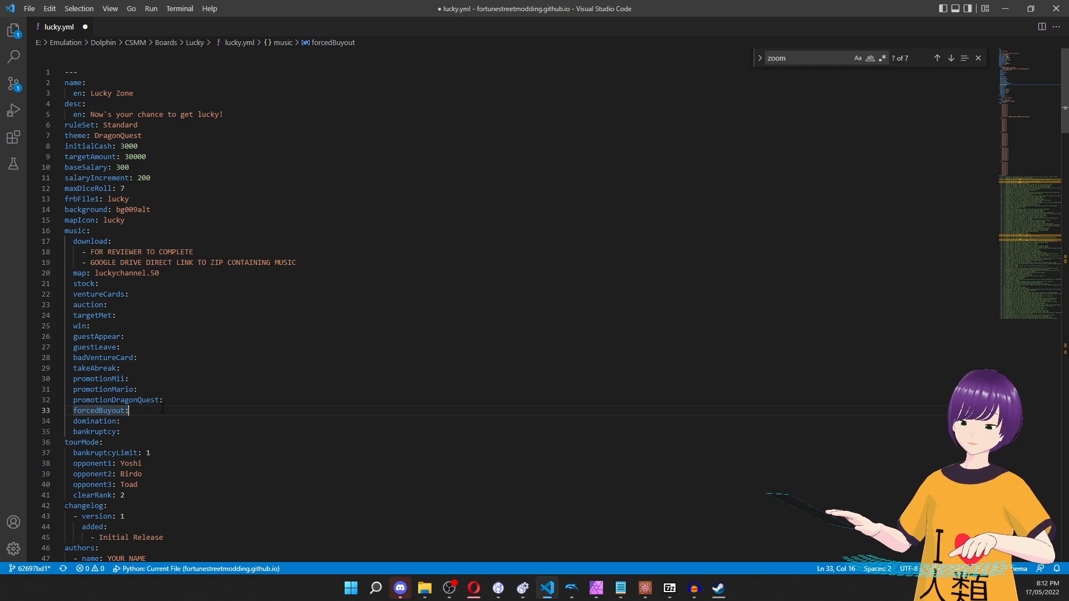
{"action": "key", "text": "Down"}
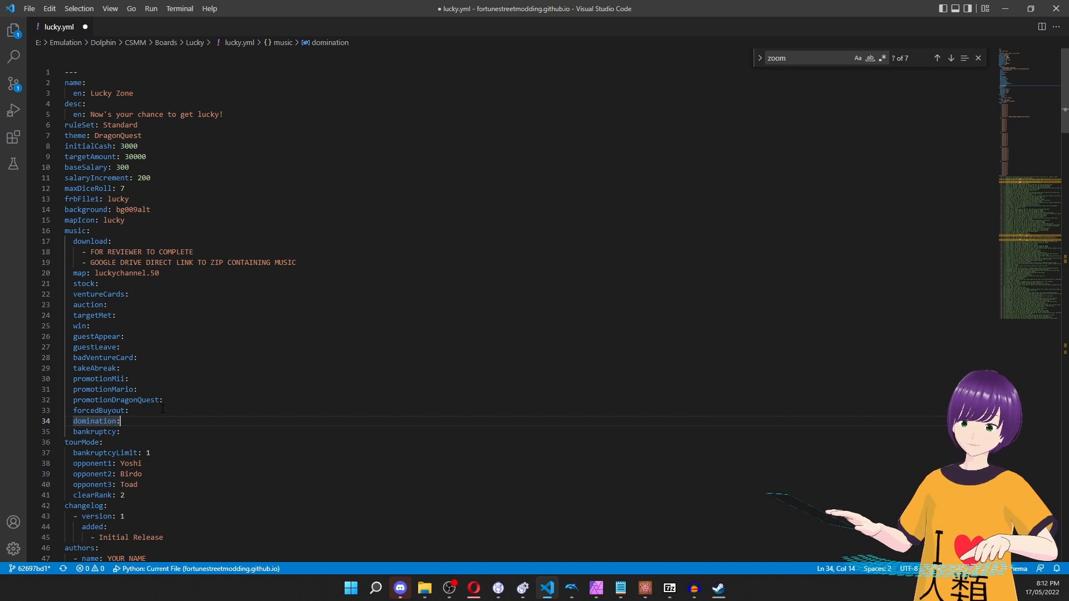
{"action": "key", "text": "Down"}
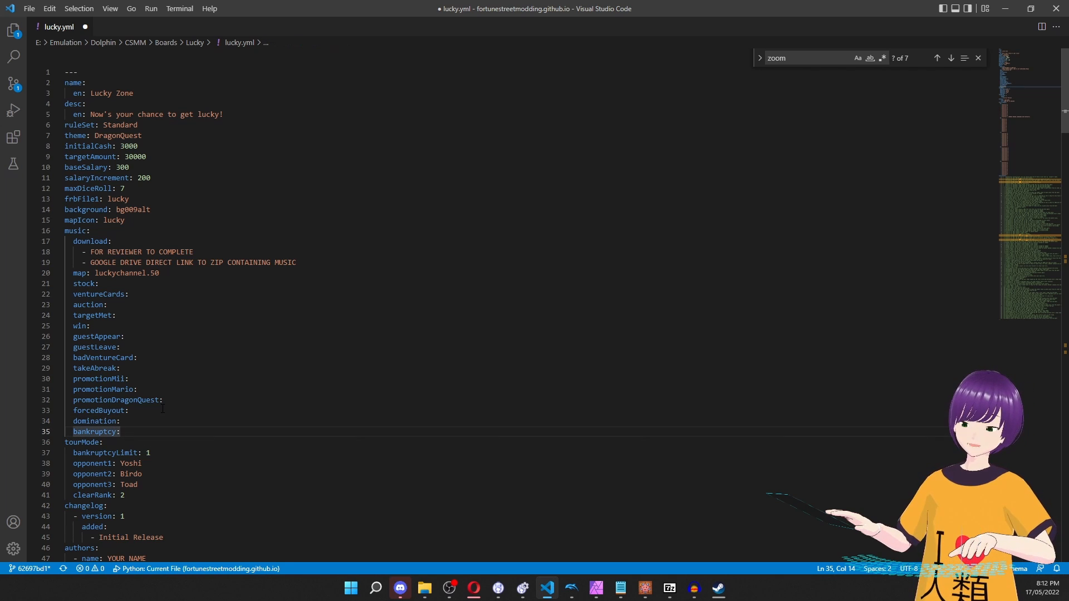
{"action": "key", "text": "Up"}
{"action": "key", "text": "Up"}
{"action": "key", "text": "Up"}
{"action": "key", "text": "Up"}
{"action": "key", "text": "Up"}
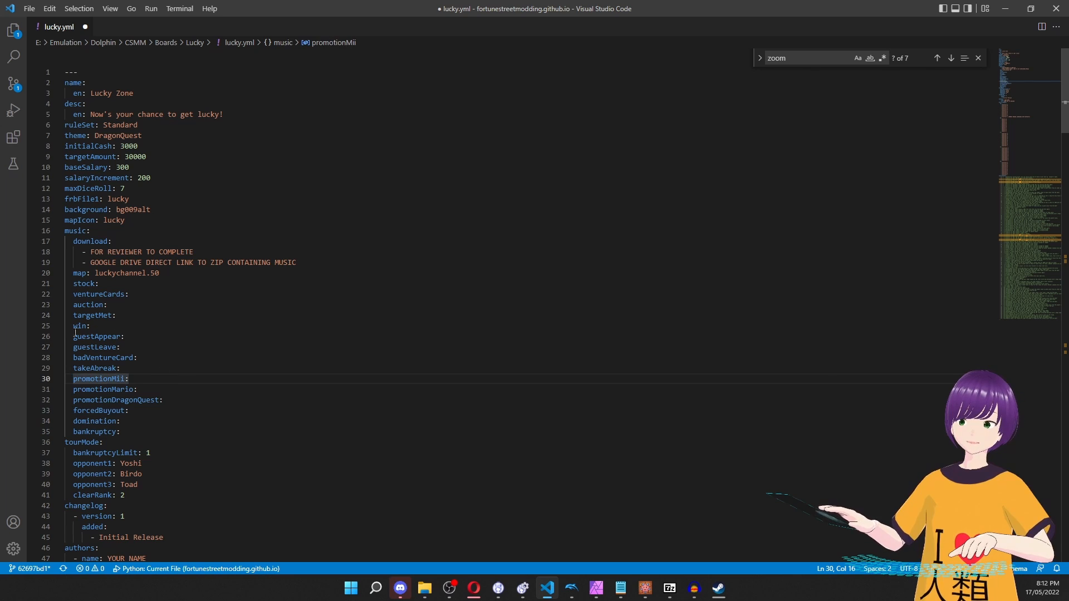
{"action": "left_click_drag", "start_coordinate": [74, 337], "coordinate": [143, 426]}
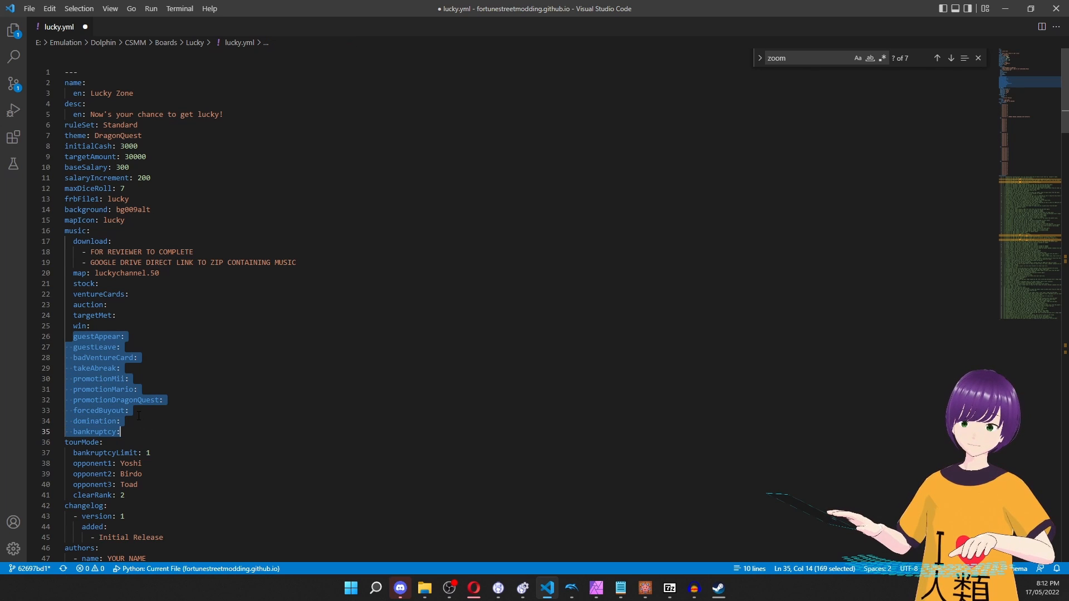
{"action": "left_click", "coordinate": [138, 416]}
{"action": "key", "text": "Up"}
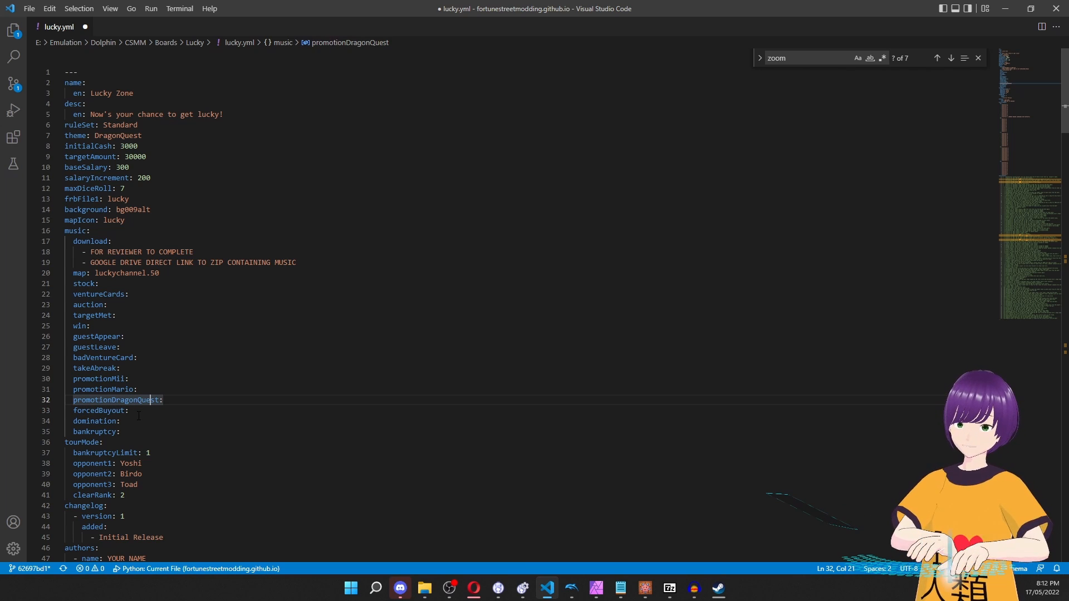
{"action": "key", "text": "Right"}
{"action": "key", "text": "Right"}
{"action": "key", "text": "Right"}
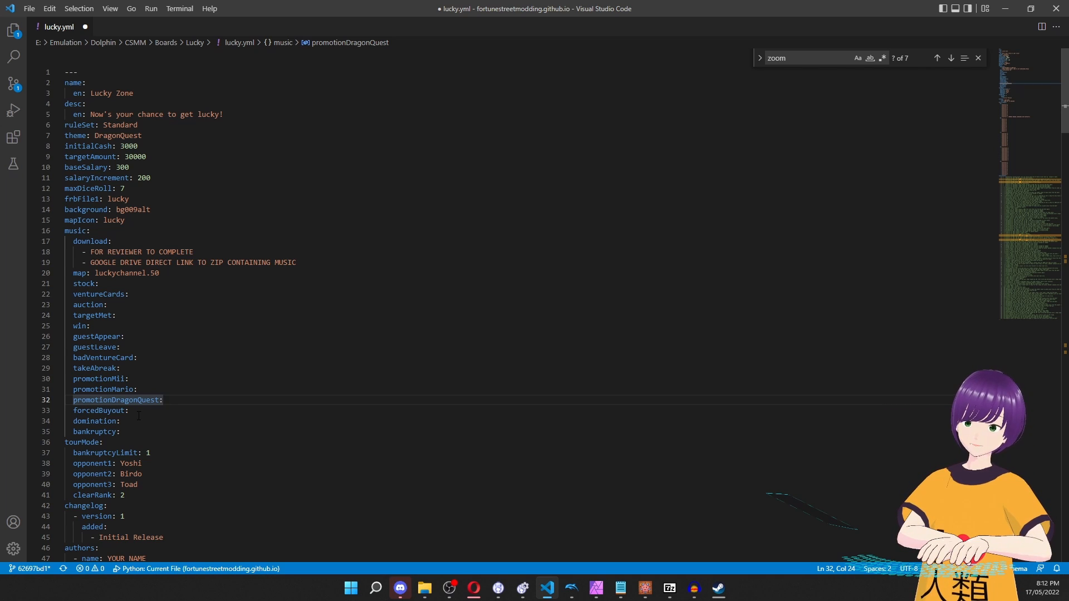
{"action": "key", "text": "Up"}
{"action": "key", "text": "Up"}
{"action": "key", "text": "Up"}
{"action": "key", "text": "Up"}
{"action": "key", "text": "Up"}
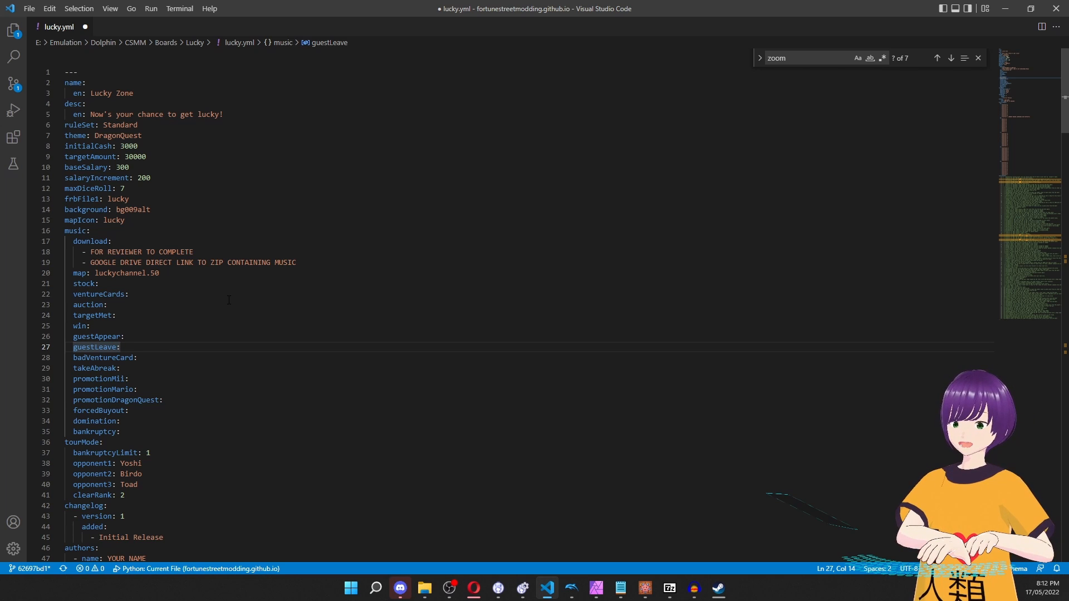
{"action": "key", "text": "Up"}
{"action": "key", "text": "Up"}
{"action": "key", "text": "Up"}
{"action": "key", "text": "Up"}
{"action": "key", "text": "Up"}
{"action": "key", "text": "Up"}
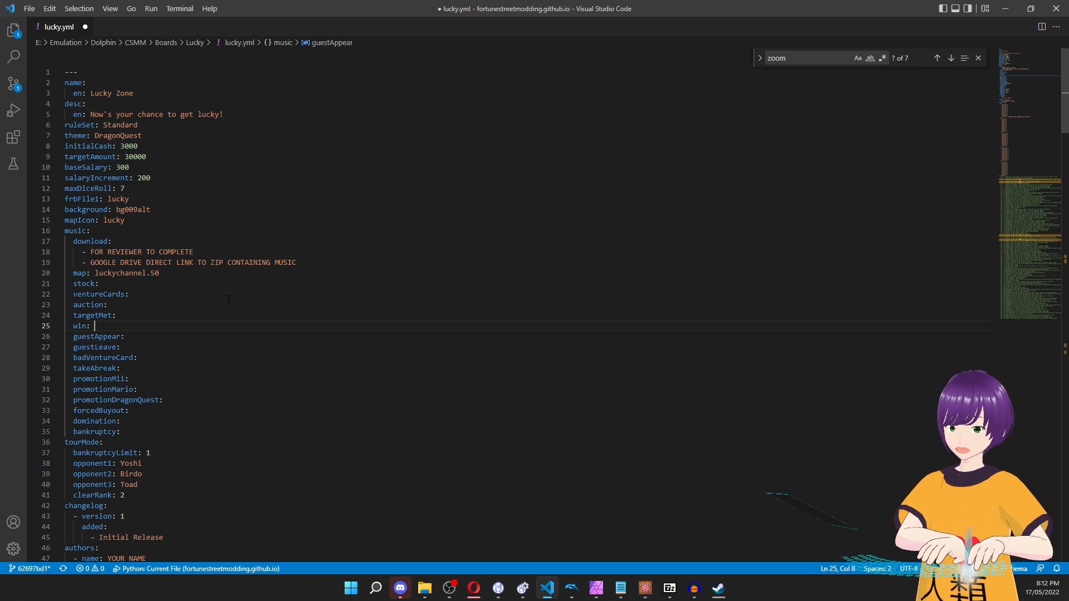
{"action": "left_click", "coordinate": [203, 274]}
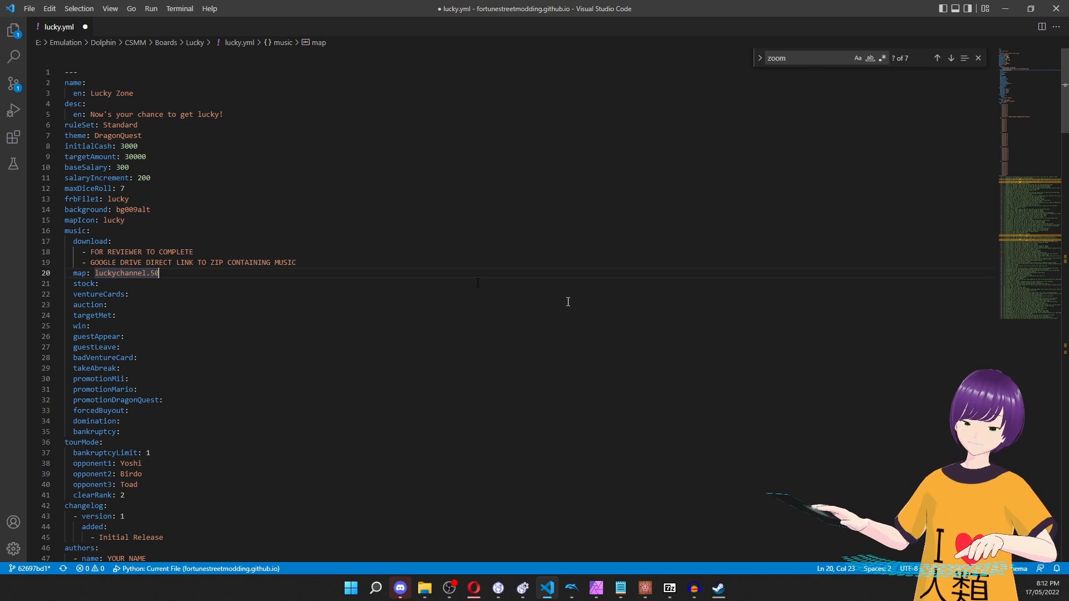
Examine the tourMode settings for the bankruptcy limit, the three opponents and the clear rank.
{"action": "left_click", "coordinate": [177, 294]}
{"action": "scroll", "coordinate": [146, 323], "scroll_direction": "down", "scroll_amount": 4}
{"action": "left_click", "coordinate": [148, 330]}
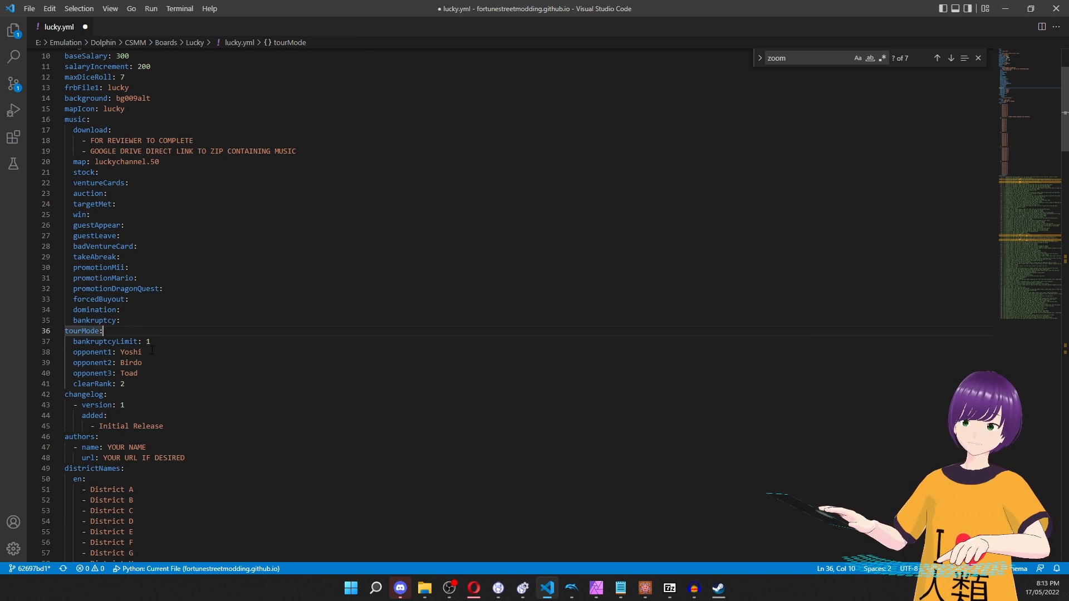
{"action": "left_click", "coordinate": [161, 351]}
{"action": "scroll", "coordinate": [166, 329], "scroll_direction": "down", "scroll_amount": 2}
{"action": "left_click", "coordinate": [154, 287]}
{"action": "left_click", "coordinate": [160, 298]}
{"action": "key", "text": "Down"}
{"action": "key", "text": "Down"}
{"action": "key", "text": "Down"}
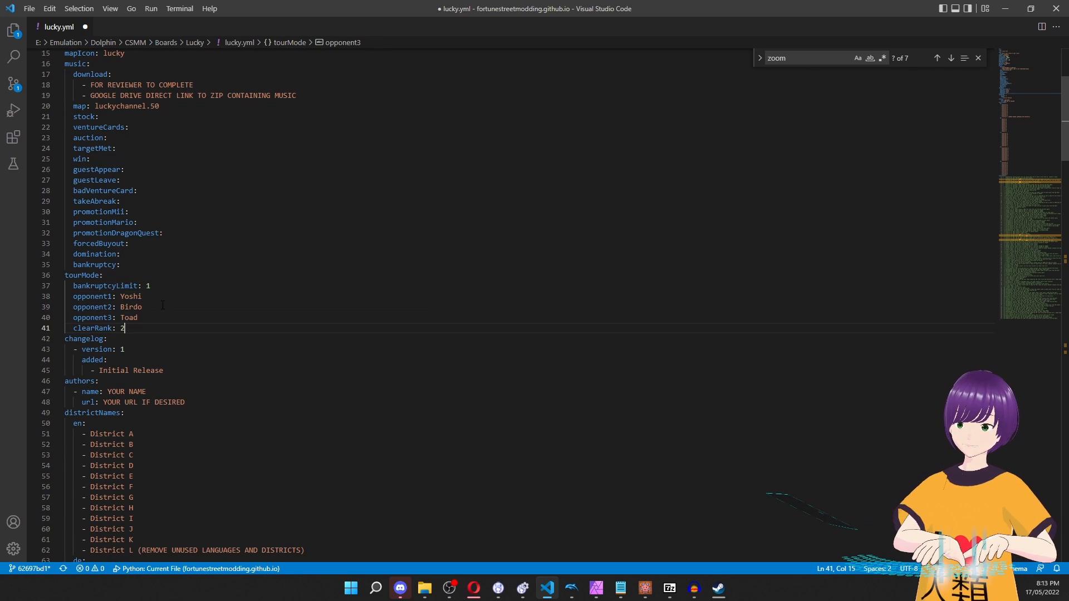
{"action": "key", "text": "Up"}
{"action": "key", "text": "Up"}
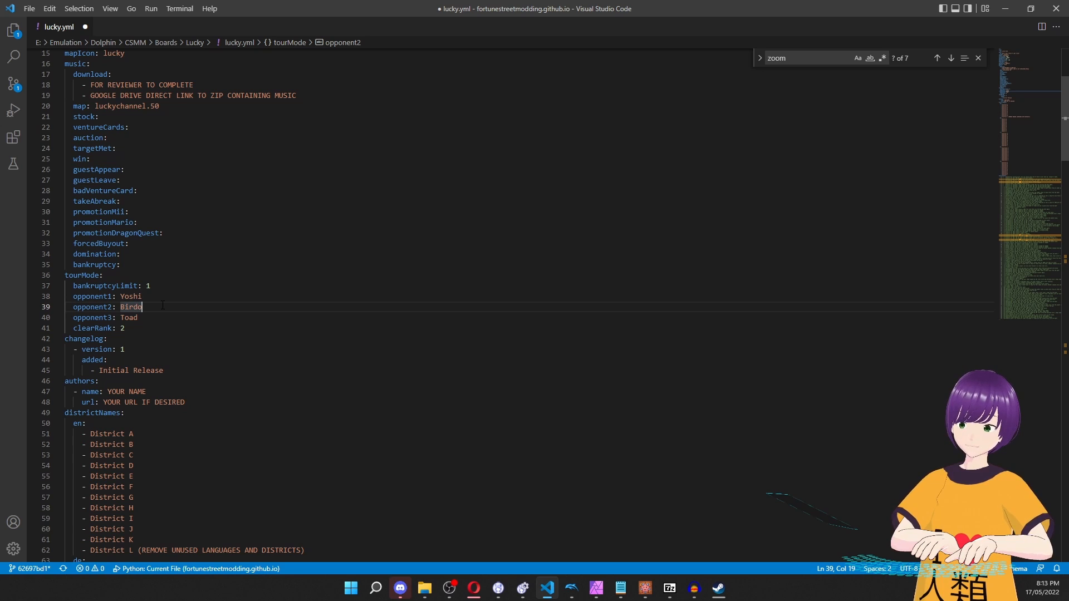
{"action": "key", "text": "Up"}
{"action": "key", "text": "Up"}
{"action": "key", "text": "Down"}
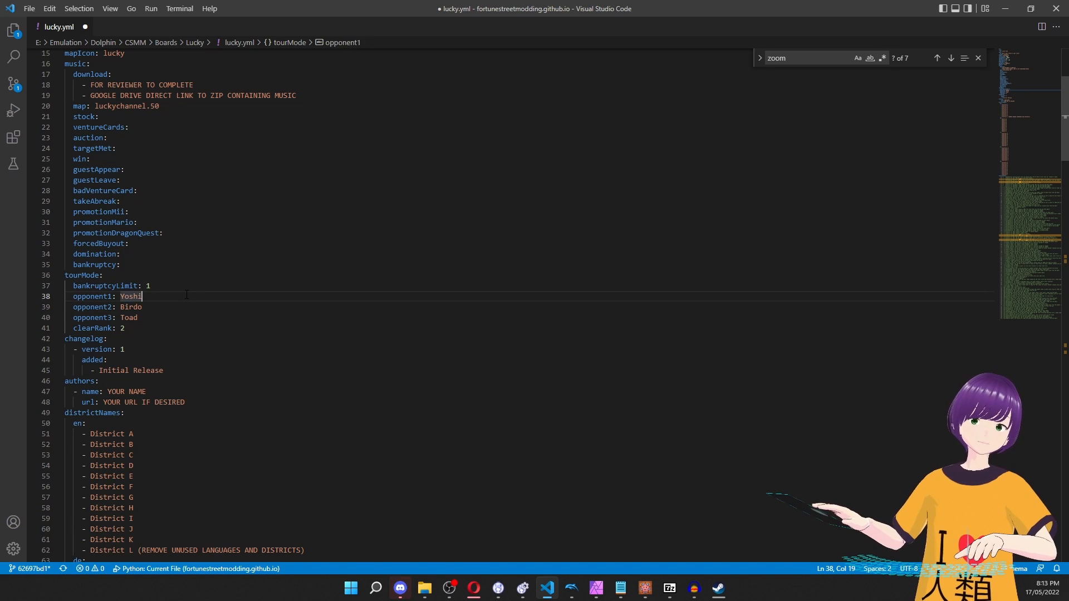
Recheck the tourMode lines from bankruptcyLimit down to clearRank against the music block above them.
{"action": "key", "text": "Down"}
{"action": "key", "text": "Down"}
{"action": "key", "text": "Down"}
{"action": "key", "text": "Up"}
{"action": "key", "text": "Up"}
{"action": "key", "text": "Up"}
{"action": "key", "text": "Up"}
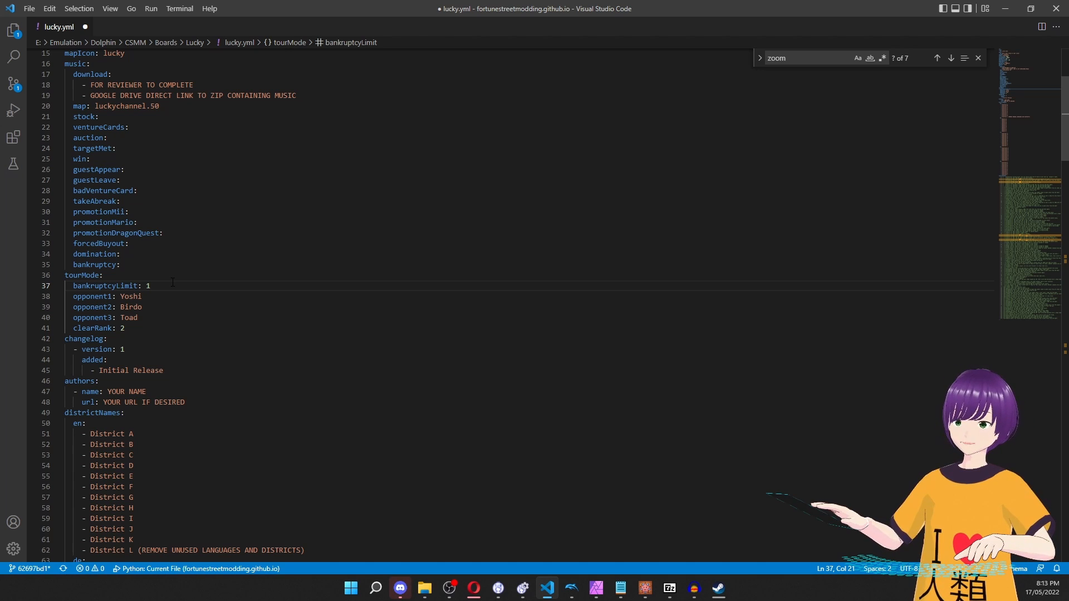
{"action": "scroll", "coordinate": [173, 282], "scroll_direction": "up", "scroll_amount": 2}
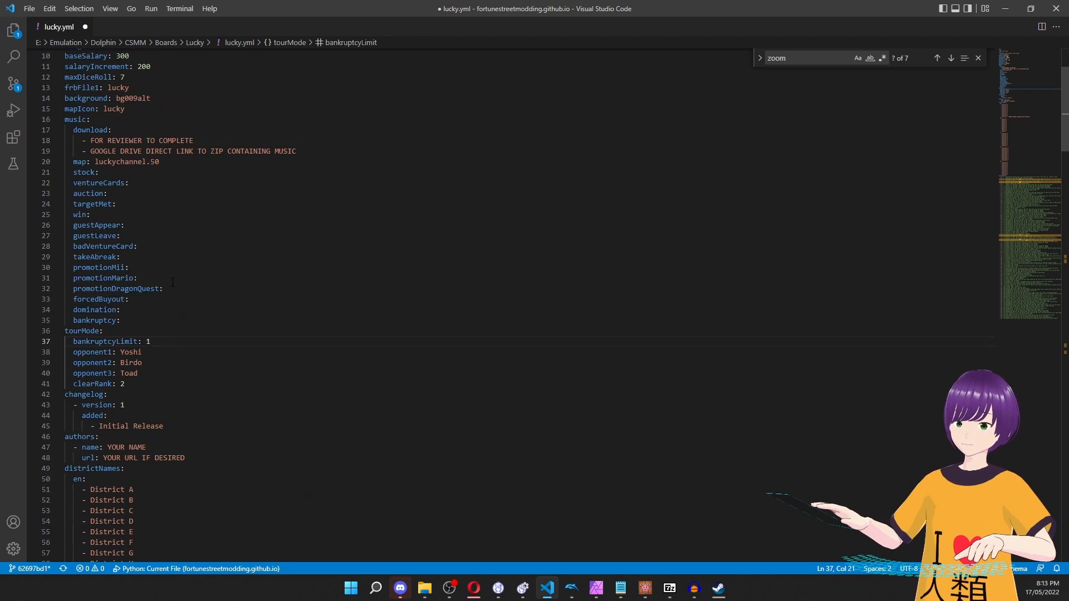
{"action": "scroll", "coordinate": [173, 282], "scroll_direction": "down", "scroll_amount": 5}
{"action": "scroll", "coordinate": [172, 283], "scroll_direction": "up", "scroll_amount": 1}
{"action": "left_click", "coordinate": [166, 287]}
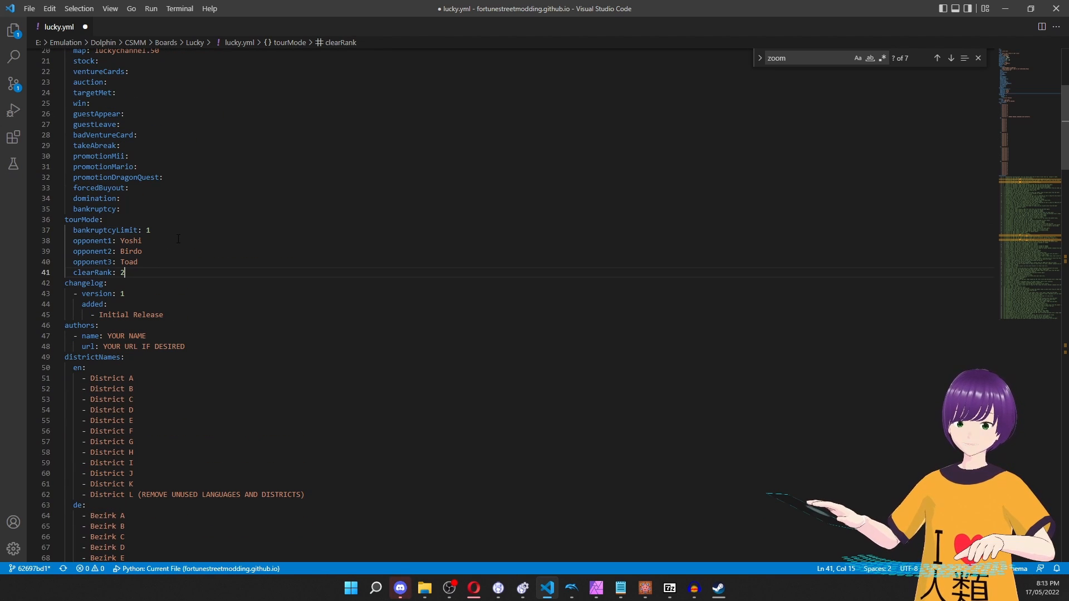
Examine the changelog's version 1 entry and its Initial Release item under added.
{"action": "key", "text": "Down"}
{"action": "key", "text": "Down"}
{"action": "key", "text": "Up"}
{"action": "key", "text": "Right"}
{"action": "key", "text": "Right"}
{"action": "key", "text": "Right"}
{"action": "key", "text": "Right"}
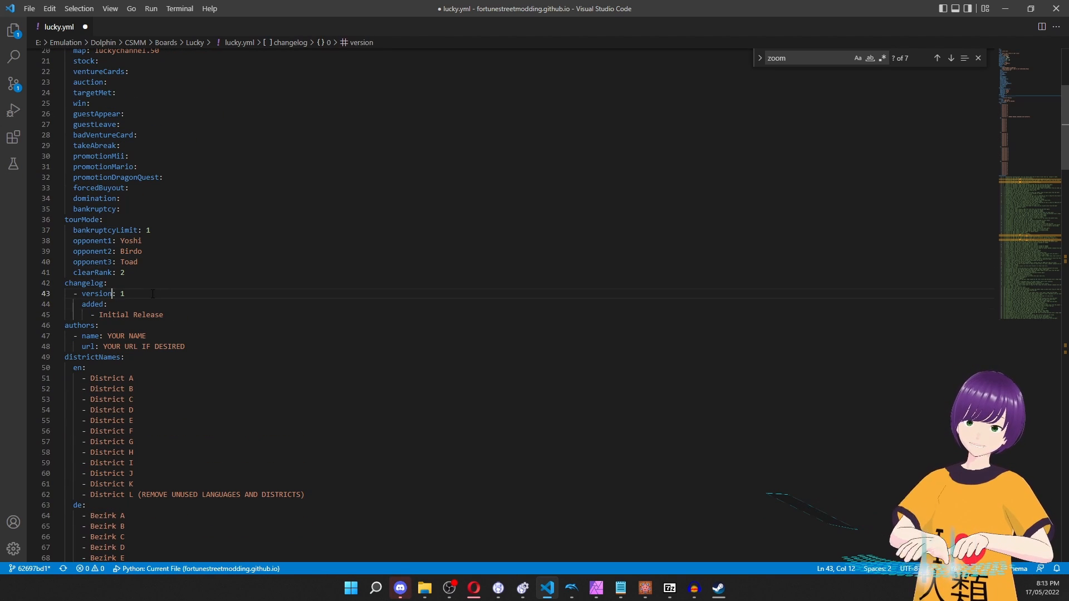
{"action": "left_click", "coordinate": [184, 319]}
{"action": "double_click", "coordinate": [153, 313]}
{"action": "left_click_drag", "start_coordinate": [99, 315], "coordinate": [163, 317]}
{"action": "left_click", "coordinate": [145, 315]}
{"action": "double_click", "coordinate": [143, 315]}
{"action": "left_click", "coordinate": [135, 294]}
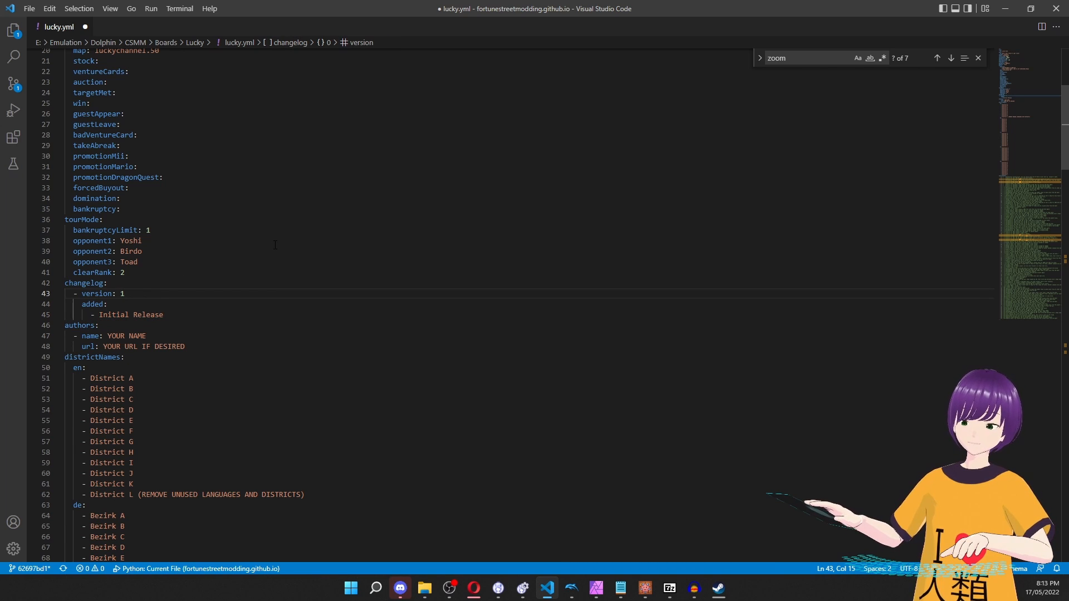
Insert a version 2 entry above version 1 in the changelog, with a changed: list beneath it.
{"action": "key", "text": "Up"}
{"action": "key", "text": "Return"}
{"action": "type", "text": "-"}
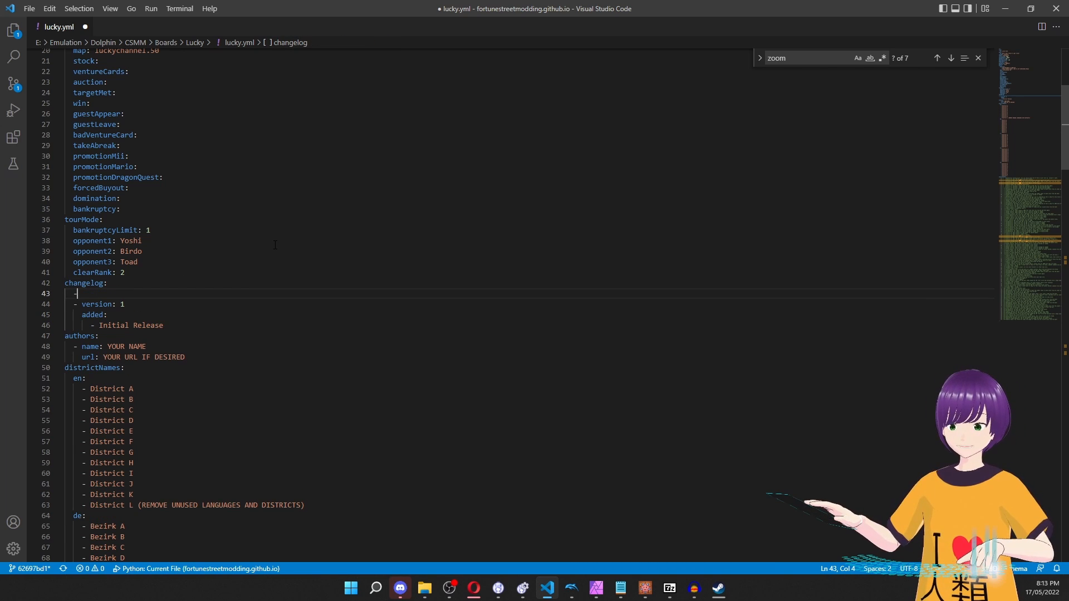
{"action": "type", "text": " version: 2"}
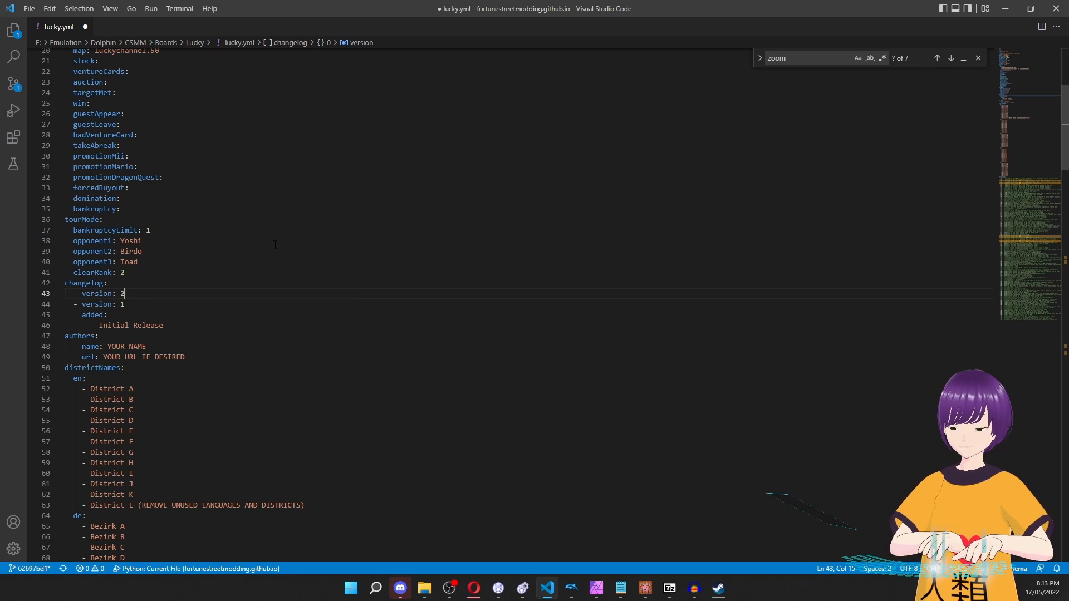
{"action": "key", "text": "Return"}
{"action": "type", "text": "change"}
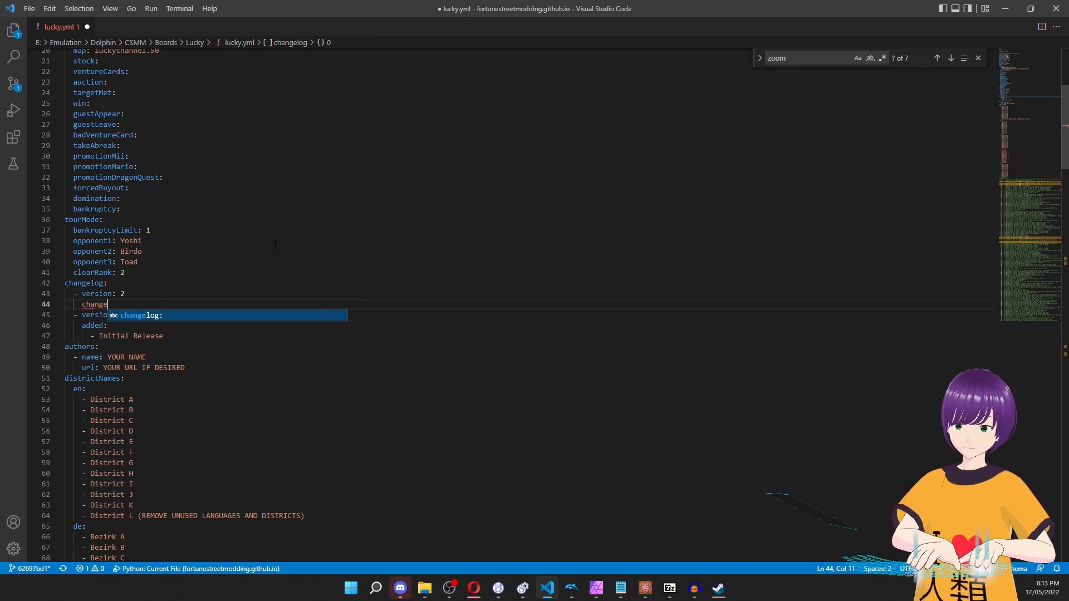
{"action": "type", "text": "d:"}
{"action": "key", "text": "Return"}
Enter "Changed venture card 56 to 34" as the first changed item of version 2.
{"action": "type", "text": "- Ad"}
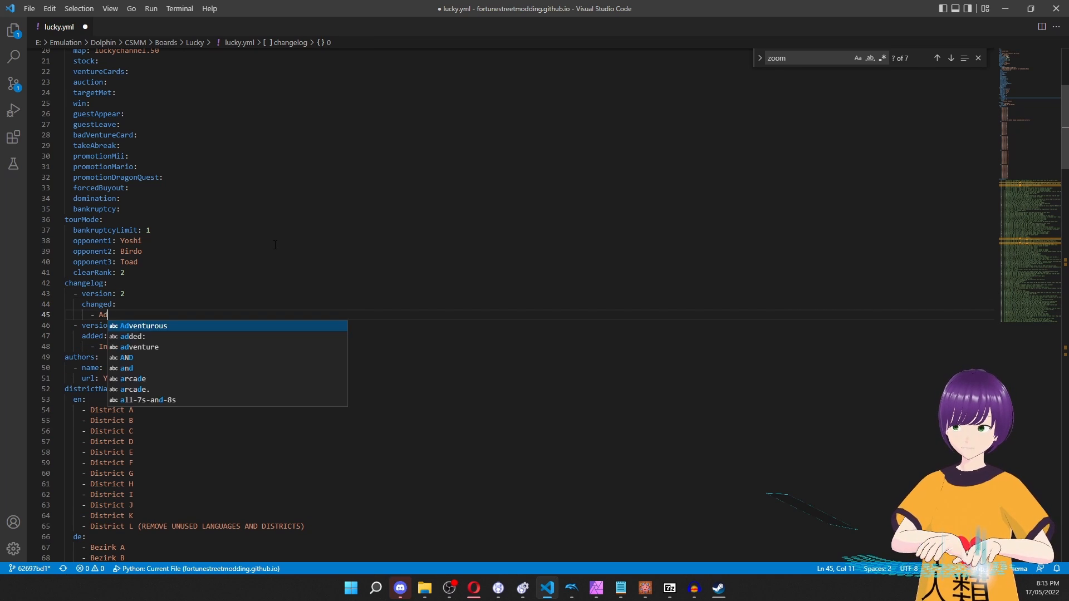
{"action": "type", "text": "ded"}
{"action": "key", "text": "BackSpace"}
{"action": "key", "text": "BackSpace"}
{"action": "type", "text": "Ch"}
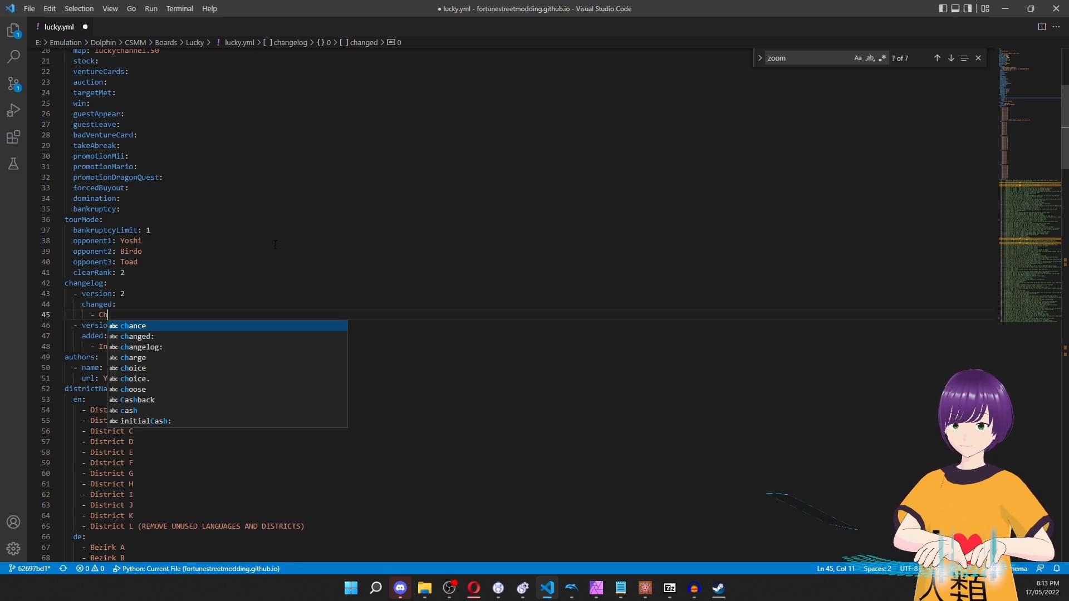
{"action": "type", "text": "anged venture card 5"}
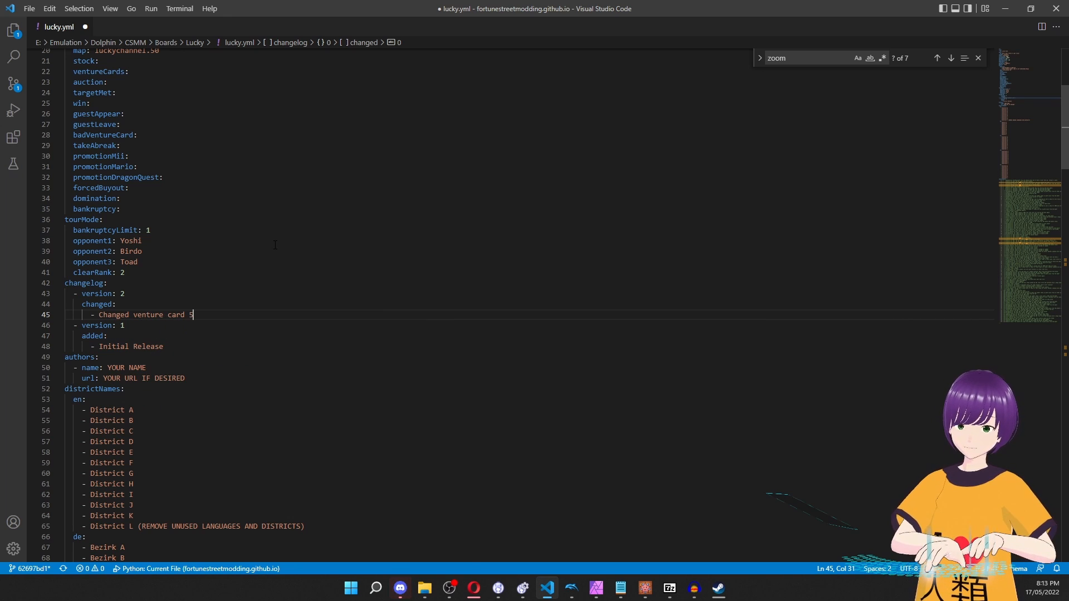
{"action": "type", "text": "6 to 34"}
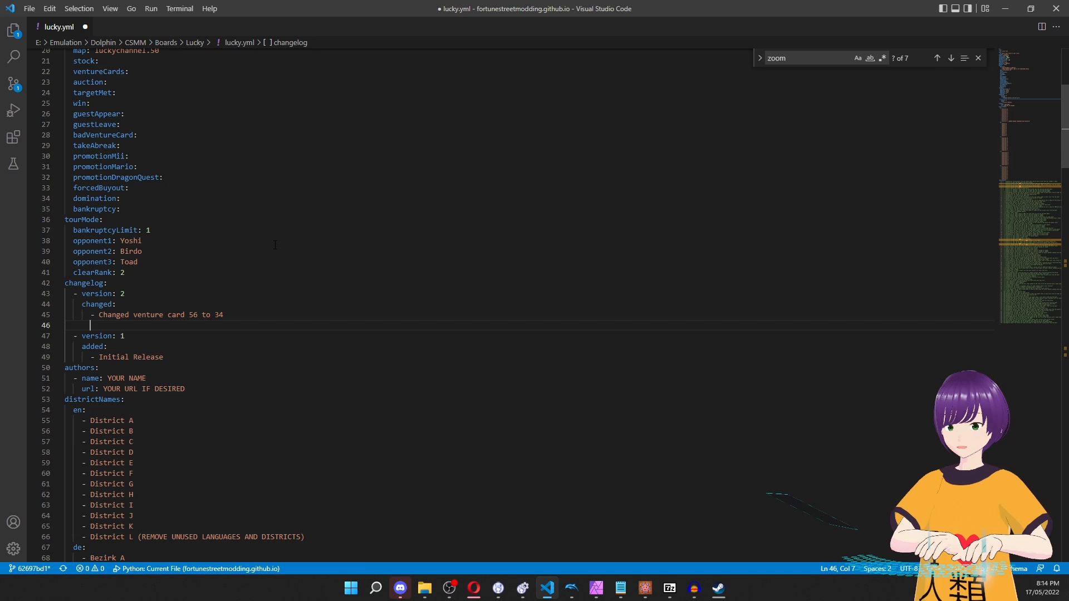
Add "Change board spaces for better balance" as the second changed item of version 2.
{"action": "key", "text": "Return"}
{"action": "type", "text": "- C"}
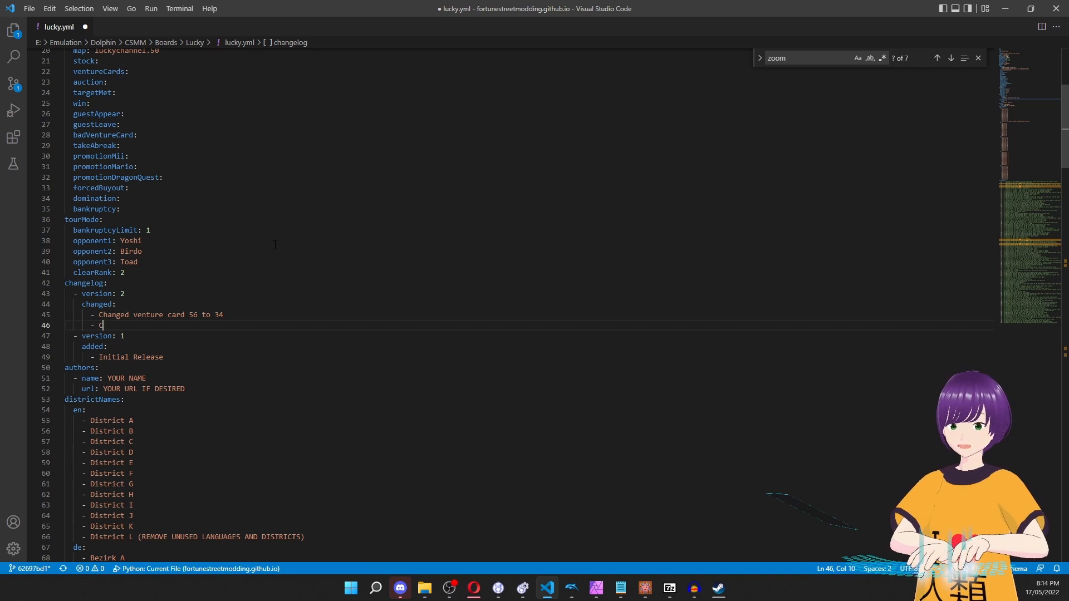
{"action": "type", "text": "hange board "}
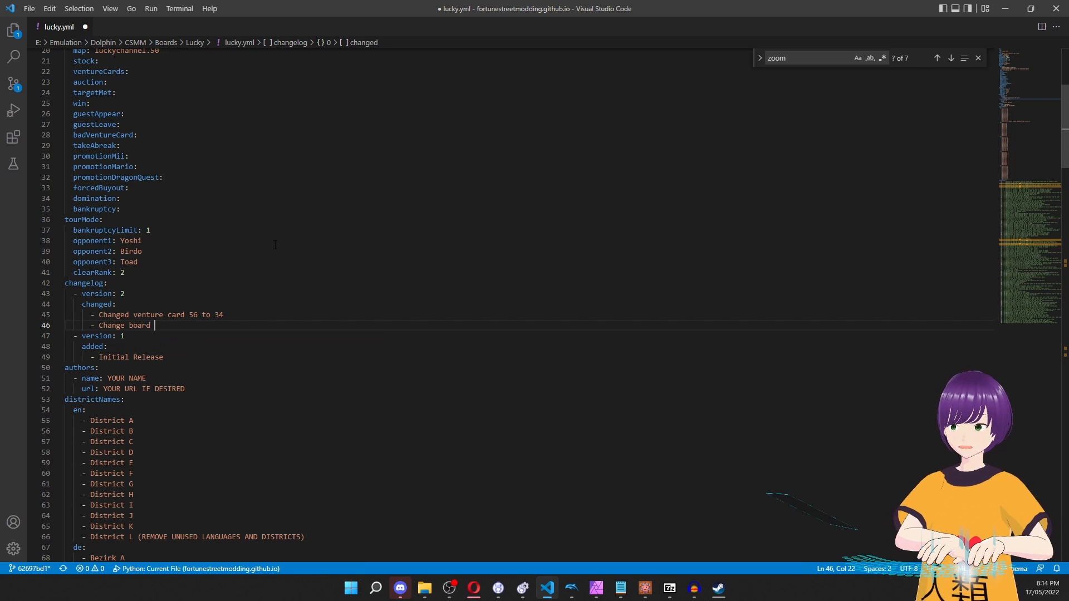
{"action": "type", "text": "laytout"}
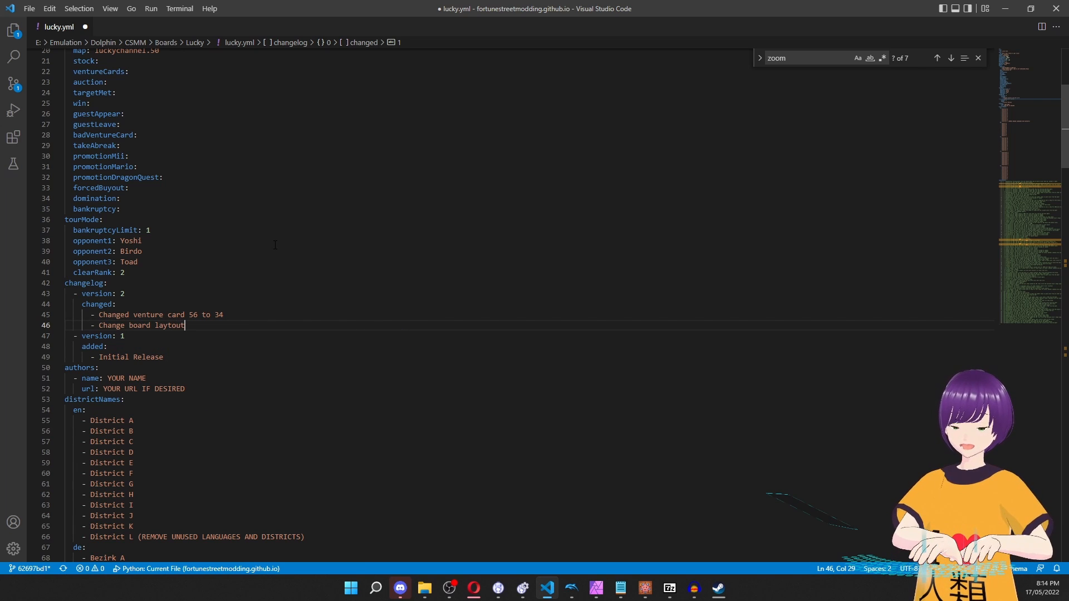
{"action": "key", "text": "BackSpace"}
{"action": "key", "text": "BackSpace"}
{"action": "key", "text": "BackSpace"}
{"action": "key", "text": "BackSpace"}
{"action": "key", "text": "BackSpace"}
{"action": "key", "text": "BackSpace"}
{"action": "key", "text": "BackSpace"}
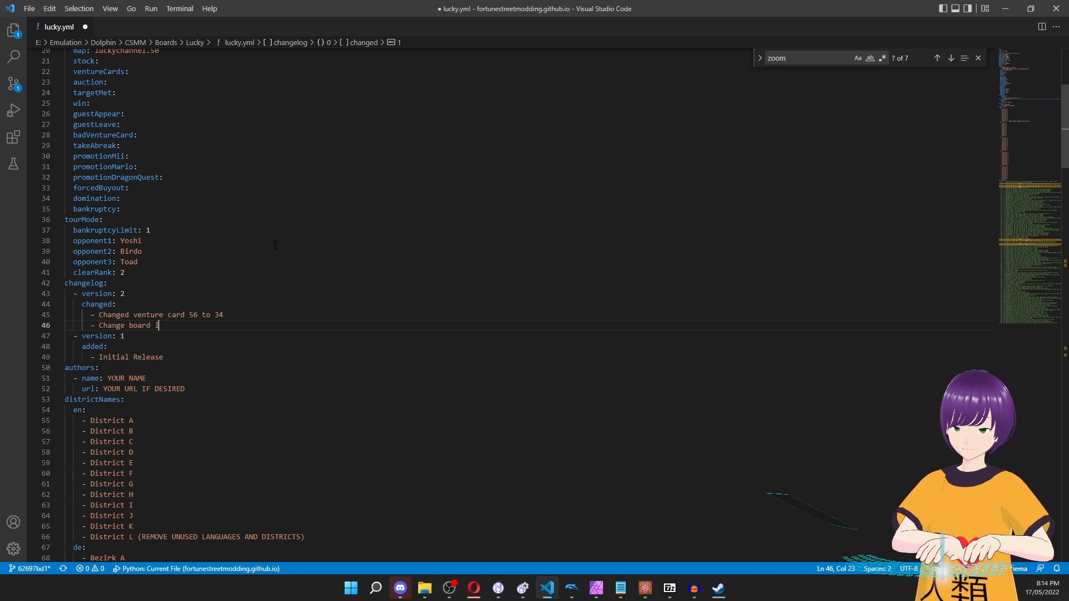
{"action": "type", "text": "spaces for better balance"}
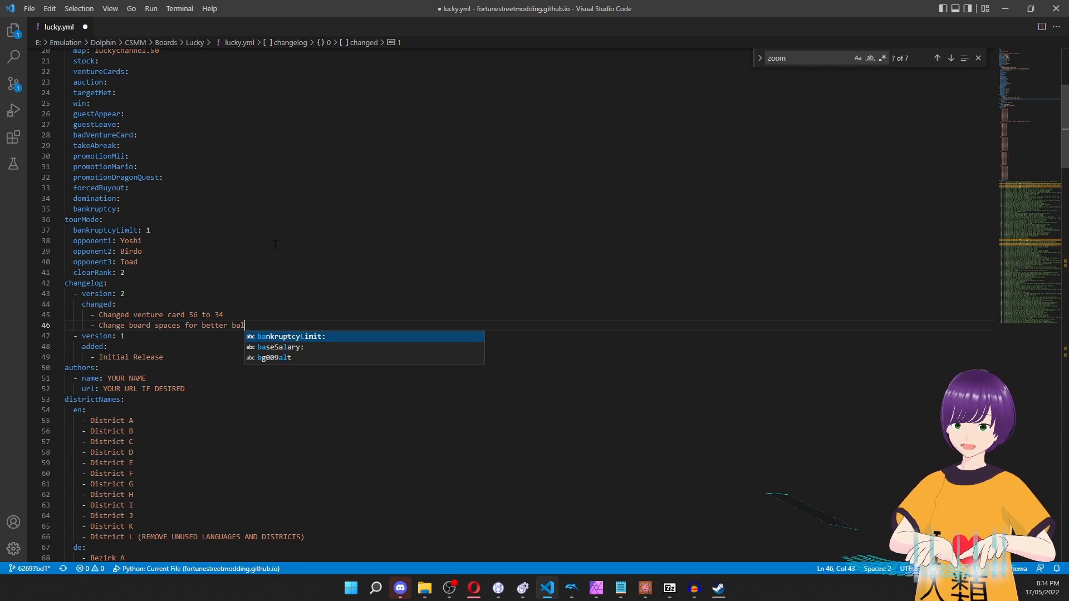
Delete the whole version 2 entry from the changelog, leaving only version 1.
{"action": "key", "text": "shift+Up"}
{"action": "key", "text": "shift+Up"}
{"action": "key", "text": "shift+Up"}
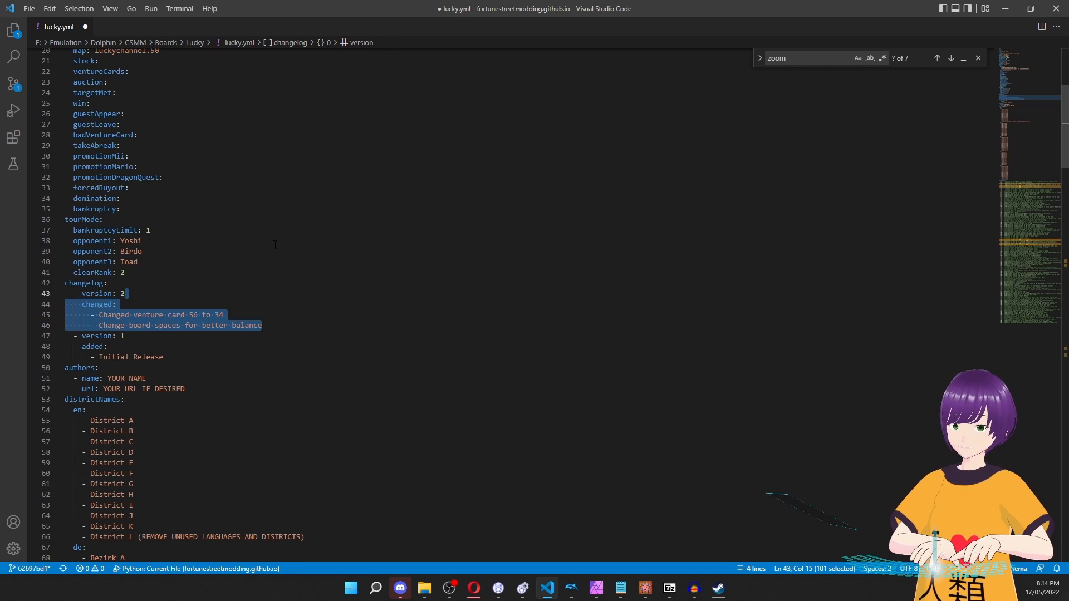
{"action": "key", "text": "BackSpace"}
{"action": "key", "text": "BackSpace"}
{"action": "key", "text": "BackSpace"}
{"action": "key", "text": "BackSpace"}
{"action": "key", "text": "BackSpace"}
{"action": "key", "text": "BackSpace"}
{"action": "key", "text": "BackSpace"}
{"action": "key", "text": "BackSpace"}
{"action": "key", "text": "BackSpace"}
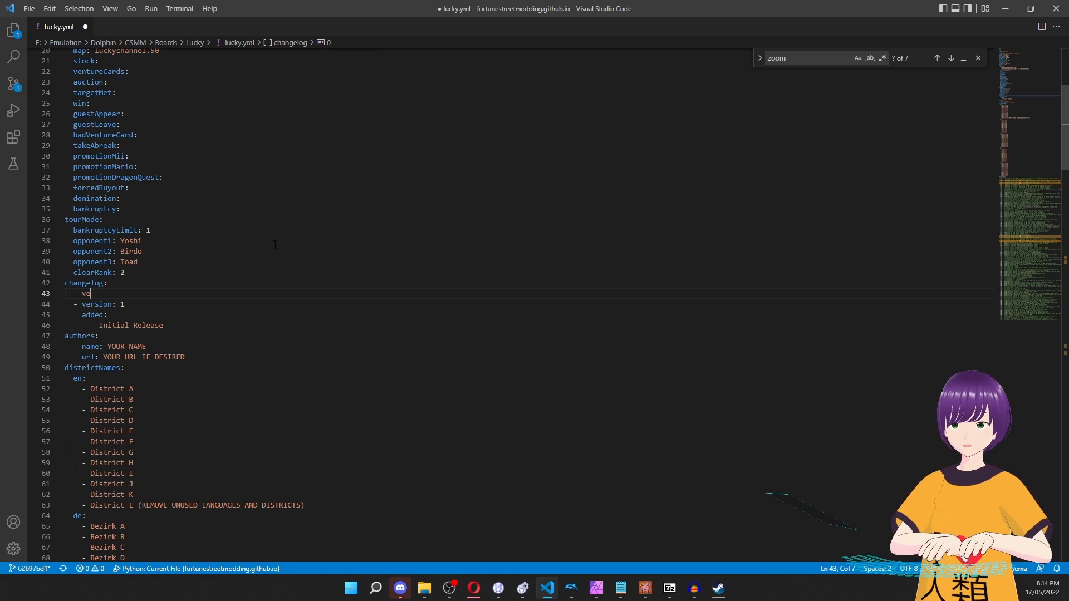
{"action": "key", "text": "BackSpace"}
{"action": "key", "text": "BackSpace"}
{"action": "key", "text": "BackSpace"}
{"action": "key", "text": "BackSpace"}
{"action": "key", "text": "BackSpace"}
{"action": "key", "text": "BackSpace"}
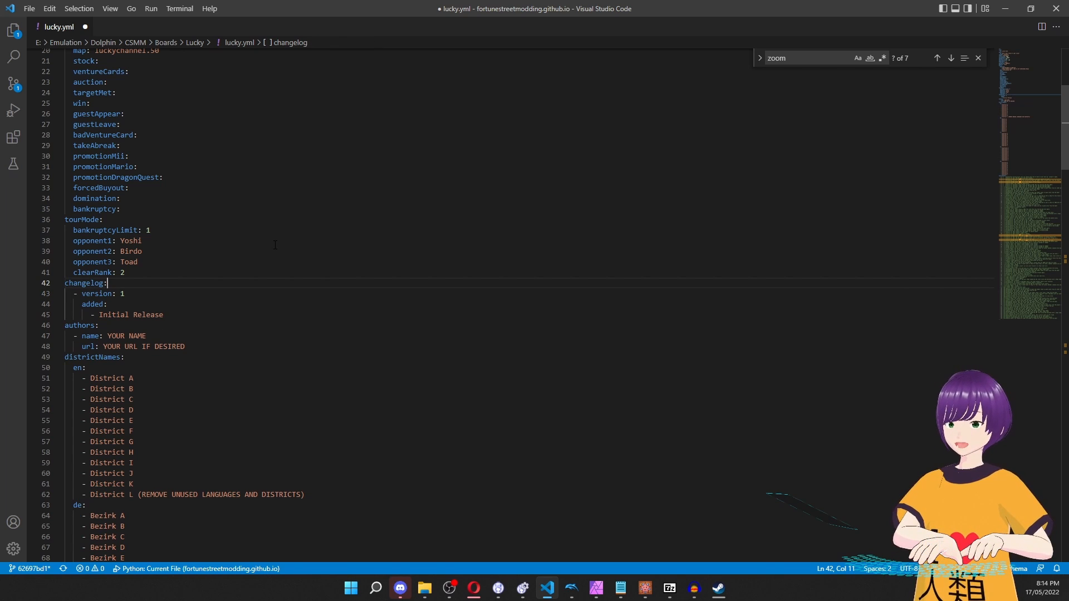
{"action": "key", "text": "Down"}
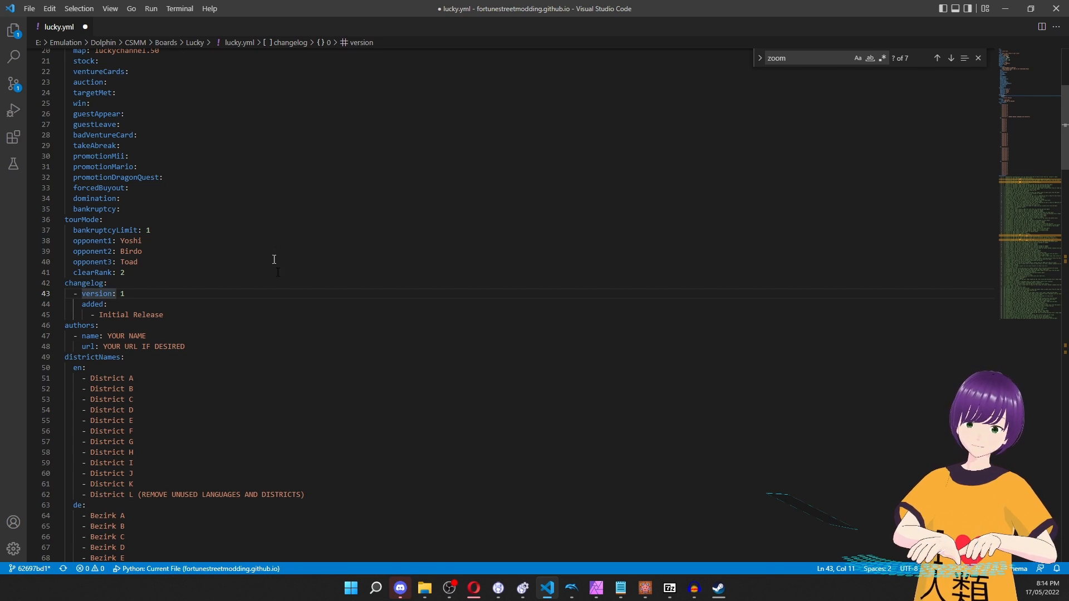
Replace the YOUR NAME placeholder under authors with the author's name.
{"action": "left_click", "coordinate": [115, 336]}
{"action": "double_click", "coordinate": [115, 336]}
{"action": "key", "text": "shift+End"}
{"action": "type", "text": "Sophilau"}
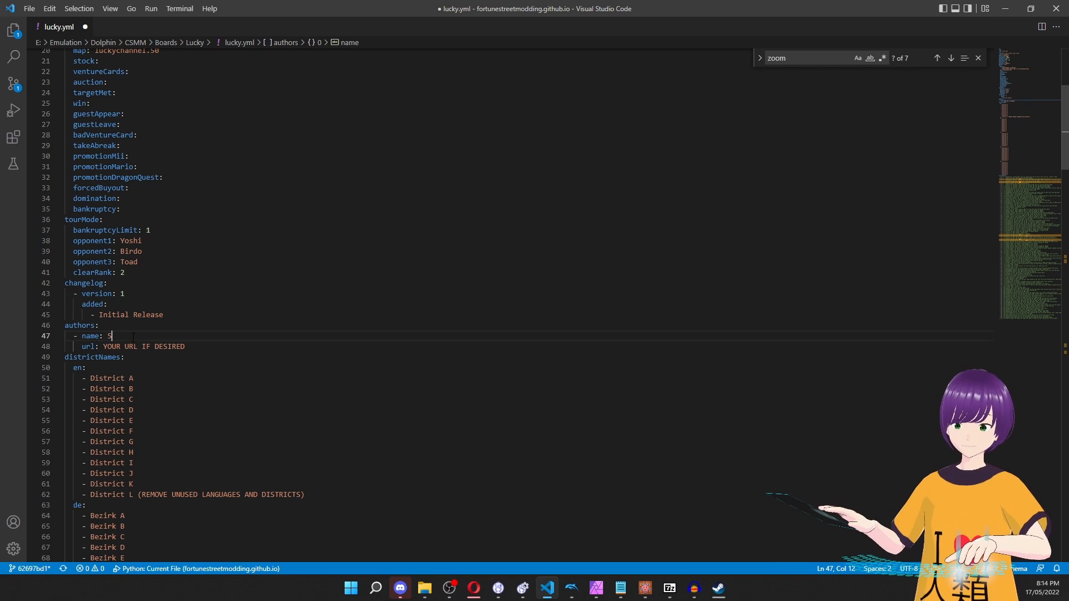
{"action": "type", "text": "tia"}
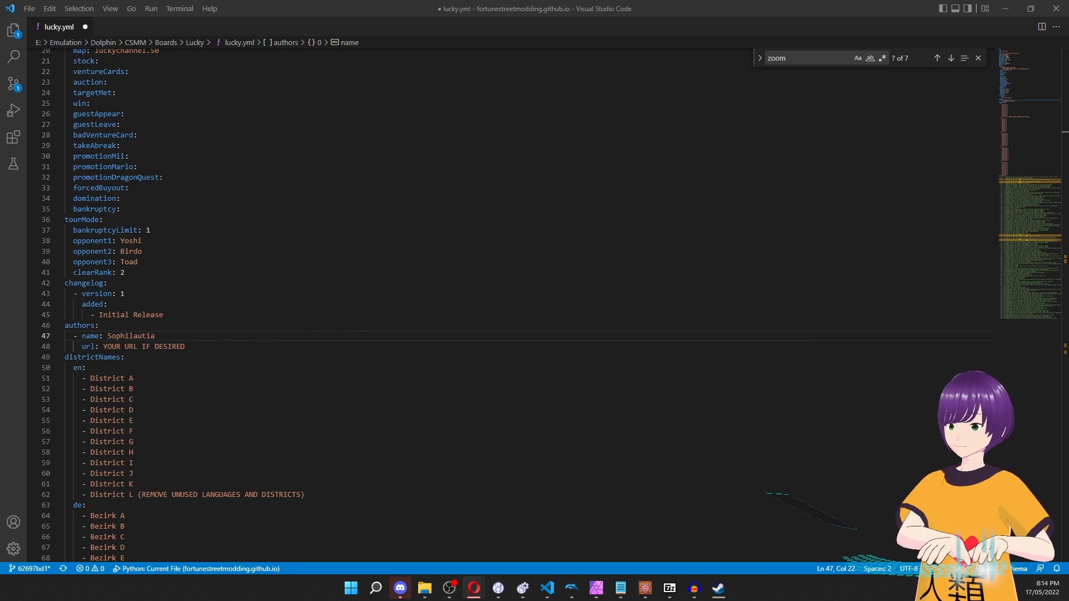
Replace the YOUR URL IF DESIRED placeholder with the author's Twitter profile URL.
{"action": "left_click", "coordinate": [80, 325]}
{"action": "left_click_drag", "start_coordinate": [104, 347], "coordinate": [186, 346]}
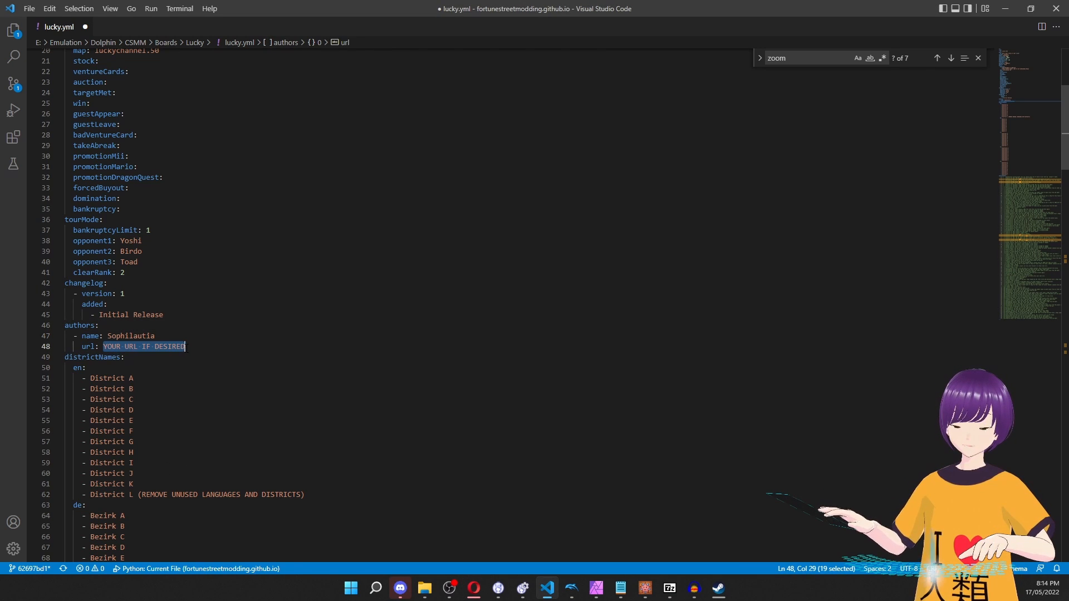
{"action": "type", "text": "https://twitter.com/Sophilautia"}
{"action": "left_click", "coordinate": [210, 337]}
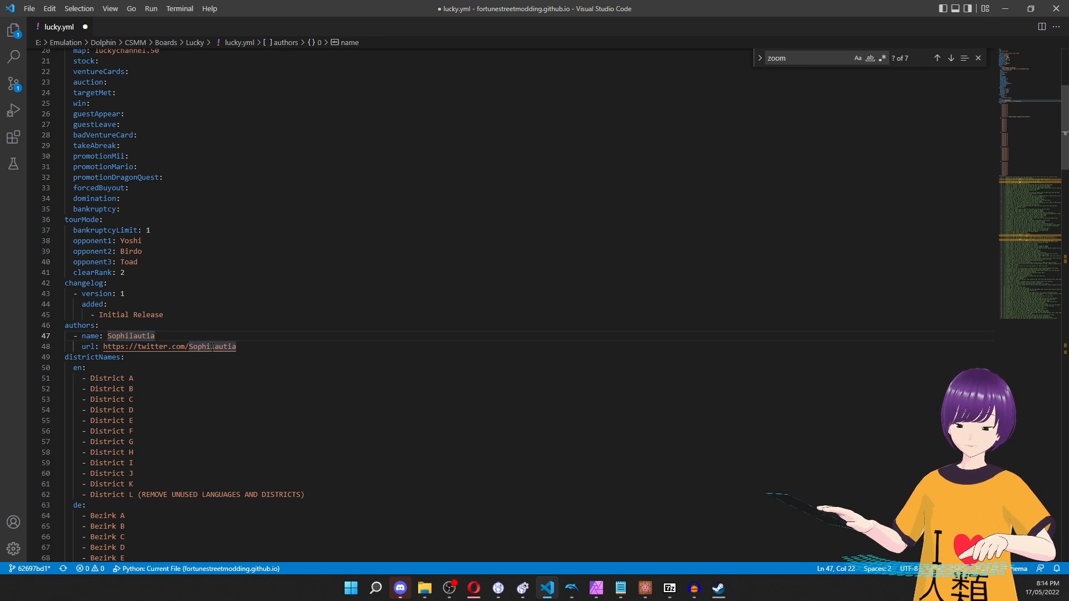
Examine the English list under districtNames, focusing on the District A entry.
{"action": "scroll", "coordinate": [210, 337], "scroll_direction": "down", "scroll_amount": 3}
{"action": "left_click", "coordinate": [182, 367]}
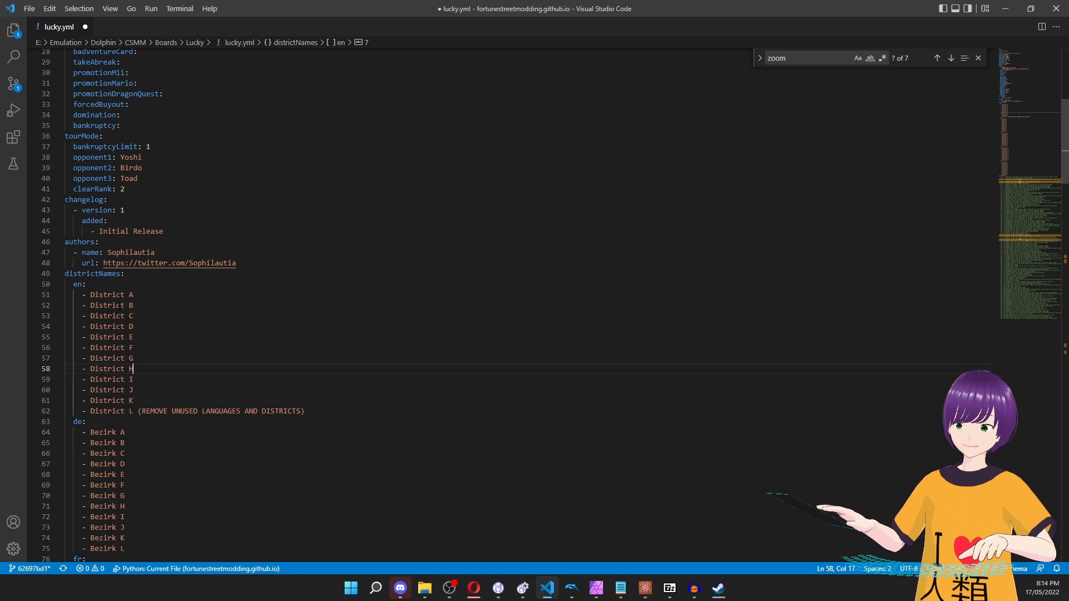
{"action": "left_click", "coordinate": [106, 304]}
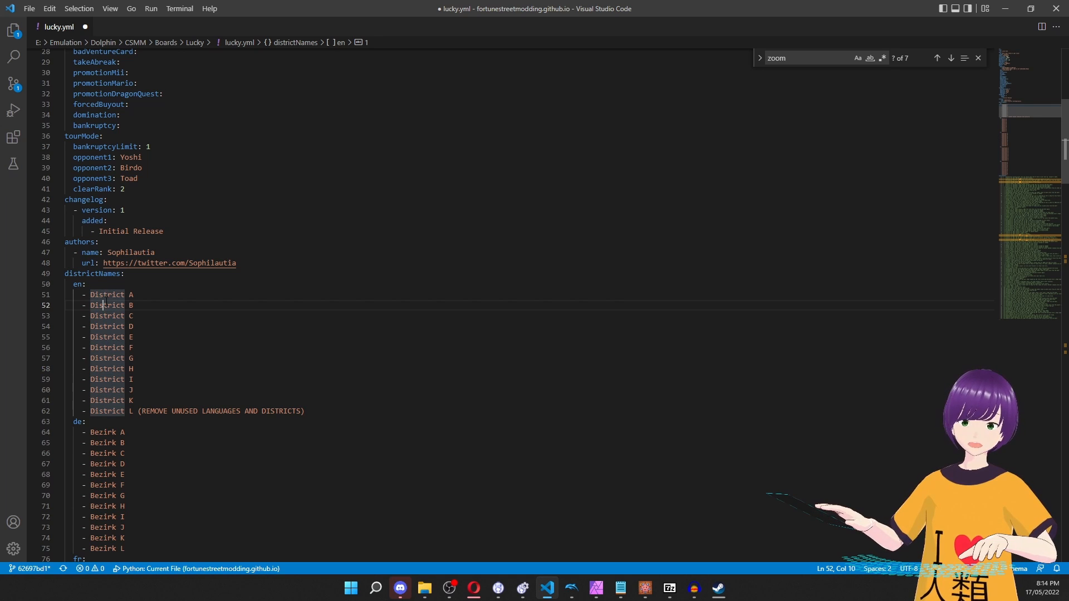
{"action": "key", "text": "Up"}
{"action": "scroll", "coordinate": [105, 302], "scroll_direction": "down", "scroll_amount": 1}
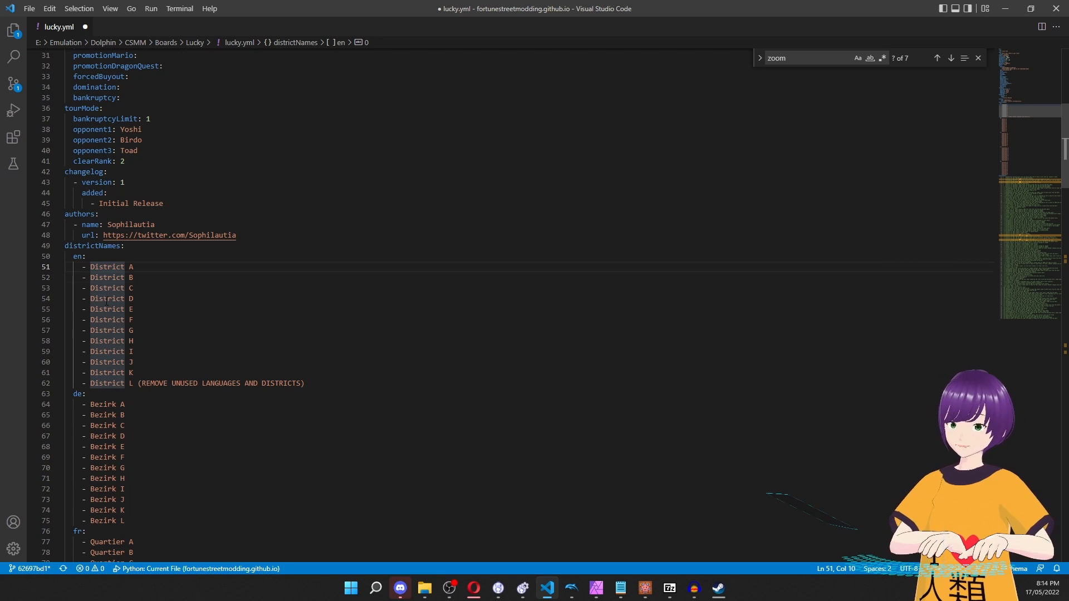
{"action": "key", "text": "Right"}
{"action": "key", "text": "Right"}
{"action": "key", "text": "Right"}
{"action": "key", "text": "Right"}
{"action": "key", "text": "Right"}
{"action": "key", "text": "Right"}
{"action": "key", "text": "Right"}
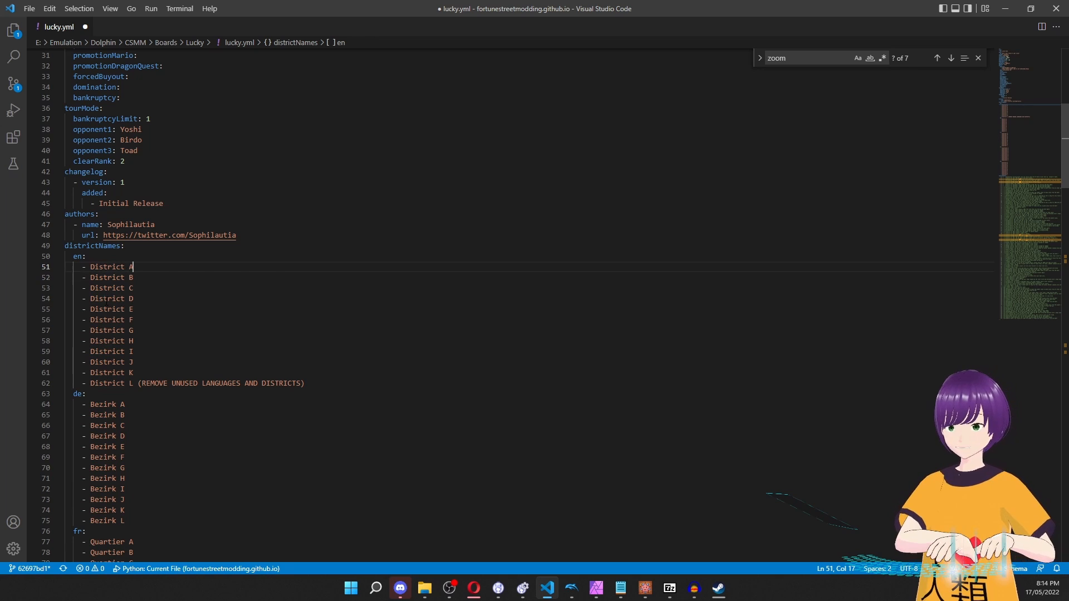
{"action": "key", "text": "Left"}
{"action": "key", "text": "Left"}
{"action": "key", "text": "Left"}
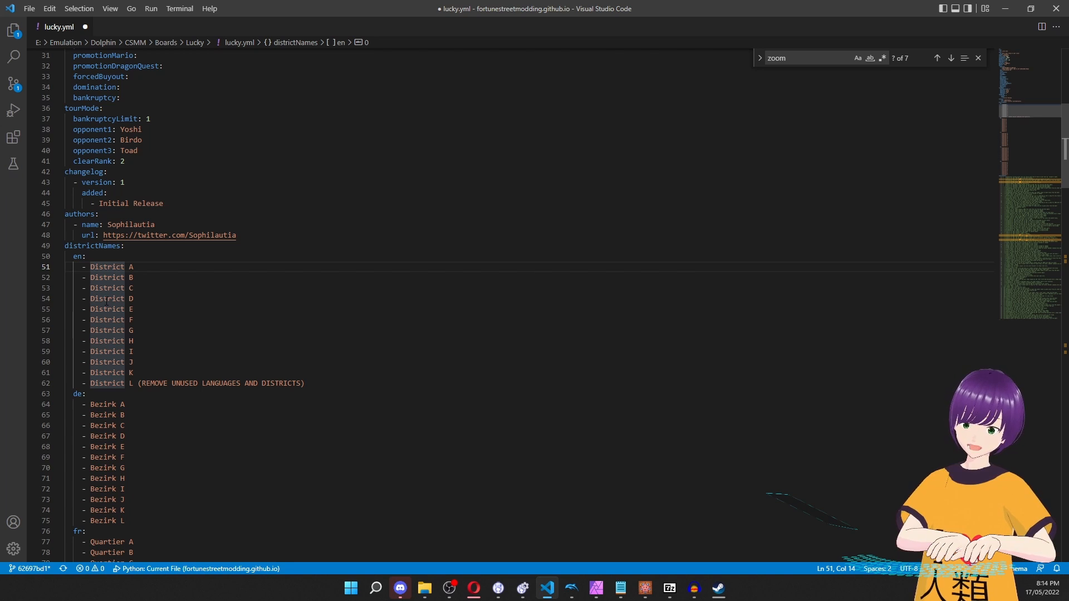
{"action": "key", "text": "Right"}
{"action": "key", "text": "Right"}
{"action": "key", "text": "Right"}
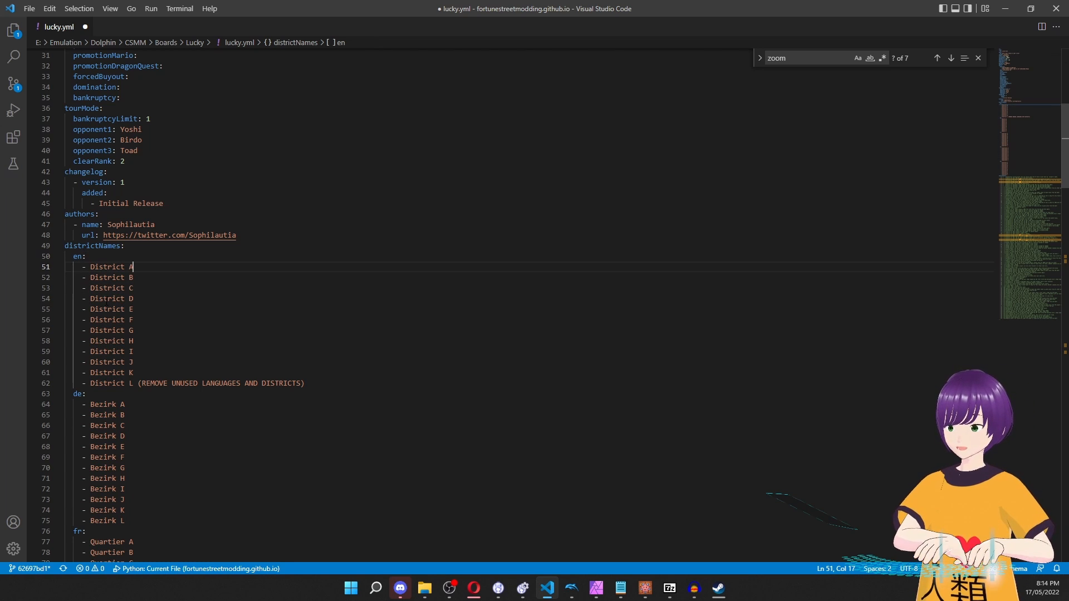
Review the English district entries through District L, then the German, French, Italian and Spanish lists down to ventureCards.
{"action": "key", "text": "Down"}
{"action": "key", "text": "Down"}
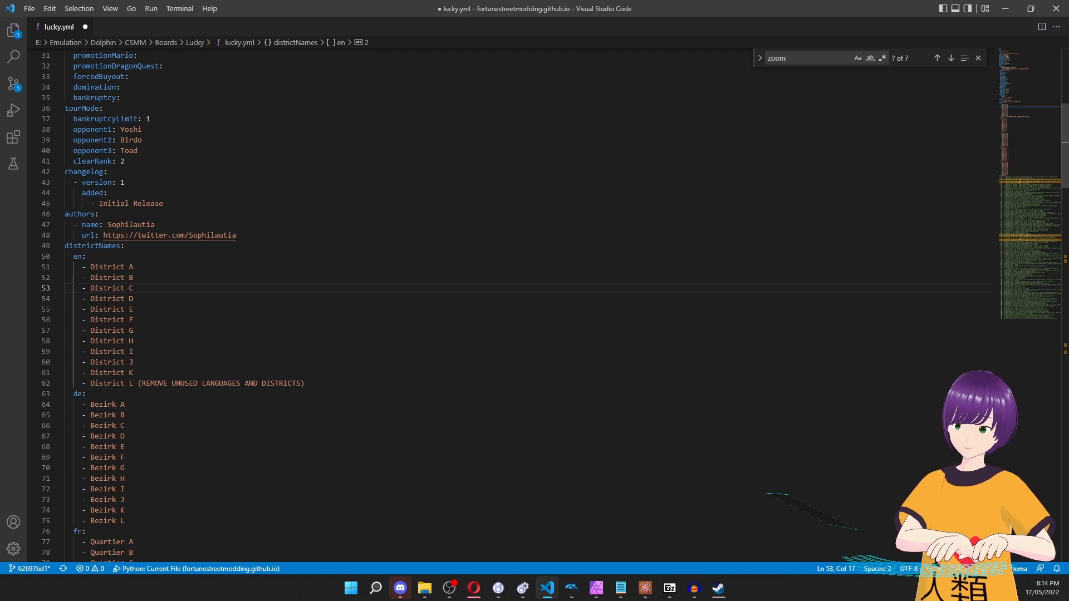
{"action": "key", "text": "Up"}
{"action": "key", "text": "Up"}
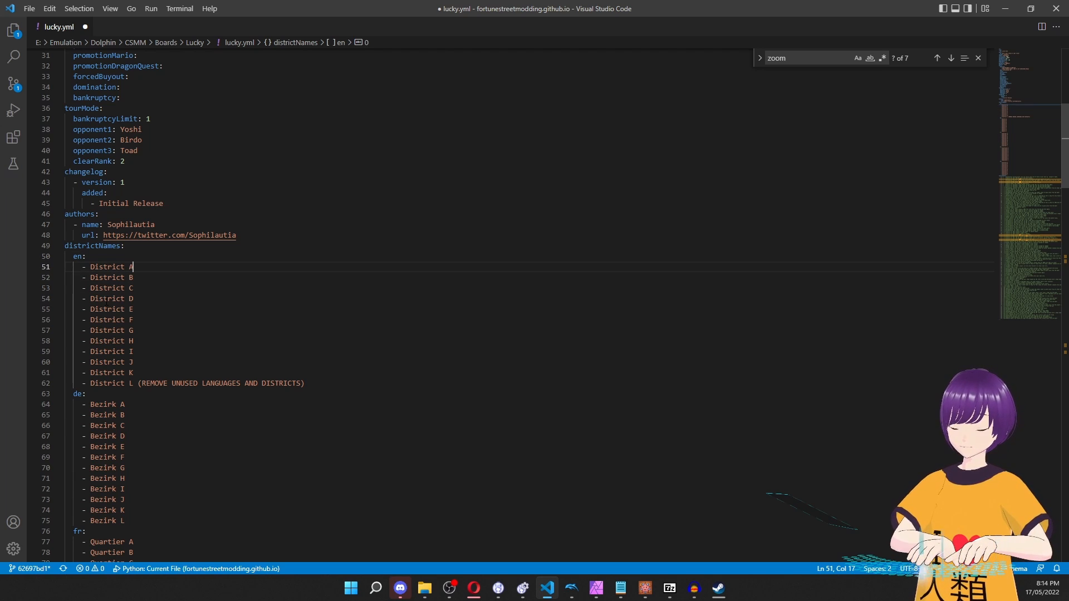
{"action": "left_click_drag", "start_coordinate": [90, 267], "coordinate": [149, 273]}
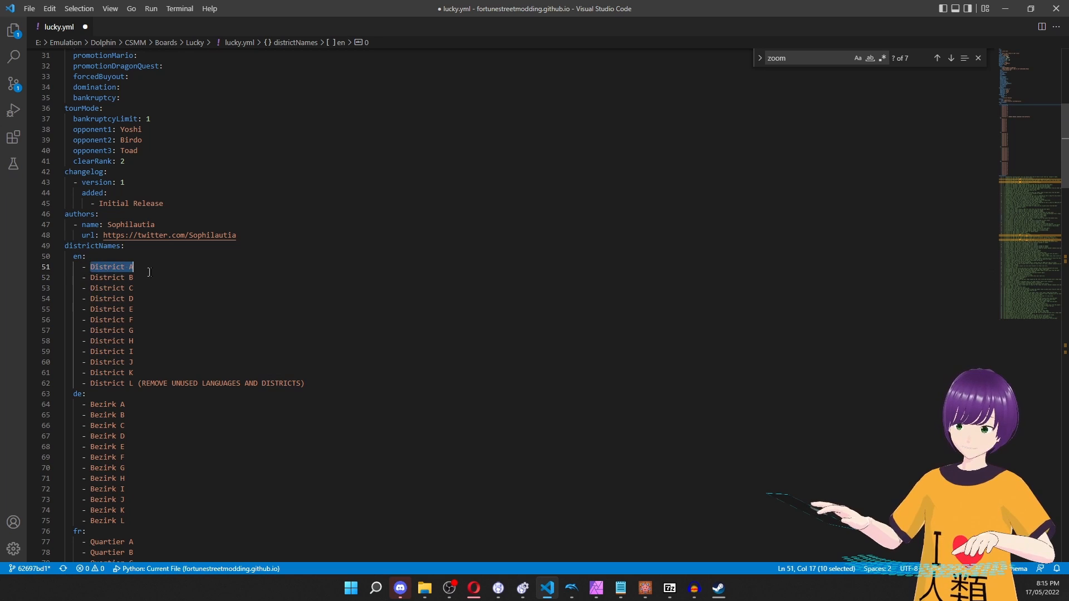
{"action": "left_click", "coordinate": [133, 309]}
{"action": "left_click", "coordinate": [306, 384]}
{"action": "scroll", "coordinate": [55, 329], "scroll_direction": "down", "scroll_amount": 15}
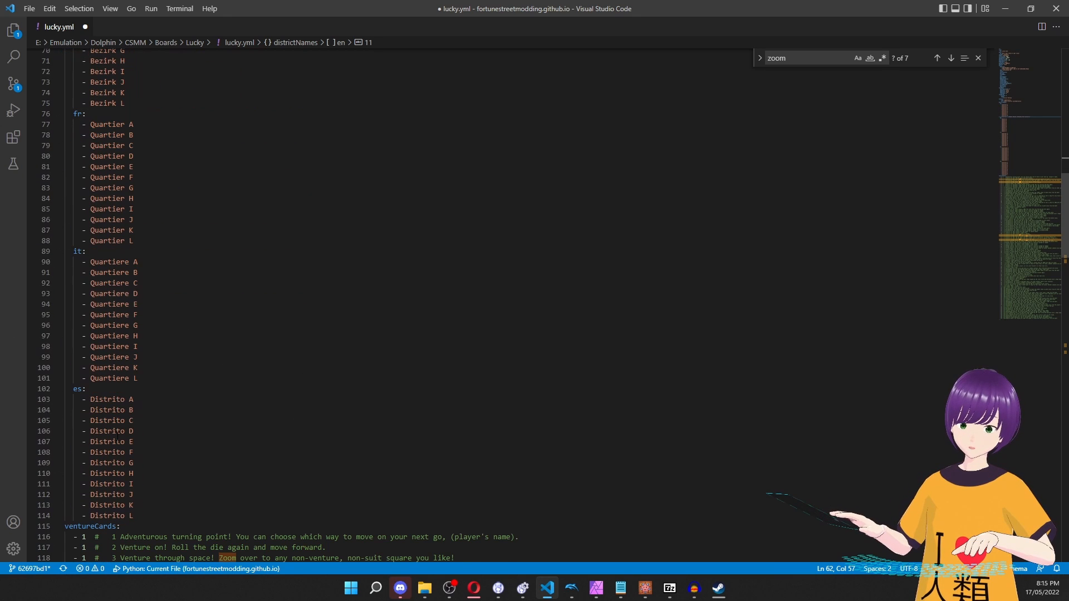
Delete the German, French, Italian and Spanish lists under districtNames, leaving only the English entries.
{"action": "scroll", "coordinate": [155, 512], "scroll_direction": "up", "scroll_amount": 20}
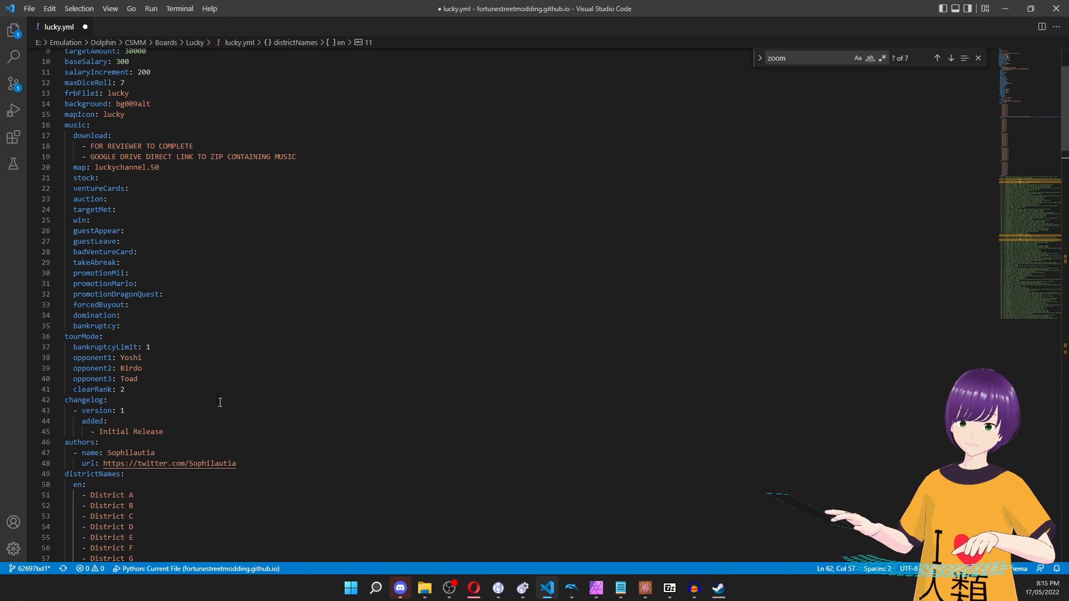
{"action": "scroll", "coordinate": [168, 351], "scroll_direction": "down", "scroll_amount": 20}
{"action": "left_click_drag", "start_coordinate": [168, 352], "coordinate": [305, 277]}
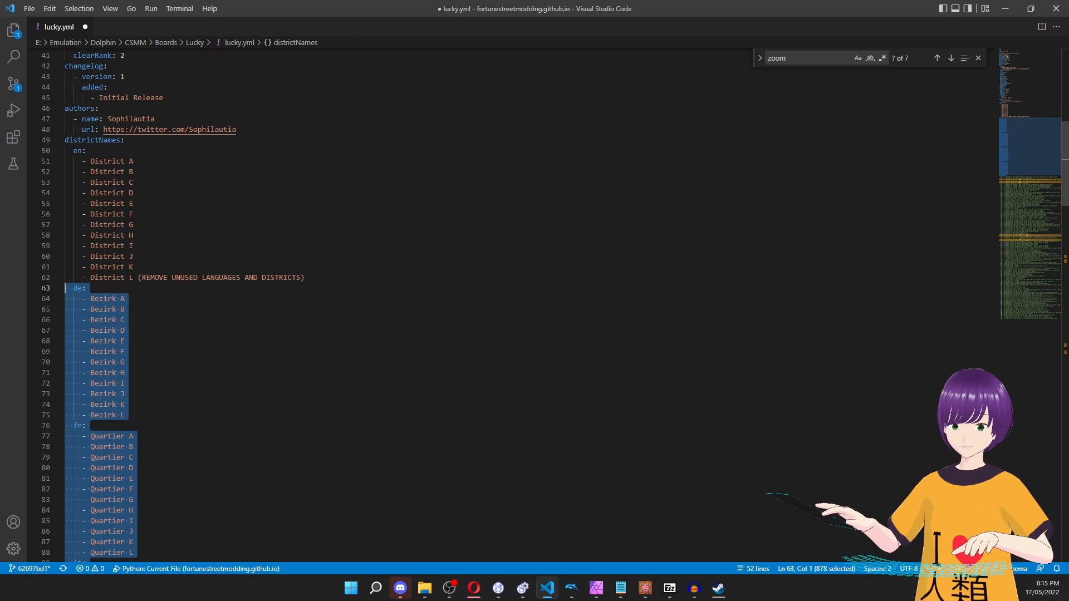
{"action": "key", "text": "BackSpace"}
{"action": "scroll", "coordinate": [311, 348], "scroll_direction": "up", "scroll_amount": 5}
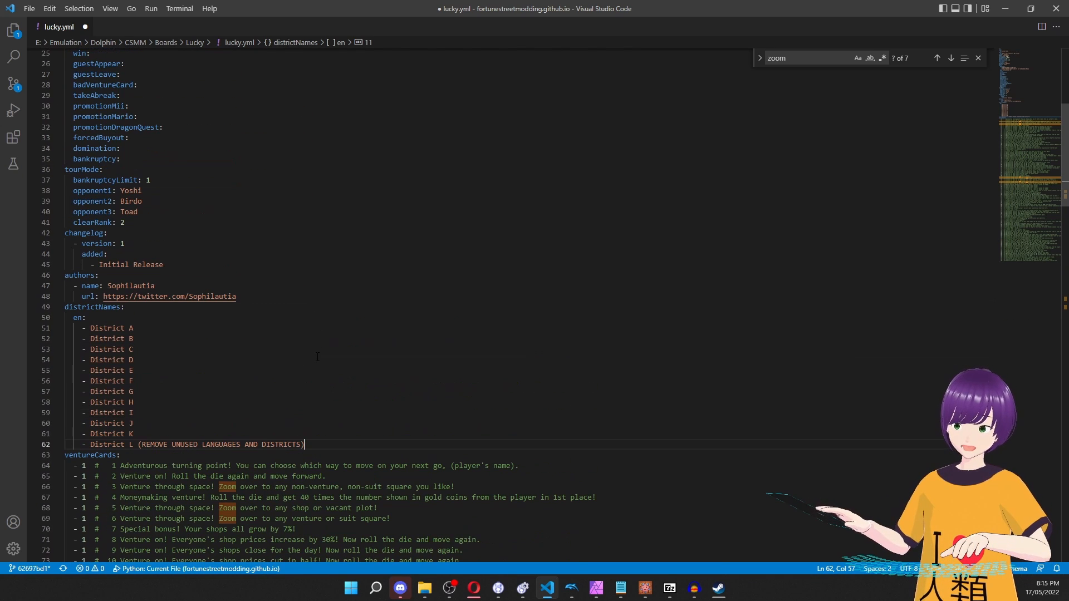
Replace District A in the English district list with Banana.
{"action": "left_click", "coordinate": [317, 356]}
{"action": "left_click_drag", "start_coordinate": [90, 328], "coordinate": [136, 330]}
{"action": "type", "text": "Banana"}
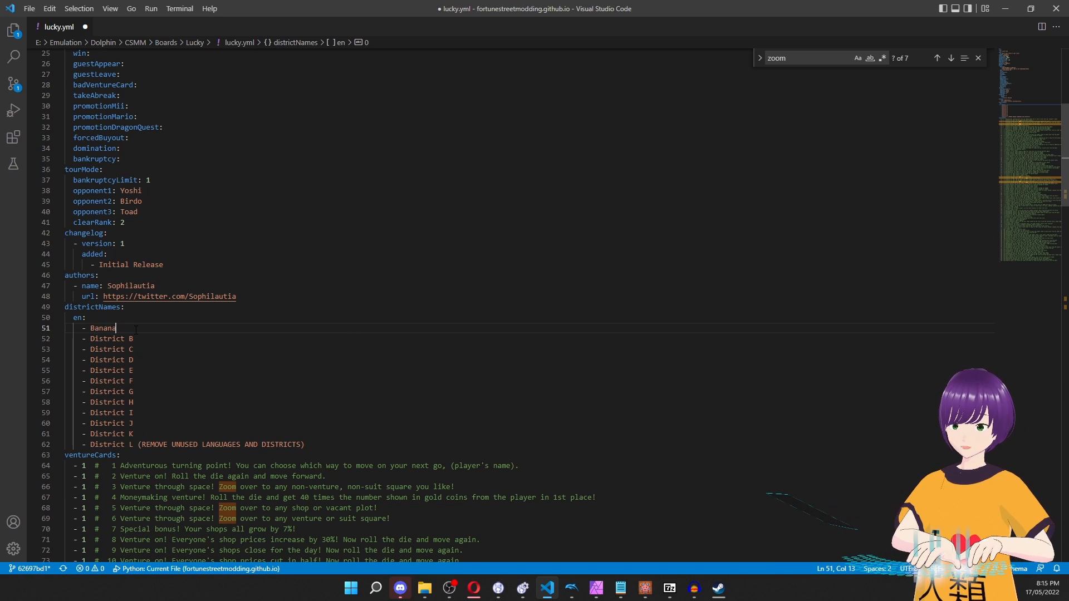
Delete the whole districtNames section so that ventureCards directly follows the author's url line.
{"action": "left_click", "coordinate": [169, 341]}
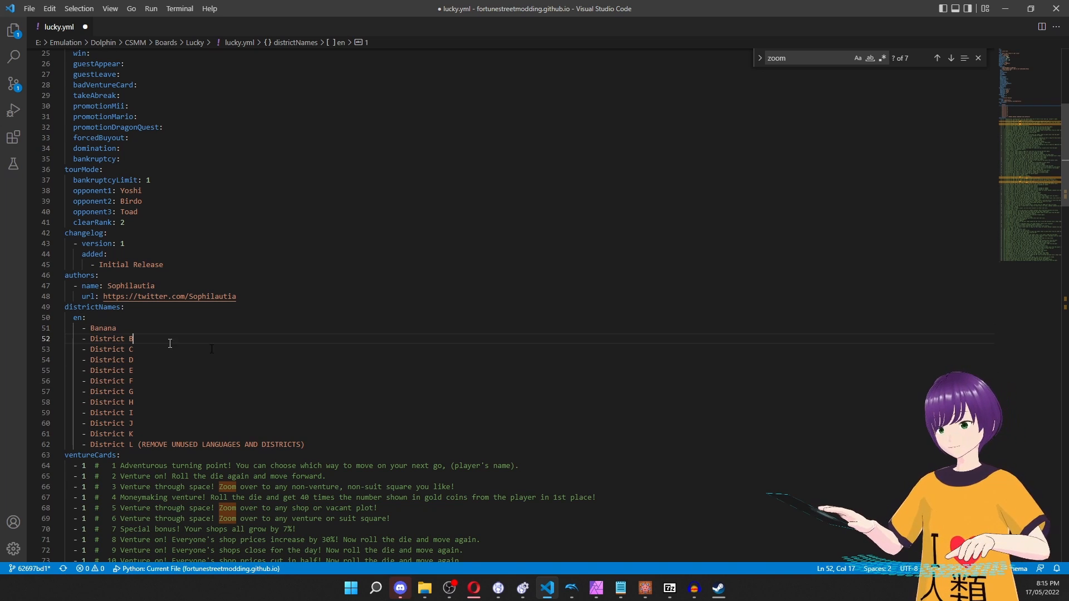
{"action": "left_click_drag", "start_coordinate": [311, 439], "coordinate": [28, 312]}
{"action": "key", "text": "Left"}
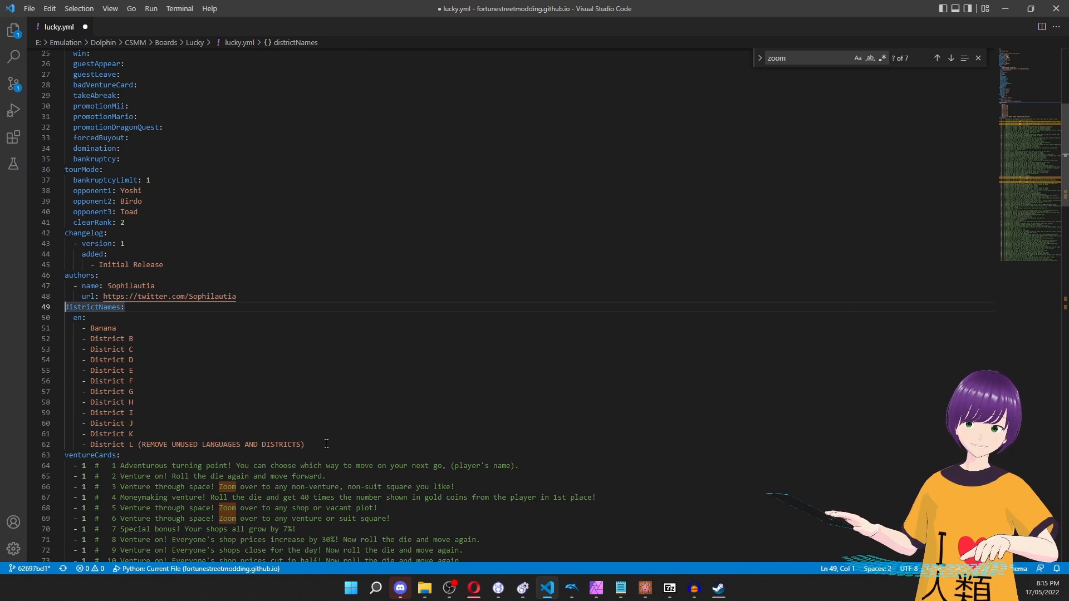
{"action": "left_click", "coordinate": [327, 444], "text": "shift"}
{"action": "key", "text": "BackSpace"}
{"action": "key", "text": "BackSpace"}
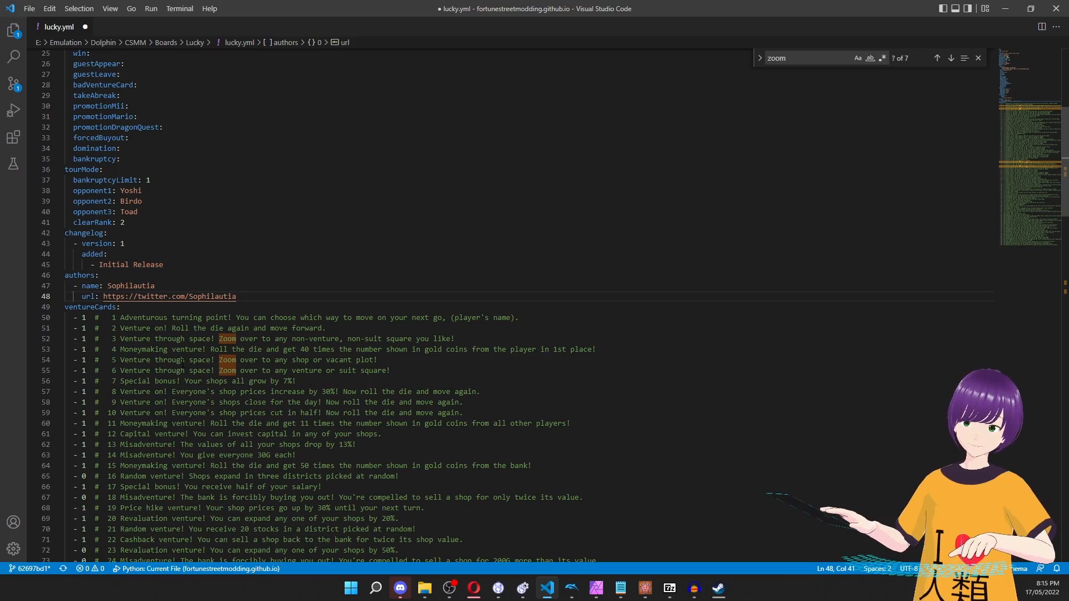
Review the ventureCards entries and their 1 or 0 flags from card 1 down through the low eighties.
{"action": "left_click", "coordinate": [134, 360]}
{"action": "scroll", "coordinate": [134, 365], "scroll_direction": "down", "scroll_amount": 20}
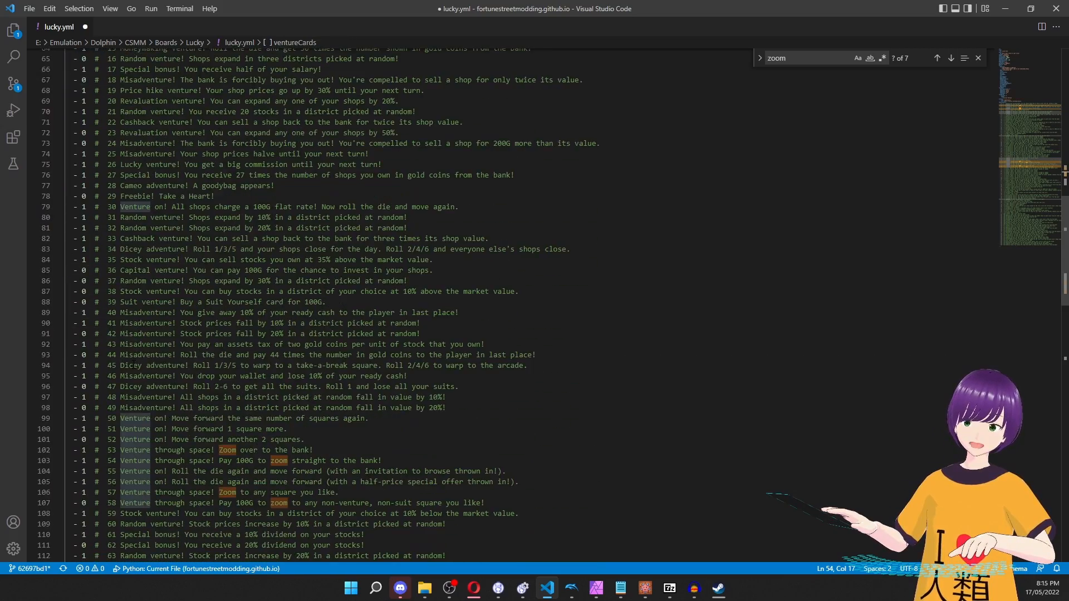
{"action": "scroll", "coordinate": [133, 365], "scroll_direction": "up", "scroll_amount": 20}
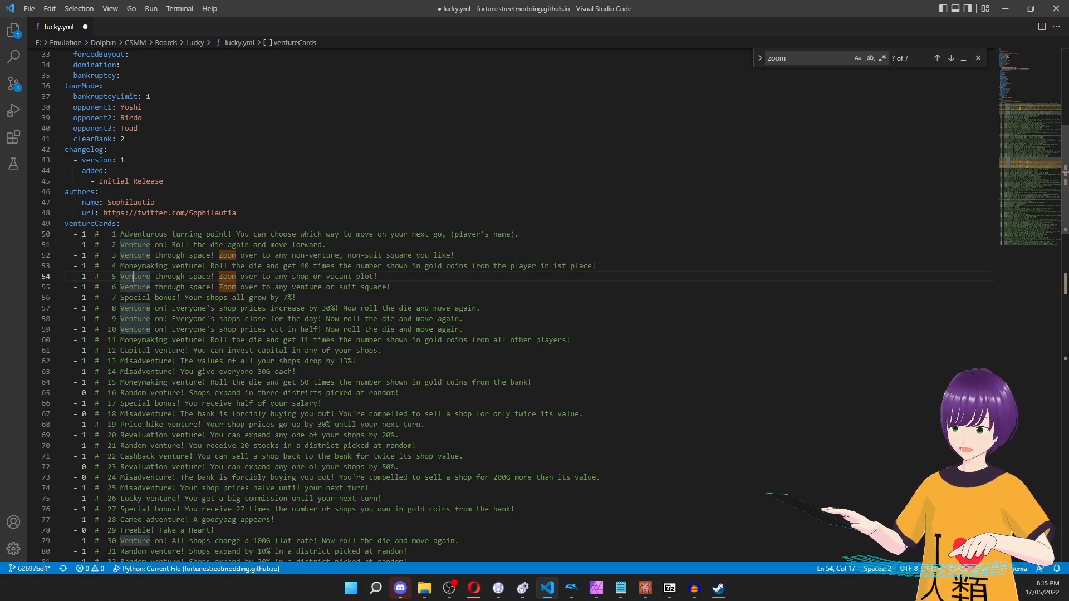
{"action": "scroll", "coordinate": [133, 364], "scroll_direction": "down", "scroll_amount": 12}
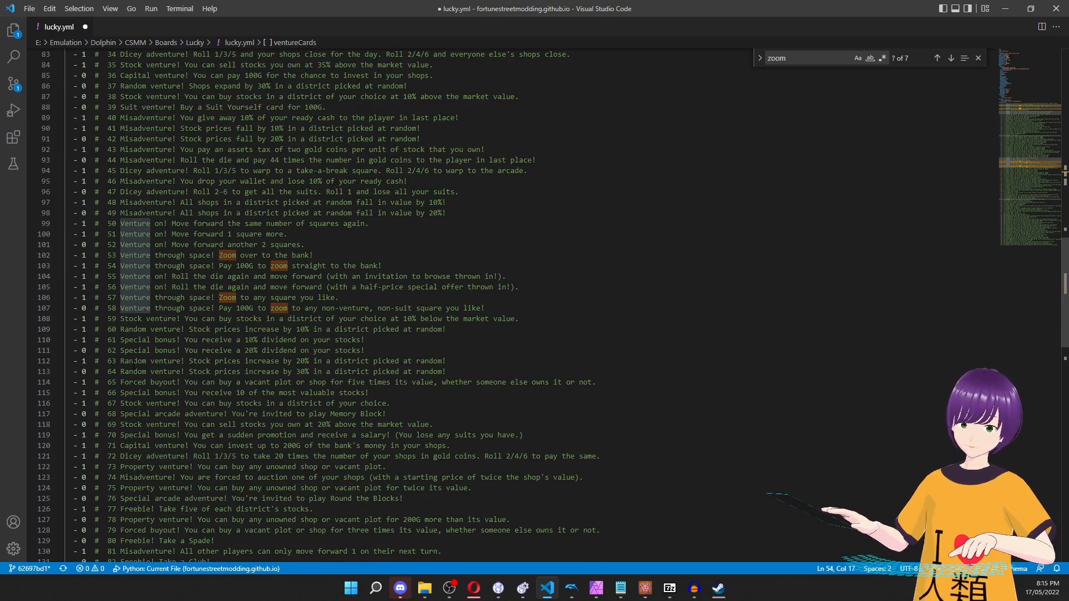
{"action": "scroll", "coordinate": [334, 307], "scroll_direction": "up", "scroll_amount": 12}
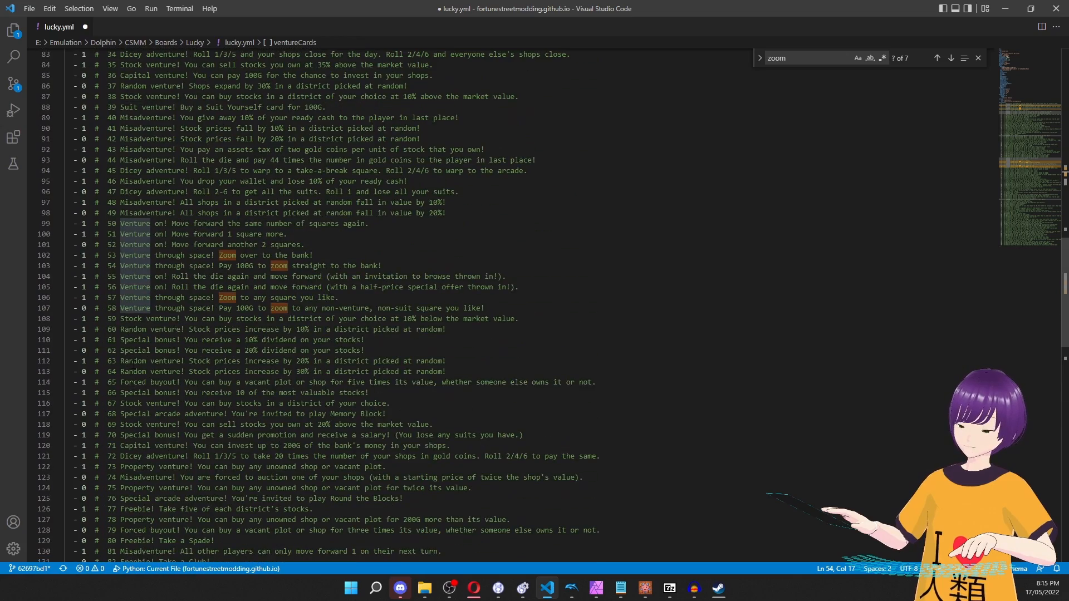
{"action": "scroll", "coordinate": [334, 307], "scroll_direction": "up", "scroll_amount": 1}
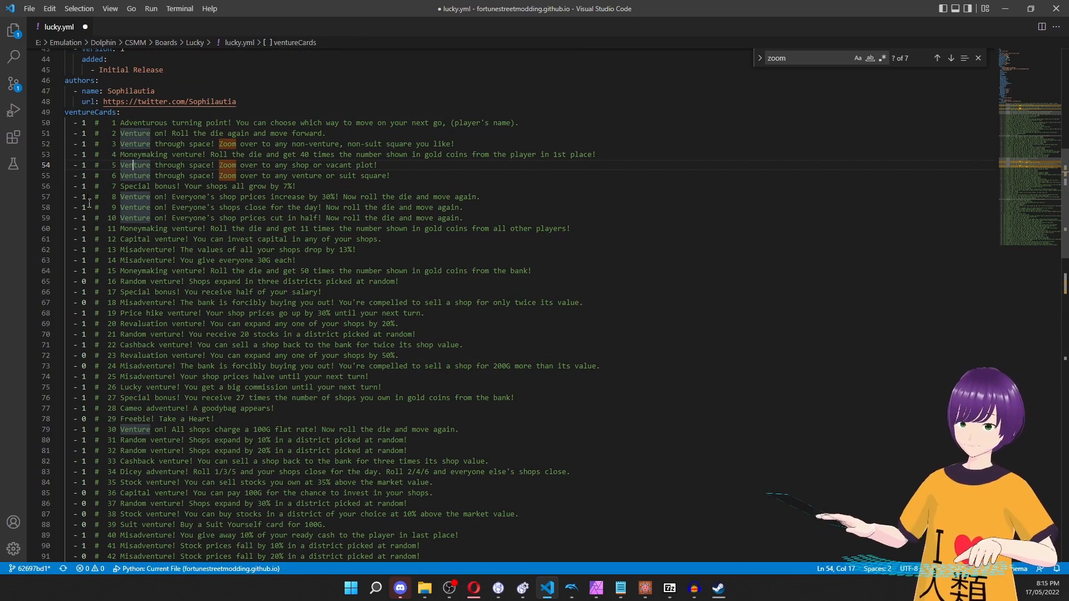
Search the file for "- 1 #" to count the enabled venture cards, step through several matches, and close the search.
{"action": "left_click_drag", "start_coordinate": [101, 123], "coordinate": [73, 124]}
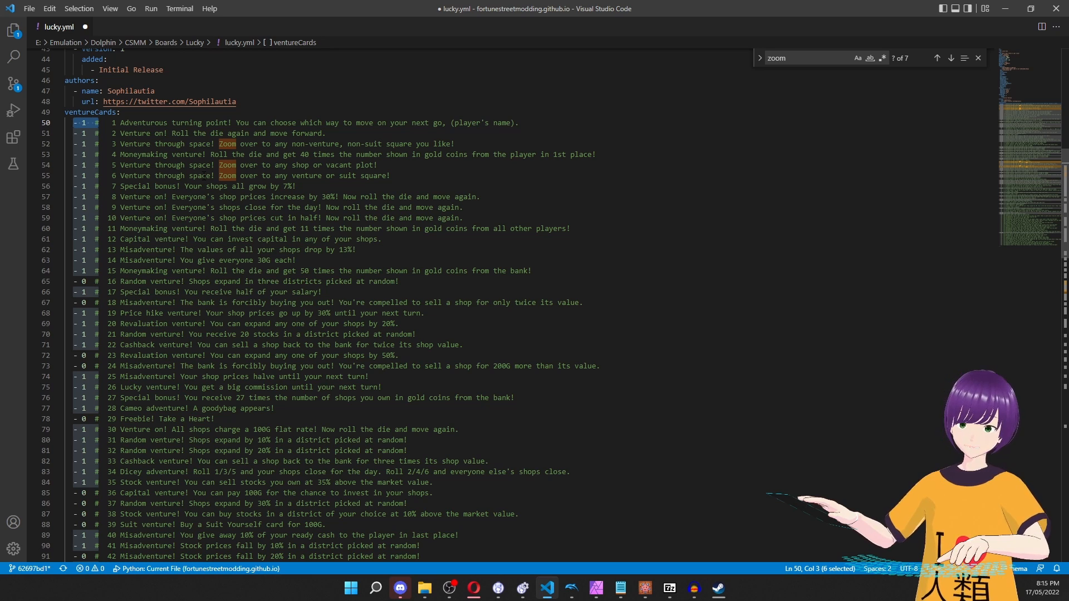
{"action": "left_click", "coordinate": [84, 123]}
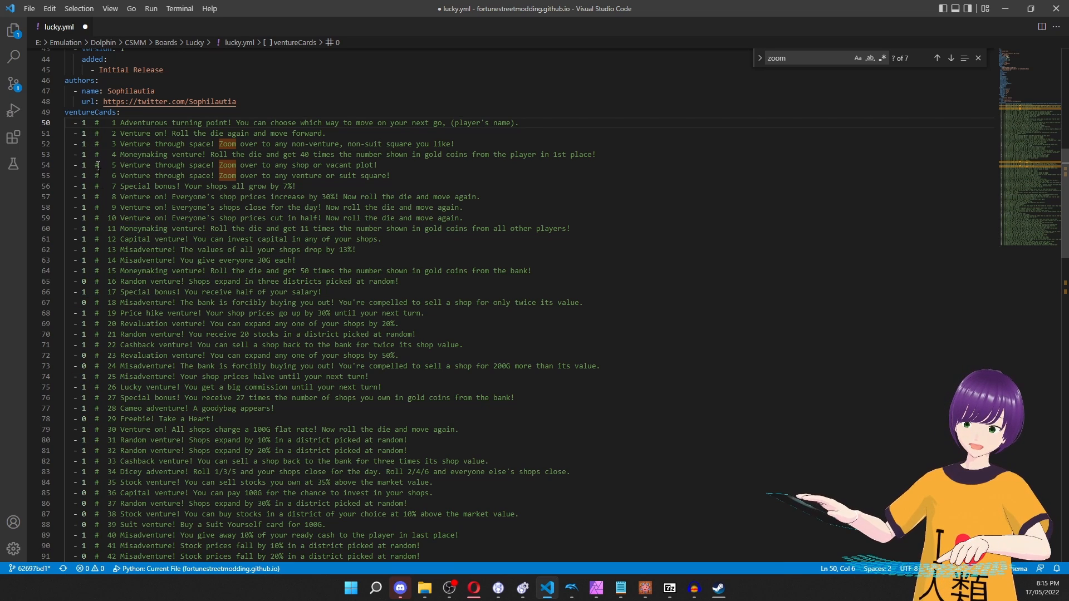
{"action": "left_click", "coordinate": [77, 355]}
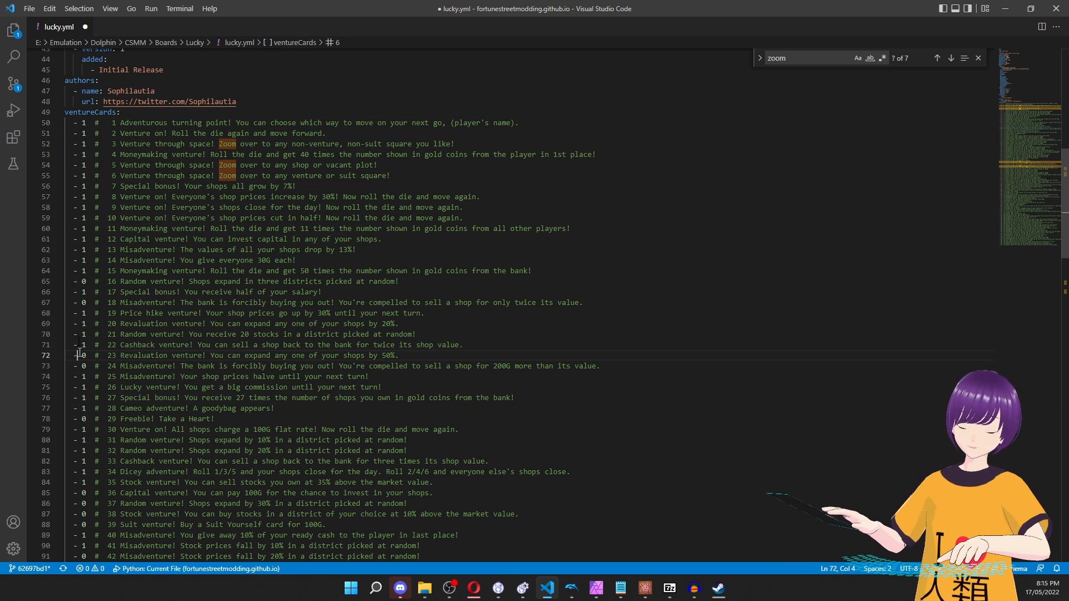
{"action": "left_click_drag", "start_coordinate": [99, 123], "coordinate": [70, 123]}
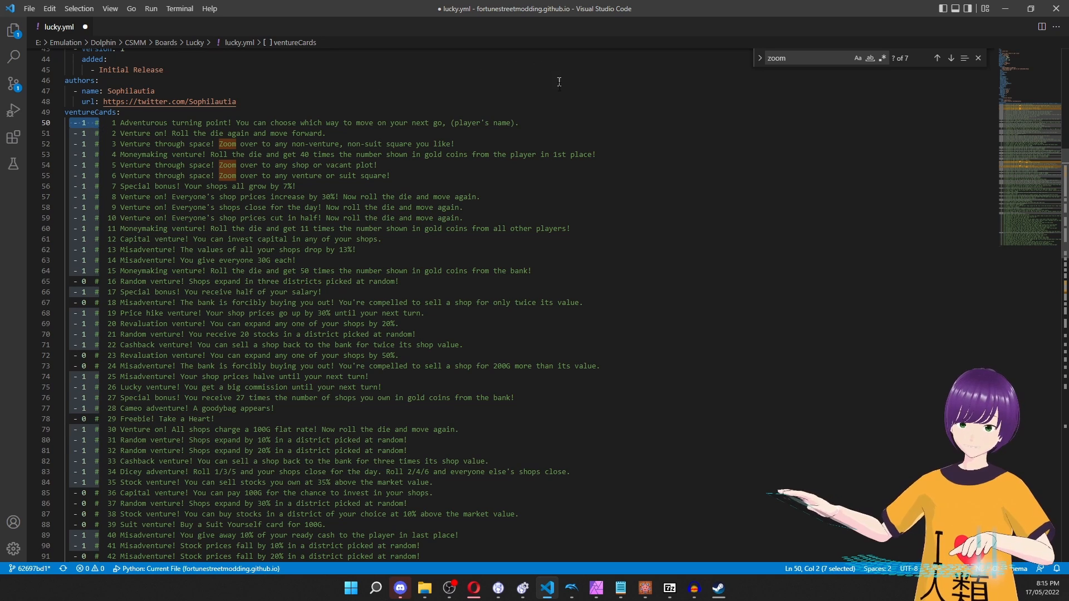
{"action": "key", "text": "ctrl+f"}
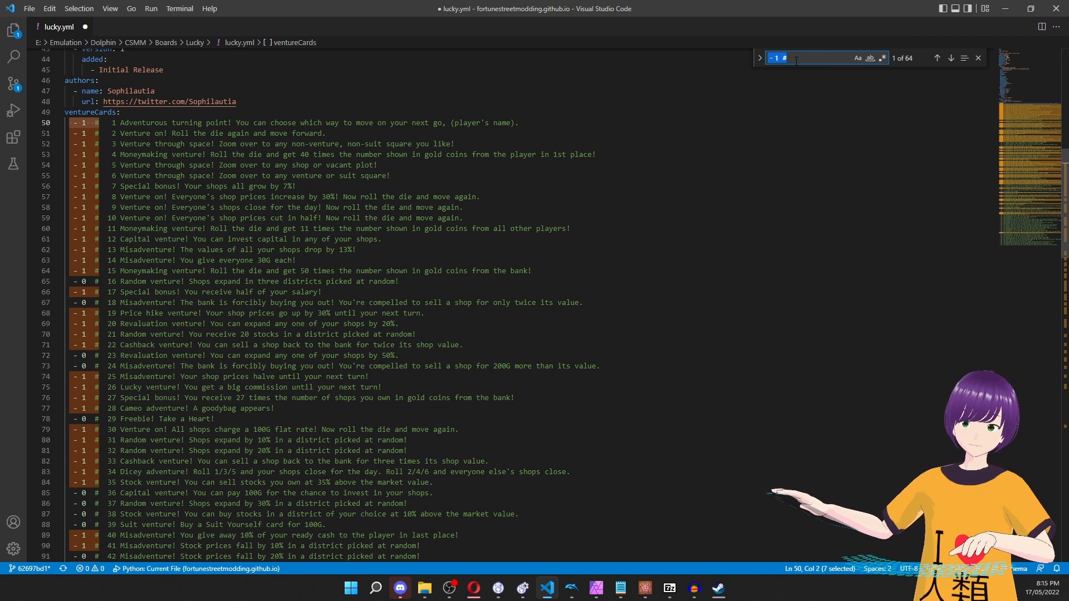
{"action": "left_click", "coordinate": [794, 59]}
{"action": "left_click", "coordinate": [951, 60]}
{"action": "left_click", "coordinate": [951, 60]}
{"action": "left_click", "coordinate": [950, 60]}
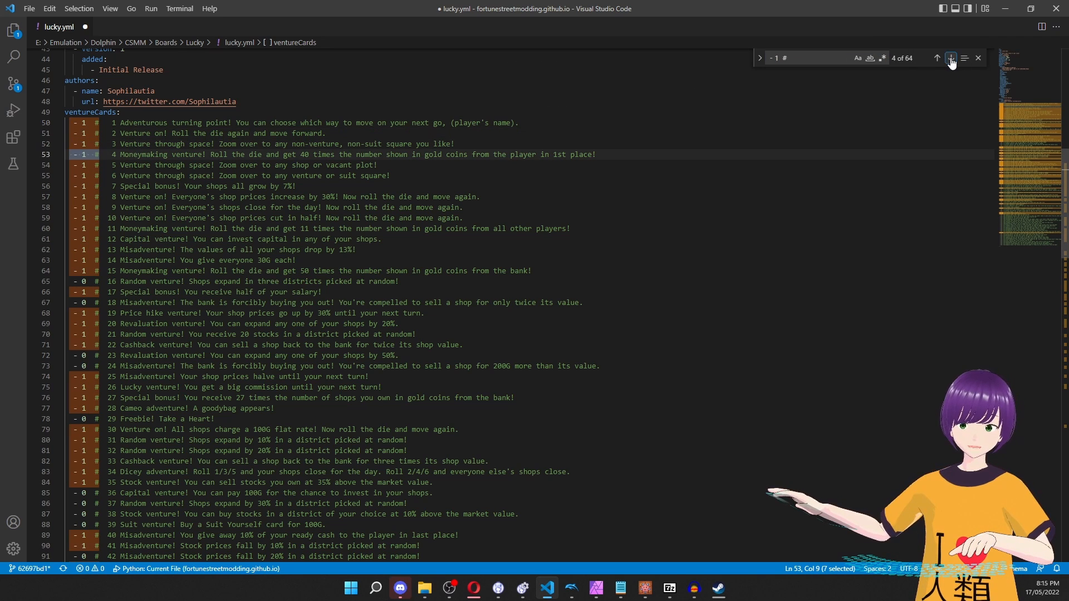
{"action": "left_click", "coordinate": [951, 60]}
{"action": "left_click", "coordinate": [950, 60]}
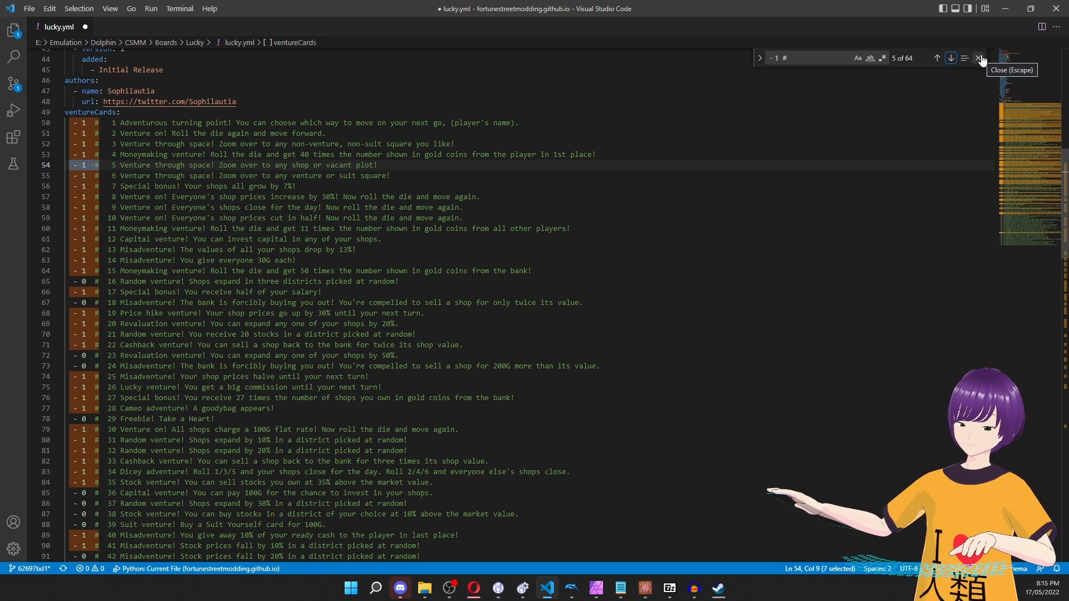
{"action": "left_click", "coordinate": [979, 58]}
Set venture card 45, the dicey adventure that warps to a take-a-break square or the arcade, to 0.
{"action": "left_click", "coordinate": [359, 303]}
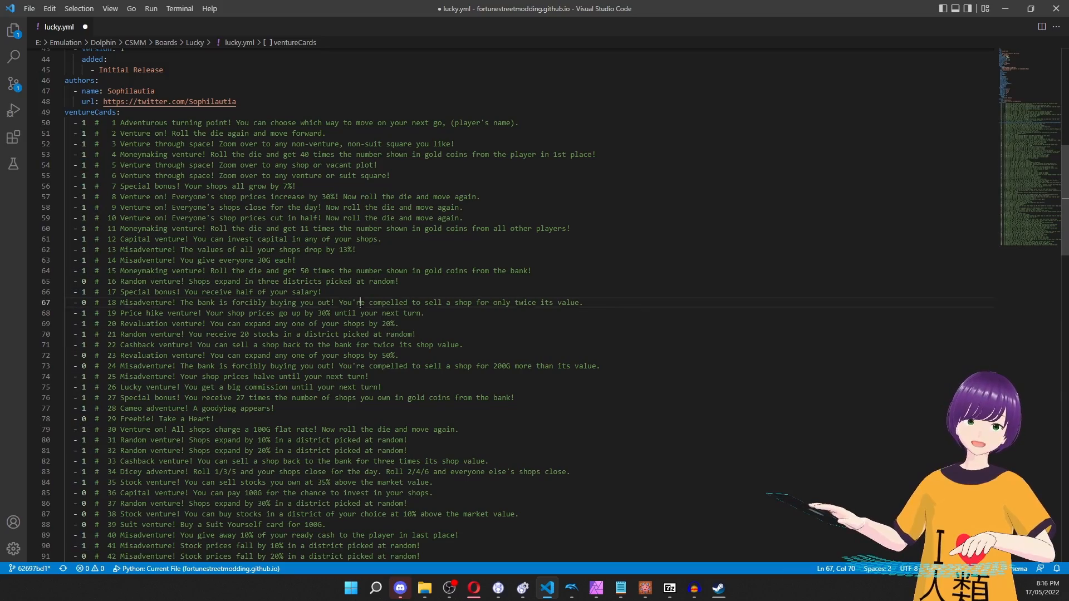
{"action": "scroll", "coordinate": [342, 298], "scroll_direction": "down", "scroll_amount": 5}
{"action": "scroll", "coordinate": [342, 298], "scroll_direction": "up", "scroll_amount": 6}
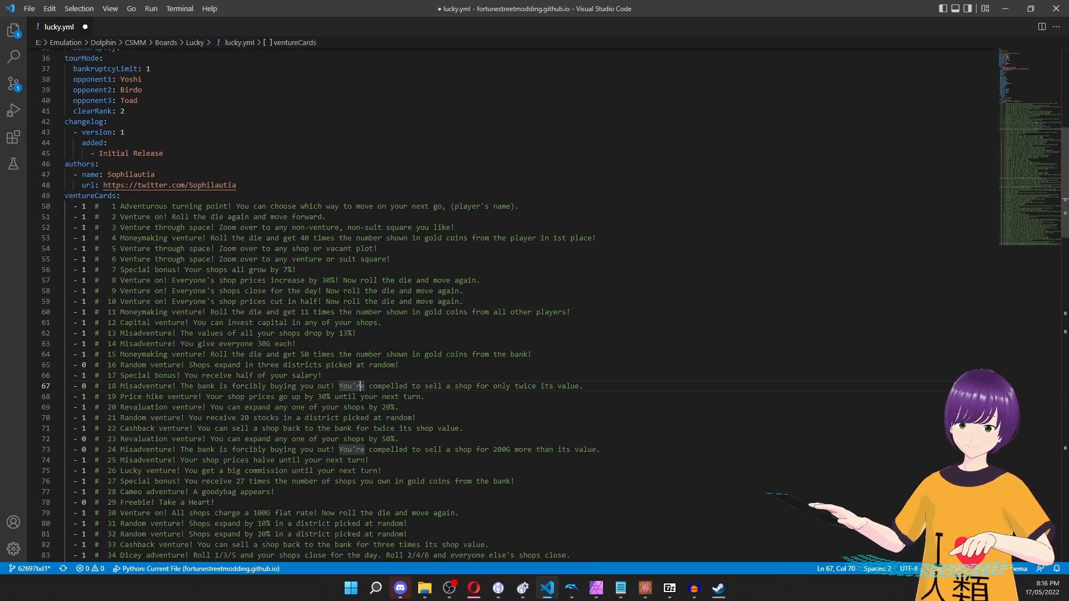
{"action": "scroll", "coordinate": [327, 288], "scroll_direction": "down", "scroll_amount": 1}
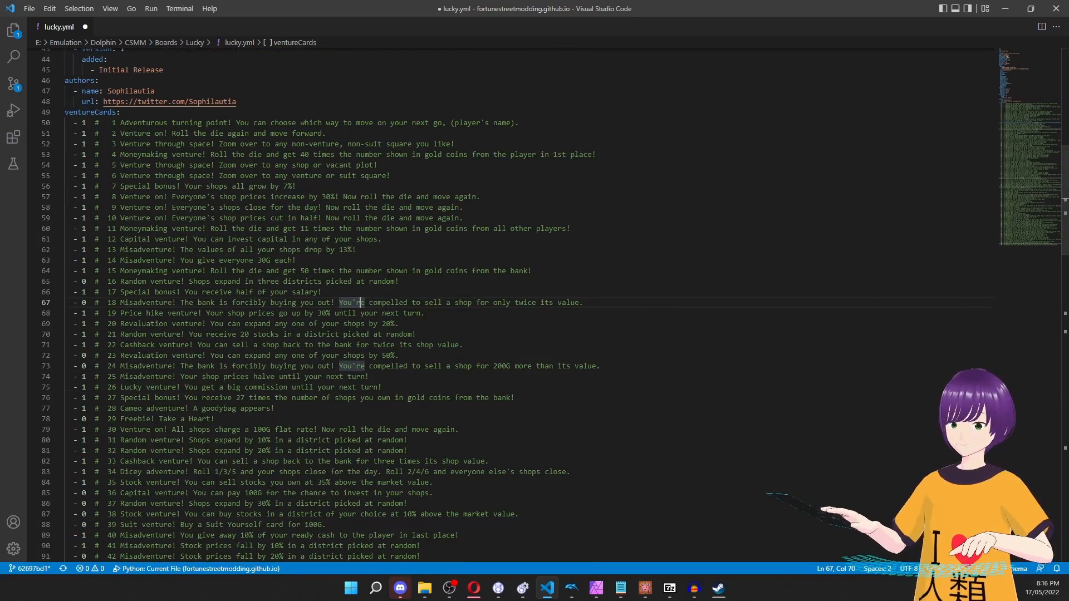
{"action": "scroll", "coordinate": [137, 366], "scroll_direction": "down", "scroll_amount": 5}
{"action": "triple_click", "coordinate": [137, 365]}
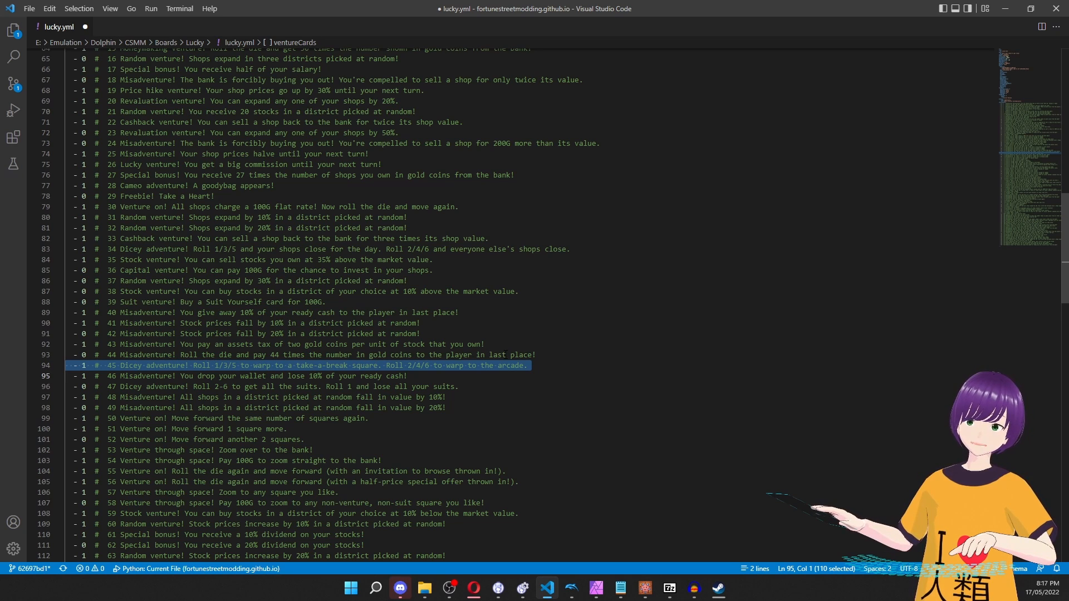
{"action": "left_click", "coordinate": [516, 365]}
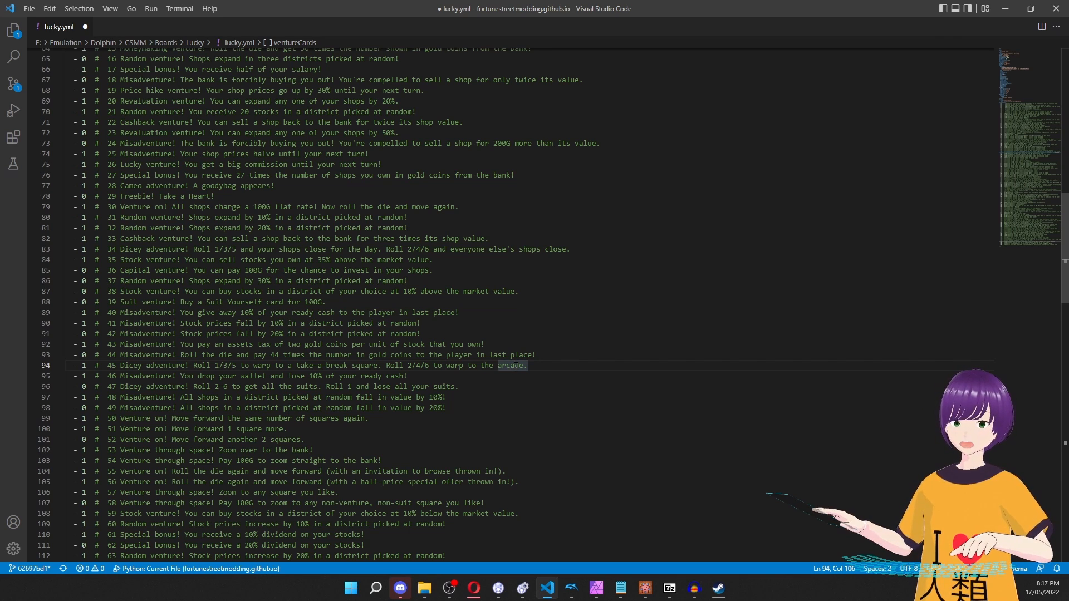
{"action": "left_click", "coordinate": [330, 365]}
{"action": "triple_click", "coordinate": [330, 365]}
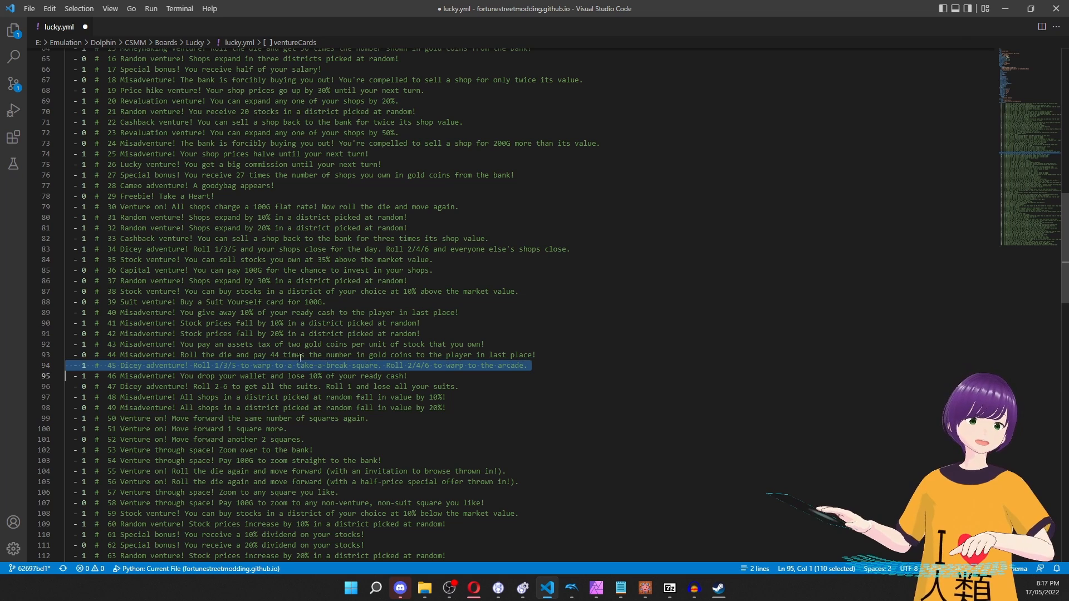
{"action": "triple_click", "coordinate": [300, 363]}
{"action": "left_click_drag", "start_coordinate": [297, 365], "coordinate": [347, 366]}
{"action": "left_click", "coordinate": [344, 367]}
{"action": "left_click", "coordinate": [87, 366]}
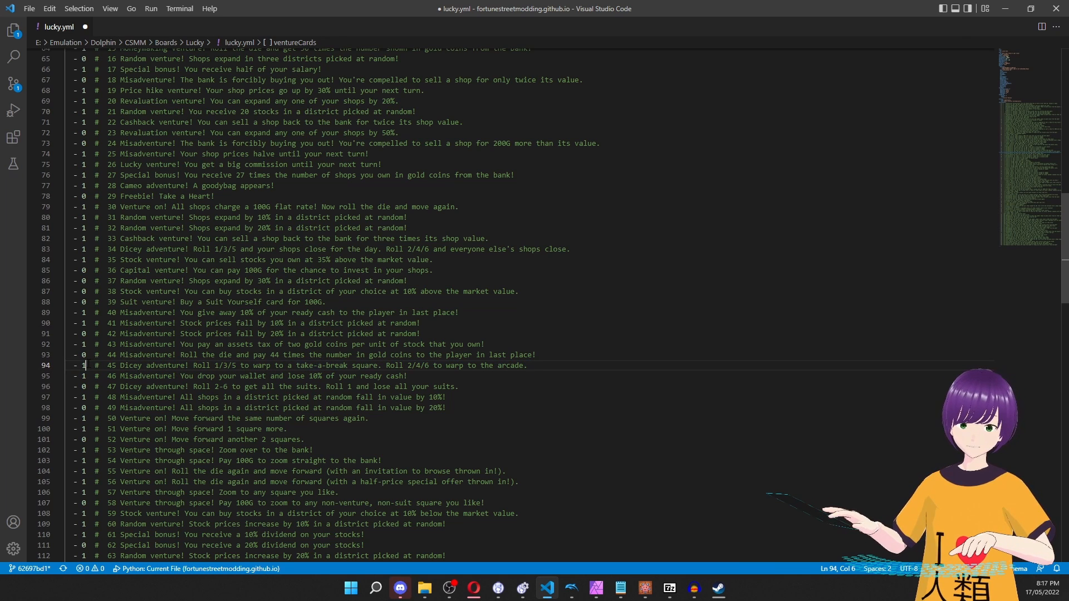
{"action": "key", "text": "BackSpace"}
{"action": "type", "text": "0"}
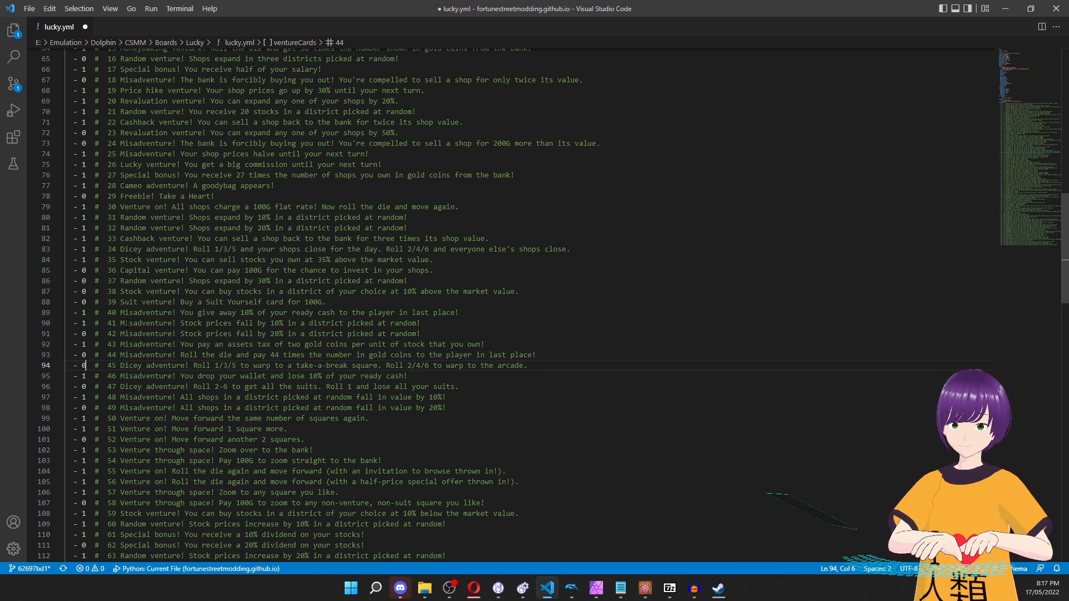
{"action": "key", "text": "Up"}
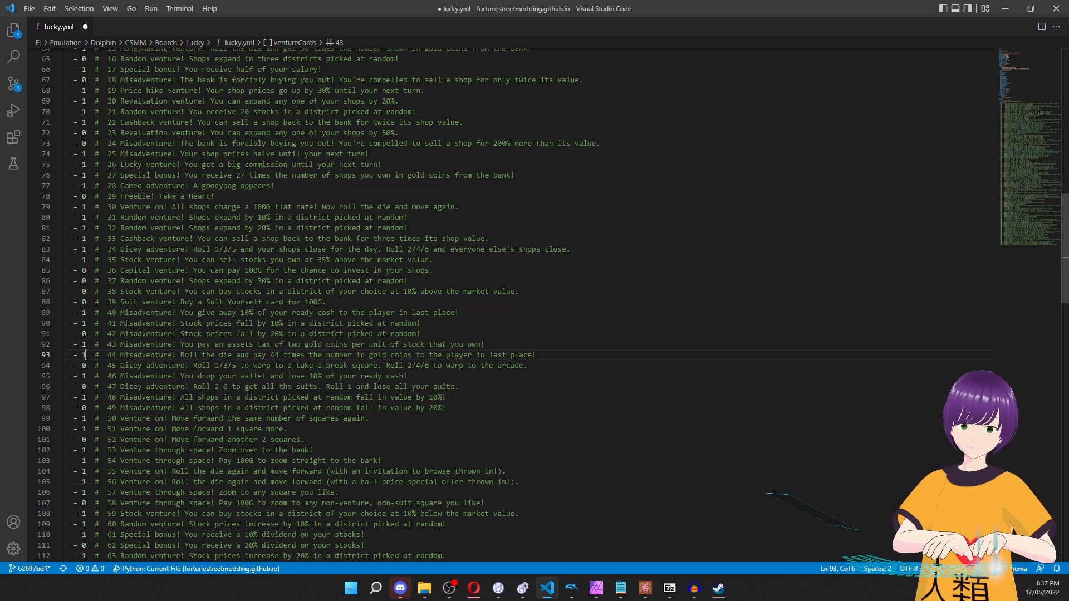
Examine the entry for venture card 83, the dicey adventure that warps players to a random location.
{"action": "scroll", "coordinate": [127, 324], "scroll_direction": "down", "scroll_amount": 10}
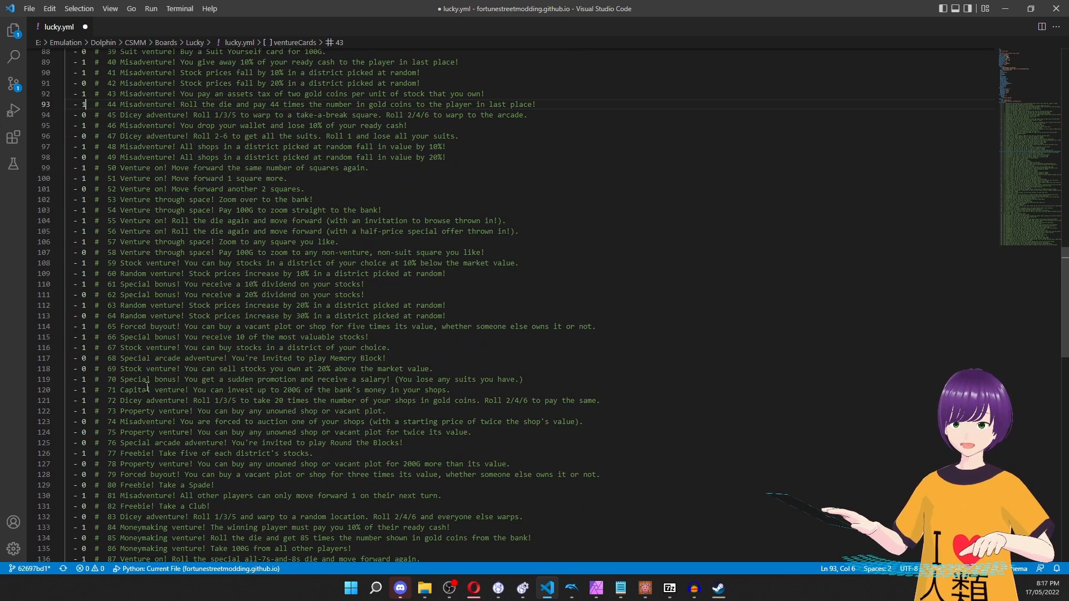
{"action": "scroll", "coordinate": [132, 389], "scroll_direction": "down", "scroll_amount": 1}
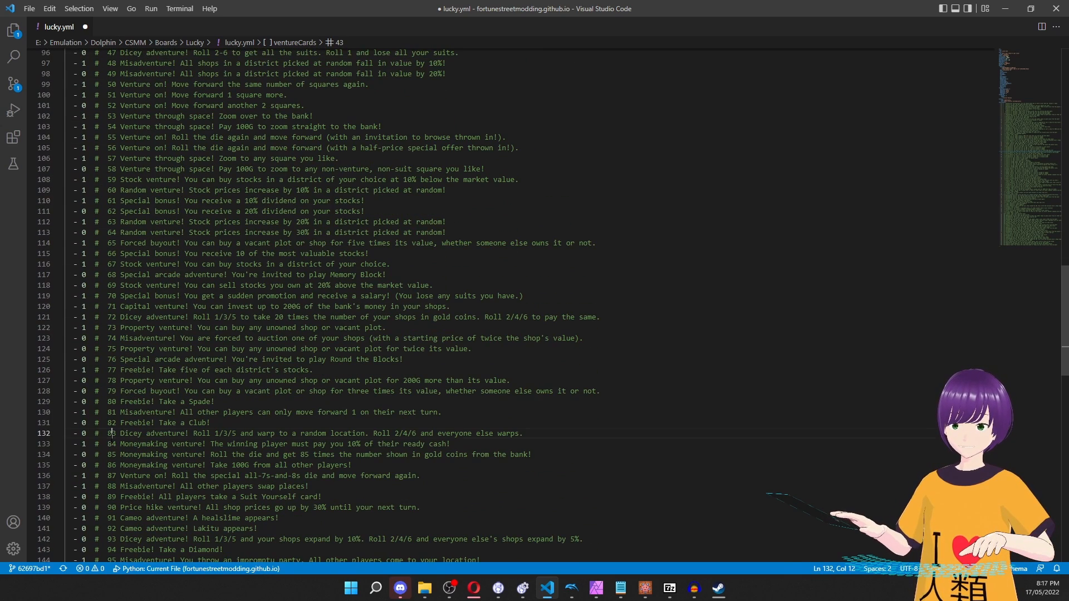
{"action": "triple_click", "coordinate": [132, 434]}
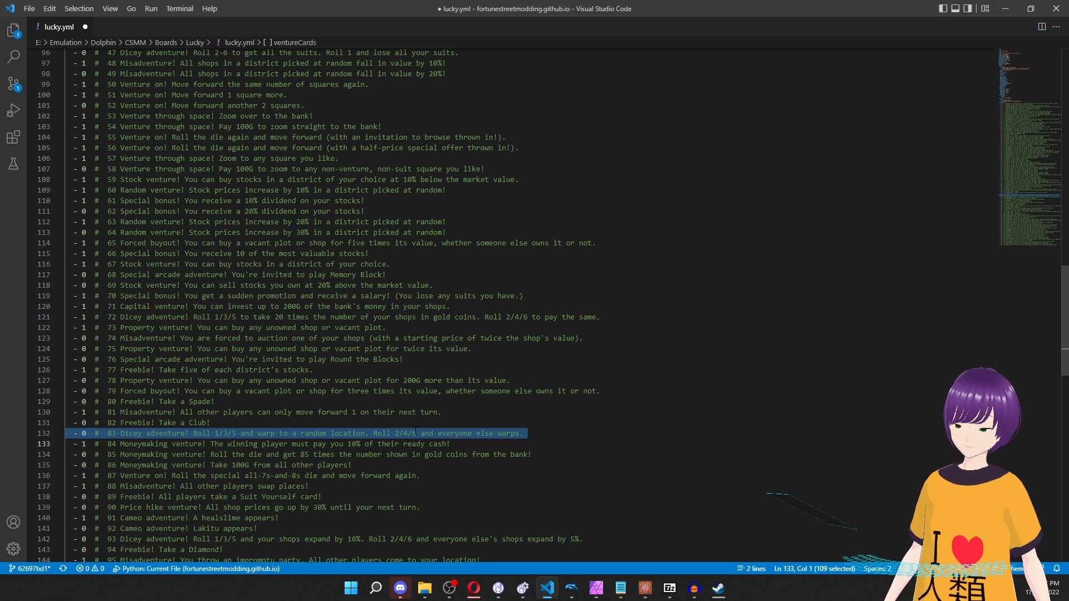
Examine the entry for venture card 87, focusing on its special all-7s-and-8s die.
{"action": "triple_click", "coordinate": [317, 476]}
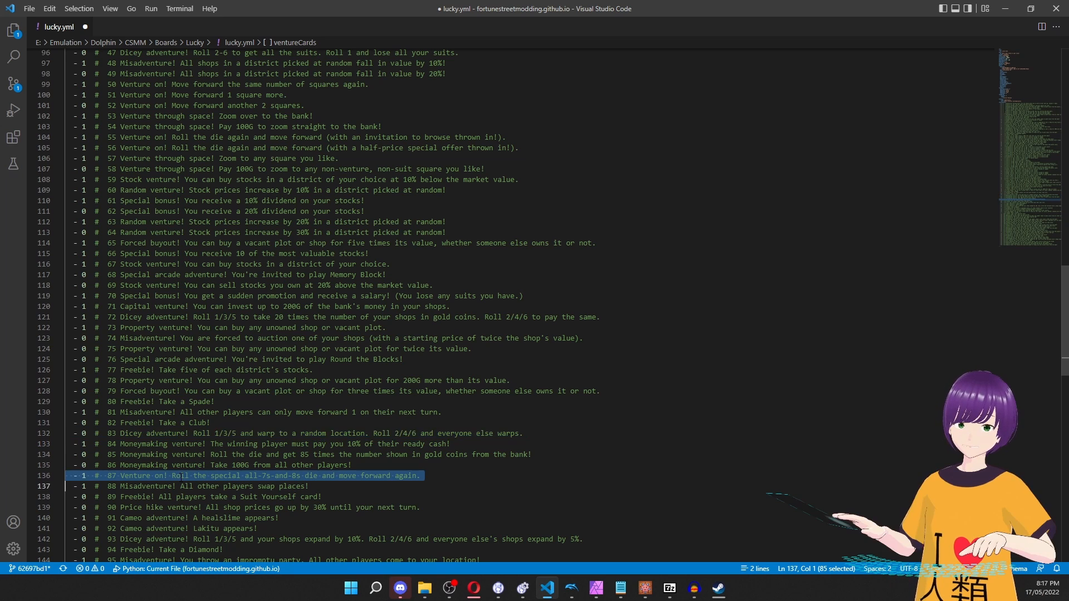
{"action": "scroll", "coordinate": [317, 423], "scroll_direction": "down", "scroll_amount": 3}
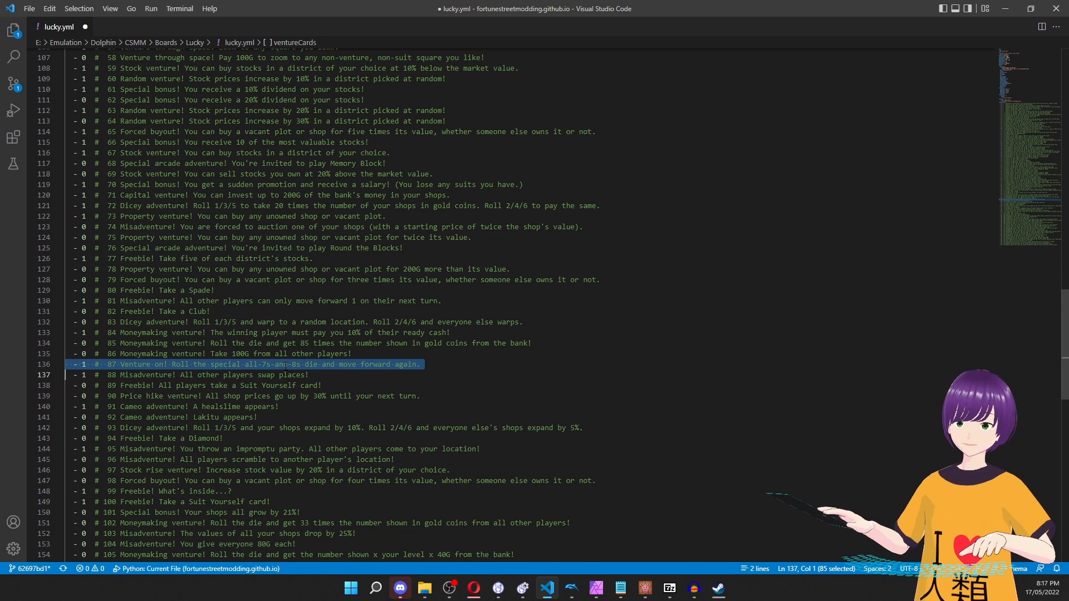
{"action": "left_click_drag", "start_coordinate": [262, 364], "coordinate": [391, 365]}
{"action": "triple_click", "coordinate": [364, 365]}
{"action": "left_click", "coordinate": [366, 365]}
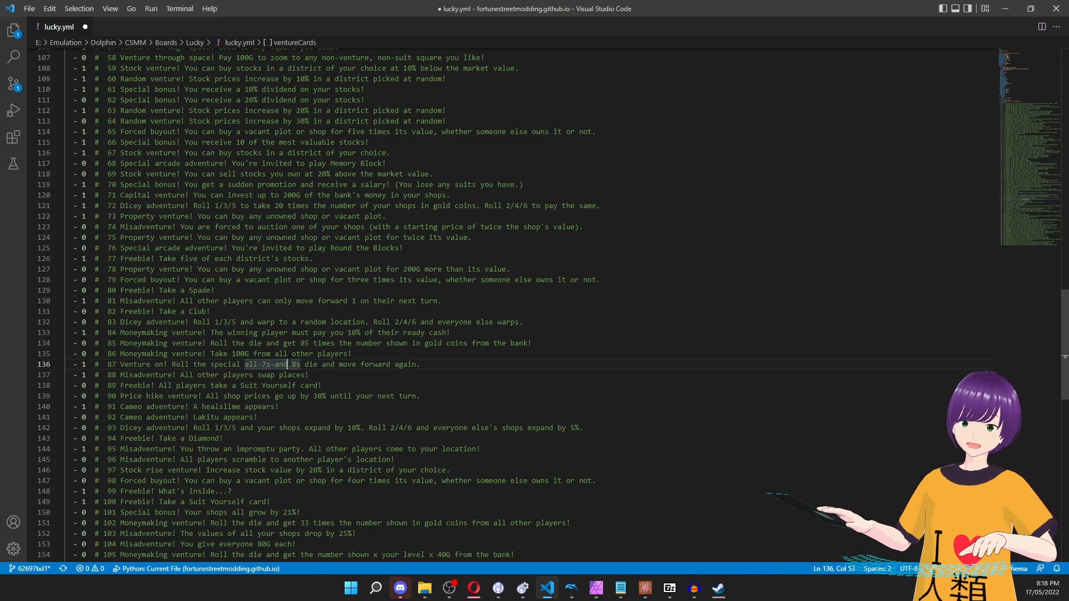
{"action": "triple_click", "coordinate": [282, 365]}
{"action": "double_click", "coordinate": [279, 364]}
{"action": "triple_click", "coordinate": [290, 366]}
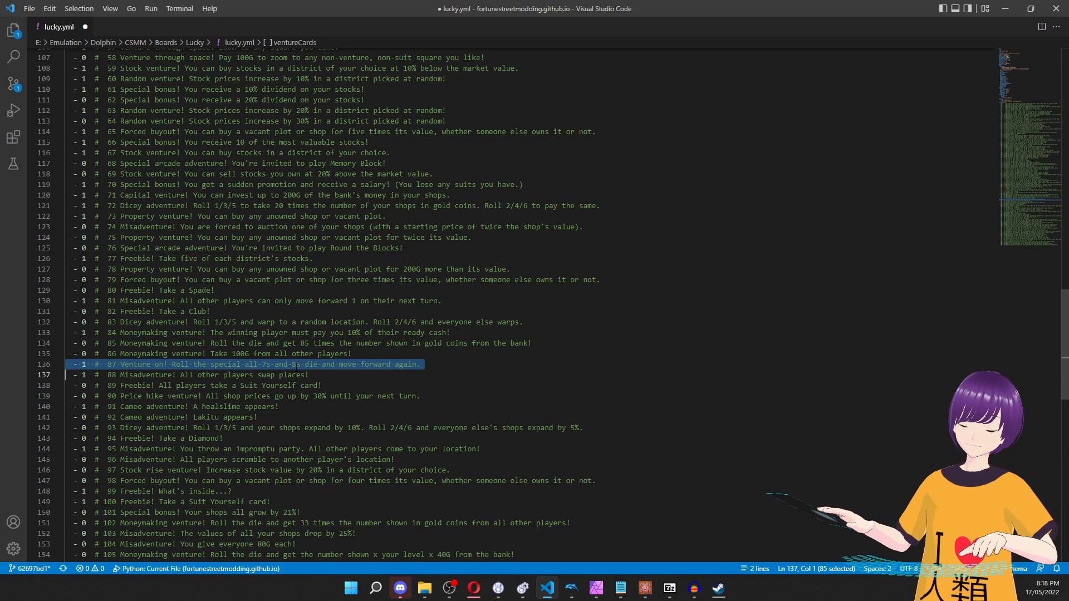
Examine the entries for venture card 115, the move-forward-7 misadventure, and venture card 125, the boon square or arcade warp.
{"action": "scroll", "coordinate": [294, 367], "scroll_direction": "down", "scroll_amount": 8}
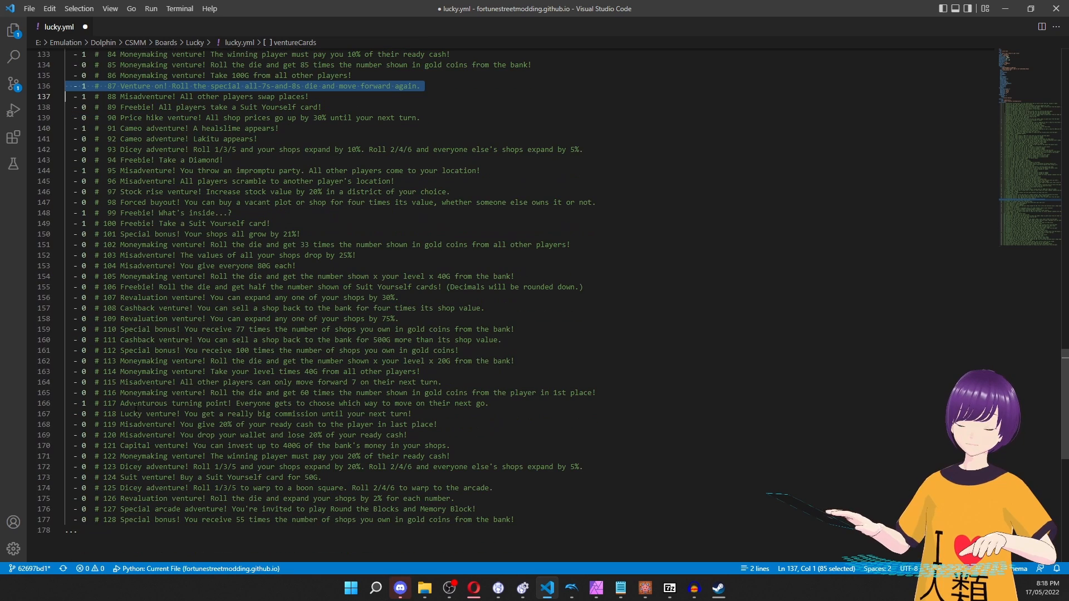
{"action": "double_click", "coordinate": [142, 383]}
{"action": "triple_click", "coordinate": [142, 383]}
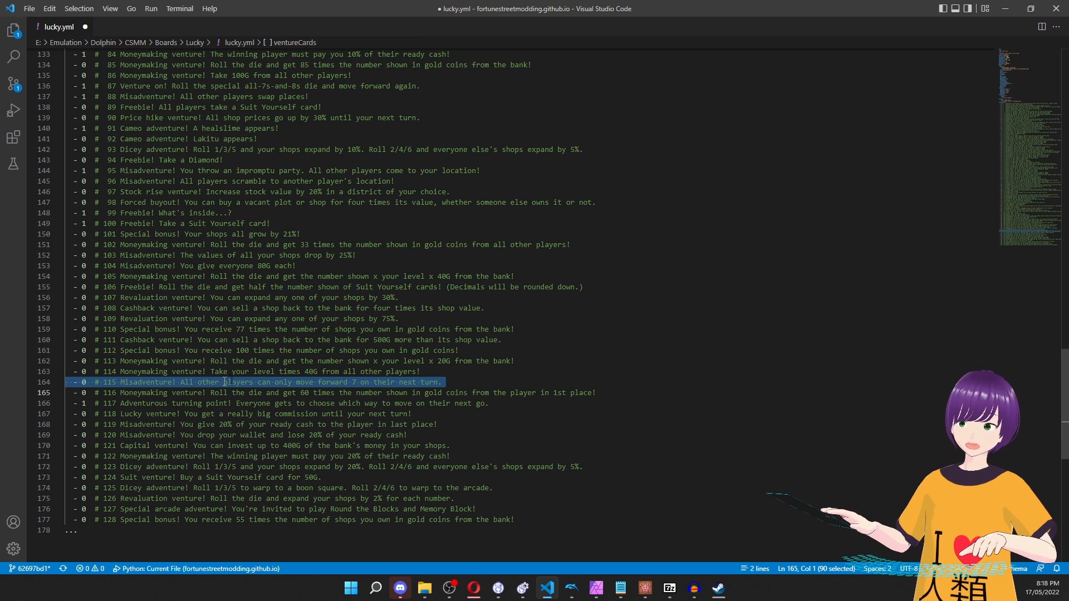
{"action": "left_click", "coordinate": [348, 382]}
{"action": "triple_click", "coordinate": [348, 382]}
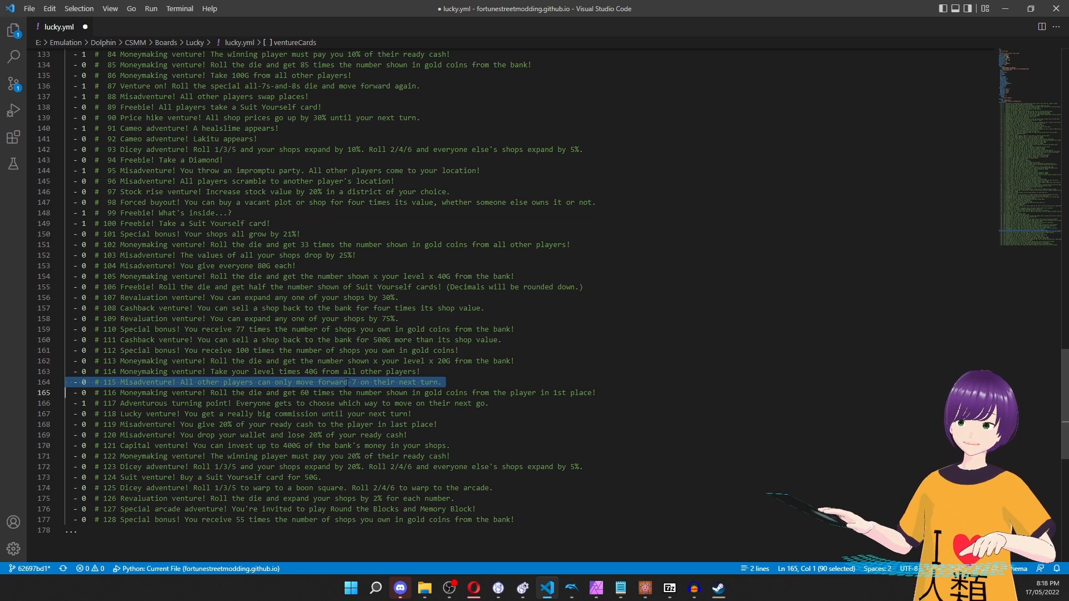
{"action": "left_click", "coordinate": [353, 382]}
{"action": "key", "text": "ctrl+a"}
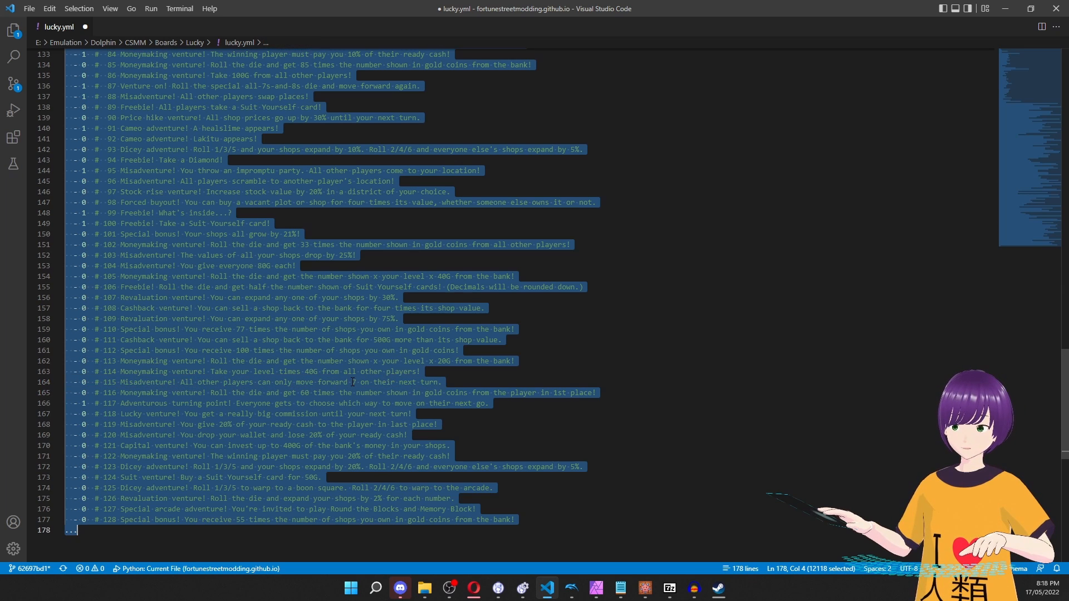
{"action": "triple_click", "coordinate": [352, 382]}
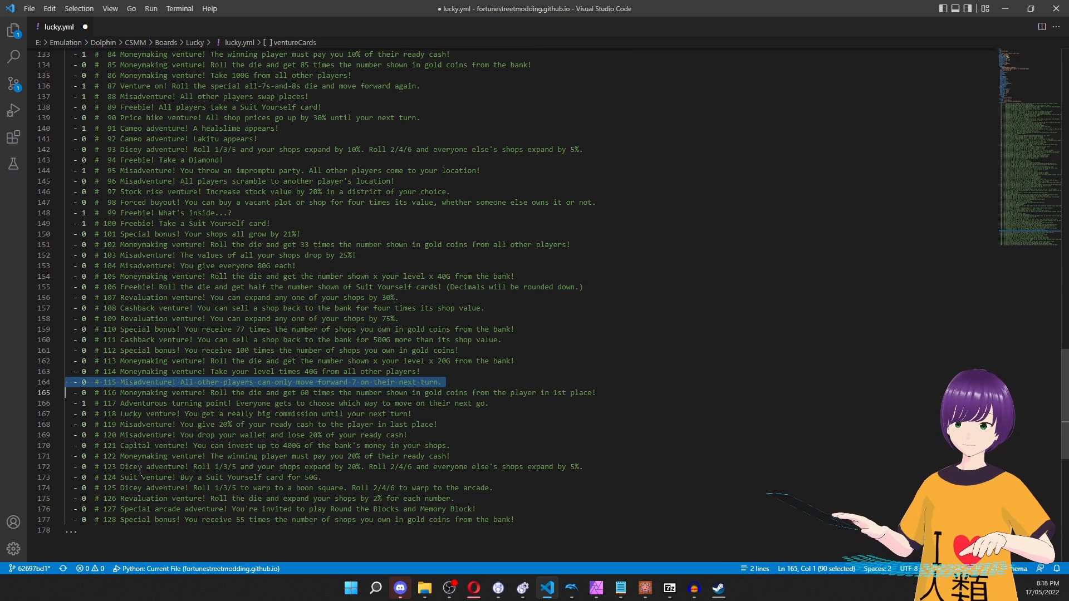
{"action": "triple_click", "coordinate": [132, 488]}
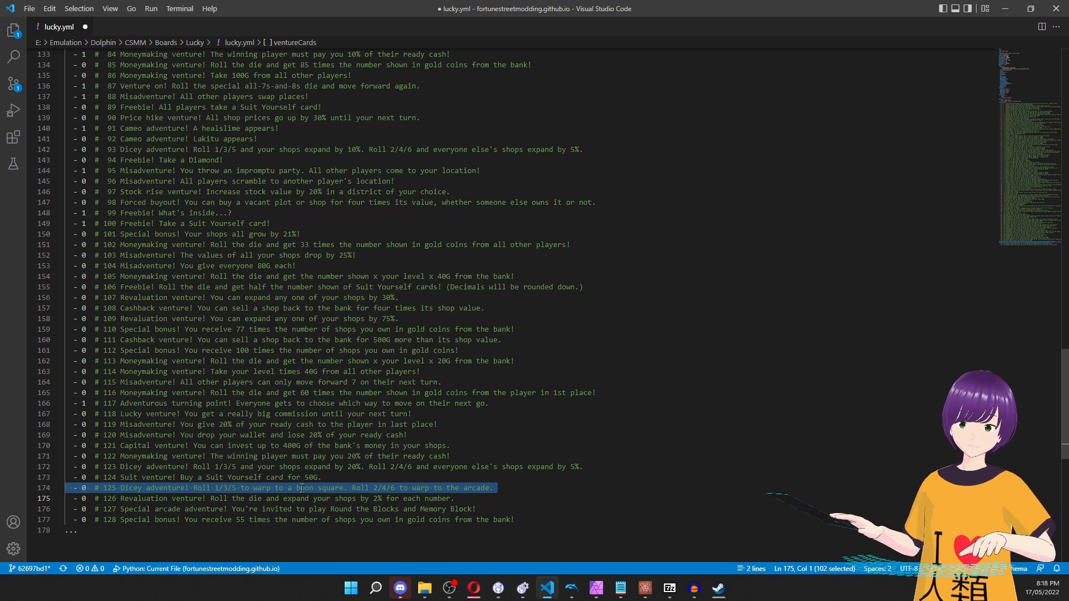
{"action": "left_click", "coordinate": [470, 491]}
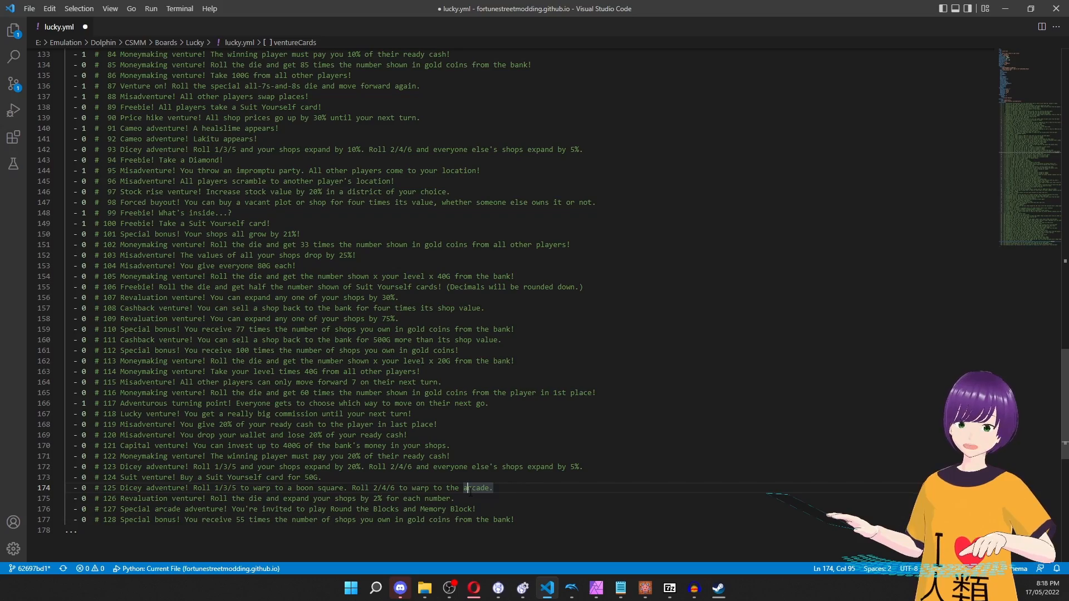
Review the whole venture card list in lucky.yml, checking which cards are set to 1 and which to 0.
{"action": "scroll", "coordinate": [279, 268], "scroll_direction": "up", "scroll_amount": 9}
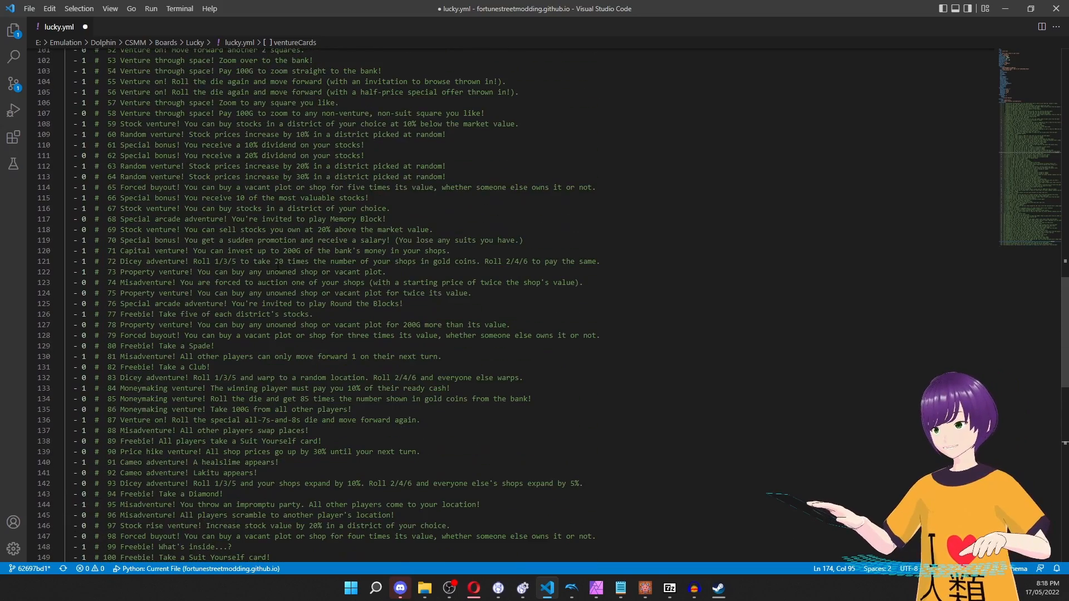
{"action": "scroll", "coordinate": [278, 268], "scroll_direction": "down", "scroll_amount": 10}
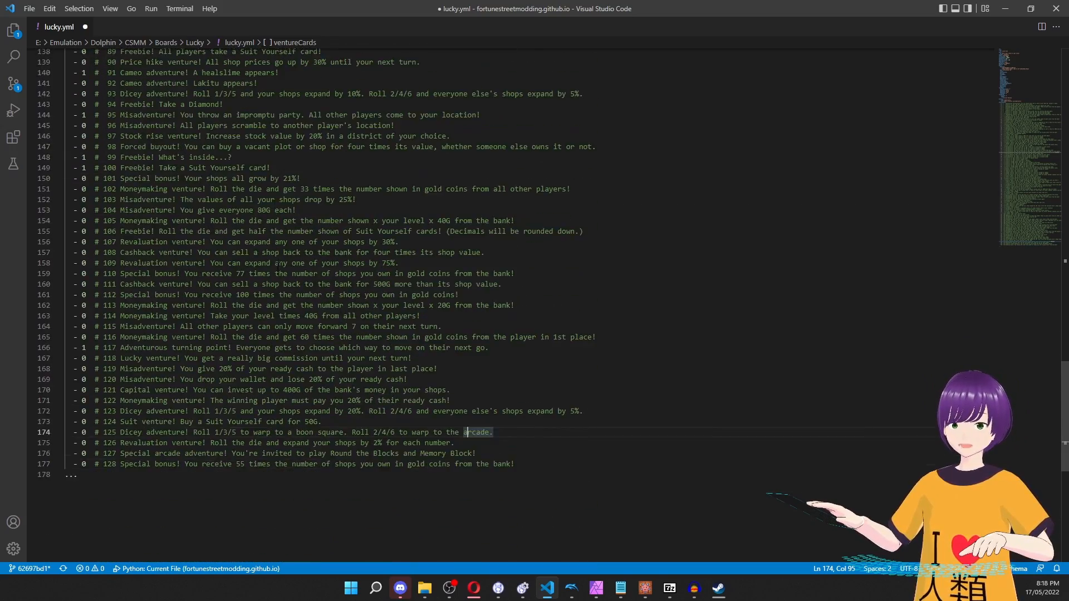
{"action": "scroll", "coordinate": [278, 268], "scroll_direction": "up", "scroll_amount": 20}
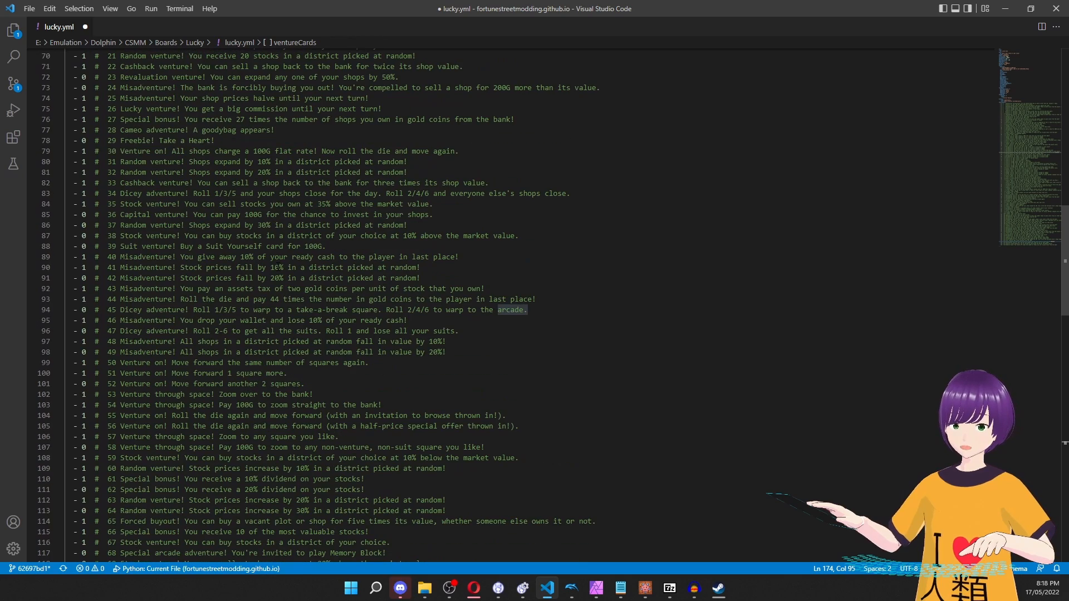
{"action": "scroll", "coordinate": [277, 269], "scroll_direction": "up", "scroll_amount": 3}
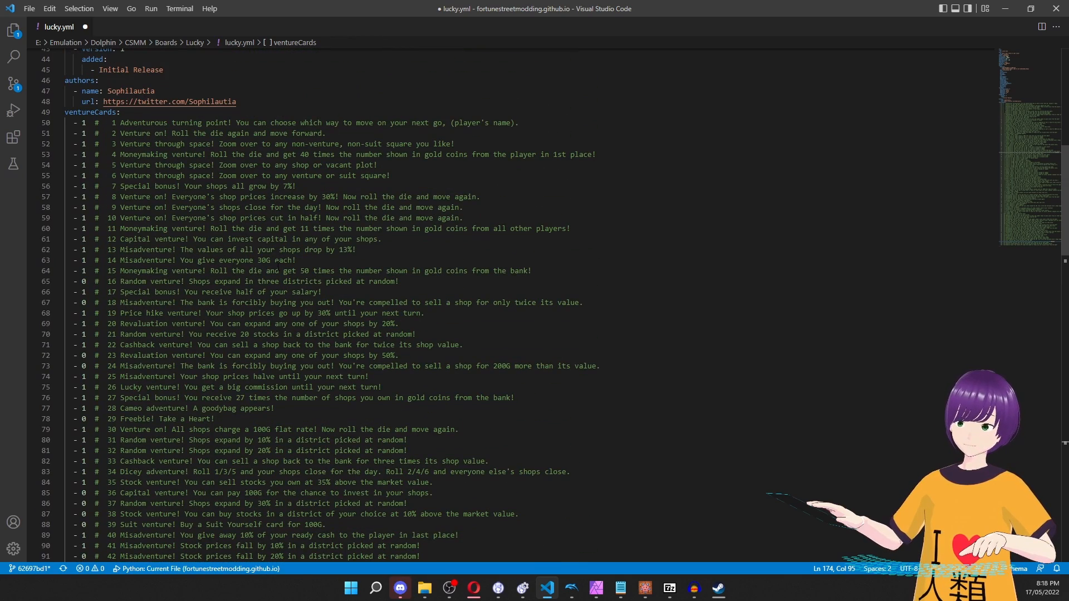
{"action": "scroll", "coordinate": [278, 268], "scroll_direction": "down", "scroll_amount": 6}
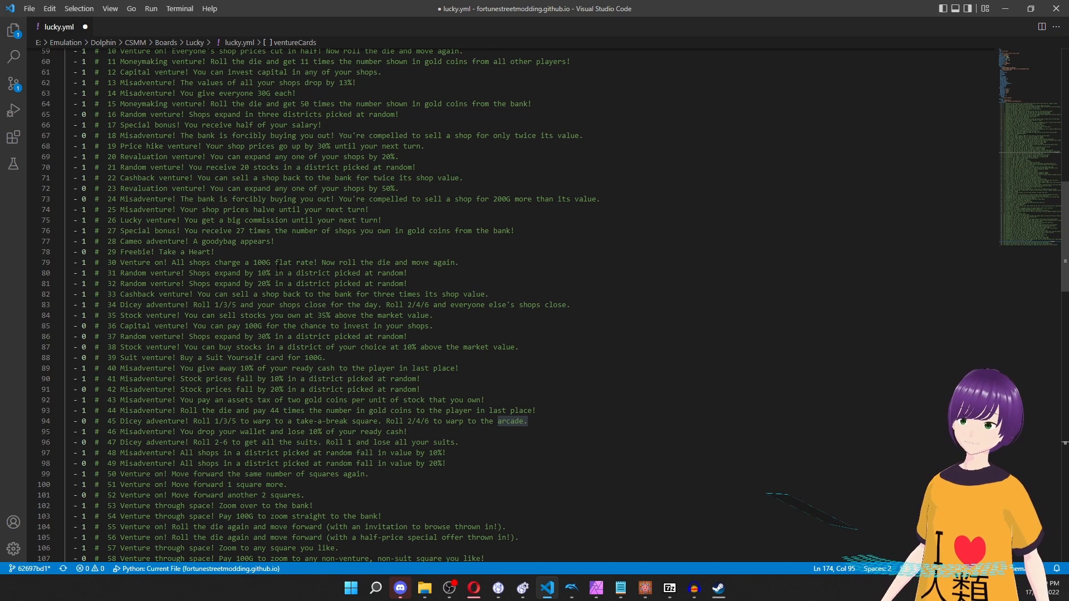
{"action": "scroll", "coordinate": [278, 267], "scroll_direction": "down", "scroll_amount": 8}
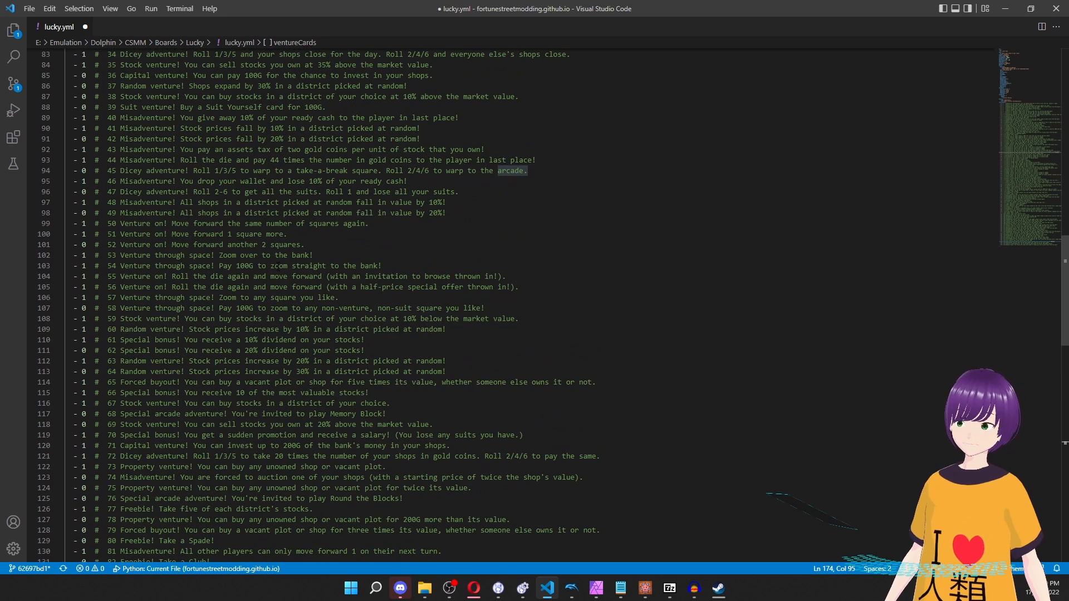
{"action": "scroll", "coordinate": [277, 267], "scroll_direction": "down", "scroll_amount": 2}
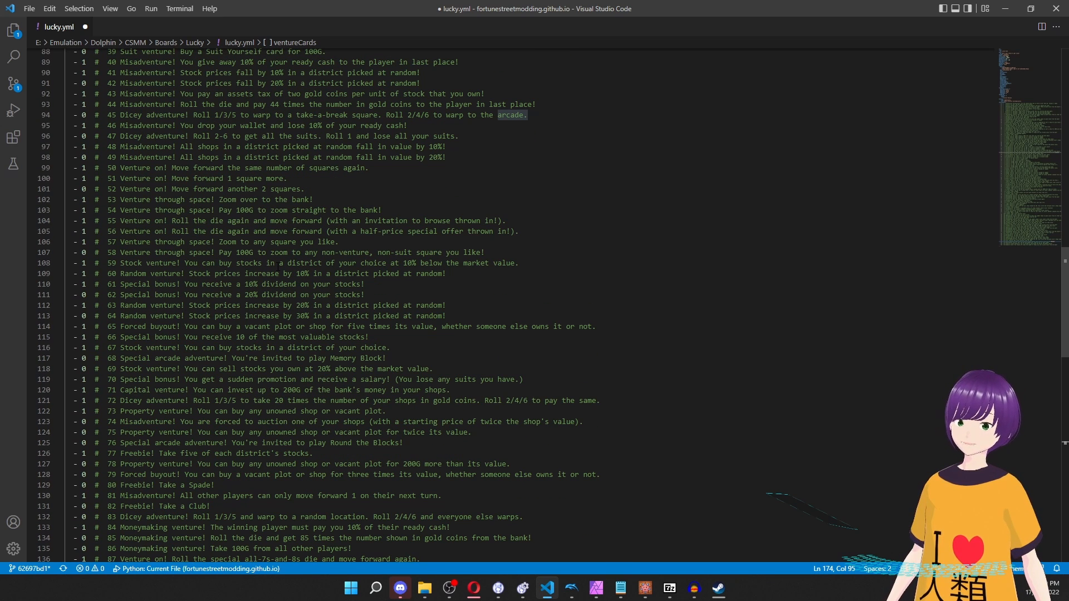
{"action": "scroll", "coordinate": [322, 262], "scroll_direction": "up", "scroll_amount": 3}
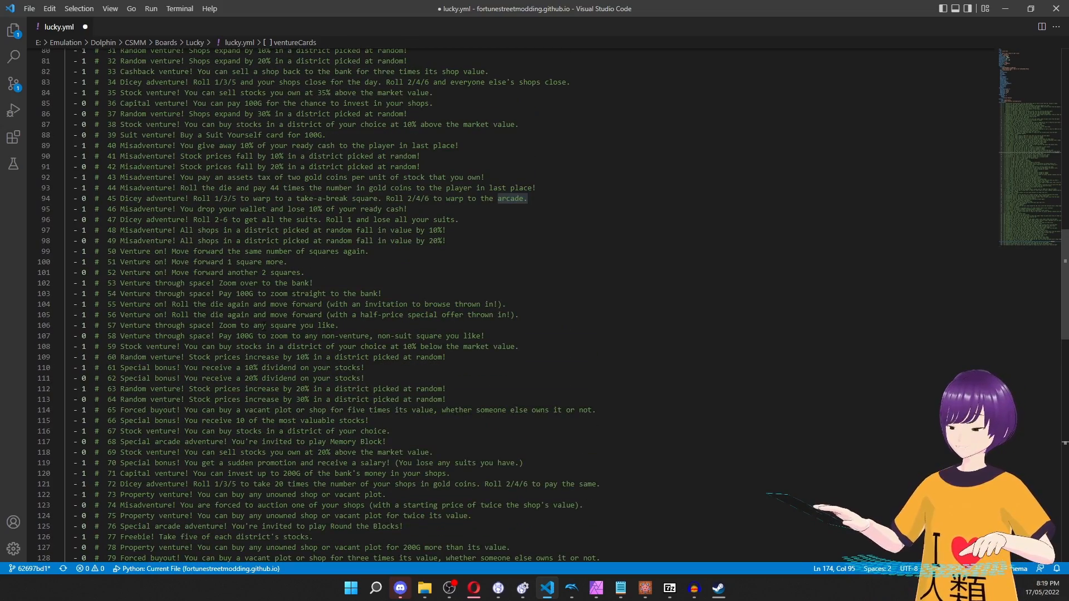
{"action": "scroll", "coordinate": [261, 325], "scroll_direction": "down", "scroll_amount": 17}
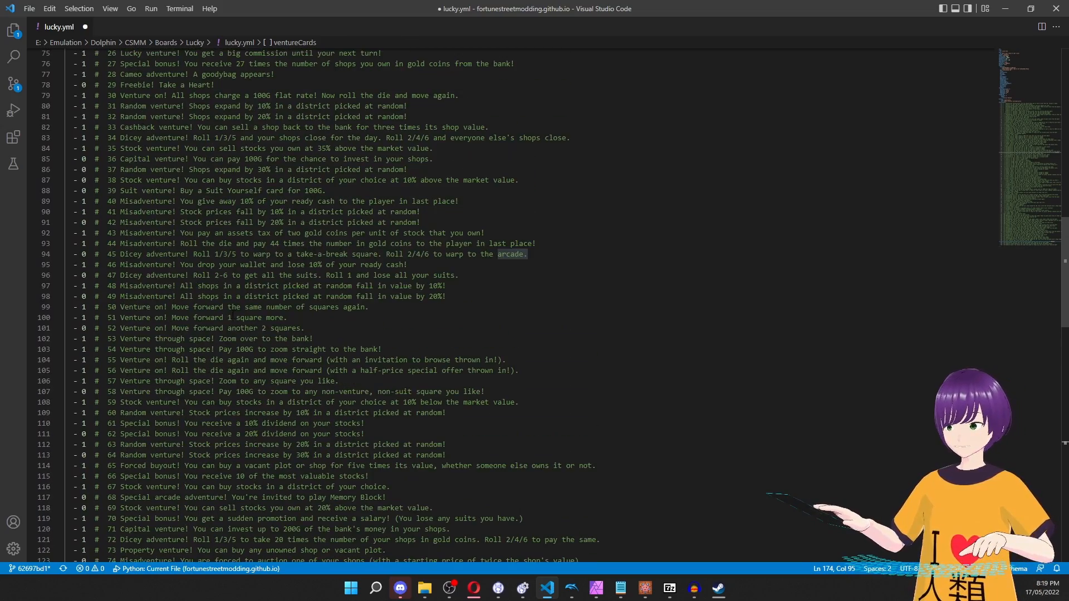
{"action": "scroll", "coordinate": [232, 315], "scroll_direction": "up", "scroll_amount": 4}
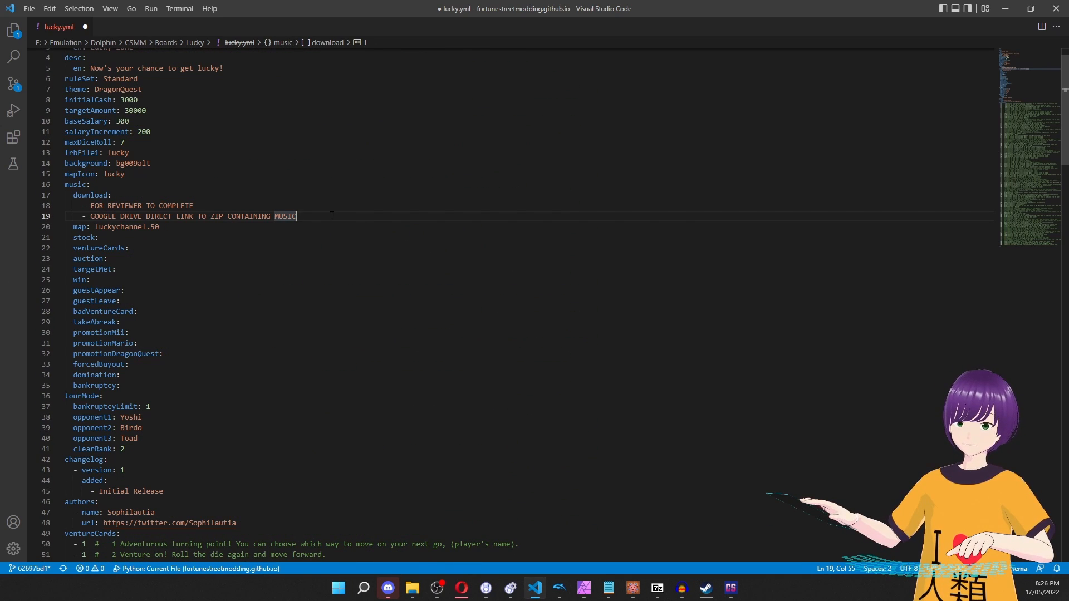
Delete the download entry and its two placeholder lines from the music section, and save lucky.yml.
{"action": "left_click_drag", "start_coordinate": [332, 216], "coordinate": [39, 196]}
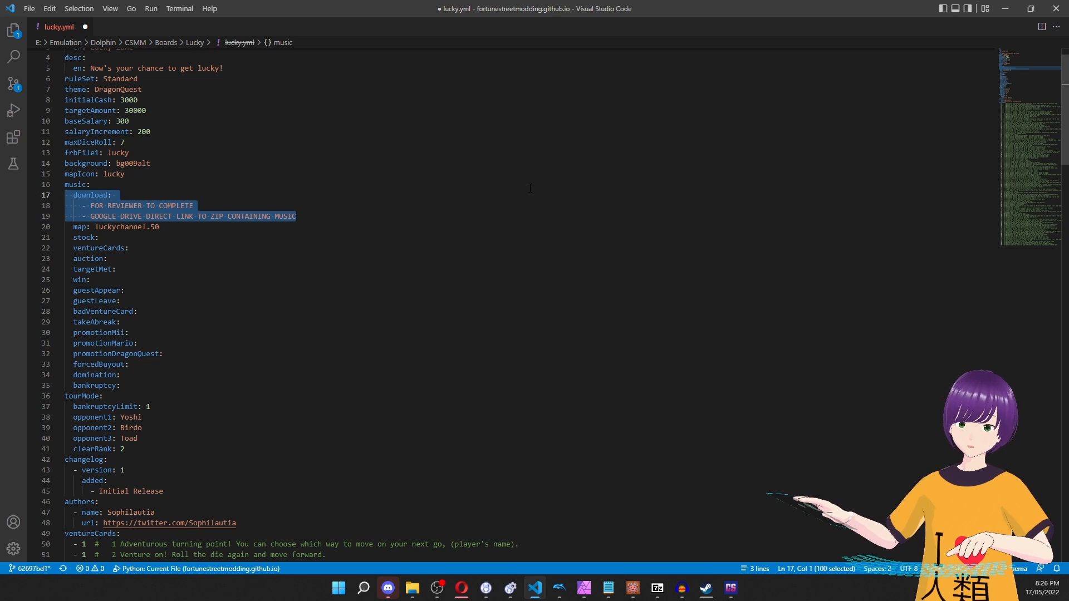
{"action": "key", "text": "BackSpace"}
{"action": "key", "text": "BackSpace"}
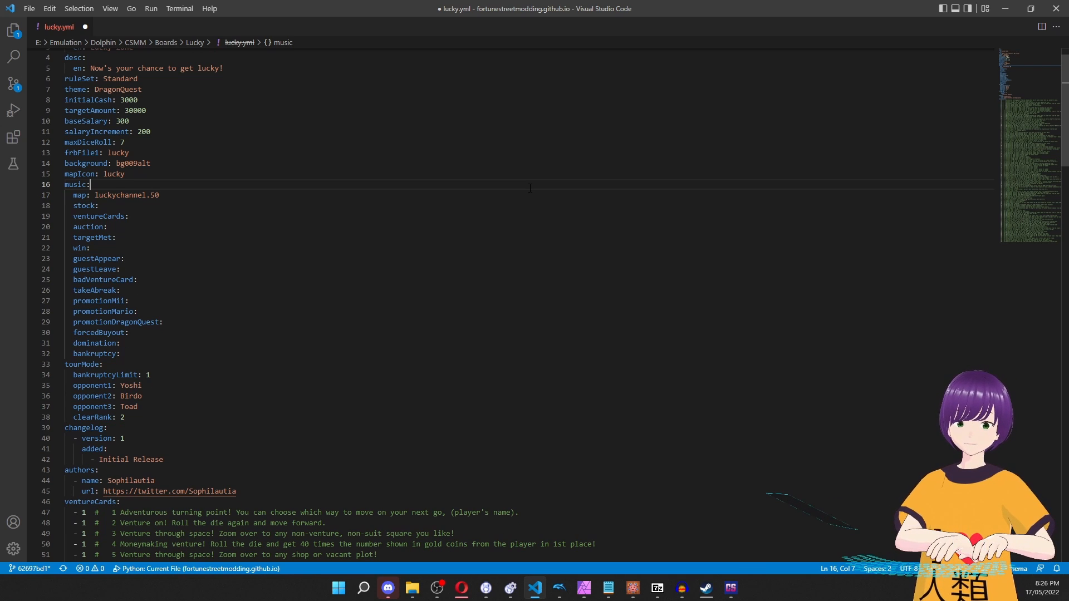
{"action": "mouse_move", "coordinate": [95, 195]}
{"action": "left_mouse_down"}
{"action": "mouse_move", "coordinate": [161, 195]}
{"action": "mouse_move", "coordinate": [94, 196]}
{"action": "left_mouse_up"}
{"action": "double_click", "coordinate": [128, 196]}
{"action": "left_click", "coordinate": [208, 188]}
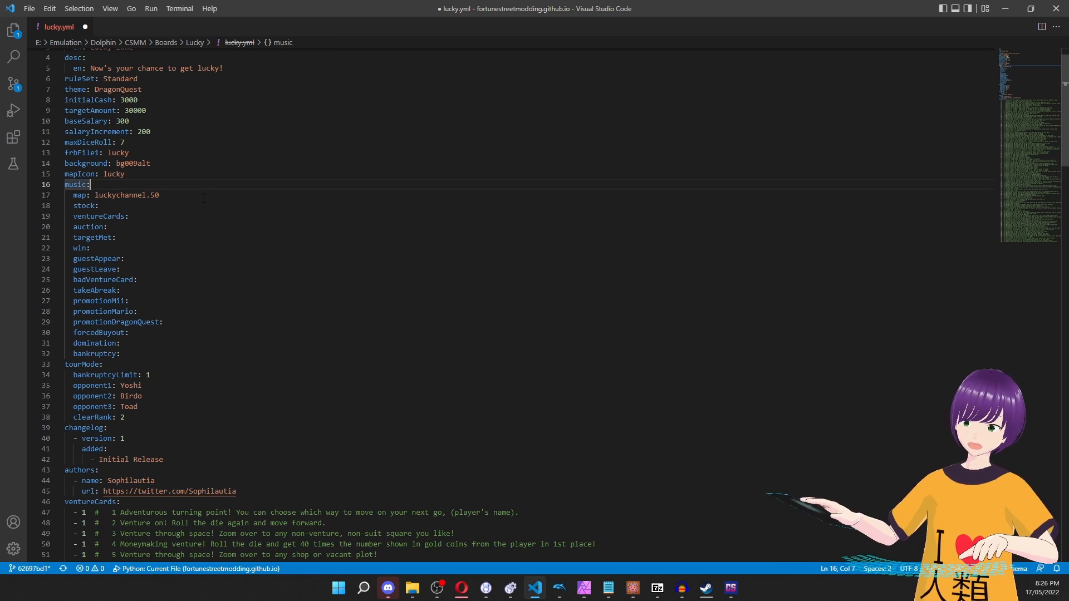
{"action": "left_click", "coordinate": [204, 198]}
{"action": "key", "text": "ctrl+s"}
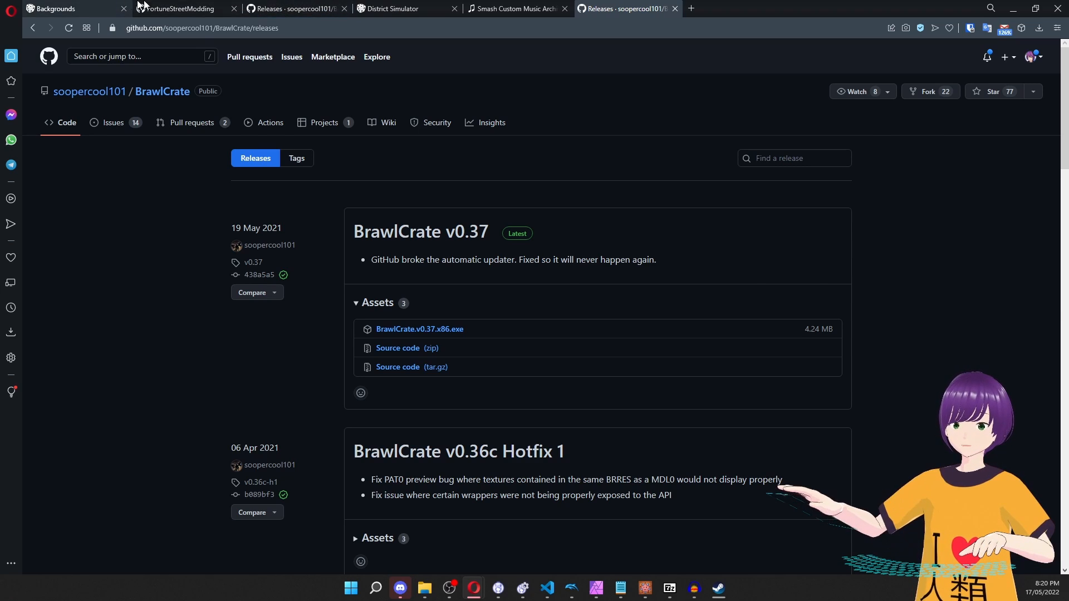
Switch to the browser's FortuneStreetModding GitHub page, open the csmm-qt repository, and open the CSMM 1.7.4 release.
{"action": "left_click", "coordinate": [174, 7]}
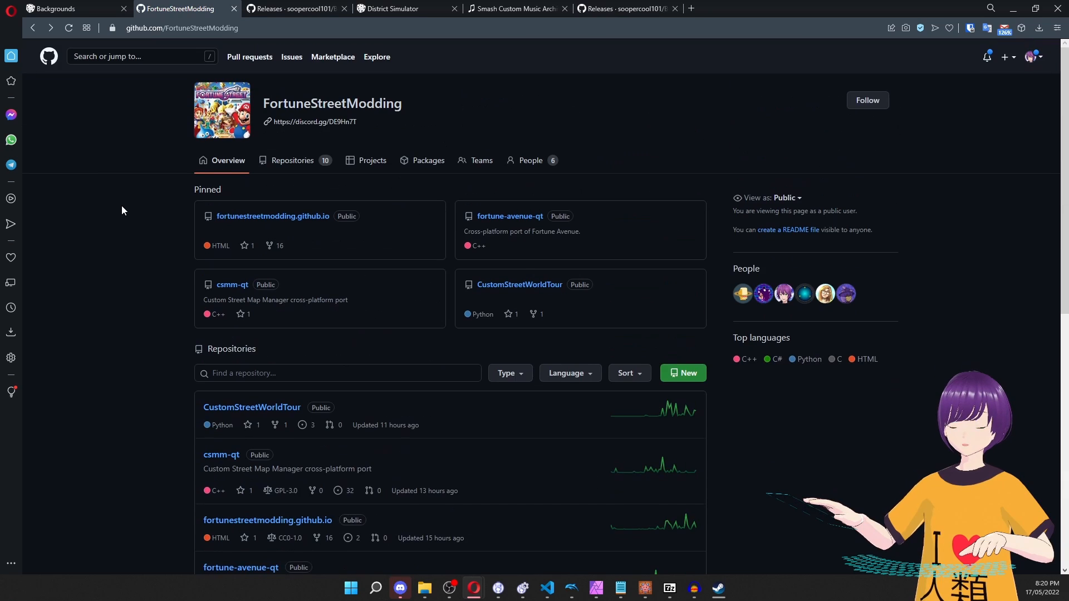
{"action": "left_click", "coordinate": [235, 288]}
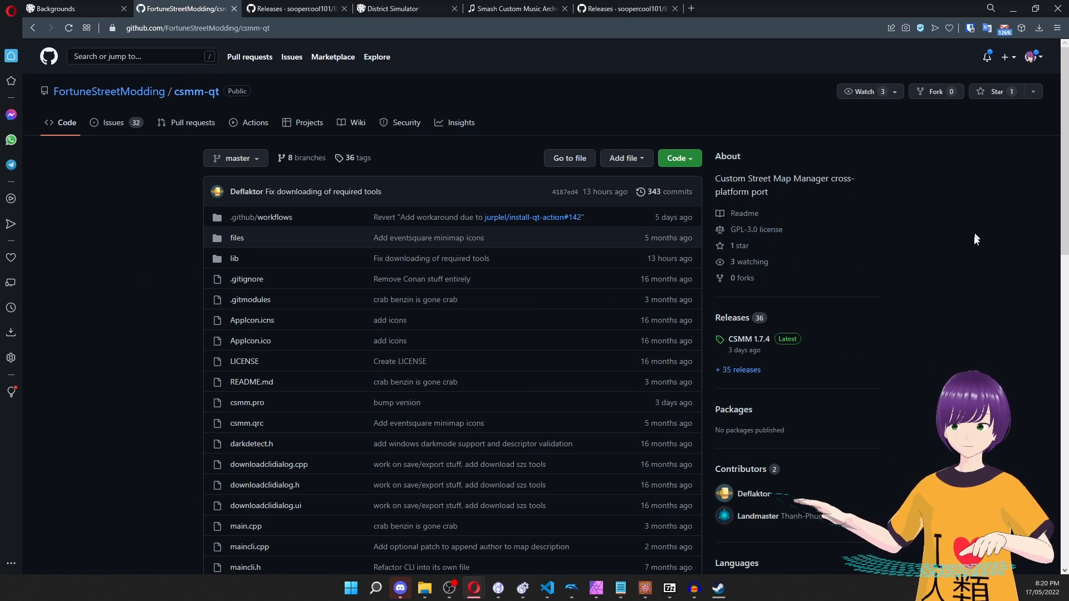
{"action": "left_click", "coordinate": [749, 341]}
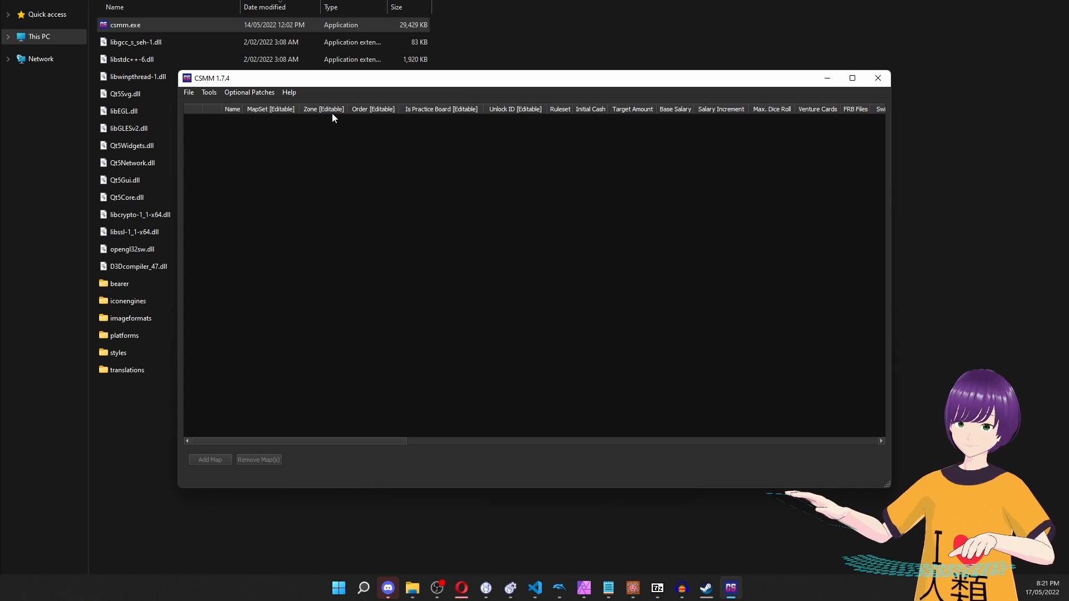
Import the game's WBFS/ISO image into CSMM.
{"action": "left_click", "coordinate": [189, 93]}
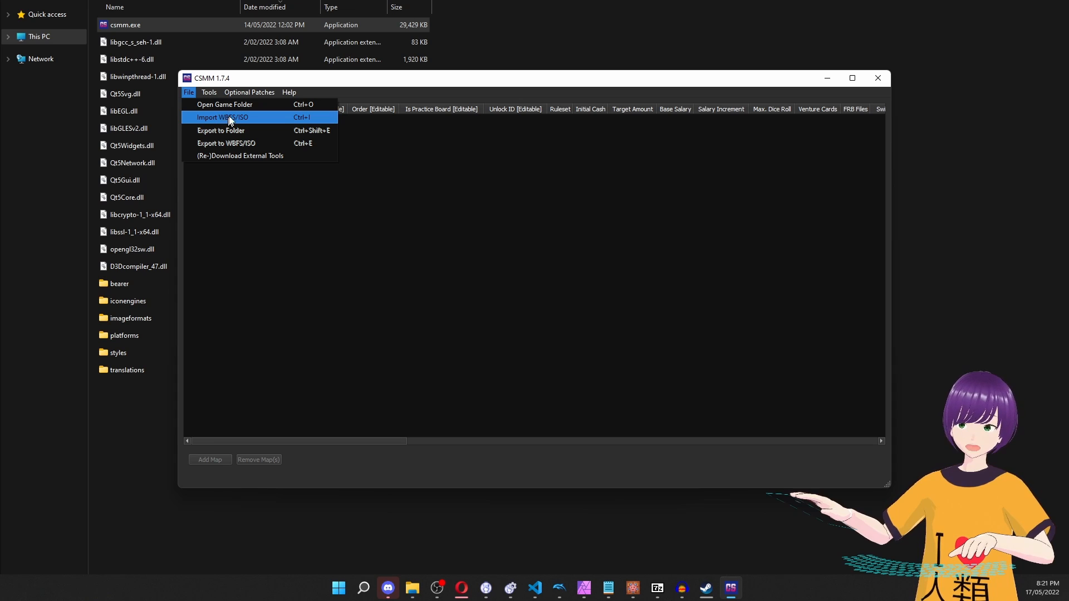
{"action": "left_click", "coordinate": [262, 115]}
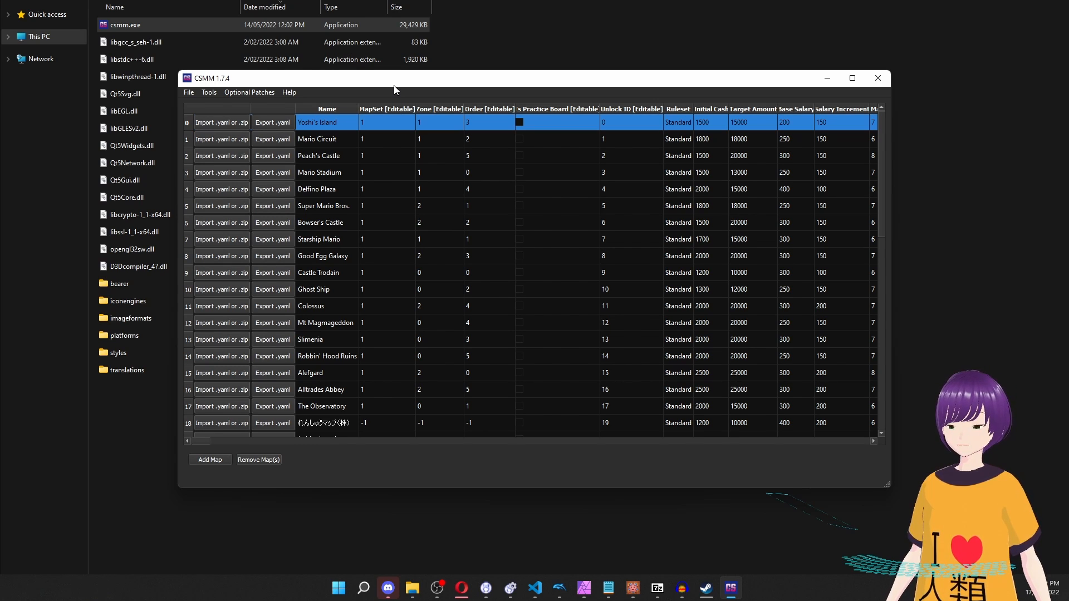
Look through the imported board list, including Mario Circuit, Delfino Plaza and Good Egg Galaxy.
{"action": "left_click", "coordinate": [328, 143]}
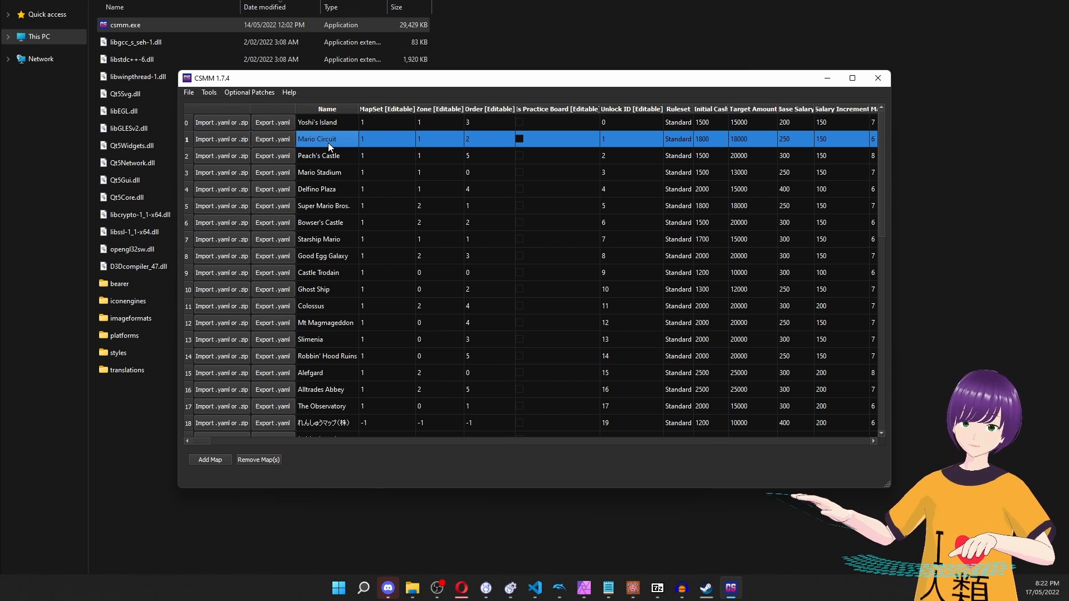
{"action": "left_click", "coordinate": [339, 182]}
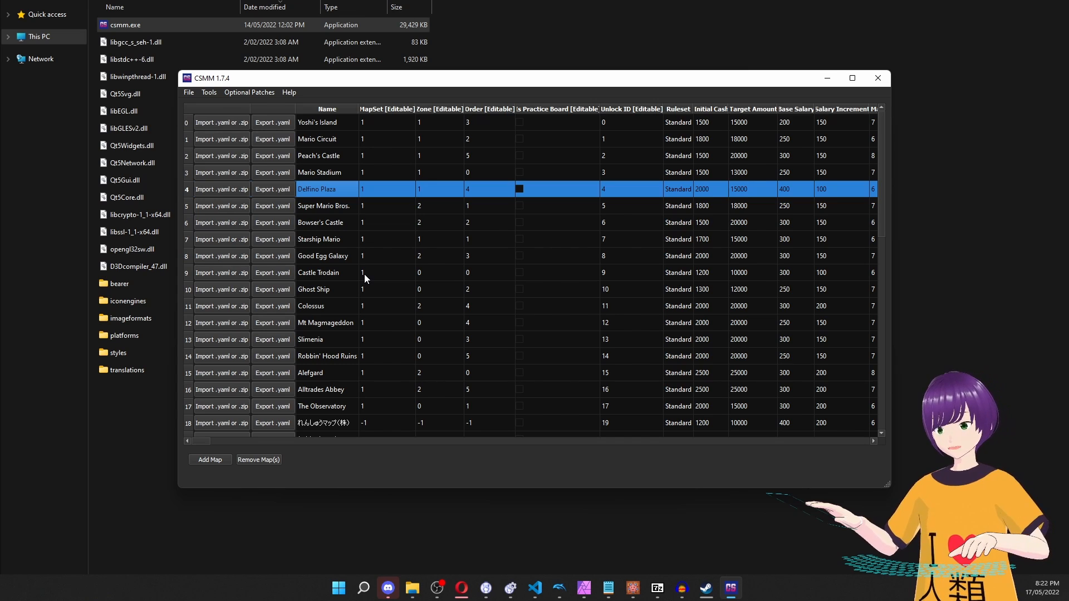
{"action": "scroll", "coordinate": [341, 262], "scroll_direction": "down", "scroll_amount": 5}
{"action": "scroll", "coordinate": [341, 262], "scroll_direction": "up", "scroll_amount": 5}
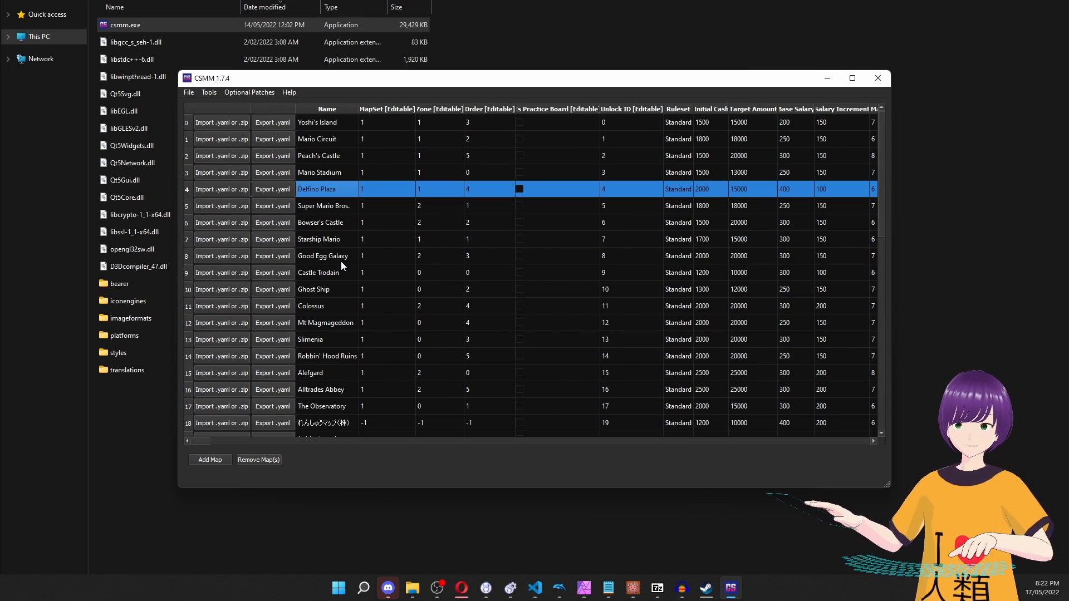
{"action": "left_click", "coordinate": [346, 255]}
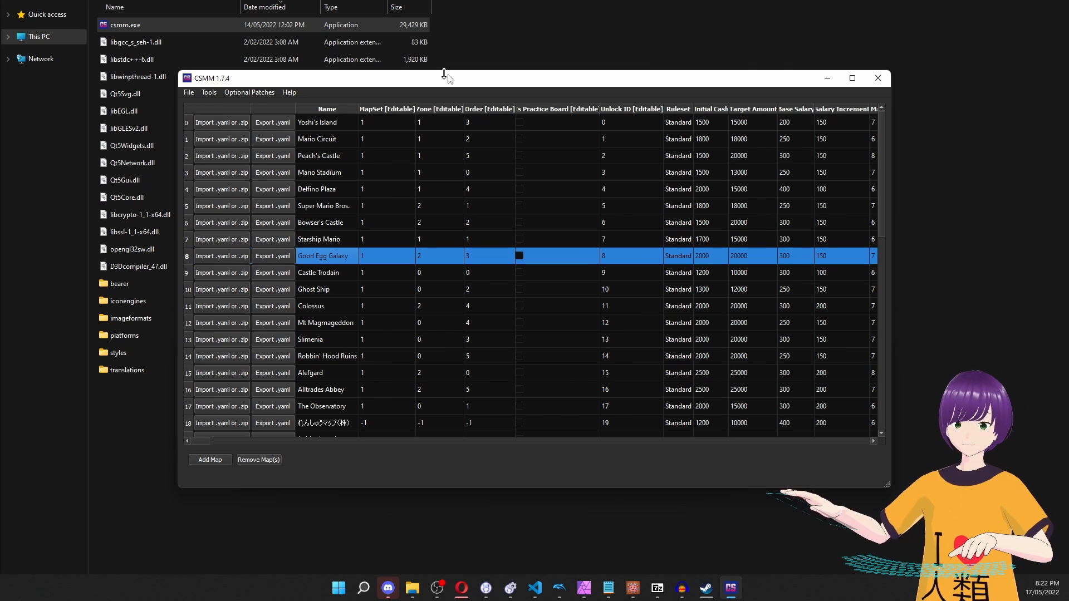
Examine the MapSet values of the first three boards, Yoshi's Island, Mario Circuit and Peach's Castle.
{"action": "left_click", "coordinate": [387, 121]}
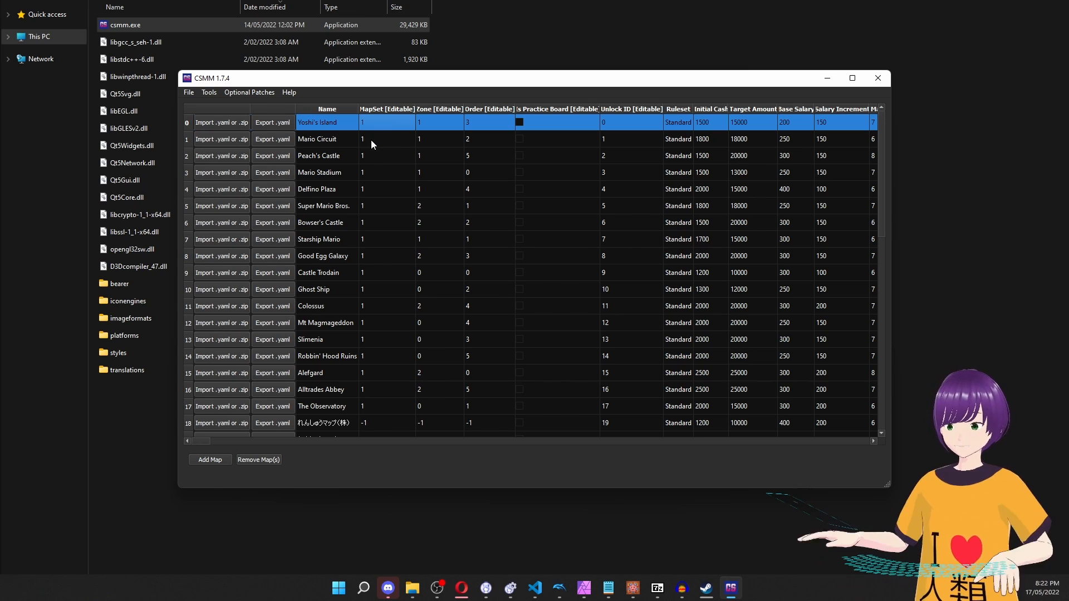
{"action": "left_click", "coordinate": [371, 139]}
{"action": "key", "text": "Up"}
{"action": "key", "text": "Down"}
{"action": "key", "text": "Down"}
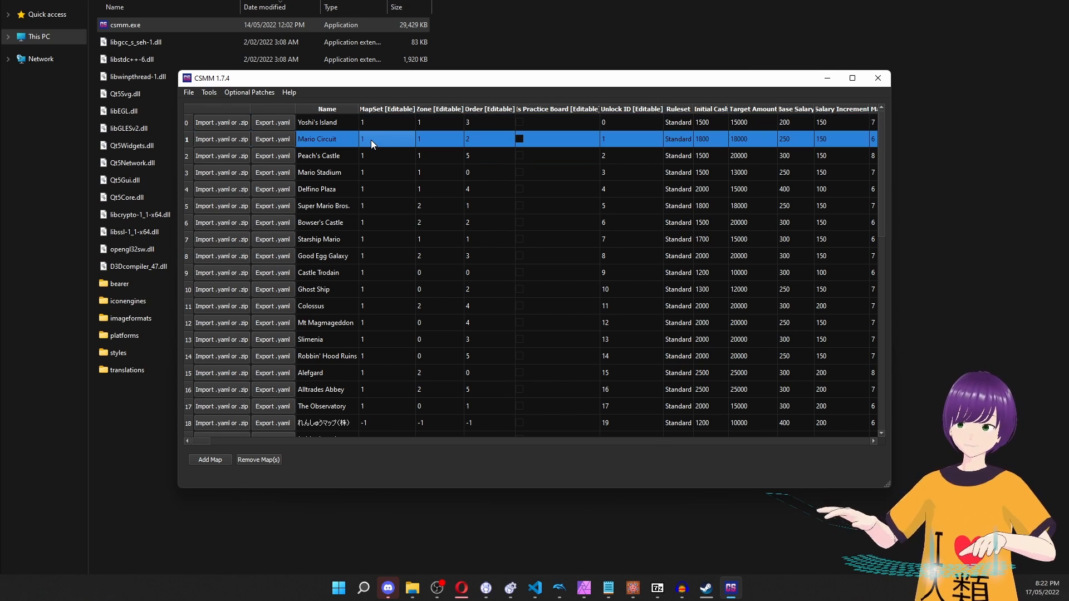
{"action": "key", "text": "Up"}
{"action": "key", "text": "Up"}
{"action": "key", "text": "Down"}
{"action": "key", "text": "Up"}
{"action": "key", "text": "Down"}
{"action": "key", "text": "Down"}
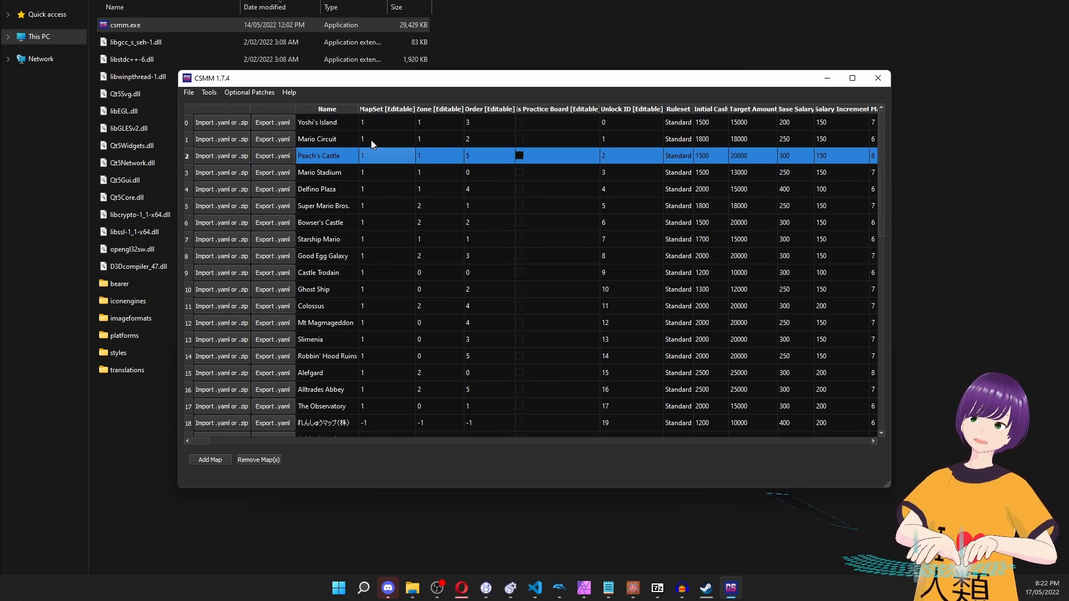
{"action": "key", "text": "Up"}
{"action": "key", "text": "Up"}
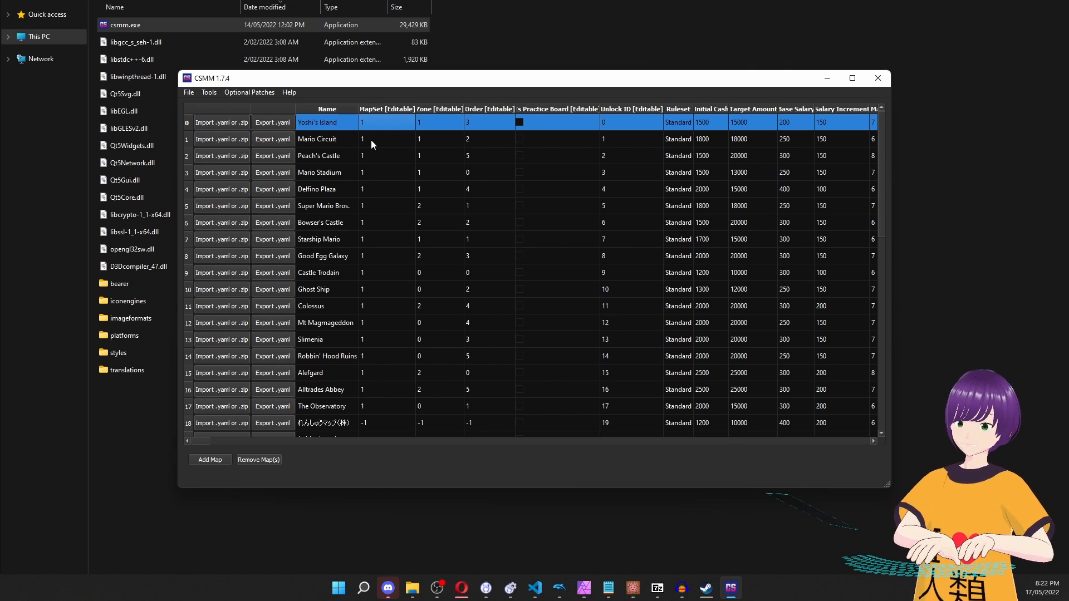
{"action": "key", "text": "Down"}
{"action": "key", "text": "Down"}
{"action": "key", "text": "Up"}
{"action": "key", "text": "Up"}
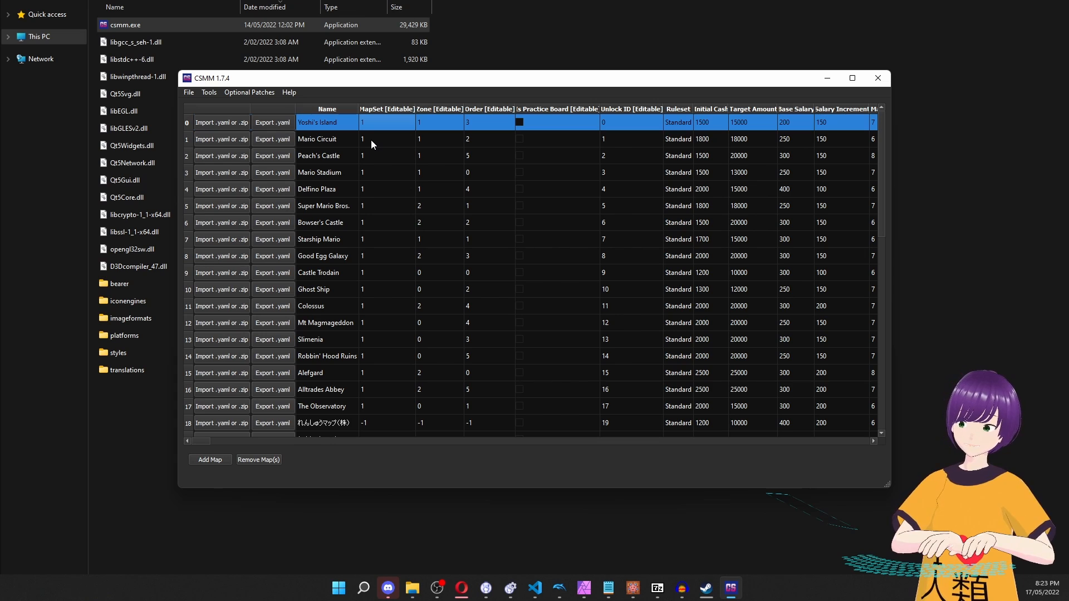
{"action": "key", "text": "Down"}
{"action": "key", "text": "Up"}
{"action": "key", "text": "Down"}
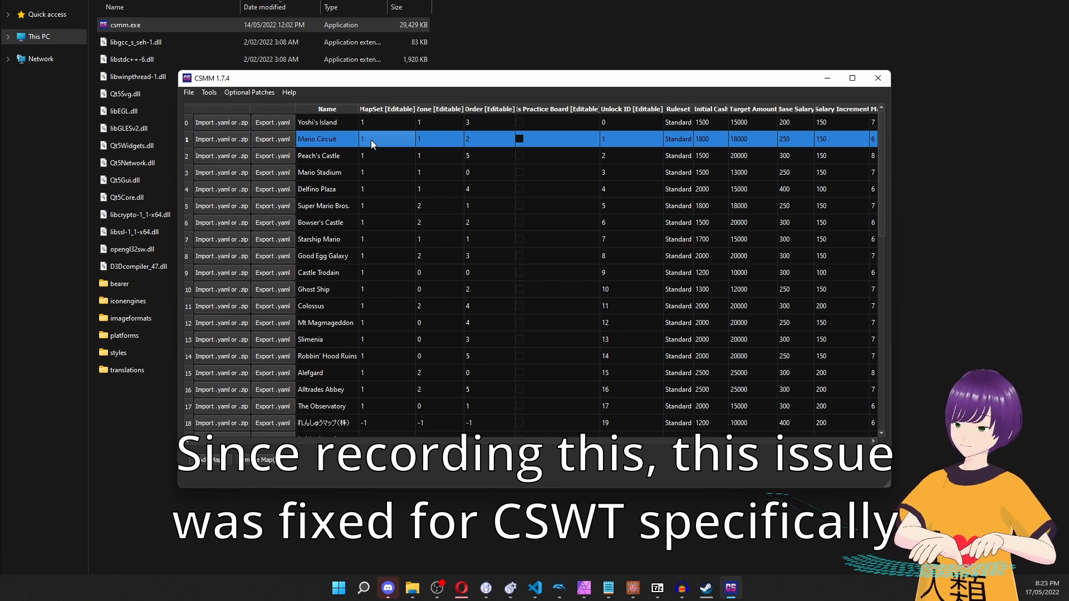
{"action": "key", "text": "Up"}
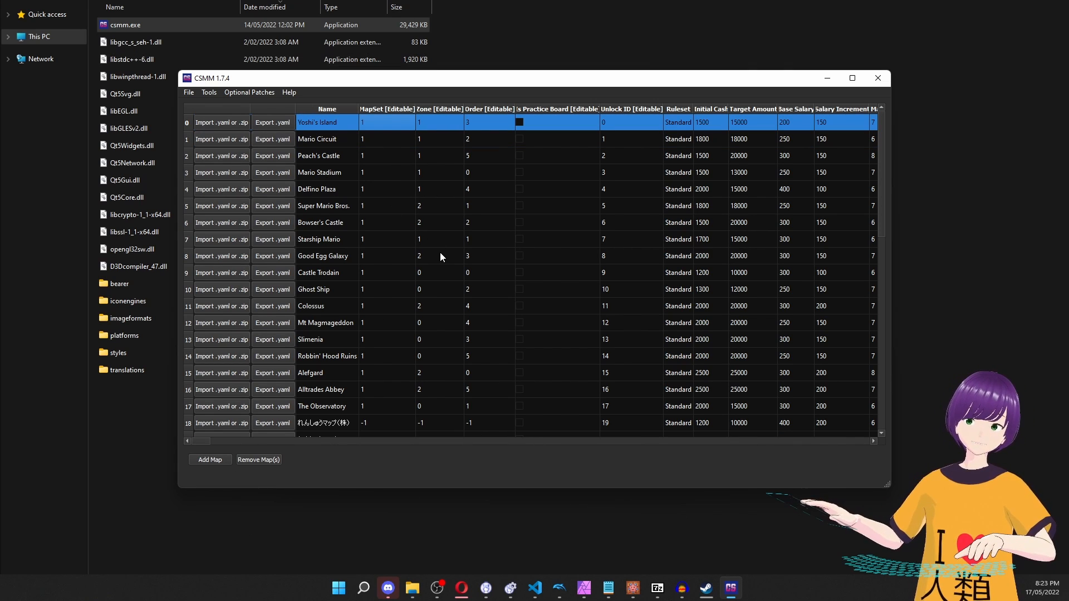
Examine the Zone values of the boards around Castle Trodain, Good Egg Galaxy, Super Mario Bros. and Delfino Plaza.
{"action": "left_click", "coordinate": [427, 277]}
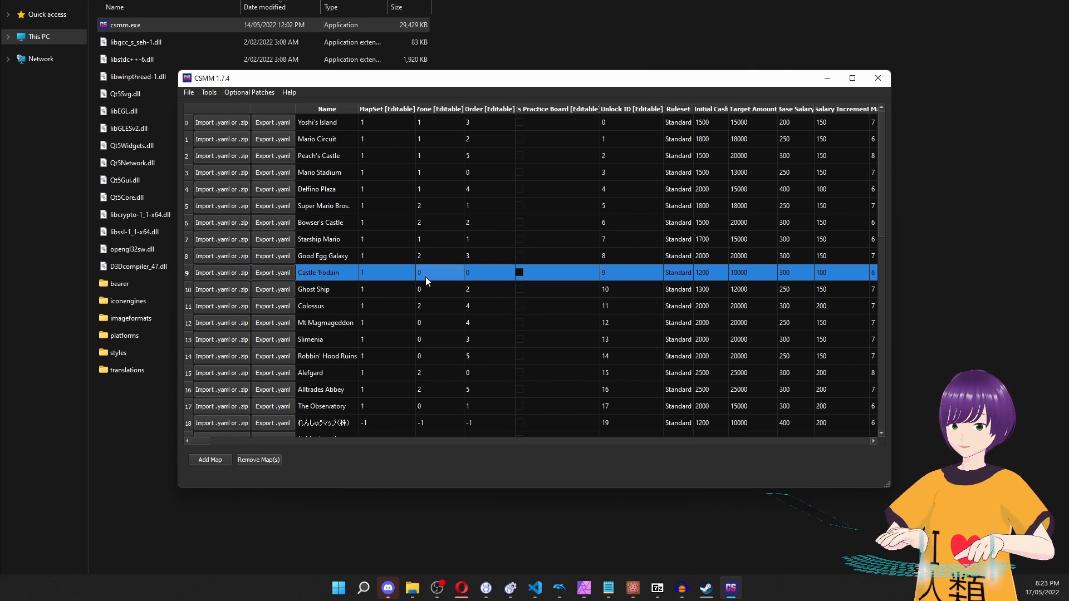
{"action": "key", "text": "Down"}
{"action": "key", "text": "Down"}
{"action": "key", "text": "Up"}
{"action": "key", "text": "Up"}
{"action": "key", "text": "Up"}
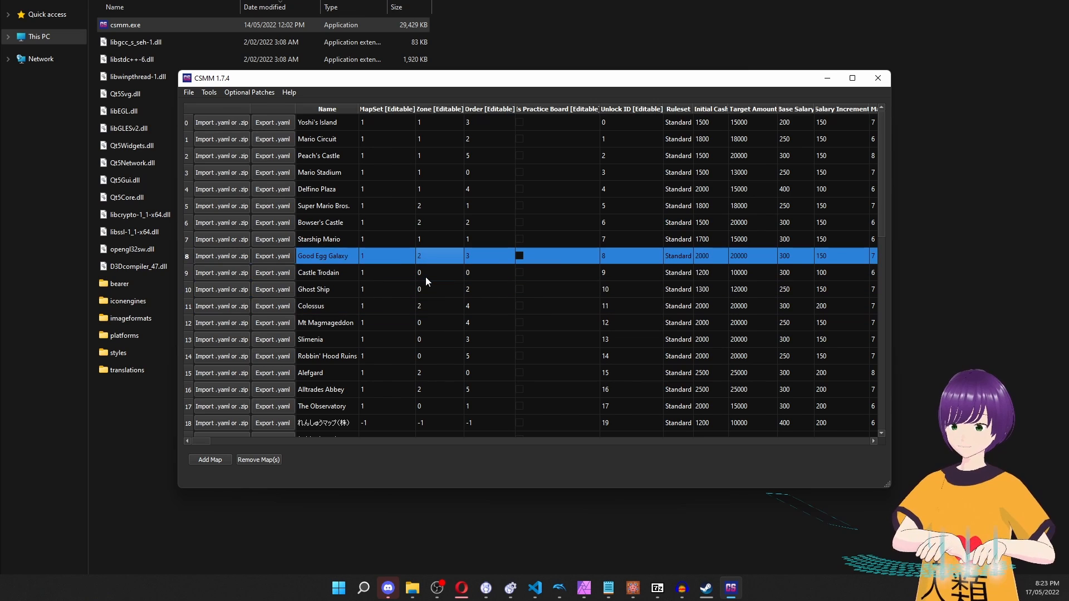
{"action": "key", "text": "Up"}
{"action": "key", "text": "Up"}
{"action": "key", "text": "Down"}
{"action": "key", "text": "Down"}
{"action": "key", "text": "Up"}
{"action": "key", "text": "Up"}
{"action": "key", "text": "Up"}
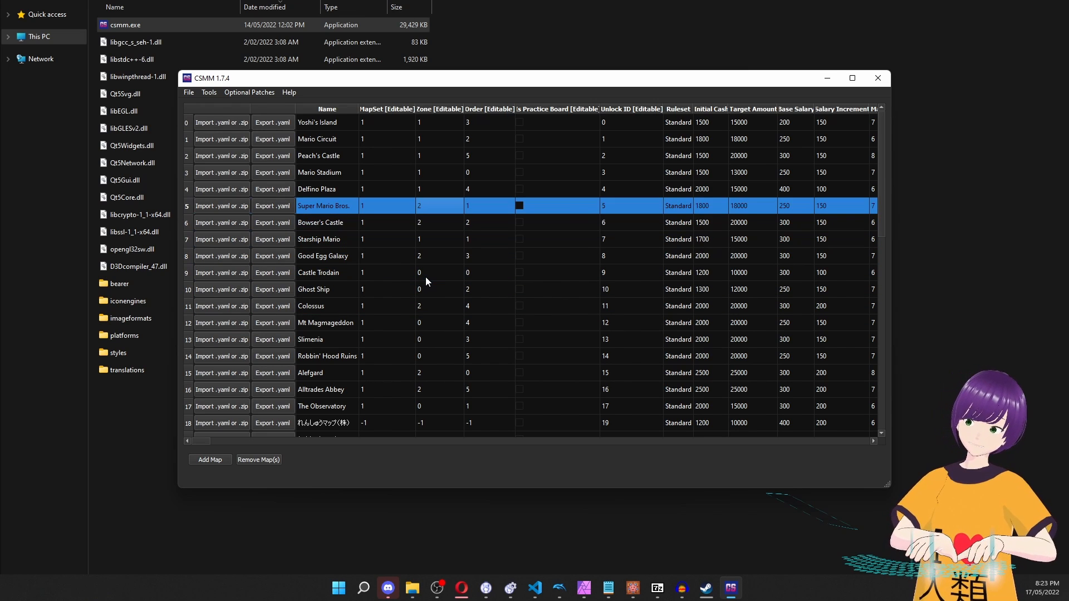
{"action": "key", "text": "Down"}
{"action": "key", "text": "Up"}
{"action": "key", "text": "Up"}
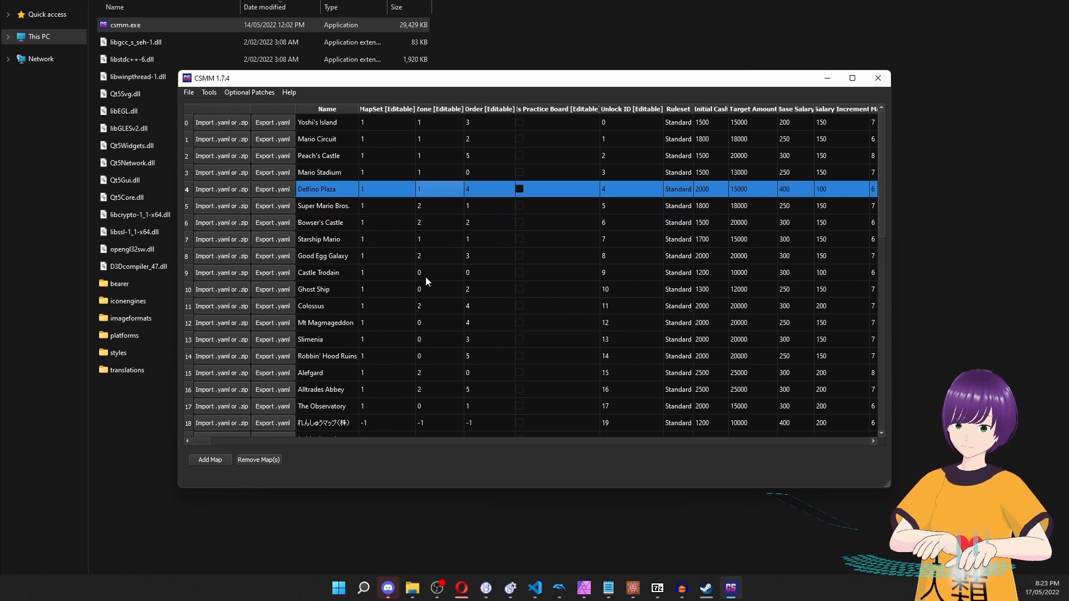
{"action": "key", "text": "Up"}
{"action": "key", "text": "Up"}
{"action": "key", "text": "Up"}
{"action": "key", "text": "Down"}
{"action": "key", "text": "Down"}
{"action": "key", "text": "Down"}
{"action": "key", "text": "Down"}
{"action": "key", "text": "Down"}
{"action": "key", "text": "Down"}
{"action": "key", "text": "Down"}
{"action": "key", "text": "Down"}
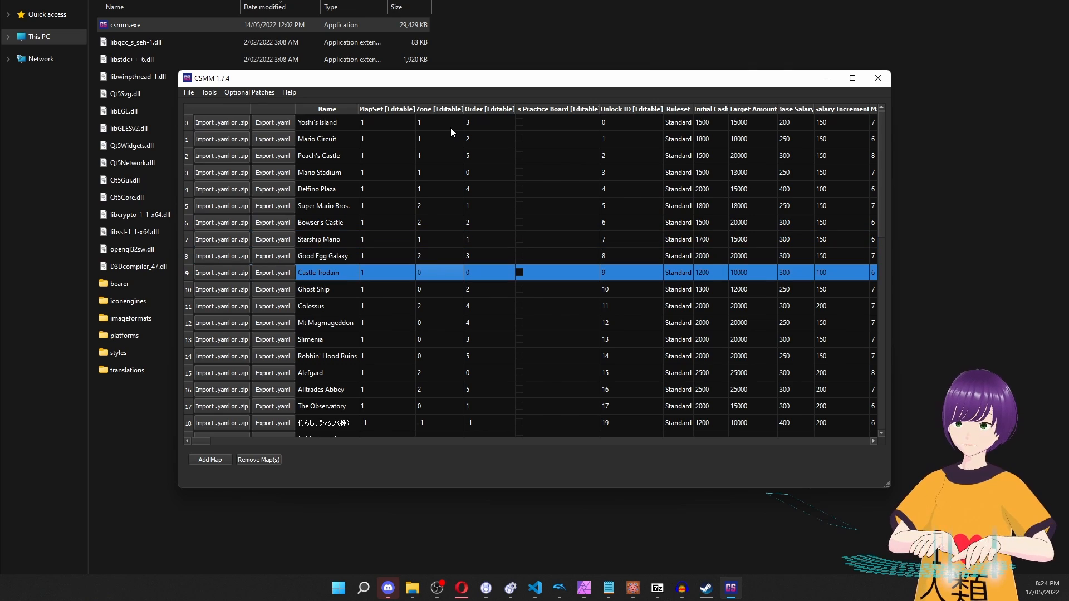
{"action": "key", "text": "Up"}
{"action": "key", "text": "Up"}
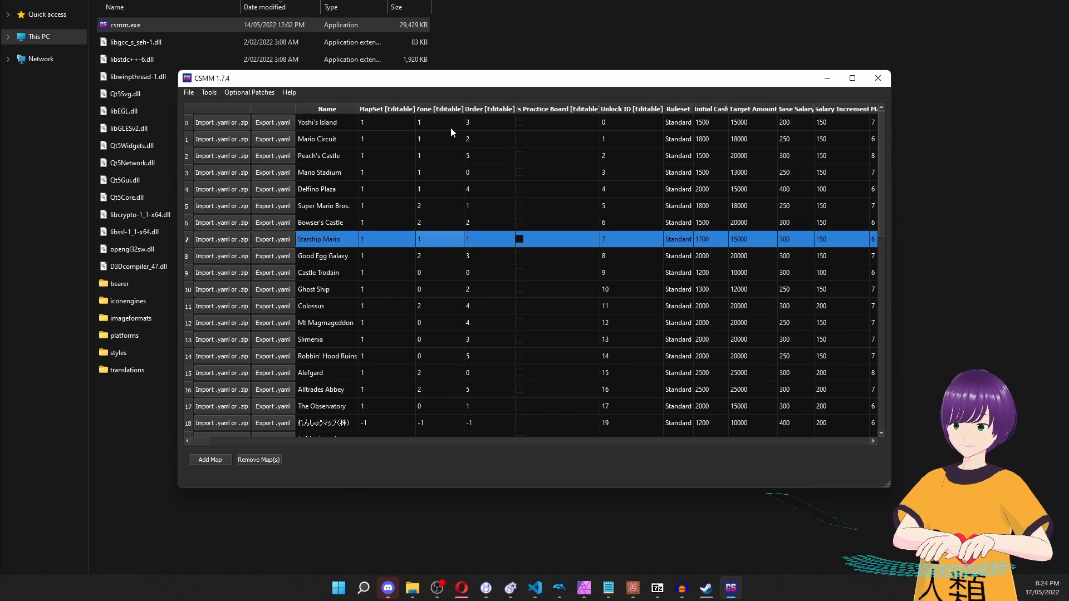
{"action": "key", "text": "Down"}
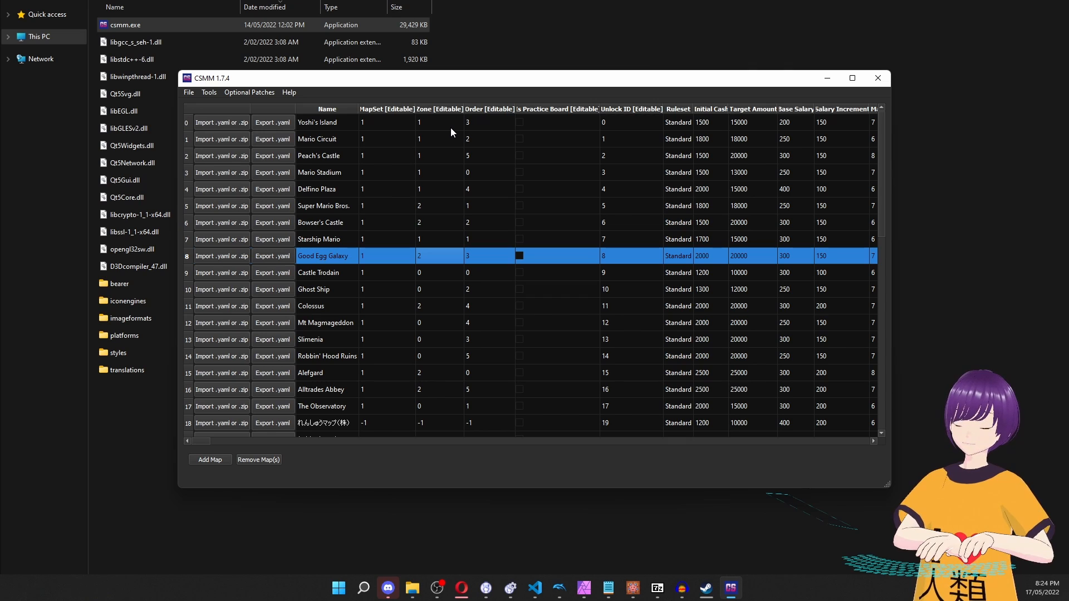
{"action": "key", "text": "Up"}
{"action": "key", "text": "Up"}
{"action": "key", "text": "Up"}
{"action": "key", "text": "Page_Up"}
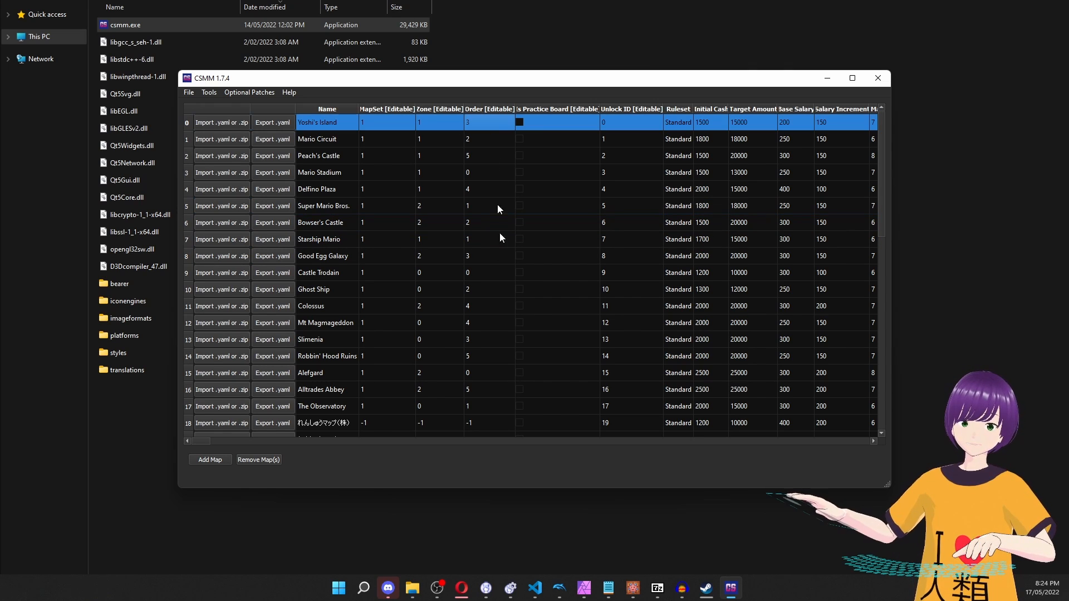
Examine the Order values of the boards around Good Egg Galaxy and Starship Mario.
{"action": "left_click", "coordinate": [496, 250]}
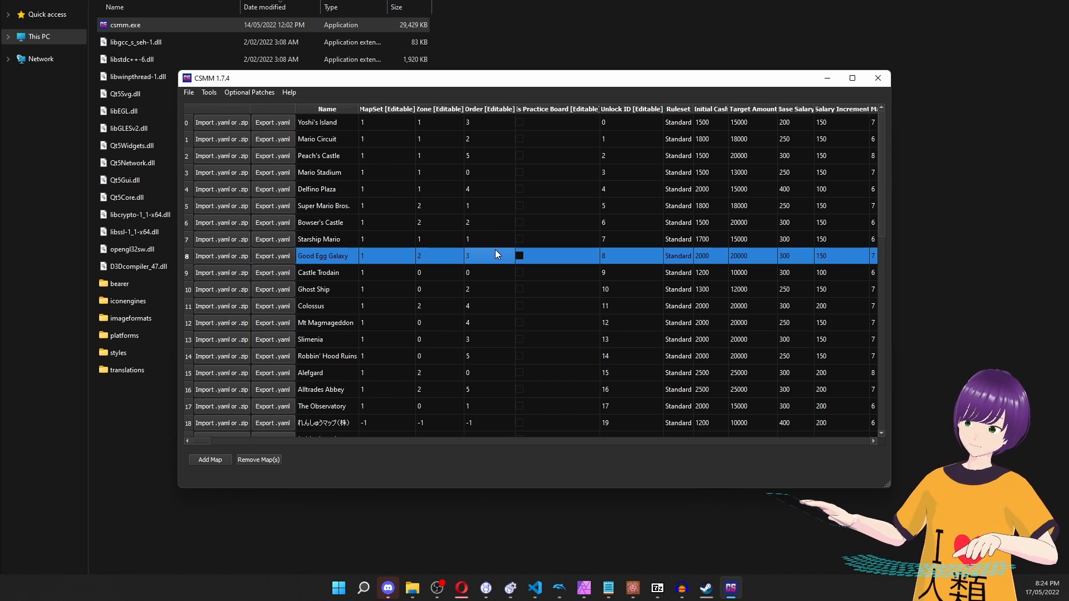
{"action": "key", "text": "Down"}
{"action": "key", "text": "Up"}
{"action": "key", "text": "Up"}
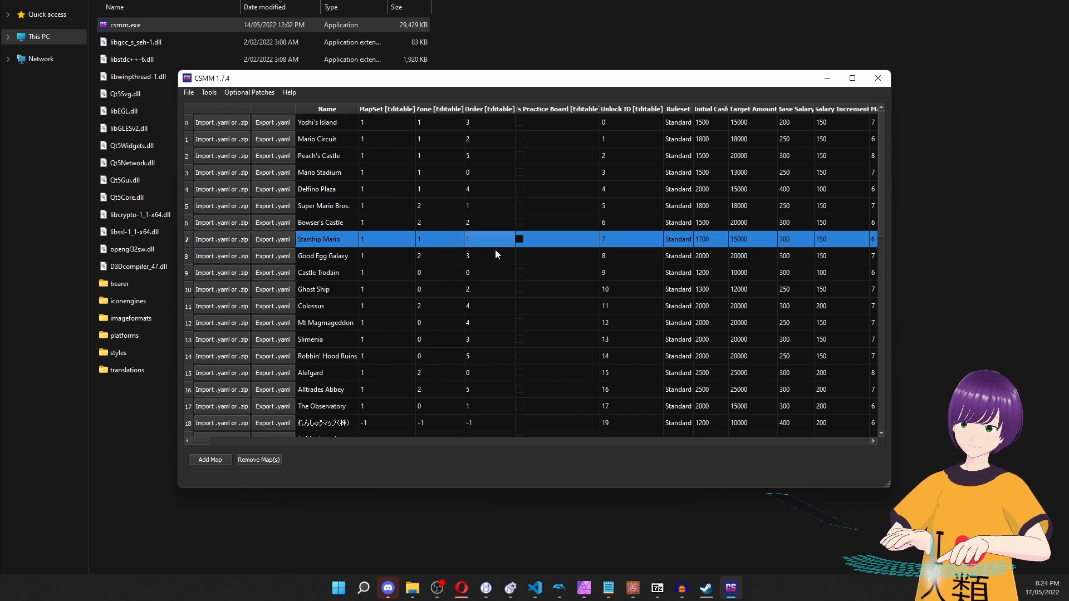
{"action": "key", "text": "Down"}
{"action": "scroll", "coordinate": [495, 249], "scroll_direction": "down", "scroll_amount": 2}
{"action": "scroll", "coordinate": [496, 250], "scroll_direction": "up", "scroll_amount": 2}
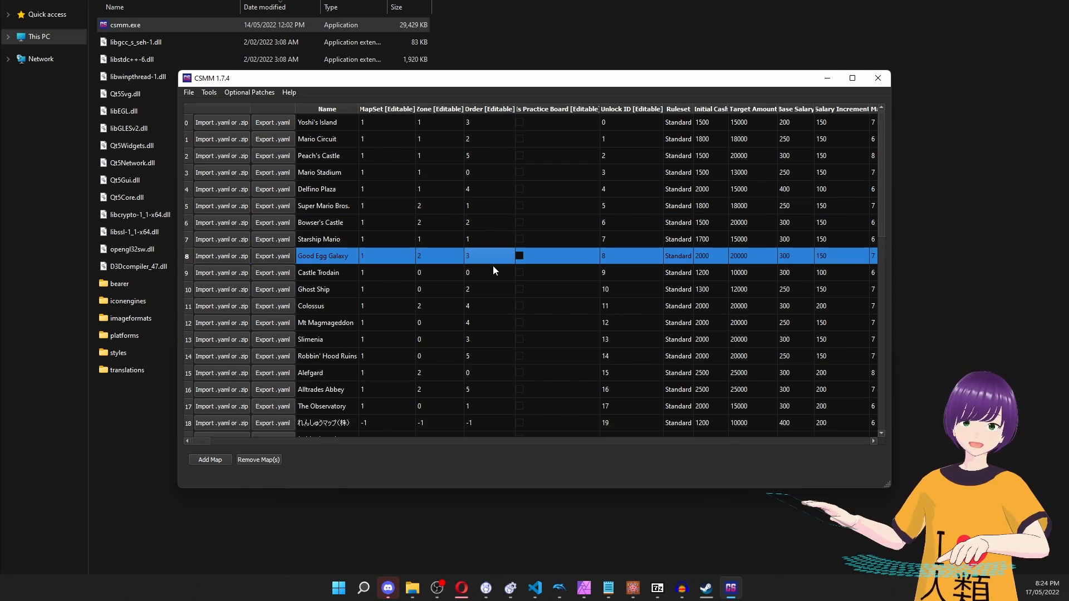
{"action": "scroll", "coordinate": [493, 266], "scroll_direction": "down", "scroll_amount": 2}
{"action": "scroll", "coordinate": [493, 265], "scroll_direction": "up", "scroll_amount": 2}
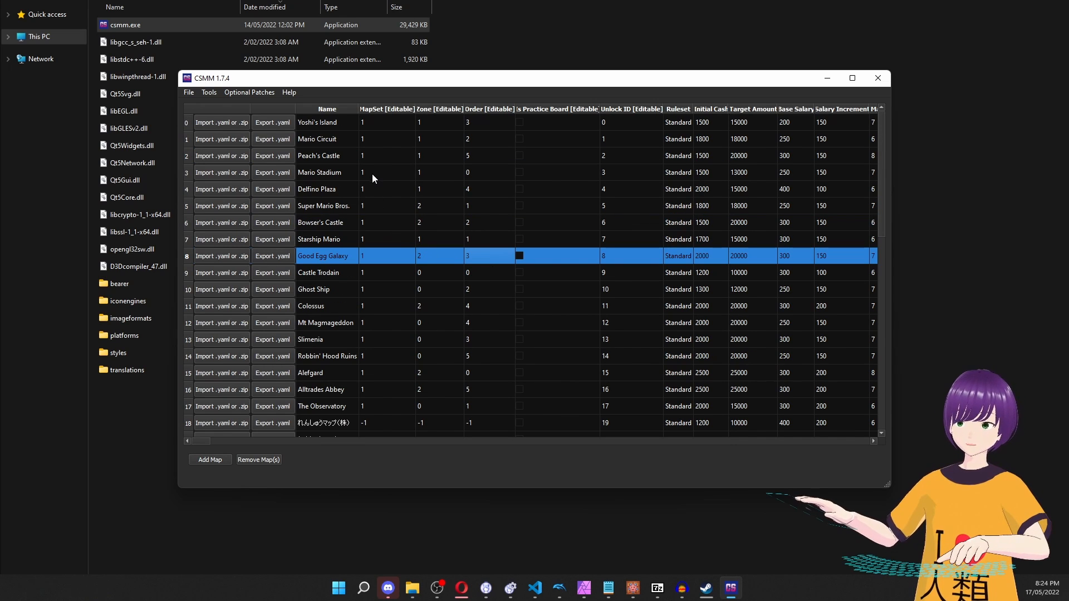
Replace the Castle Trodain board by importing lucky.yaml from the CSMM Boards\Lucky folder.
{"action": "key", "text": "Down"}
{"action": "key", "text": "Down"}
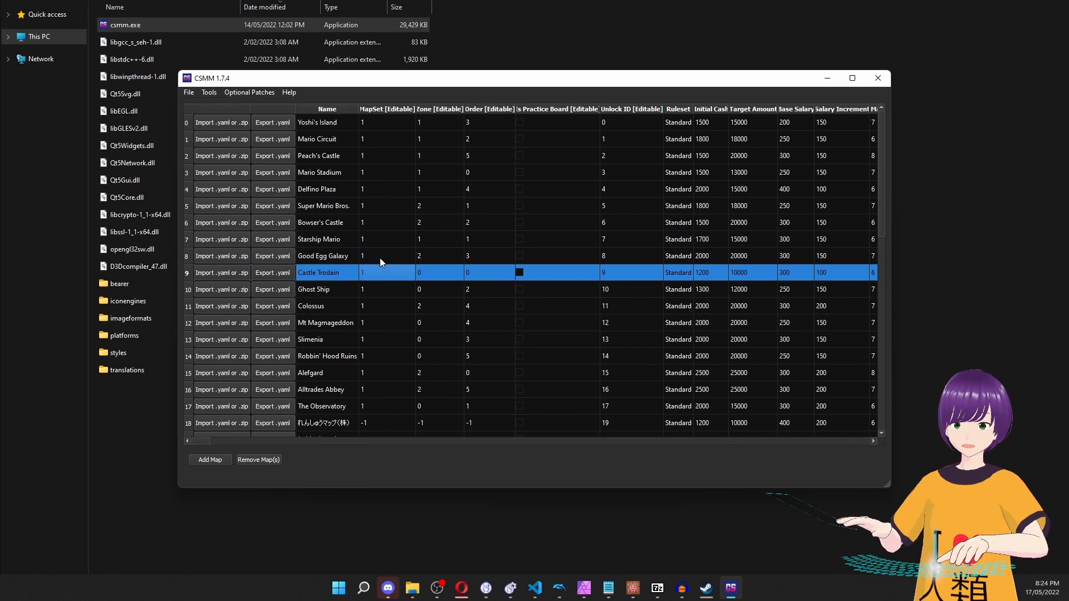
{"action": "key", "text": "Up"}
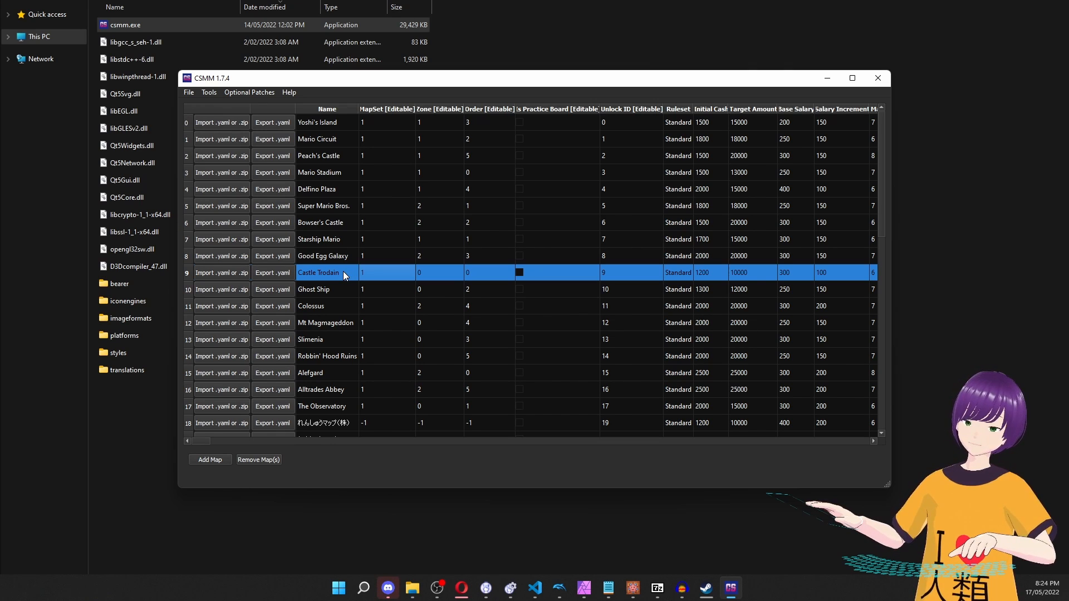
{"action": "left_click", "coordinate": [224, 275]}
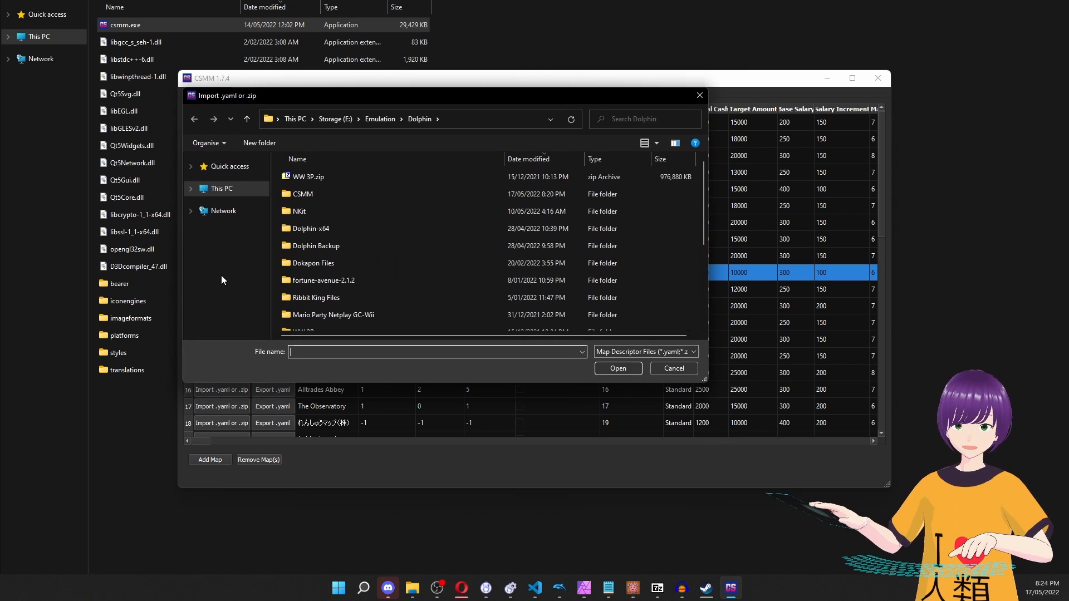
{"action": "double_click", "coordinate": [306, 198]}
{"action": "double_click", "coordinate": [305, 177]}
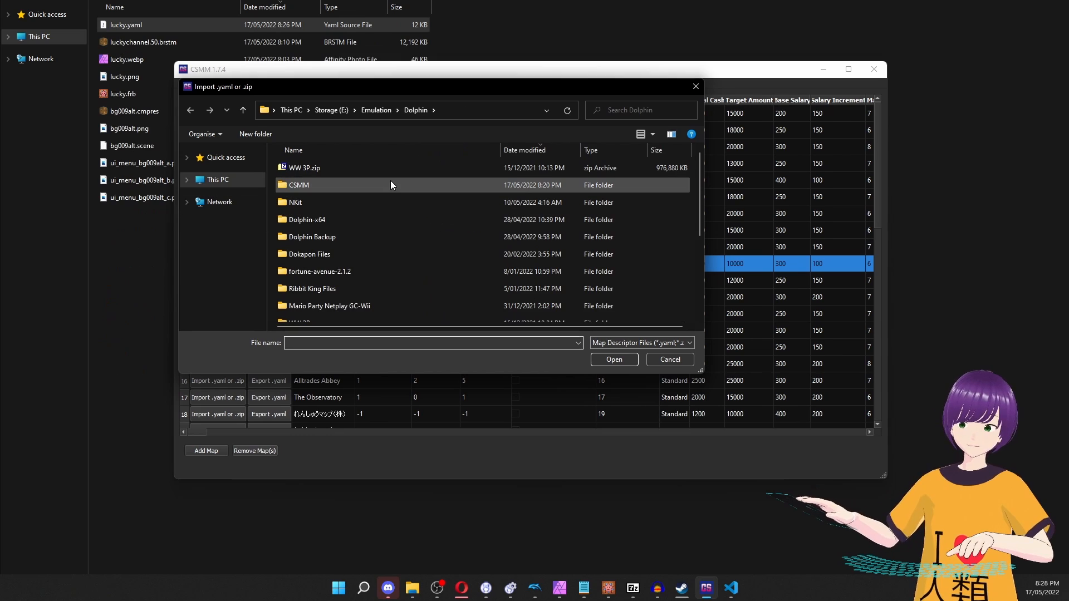
{"action": "scroll", "coordinate": [299, 186], "scroll_direction": "down", "scroll_amount": 1}
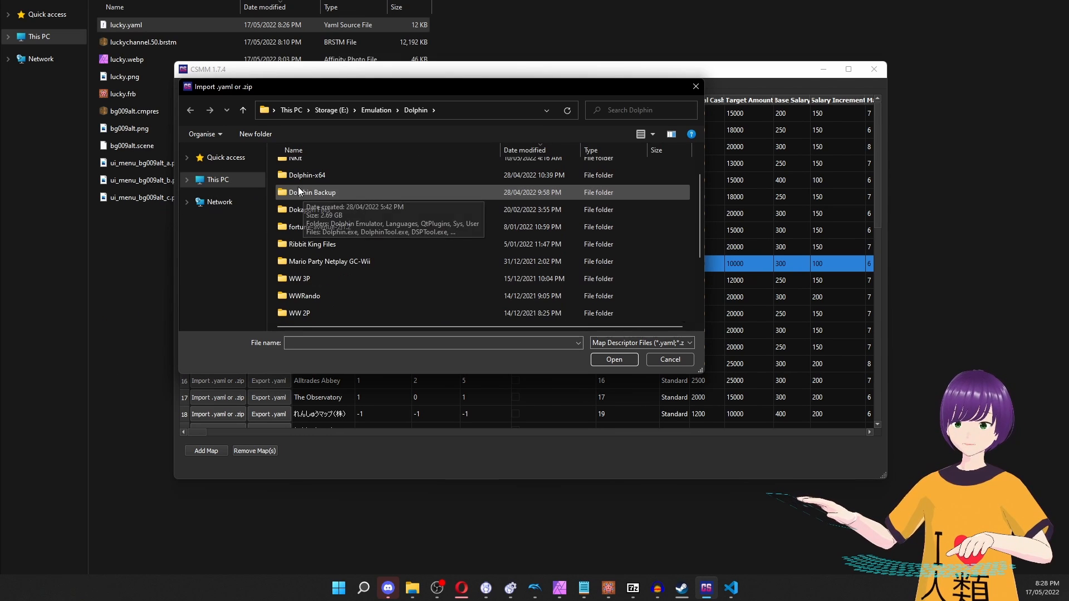
{"action": "scroll", "coordinate": [299, 188], "scroll_direction": "up", "scroll_amount": 1}
{"action": "double_click", "coordinate": [299, 187]}
{"action": "double_click", "coordinate": [302, 170]}
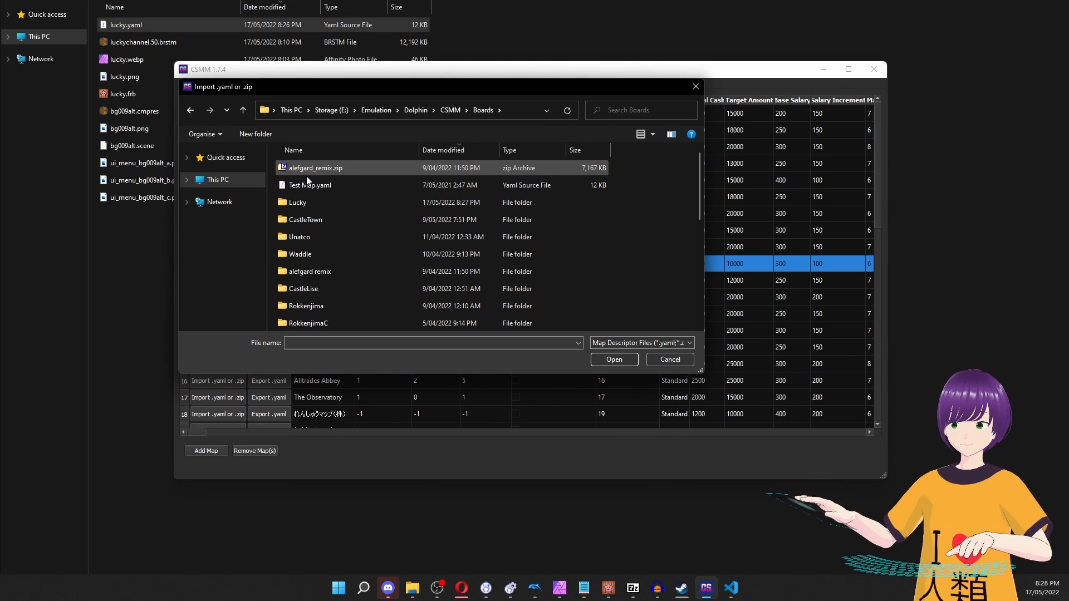
{"action": "double_click", "coordinate": [315, 200]}
{"action": "double_click", "coordinate": [307, 176]}
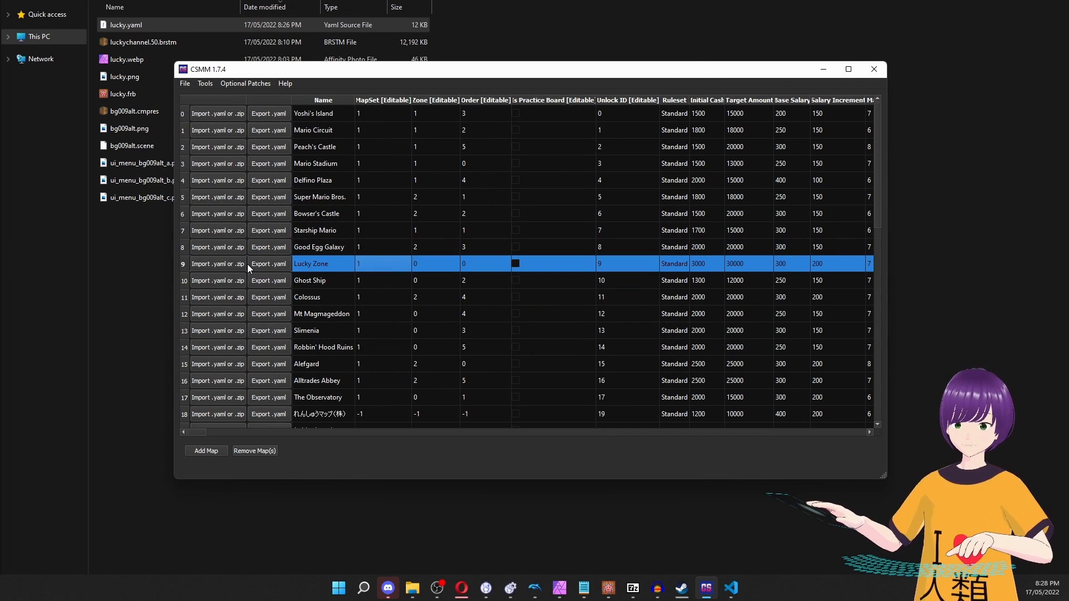
{"action": "left_click", "coordinate": [184, 84]}
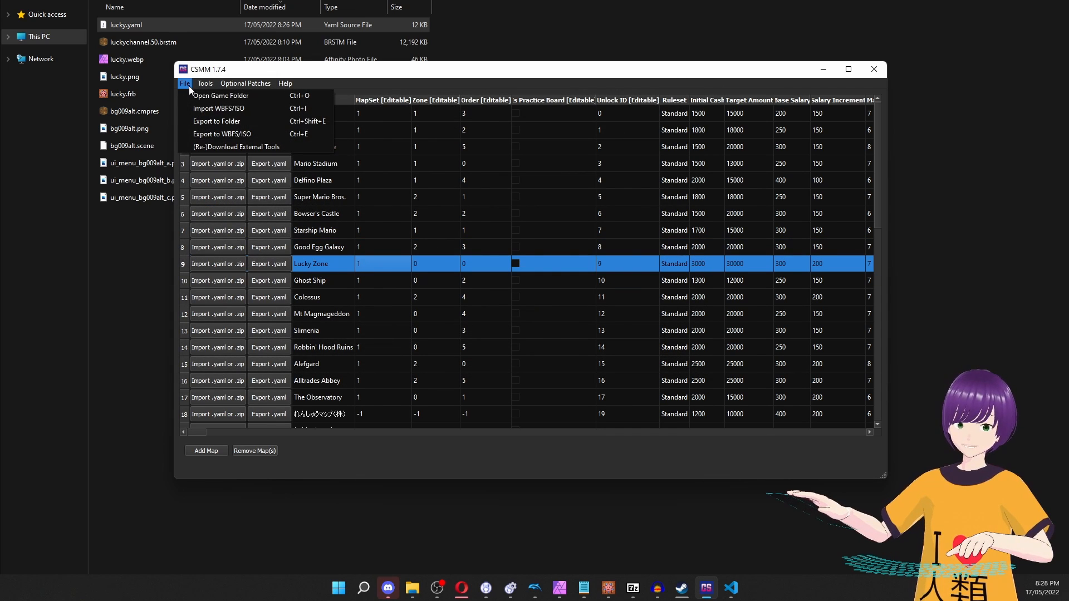
{"action": "left_click", "coordinate": [238, 134]}
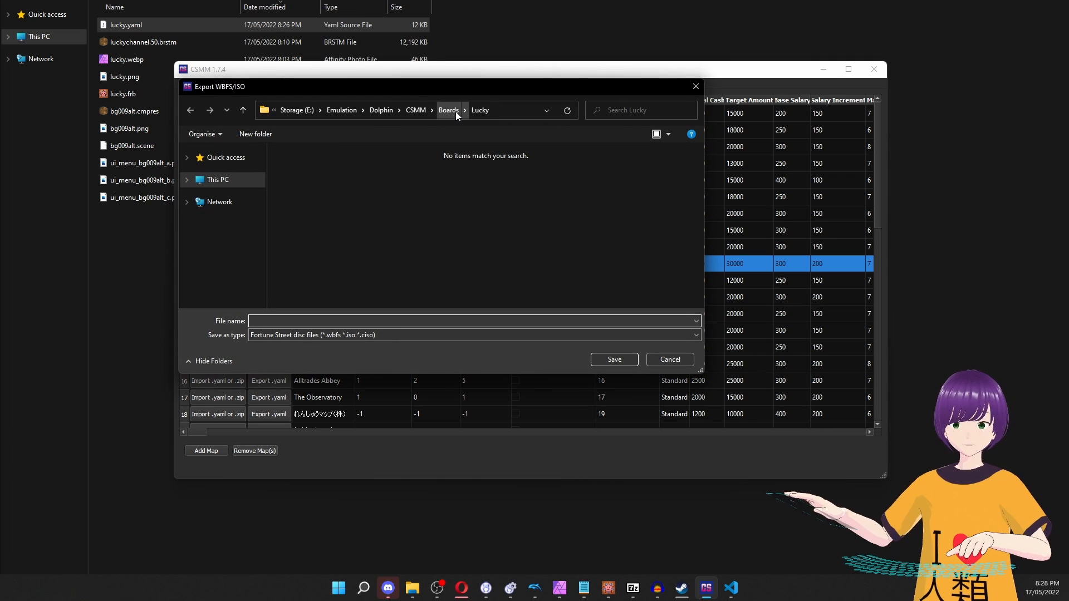
{"action": "key", "text": "Escape"}
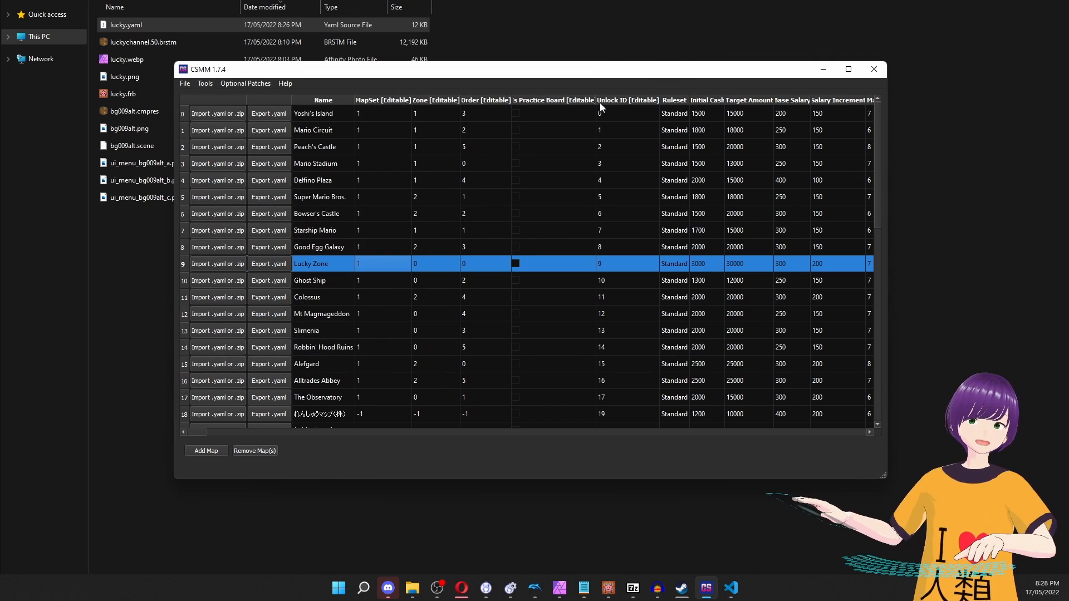
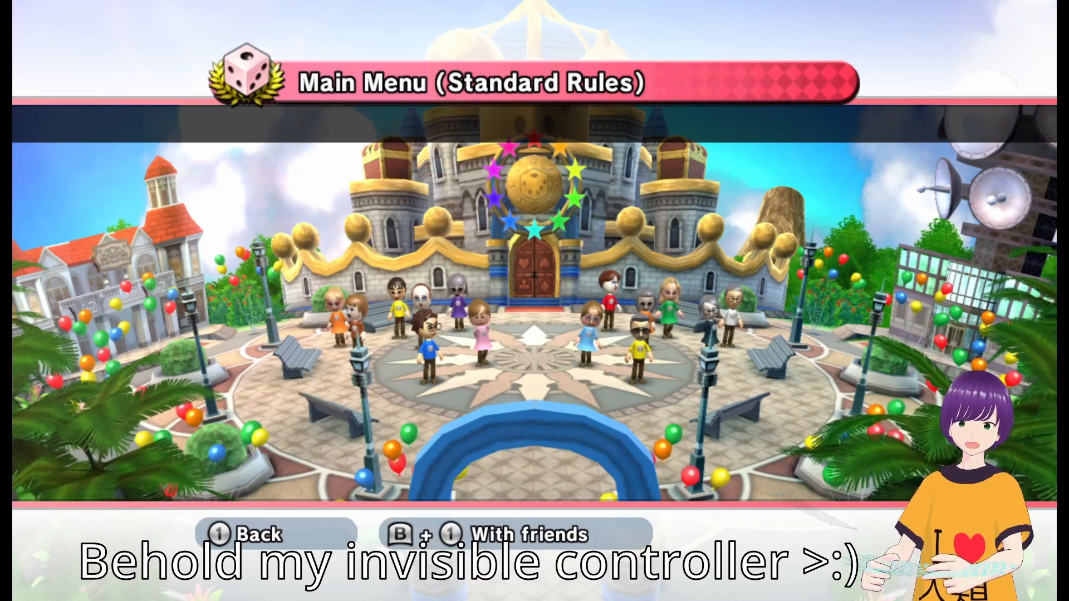
In the modded Fortune Street game, start a new Standard Rules Free Play game, agreeing to delete the part-played one.
{"action": "key", "text": "Right"}
{"action": "key", "text": "Return"}
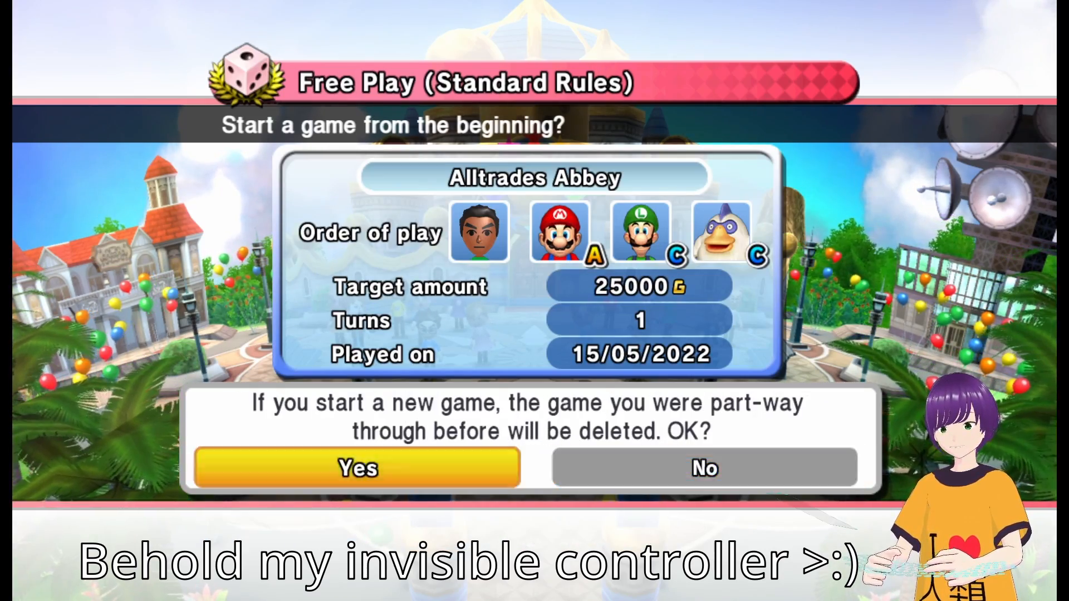
{"action": "key", "text": "Return"}
Choose Mario, Wario and Bowser as the computer competitors and accept the selection.
{"action": "key", "text": "Return"}
{"action": "key", "text": "Down"}
{"action": "key", "text": "Return"}
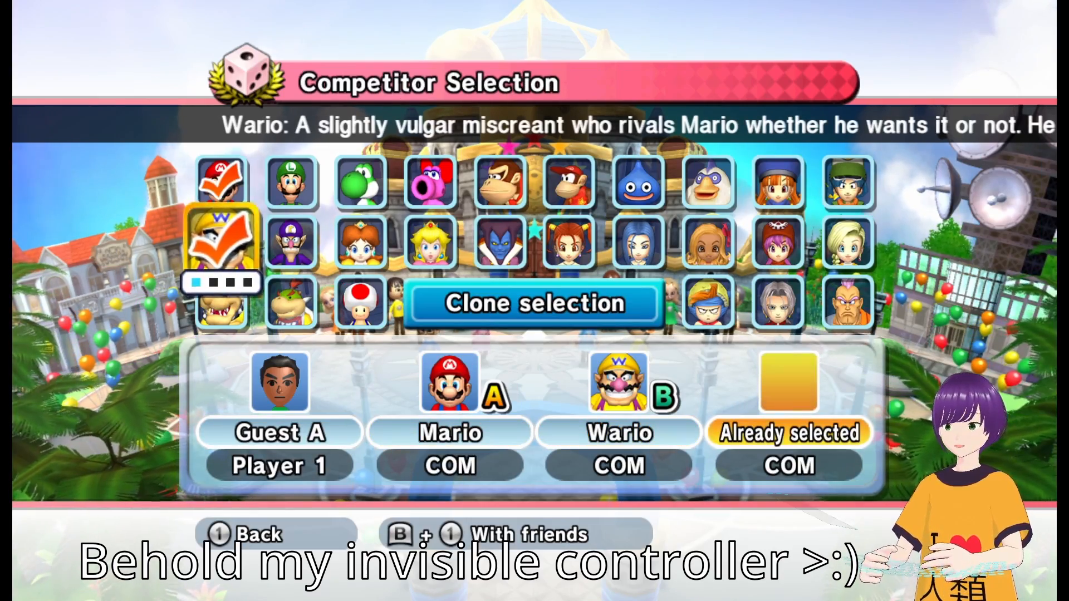
{"action": "key", "text": "Down"}
{"action": "key", "text": "Return"}
{"action": "key", "text": "Return"}
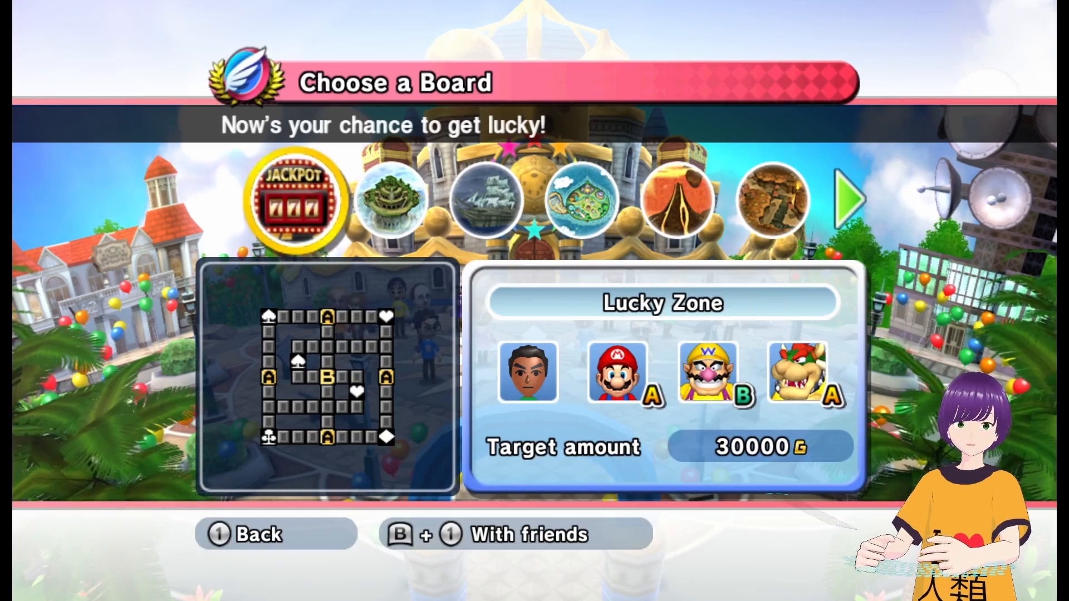
Choose Lucky Zone as the board for the match.
{"action": "key", "text": "Right"}
{"action": "key", "text": "Left"}
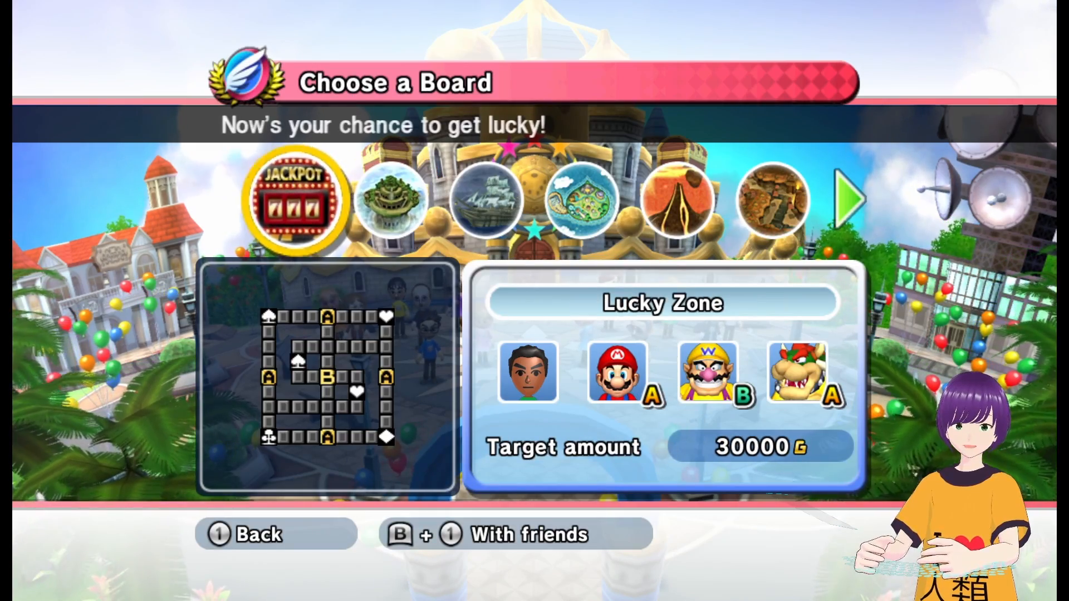
{"action": "key", "text": "Right"}
{"action": "key", "text": "Left"}
{"action": "key", "text": "Return"}
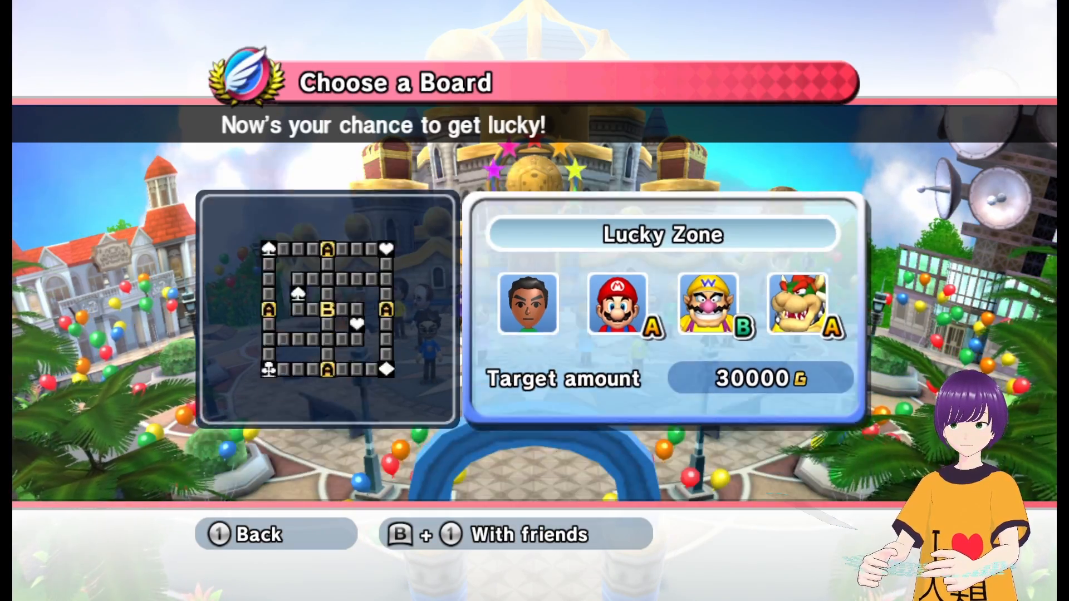
Change the match settings so that Add vacant plots is set to All, and confirm them.
{"action": "key", "text": "Right"}
{"action": "key", "text": "Return"}
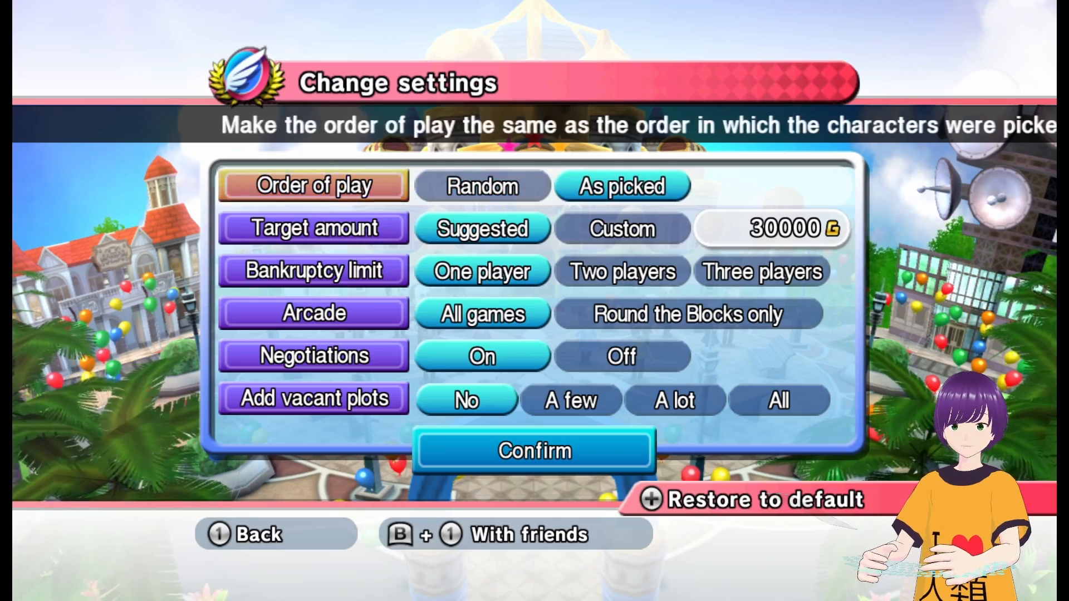
{"action": "key", "text": "Down"}
{"action": "key", "text": "Down"}
{"action": "key", "text": "Down"}
{"action": "key", "text": "Down"}
{"action": "key", "text": "Down"}
{"action": "key", "text": "Right"}
{"action": "key", "text": "Right"}
{"action": "key", "text": "Right"}
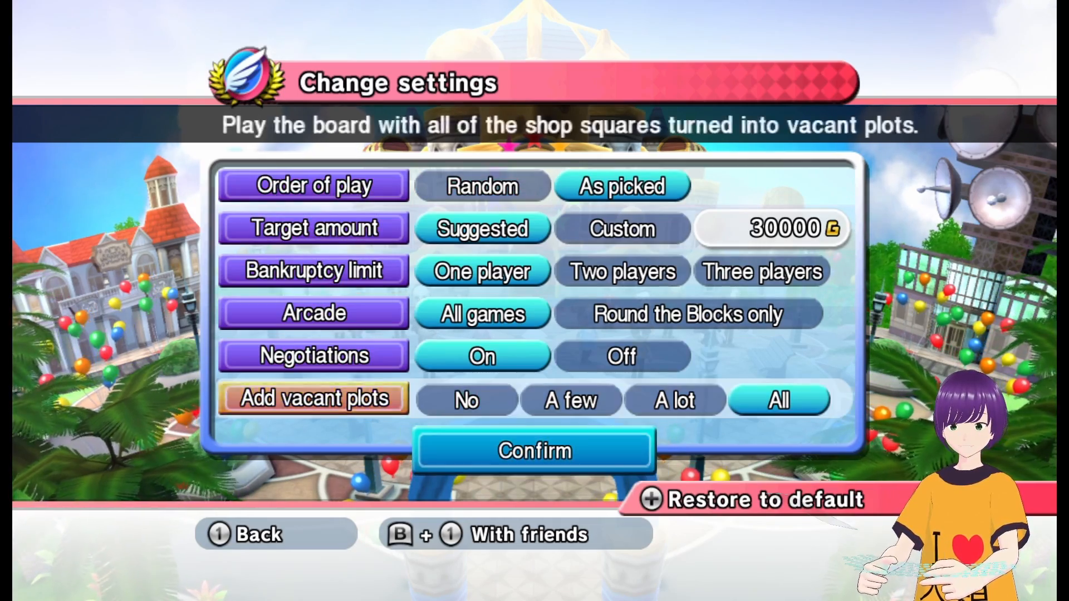
{"action": "key", "text": "Down"}
{"action": "key", "text": "Return"}
Start the match on Lucky Zone and proceed past the board introduction to the first player's turn.
{"action": "key", "text": "Return"}
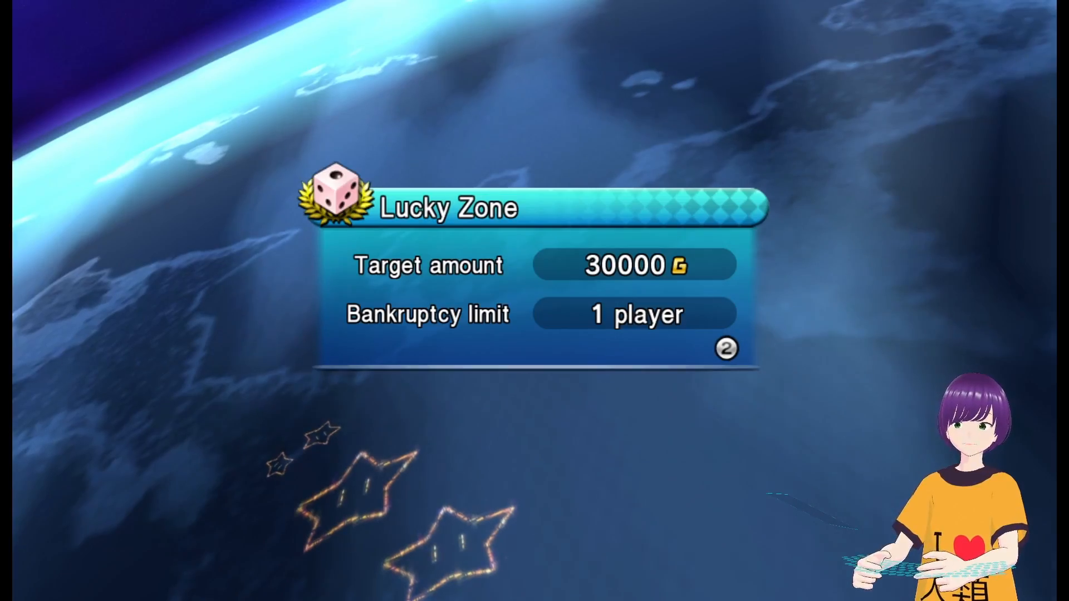
{"action": "key", "text": "Return"}
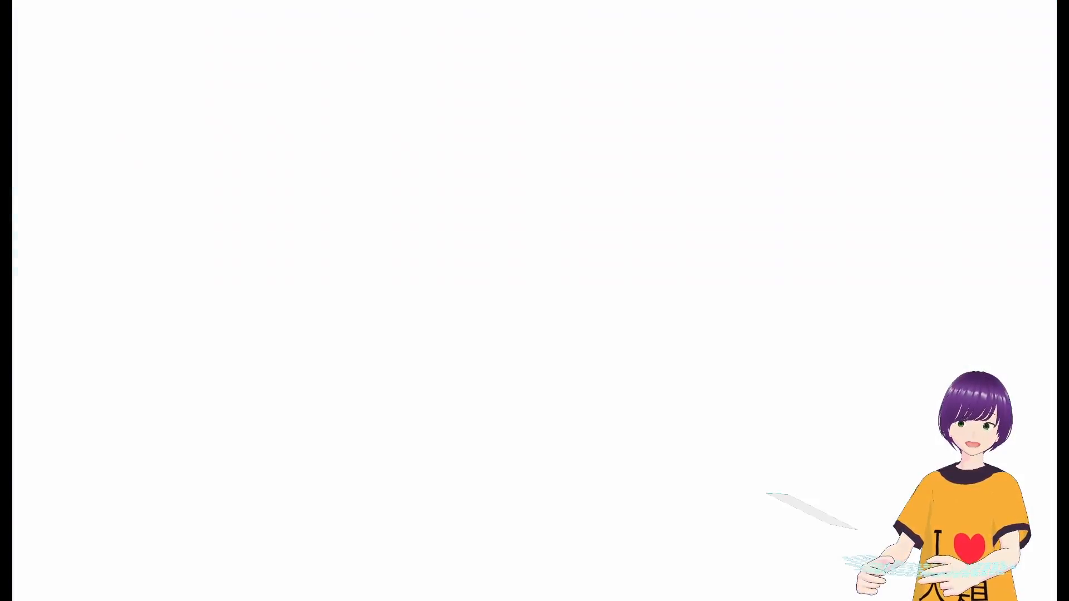
{"action": "key", "text": "Down"}
{"action": "key", "text": "Up"}
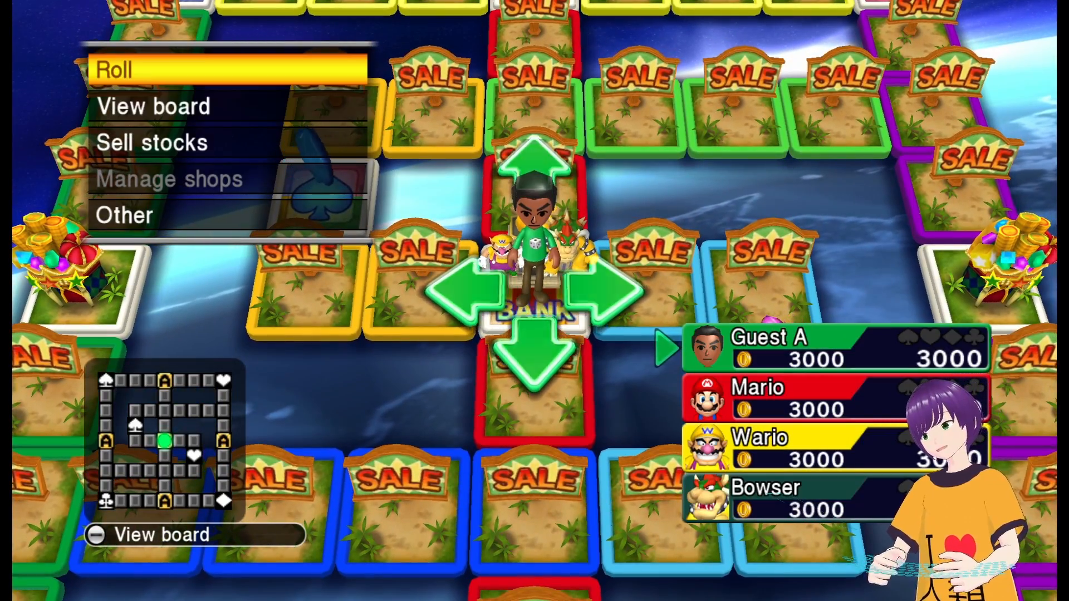
Roll the die for the opening turn, move away from the bank, and pick the first venture card.
{"action": "key", "text": "Return"}
{"action": "key", "text": "Return"}
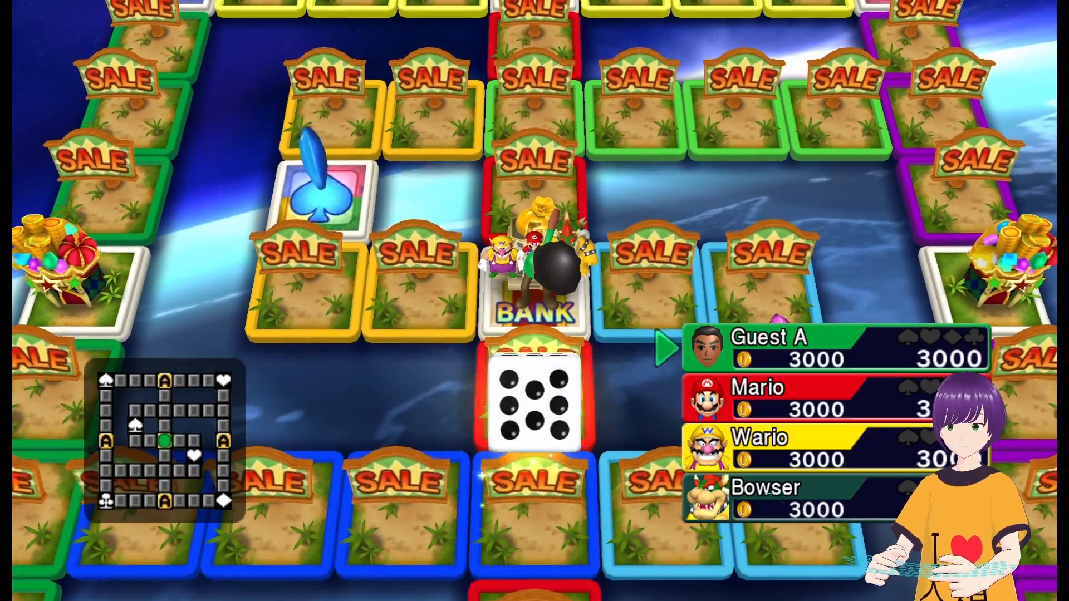
{"action": "key", "text": "Up"}
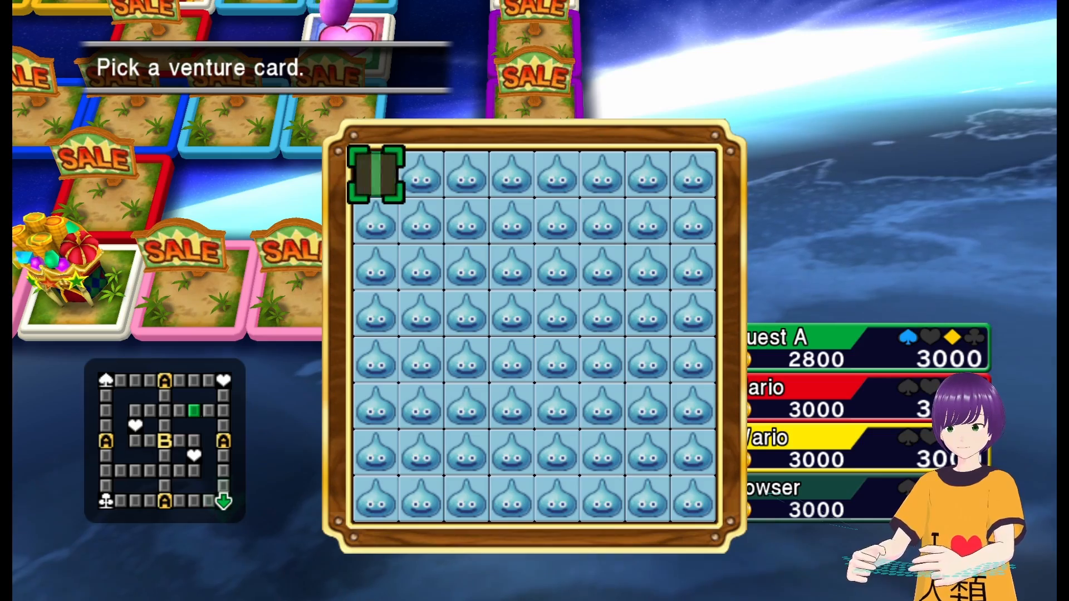
{"action": "key", "text": "2"}
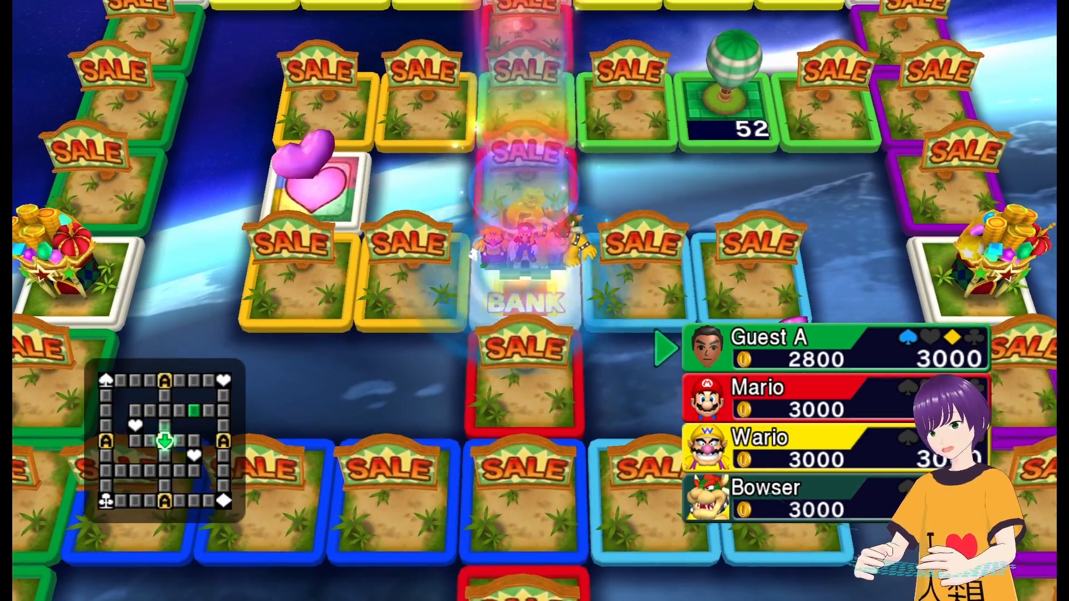
Roll the die again from the bank and move past the nearby suit square to the balloonport in District D.
{"action": "key", "text": "1"}
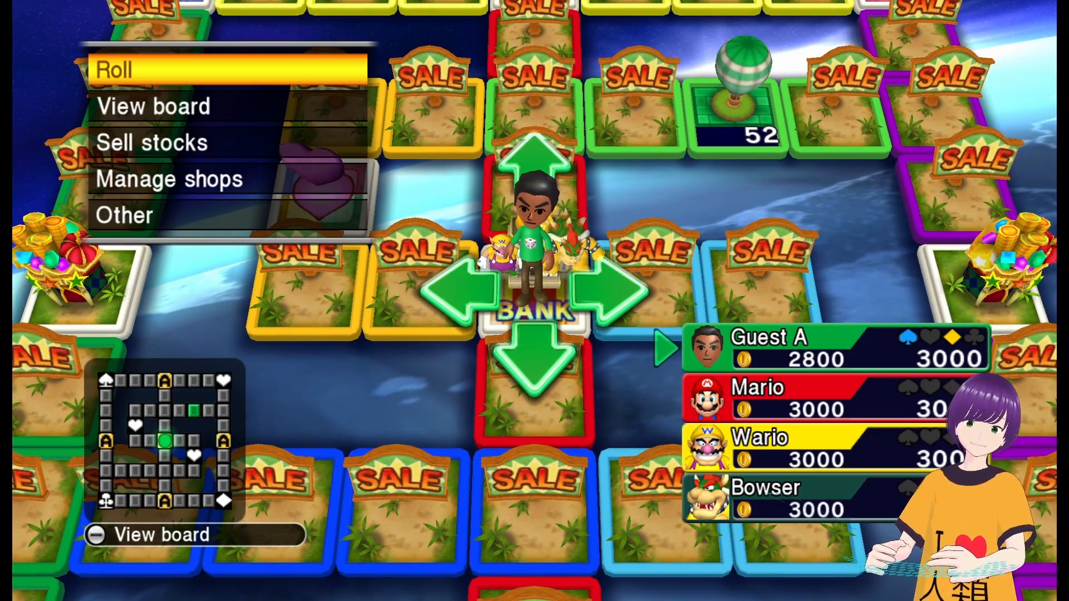
{"action": "key", "text": "2"}
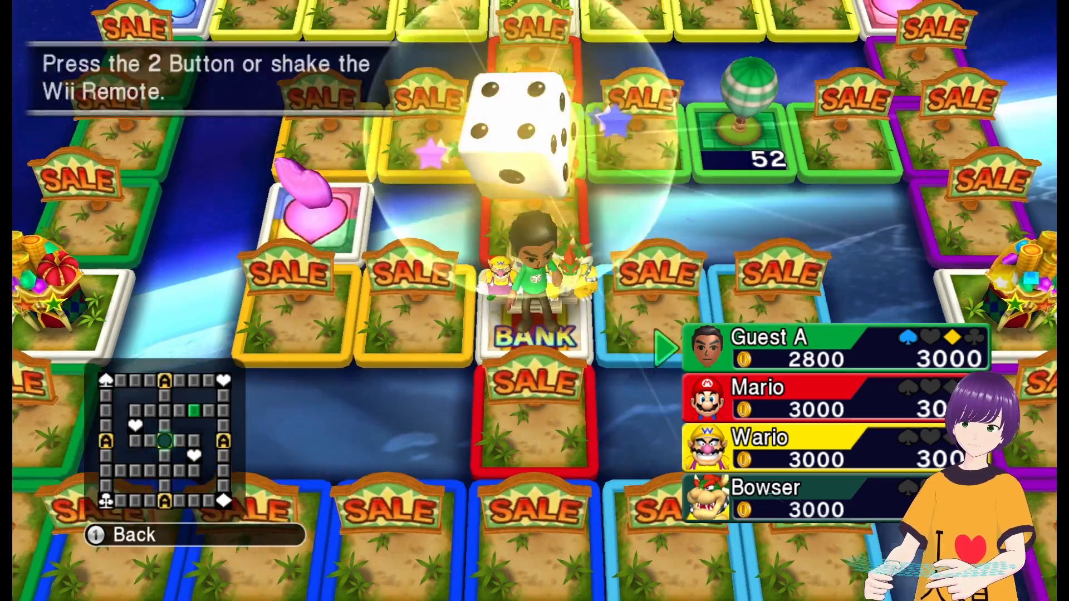
{"action": "key", "text": "2"}
{"action": "key", "text": "Left"}
{"action": "key", "text": "Up"}
{"action": "key", "text": "Right"}
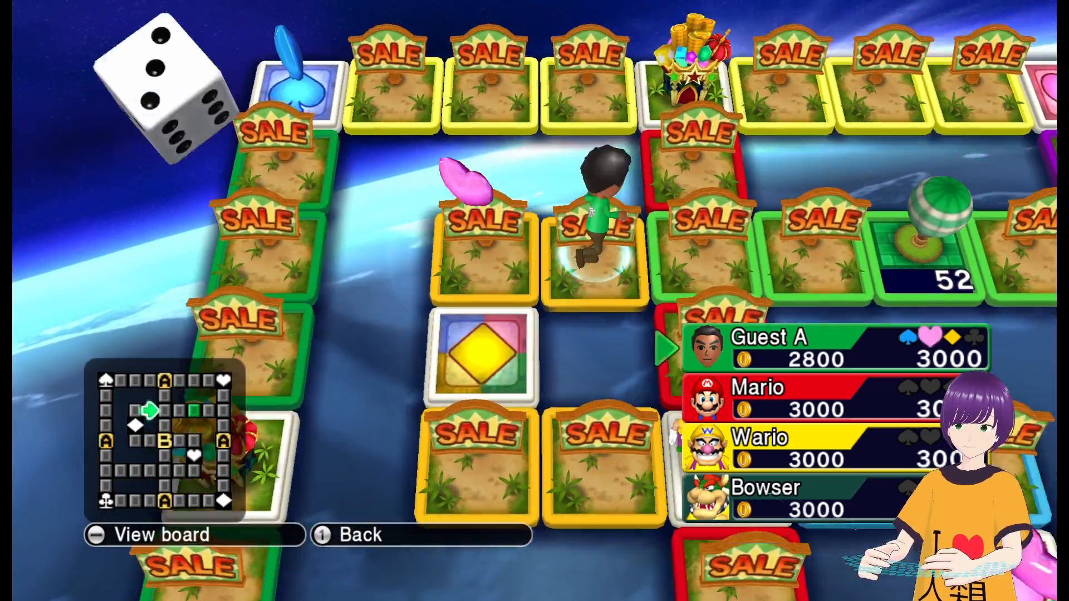
{"action": "key", "text": "2"}
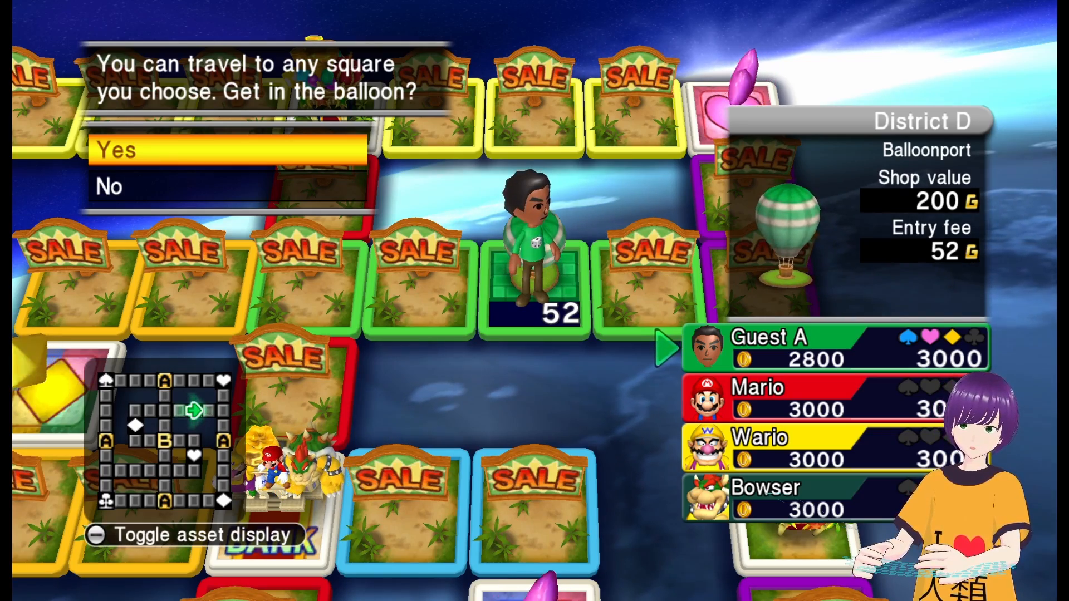
Get in the balloon and choose the bank square as the destination.
{"action": "key", "text": "2"}
{"action": "key", "text": "Left"}
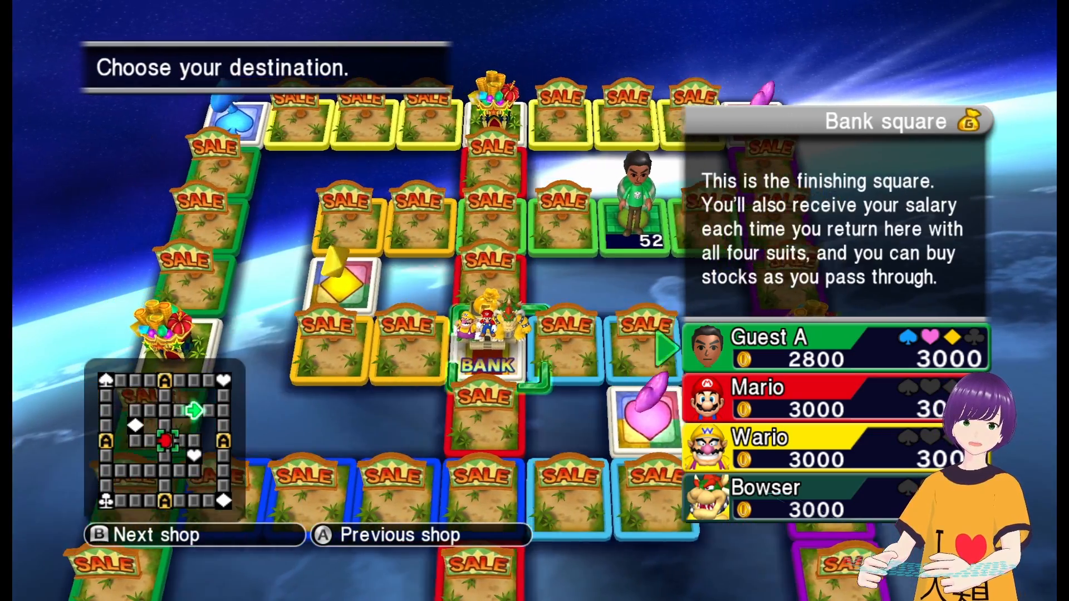
{"action": "key", "text": "2"}
{"action": "key", "text": "2"}
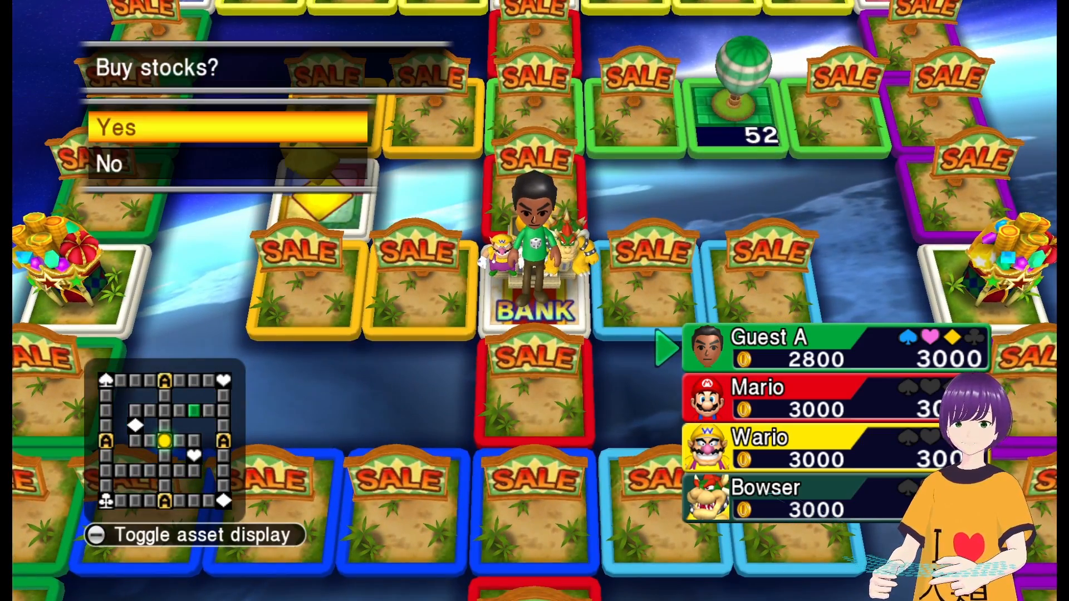
Accept the bank's offer to buy stocks.
{"action": "key", "text": "Down"}
{"action": "key", "text": "Up"}
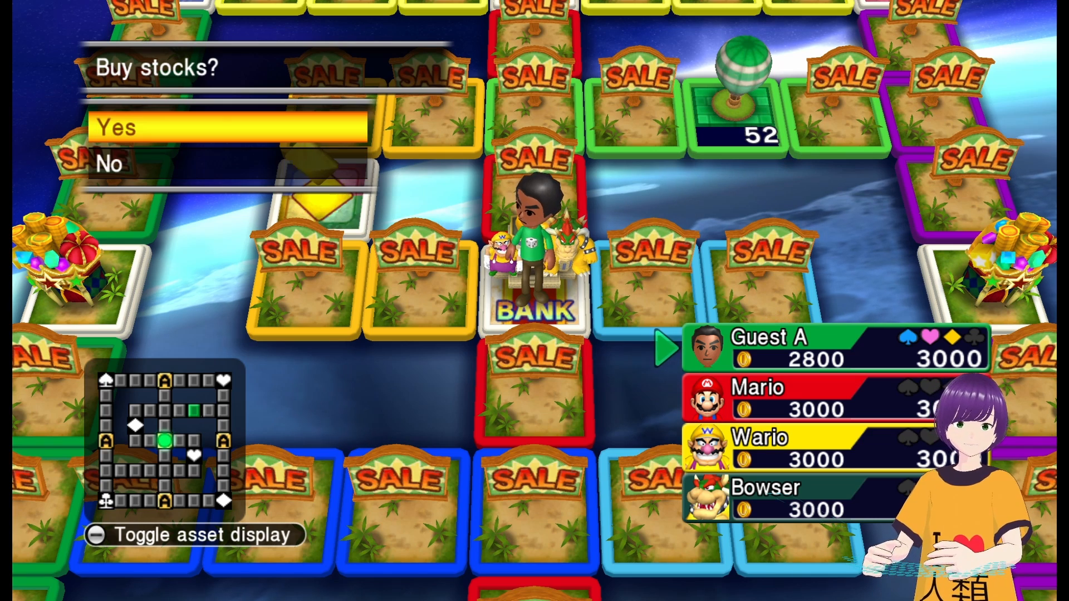
{"action": "key", "text": "Down"}
{"action": "key", "text": "Up"}
{"action": "key", "text": "Return"}
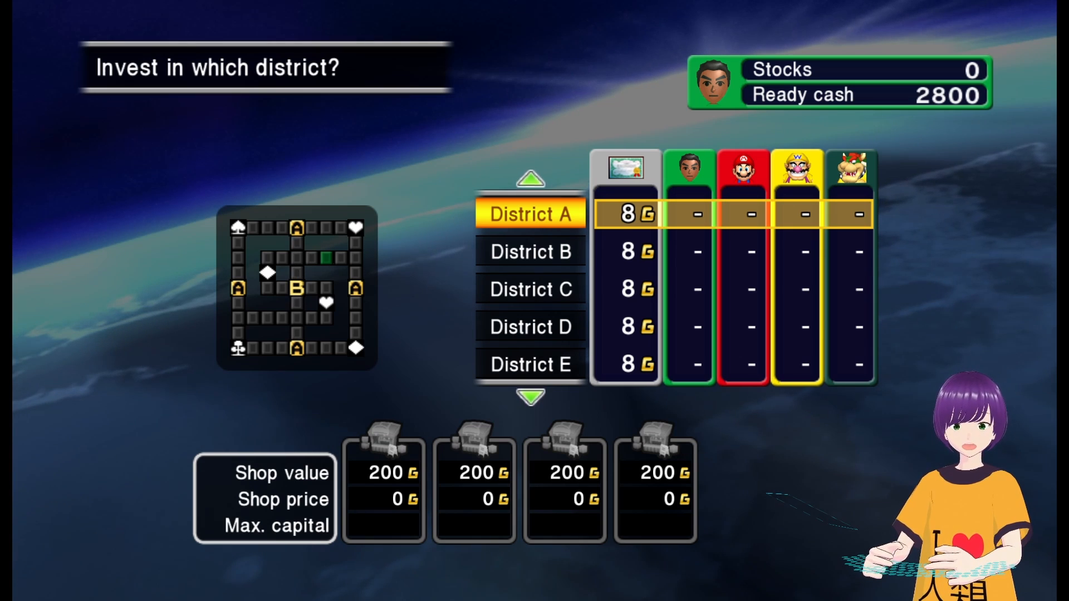
Browse the stock list's districts to check each one's shops, stock price and location on the board map.
{"action": "key", "text": "Down"}
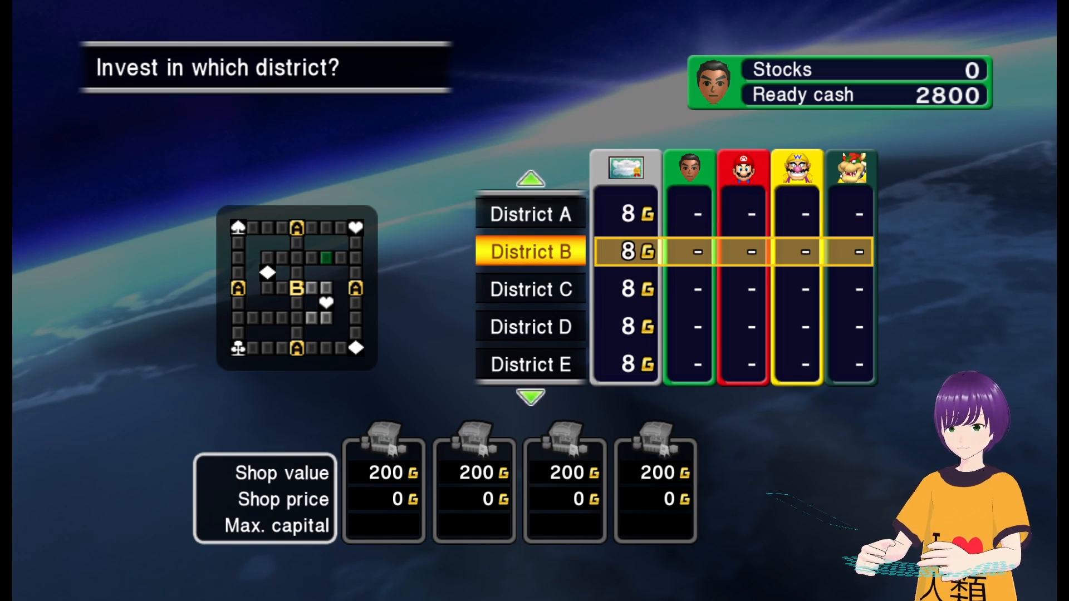
{"action": "key", "text": "Up"}
{"action": "key", "text": "Up"}
{"action": "key", "text": "Down"}
{"action": "key", "text": "Down"}
{"action": "key", "text": "Down"}
{"action": "key", "text": "Down"}
{"action": "key", "text": "Down"}
{"action": "key", "text": "Down"}
{"action": "key", "text": "Down"}
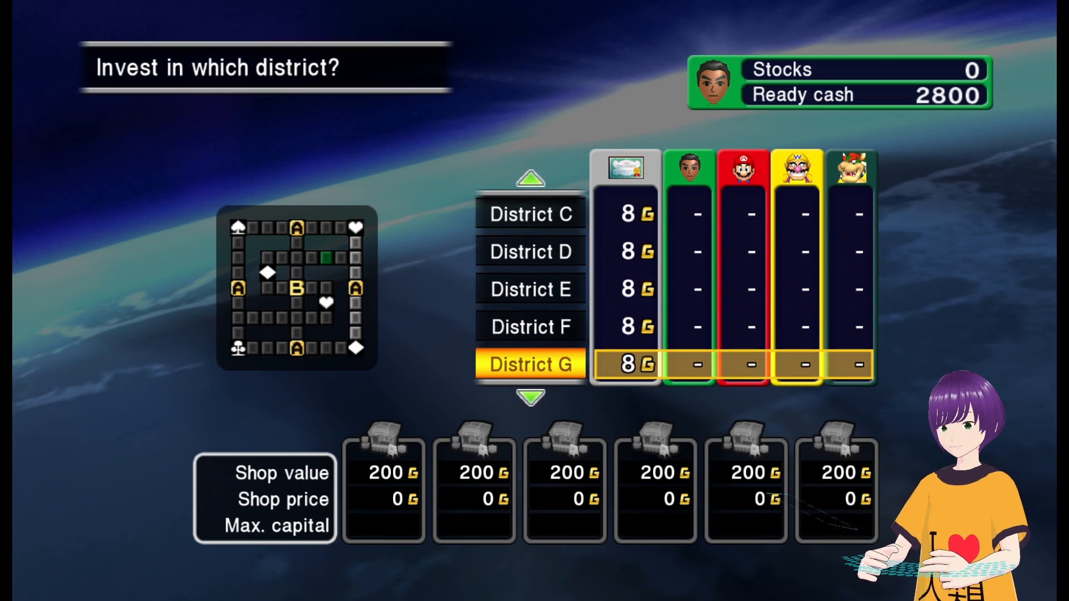
{"action": "key", "text": "Up"}
{"action": "key", "text": "Up"}
{"action": "key", "text": "Up"}
{"action": "key", "text": "Down"}
{"action": "key", "text": "Down"}
{"action": "key", "text": "Down"}
{"action": "key", "text": "Down"}
{"action": "key", "text": "Down"}
{"action": "key", "text": "Down"}
{"action": "key", "text": "Down"}
{"action": "key", "text": "Down"}
{"action": "key", "text": "Up"}
{"action": "key", "text": "Up"}
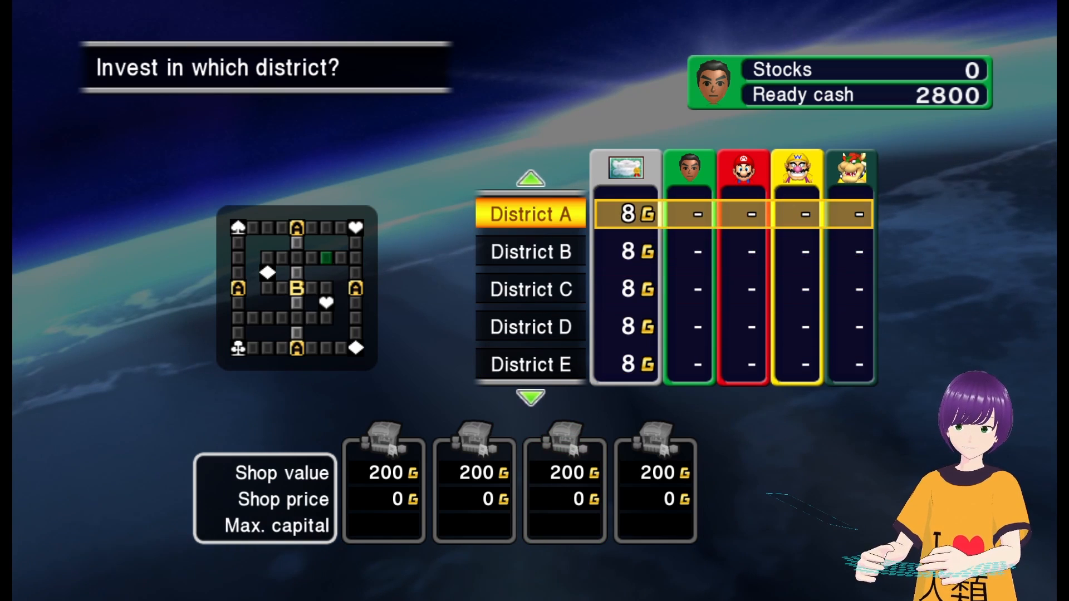
{"action": "key", "text": "Down"}
{"action": "key", "text": "Down"}
{"action": "key", "text": "Up"}
{"action": "key", "text": "Up"}
{"action": "key", "text": "Up"}
{"action": "key", "text": "Up"}
{"action": "key", "text": "Down"}
{"action": "key", "text": "Down"}
{"action": "key", "text": "Down"}
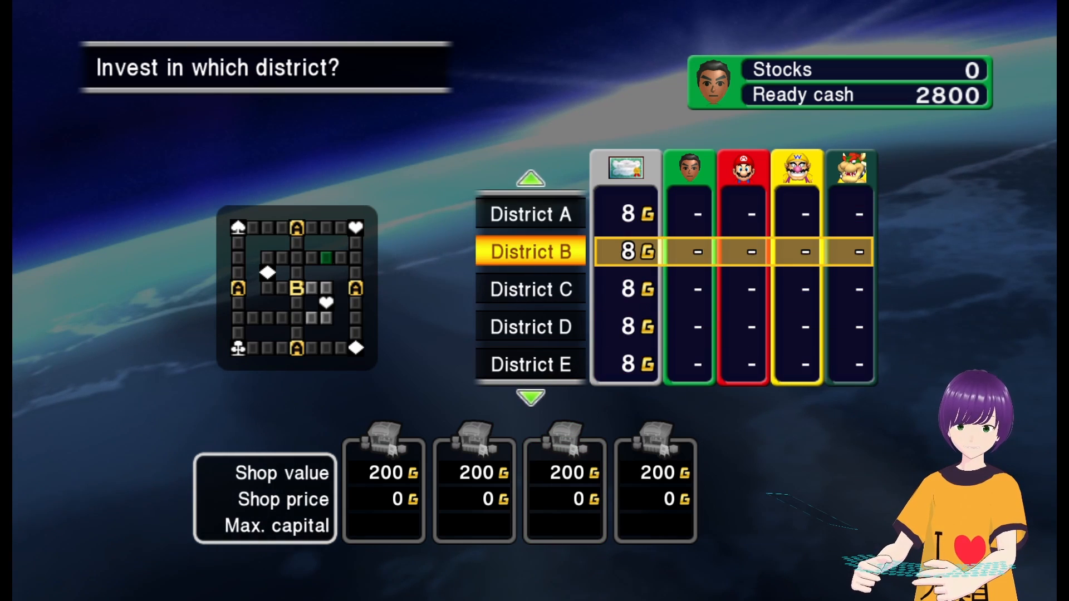
{"action": "key", "text": "Up"}
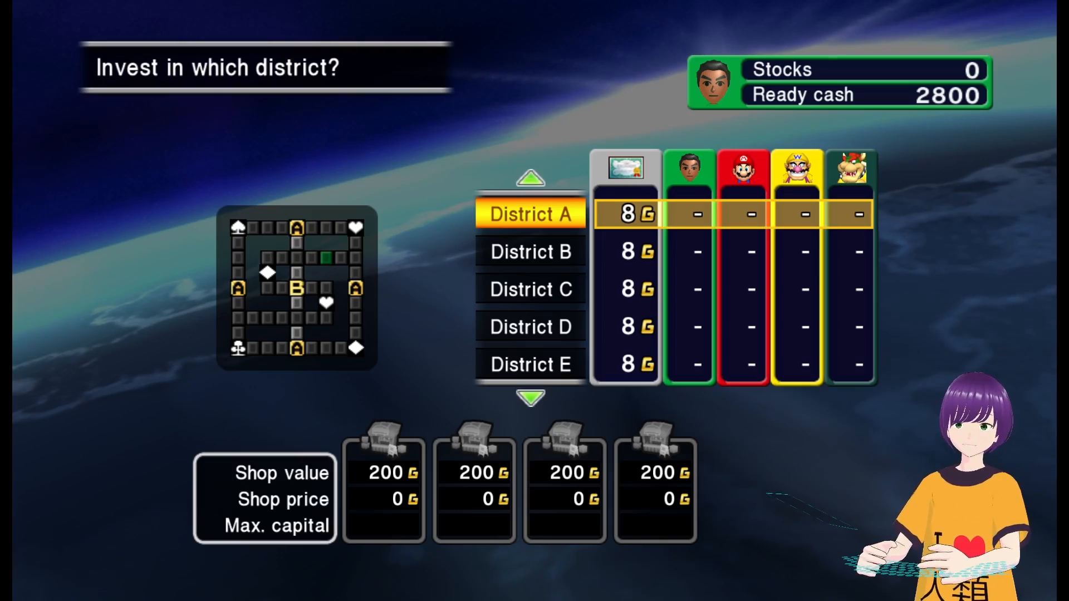
{"action": "key", "text": "Up"}
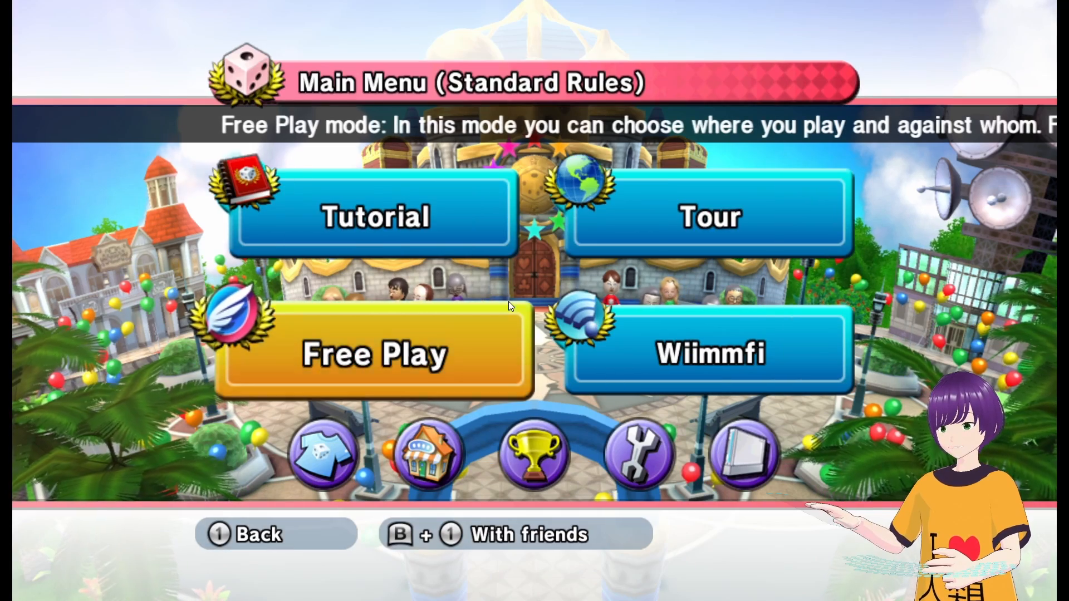
Leave the game and compress luckychannel.50.brstm from the board's files folder into a zip archive named lucky.music.zip.
{"action": "key", "text": "Escape"}
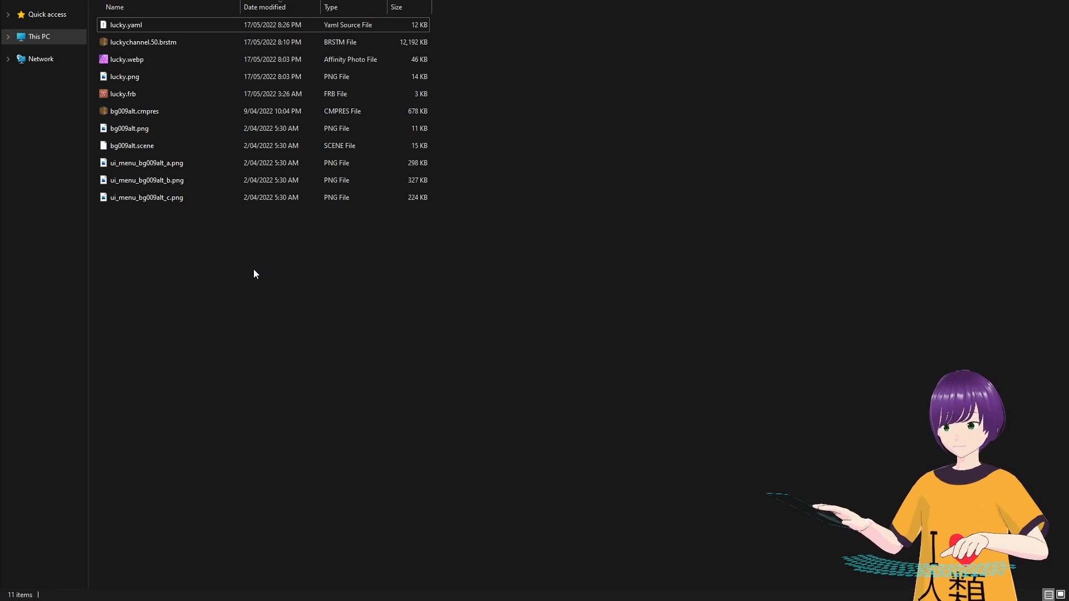
{"action": "key", "text": "Down"}
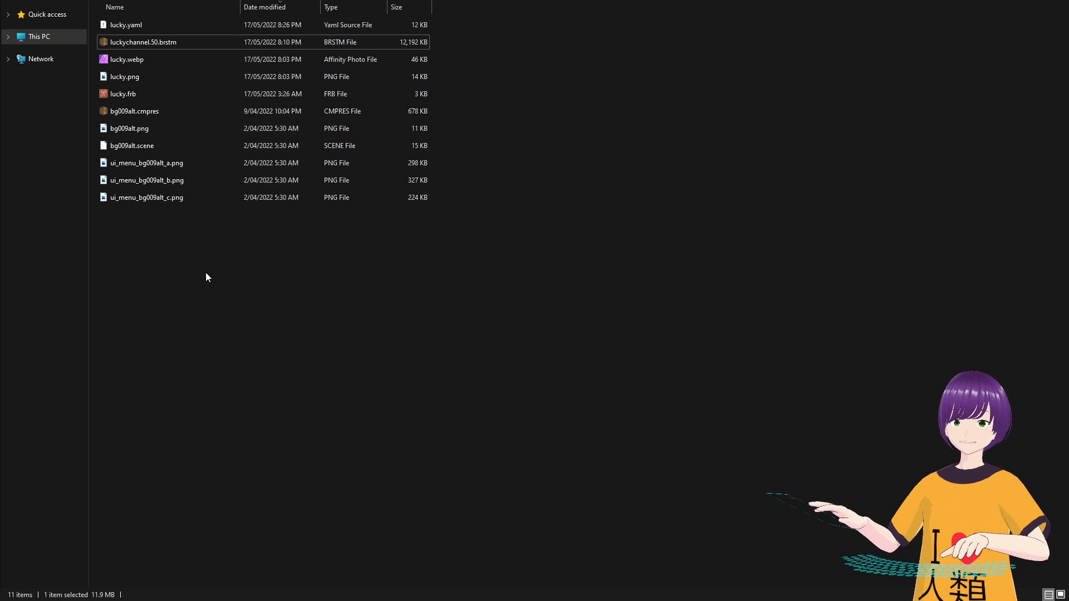
{"action": "right_click", "coordinate": [151, 42]}
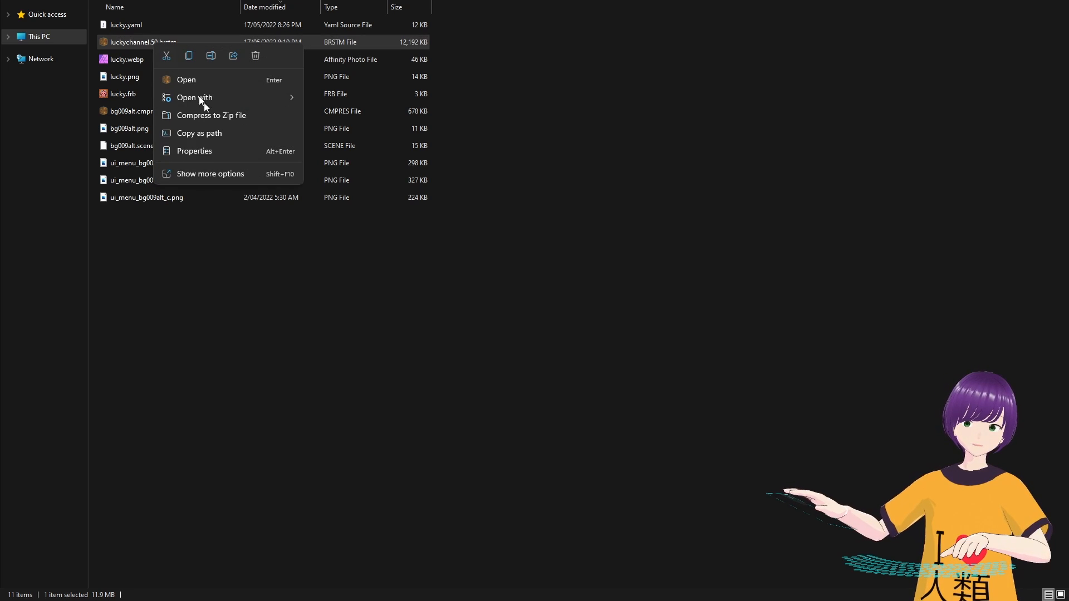
{"action": "left_click", "coordinate": [205, 111]}
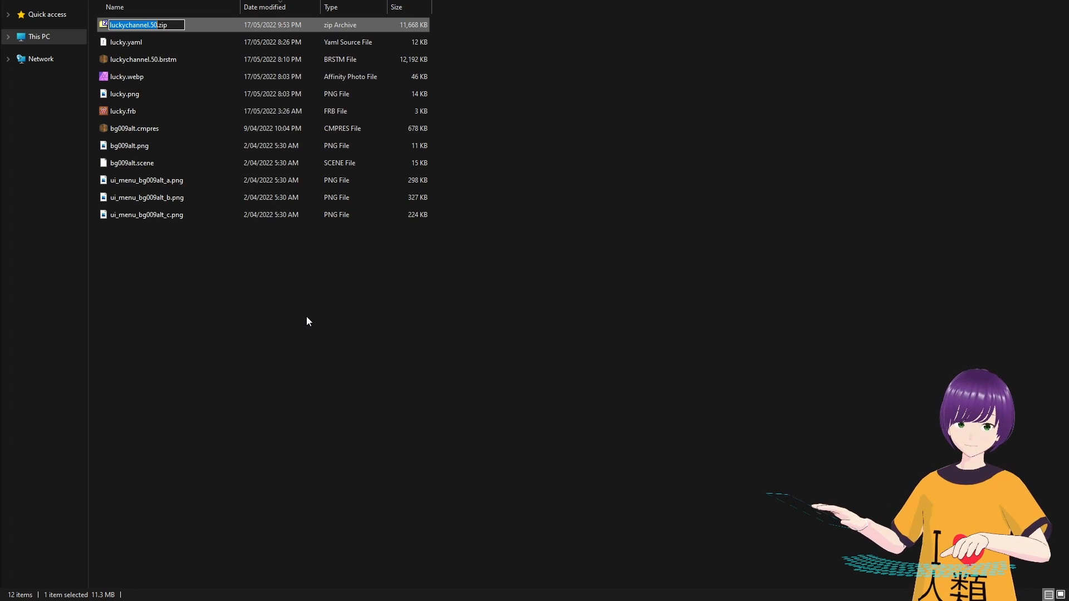
{"action": "type", "text": "lucky"}
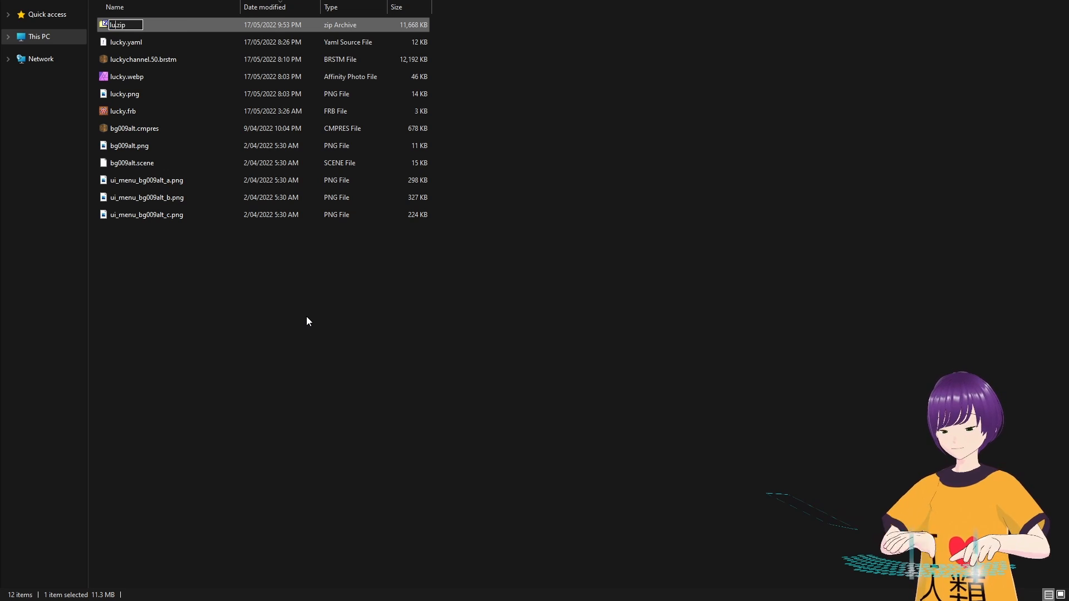
{"action": "type", "text": ".music"}
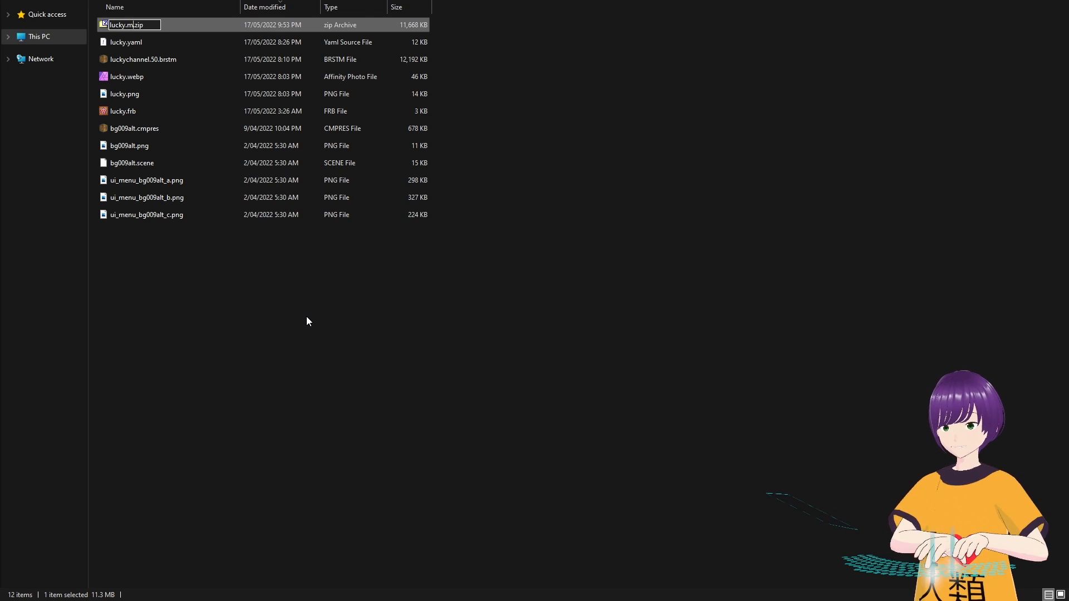
{"action": "key", "text": "Return"}
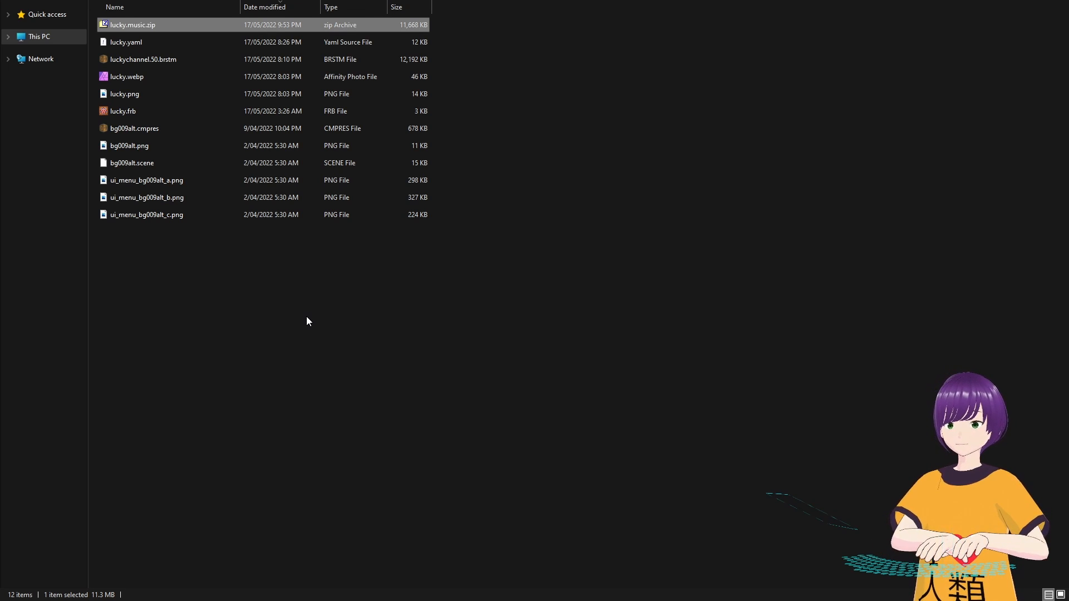
{"action": "left_click", "coordinate": [306, 317]}
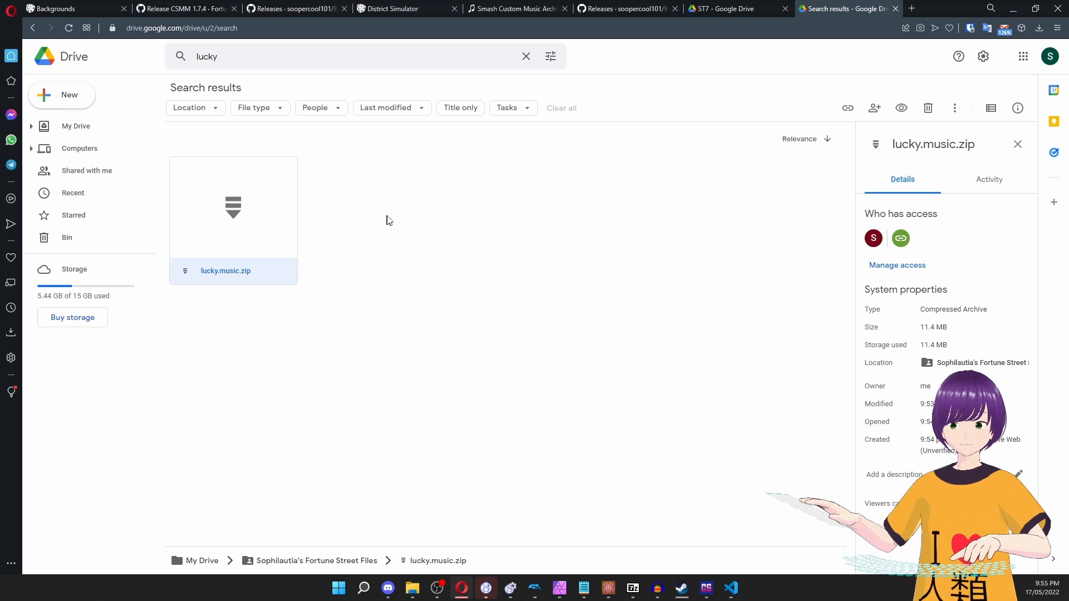
Copy the sharing link of lucky.music.zip in Google Drive, keeping access for anyone with the link as Viewer.
{"action": "left_click", "coordinate": [389, 220]}
{"action": "left_click", "coordinate": [287, 215]}
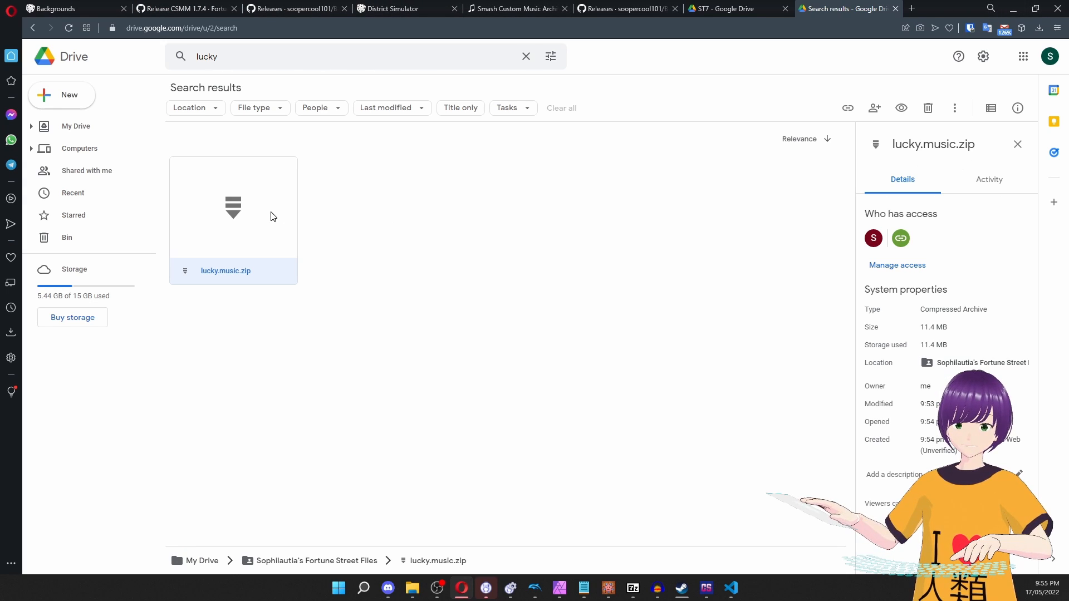
{"action": "right_click", "coordinate": [262, 214]}
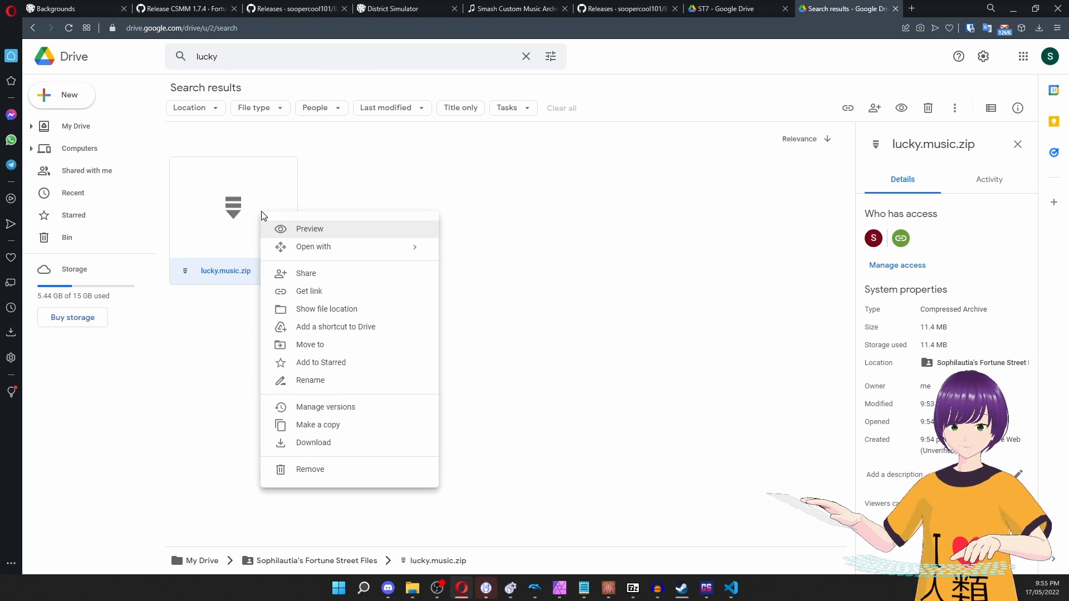
{"action": "left_click", "coordinate": [326, 290]}
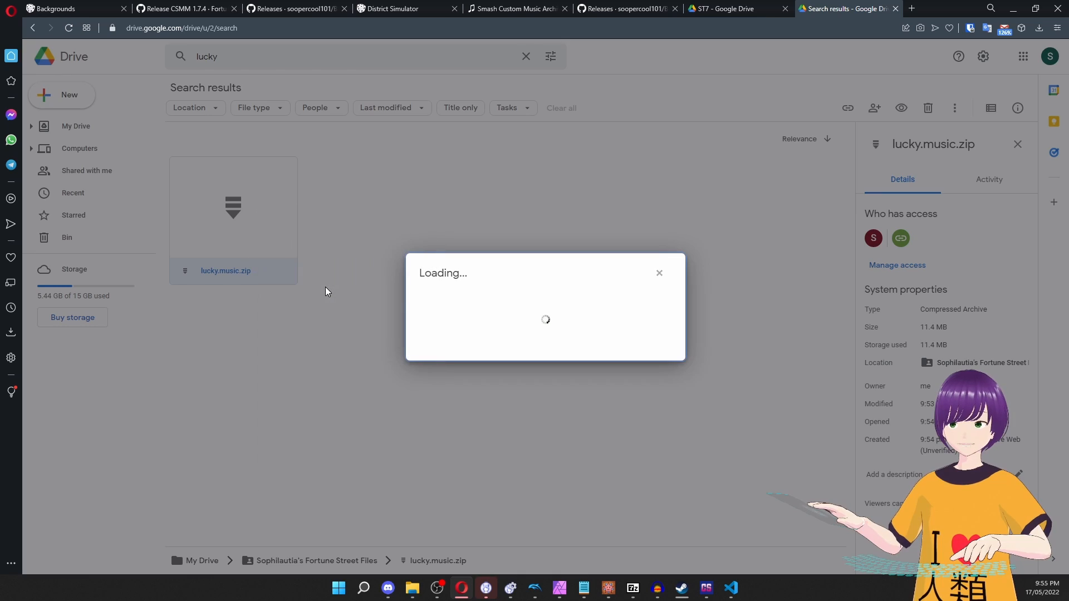
{"action": "left_click", "coordinate": [703, 309]}
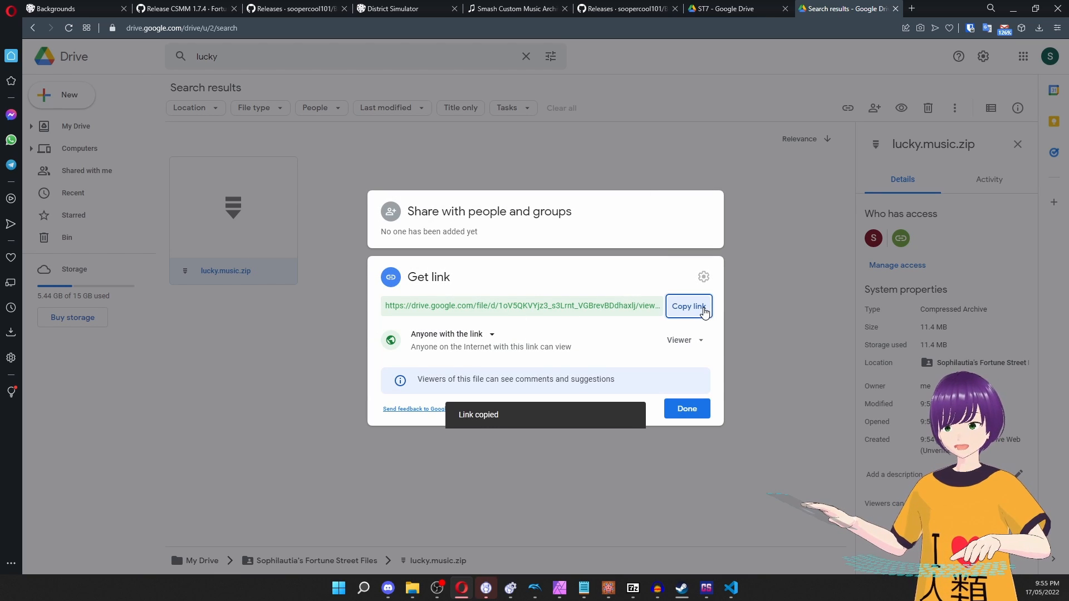
{"action": "left_click", "coordinate": [687, 409]}
Open the copied sharing link of lucky.music.zip in a new browser tab.
{"action": "left_click", "coordinate": [911, 9]}
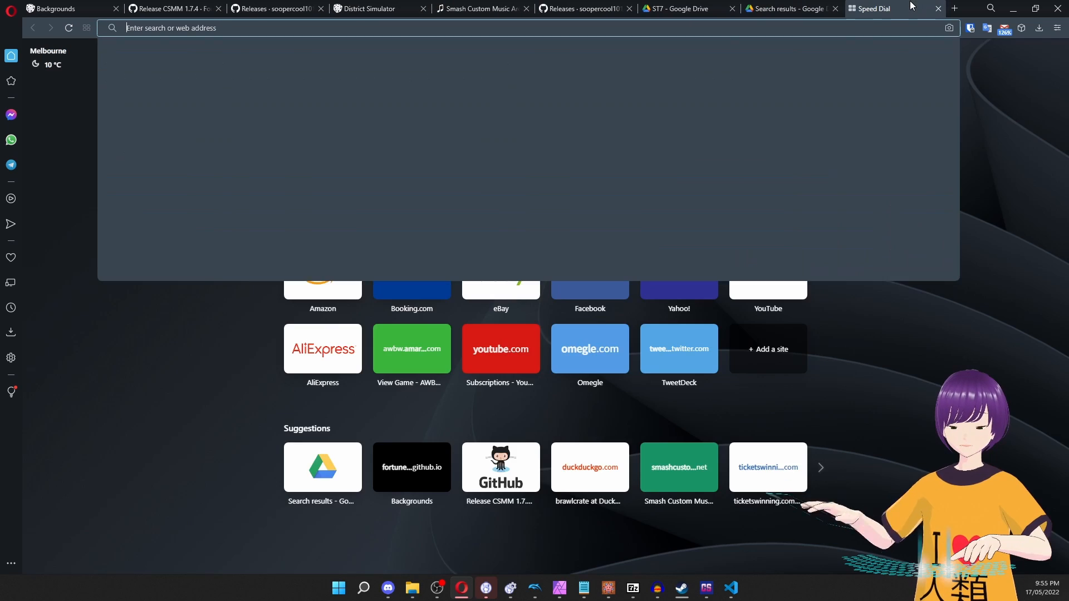
{"action": "key", "text": "ctrl+v"}
{"action": "key", "text": "Return"}
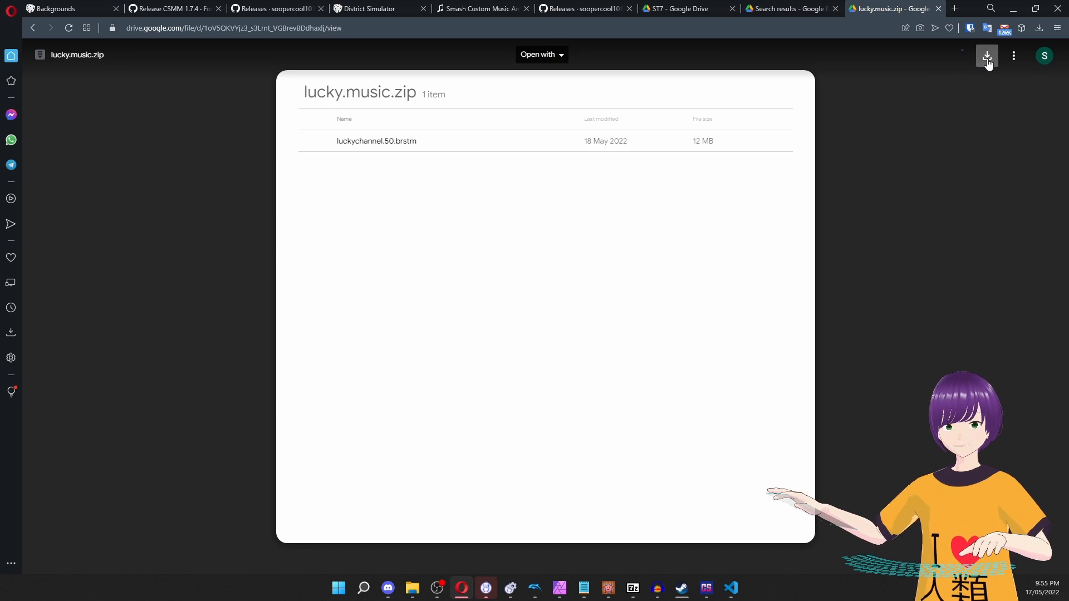
Start and cancel the download of lucky.music.zip, and put its direct download link ending in export=download into the address bar.
{"action": "left_click", "coordinate": [987, 55]}
{"action": "left_click", "coordinate": [258, 28]}
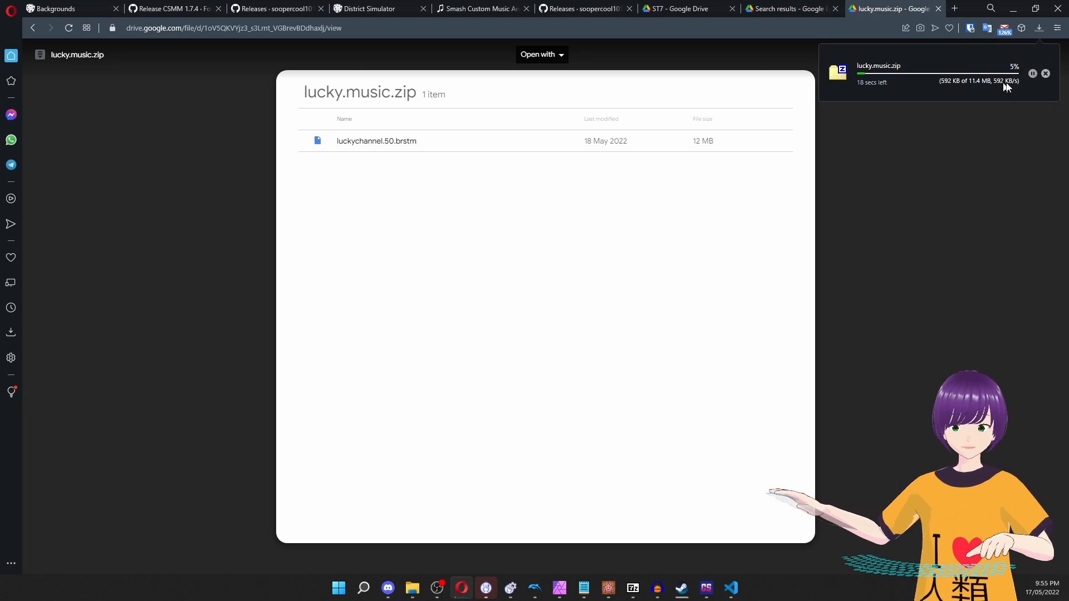
{"action": "left_click", "coordinate": [1046, 74]}
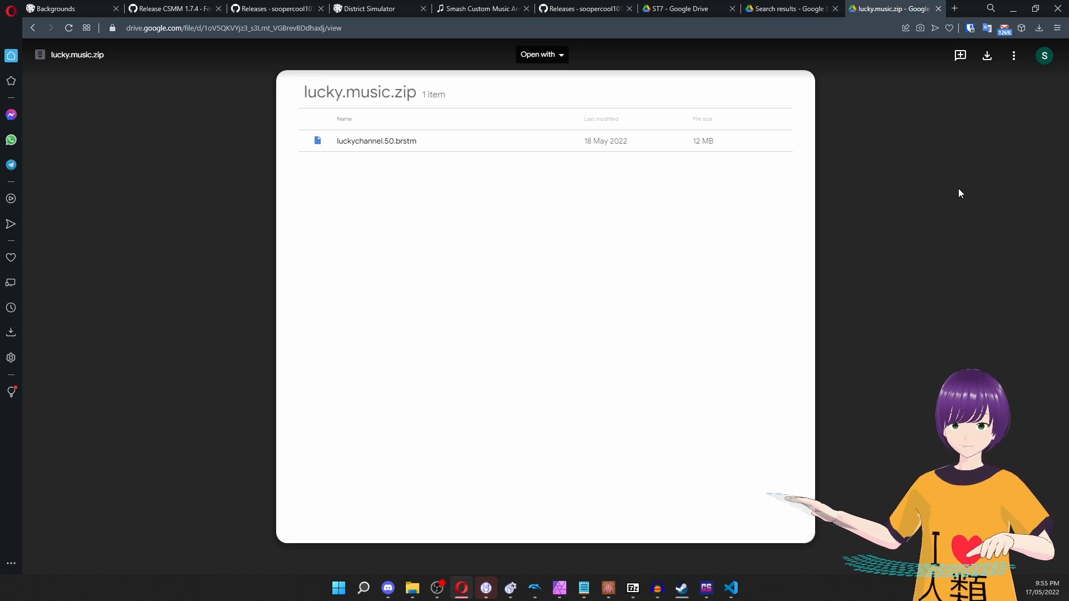
{"action": "left_click", "coordinate": [747, 29]}
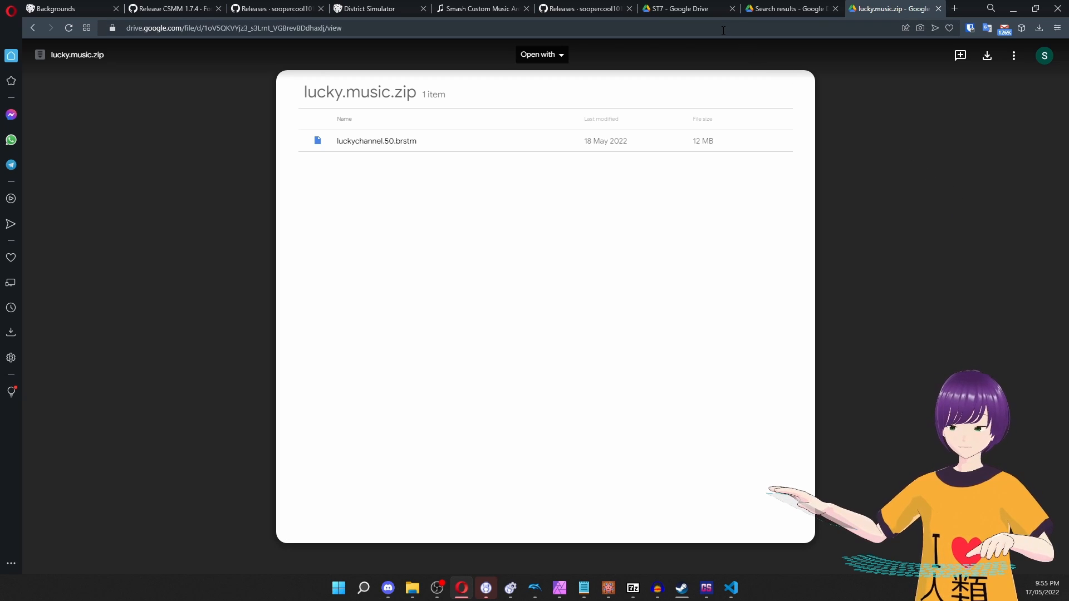
{"action": "key", "text": "ctrl+v"}
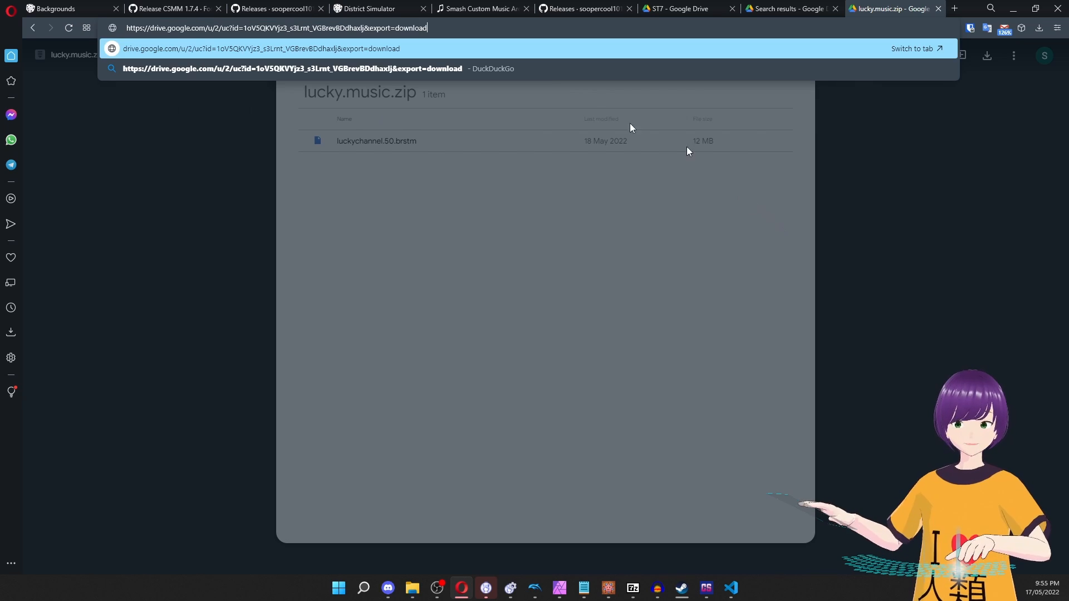
Append &confirm=1 to the direct download link, copy the full address, and test it by starting and cancelling the lucky.music.zip download.
{"action": "type", "text": "&"}
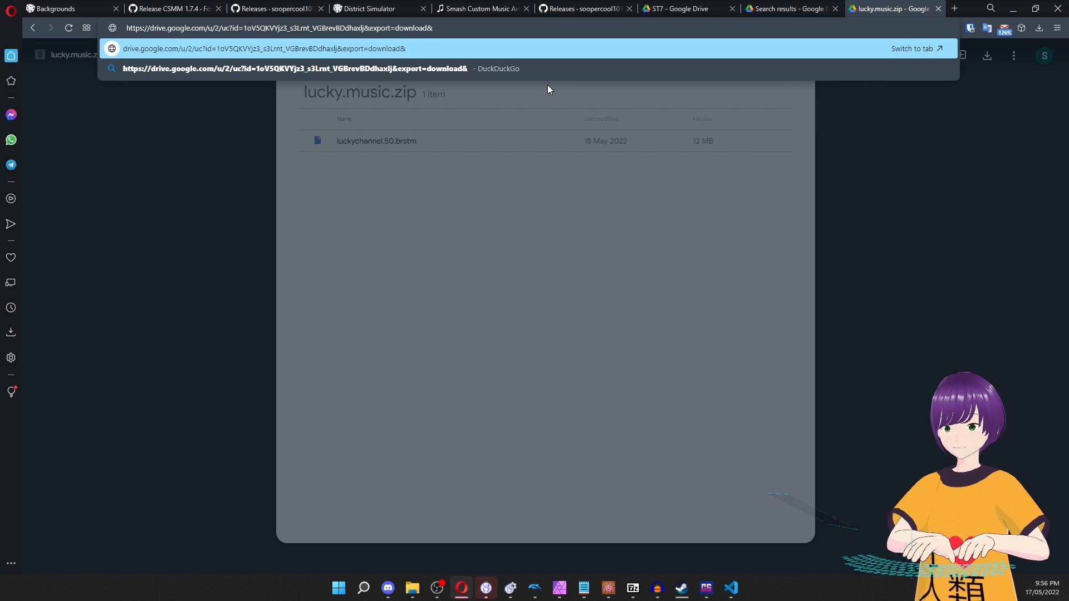
{"action": "type", "text": "confirm=1"}
{"action": "key", "text": "ctrl+a"}
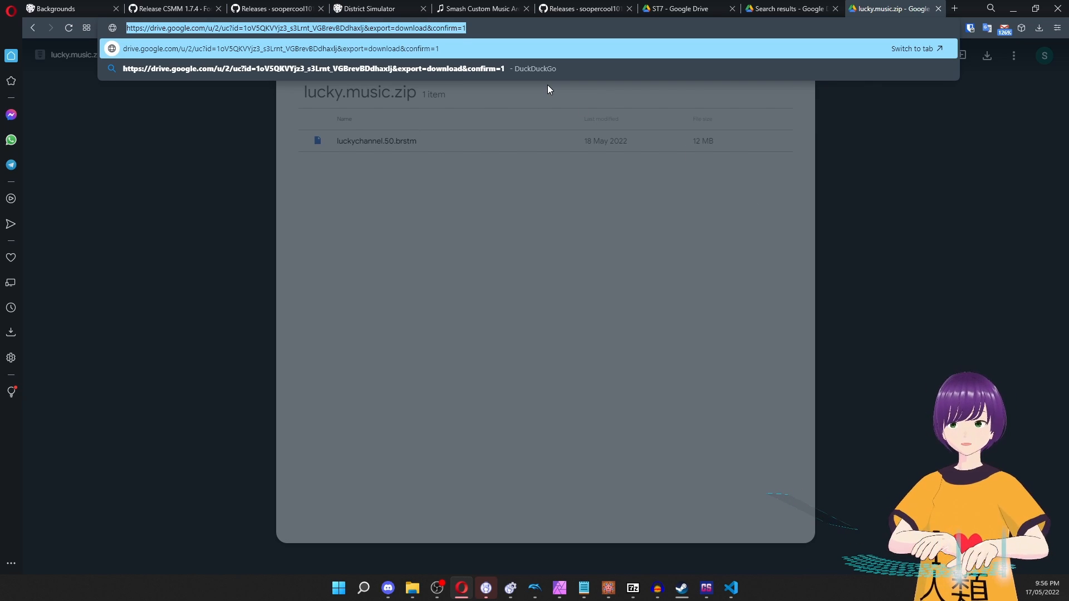
{"action": "key", "text": "End"}
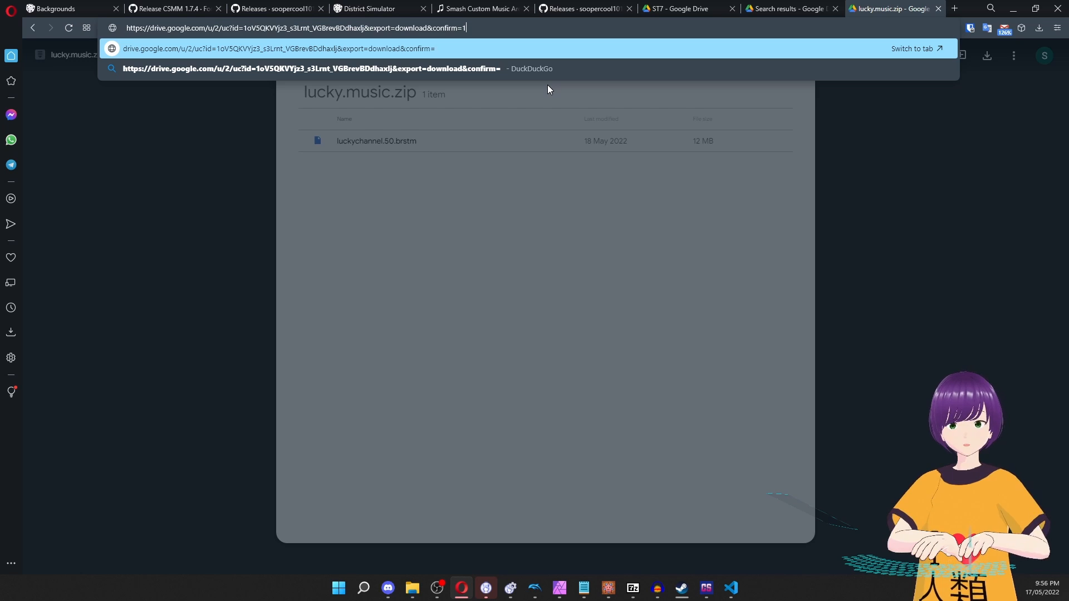
{"action": "key", "text": "BackSpace"}
{"action": "key", "text": "BackSpace"}
{"action": "key", "text": "BackSpace"}
{"action": "key", "text": "BackSpace"}
{"action": "key", "text": "BackSpace"}
{"action": "key", "text": "BackSpace"}
{"action": "key", "text": "BackSpace"}
{"action": "key", "text": "BackSpace"}
{"action": "key", "text": "BackSpace"}
{"action": "key", "text": "BackSpace"}
{"action": "key", "text": "ctrl+z"}
{"action": "key", "text": "ctrl+a"}
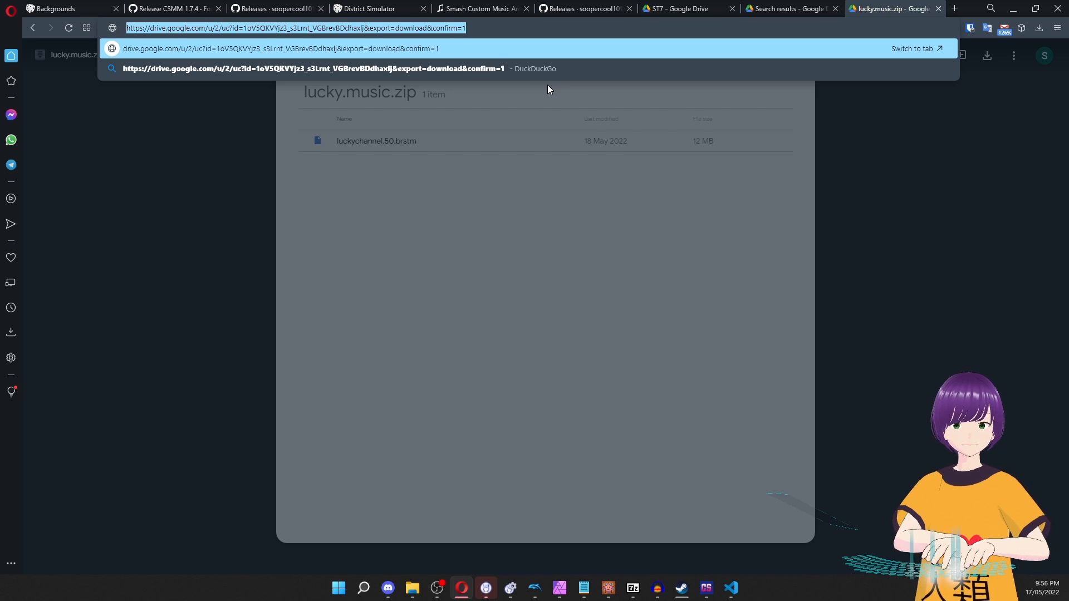
{"action": "key", "text": "Return"}
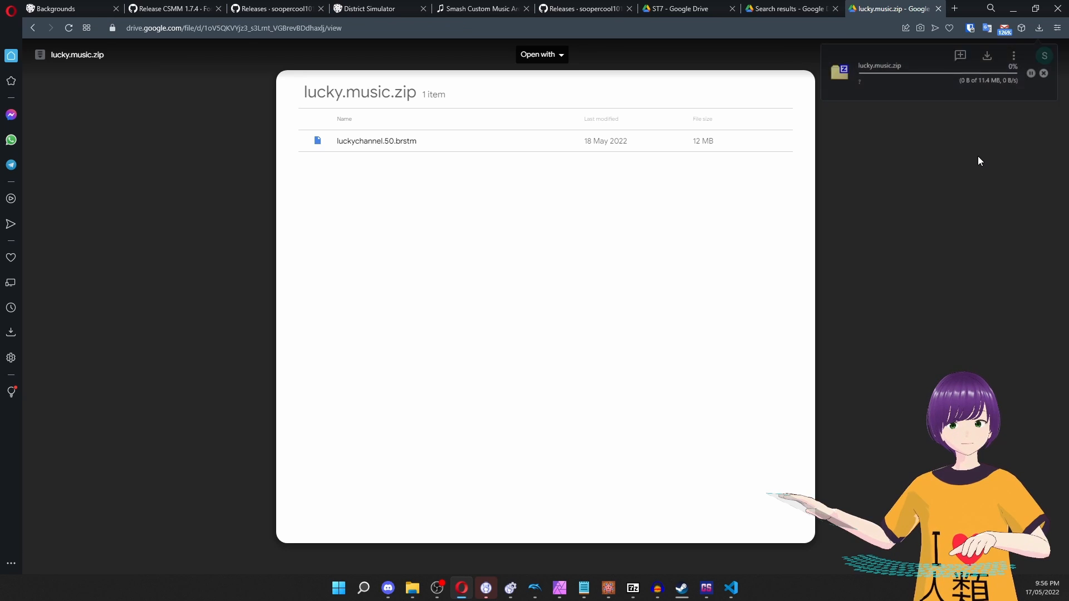
{"action": "left_click", "coordinate": [1046, 74]}
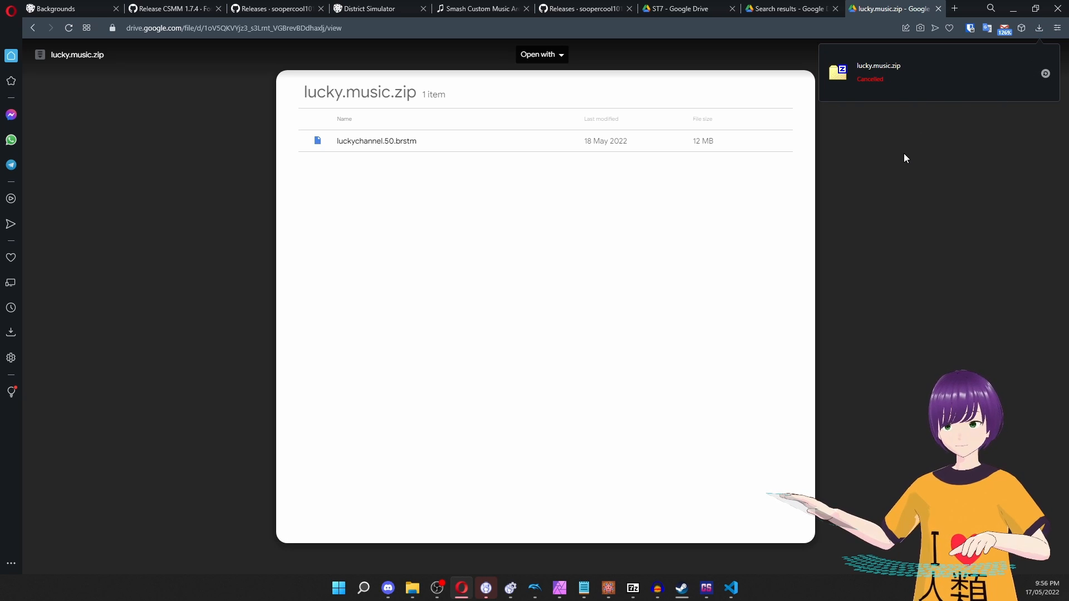
In lucky.yaml in Visual Studio Code, add a download entry directly under music containing the copied Google Drive link.
{"action": "left_click", "coordinate": [732, 587]}
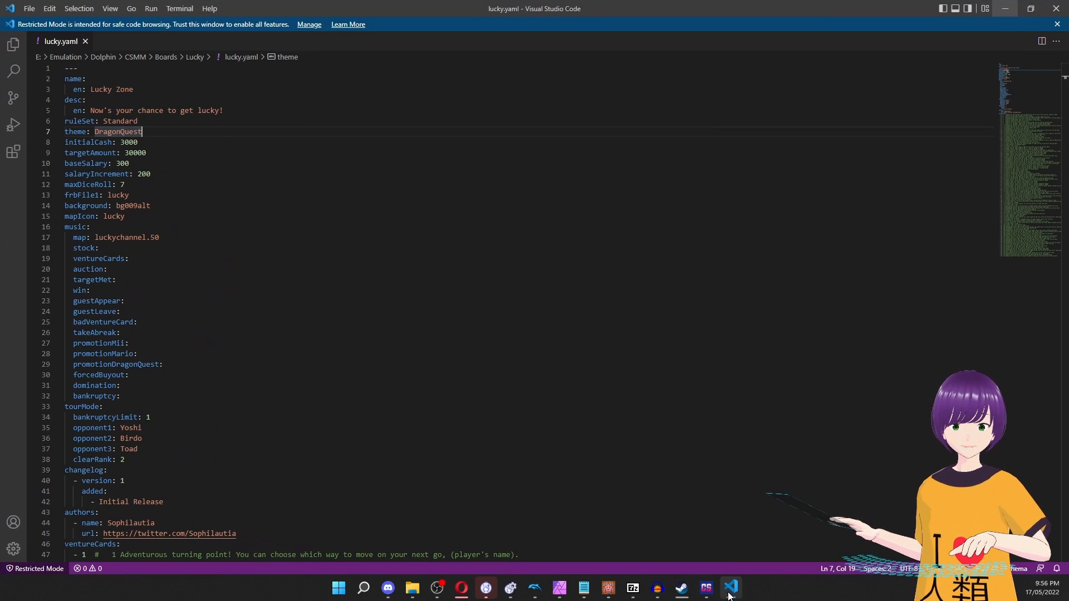
{"action": "scroll", "coordinate": [219, 143], "scroll_direction": "down", "scroll_amount": 10}
{"action": "scroll", "coordinate": [219, 142], "scroll_direction": "up", "scroll_amount": 10}
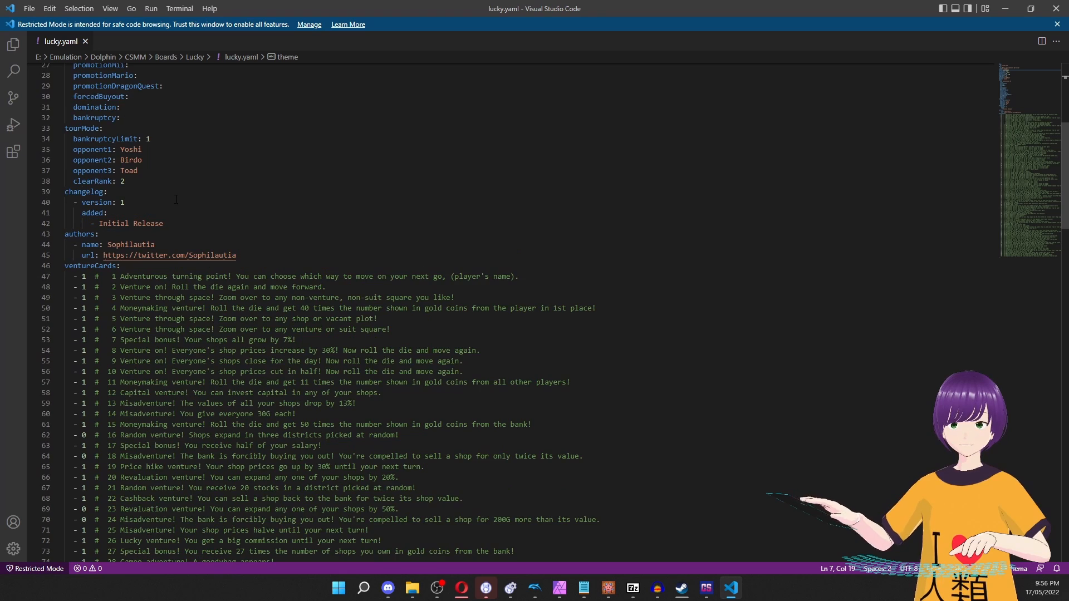
{"action": "left_click", "coordinate": [166, 259]}
{"action": "left_click", "coordinate": [166, 224]}
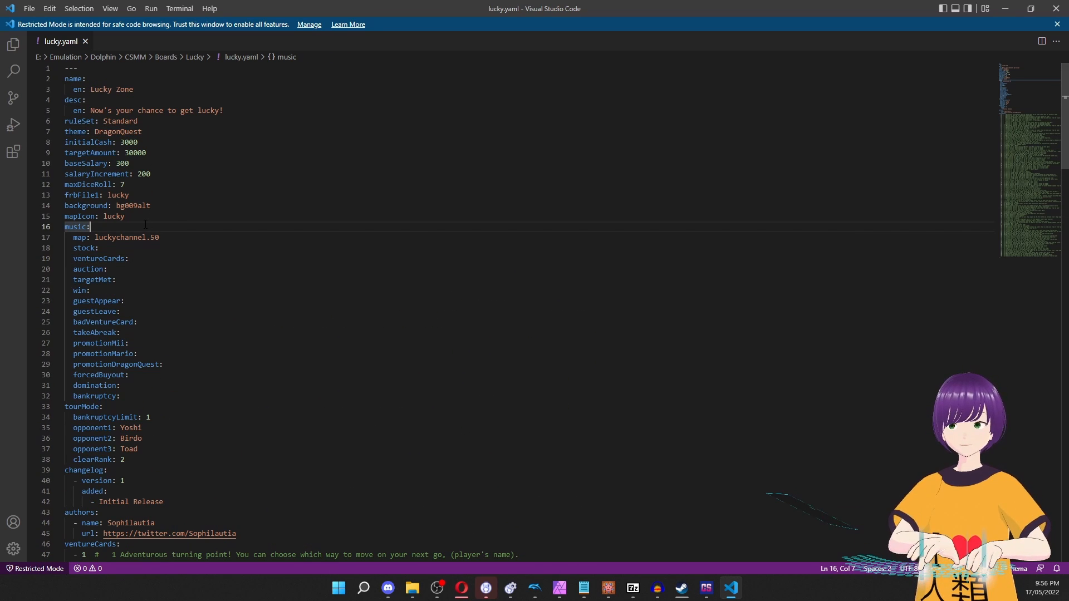
{"action": "left_click", "coordinate": [146, 218]}
{"action": "left_click", "coordinate": [154, 226]}
{"action": "key", "text": "Return"}
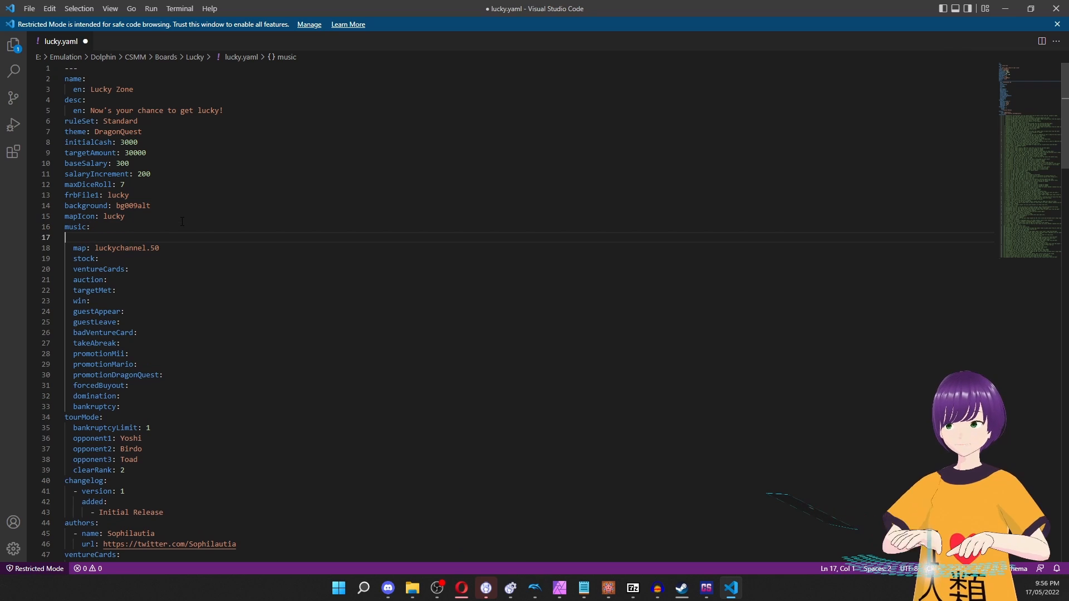
{"action": "type", "text": "download:"}
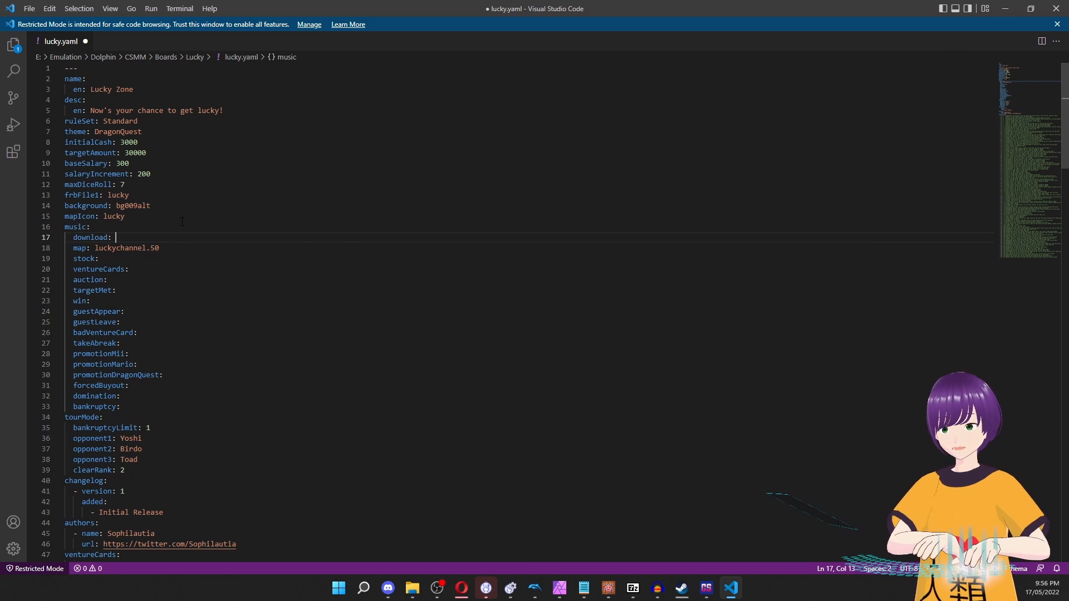
{"action": "key", "text": "ctrl+v"}
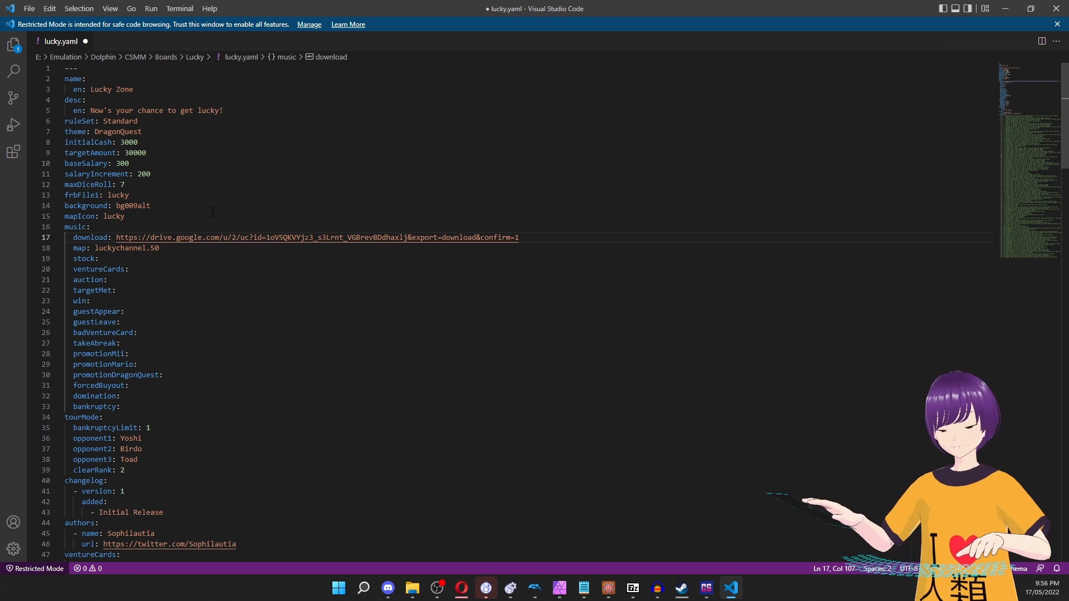
Remove &confirm=1 from the end of the music download link and save lucky.yaml.
{"action": "key", "text": "BackSpace"}
{"action": "key", "text": "BackSpace"}
{"action": "key", "text": "BackSpace"}
{"action": "key", "text": "BackSpace"}
{"action": "key", "text": "BackSpace"}
{"action": "key", "text": "BackSpace"}
{"action": "key", "text": "BackSpace"}
{"action": "key", "text": "BackSpace"}
{"action": "key", "text": "BackSpace"}
{"action": "key", "text": "BackSpace"}
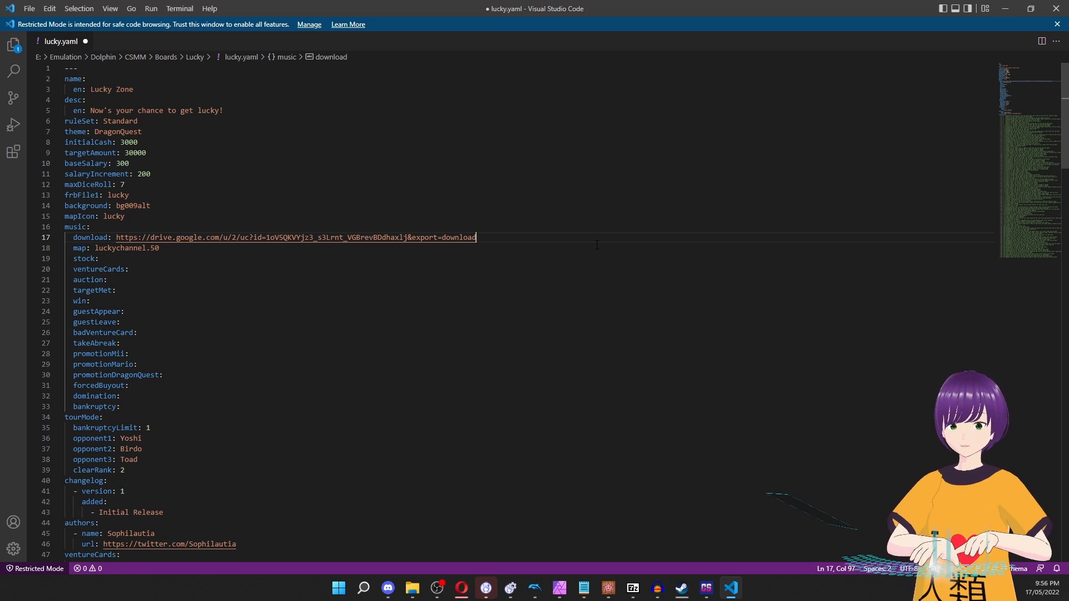
{"action": "key", "text": "ctrl+s"}
{"action": "key", "text": "Down"}
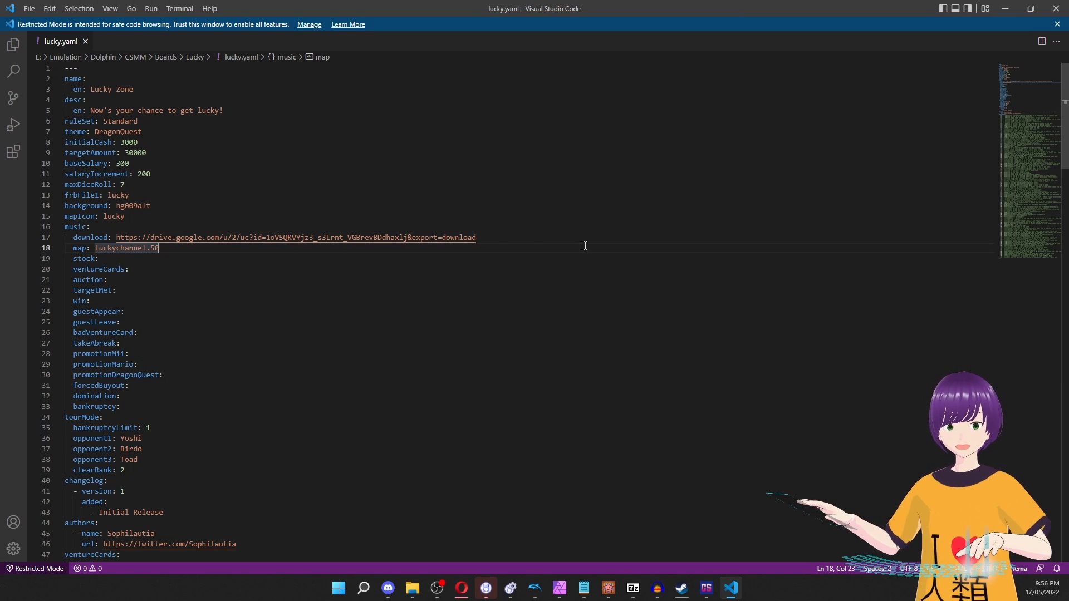
{"action": "key", "text": "Up"}
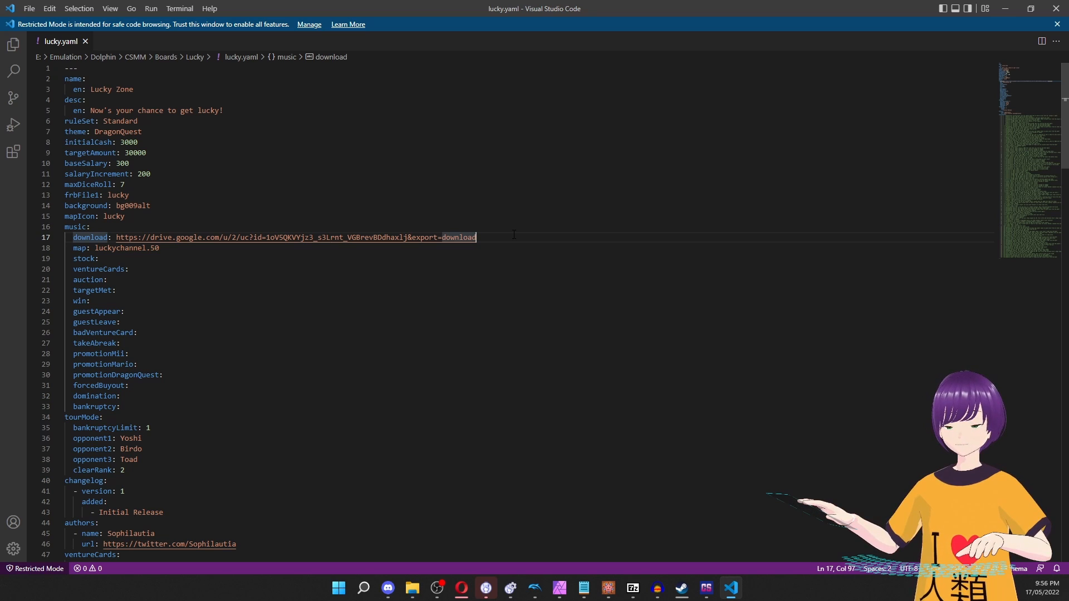
{"action": "left_click", "coordinate": [237, 270]}
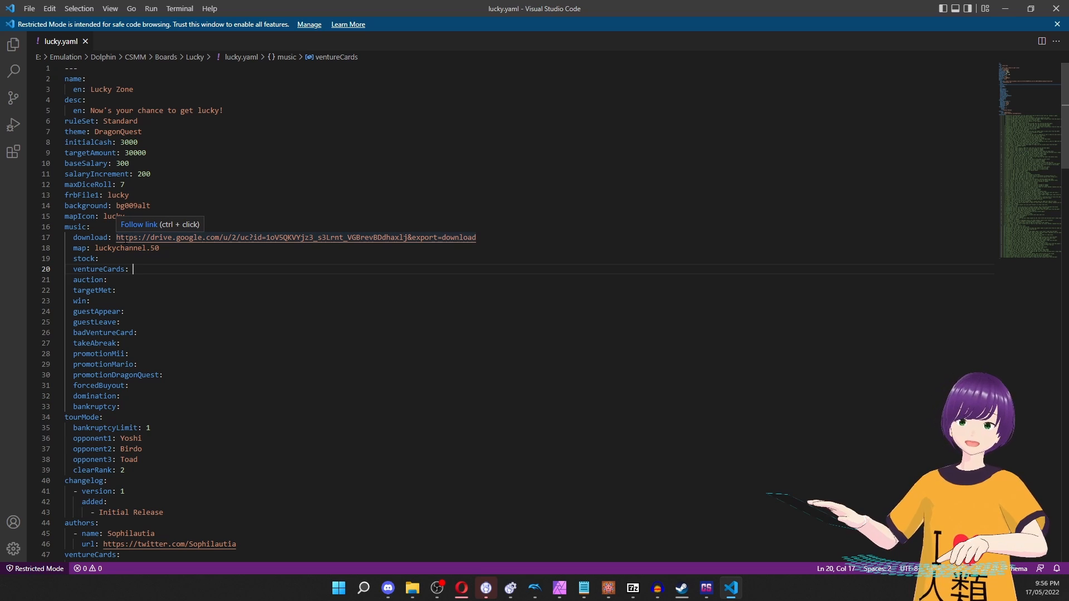
{"action": "left_click_drag", "start_coordinate": [116, 237], "coordinate": [510, 234]}
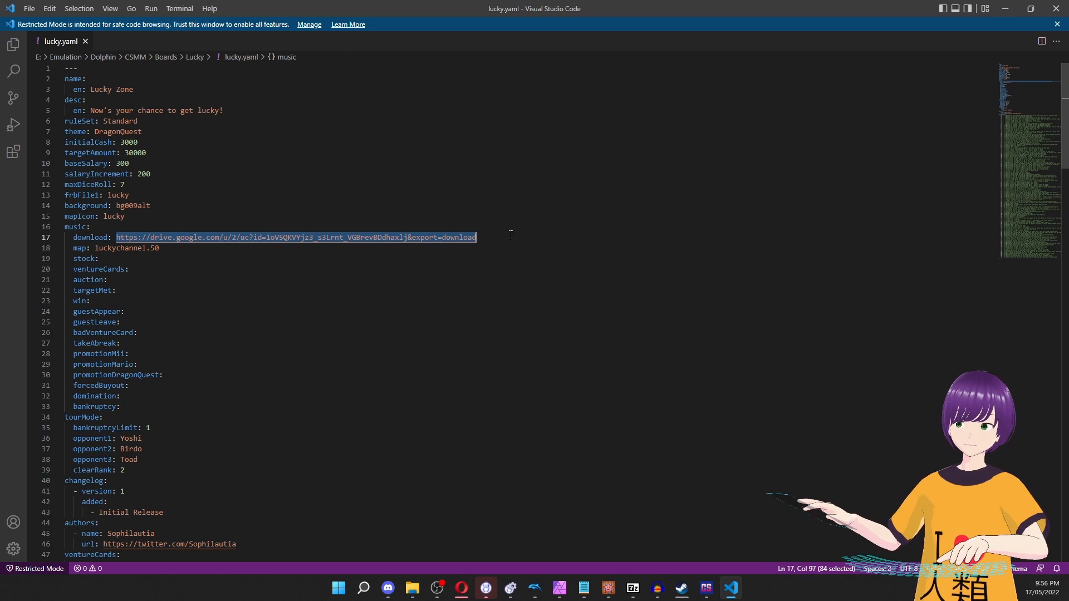
{"action": "left_click", "coordinate": [490, 228]}
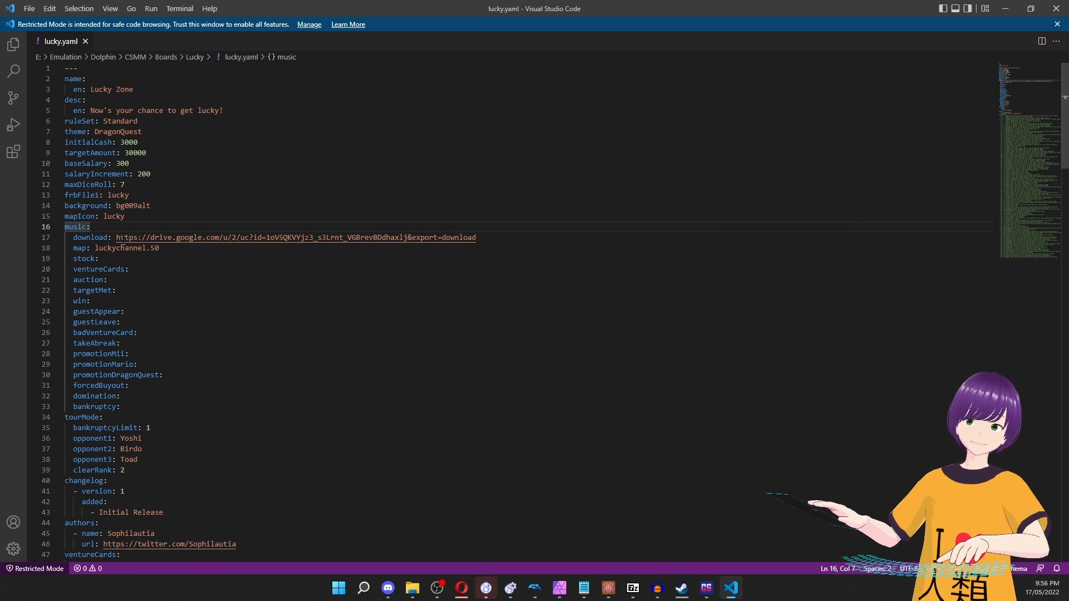
{"action": "left_click_drag", "start_coordinate": [116, 237], "coordinate": [478, 237]}
{"action": "left_click", "coordinate": [488, 238]}
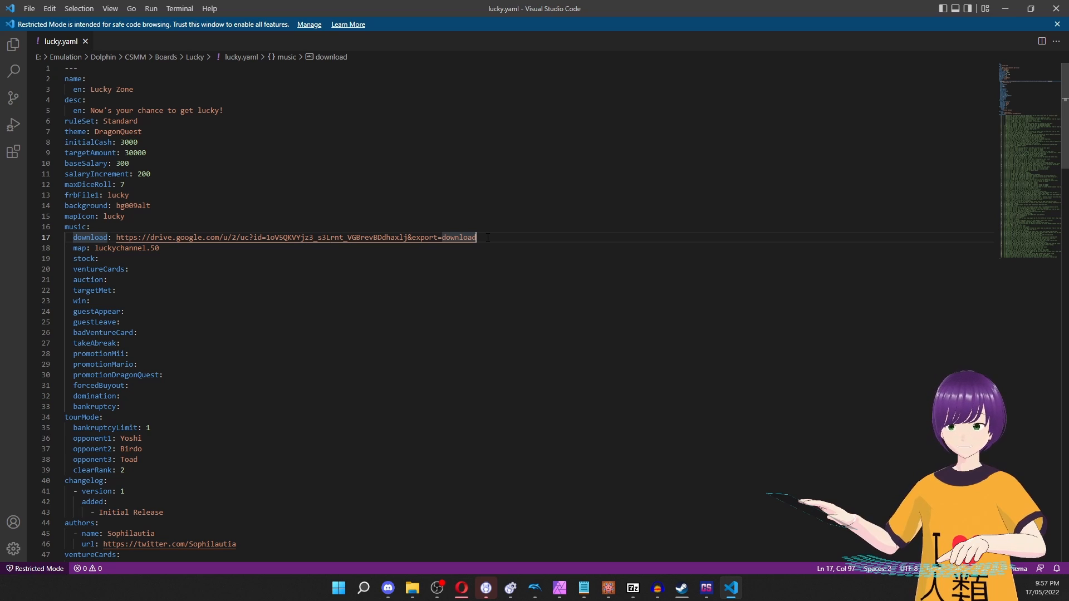
{"action": "left_click", "coordinate": [485, 248]}
{"action": "left_click", "coordinate": [487, 238]}
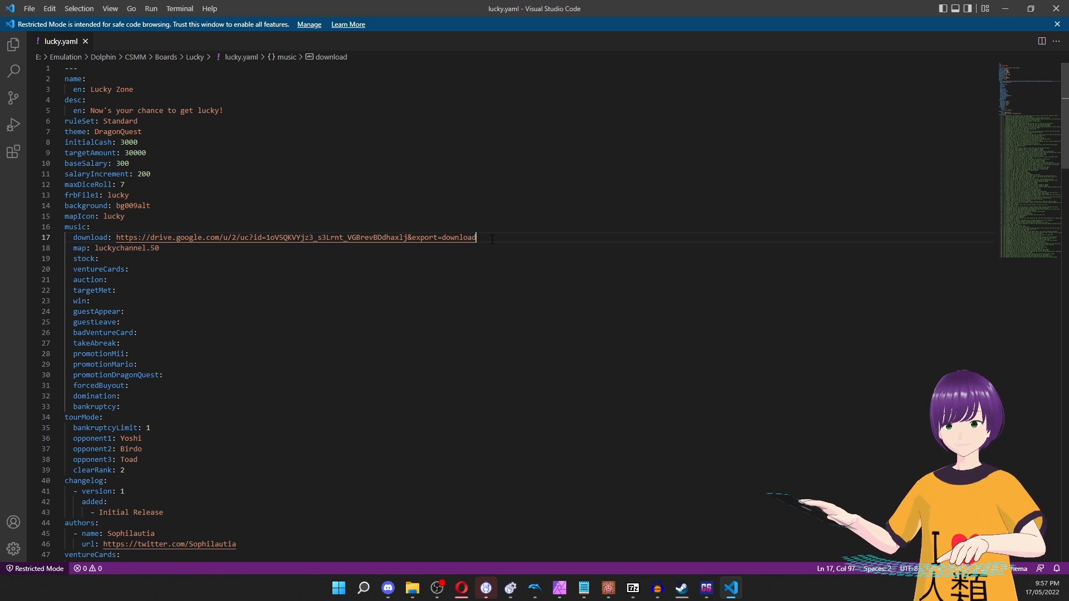
Leave the editor and fork FortuneStreetModding's fortunestreetmodding.github.io repository on GitHub into the personal account, keeping the default repository name.
{"action": "left_click", "coordinate": [1009, 8]}
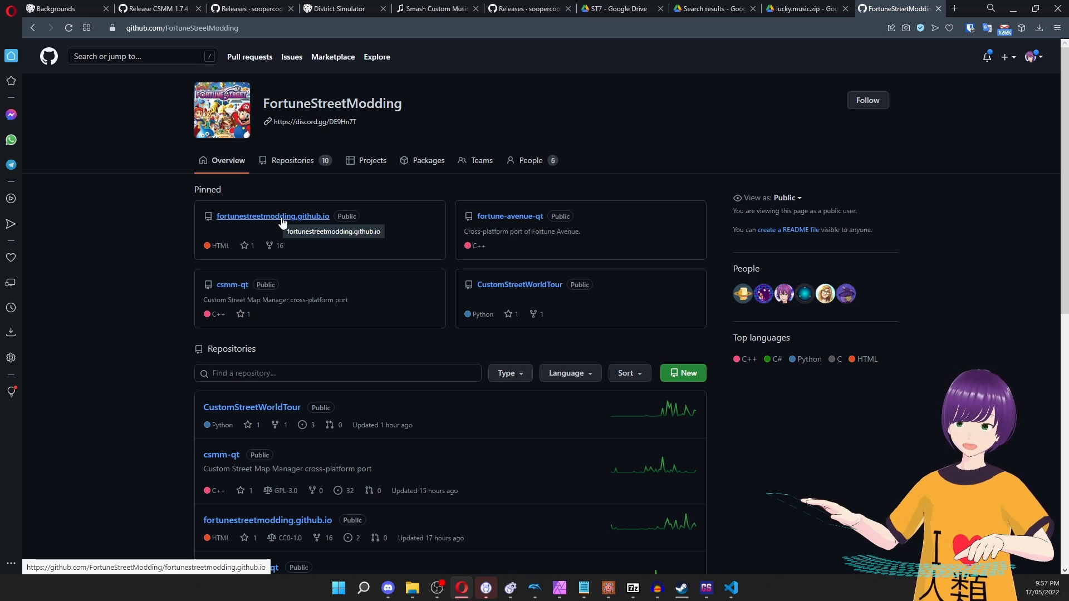
{"action": "left_click", "coordinate": [283, 217]}
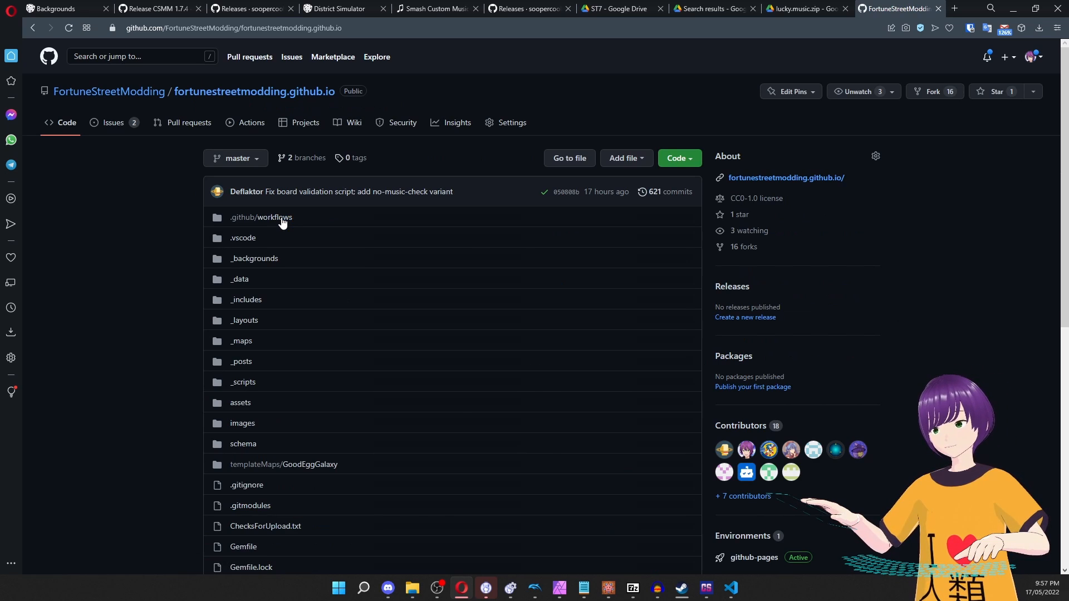
{"action": "scroll", "coordinate": [176, 215], "scroll_direction": "down", "scroll_amount": 7}
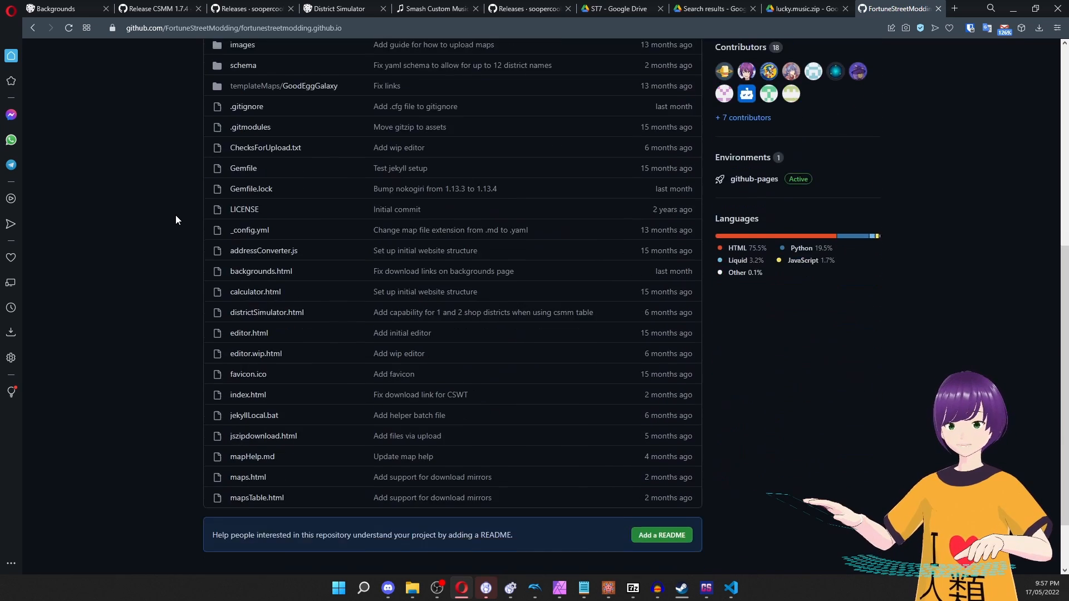
{"action": "scroll", "coordinate": [175, 215], "scroll_direction": "up", "scroll_amount": 7}
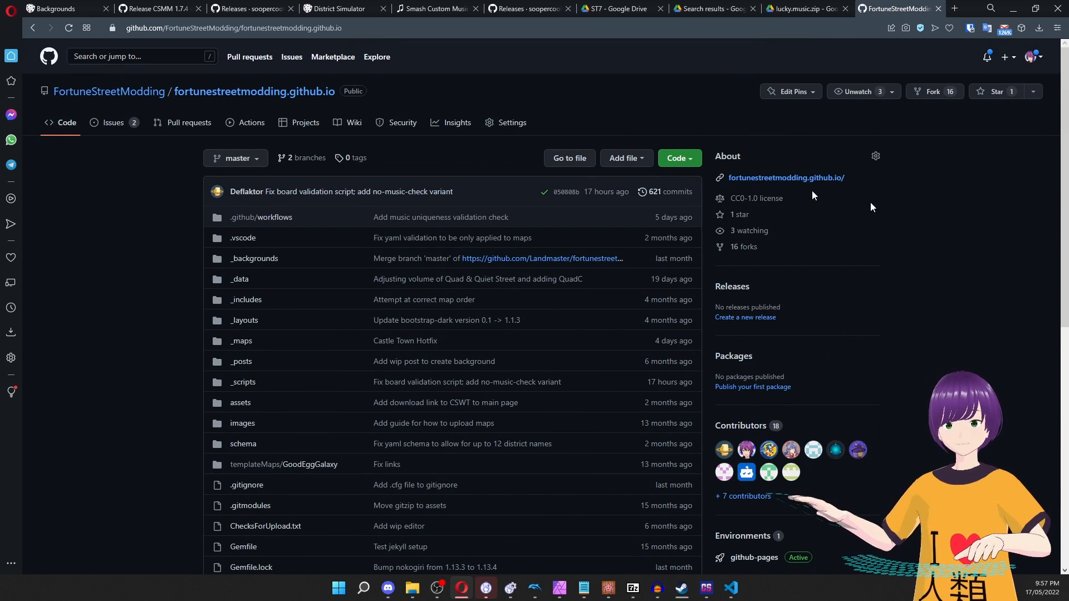
{"action": "left_click", "coordinate": [949, 93]}
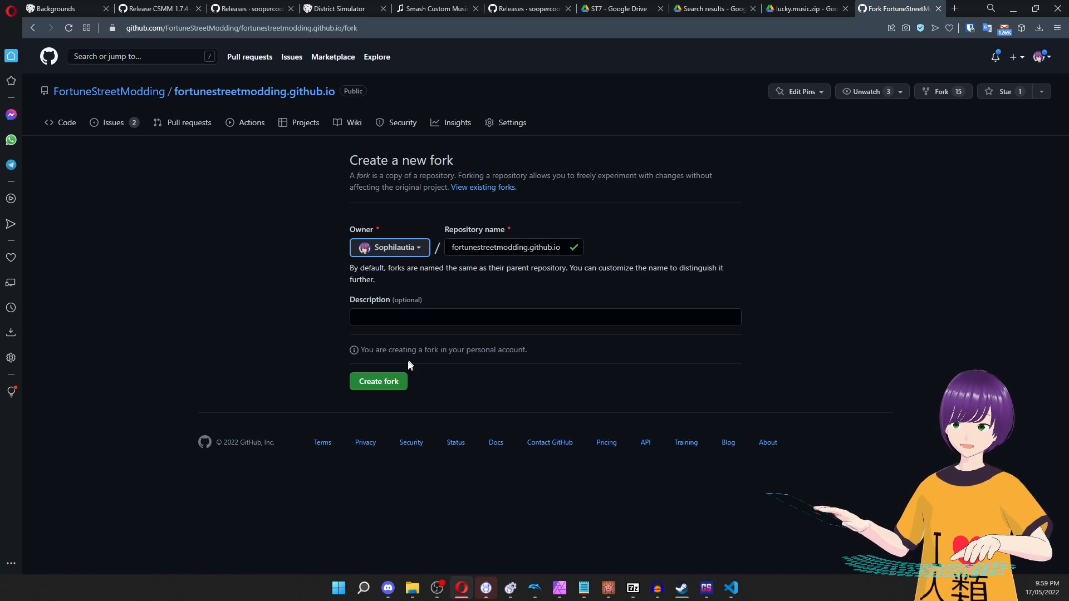
{"action": "left_click", "coordinate": [378, 380]}
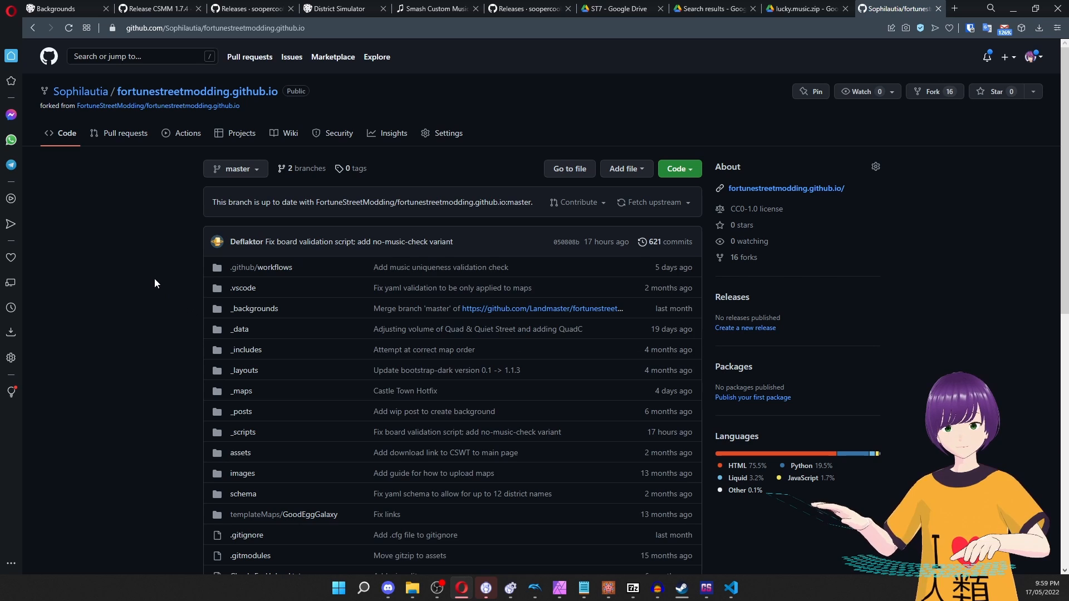
{"action": "mouse_move", "coordinate": [89, 92]}
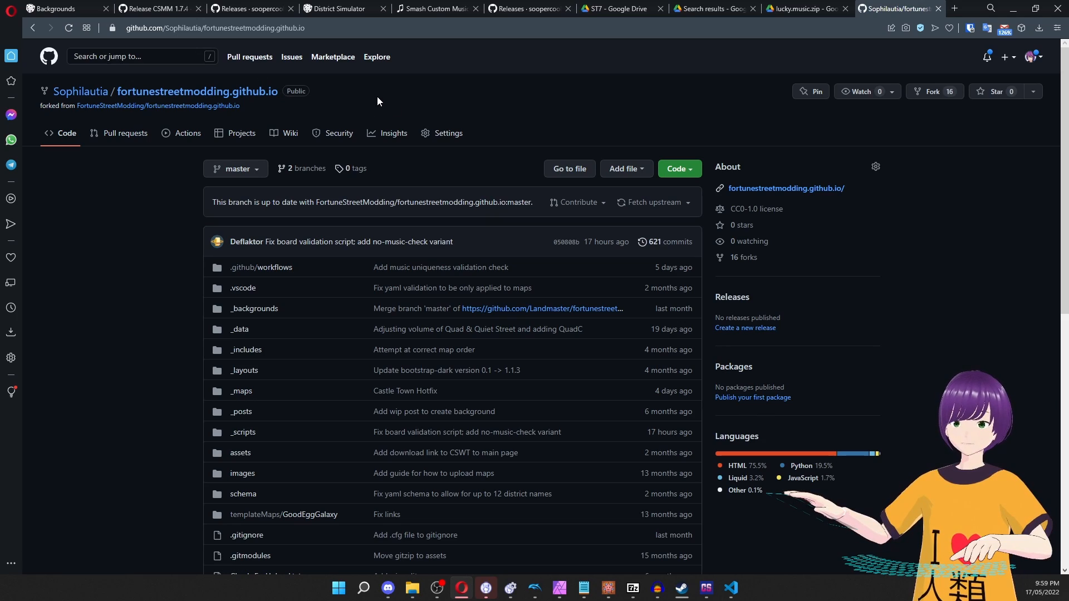
{"action": "scroll", "coordinate": [134, 275], "scroll_direction": "down", "scroll_amount": 4}
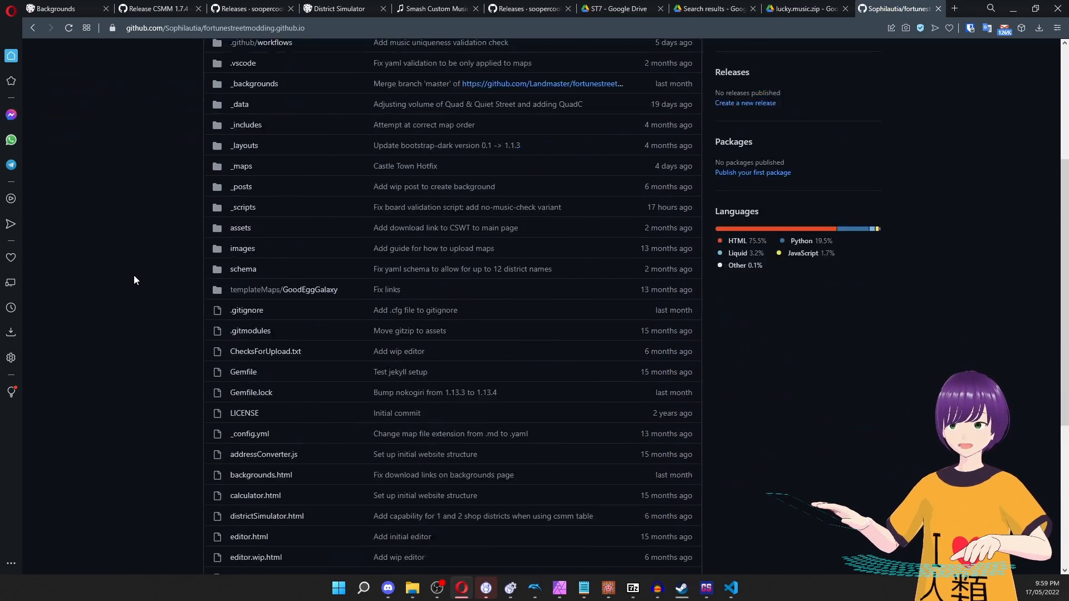
{"action": "scroll", "coordinate": [133, 275], "scroll_direction": "down", "scroll_amount": 5}
{"action": "scroll", "coordinate": [490, 287], "scroll_direction": "up", "scroll_amount": 12}
{"action": "scroll", "coordinate": [506, 313], "scroll_direction": "down", "scroll_amount": 10}
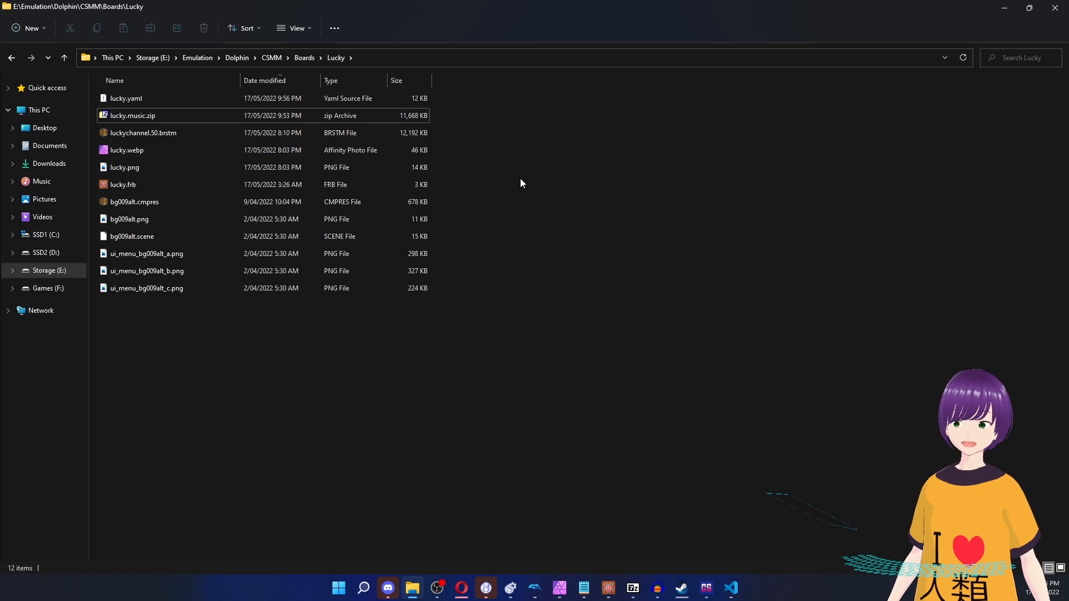
Delete ui_menu_bg009alt_a.png, ui_menu_bg009alt_b.png and ui_menu_bg009alt_c.png from the Lucky board folder.
{"action": "left_click", "coordinate": [201, 290]}
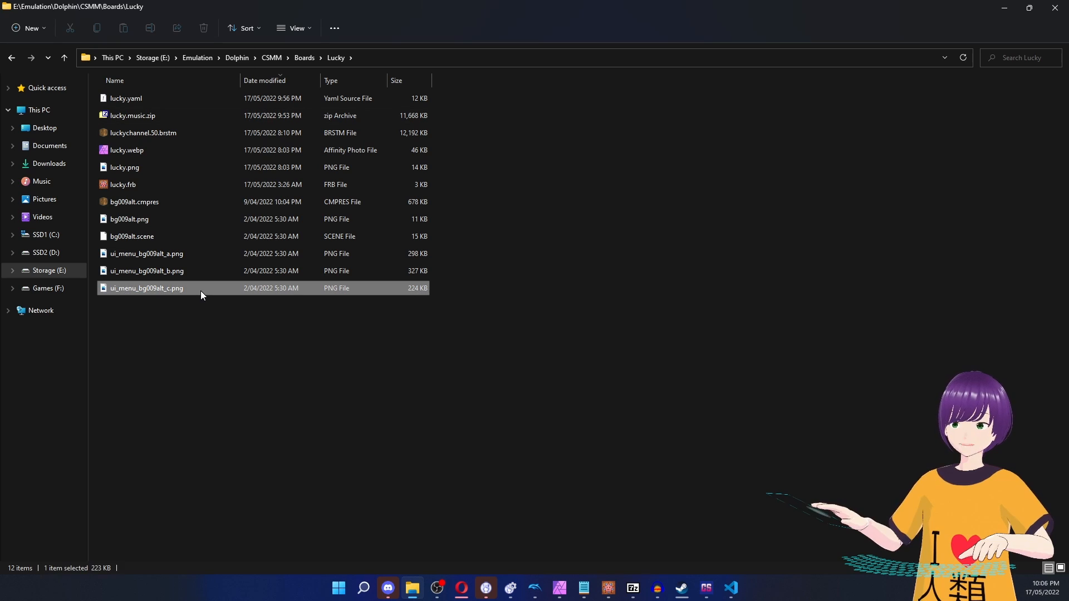
{"action": "key", "text": "Up"}
{"action": "key", "text": "Up"}
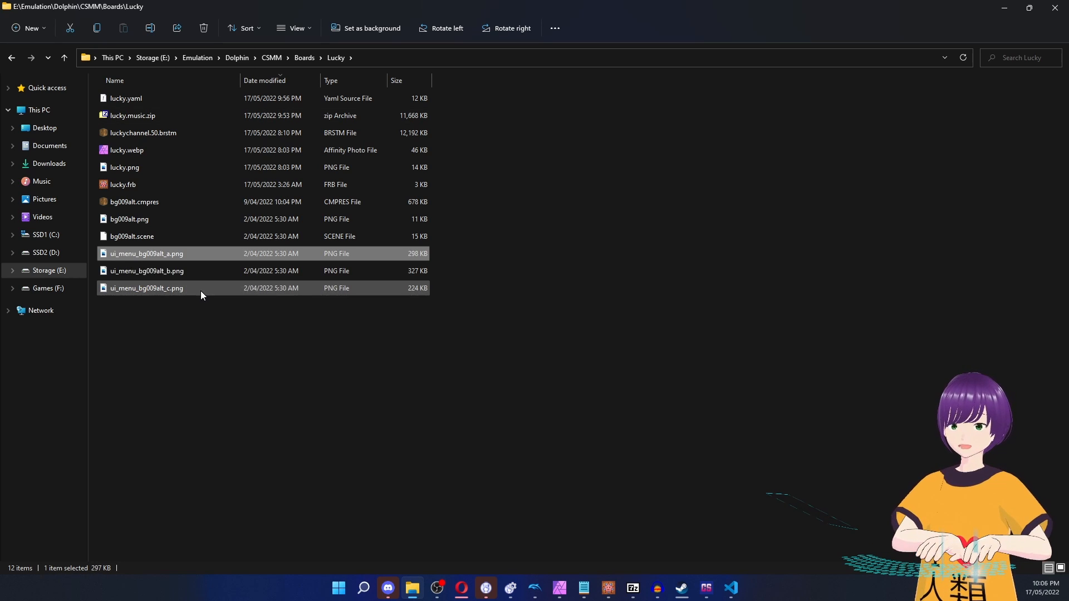
{"action": "key", "text": "Down"}
{"action": "key", "text": "Down"}
{"action": "key", "text": "Up"}
{"action": "key", "text": "Up"}
{"action": "key", "text": "Down"}
{"action": "key", "text": "Down"}
{"action": "key", "text": "Up"}
{"action": "key", "text": "Up"}
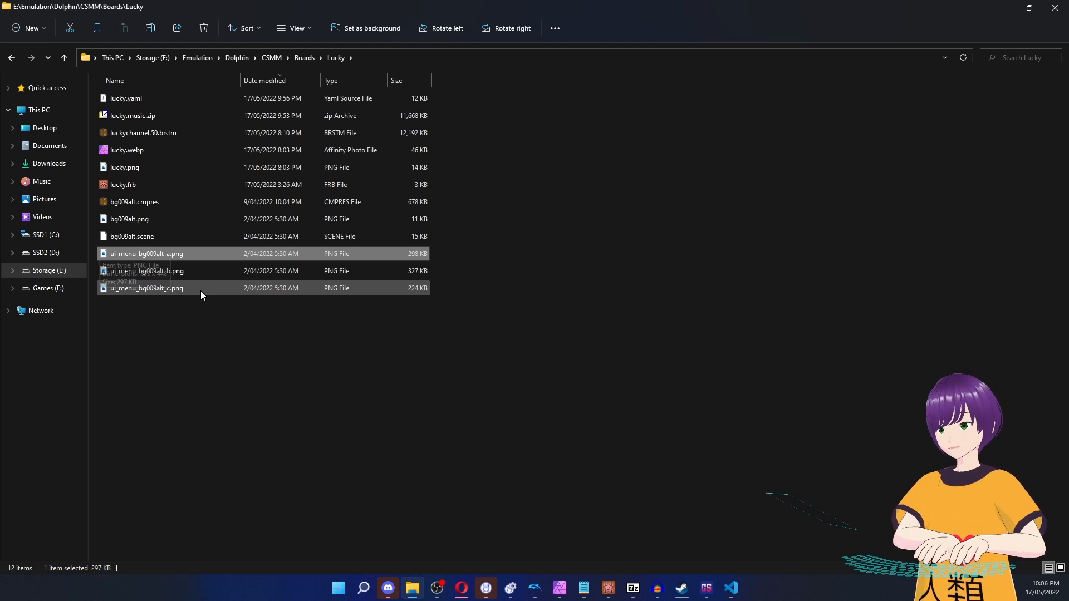
{"action": "key", "text": "shift+Down"}
{"action": "key", "text": "shift+Down"}
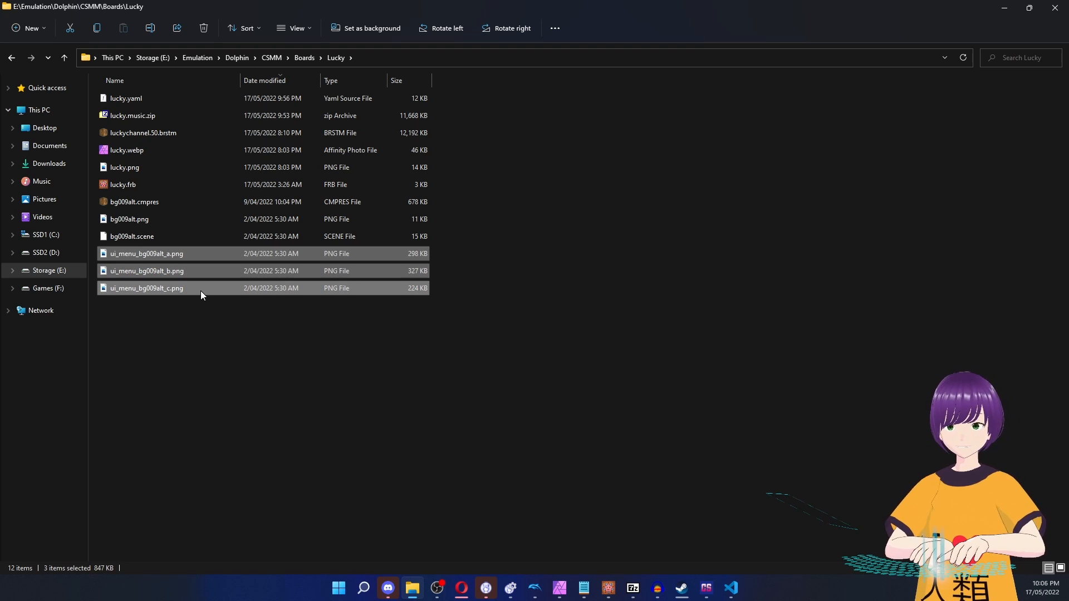
{"action": "key", "text": "Delete"}
Delete bg009alt.cmpres, bg009alt.png and bg009alt.scene from the Lucky board folder.
{"action": "left_click", "coordinate": [186, 235]}
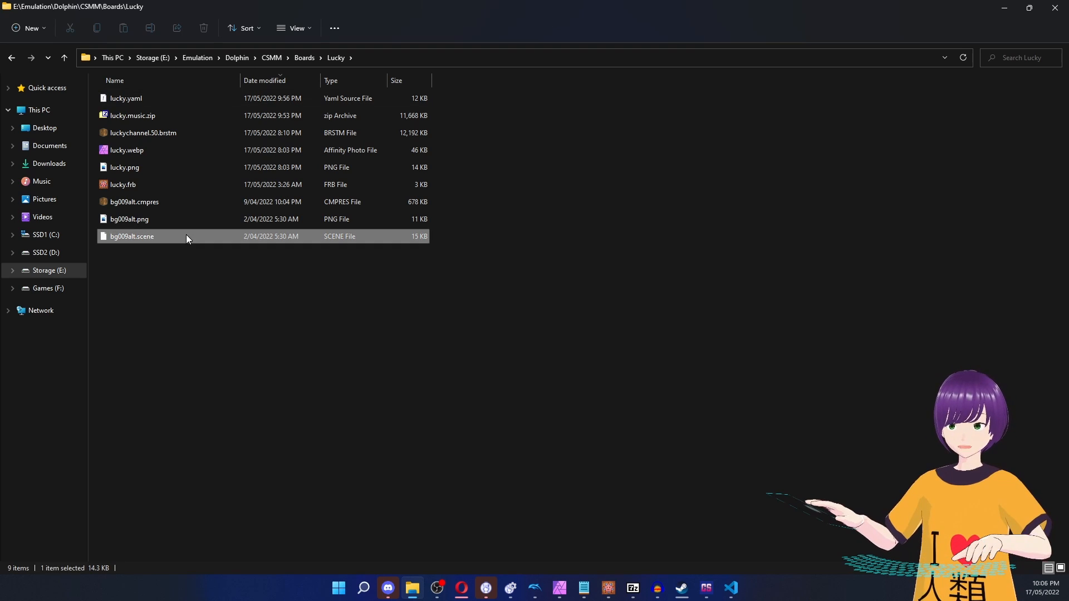
{"action": "key", "text": "shift+Up"}
{"action": "key", "text": "shift+Up"}
{"action": "key", "text": "Delete"}
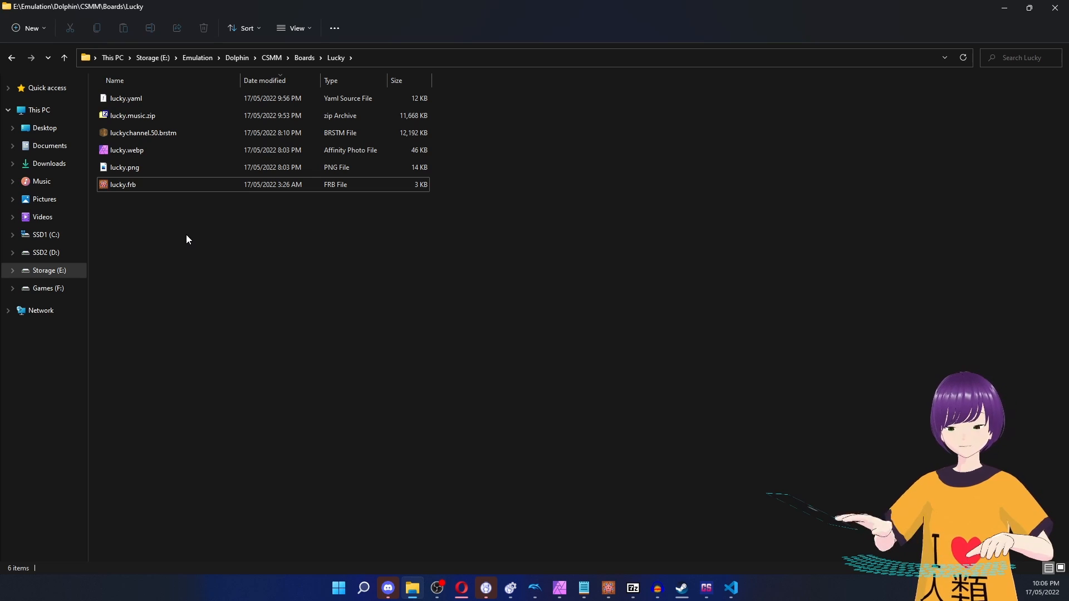
Delete lucky.music.zip and luckychannel.50.brstm from the Lucky board folder.
{"action": "left_click", "coordinate": [141, 134]}
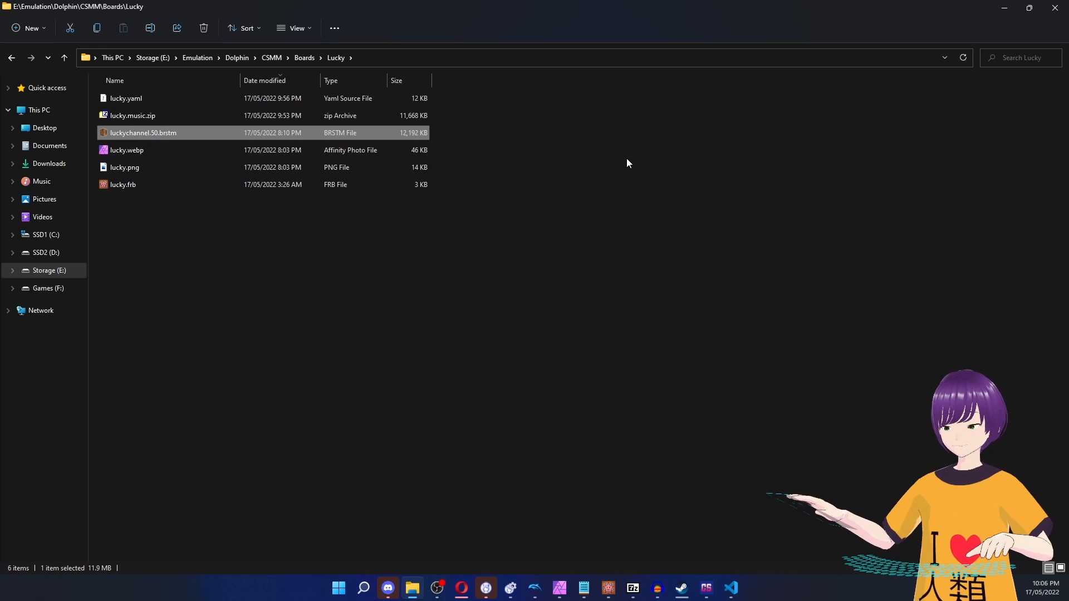
{"action": "key", "text": "shift+Up"}
{"action": "key", "text": "shift+Down"}
{"action": "key", "text": "shift+Up"}
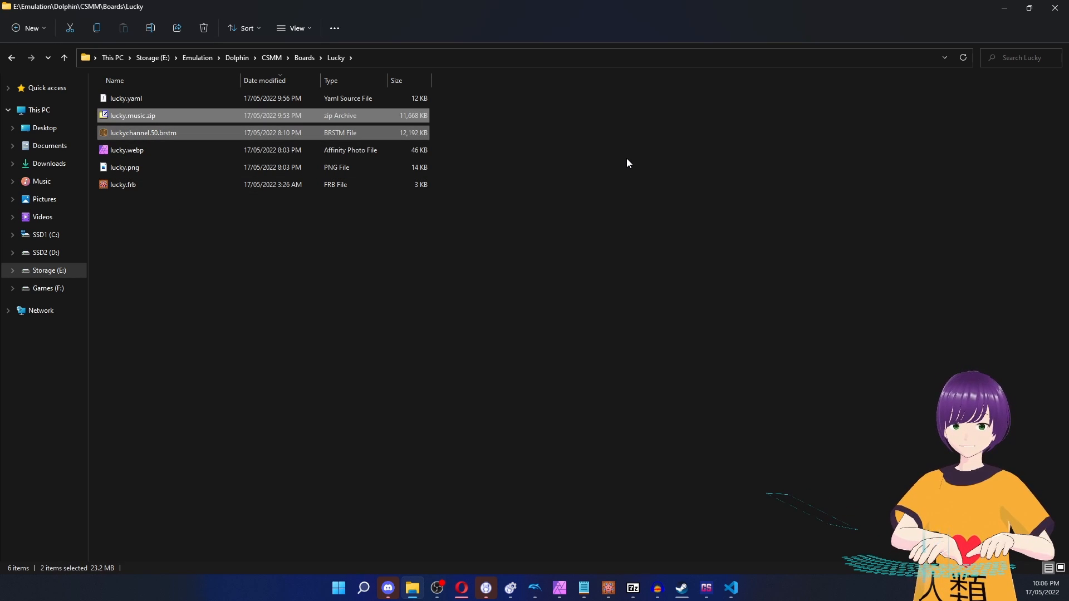
{"action": "key", "text": "Delete"}
Look through the remaining lucky.yaml, lucky.webp, lucky.png and lucky.frb files in the Lucky board folder.
{"action": "key", "text": "Up"}
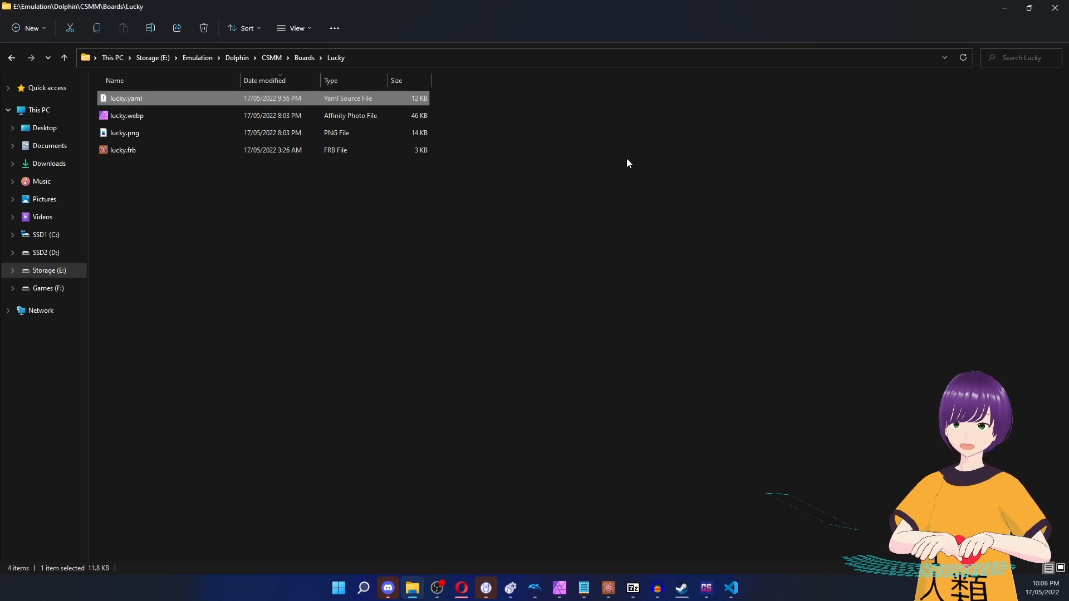
{"action": "key", "text": "Down"}
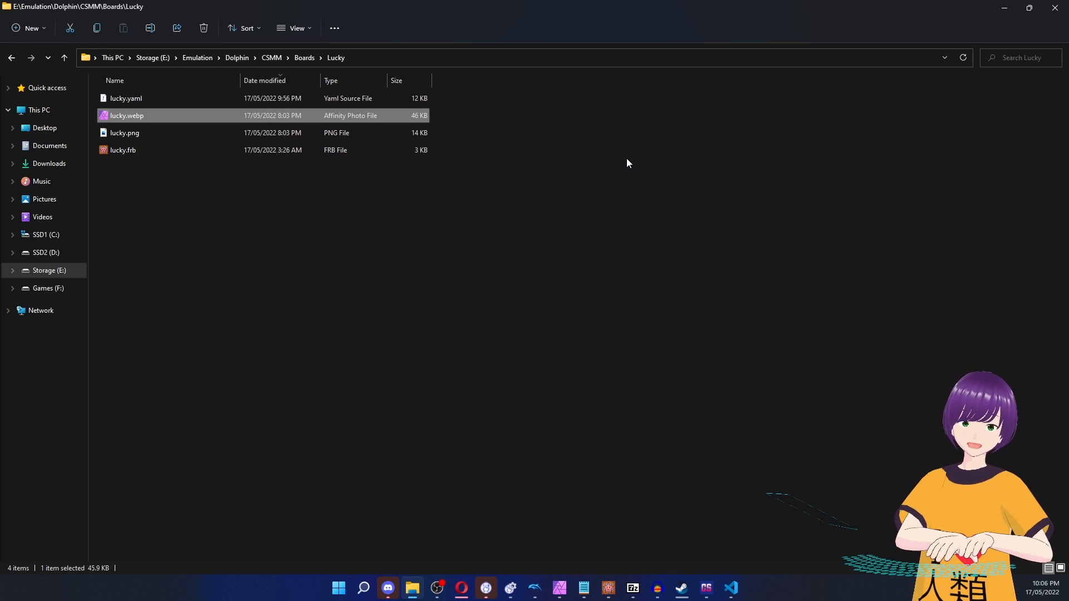
{"action": "key", "text": "Down"}
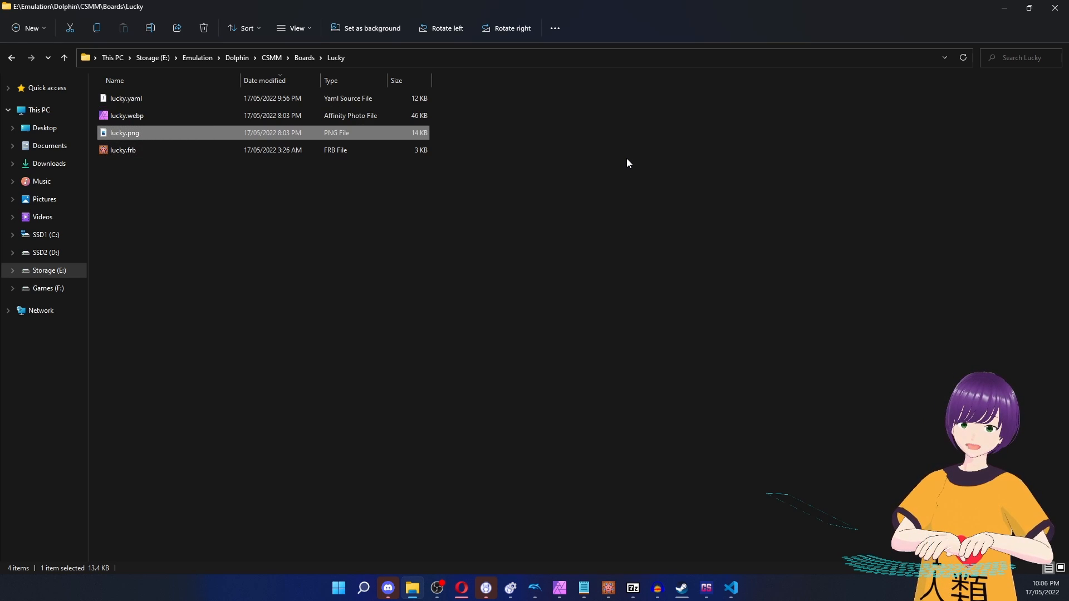
{"action": "key", "text": "Down"}
{"action": "key", "text": "Up"}
{"action": "key", "text": "Down"}
{"action": "key", "text": "Up"}
{"action": "key", "text": "Down"}
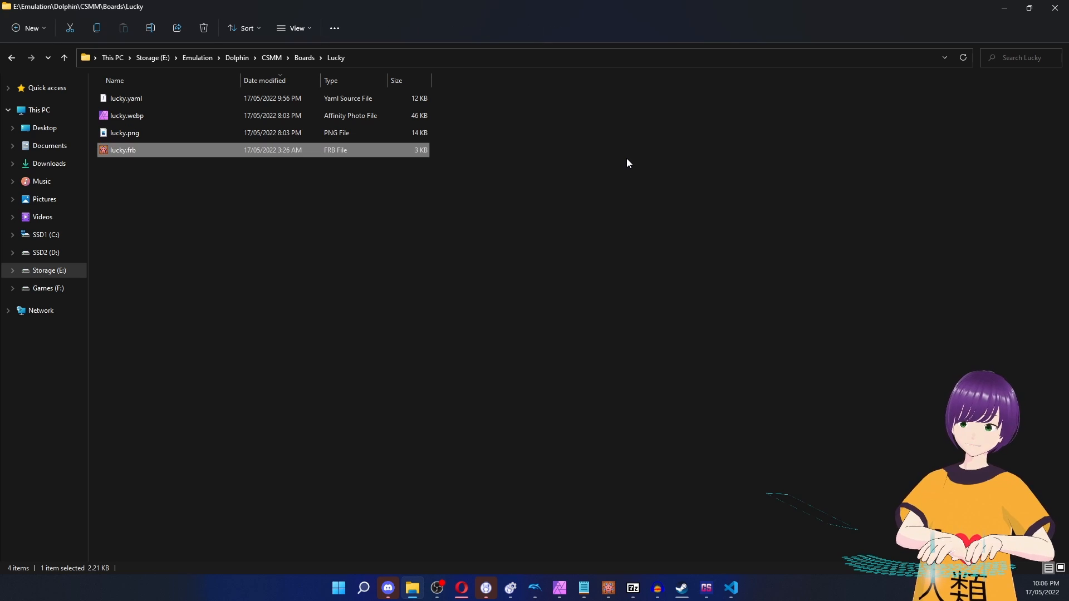
{"action": "left_click", "coordinate": [554, 291]}
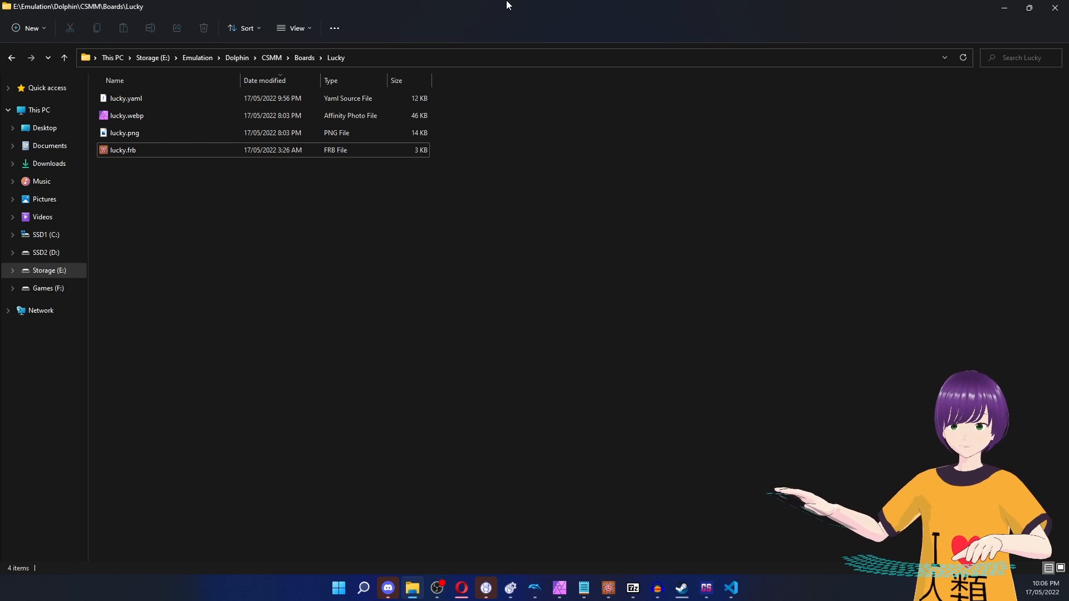
Switch to the browser and upload the Lucky folder from Boards to the root of the forked fortunestreetmodding.github.io repository.
{"action": "left_click", "coordinate": [303, 60]}
{"action": "left_click_drag", "start_coordinate": [483, 8], "coordinate": [0, 142]}
{"action": "left_click", "coordinate": [456, 597]}
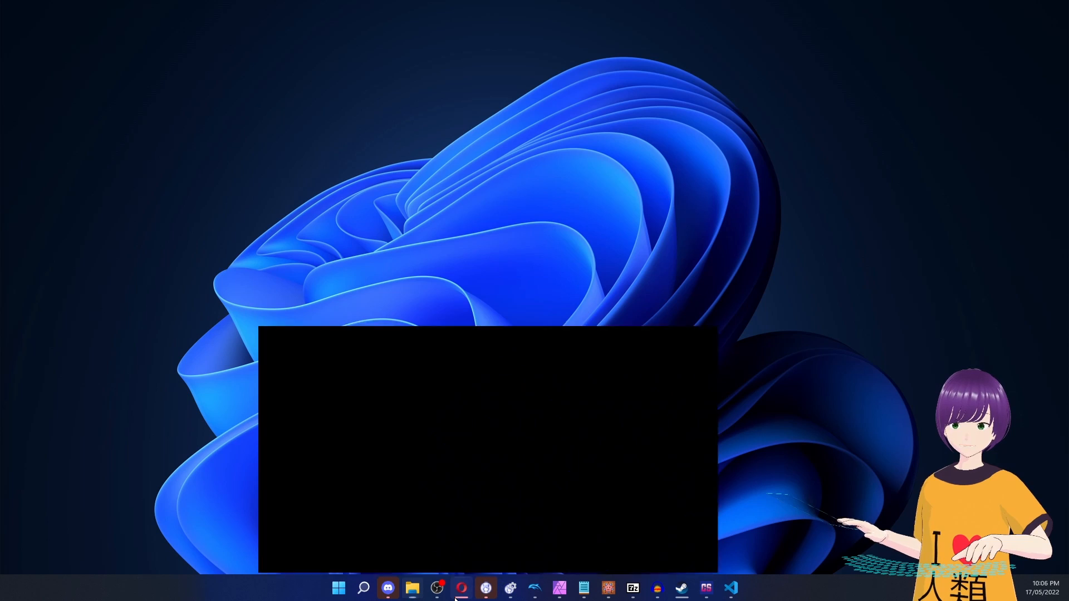
{"action": "left_click", "coordinate": [372, 473]}
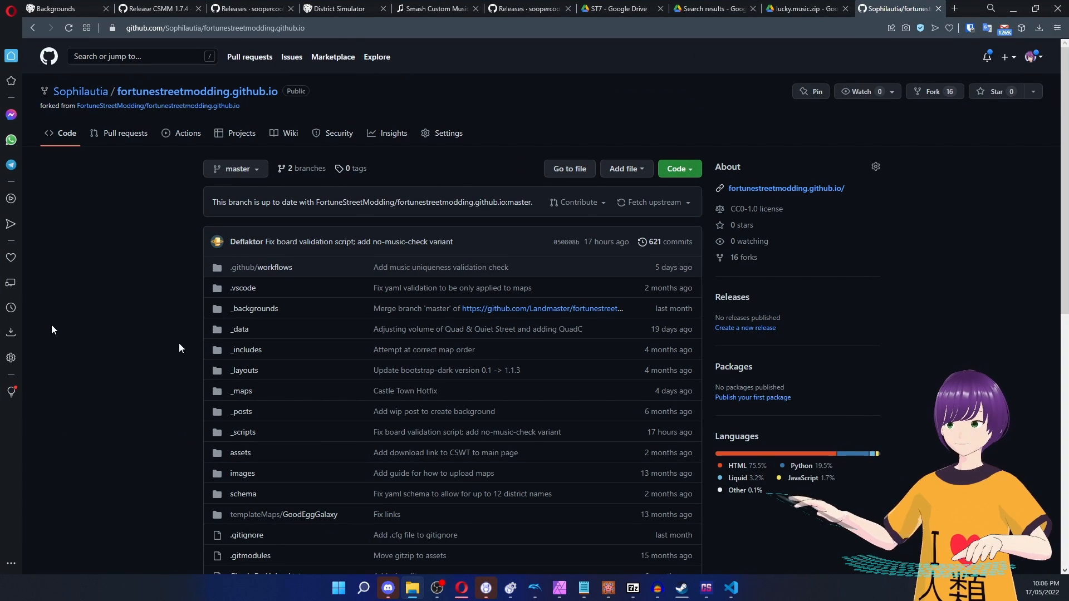
{"action": "left_click_drag", "start_coordinate": [179, 348], "coordinate": [384, 289]}
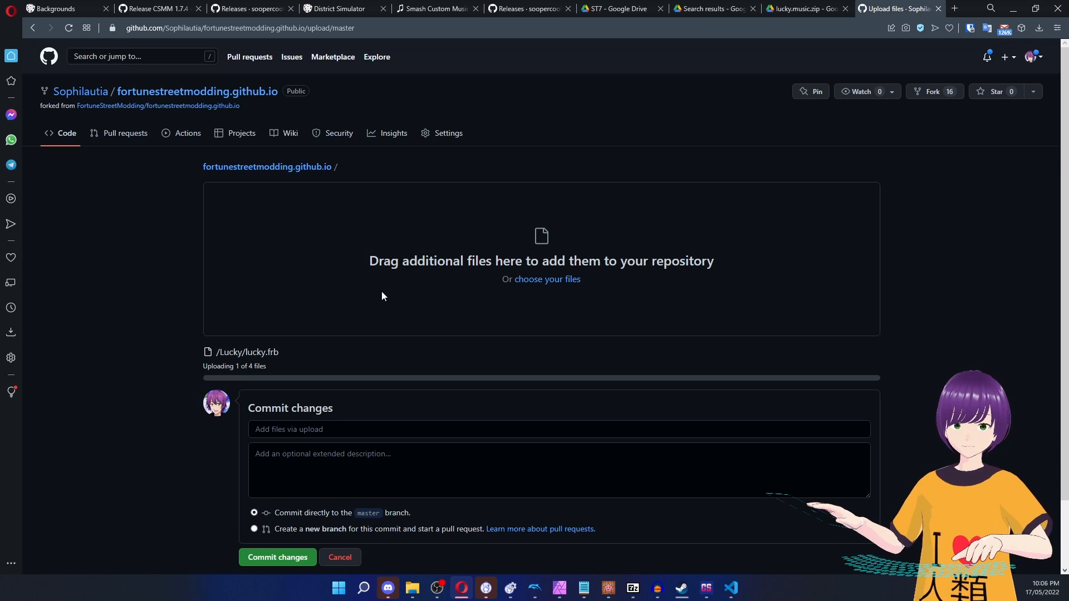
Set the commit title of the upload to "New Map: Lucky Zone".
{"action": "scroll", "coordinate": [334, 291], "scroll_direction": "down", "scroll_amount": 1}
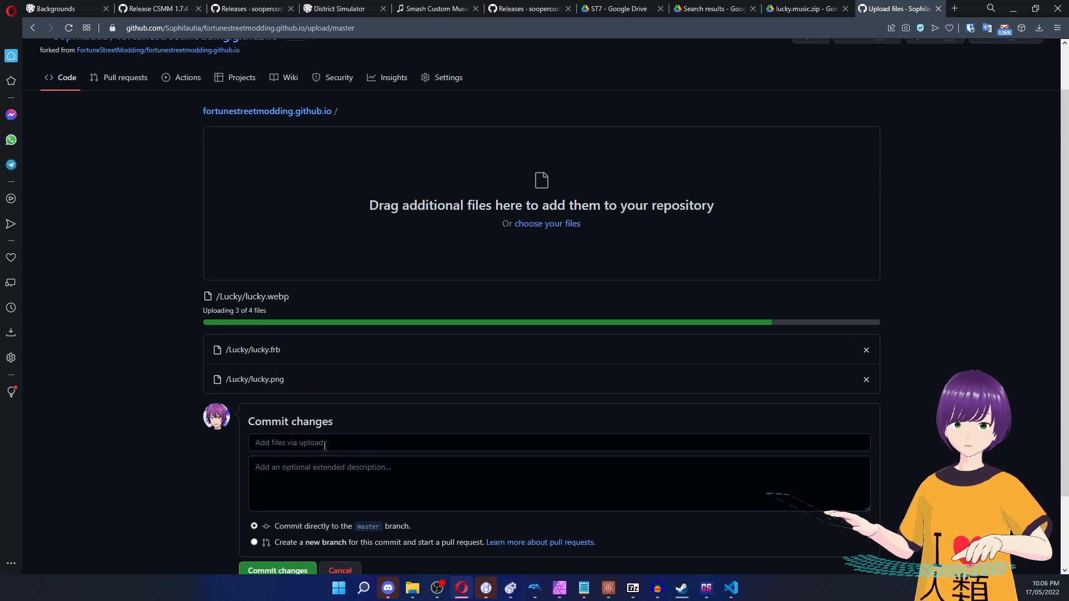
{"action": "left_click", "coordinate": [325, 444]}
{"action": "type", "text": "Ne"}
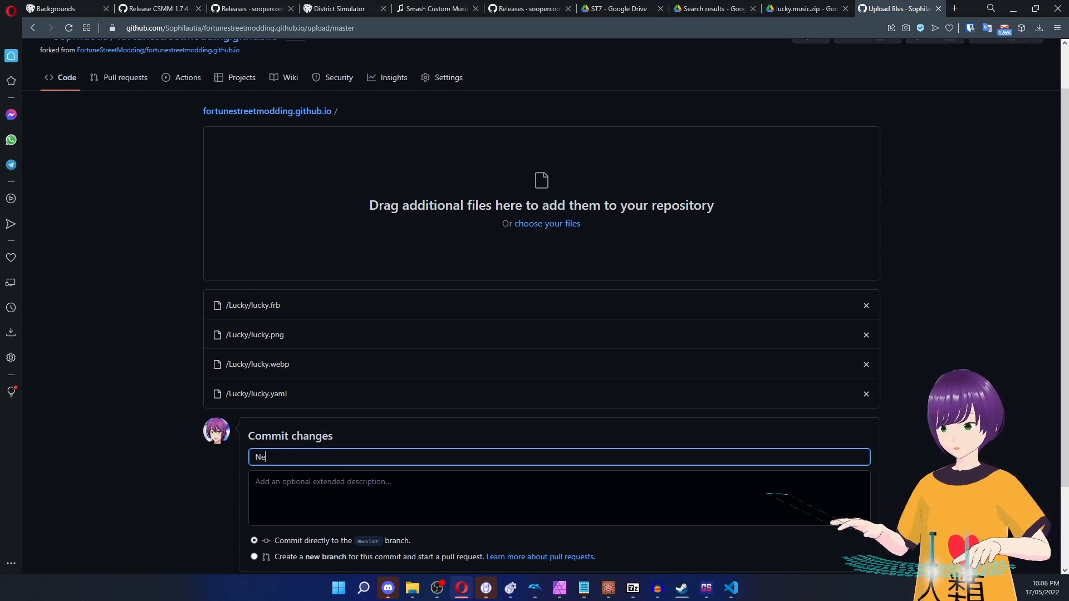
{"action": "type", "text": "w Map: Lucky Zo"}
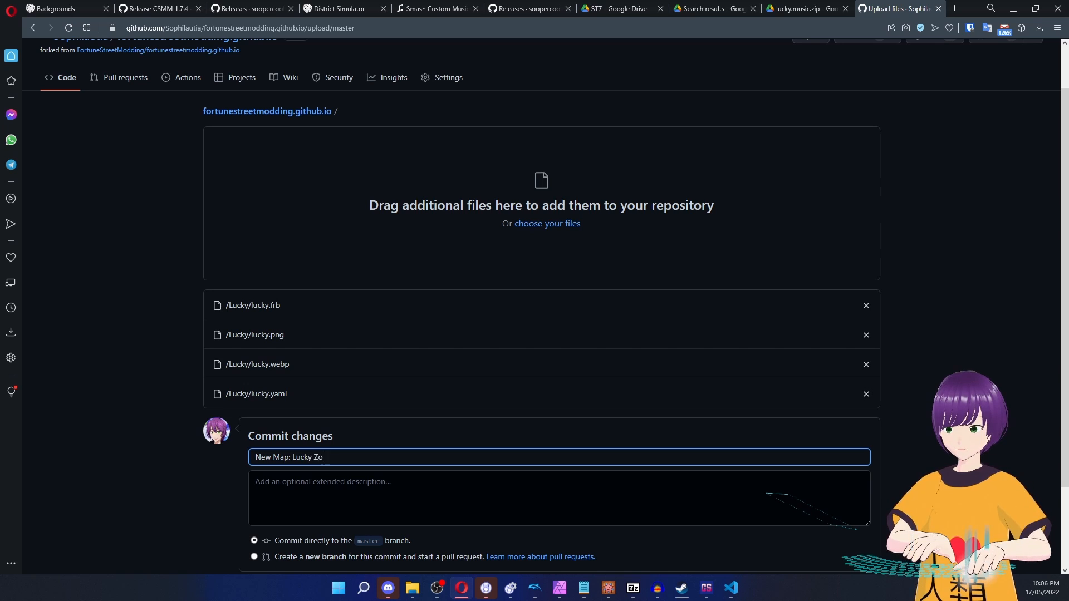
{"action": "type", "text": "ne"}
Add the commit description "Created this to show others how to create and upload boards!" and commit directly to the master branch.
{"action": "key", "text": "Tab"}
{"action": "type", "text": "C"}
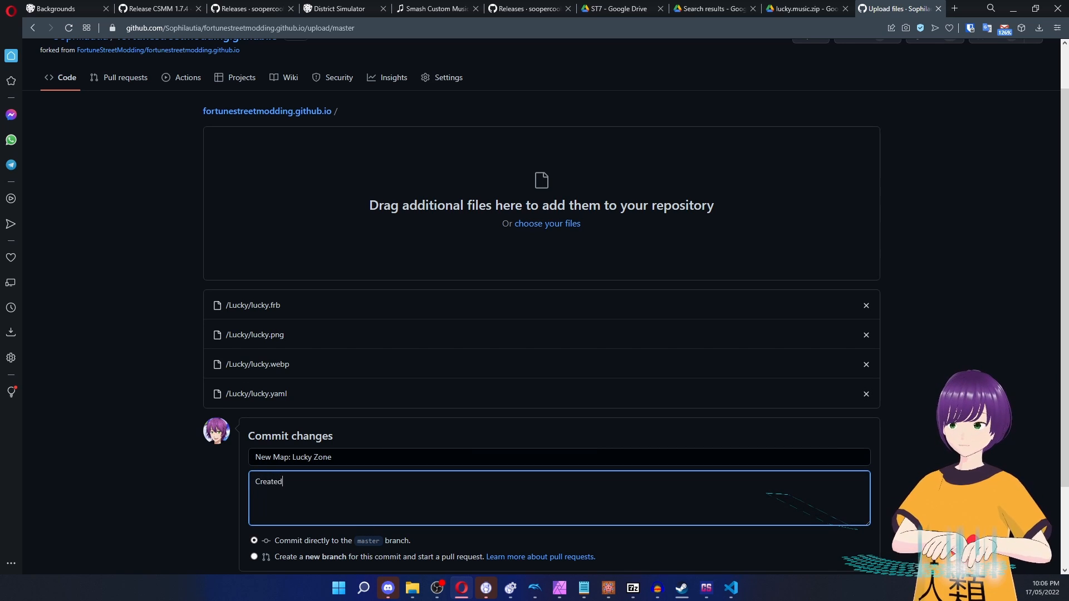
{"action": "type", "text": "reated this to show other"}
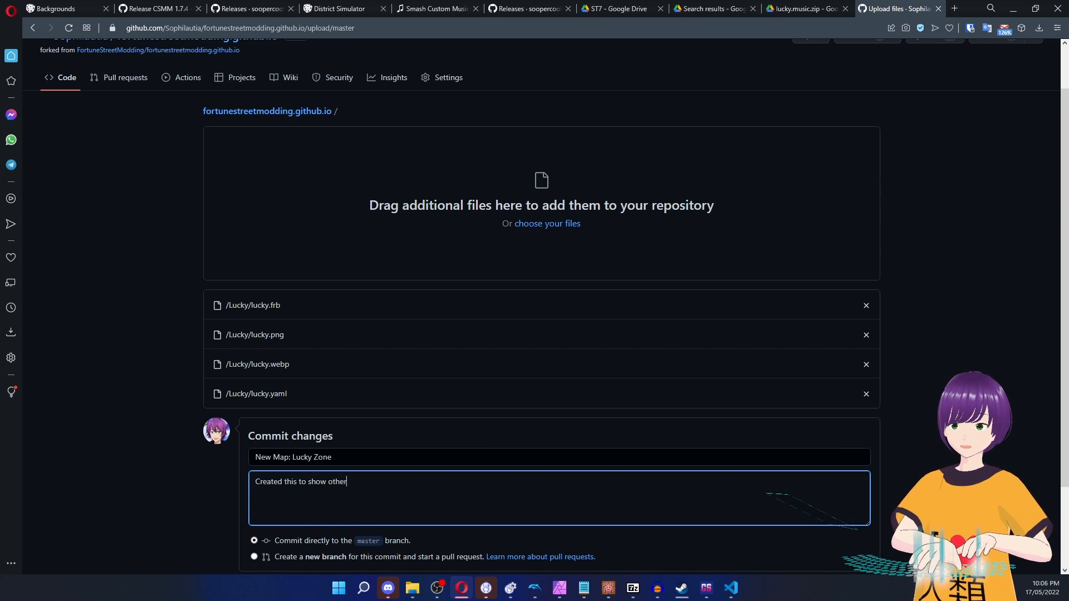
{"action": "type", "text": "s how to create and upl"}
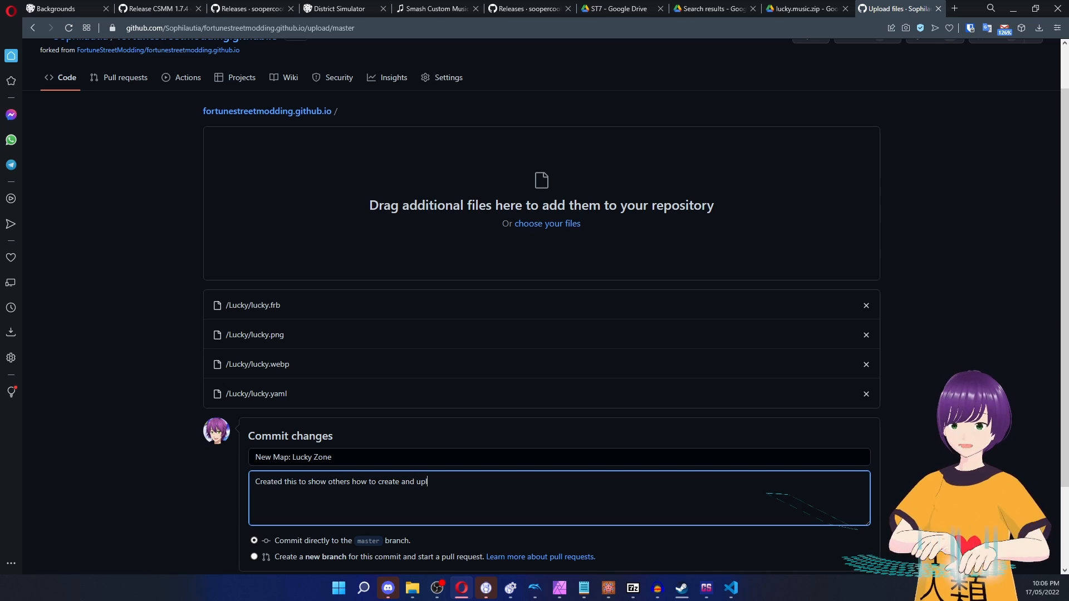
{"action": "type", "text": "oad boards!"}
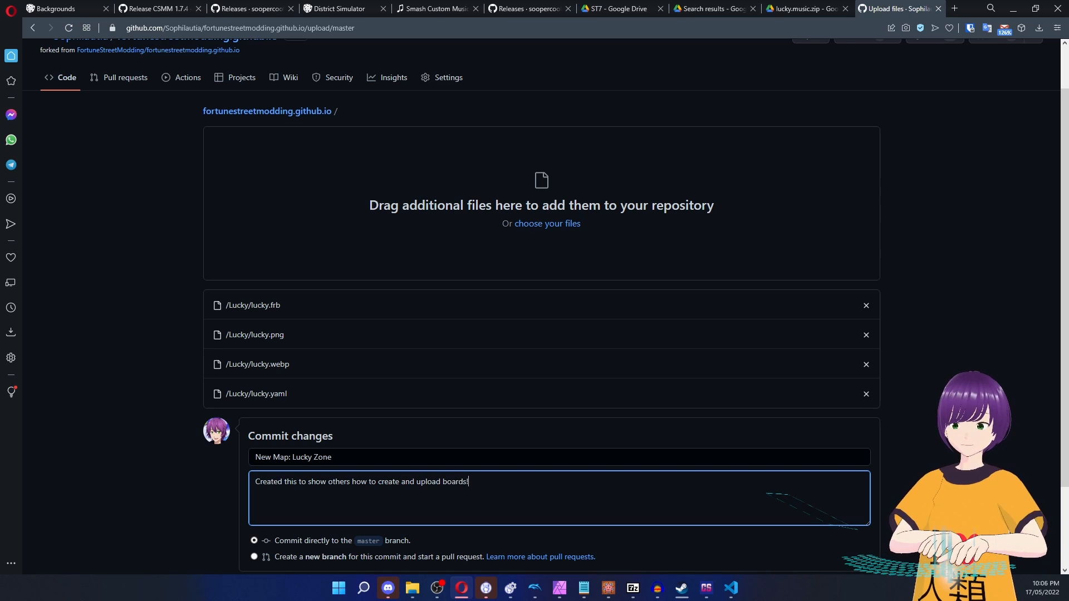
{"action": "left_click", "coordinate": [199, 512]}
{"action": "scroll", "coordinate": [245, 495], "scroll_direction": "down", "scroll_amount": 2}
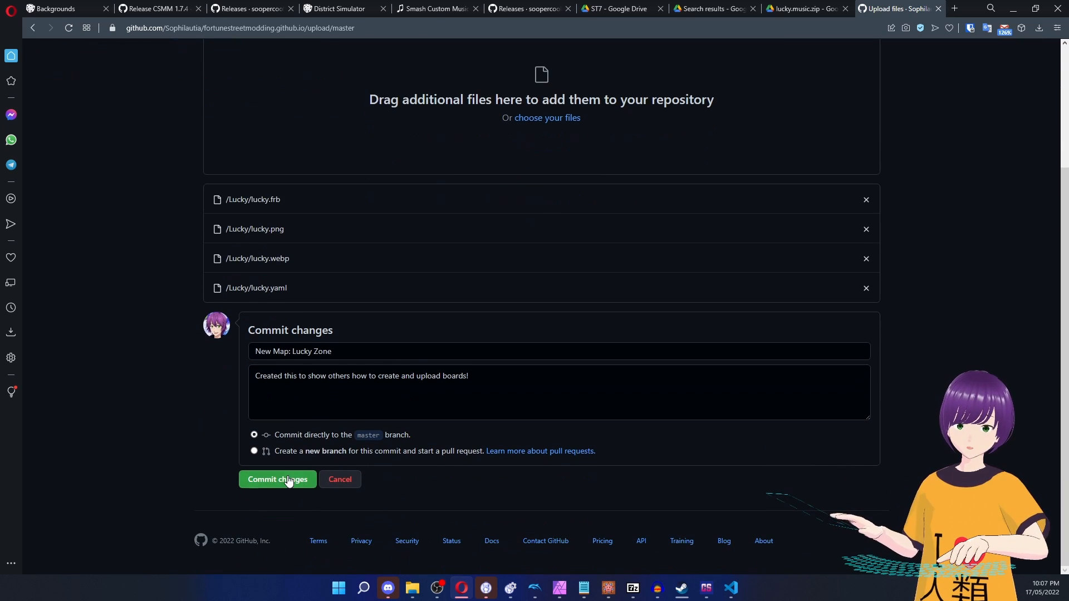
{"action": "left_click", "coordinate": [287, 480]}
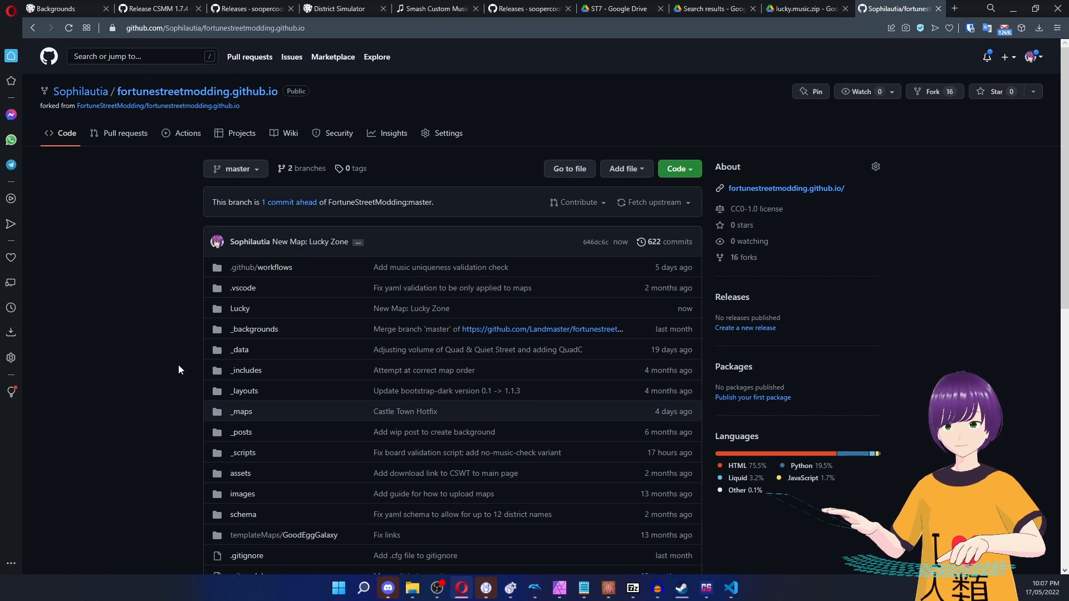
Start a pull request from the fork to FortuneStreetModding's master branch, keeping master as the compare branch.
{"action": "scroll", "coordinate": [174, 342], "scroll_direction": "down", "scroll_amount": 2}
{"action": "scroll", "coordinate": [260, 198], "scroll_direction": "up", "scroll_amount": 2}
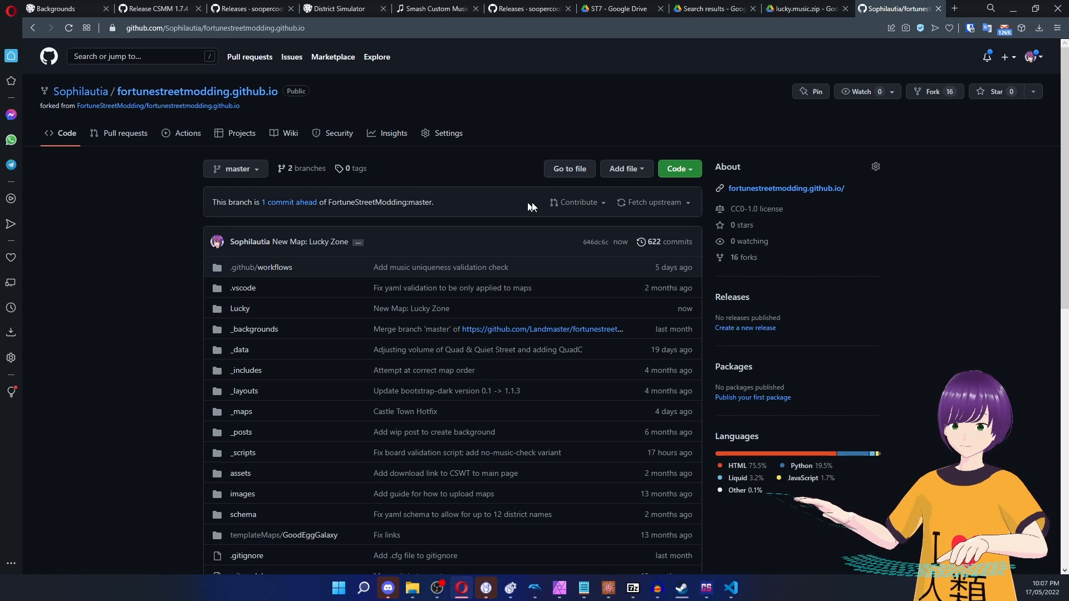
{"action": "left_click", "coordinate": [588, 202]}
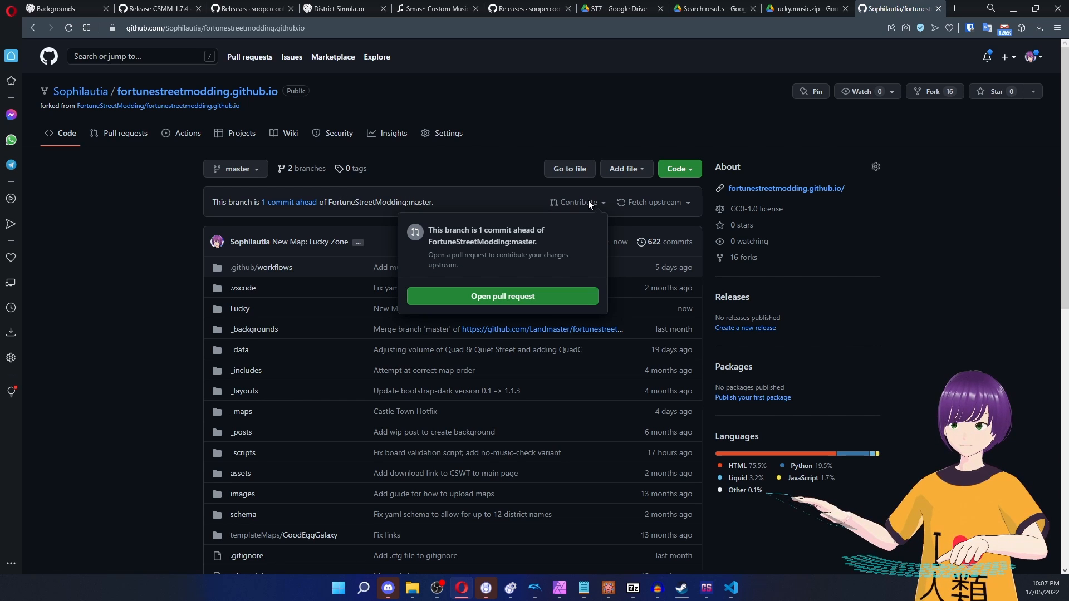
{"action": "left_click", "coordinate": [517, 300]}
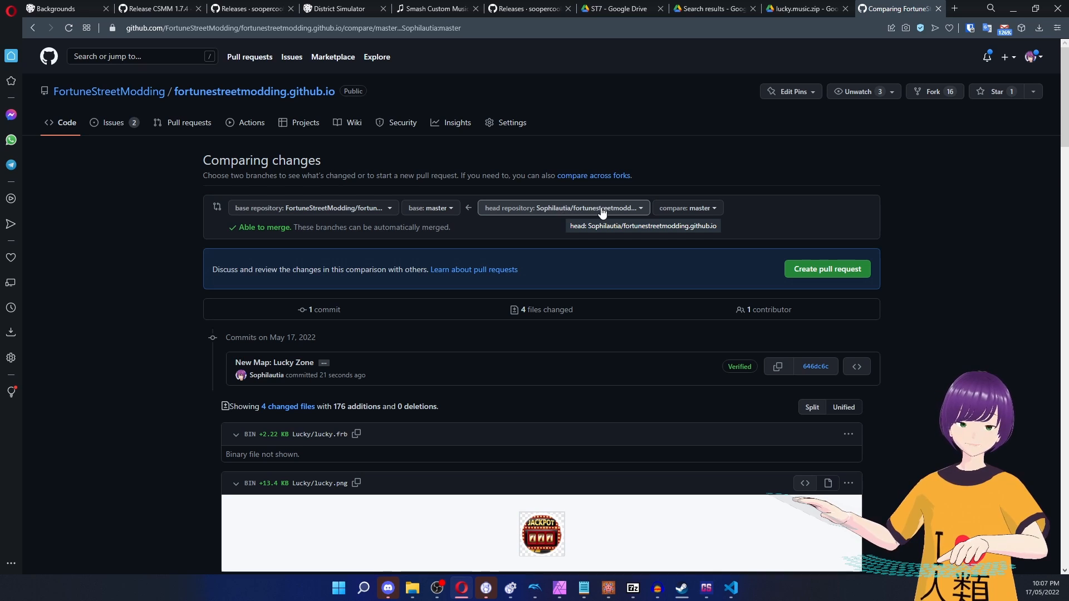
{"action": "left_click", "coordinate": [699, 208]}
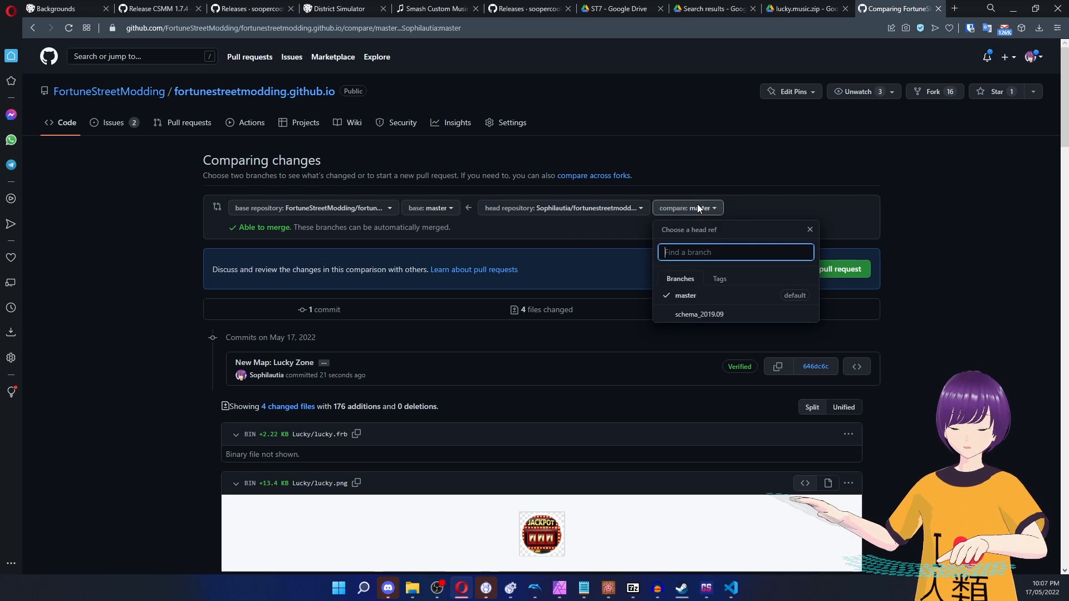
{"action": "left_click", "coordinate": [698, 206]}
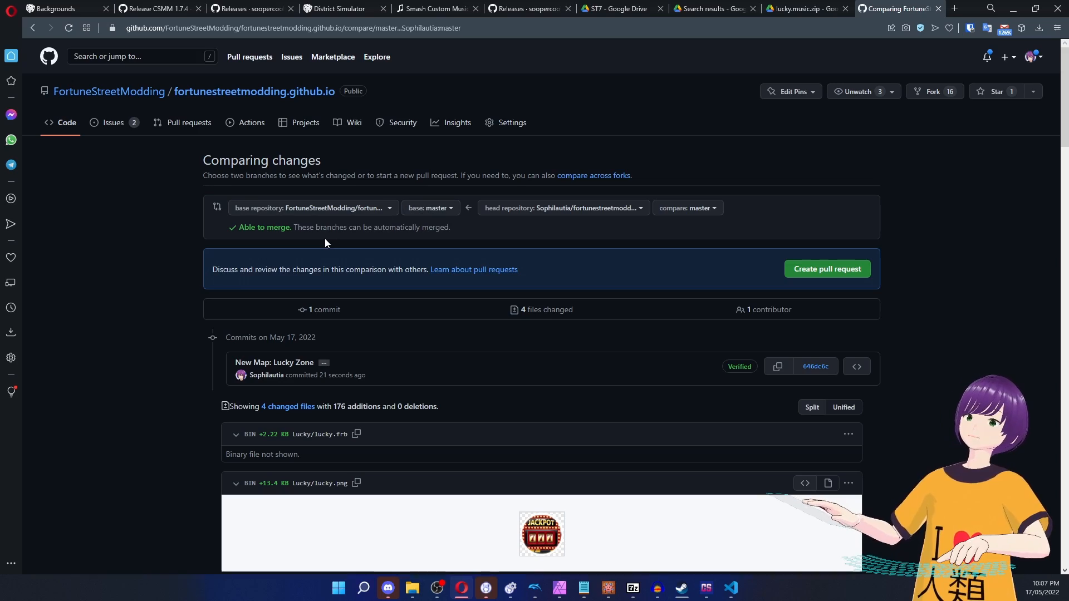
Review the changed Lucky files and create the pull request "New Map: Lucky Zone" with the prefilled description and maintainer edits allowed.
{"action": "scroll", "coordinate": [99, 245], "scroll_direction": "down", "scroll_amount": 3}
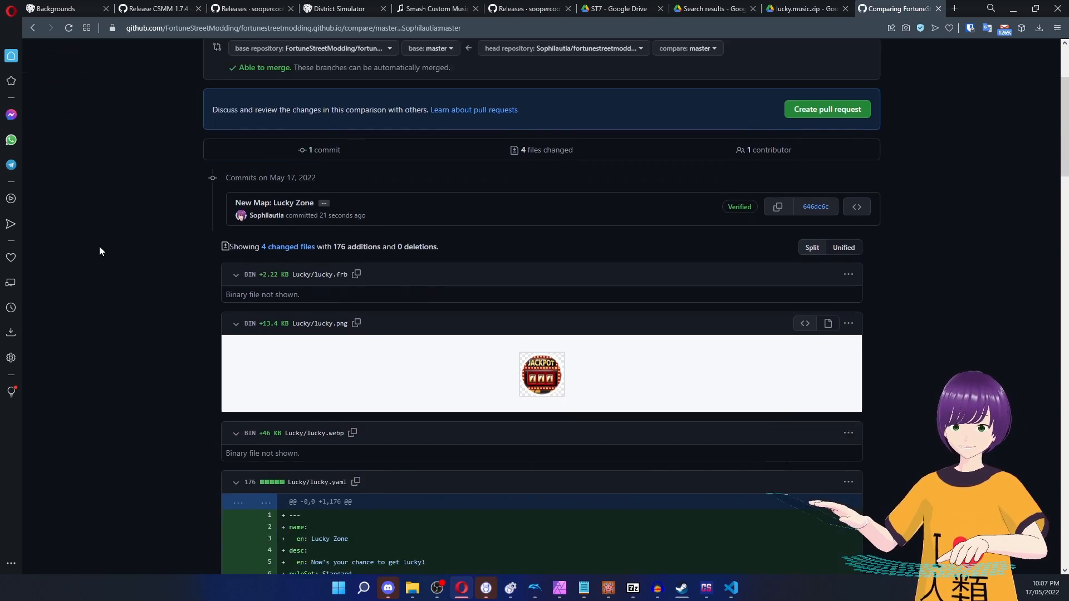
{"action": "scroll", "coordinate": [99, 245], "scroll_direction": "down", "scroll_amount": 10}
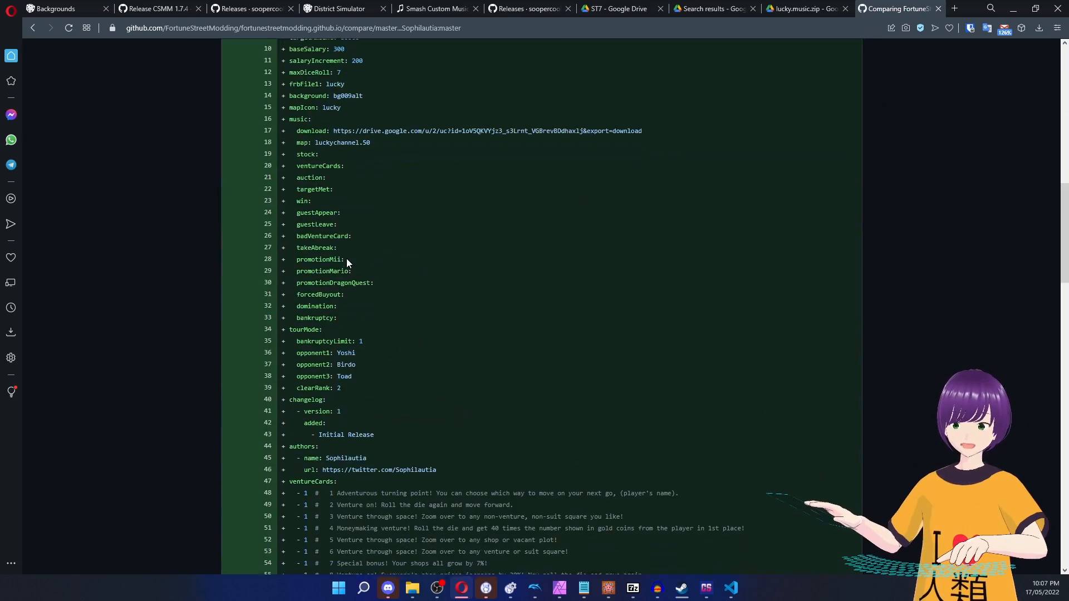
{"action": "scroll", "coordinate": [346, 259], "scroll_direction": "down", "scroll_amount": 20}
{"action": "scroll", "coordinate": [383, 319], "scroll_direction": "up", "scroll_amount": 20}
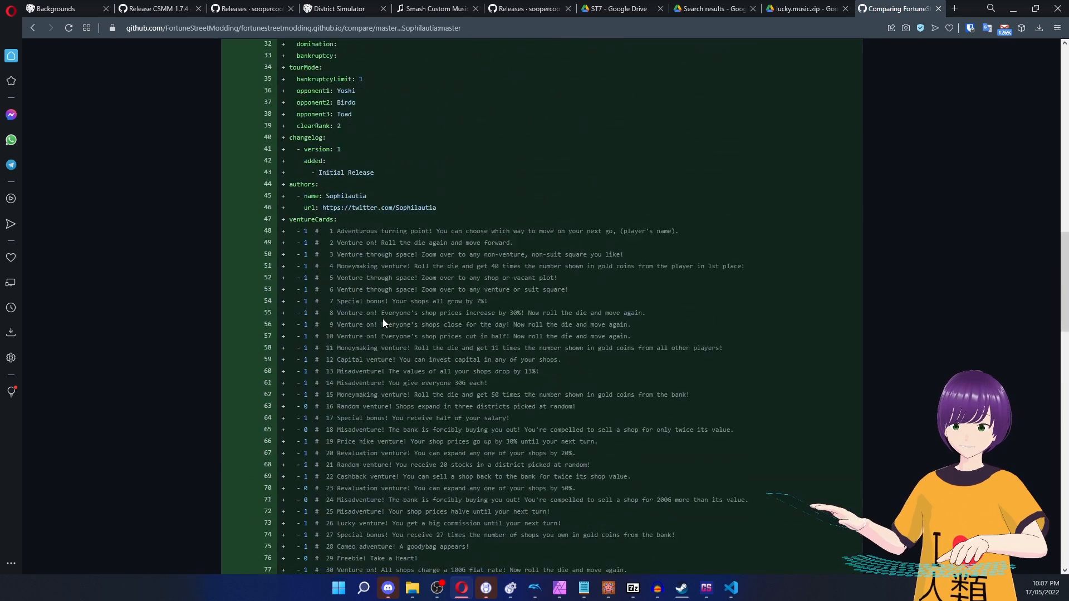
{"action": "scroll", "coordinate": [382, 318], "scroll_direction": "up", "scroll_amount": 14}
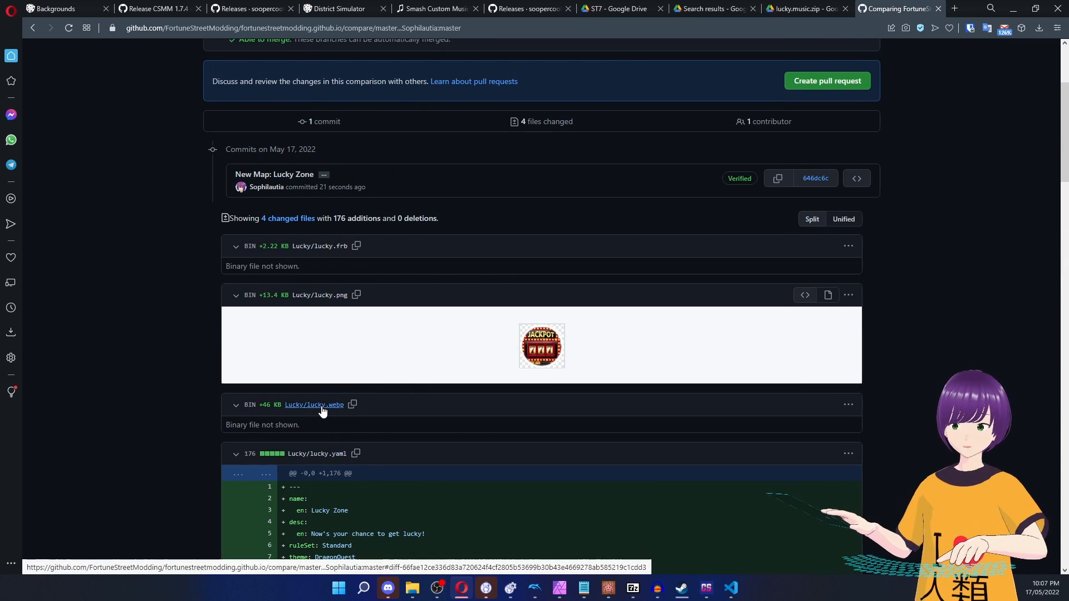
{"action": "scroll", "coordinate": [182, 387], "scroll_direction": "up", "scroll_amount": 2}
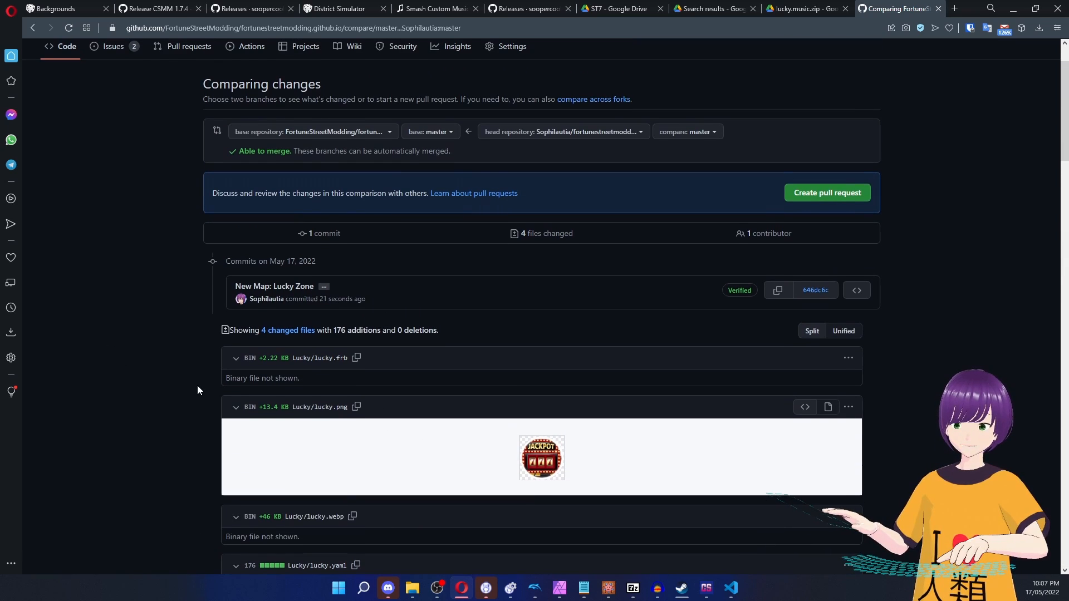
{"action": "scroll", "coordinate": [197, 385], "scroll_direction": "up", "scroll_amount": 2}
{"action": "left_click", "coordinate": [844, 273]}
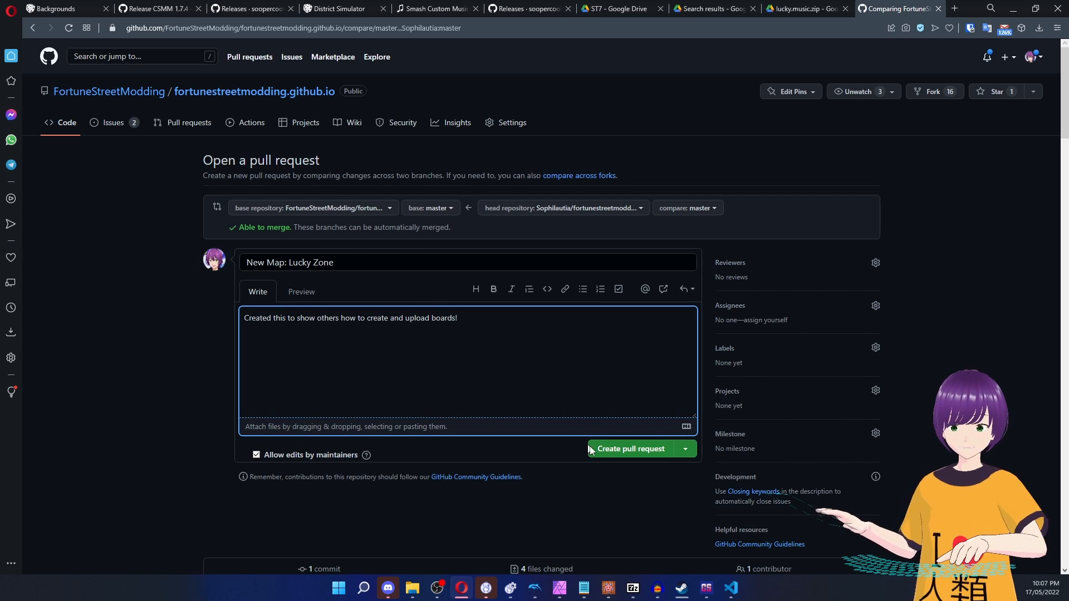
{"action": "left_click", "coordinate": [620, 452]}
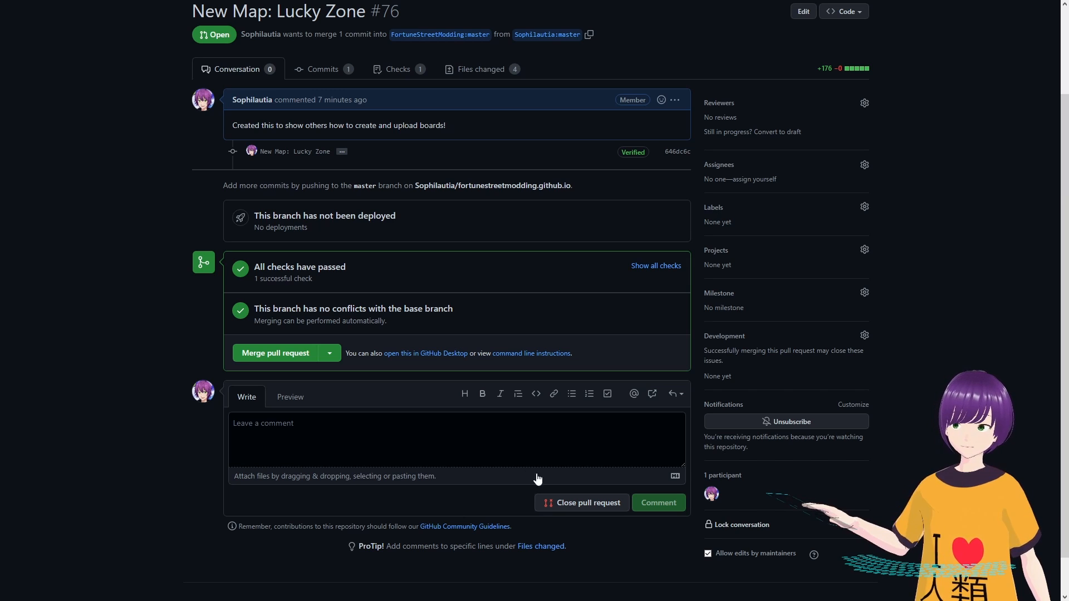
Examine the New Map: Lucky Zone pull request page, including its validation checks, conflict status and merge options.
{"action": "scroll", "coordinate": [312, 334], "scroll_direction": "up", "scroll_amount": 2}
{"action": "scroll", "coordinate": [315, 331], "scroll_direction": "down", "scroll_amount": 3}
{"action": "scroll", "coordinate": [318, 327], "scroll_direction": "up", "scroll_amount": 2}
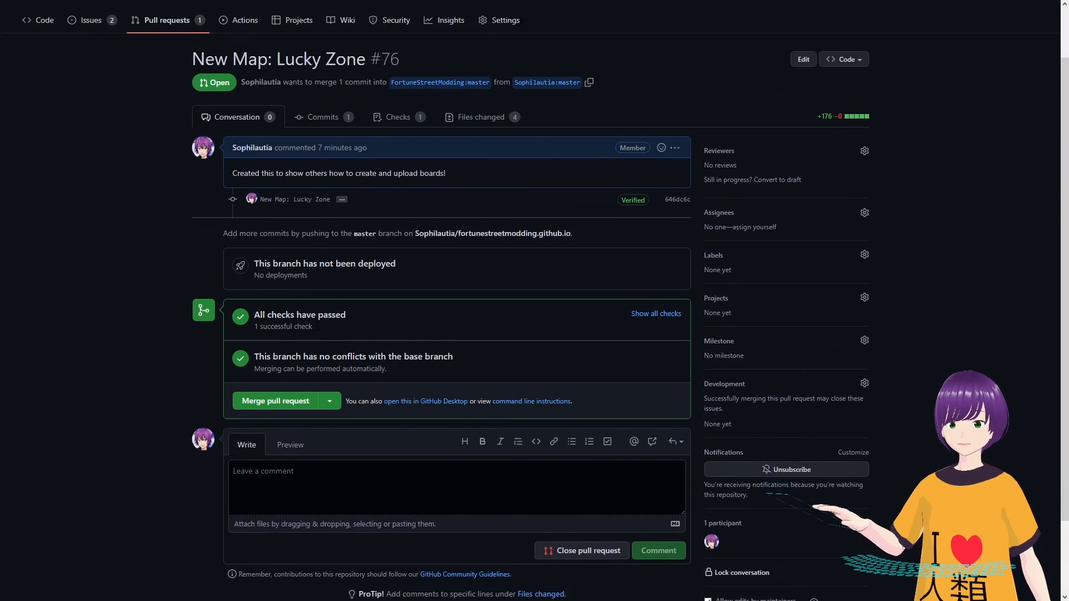
{"action": "scroll", "coordinate": [318, 327], "scroll_direction": "down", "scroll_amount": 2}
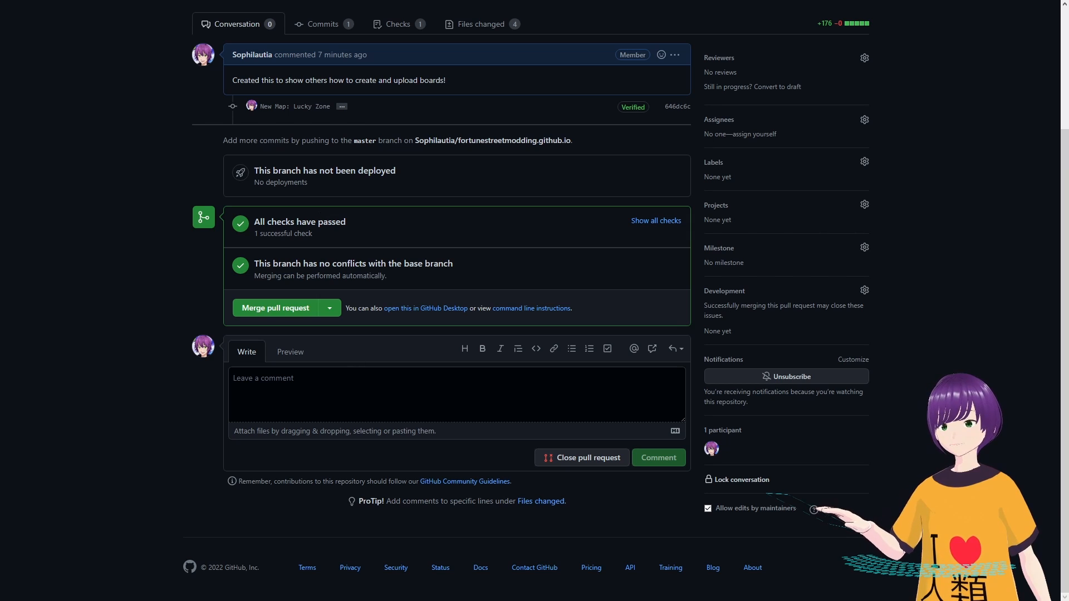
{"action": "scroll", "coordinate": [318, 326], "scroll_direction": "up", "scroll_amount": 2}
{"action": "scroll", "coordinate": [408, 345], "scroll_direction": "down", "scroll_amount": 1}
{"action": "scroll", "coordinate": [288, 312], "scroll_direction": "up", "scroll_amount": 3}
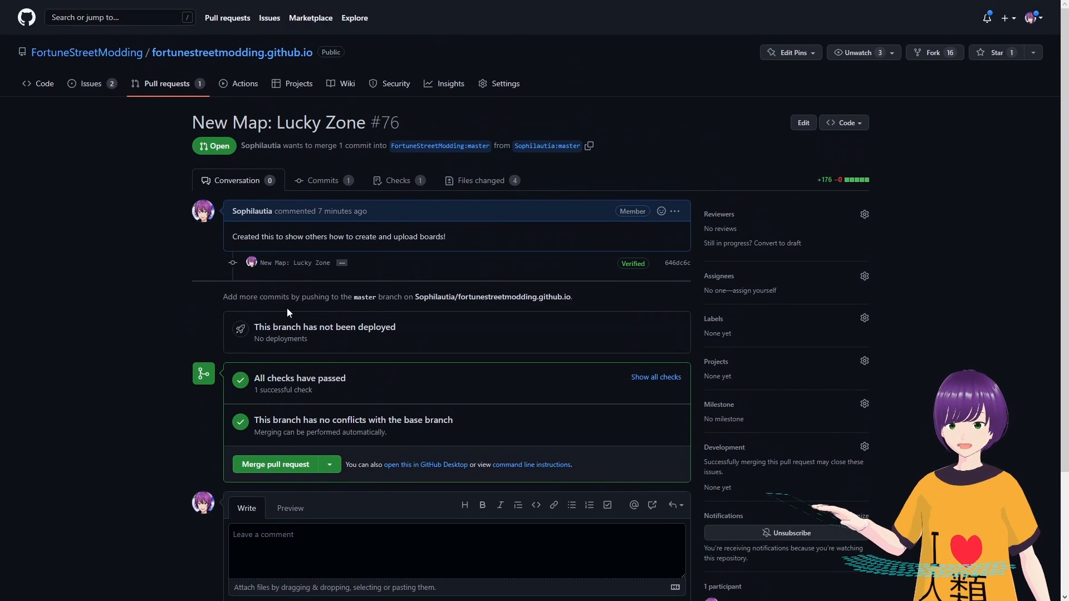
{"action": "scroll", "coordinate": [287, 312], "scroll_direction": "down", "scroll_amount": 3}
{"action": "scroll", "coordinate": [359, 364], "scroll_direction": "up", "scroll_amount": 3}
{"action": "scroll", "coordinate": [363, 373], "scroll_direction": "down", "scroll_amount": 3}
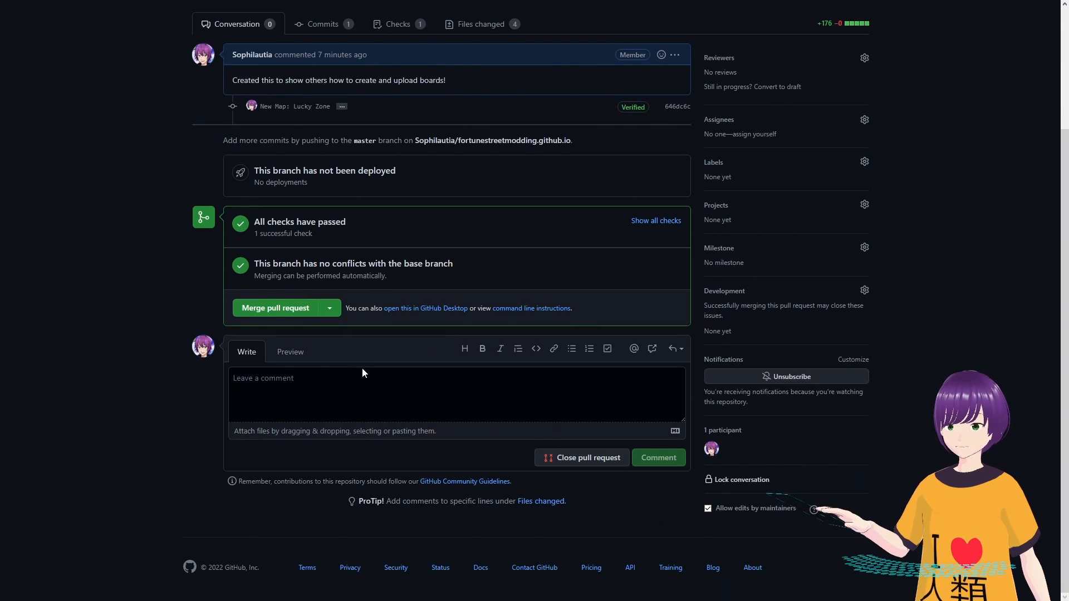
{"action": "scroll", "coordinate": [362, 369], "scroll_direction": "up", "scroll_amount": 3}
{"action": "scroll", "coordinate": [379, 382], "scroll_direction": "down", "scroll_amount": 3}
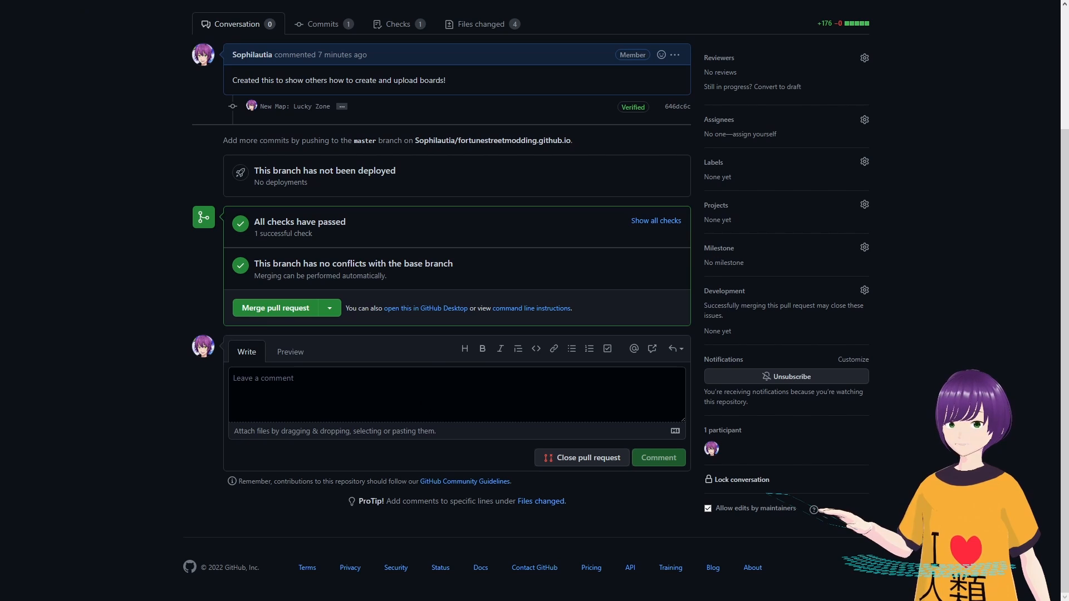
{"action": "scroll", "coordinate": [301, 412], "scroll_direction": "up", "scroll_amount": 3}
{"action": "scroll", "coordinate": [295, 423], "scroll_direction": "down", "scroll_amount": 3}
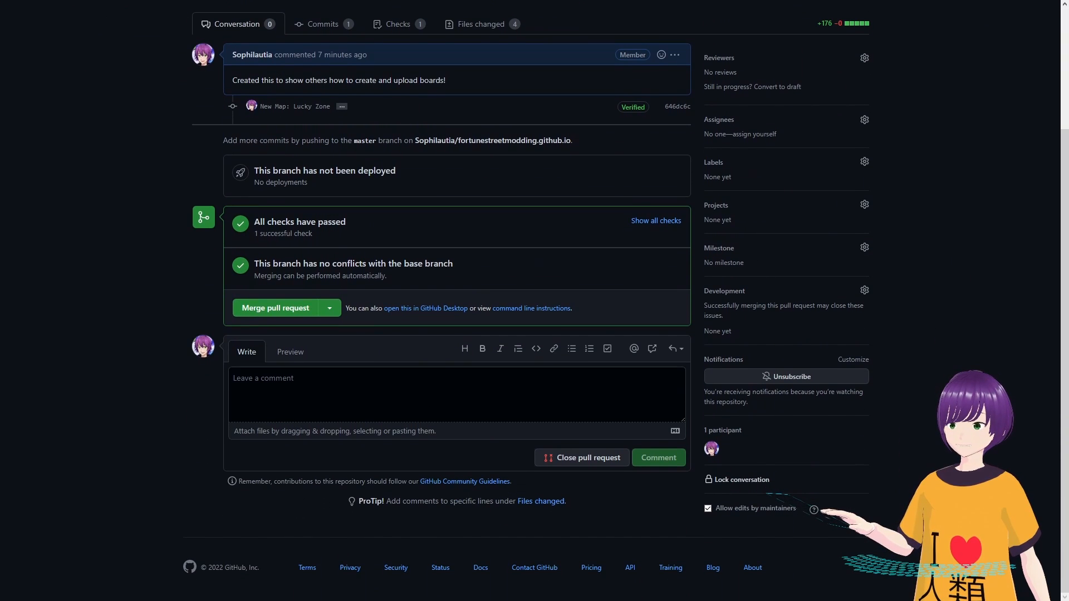
{"action": "scroll", "coordinate": [607, 364], "scroll_direction": "up", "scroll_amount": 3}
{"action": "scroll", "coordinate": [607, 365], "scroll_direction": "down", "scroll_amount": 3}
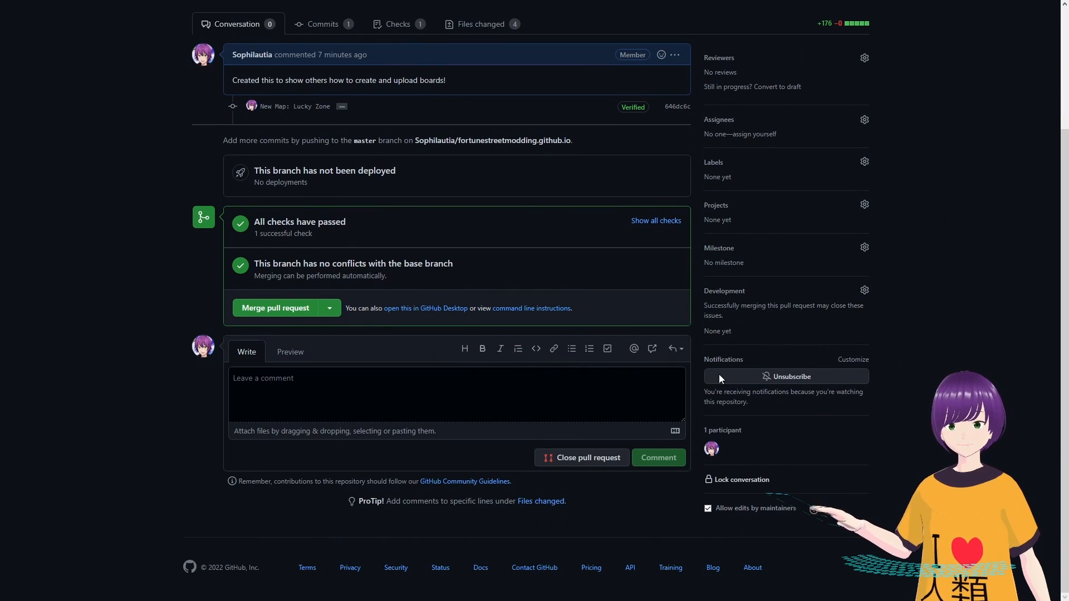
{"action": "scroll", "coordinate": [624, 351], "scroll_direction": "up", "scroll_amount": 3}
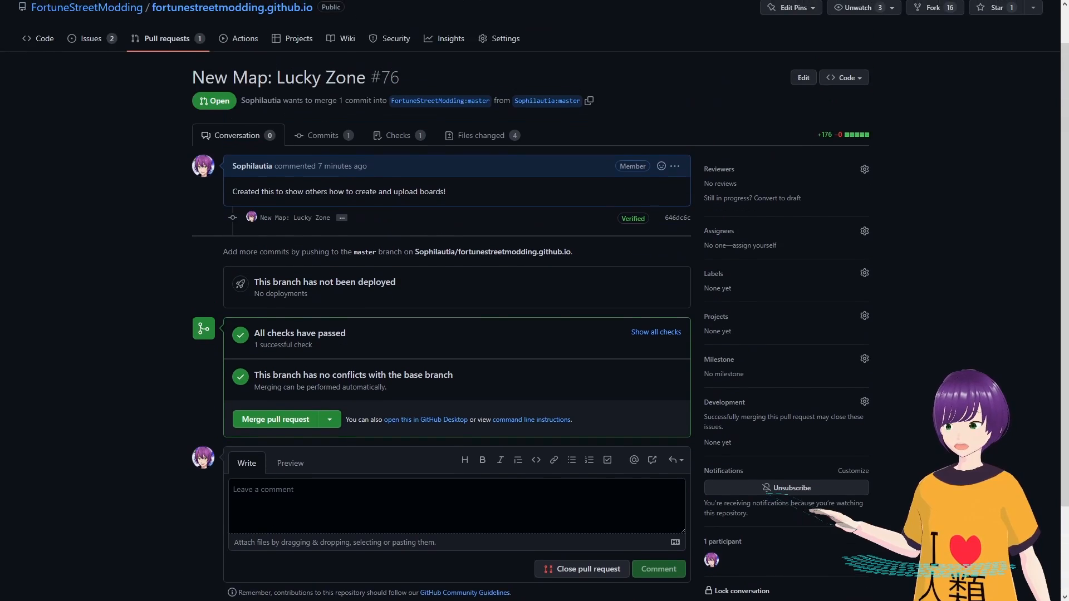
{"action": "scroll", "coordinate": [624, 351], "scroll_direction": "down", "scroll_amount": 3}
{"action": "scroll", "coordinate": [456, 278], "scroll_direction": "up", "scroll_amount": 3}
{"action": "scroll", "coordinate": [457, 278], "scroll_direction": "down", "scroll_amount": 1}
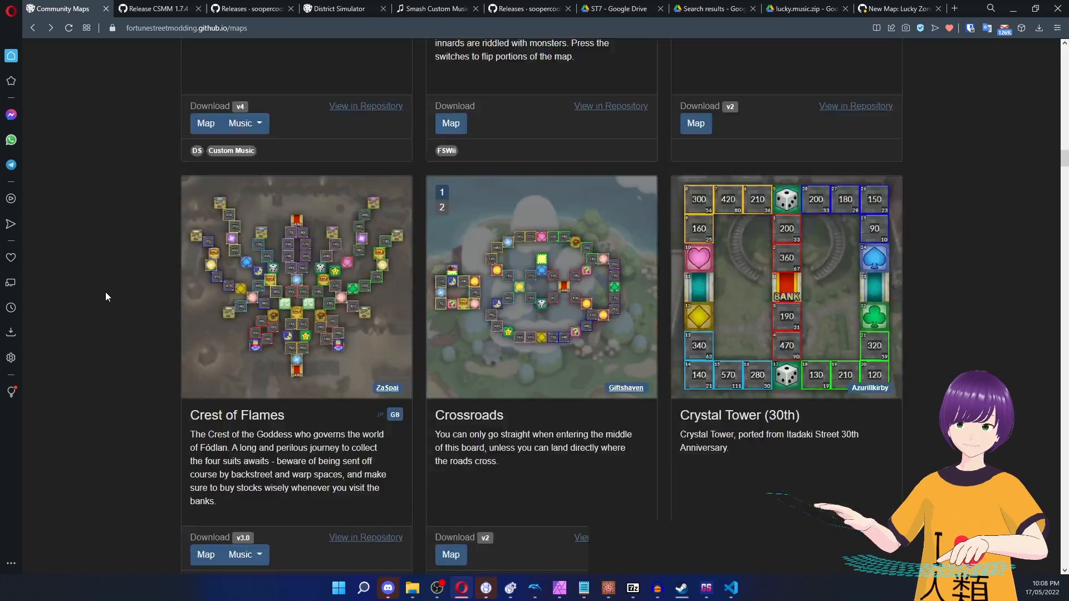
Browse the Community Maps page through to the final boards, then return toward the earlier entries to examine the published maps.
{"action": "scroll", "coordinate": [105, 296], "scroll_direction": "down", "scroll_amount": 10}
{"action": "scroll", "coordinate": [106, 293], "scroll_direction": "down", "scroll_amount": 20}
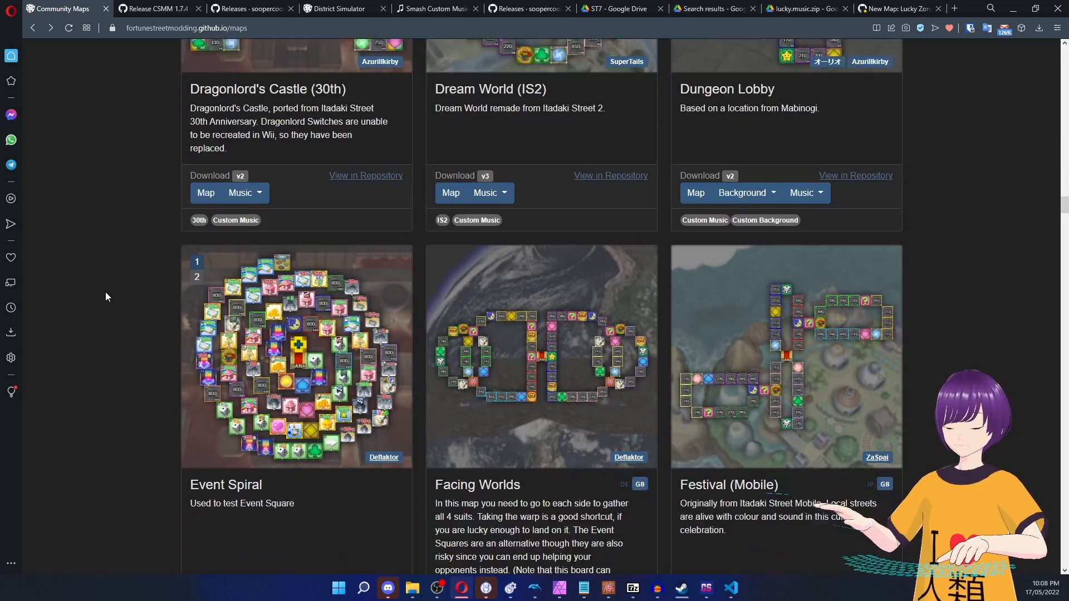
{"action": "scroll", "coordinate": [106, 297], "scroll_direction": "down", "scroll_amount": 20}
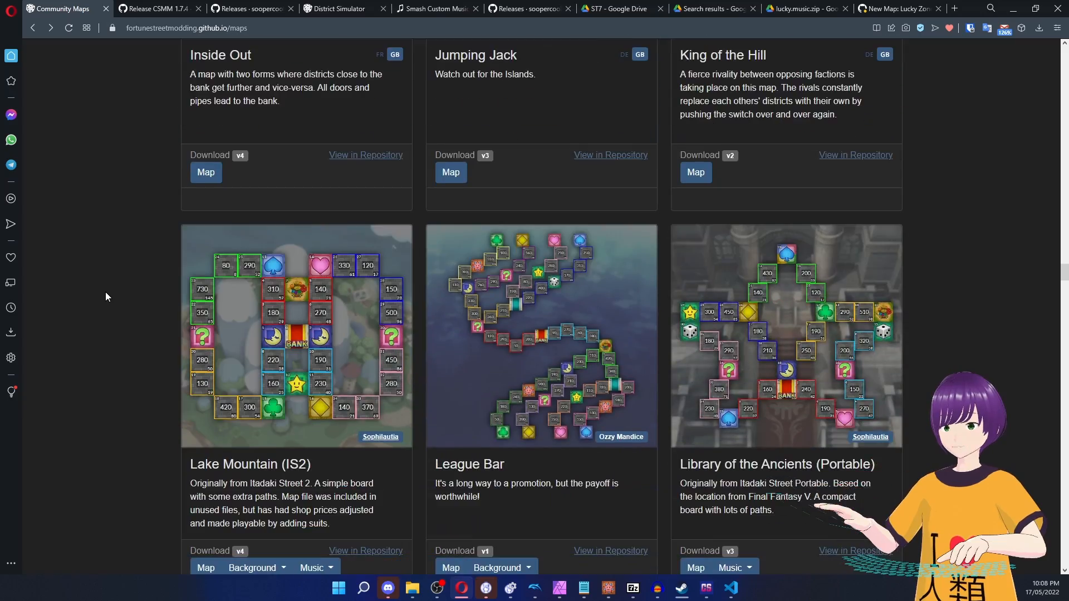
{"action": "scroll", "coordinate": [106, 296], "scroll_direction": "down", "scroll_amount": 20}
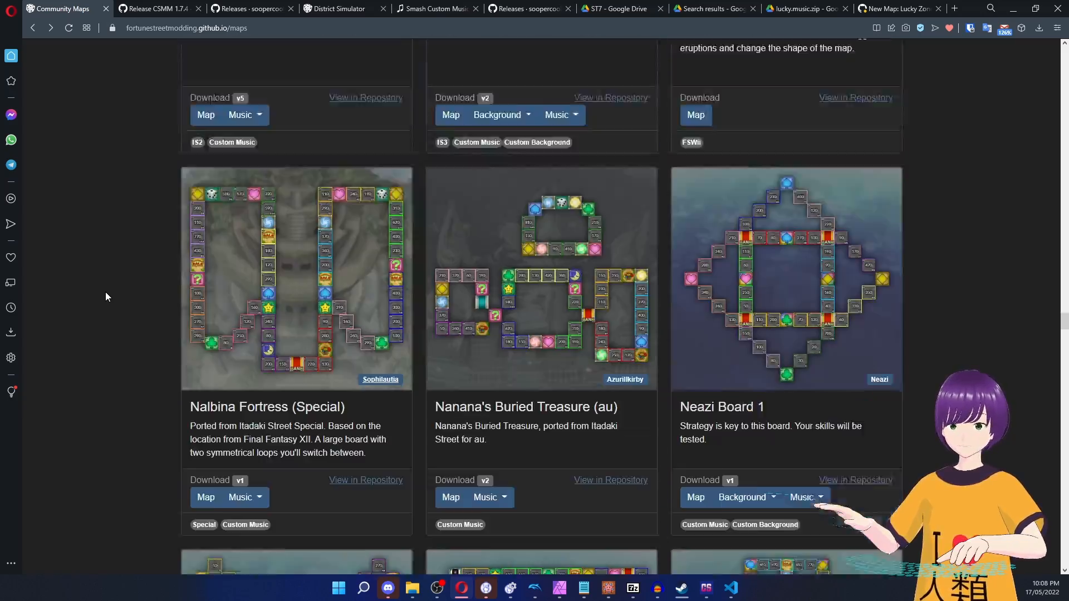
{"action": "scroll", "coordinate": [106, 297], "scroll_direction": "down", "scroll_amount": 20}
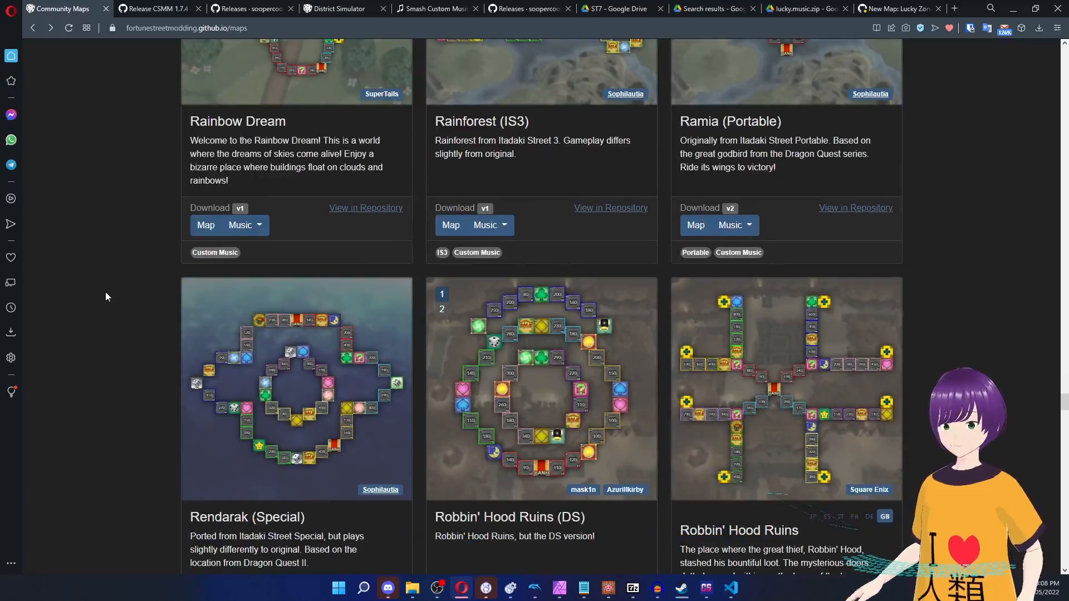
{"action": "scroll", "coordinate": [106, 292], "scroll_direction": "down", "scroll_amount": 20}
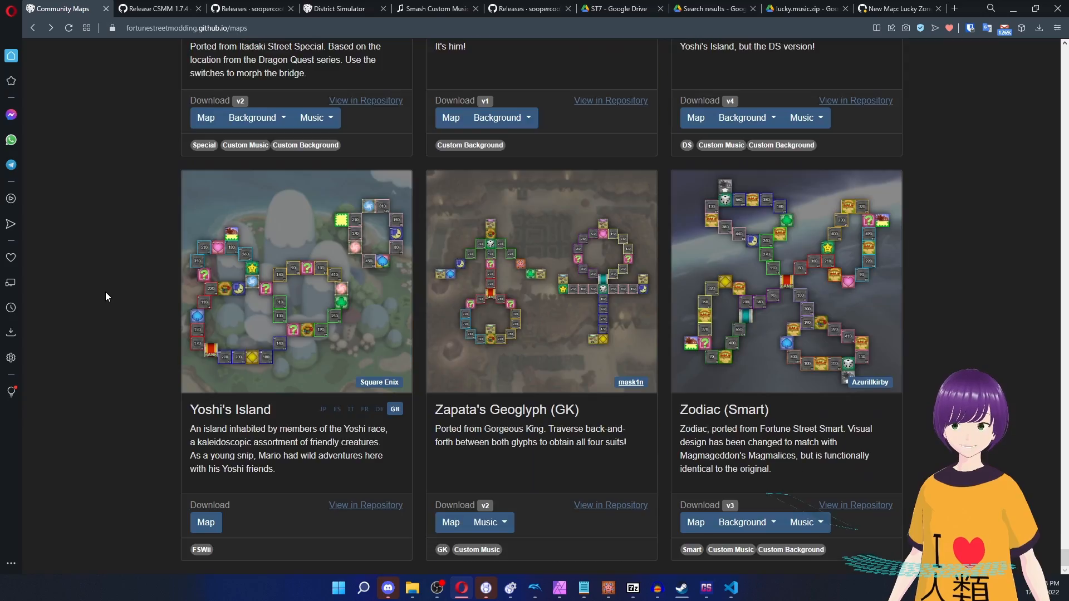
{"action": "scroll", "coordinate": [105, 292], "scroll_direction": "up", "scroll_amount": 20}
{"action": "scroll", "coordinate": [105, 292], "scroll_direction": "up", "scroll_amount": 20}
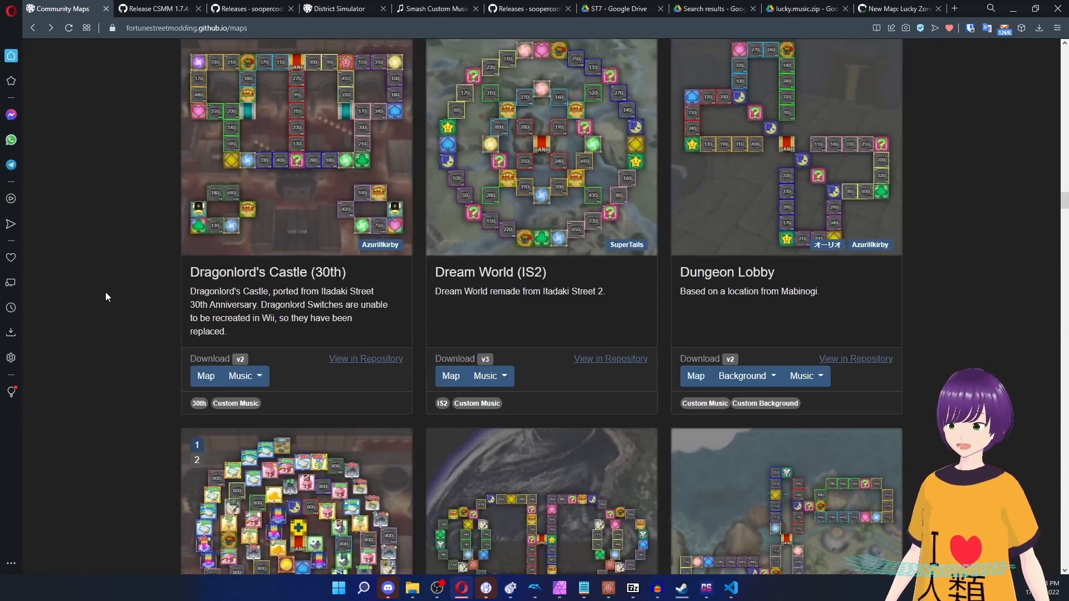